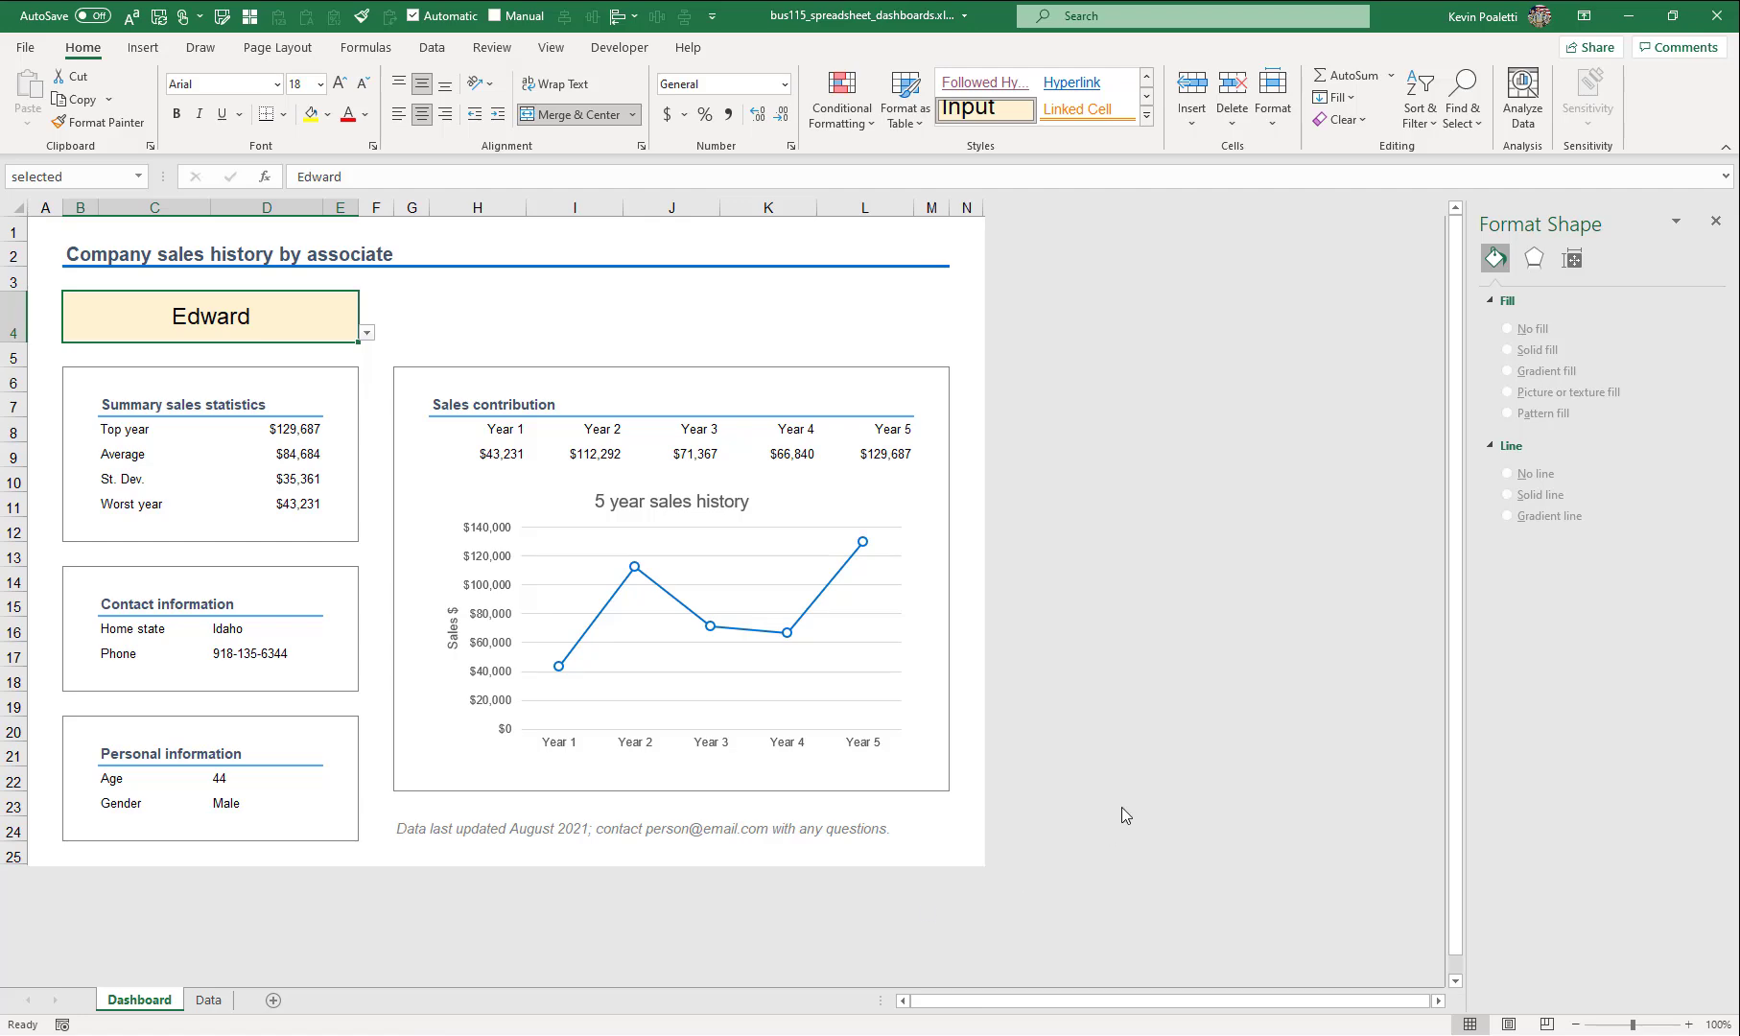
# - Examine the Data sheet that feeds the finished sales dashboard
pyautogui.hotkey('ctrl', 'pagedown')
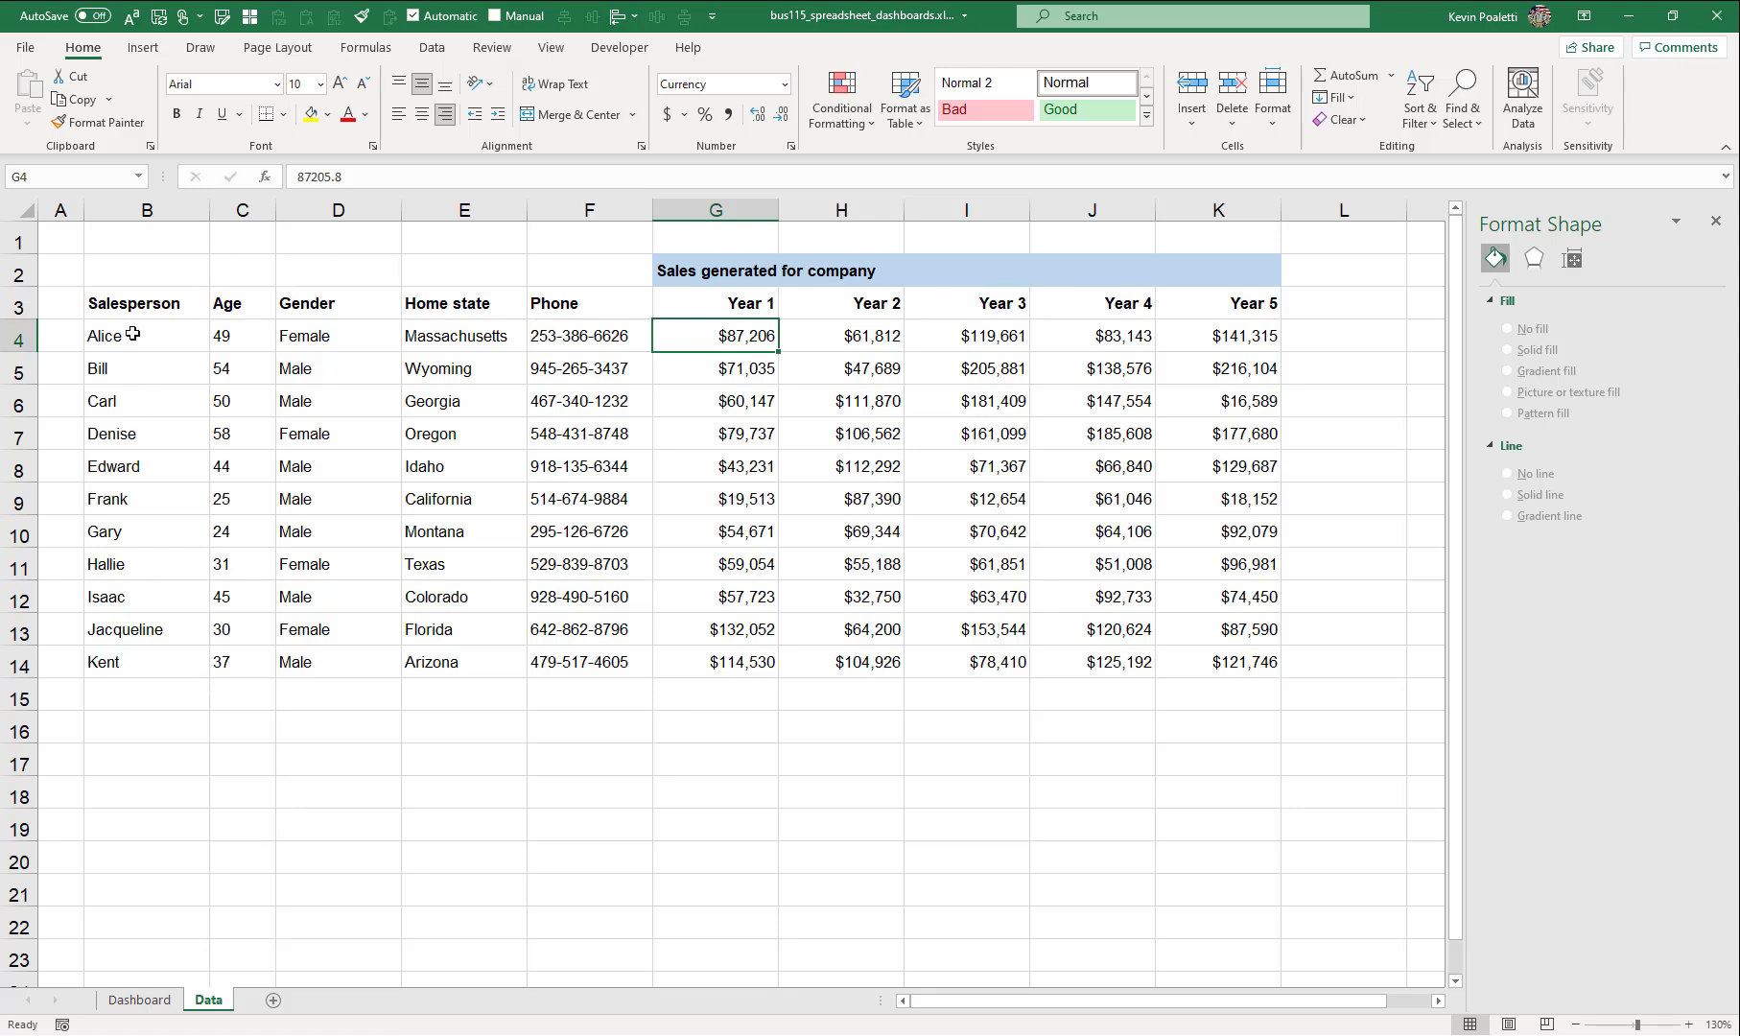
pyautogui.click(142, 1000)
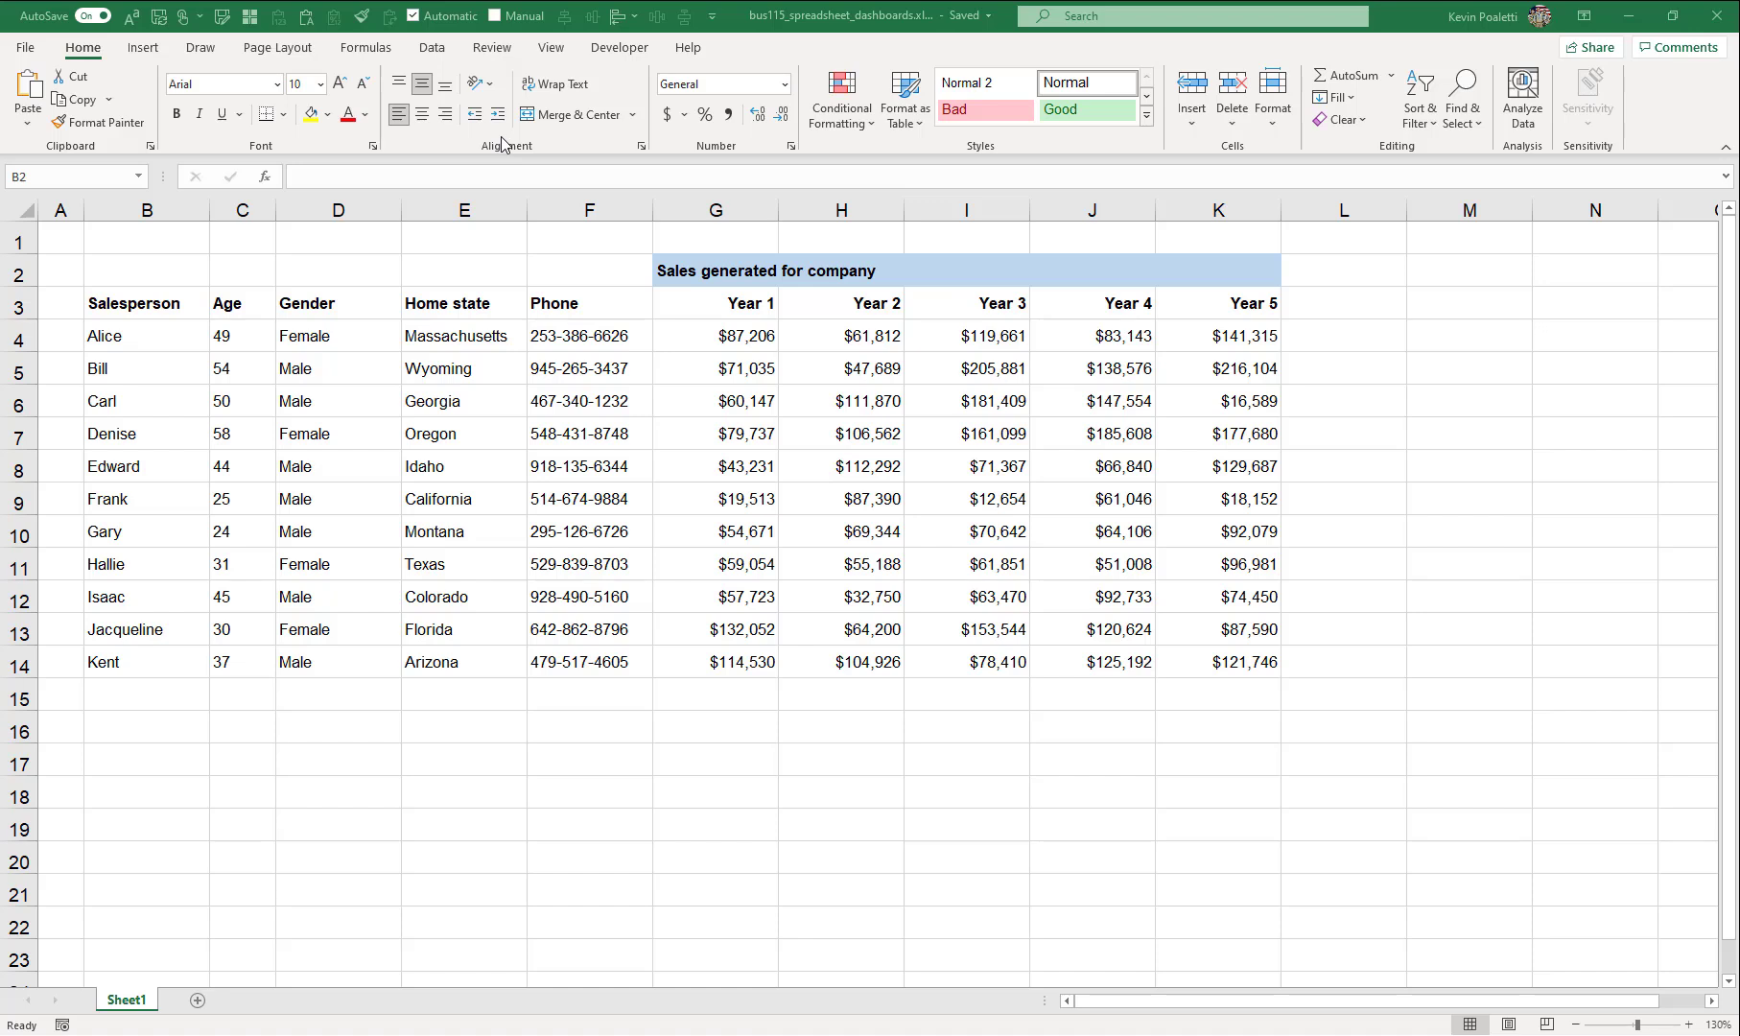
# - Rename the salesperson sheet as Data and add a second sheet named Dashboard, placed before it
pyautogui.doubleClick(125, 999)
pyautogui.write('Data')
pyautogui.press('Return')
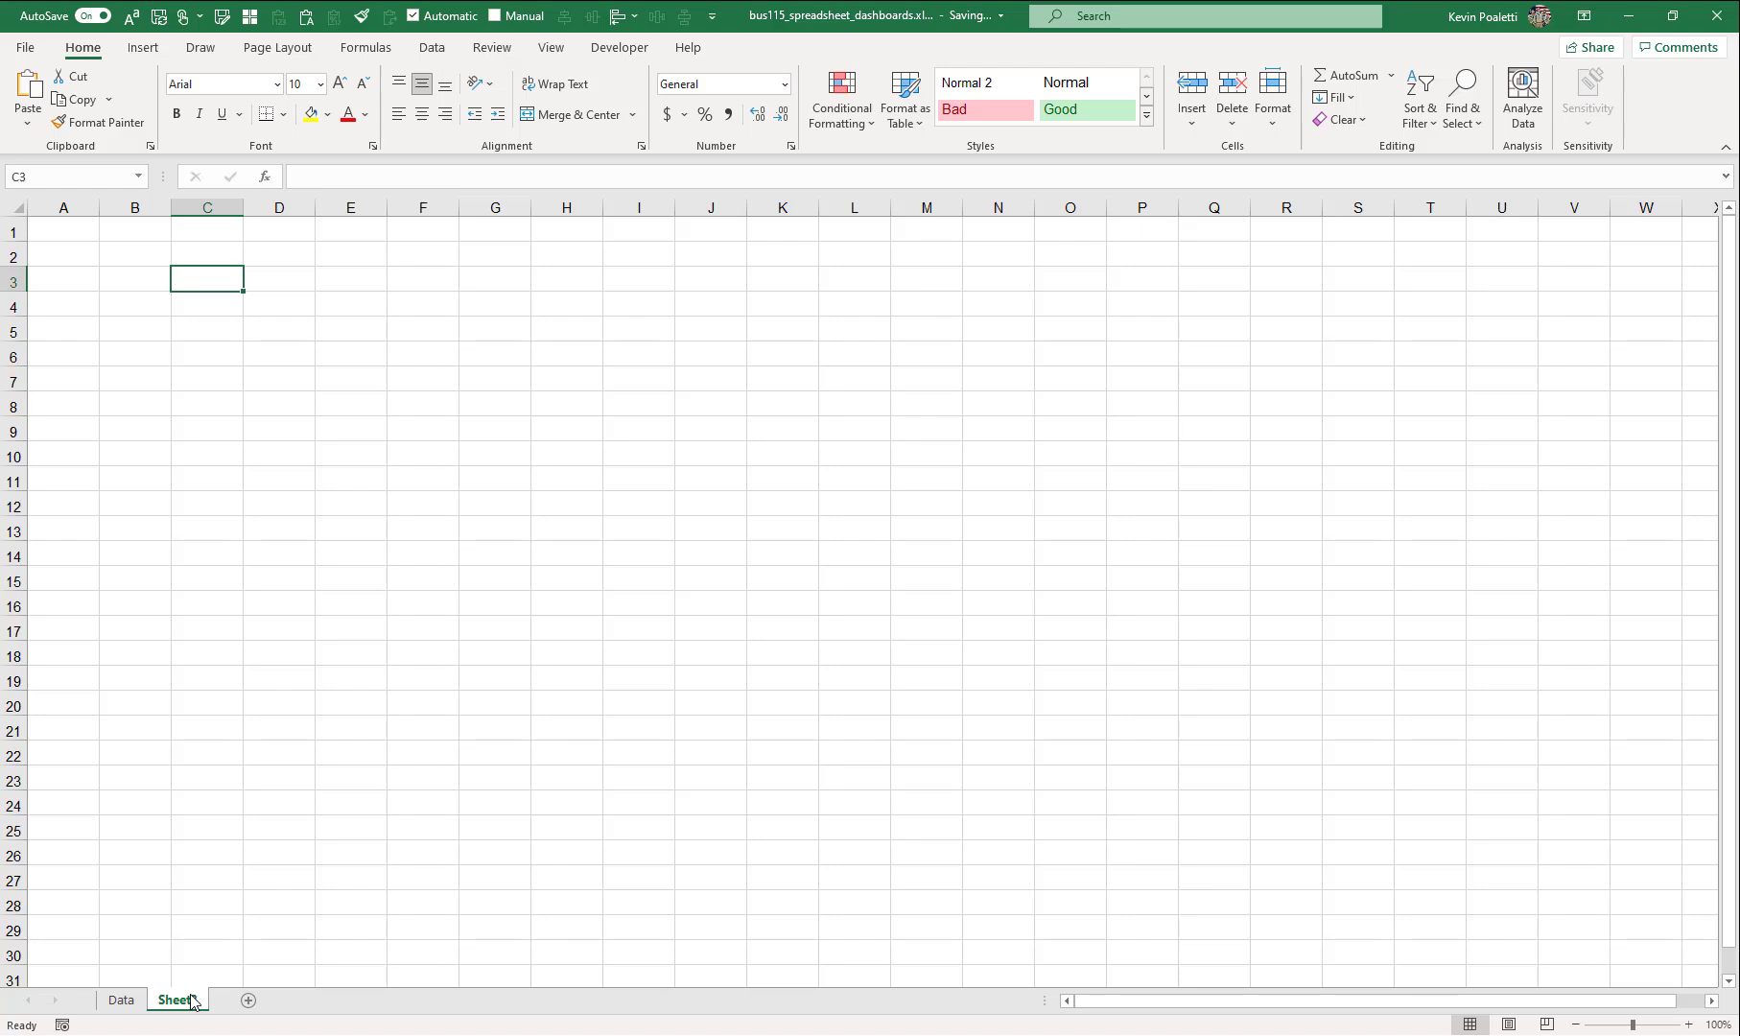
pyautogui.doubleClick(176, 1000)
pyautogui.write('Dashboard')
pyautogui.press('Return')
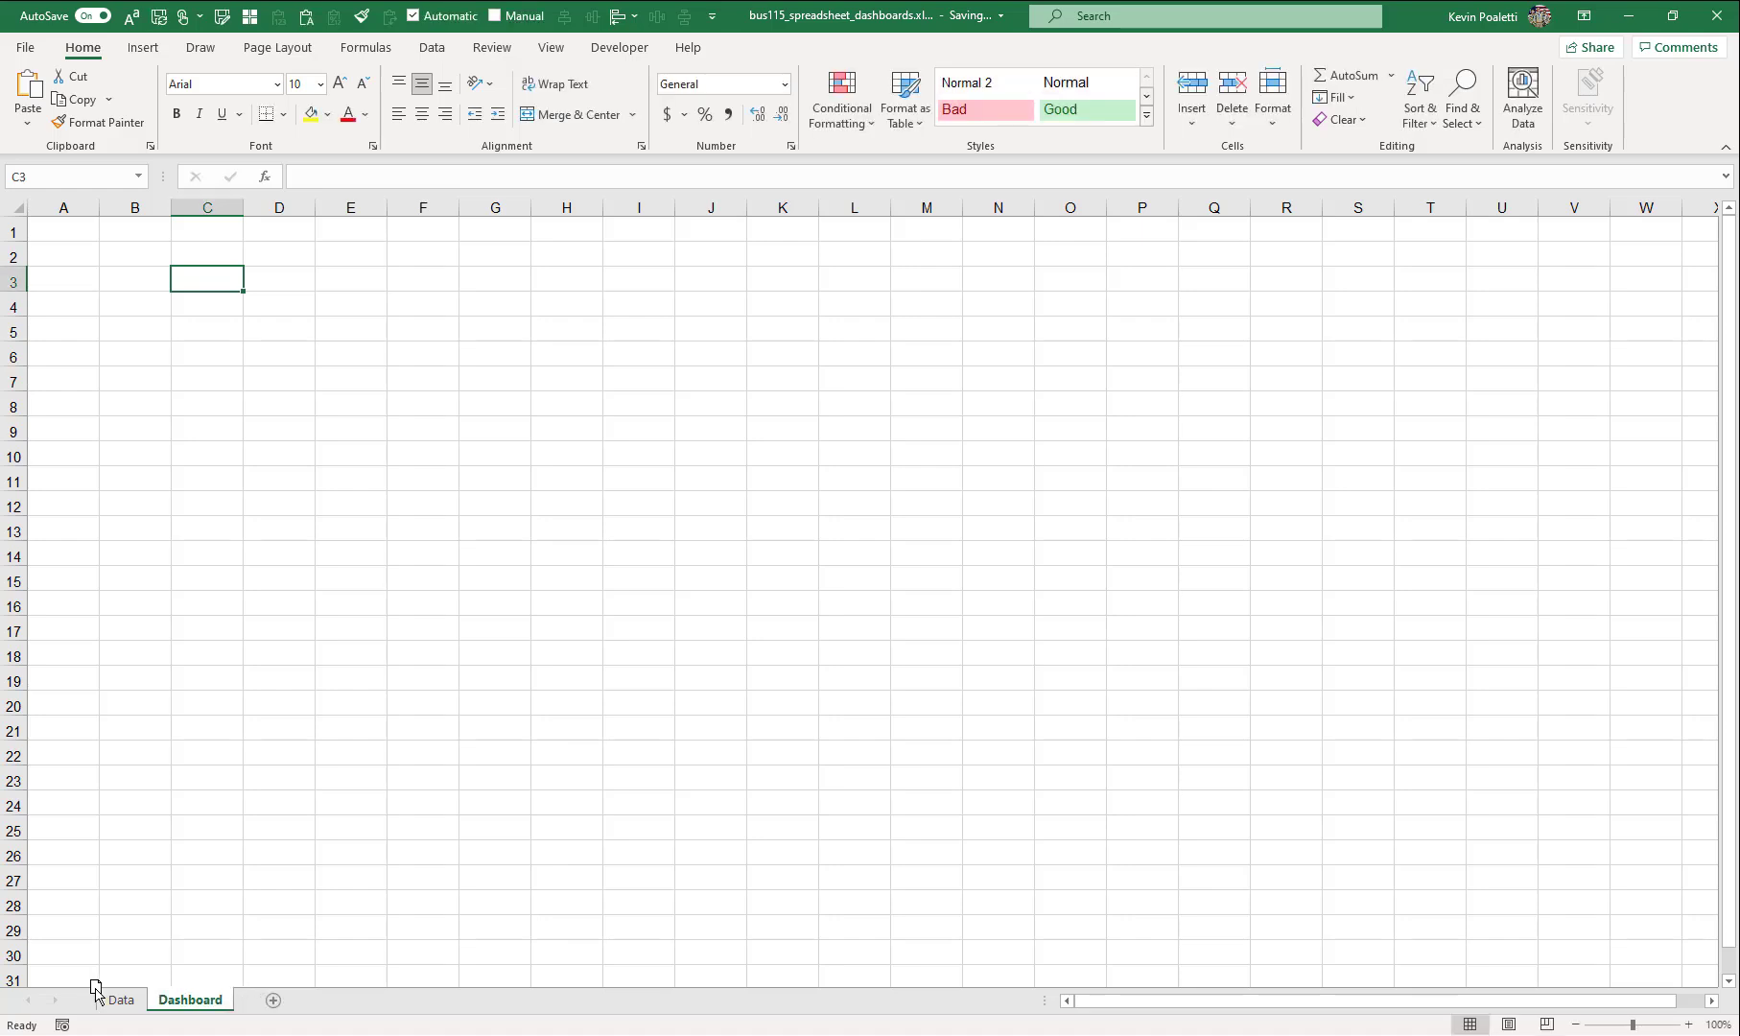
pyautogui.moveTo(96, 988); pyautogui.dragTo(96, 996)
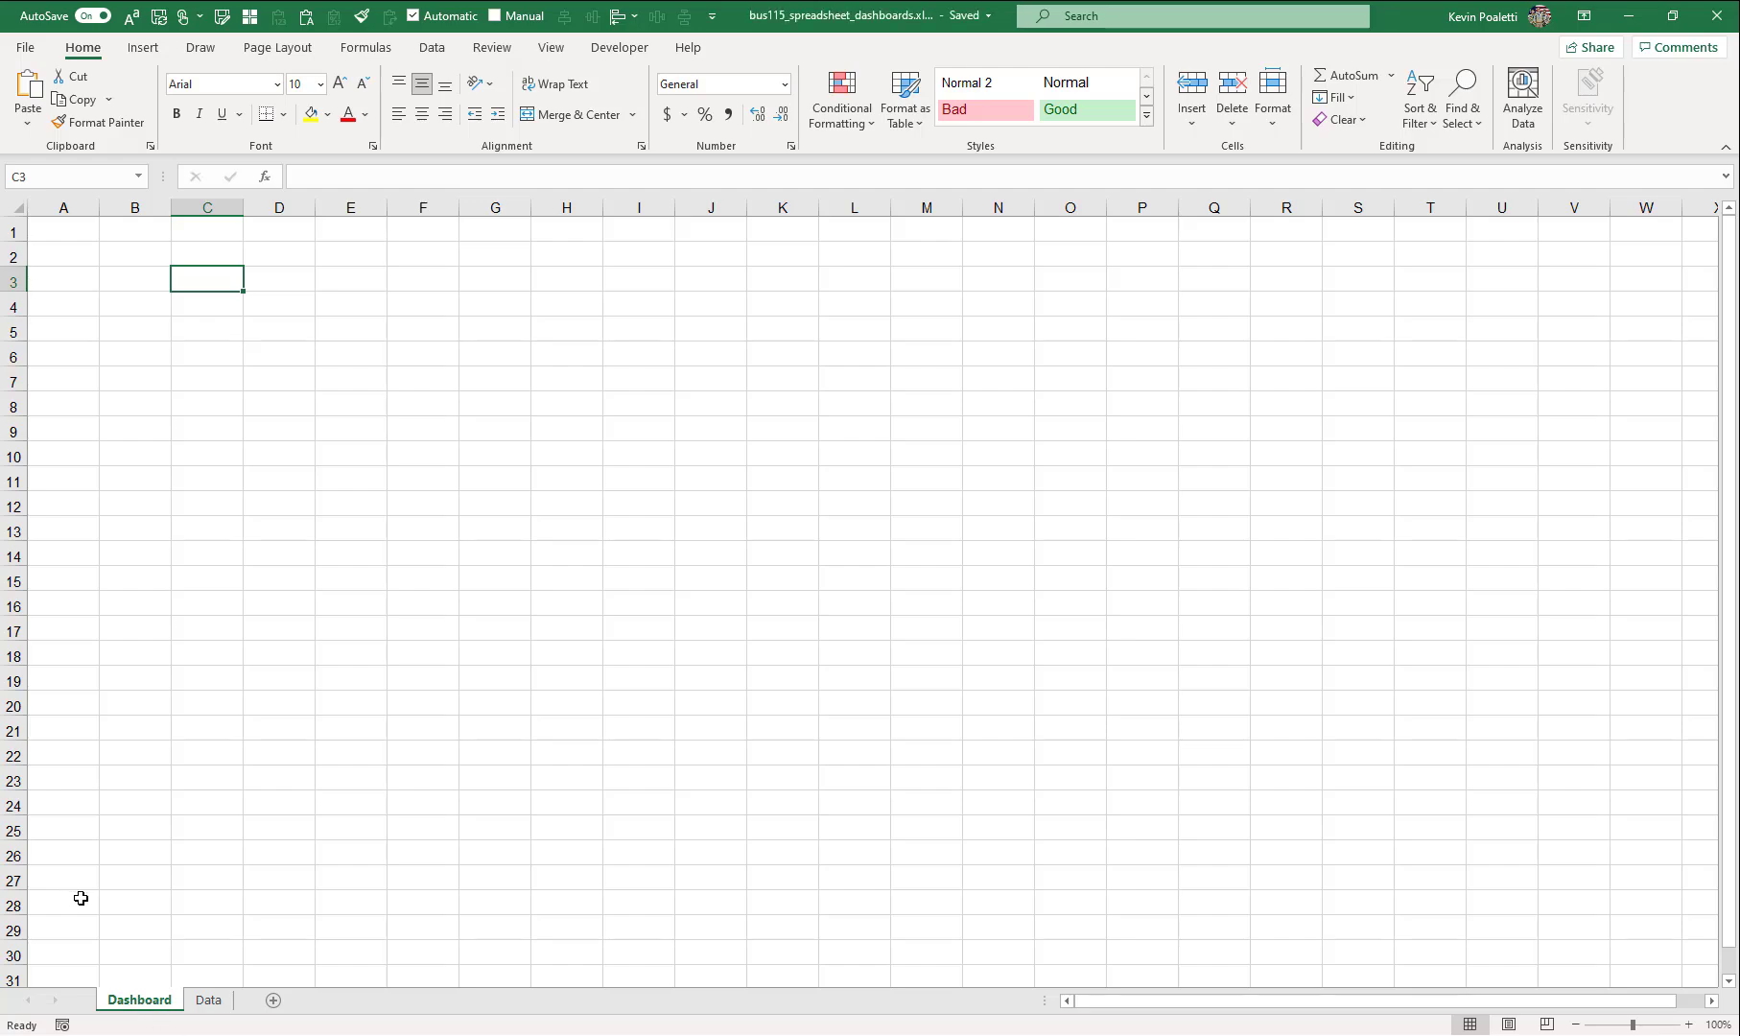
# - Name the salesperson range B4:B14 on the Data sheet person
pyautogui.click(208, 999)
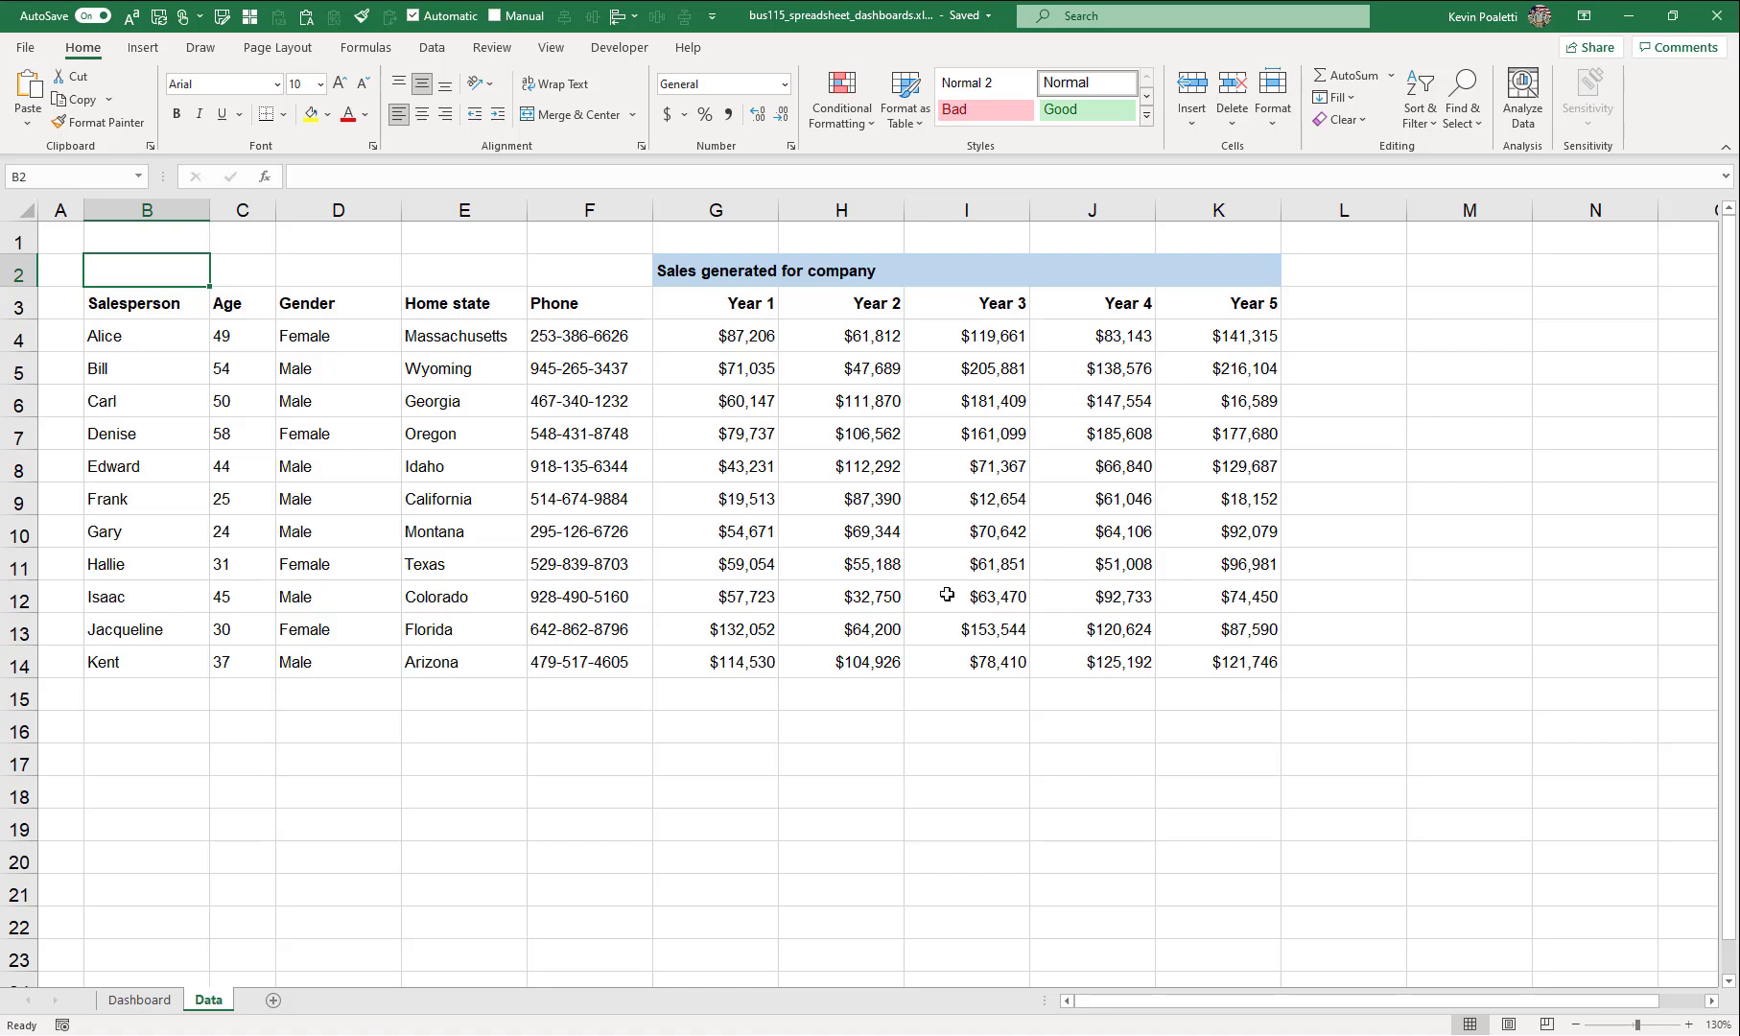
pyautogui.click(158, 334)
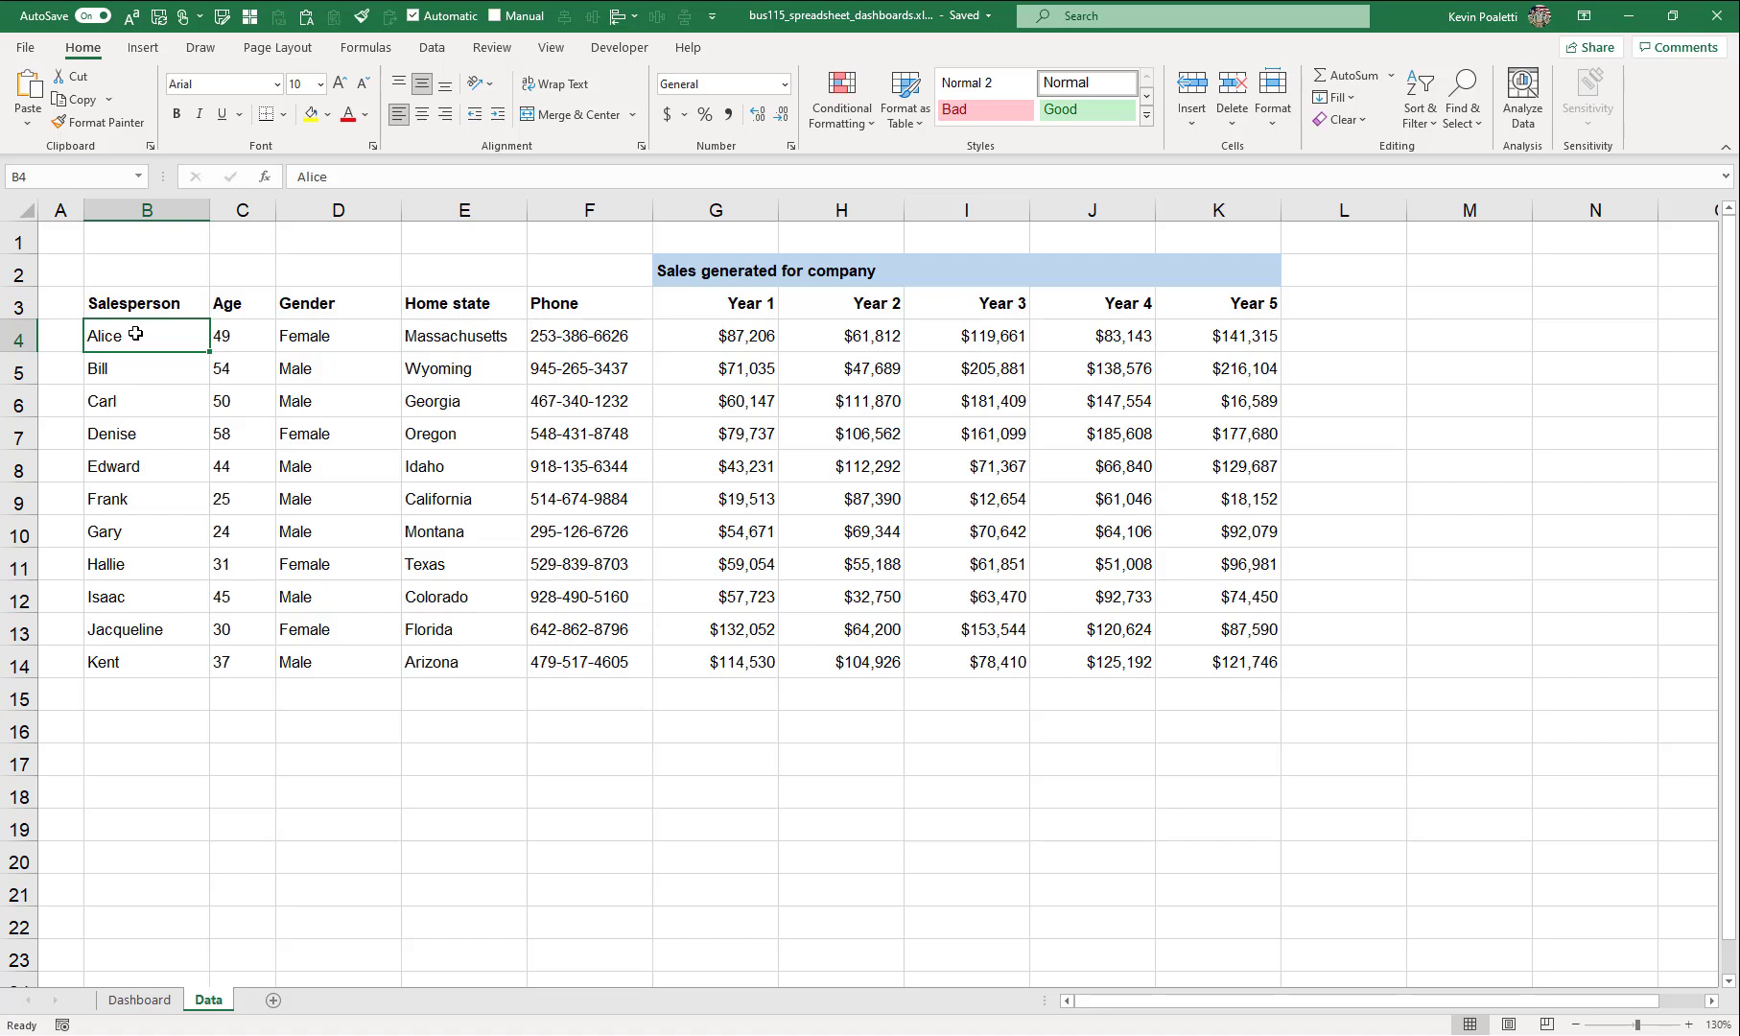
pyautogui.moveTo(142, 335); pyautogui.dragTo(1244, 340)
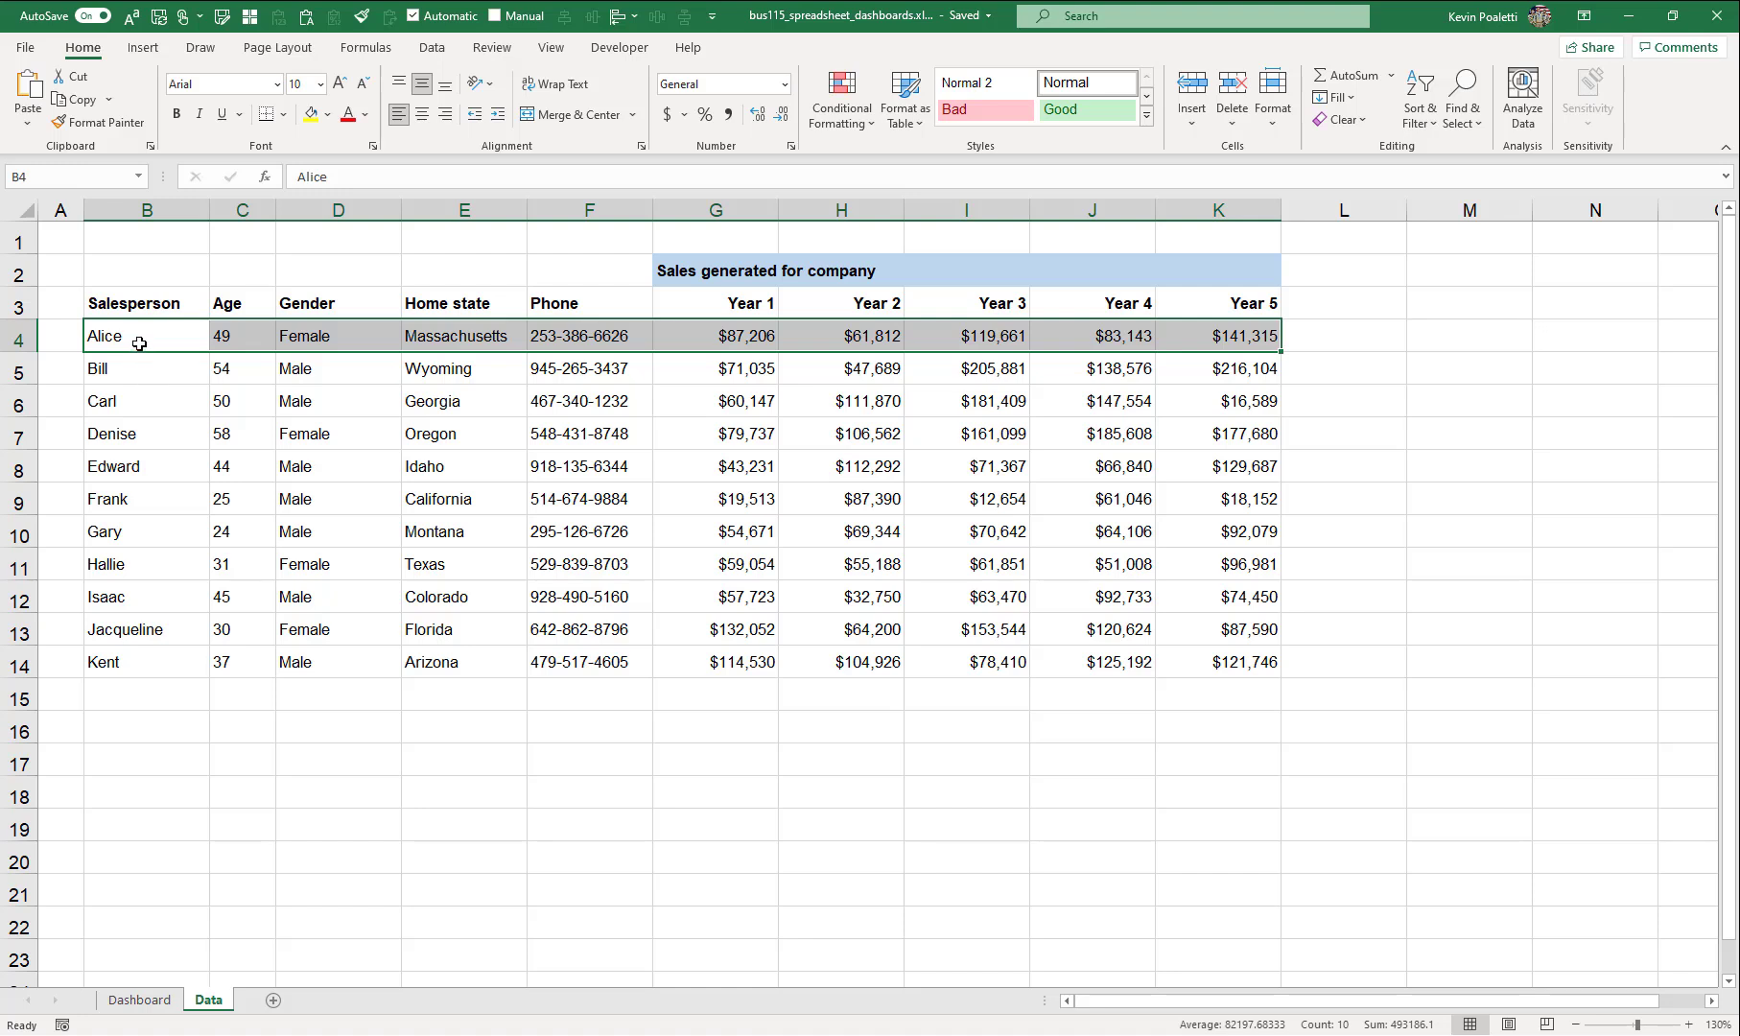
pyautogui.moveTo(135, 333); pyautogui.dragTo(155, 672)
pyautogui.click(69, 171)
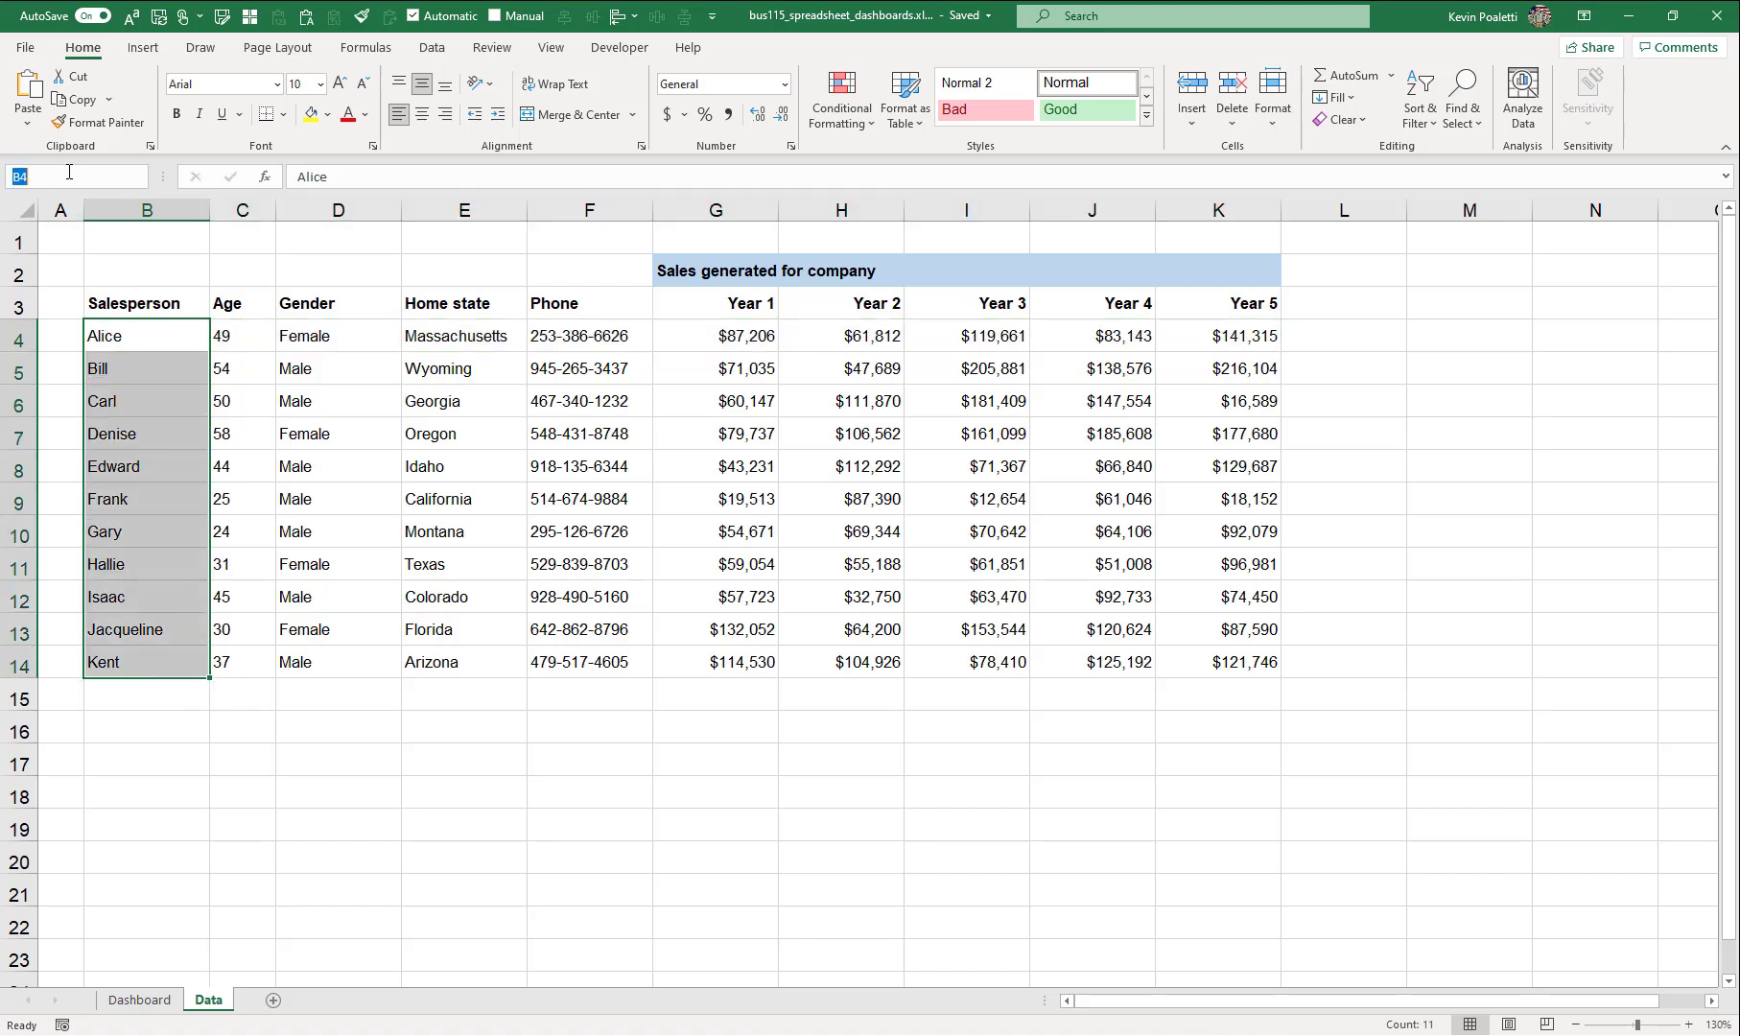
pyautogui.write('person')
pyautogui.press('Return')
# - Apply the Input cell style to cell C3 on the Dashboard sheet
pyautogui.hotkey('ctrl', 'pageup')
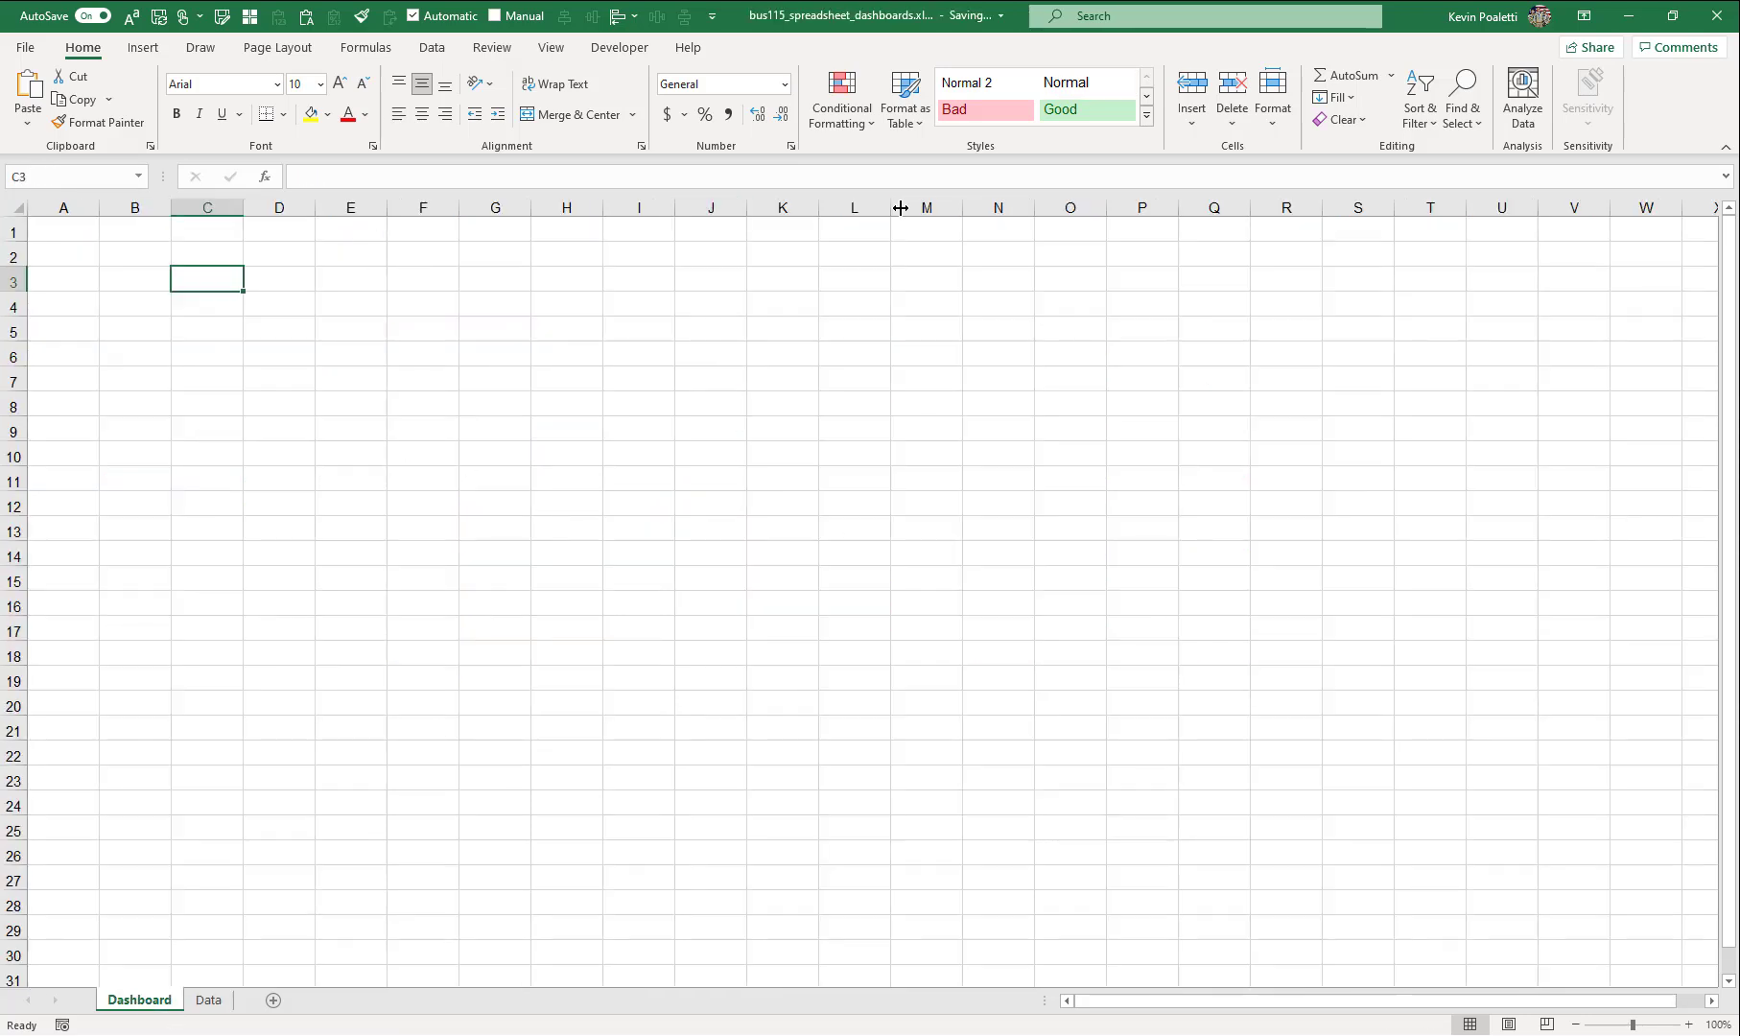
pyautogui.click(1148, 116)
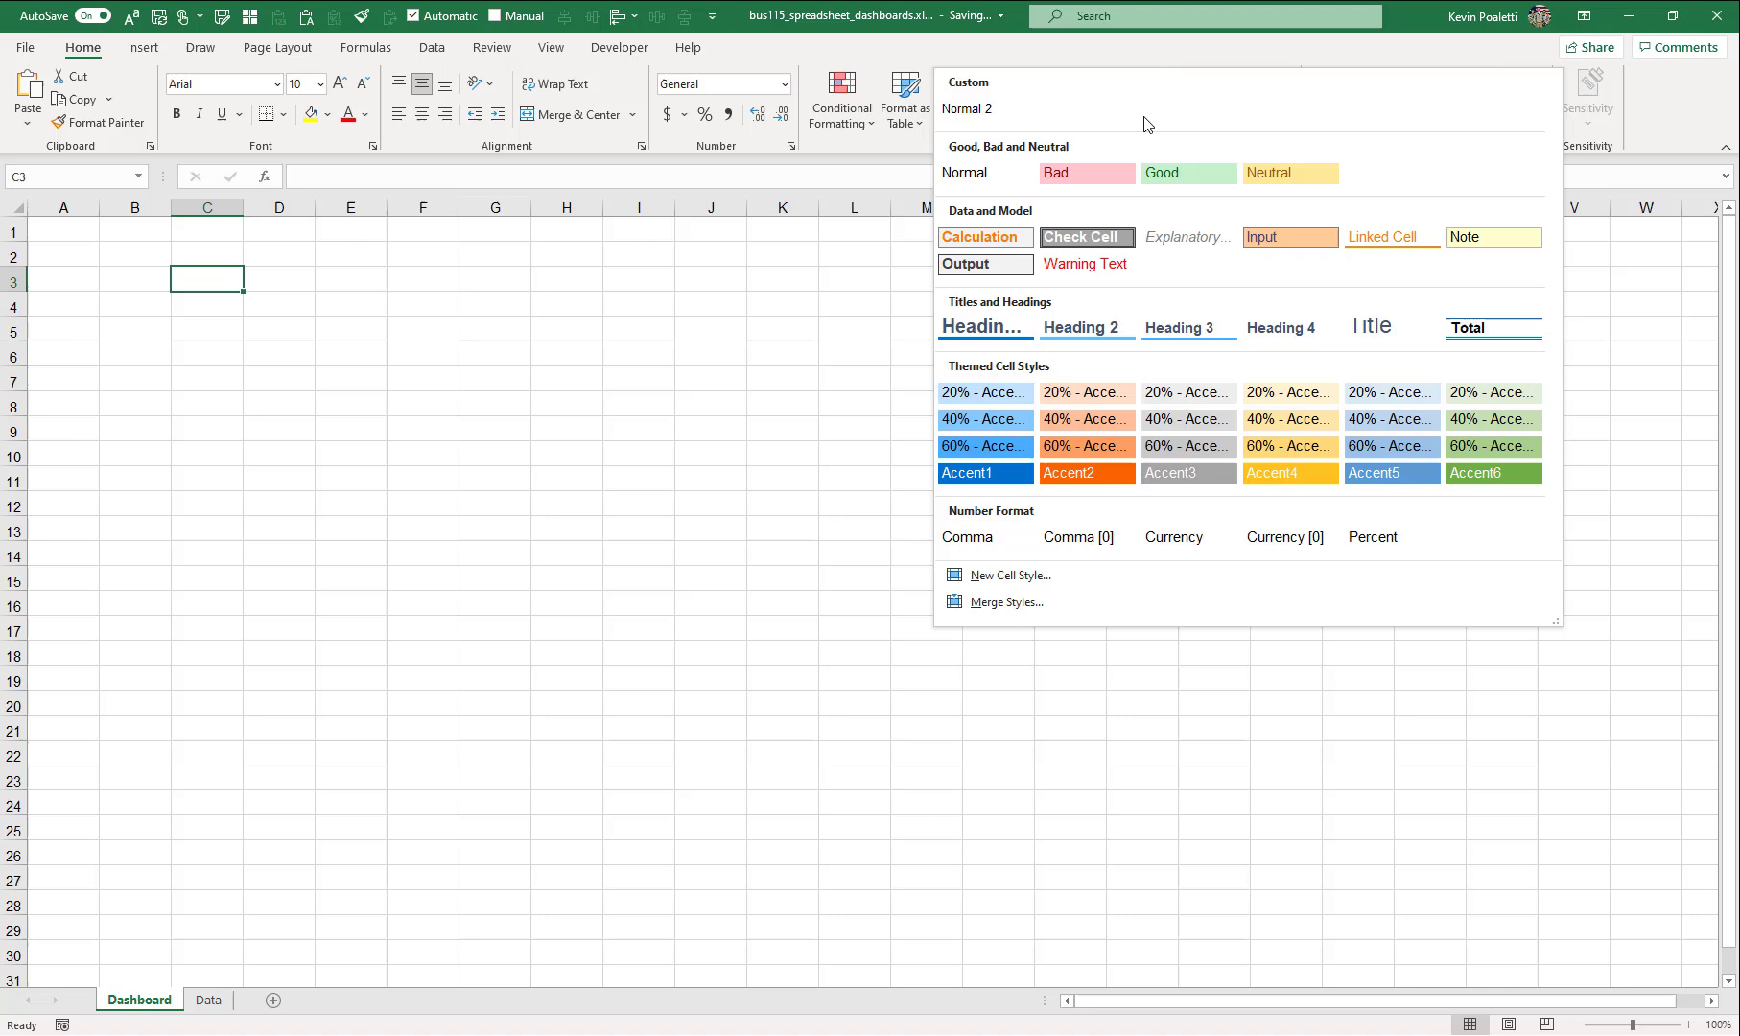
pyautogui.click(1270, 228)
# - Modify the Input cell style to use the lightest gold theme colour as its fill
pyautogui.rightClick(993, 116)
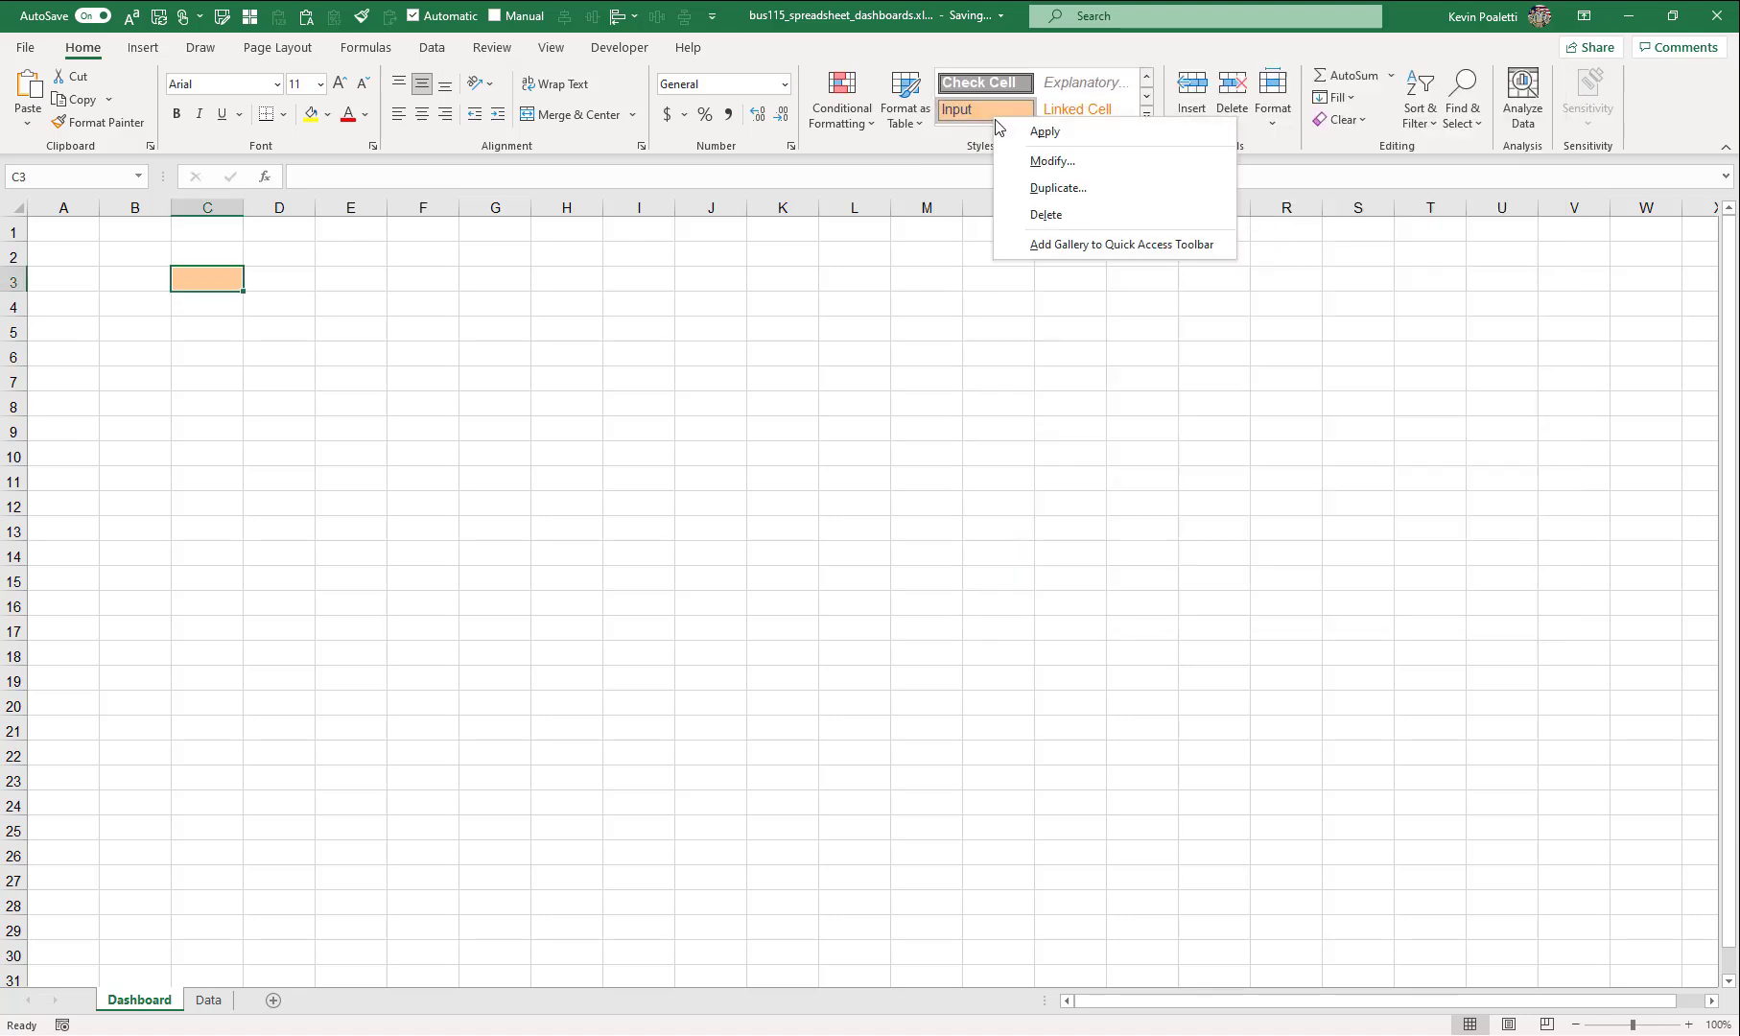
pyautogui.click(1025, 166)
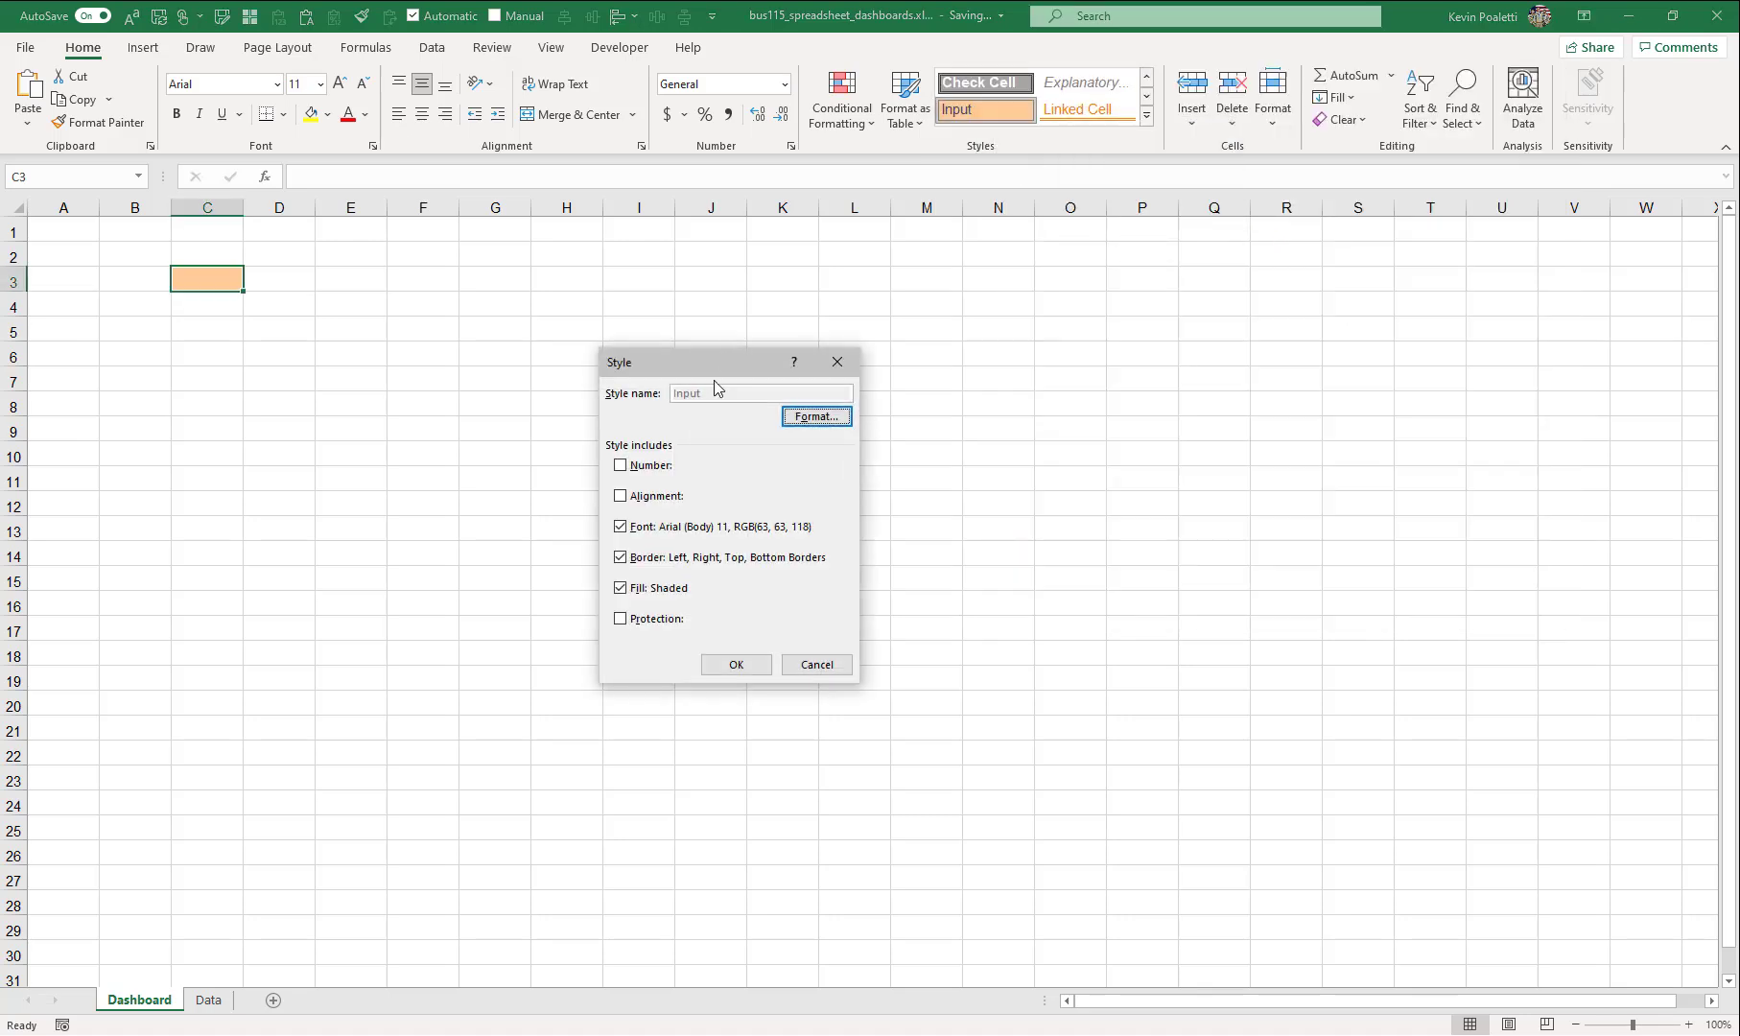
pyautogui.click(785, 415)
pyautogui.click(731, 332)
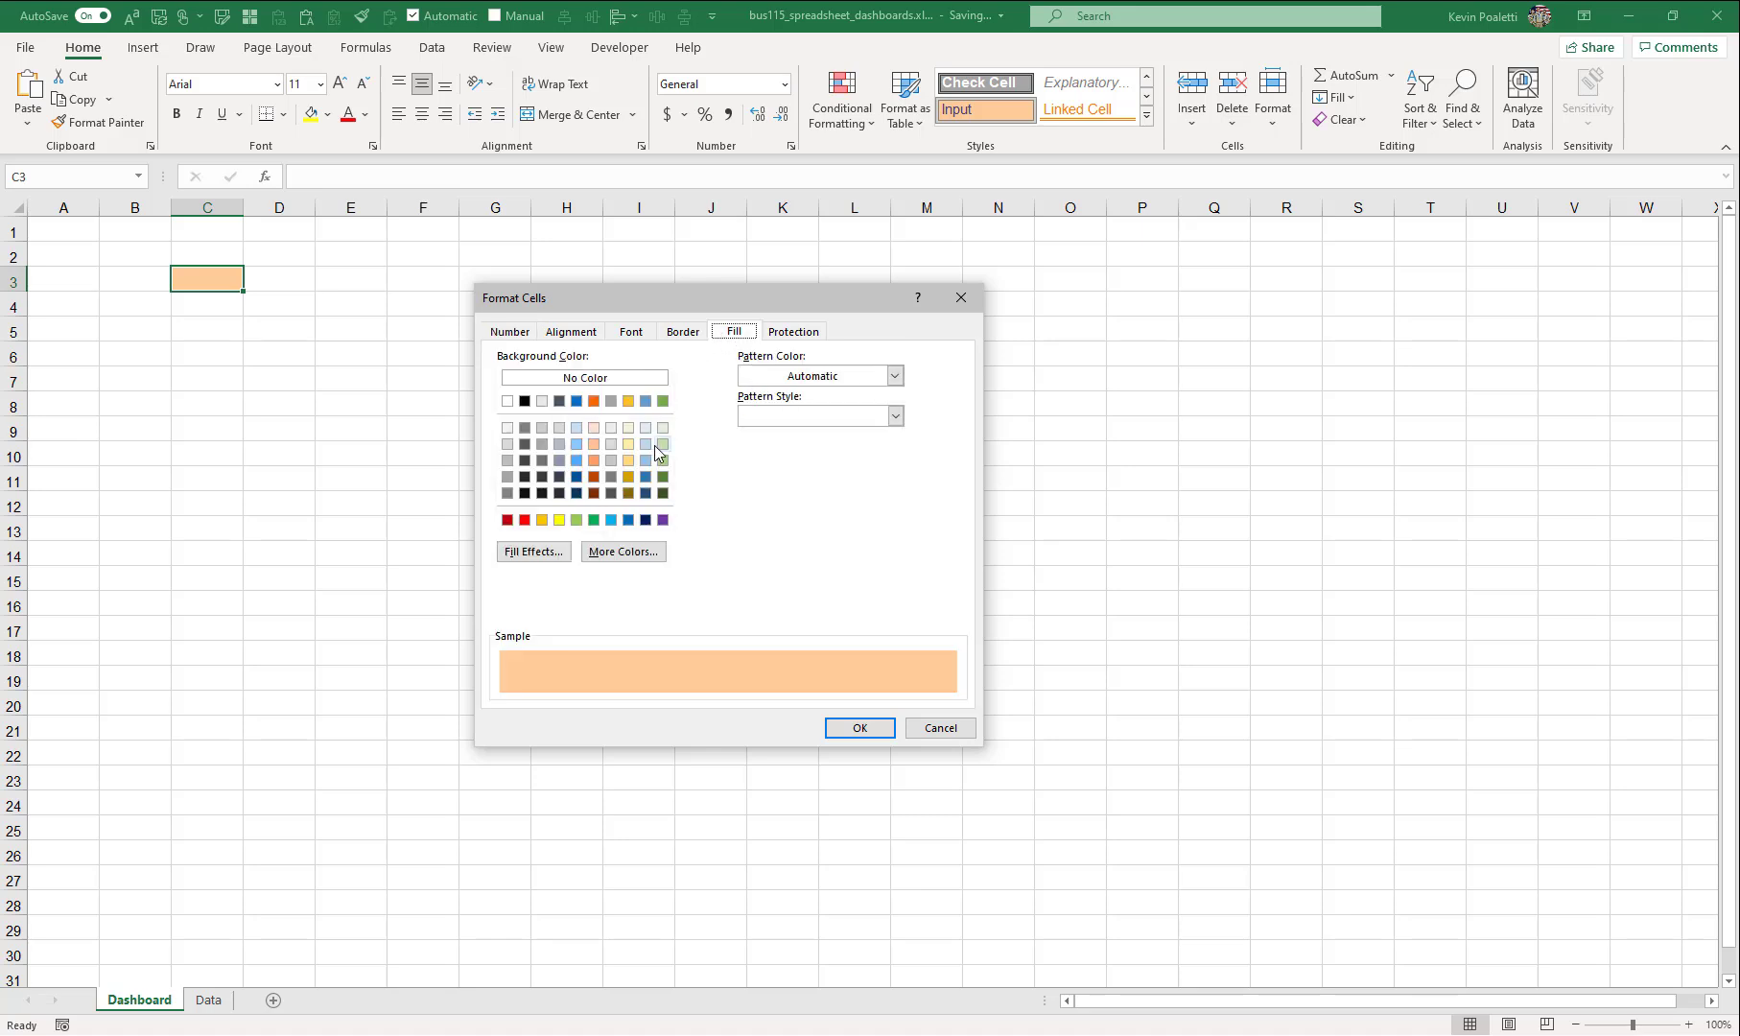
pyautogui.click(627, 428)
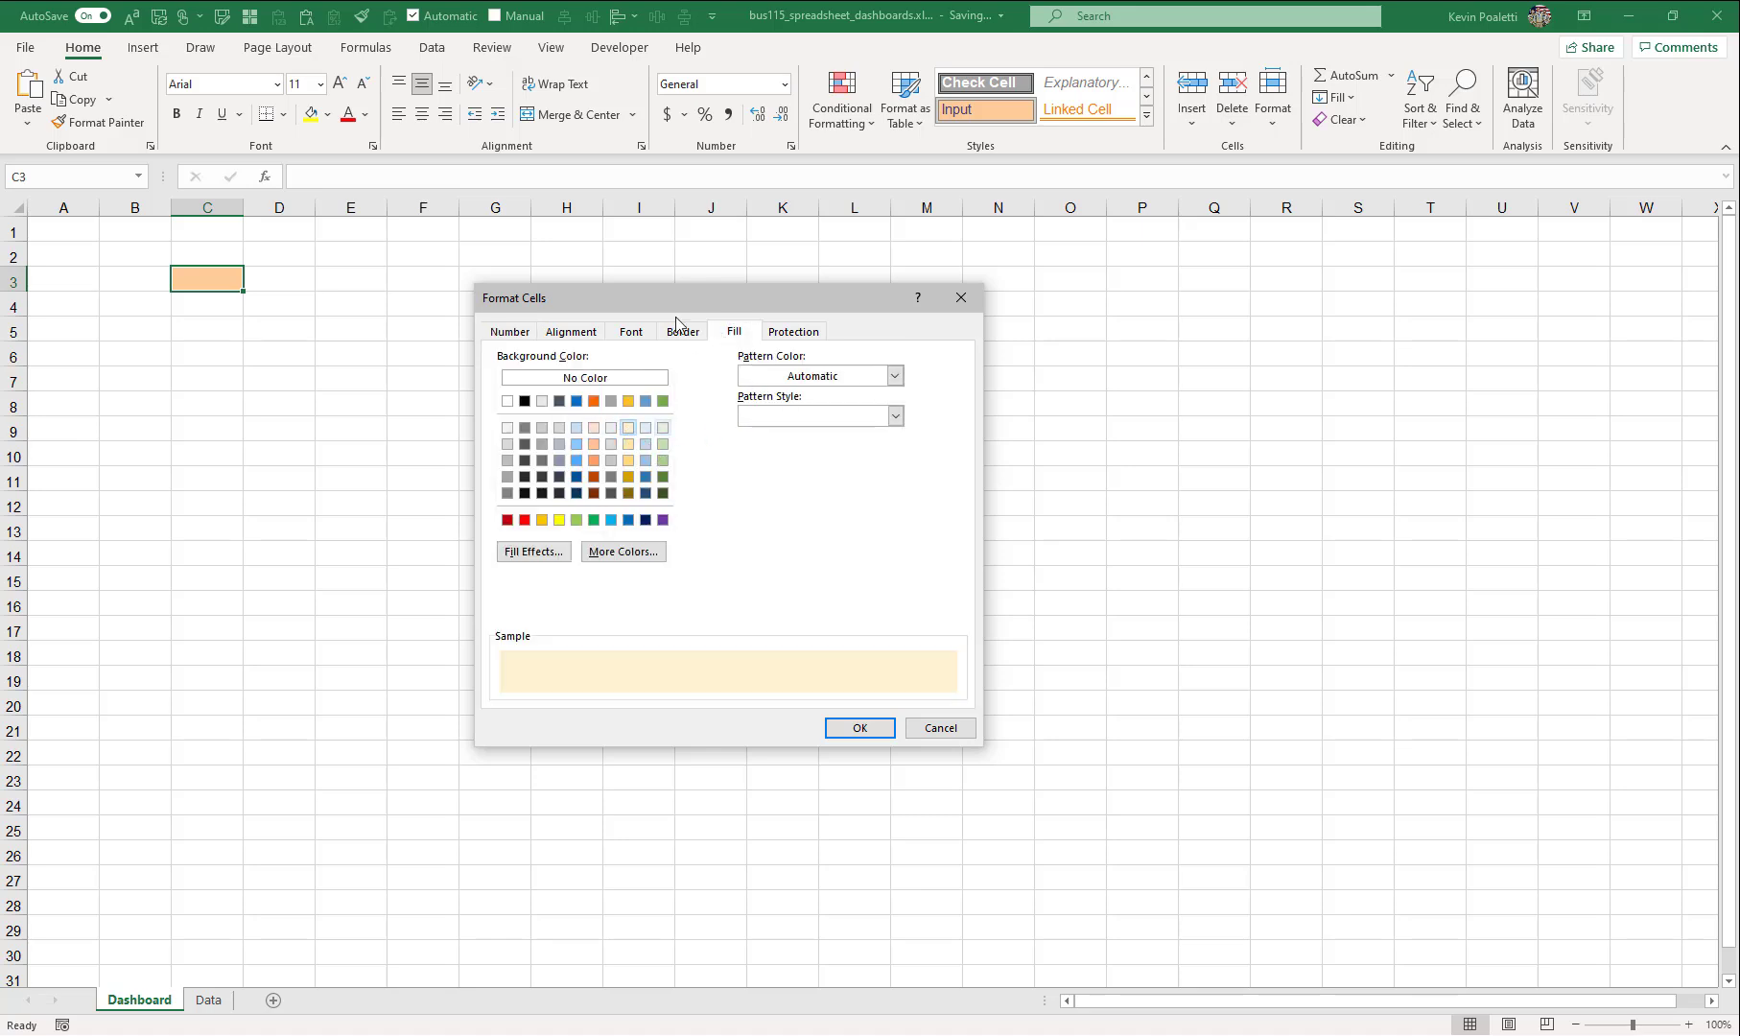
# - Set the Input style's font to size 18 in black and save the style changes
pyautogui.click(630, 331)
pyautogui.scroll(-1, 906, 449)
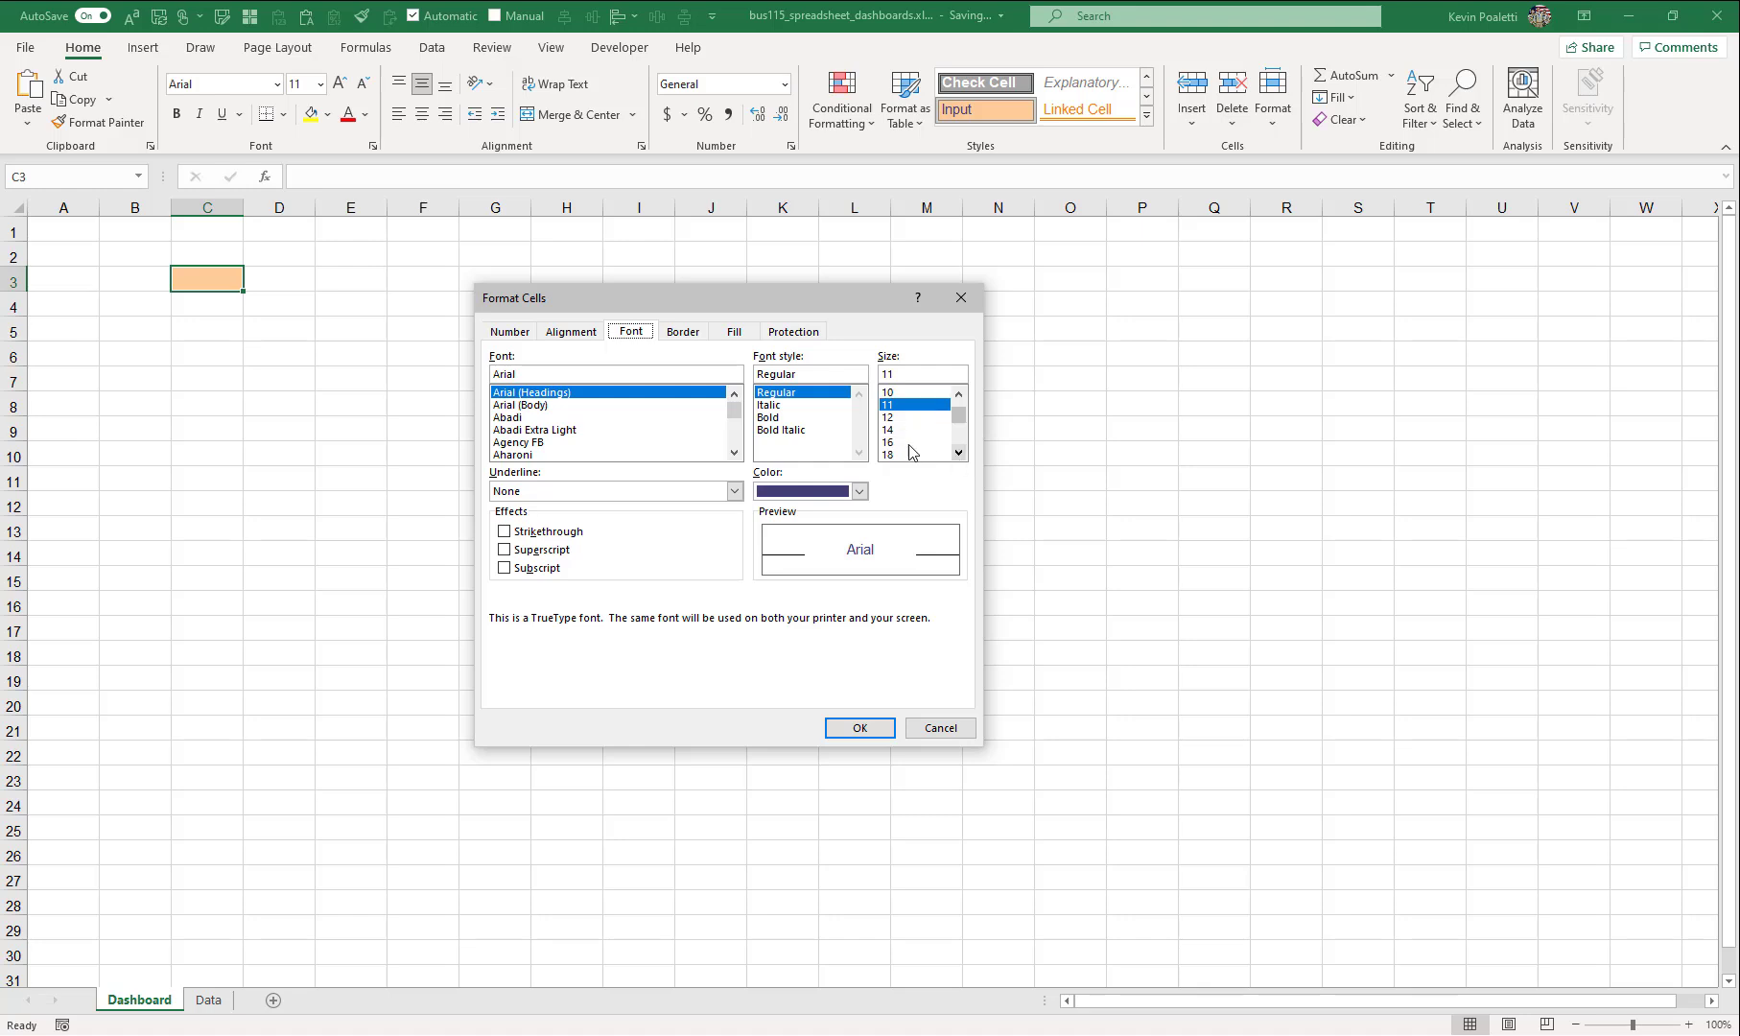
pyautogui.click(896, 455)
pyautogui.click(860, 491)
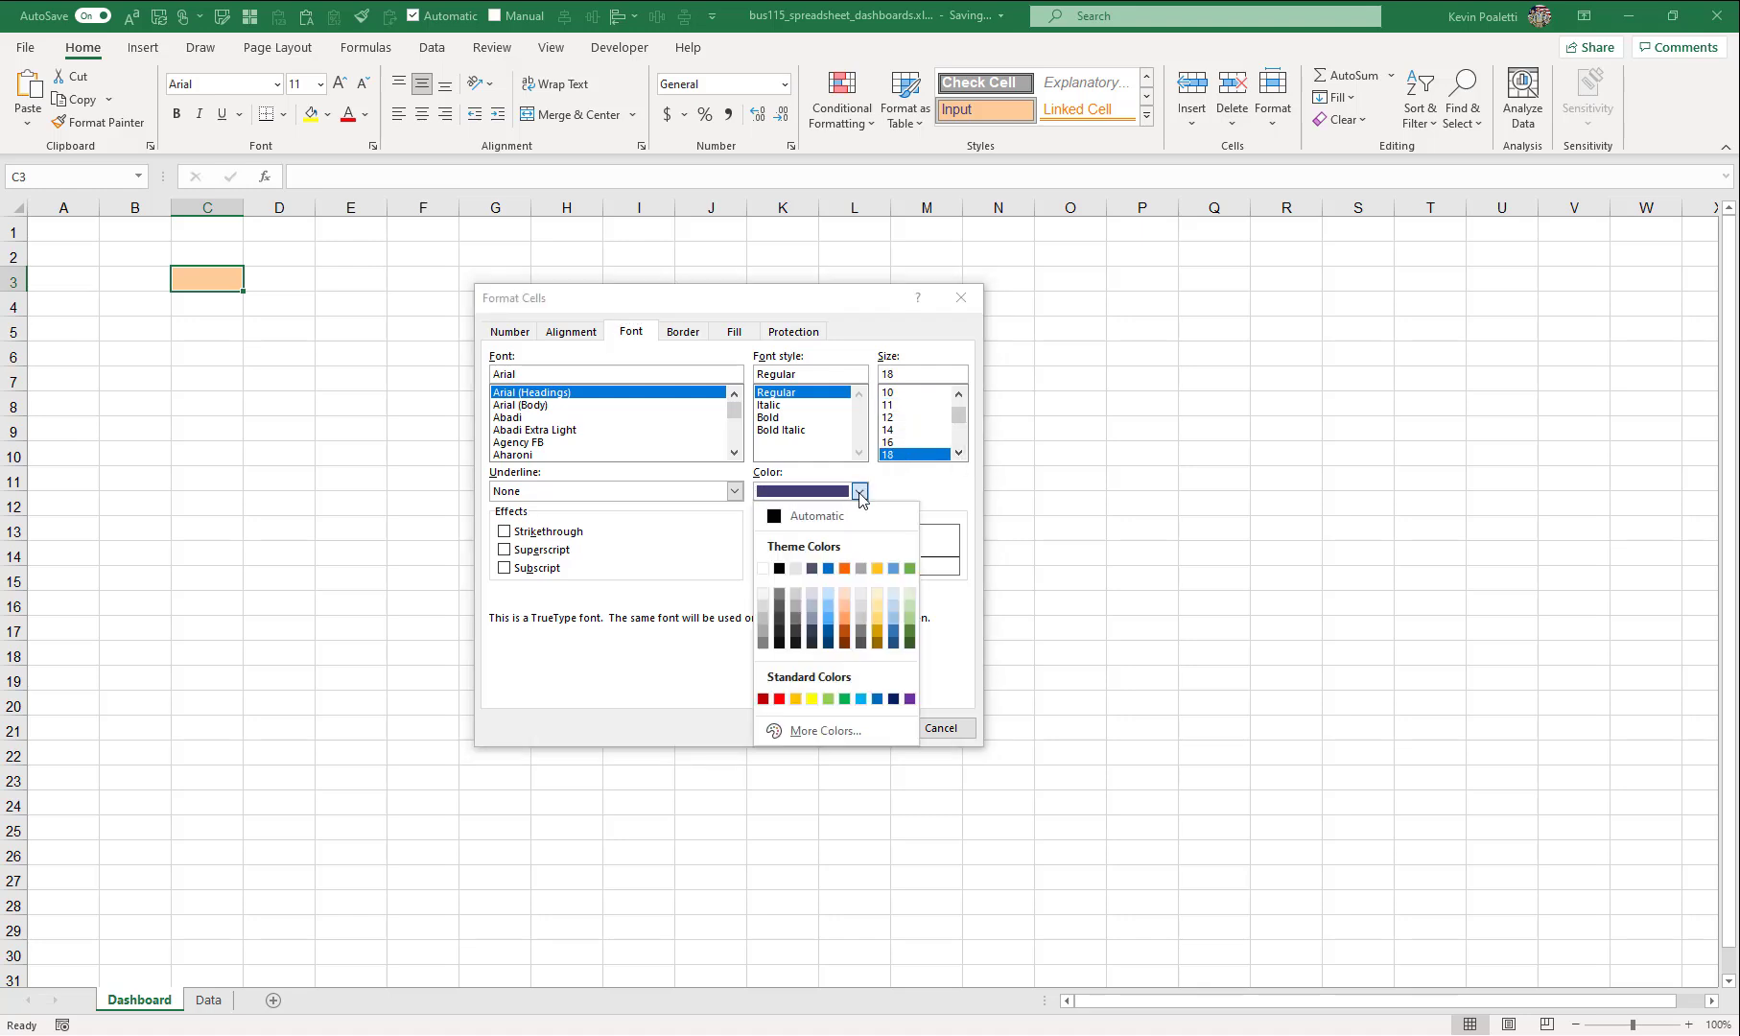
pyautogui.click(778, 568)
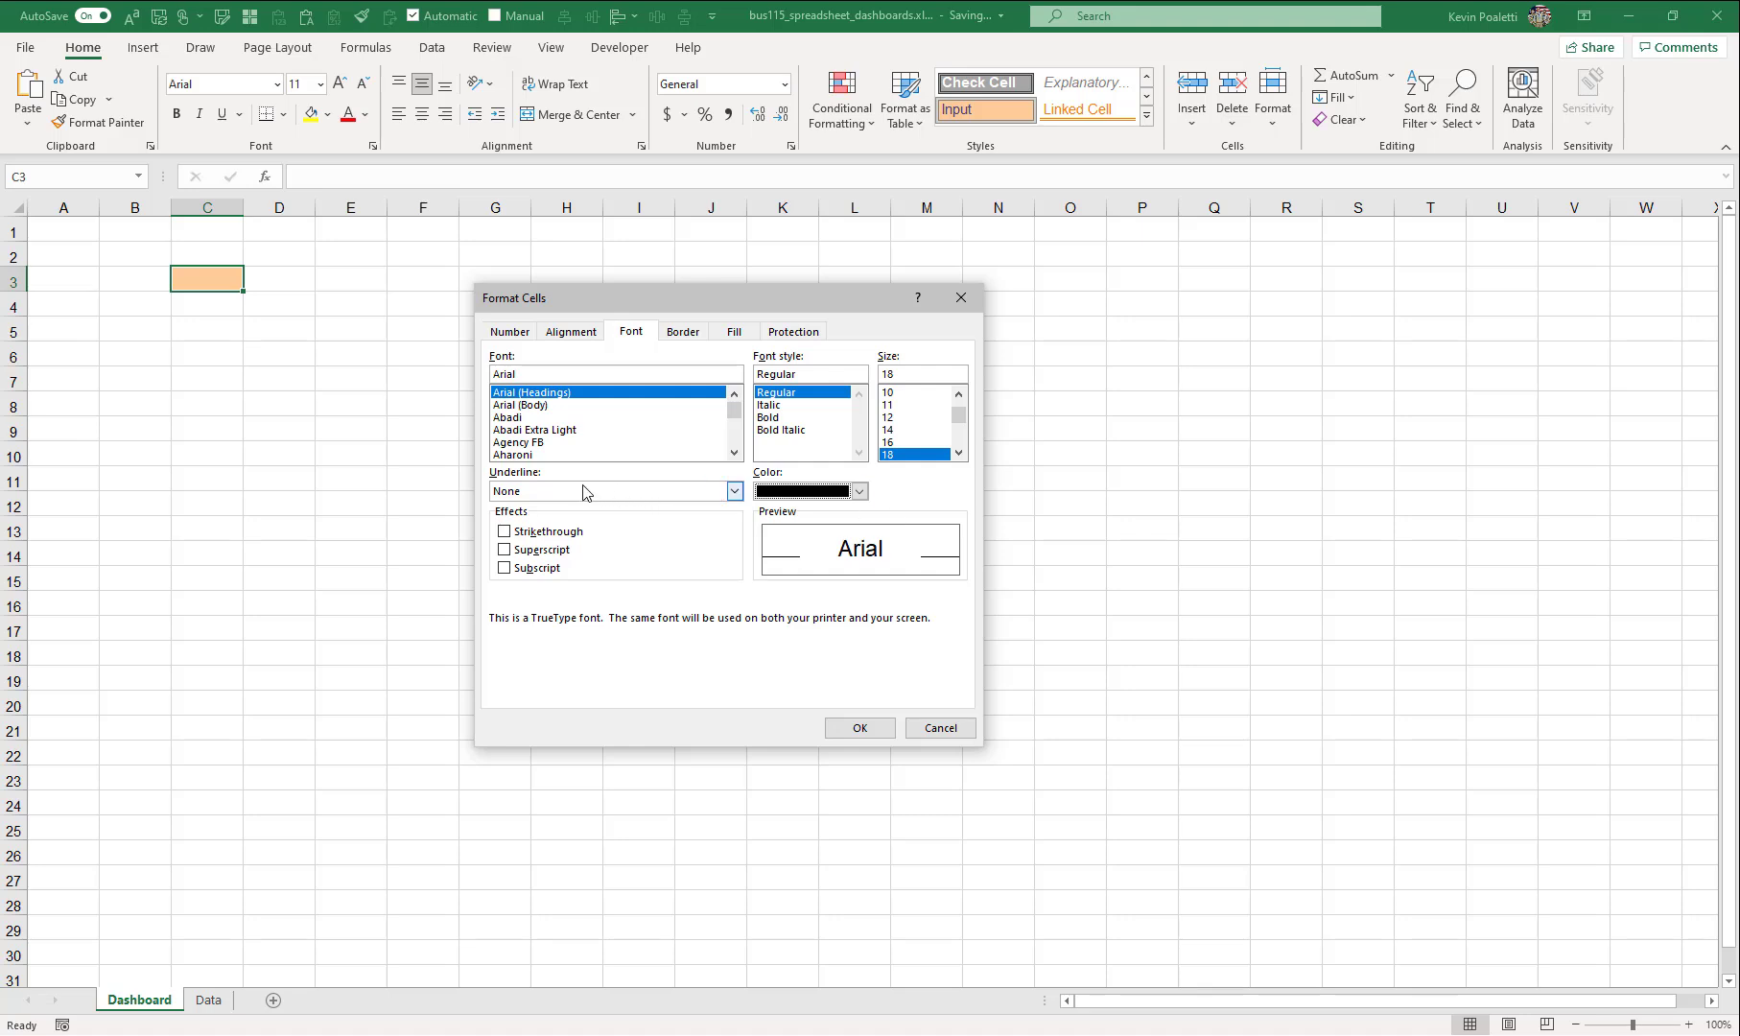
pyautogui.click(860, 727)
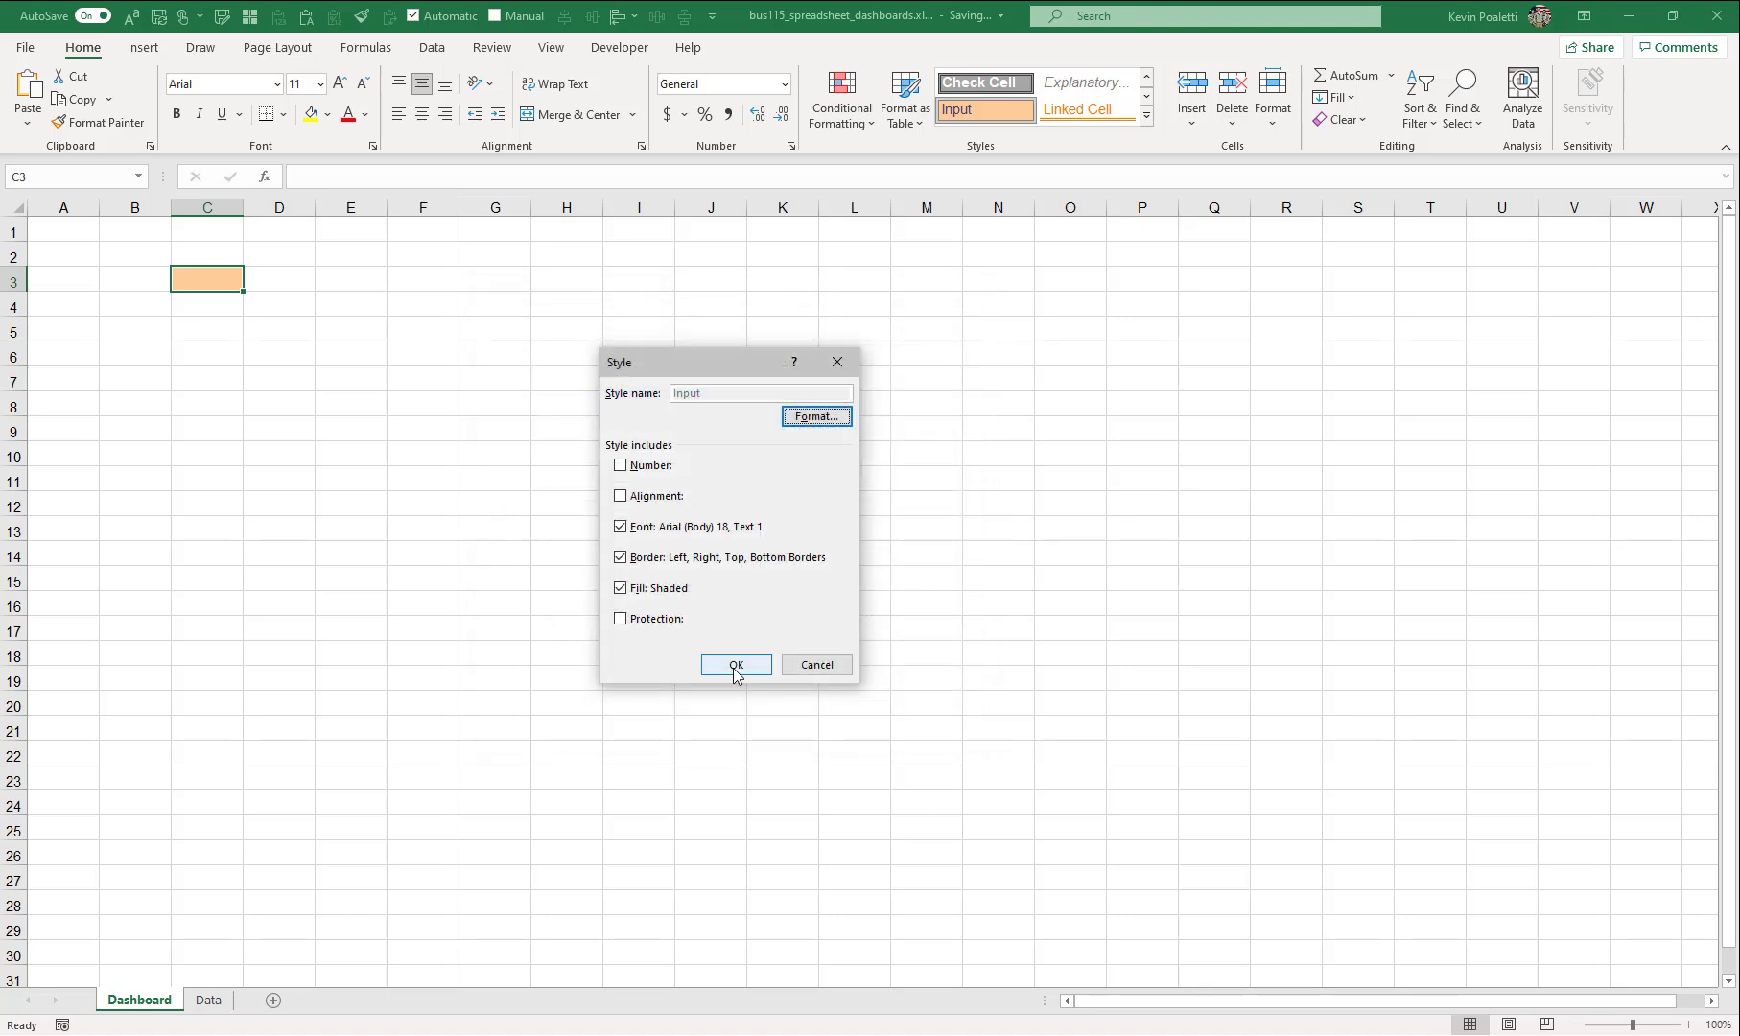
pyautogui.click(736, 665)
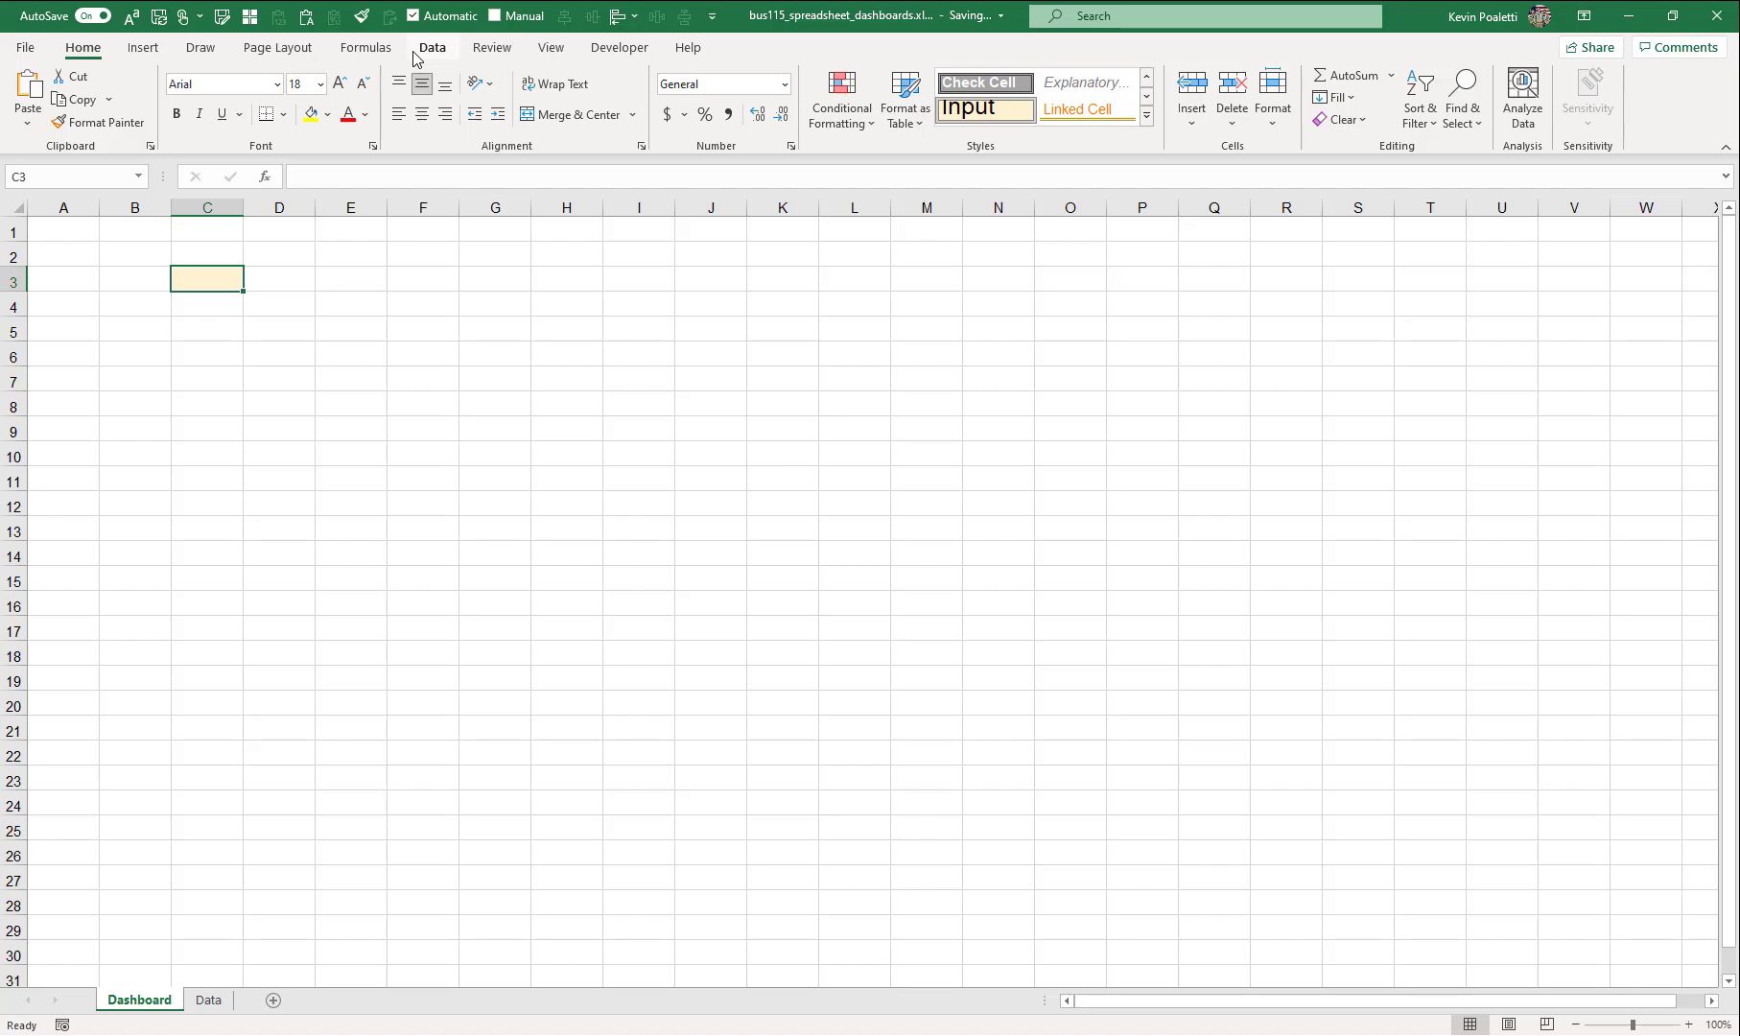
# - Add list data validation to cell C3 on the Dashboard sheet with the source =person
pyautogui.click(208, 1001)
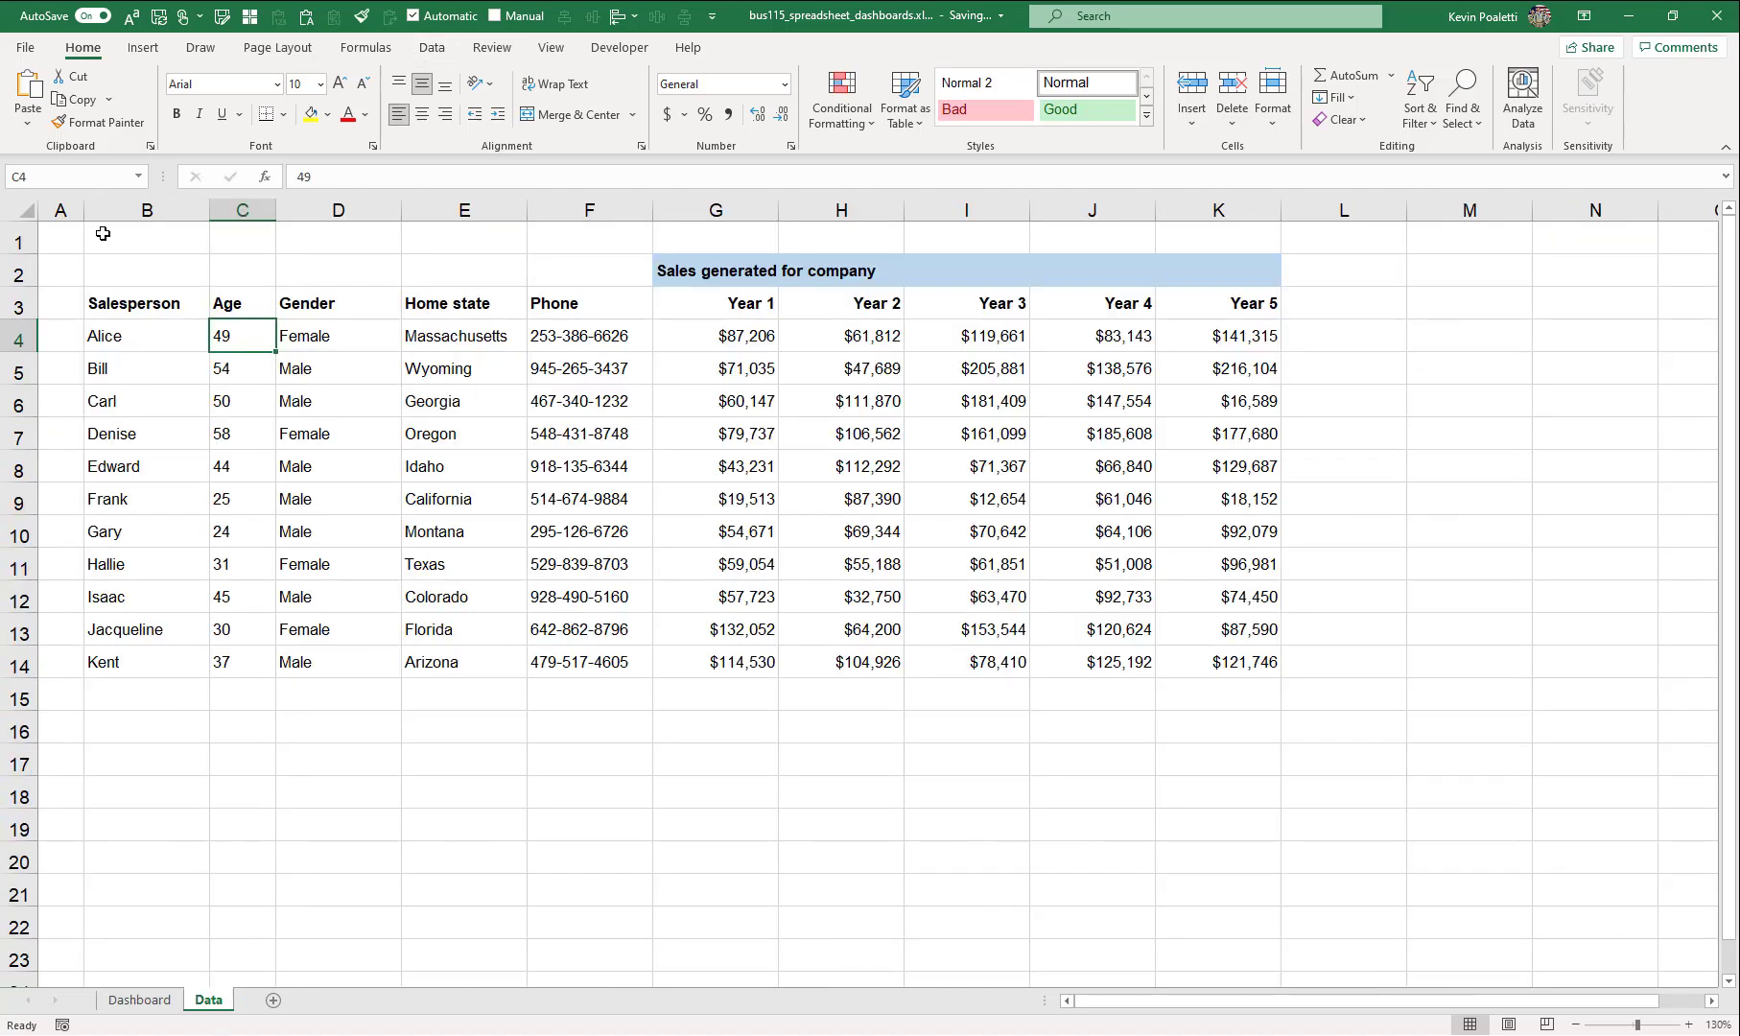
pyautogui.click(139, 1001)
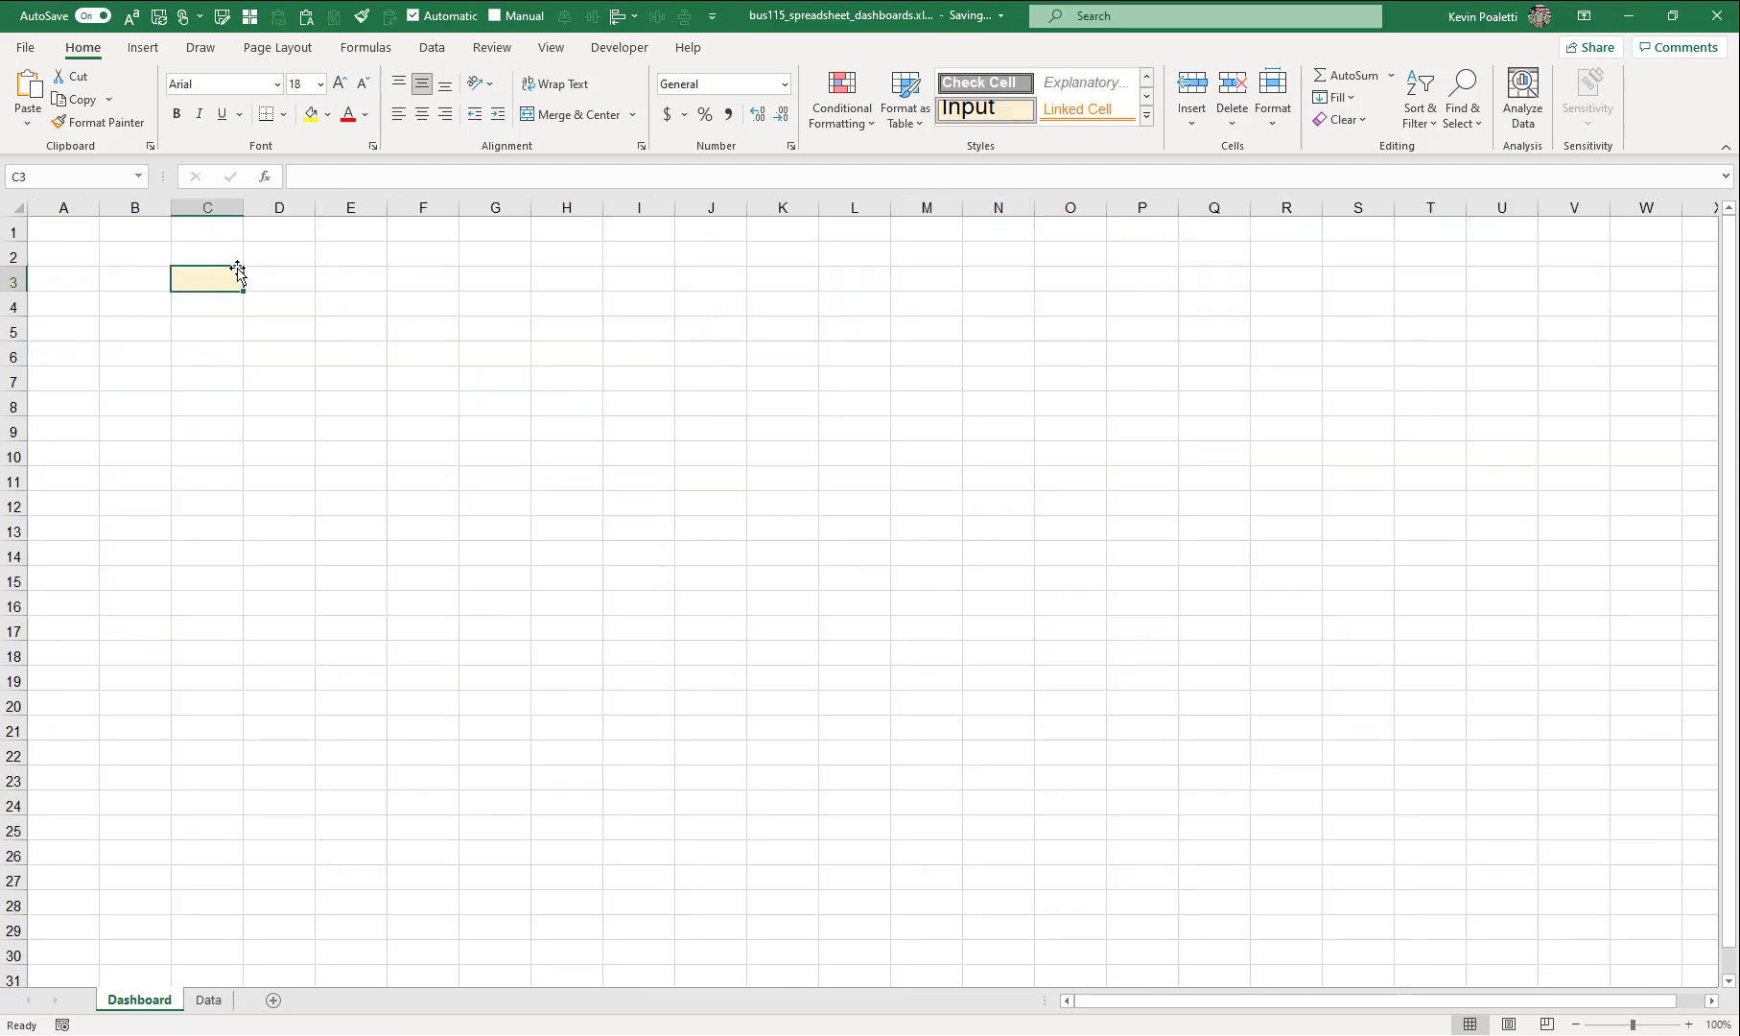
pyautogui.click(428, 47)
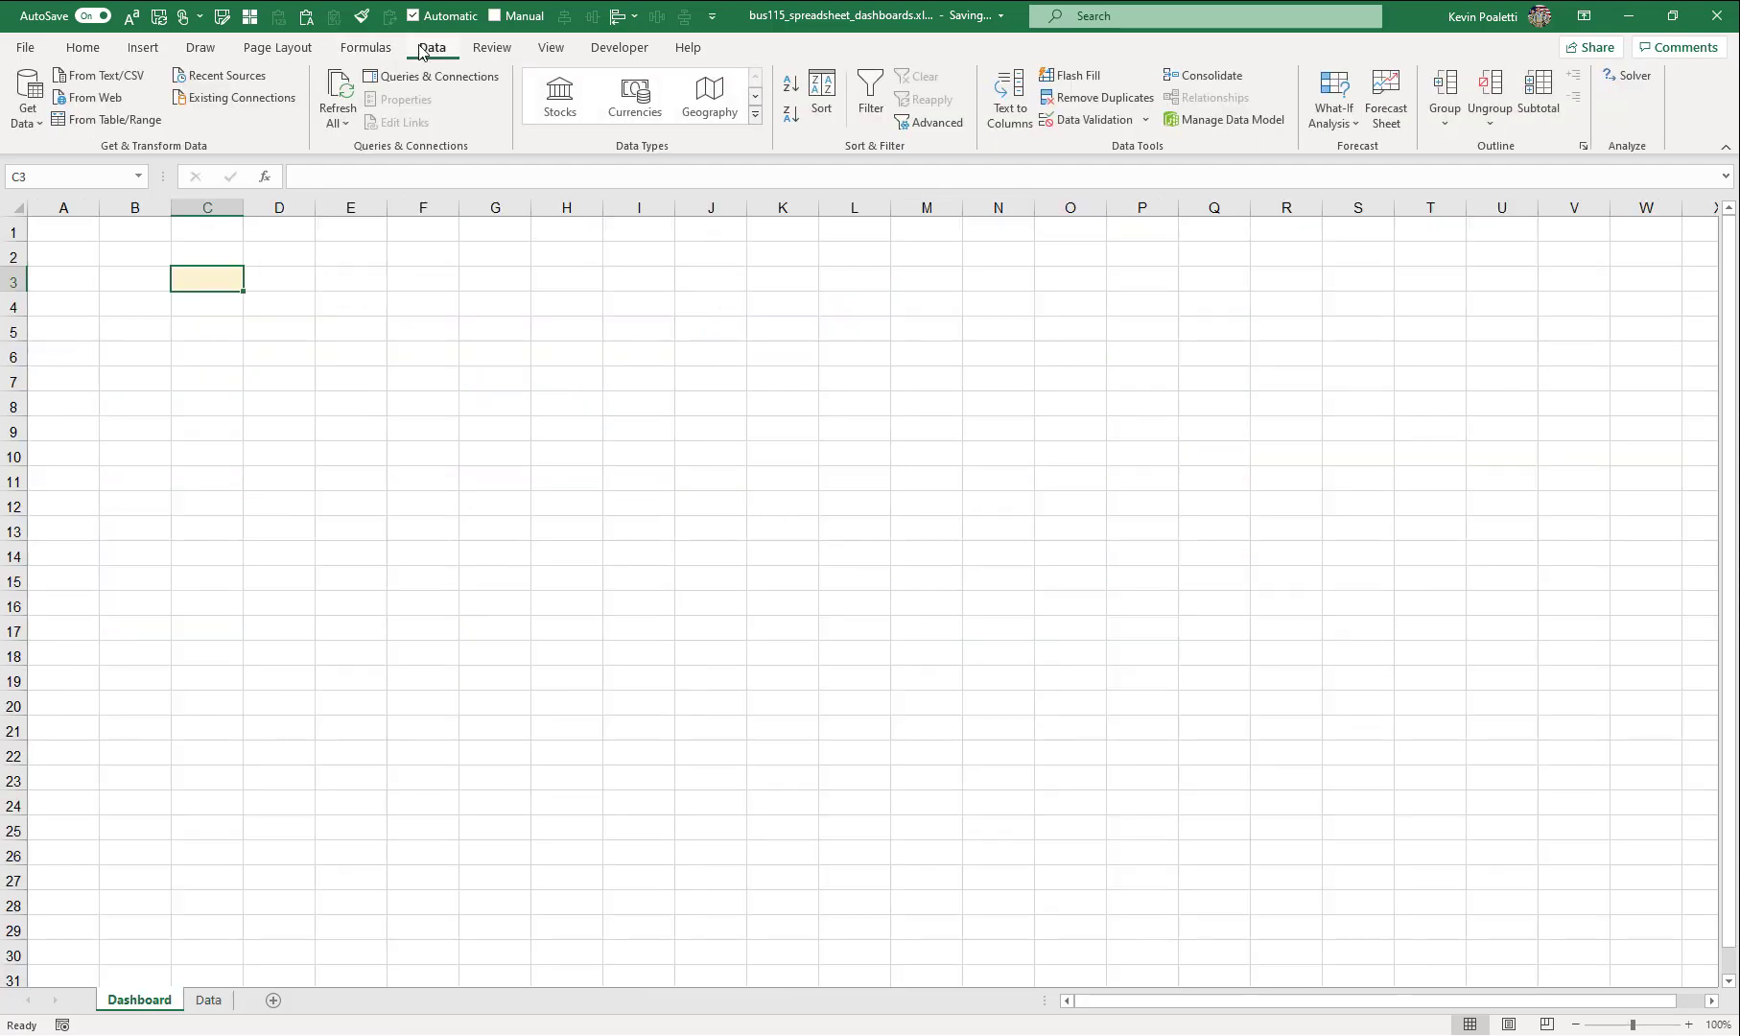
pyautogui.click(1079, 122)
pyautogui.click(629, 484)
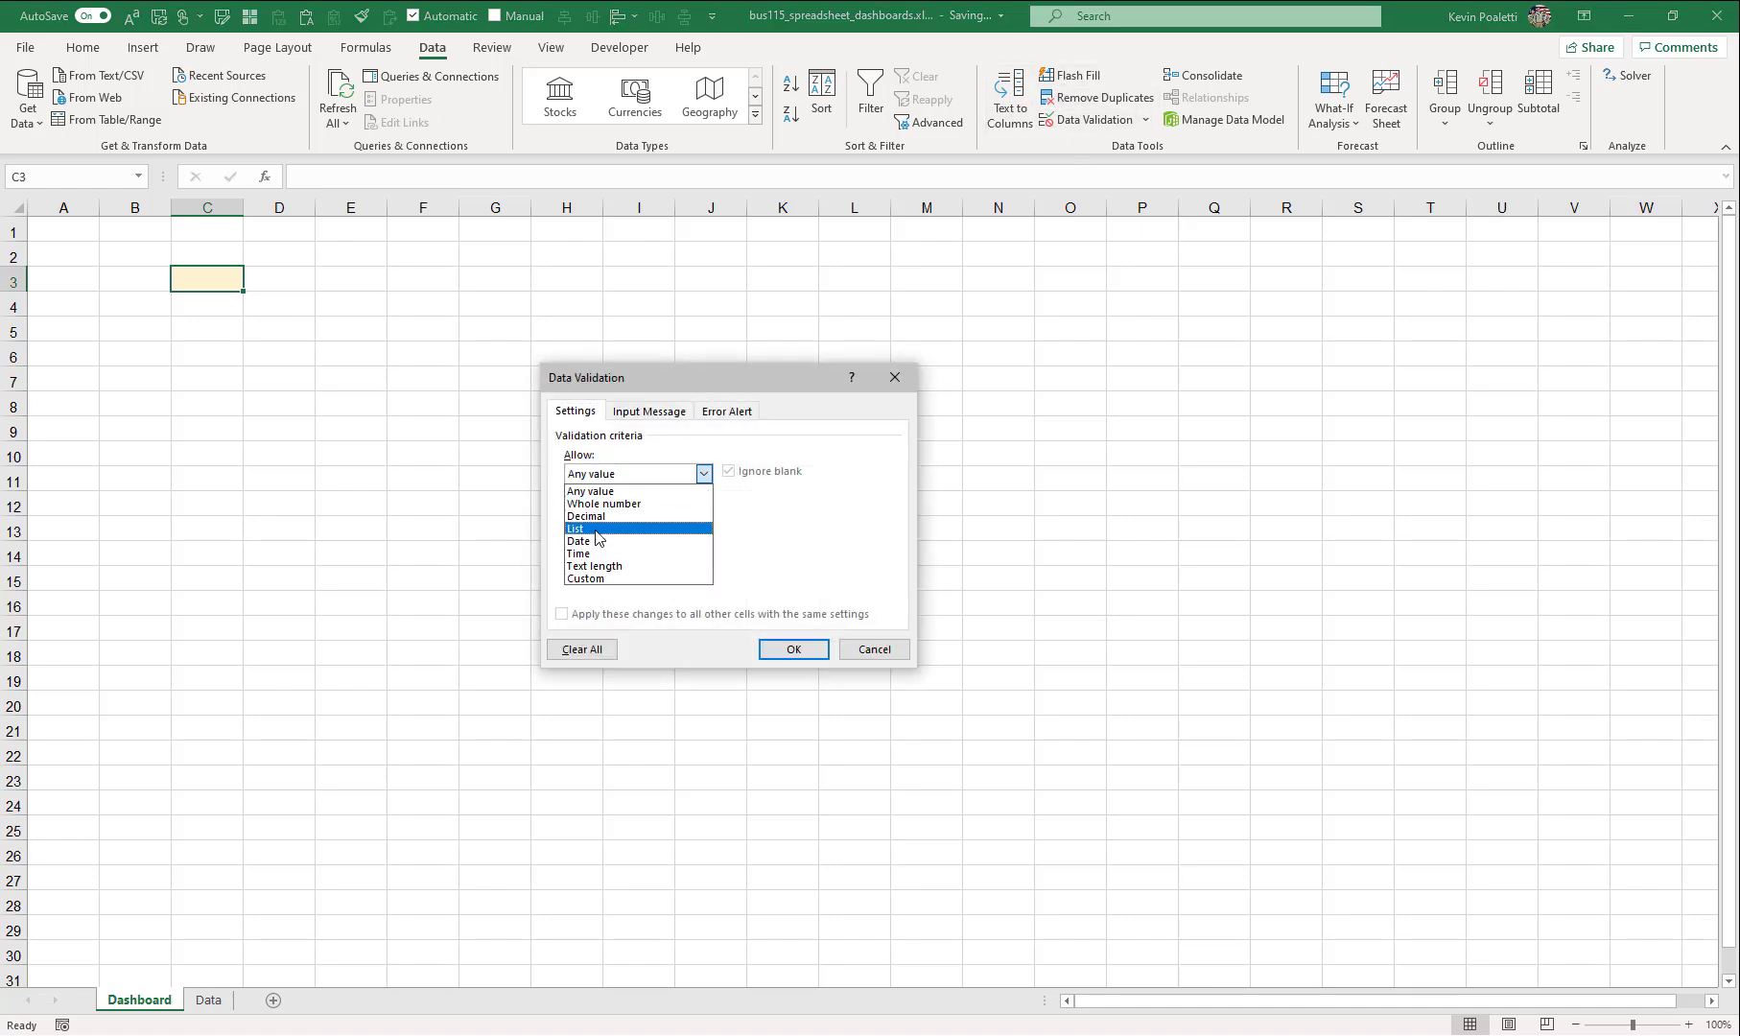
pyautogui.click(601, 527)
pyautogui.click(600, 553)
pyautogui.write('=')
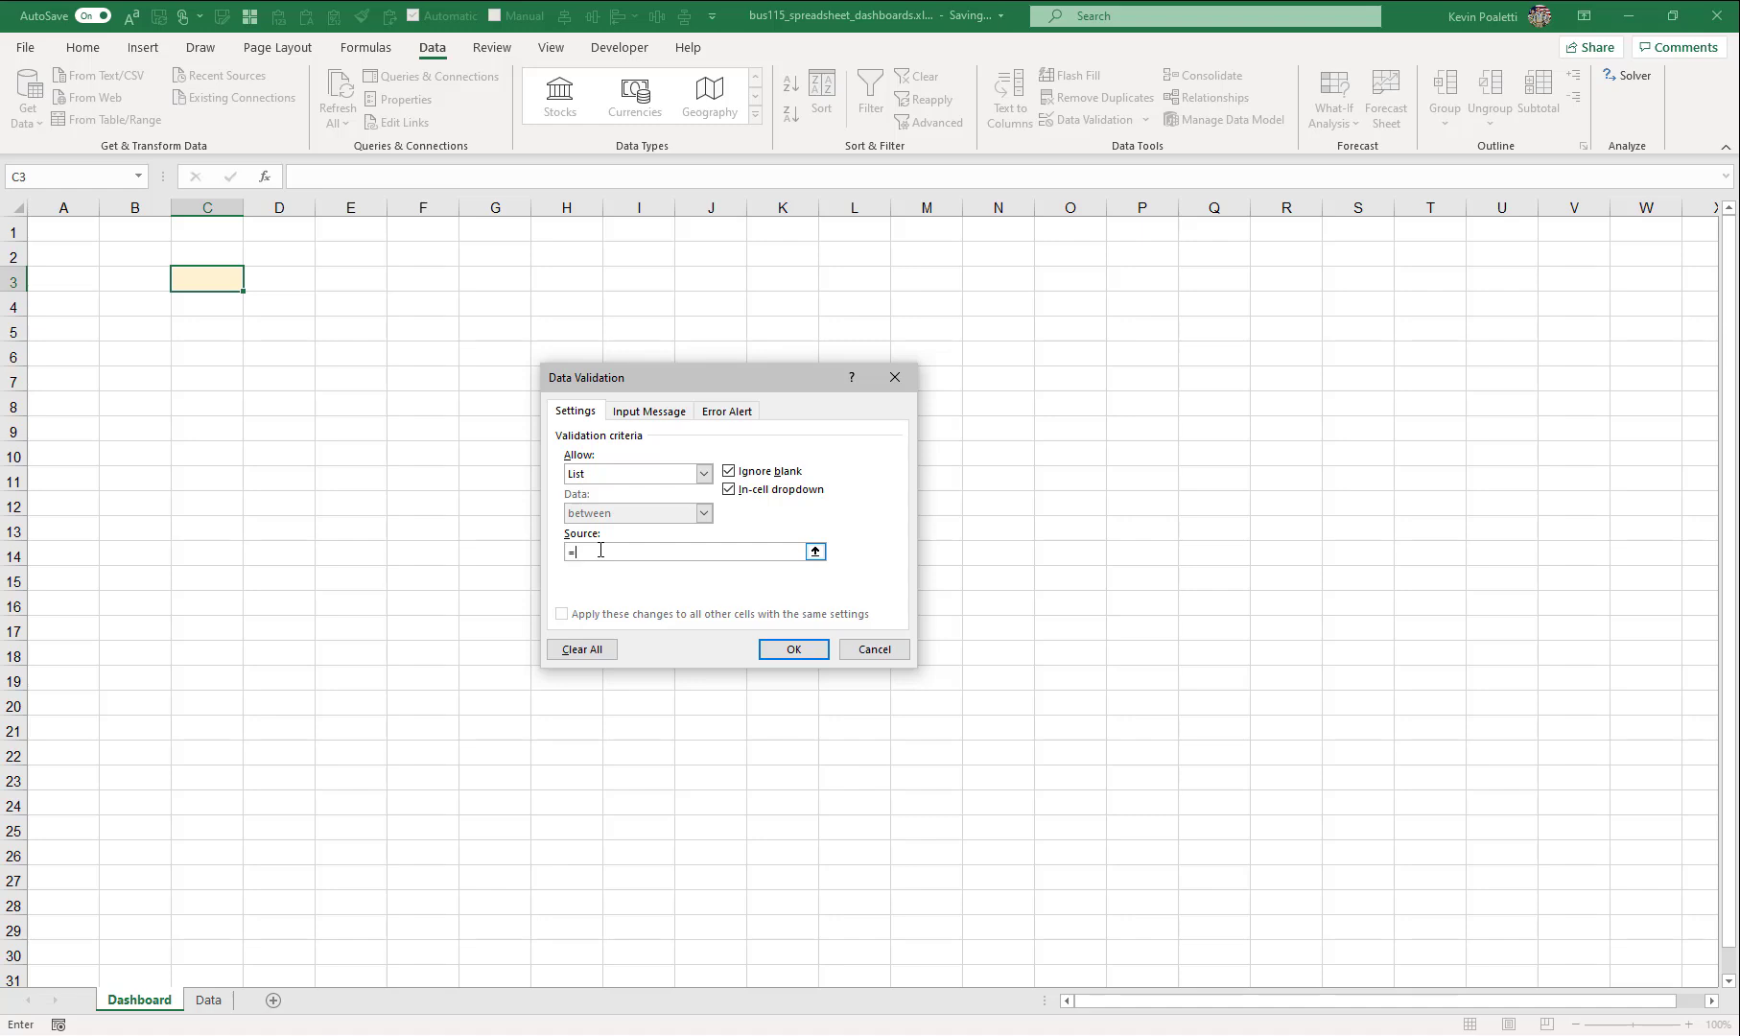
pyautogui.write('person')
pyautogui.click(782, 650)
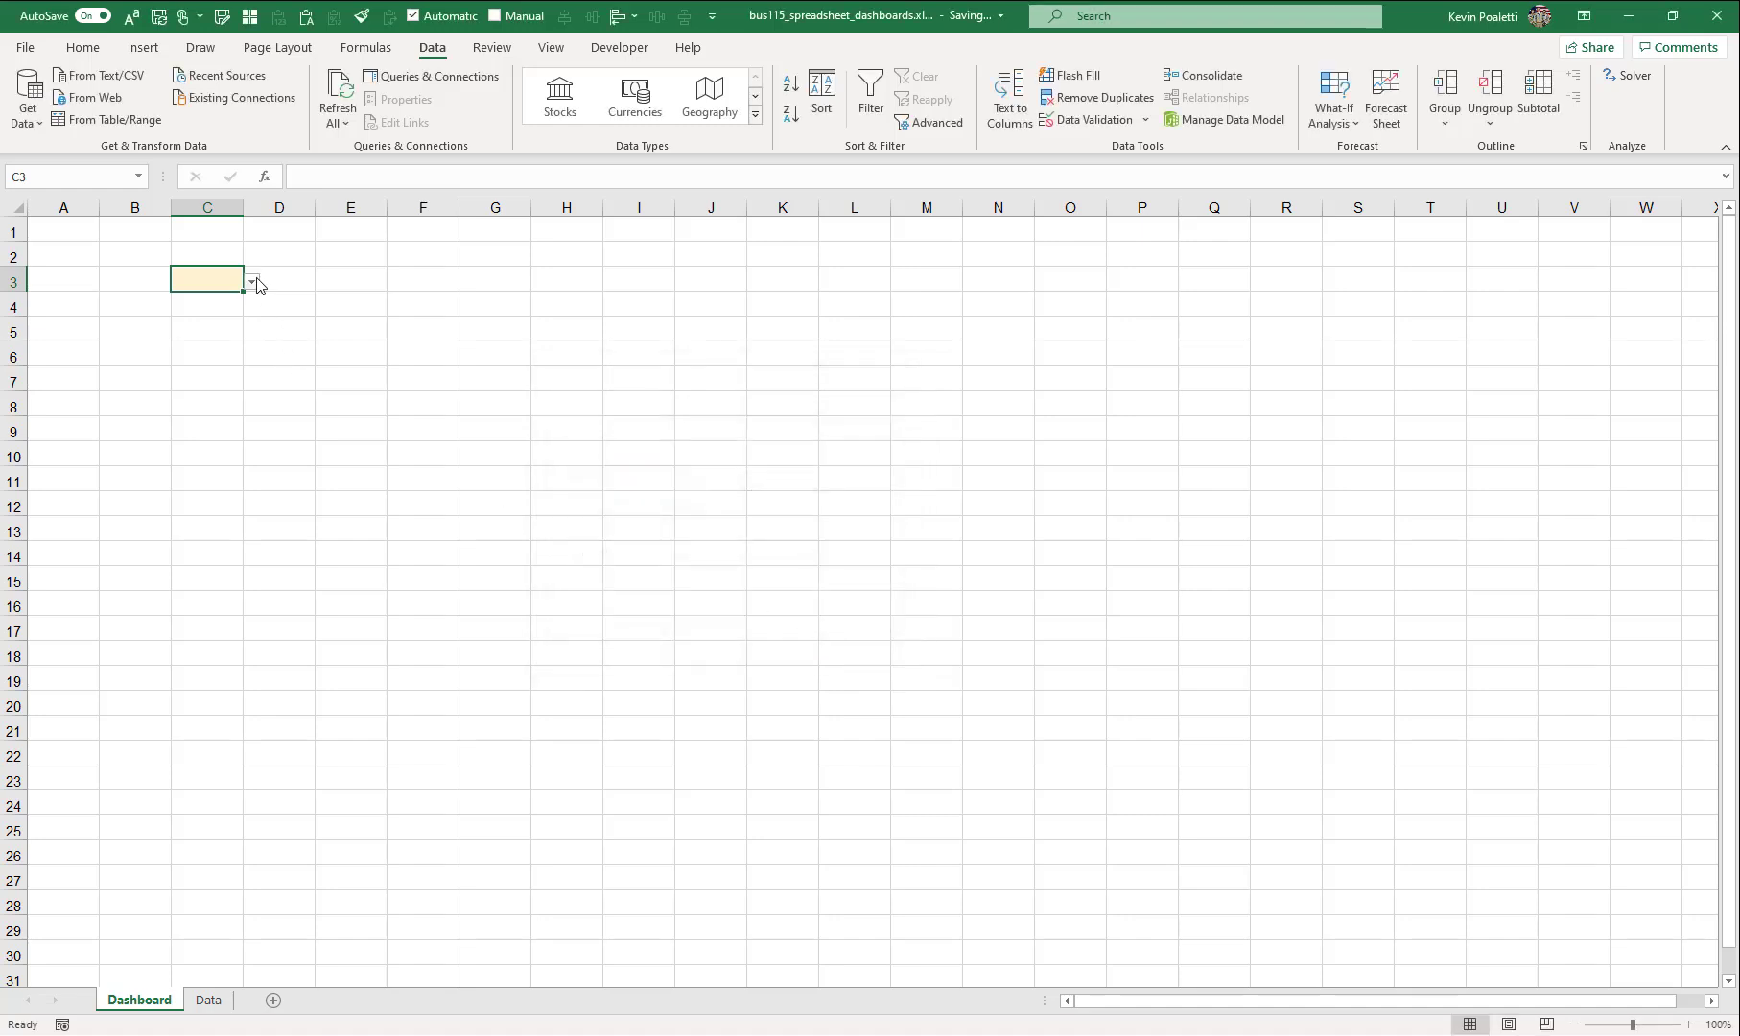
# - Check the entries offered in cell C3's drop-down list
pyautogui.click(255, 281)
pyautogui.moveTo(251, 334)
pyautogui.mouseDown()
pyautogui.moveTo(251, 355)
pyautogui.moveTo(253, 318)
pyautogui.mouseUp()
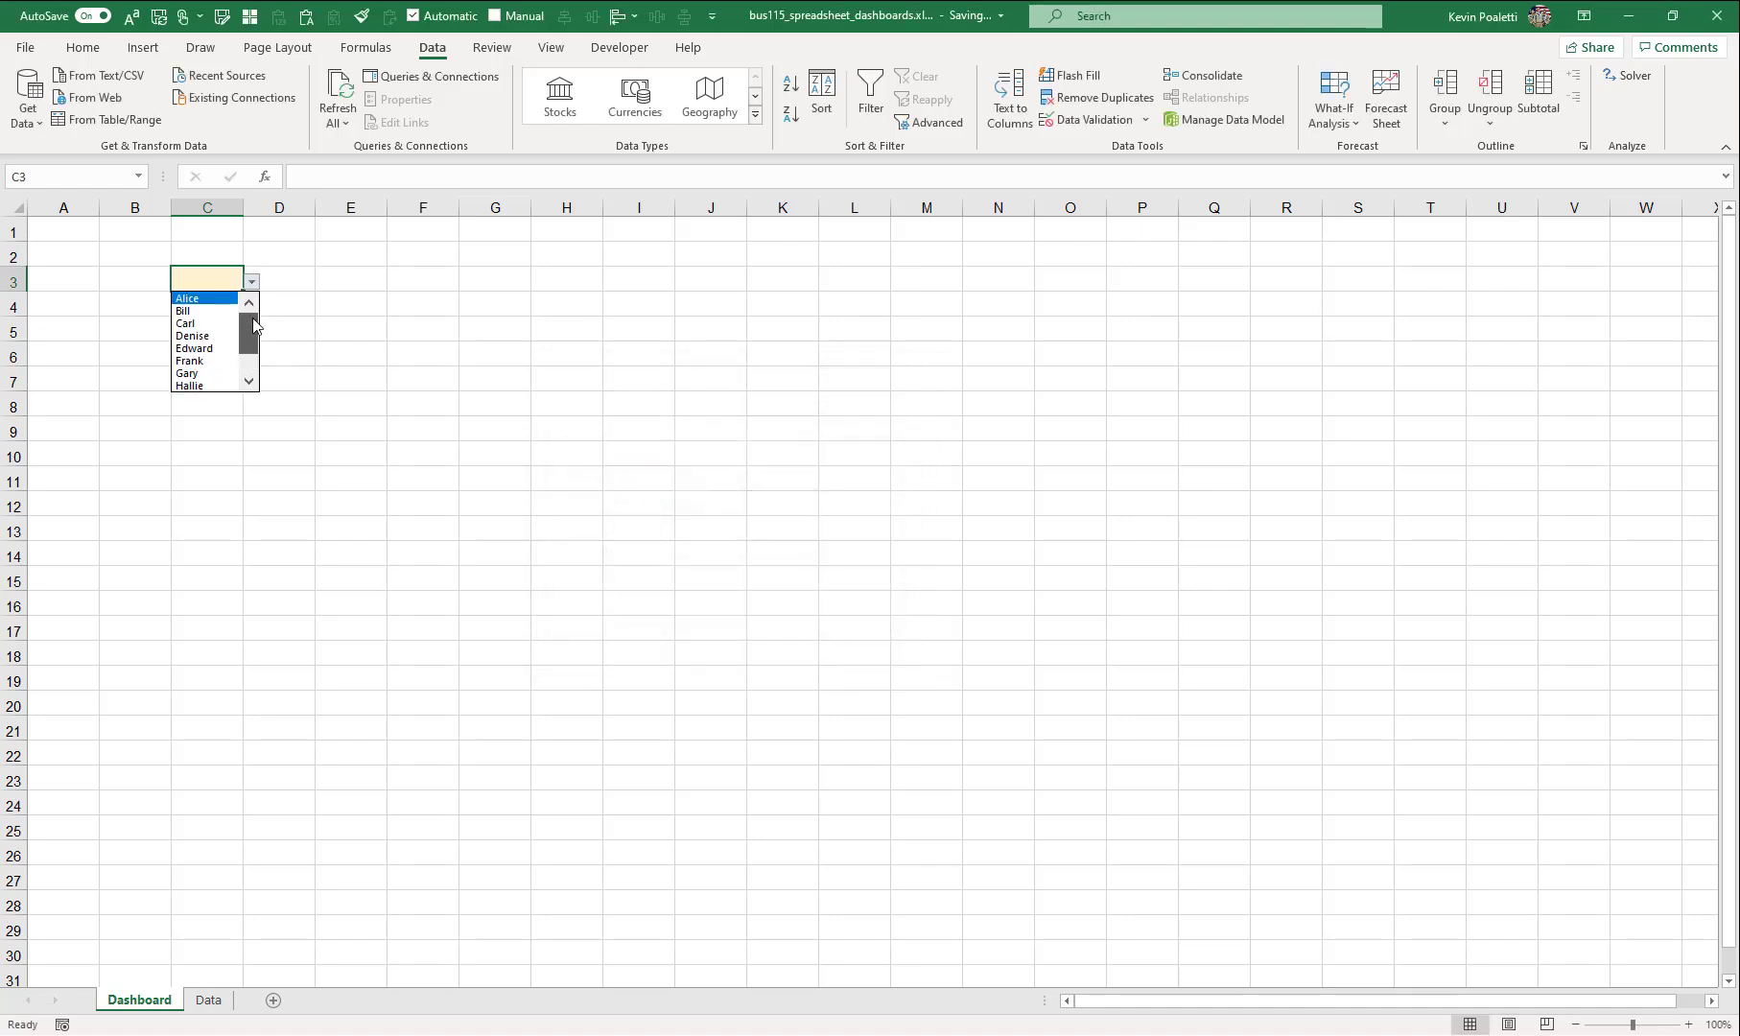
pyautogui.click(251, 281)
# - Name cell C3 selected and choose the third salesperson from its drop-down list
pyautogui.click(66, 177)
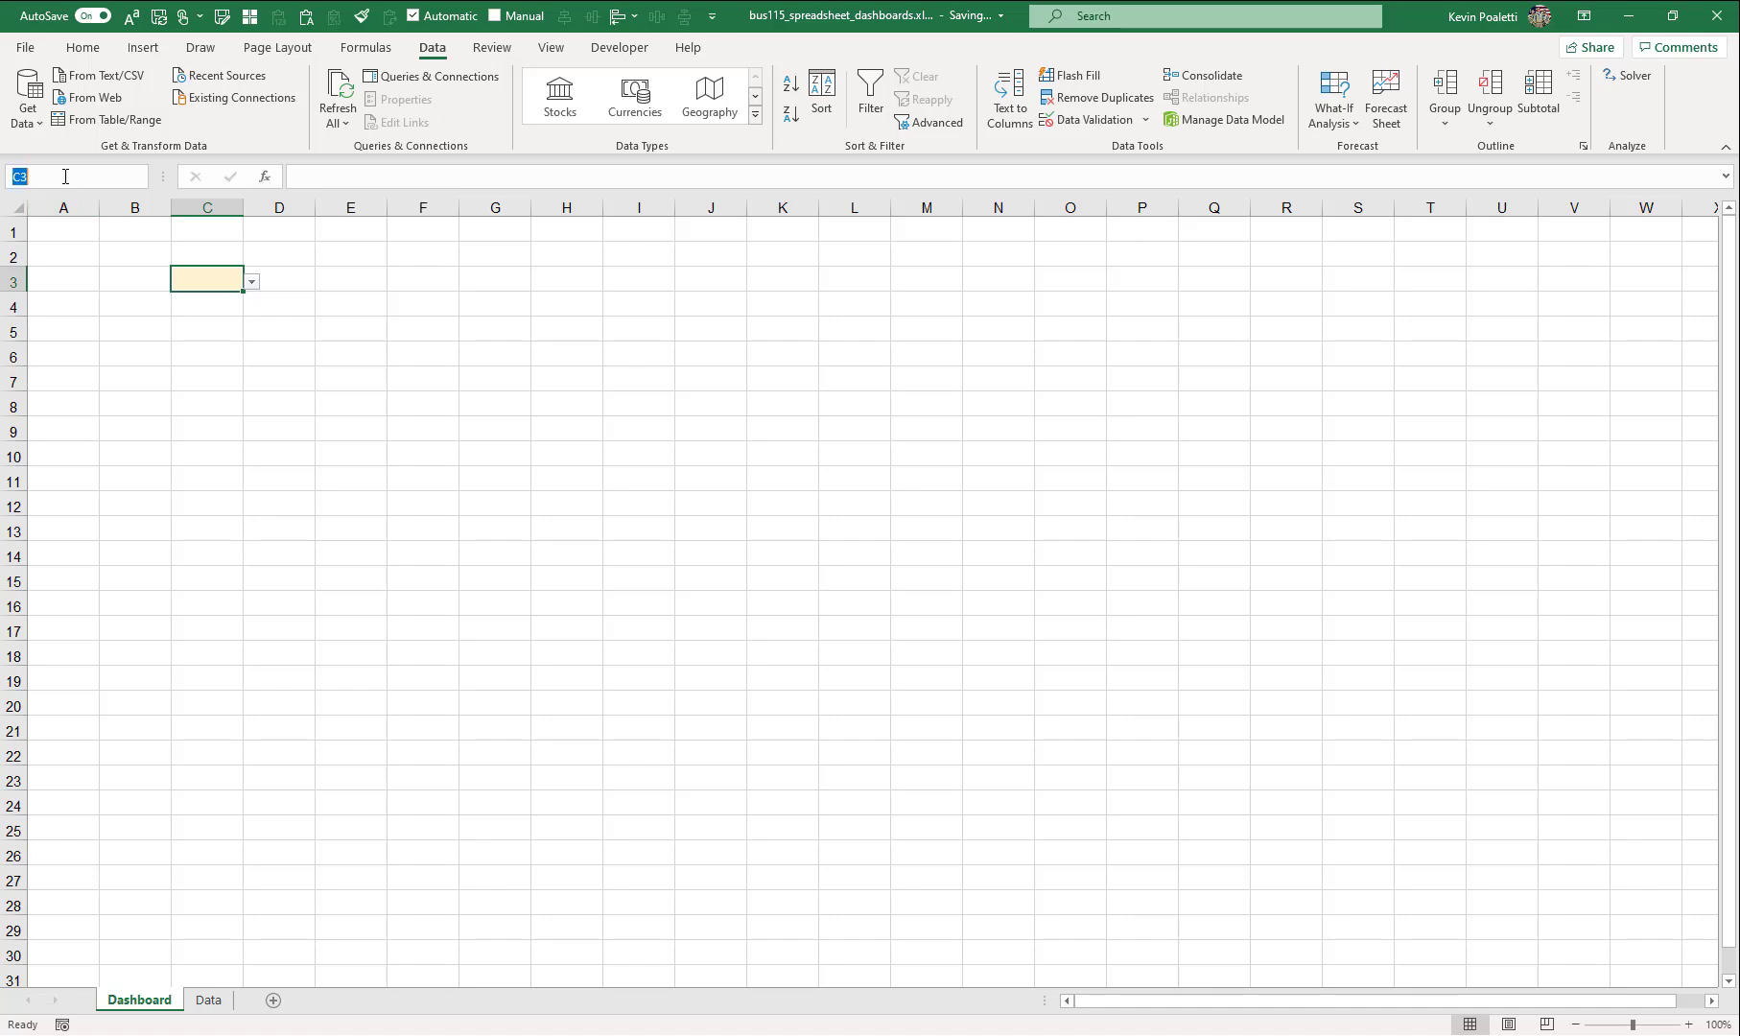
pyautogui.click(207, 274)
pyautogui.click(73, 177)
pyautogui.write('selected')
pyautogui.press('Return')
pyautogui.click(252, 281)
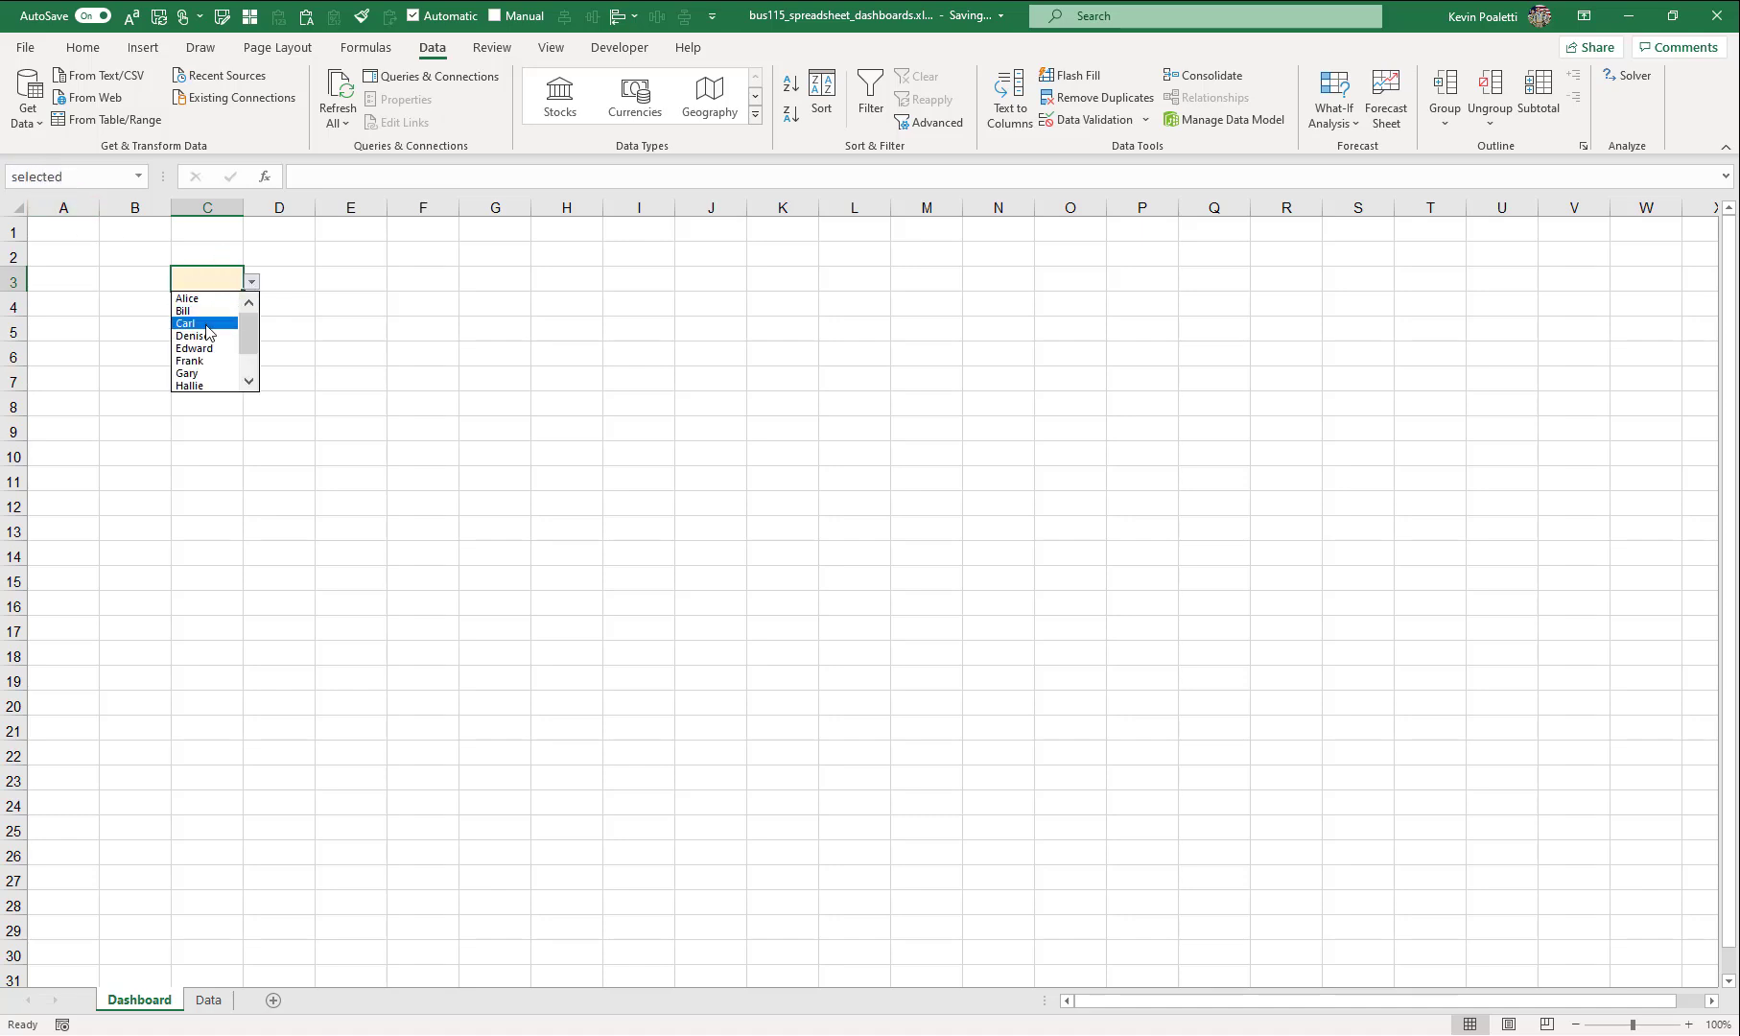
pyautogui.click(186, 323)
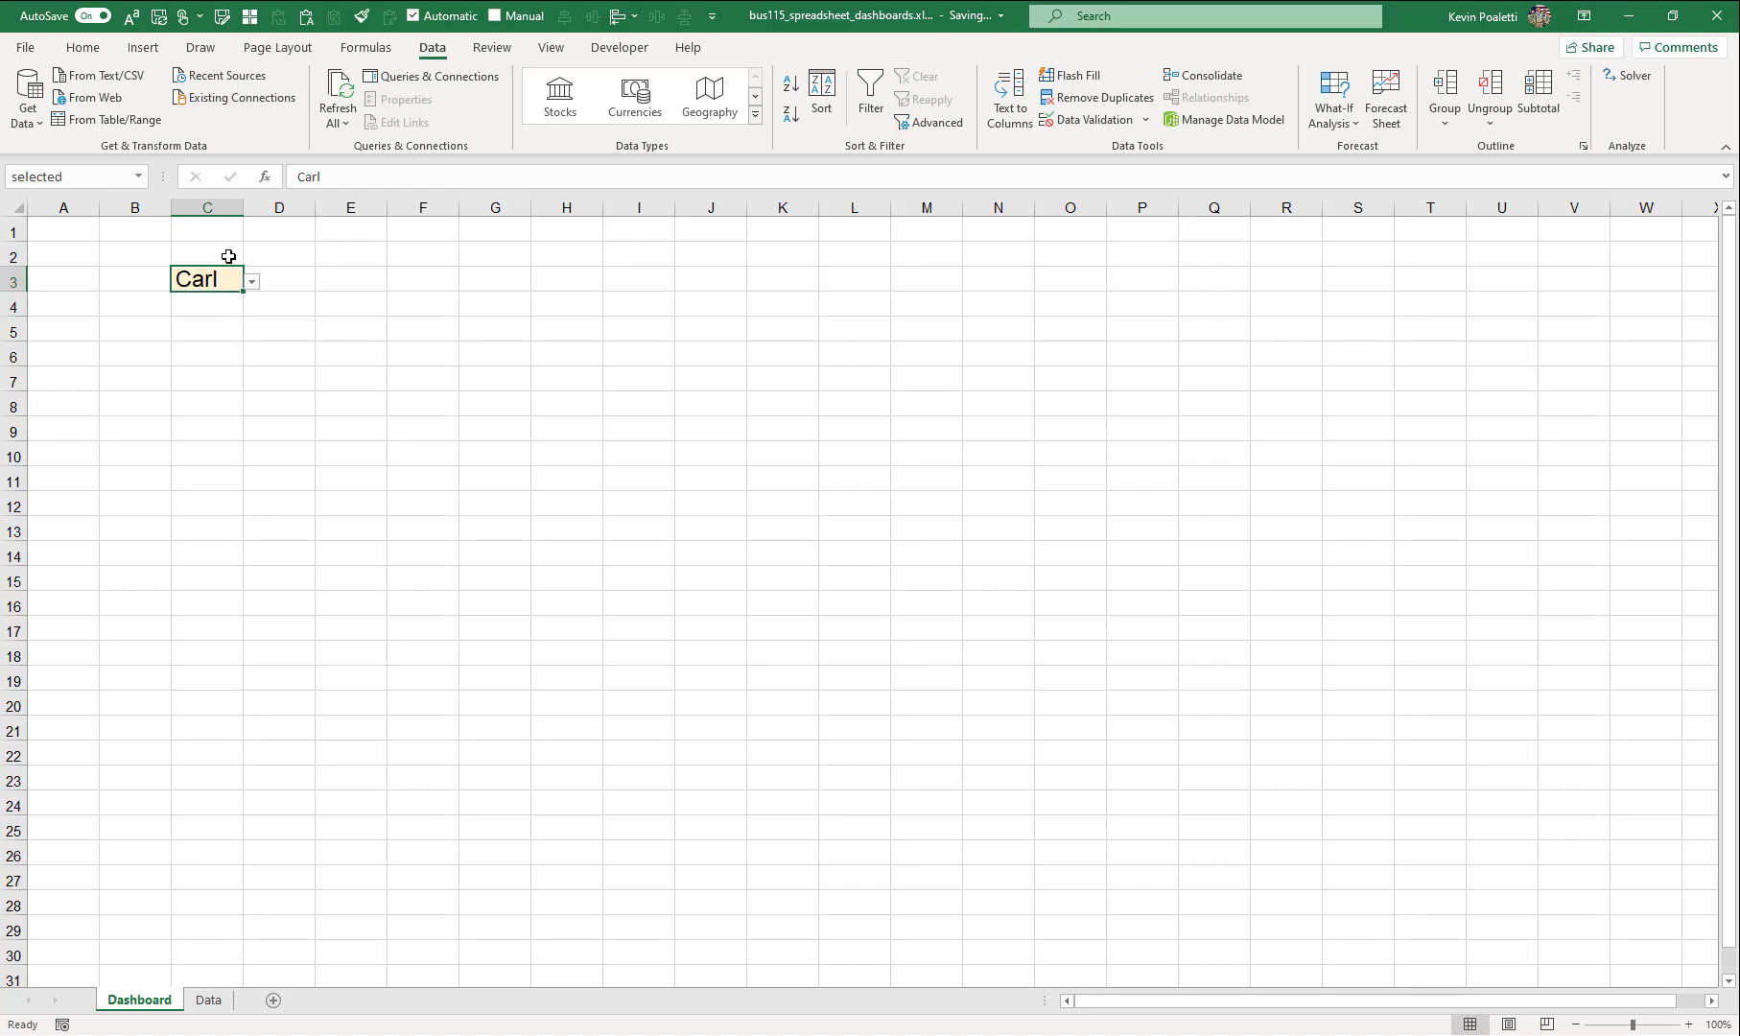
# - Copy the headers Age through Year 5 (C3:K3) from the Data sheet and paste them as values starting at Dashboard cell C5
pyautogui.click(210, 1000)
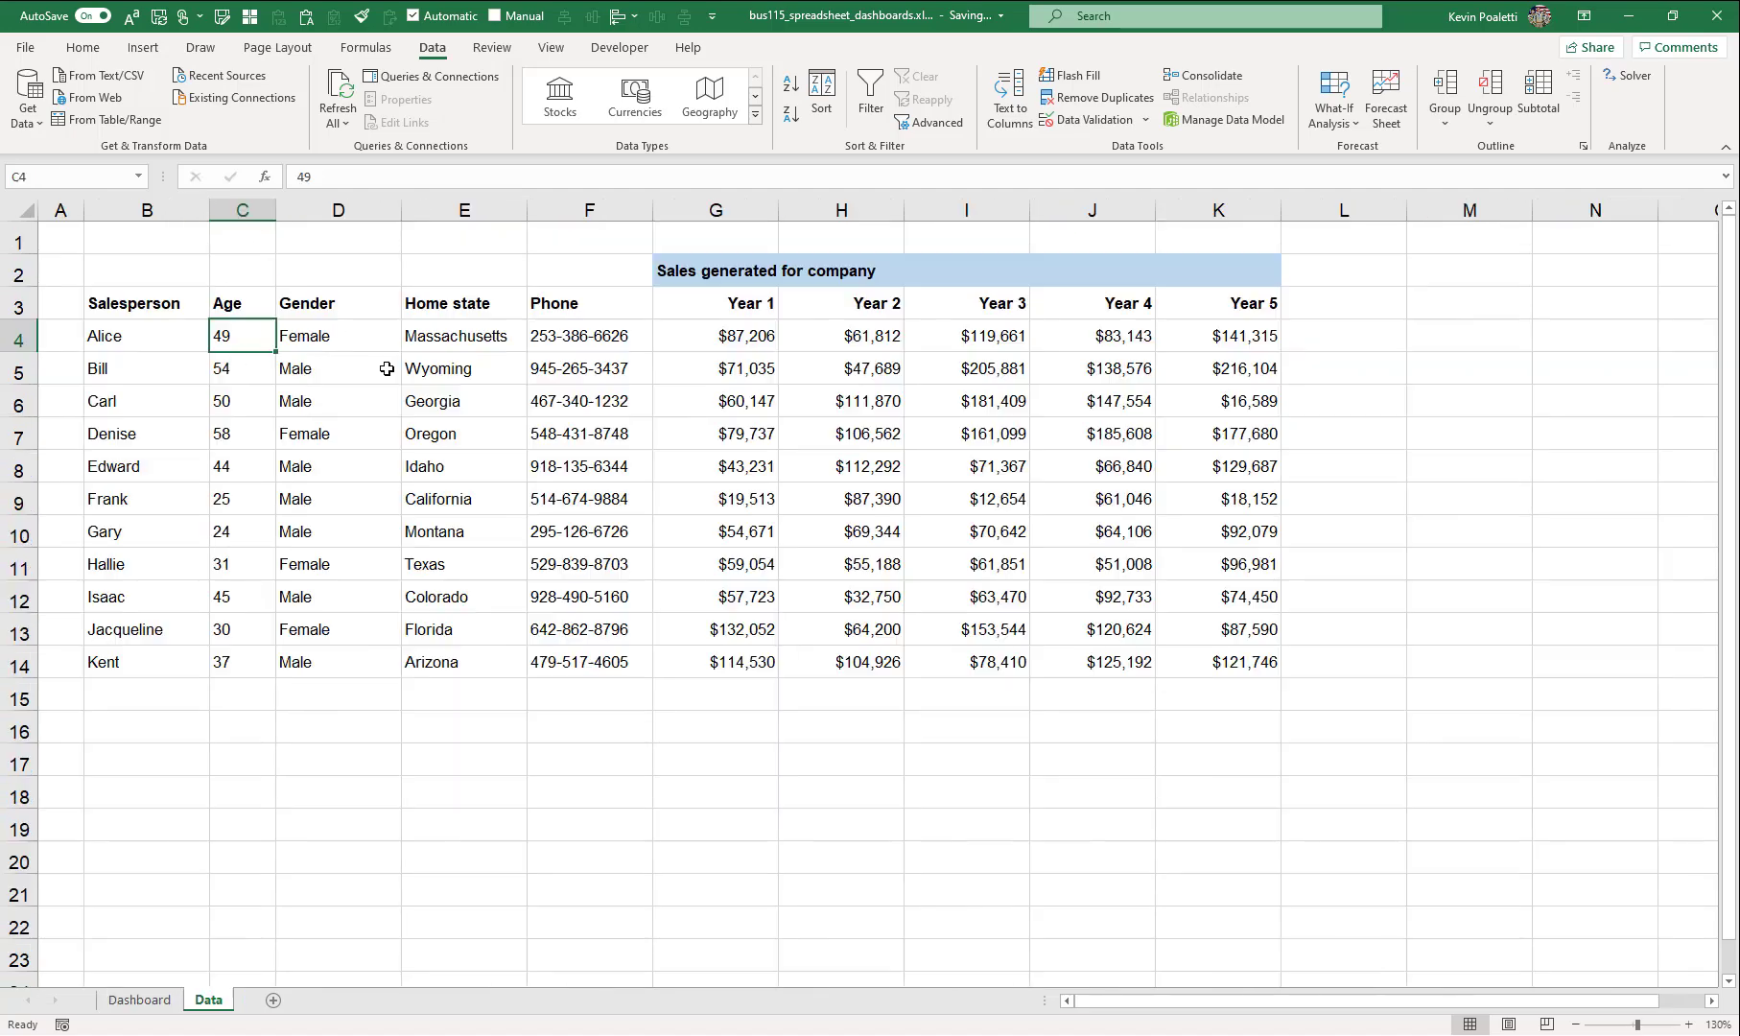
pyautogui.click(139, 1000)
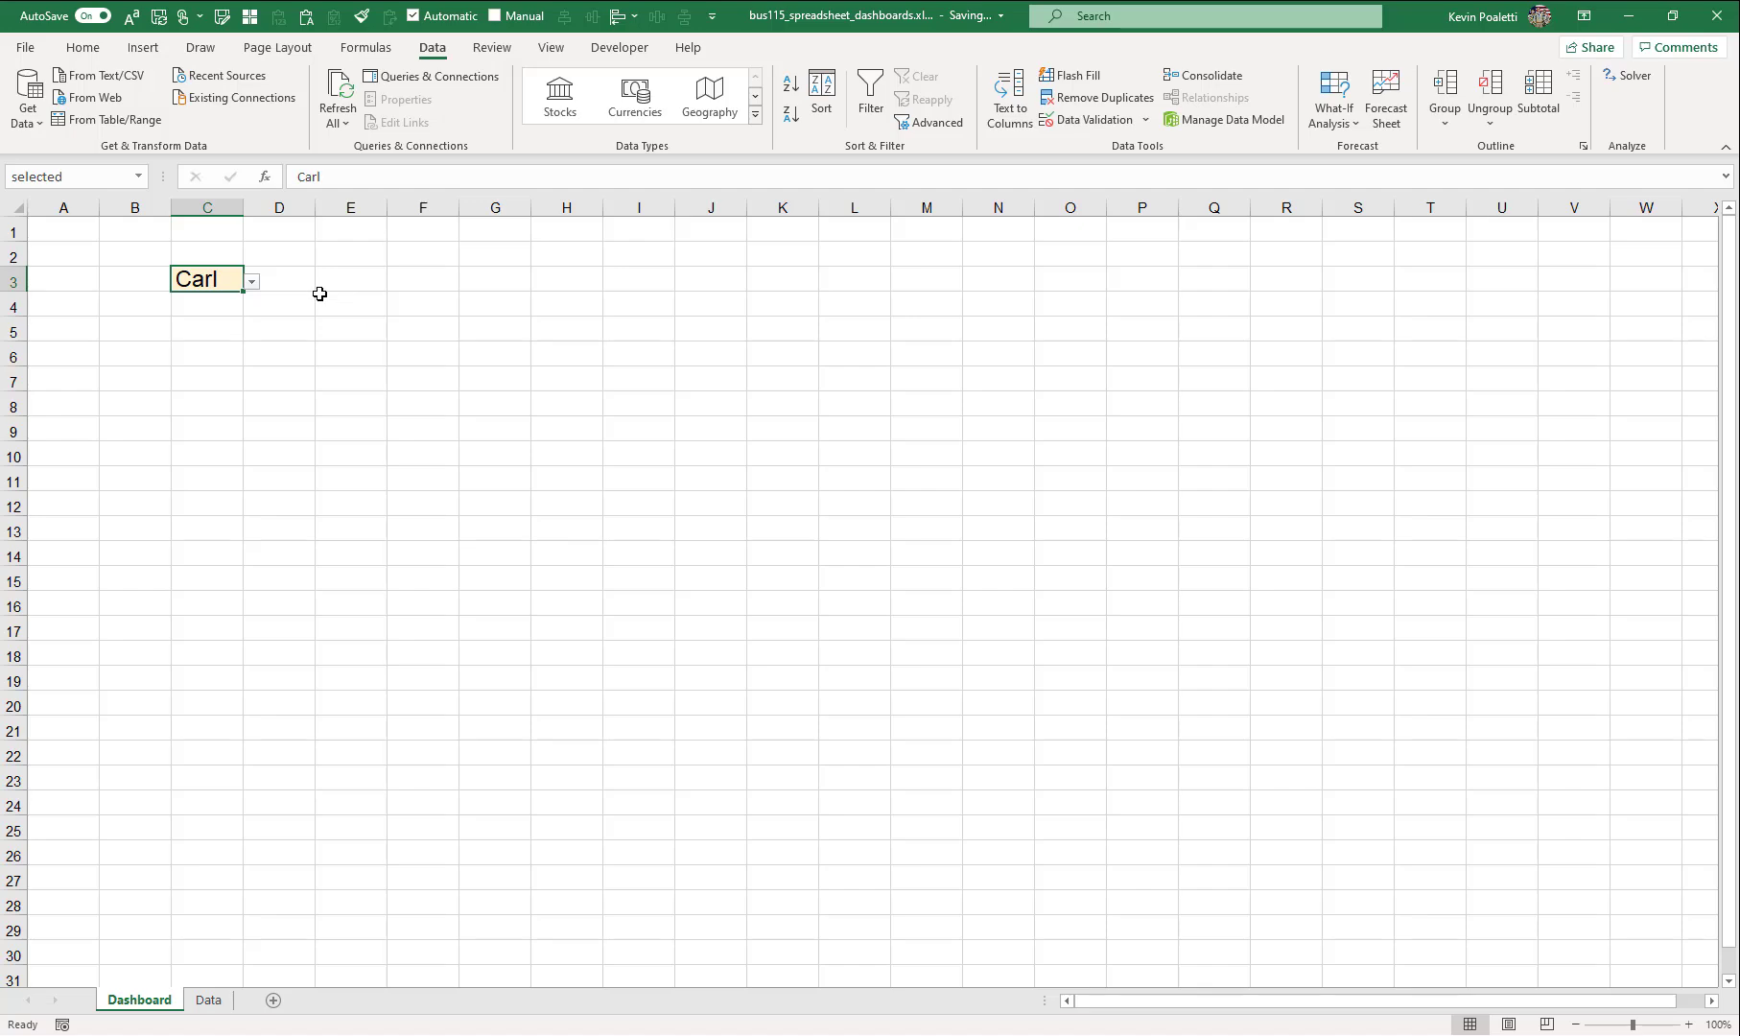
pyautogui.hotkey('ctrl', 'pagedown')
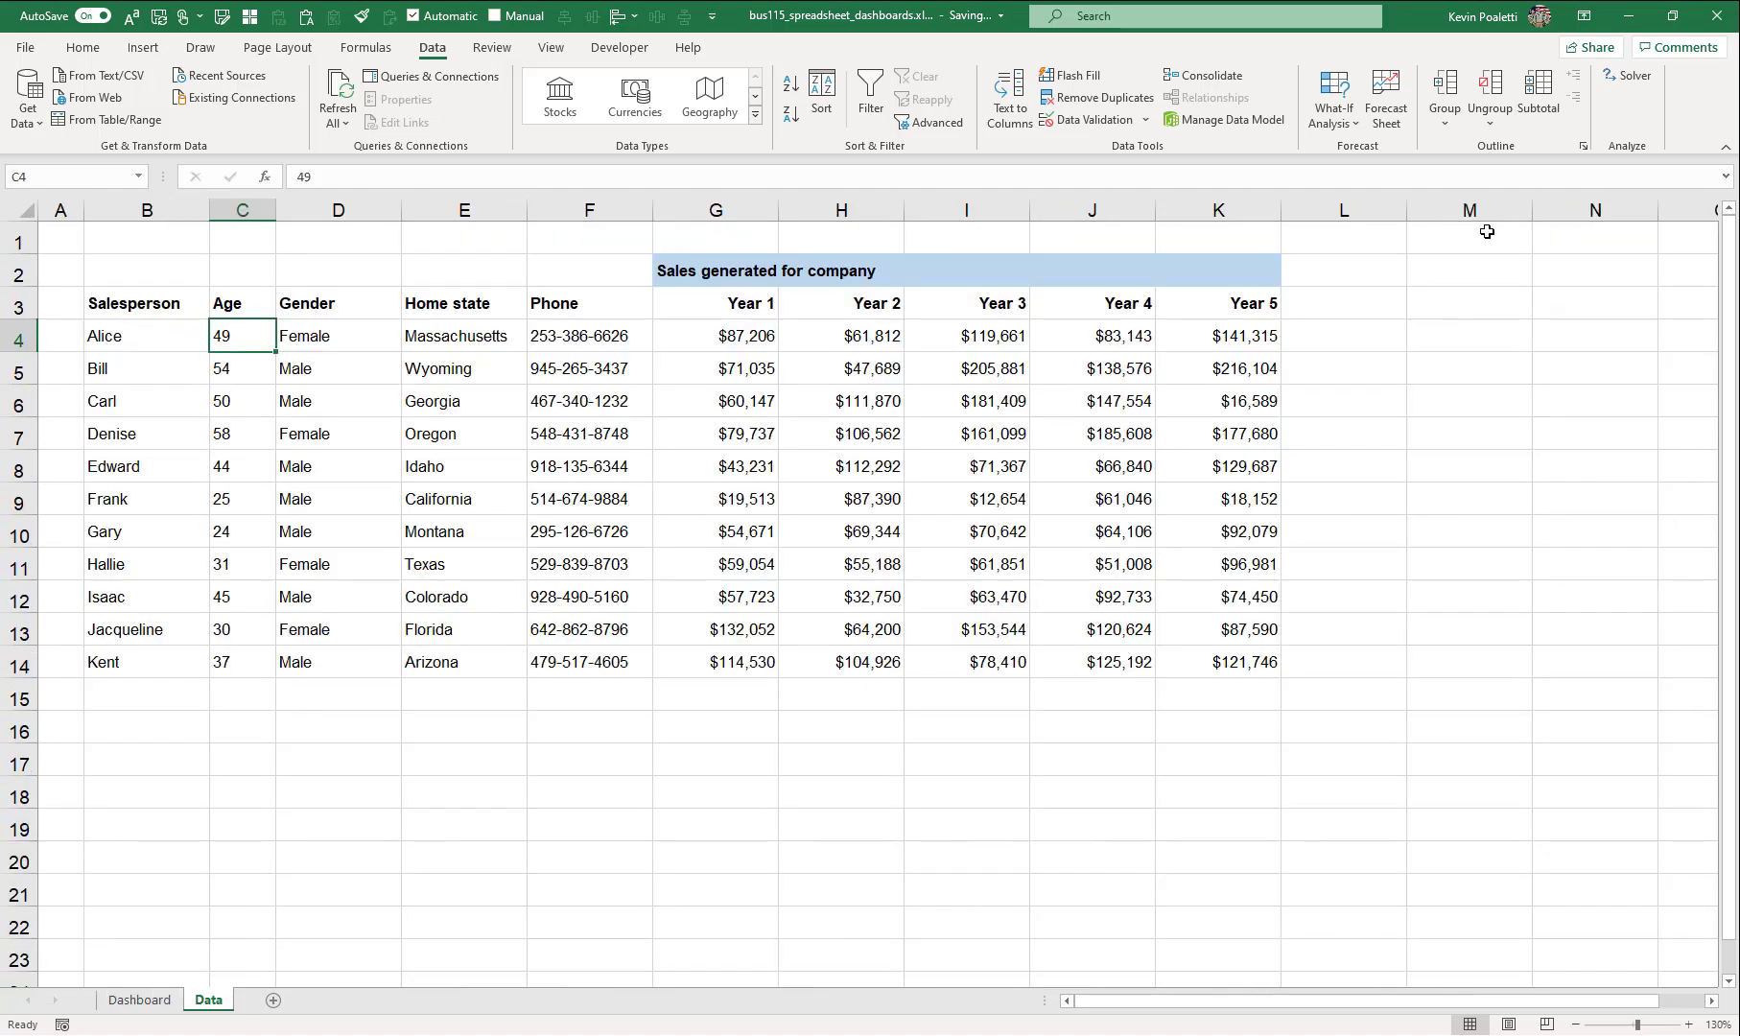
pyautogui.moveTo(243, 307); pyautogui.dragTo(1204, 296)
pyautogui.hotkey('ctrl', 'c')
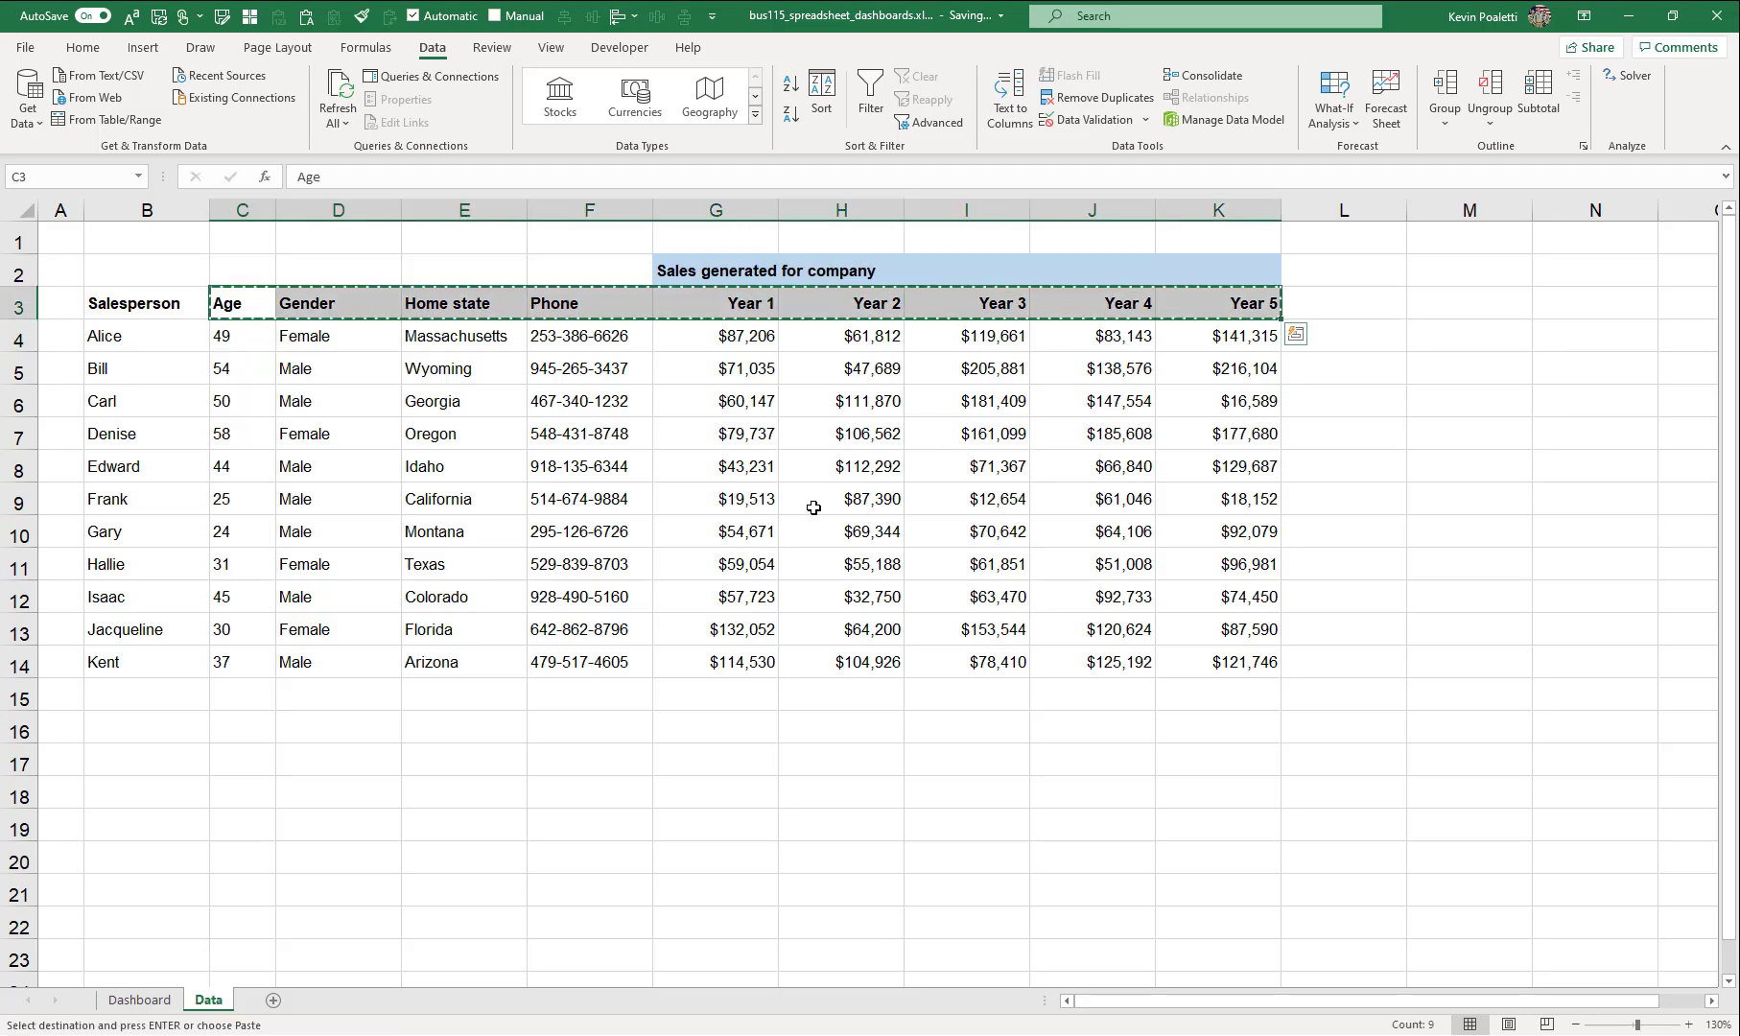
pyautogui.click(139, 999)
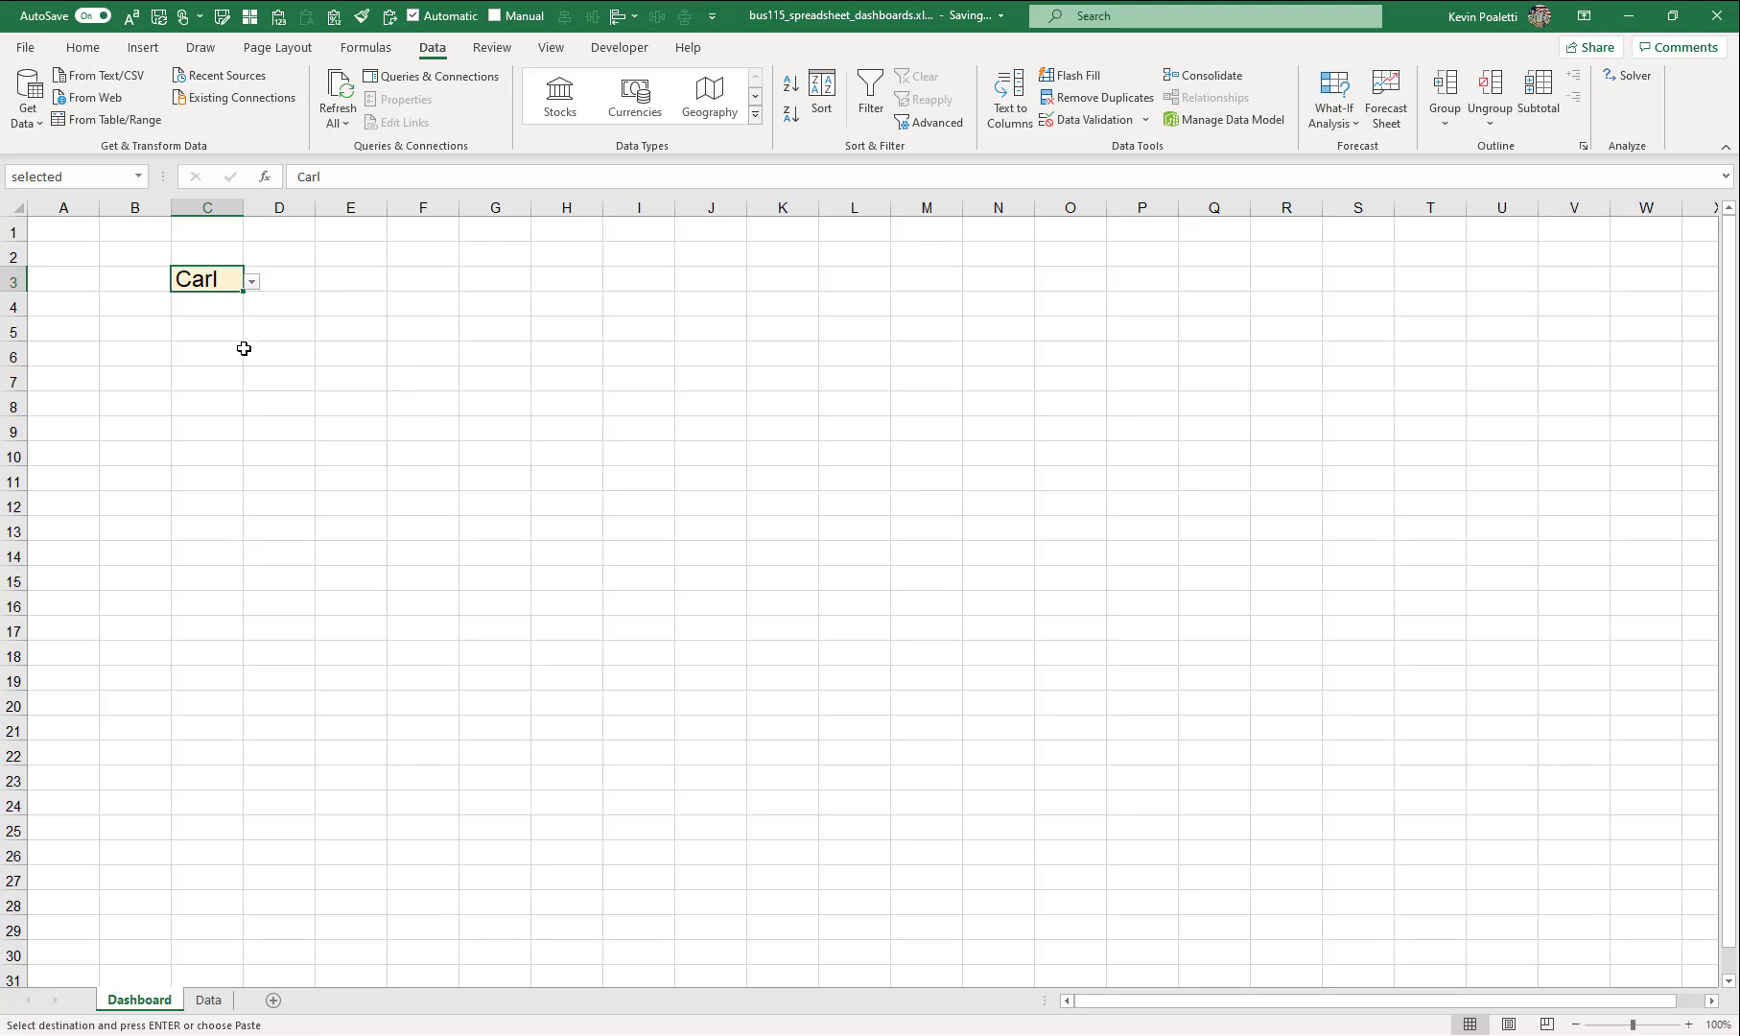
pyautogui.click(202, 329)
pyautogui.click(82, 47)
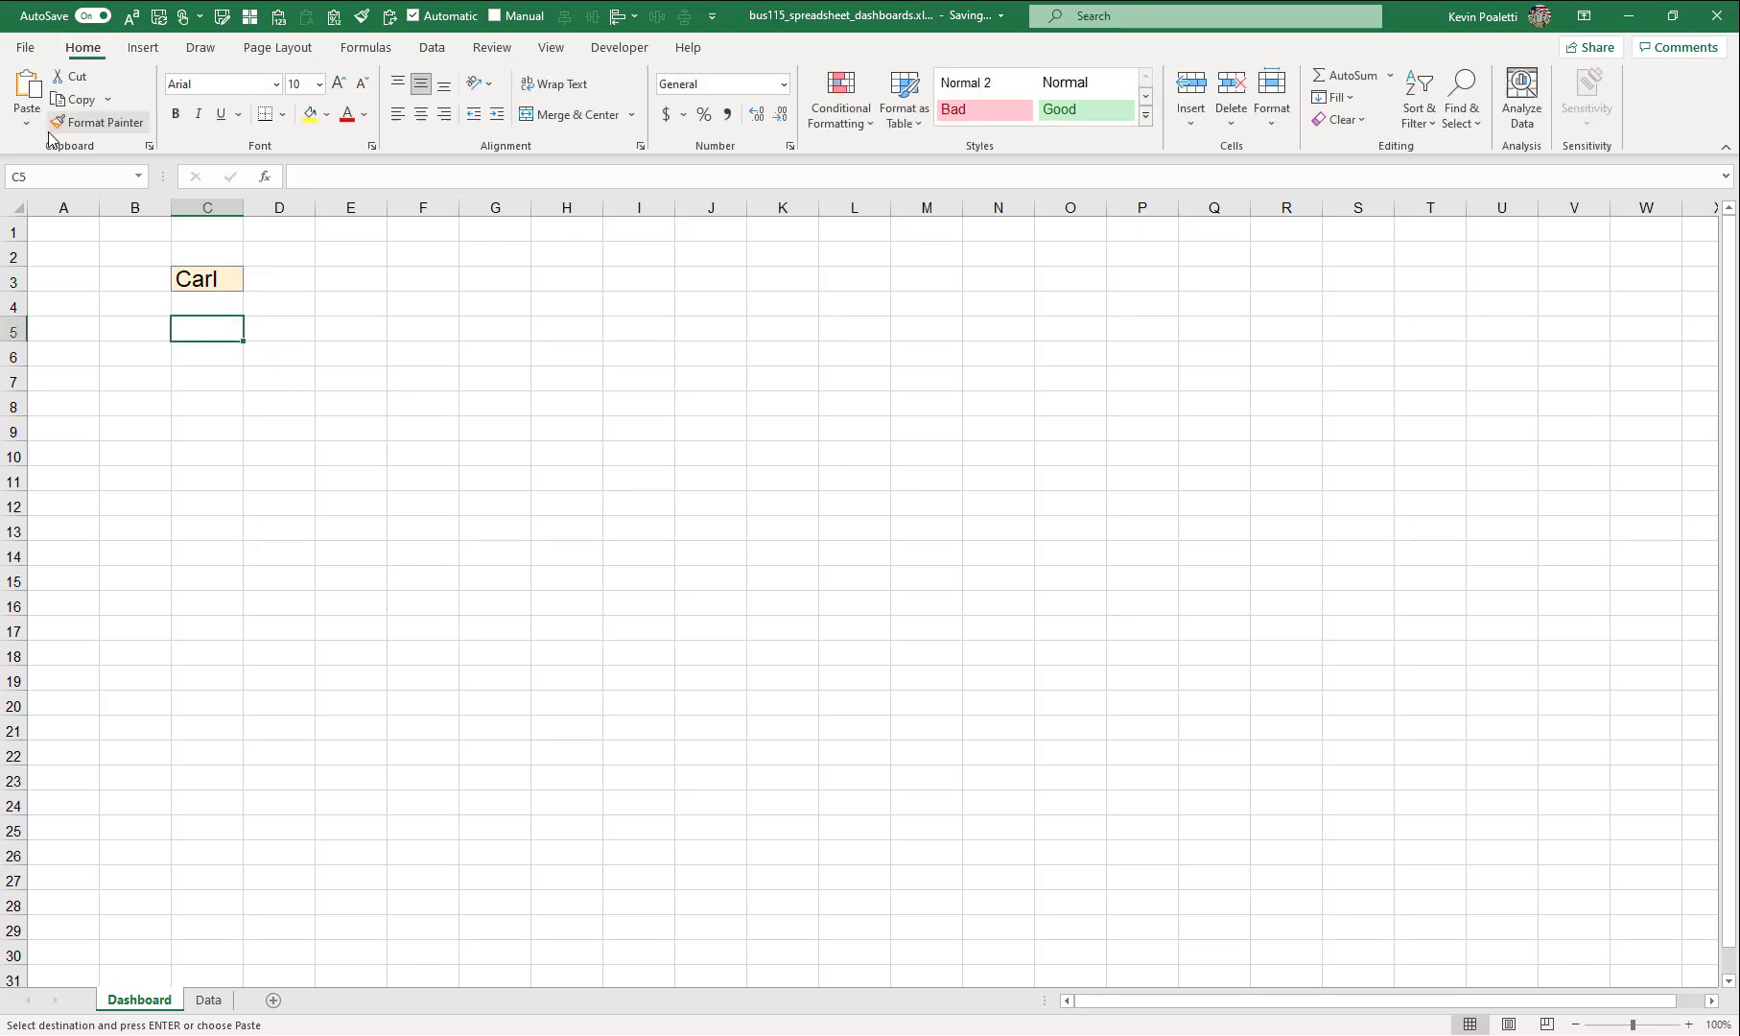
pyautogui.click(27, 123)
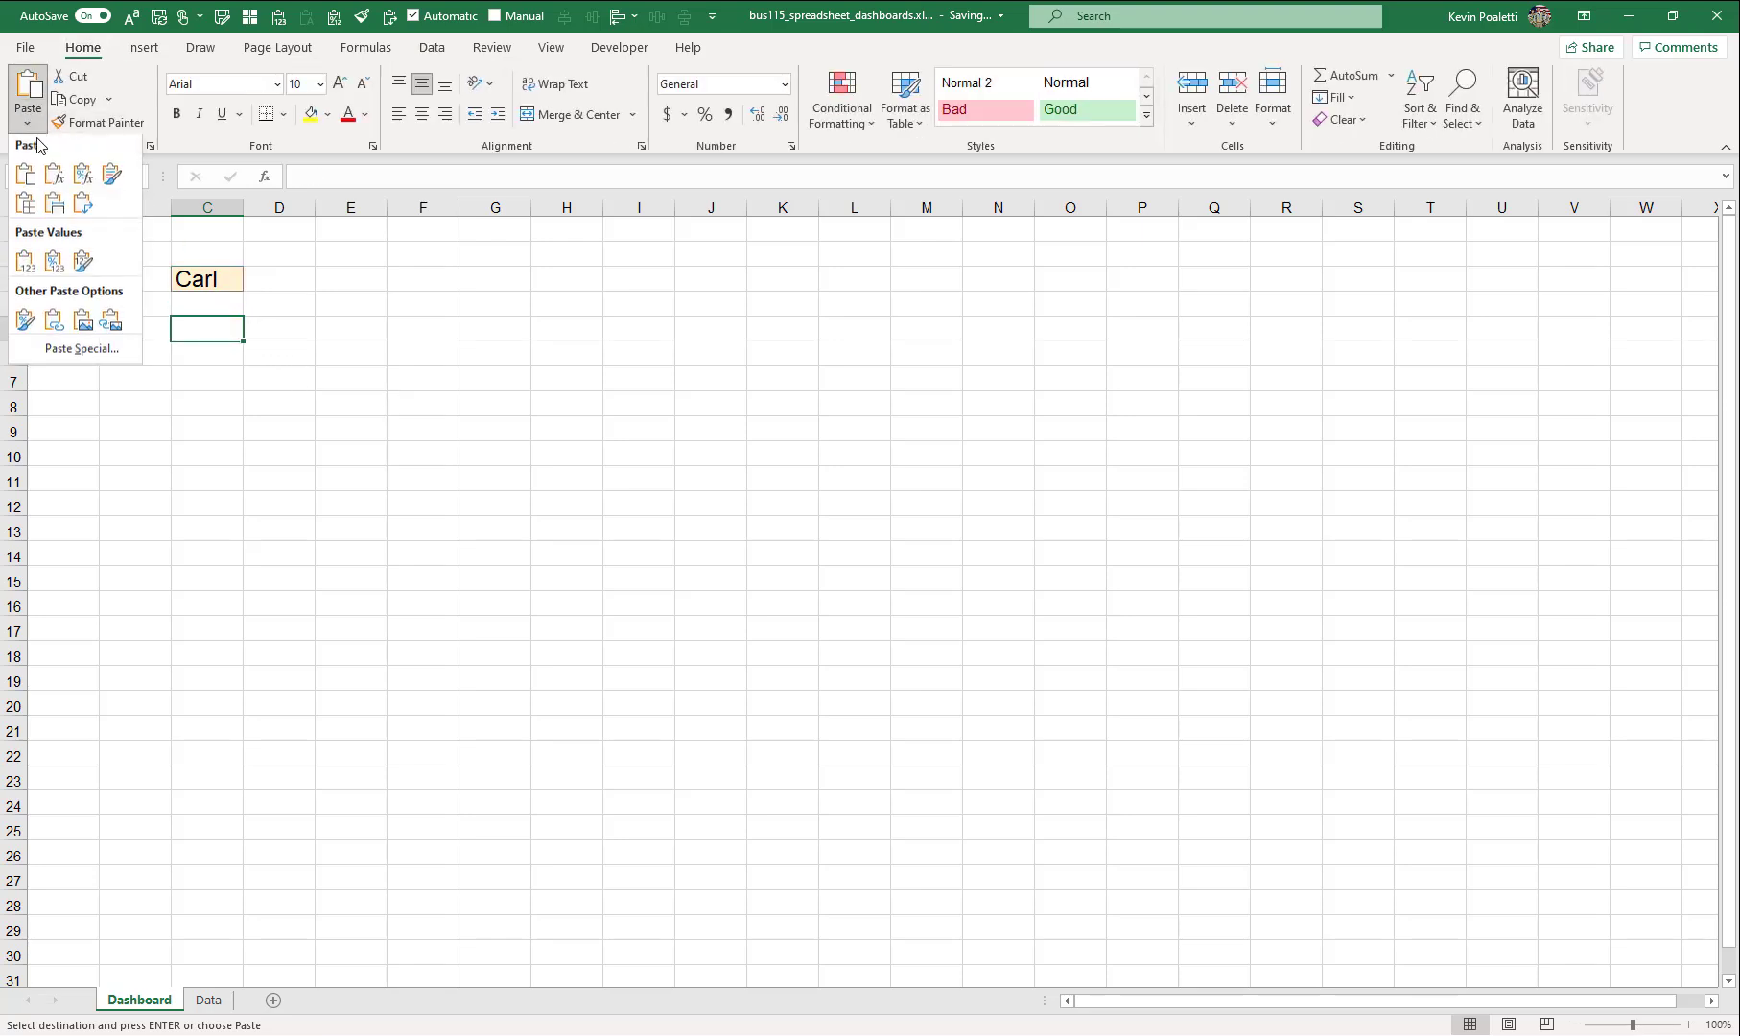
pyautogui.click(27, 268)
# - Enter the trial formula =OFFSET(K5,0,-2) in cell C6 below the Age header
pyautogui.press('Down')
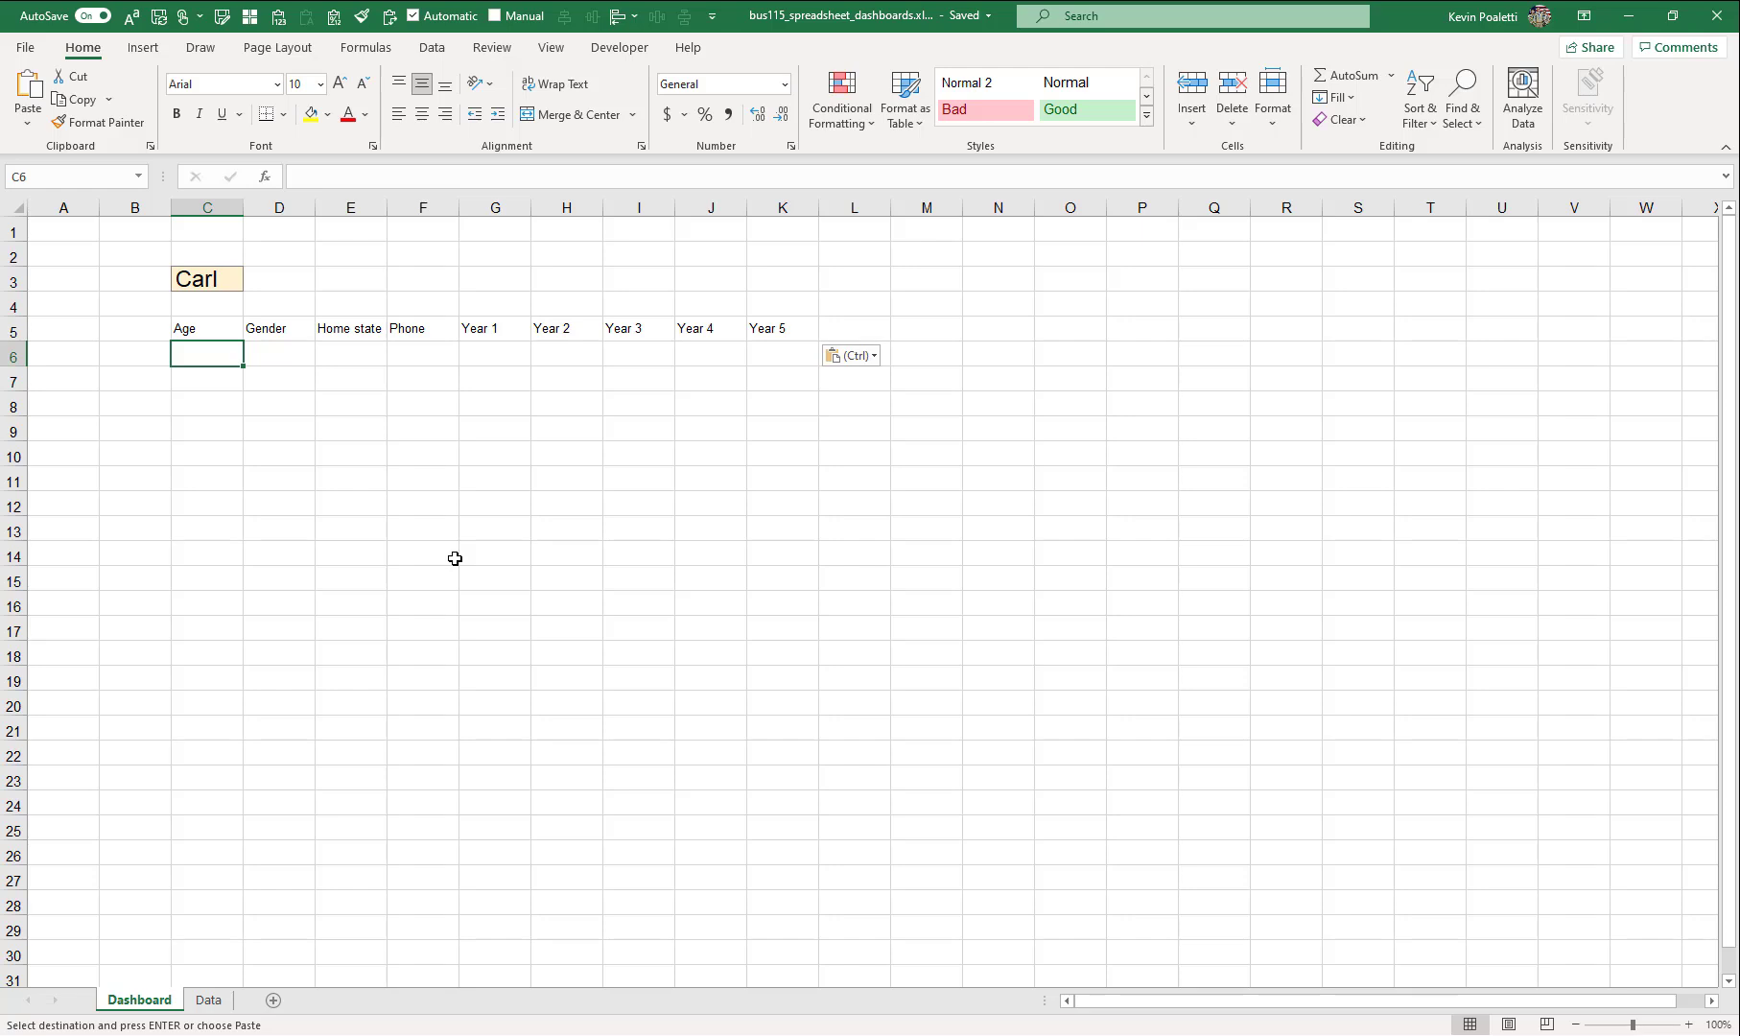
pyautogui.write('=')
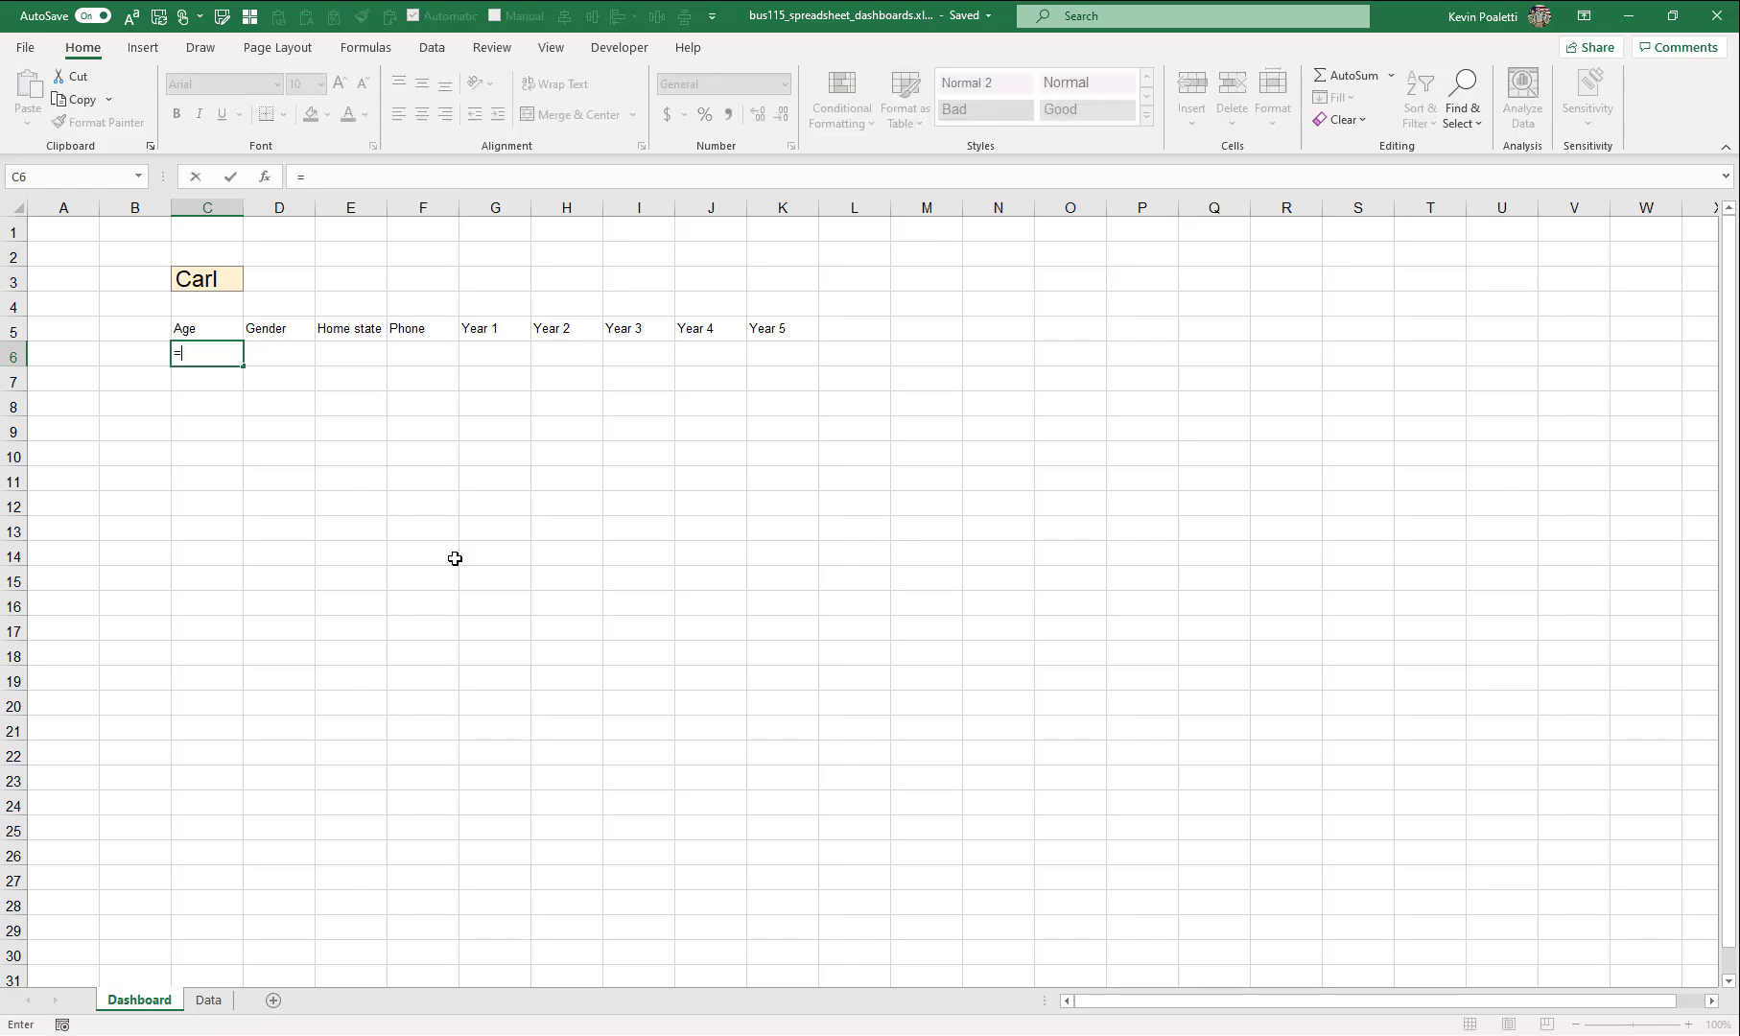
pyautogui.write('off')
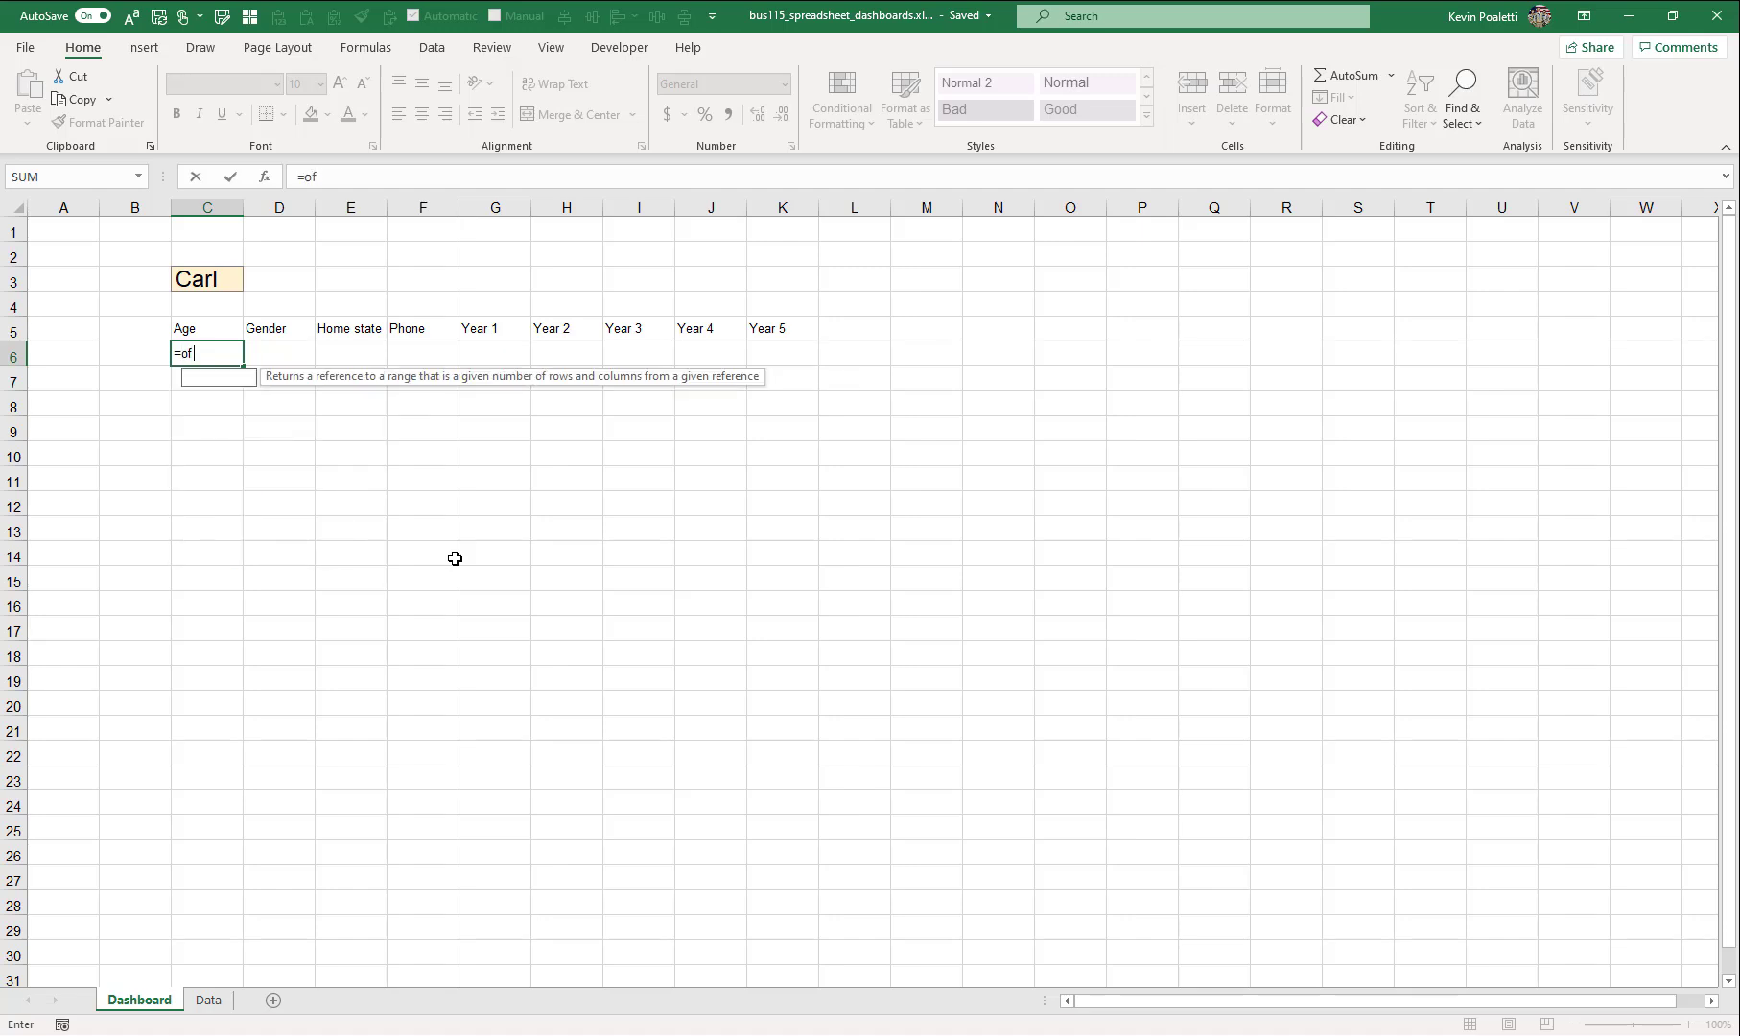
pyautogui.press('Tab')
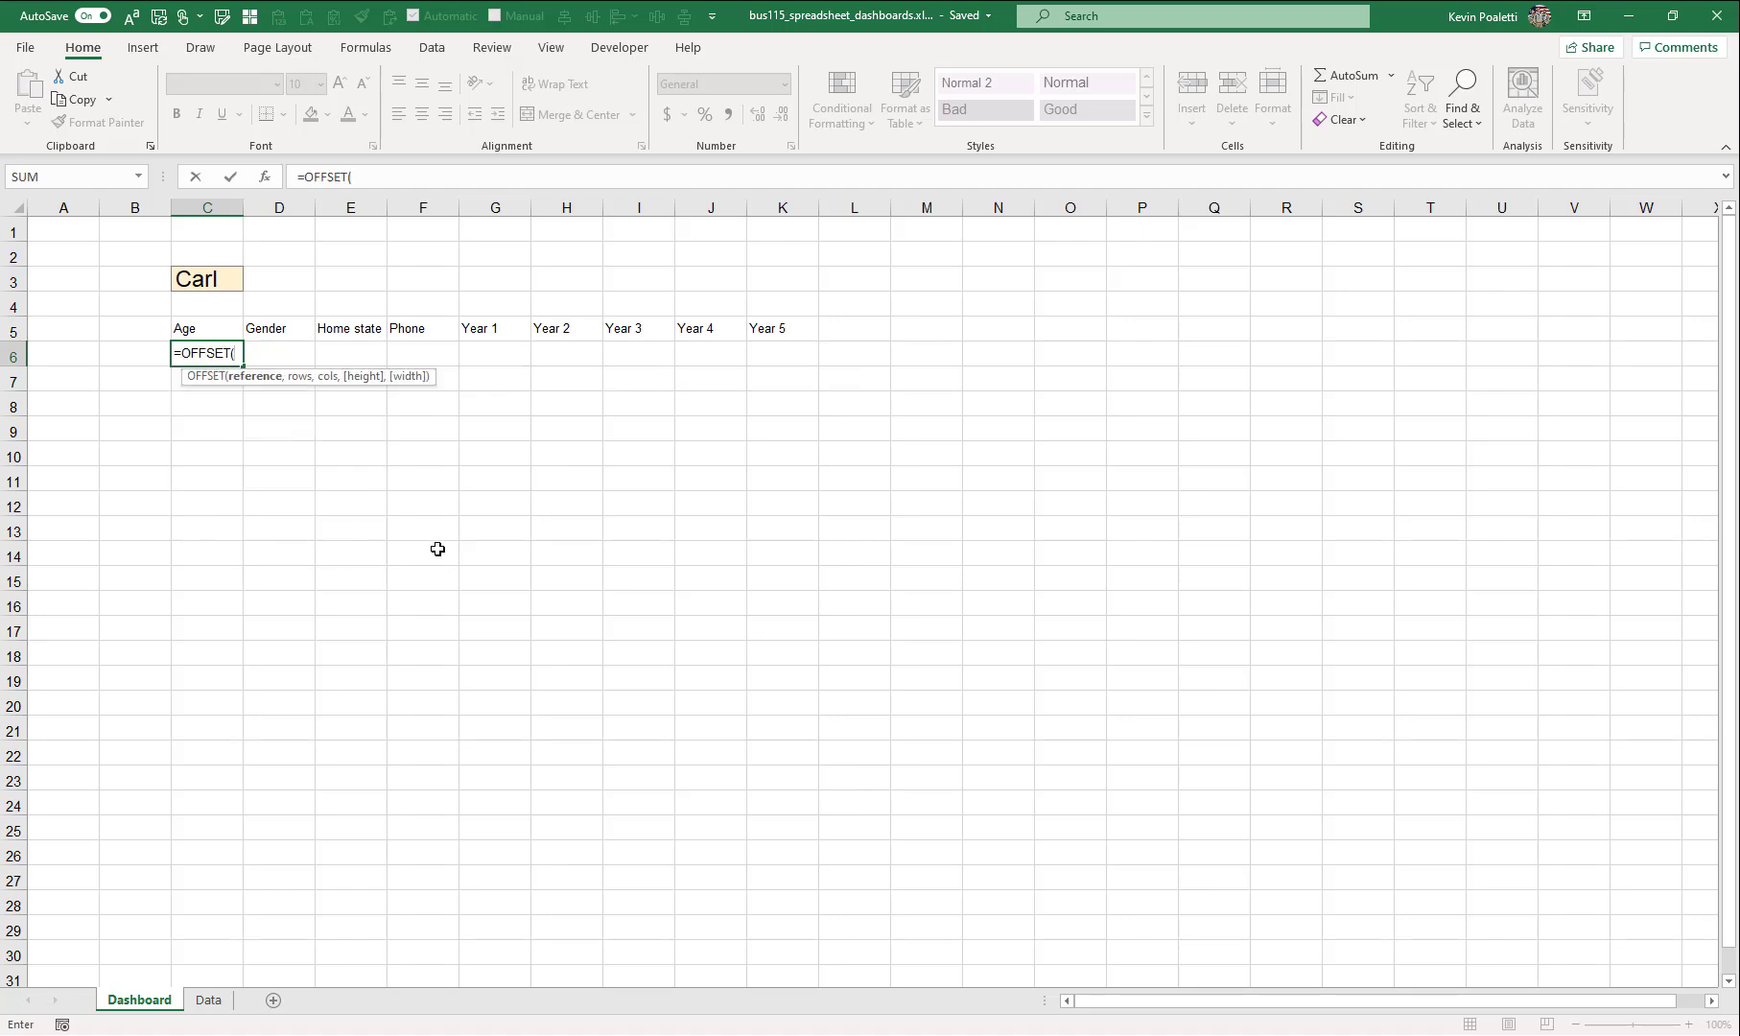
pyautogui.click(340, 450)
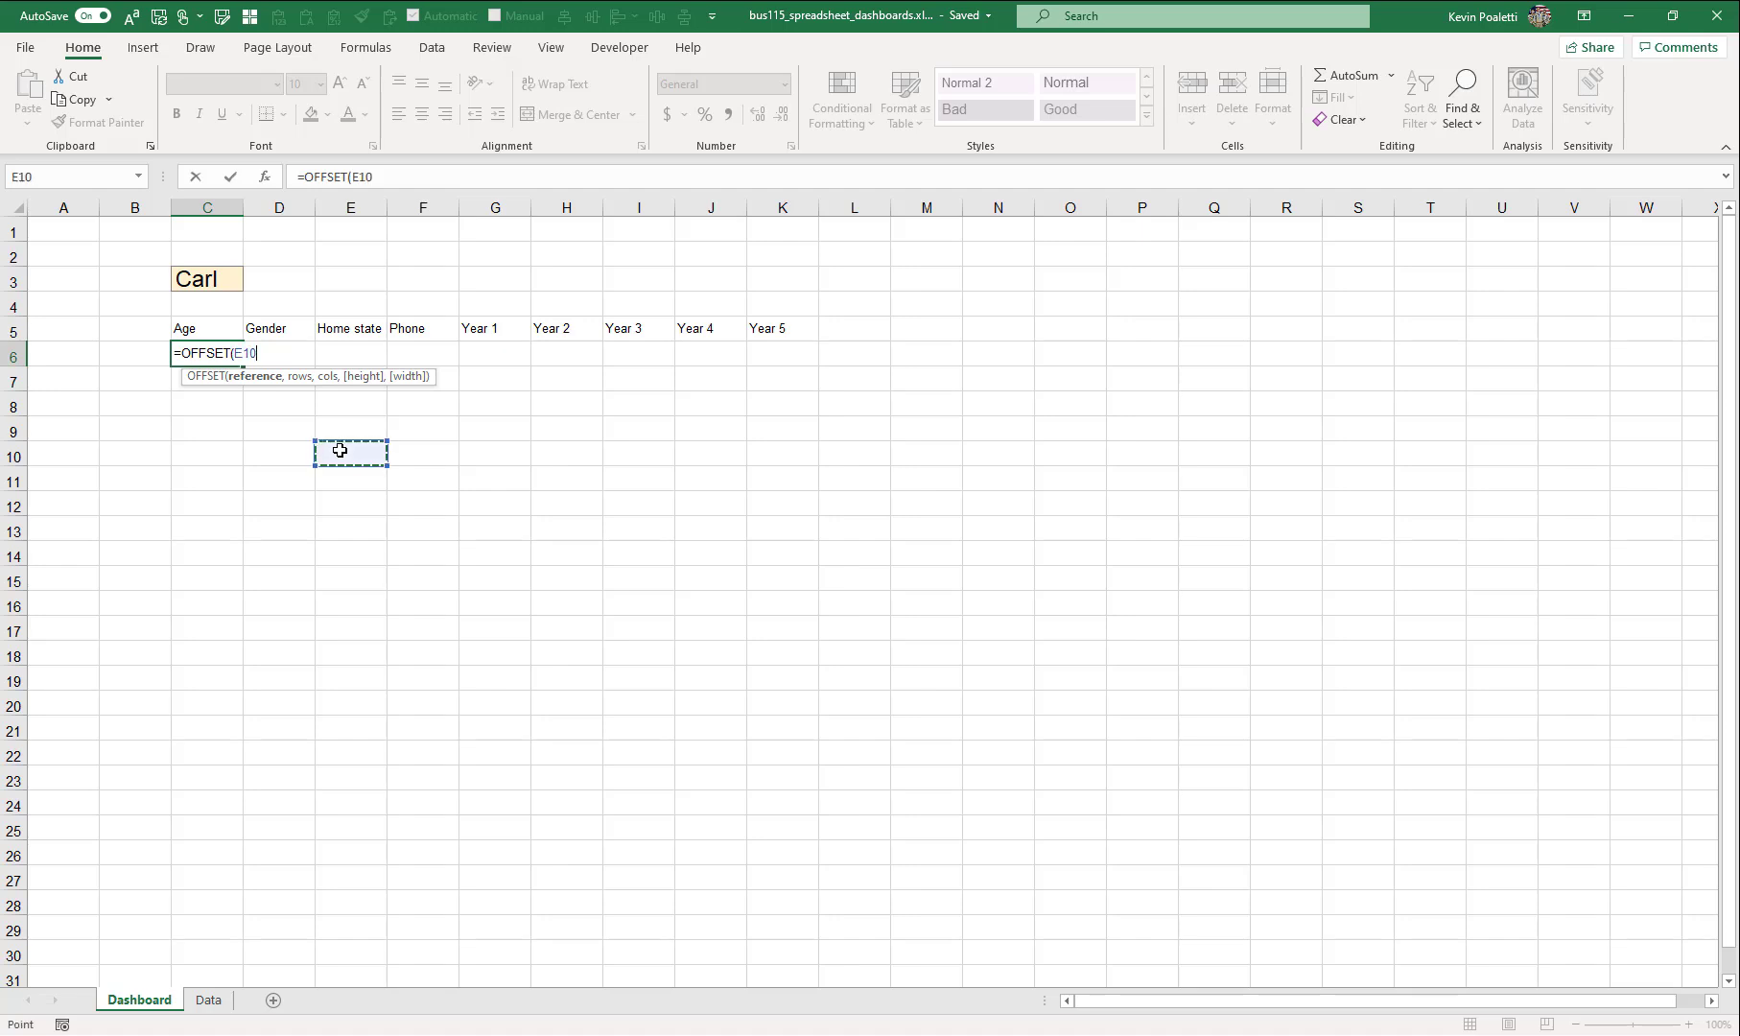
pyautogui.write(',')
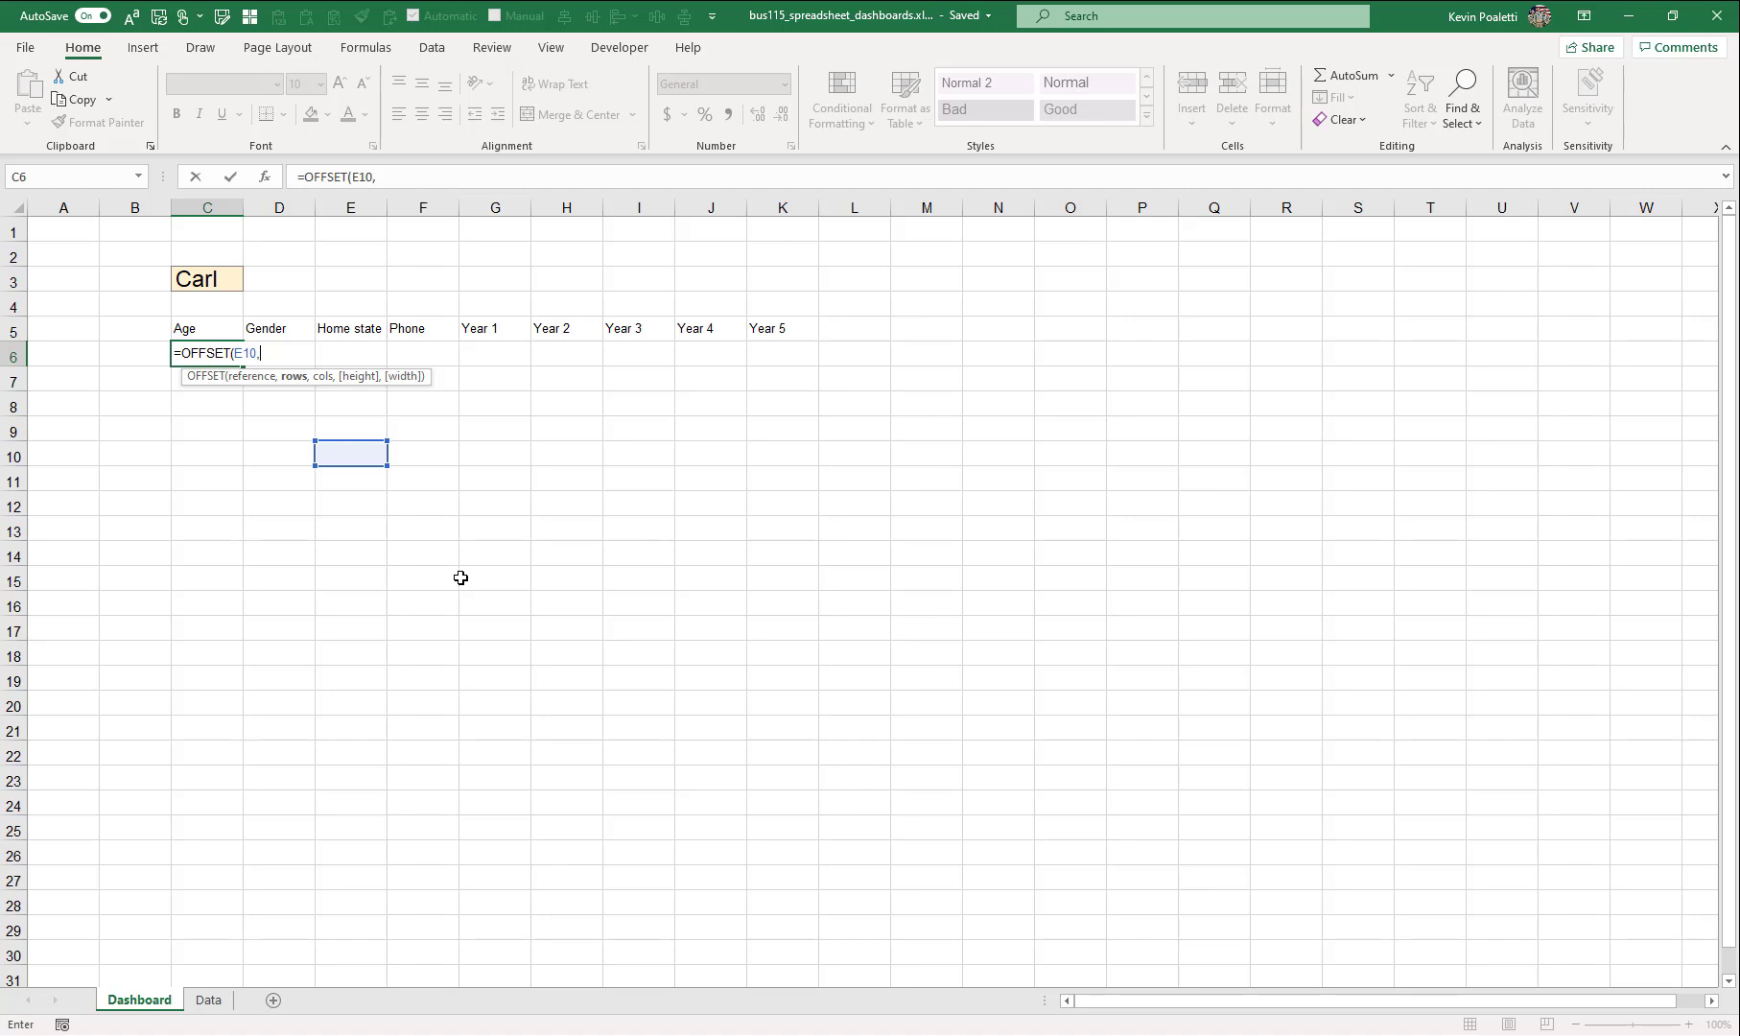
pyautogui.press('BackSpace')
pyautogui.press('BackSpace')
pyautogui.press('BackSpace')
pyautogui.press('BackSpace')
pyautogui.click(761, 326)
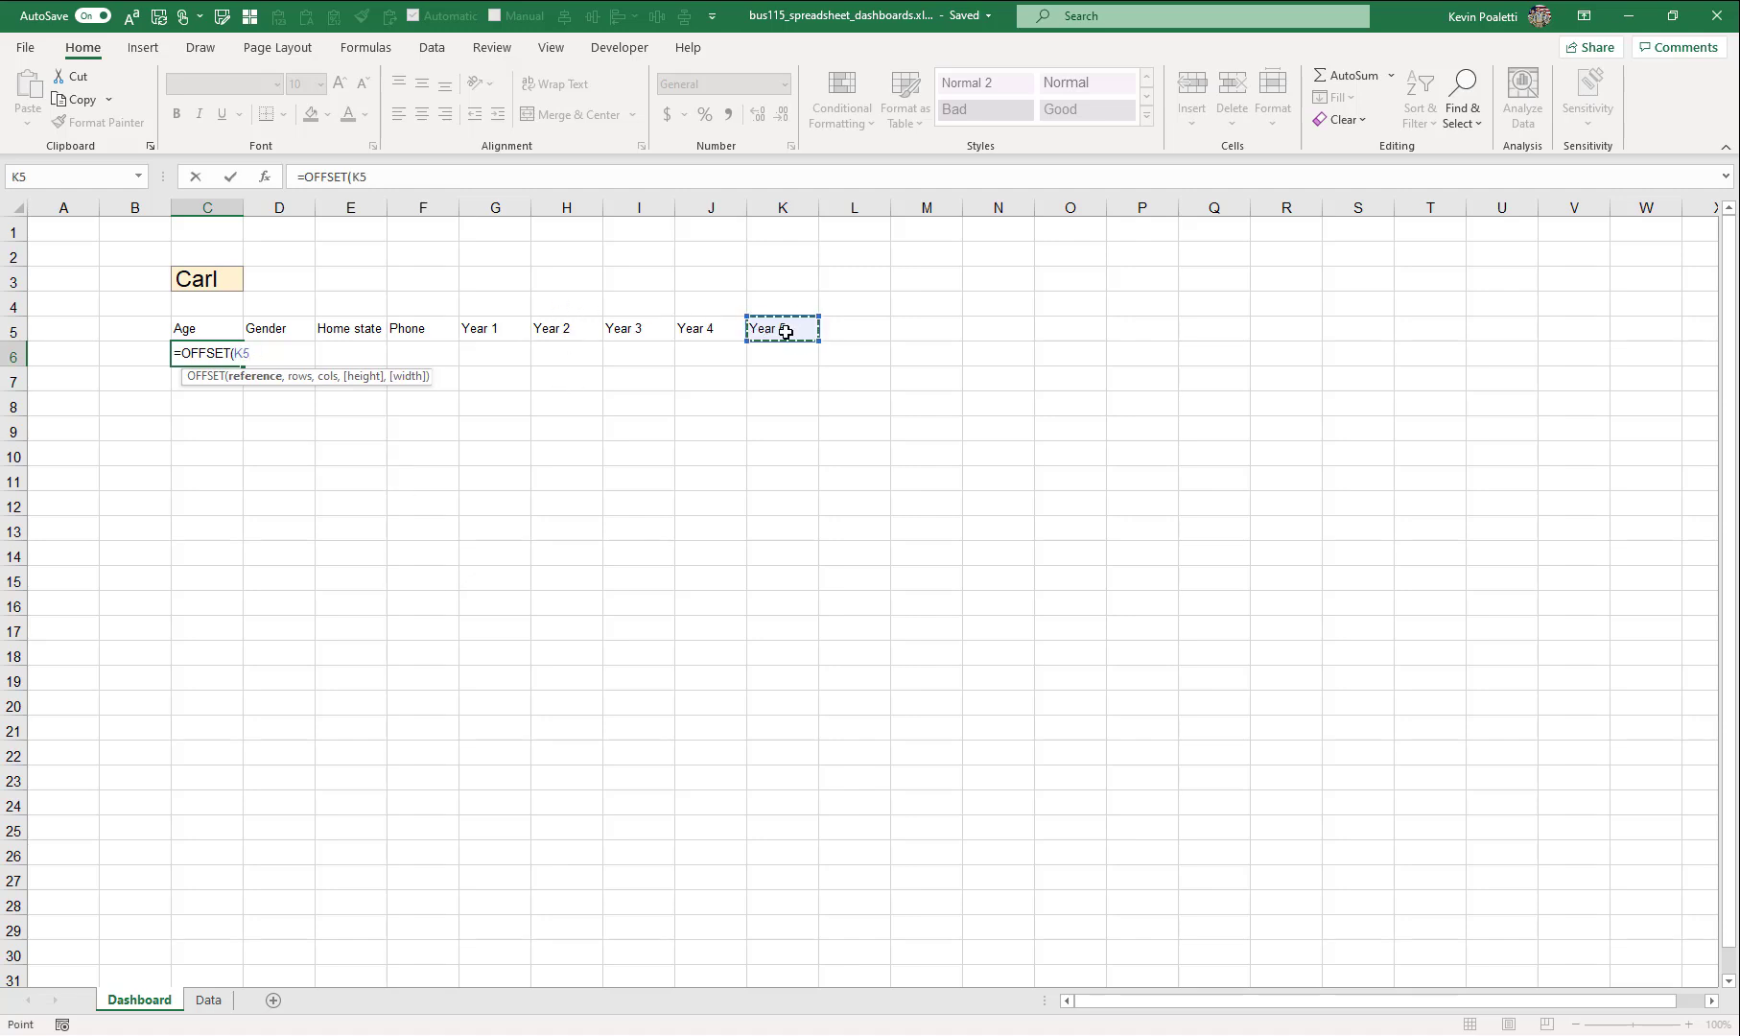
pyautogui.write(',0,')
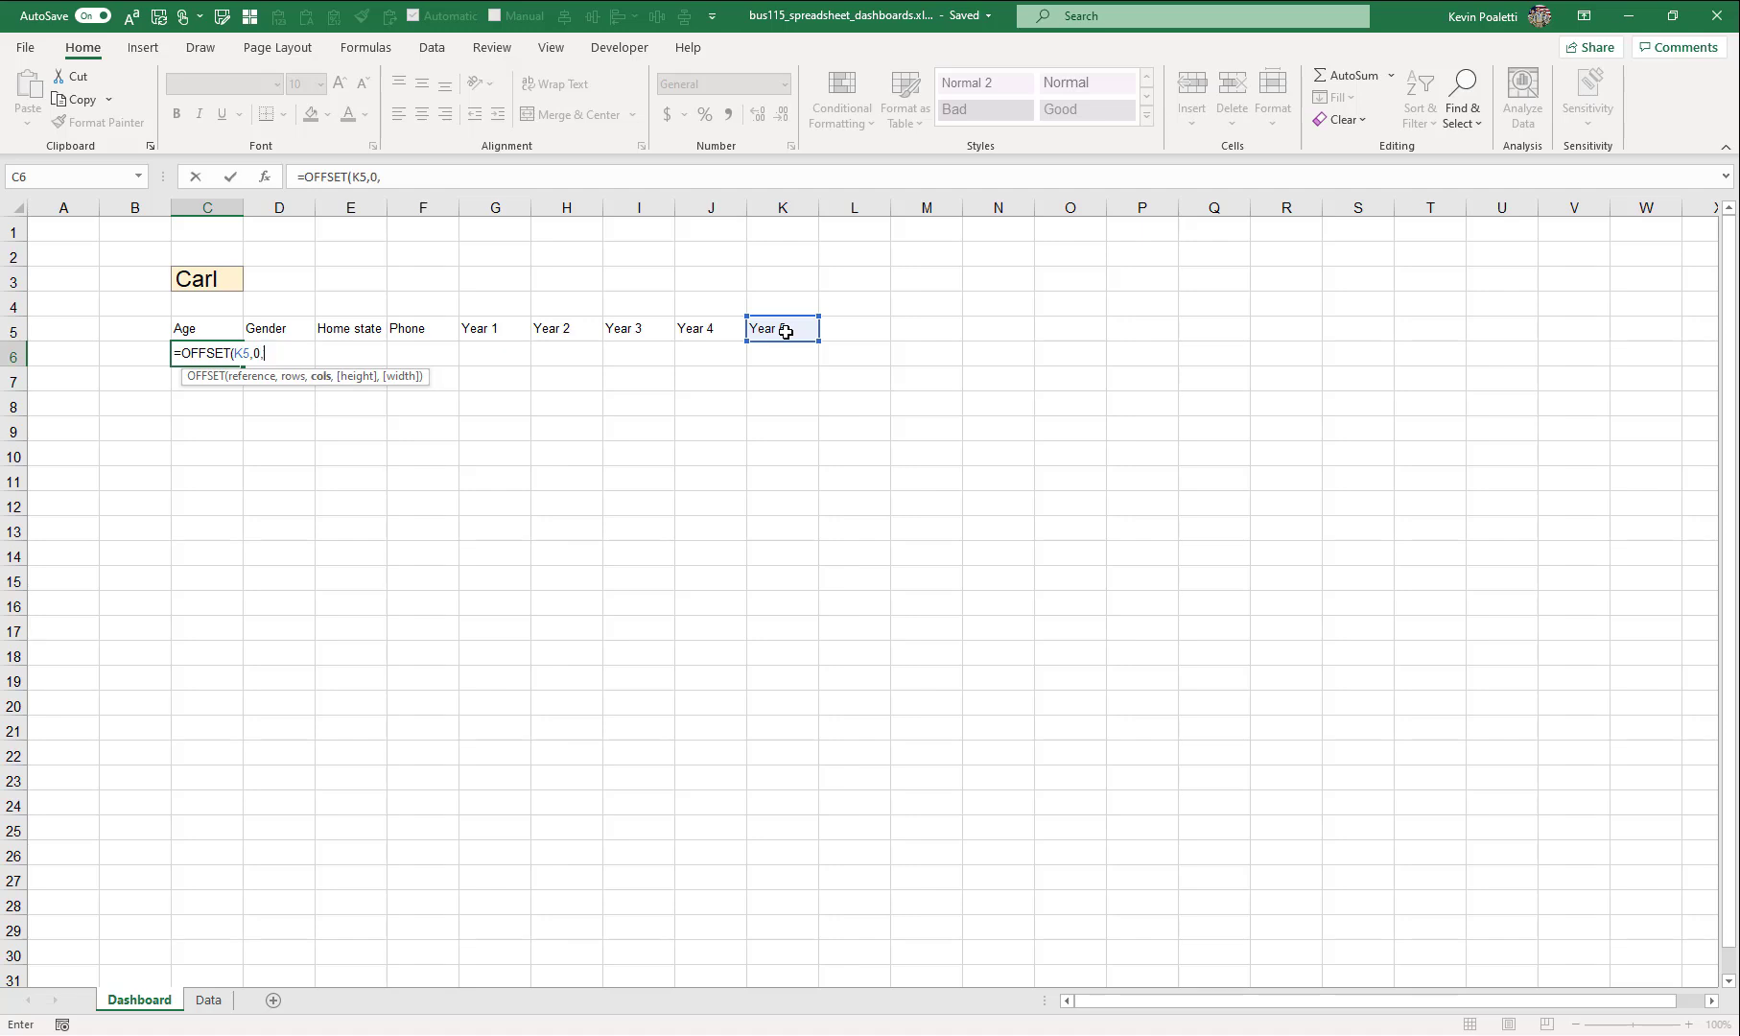
pyautogui.write('-2)')
pyautogui.press('Return')
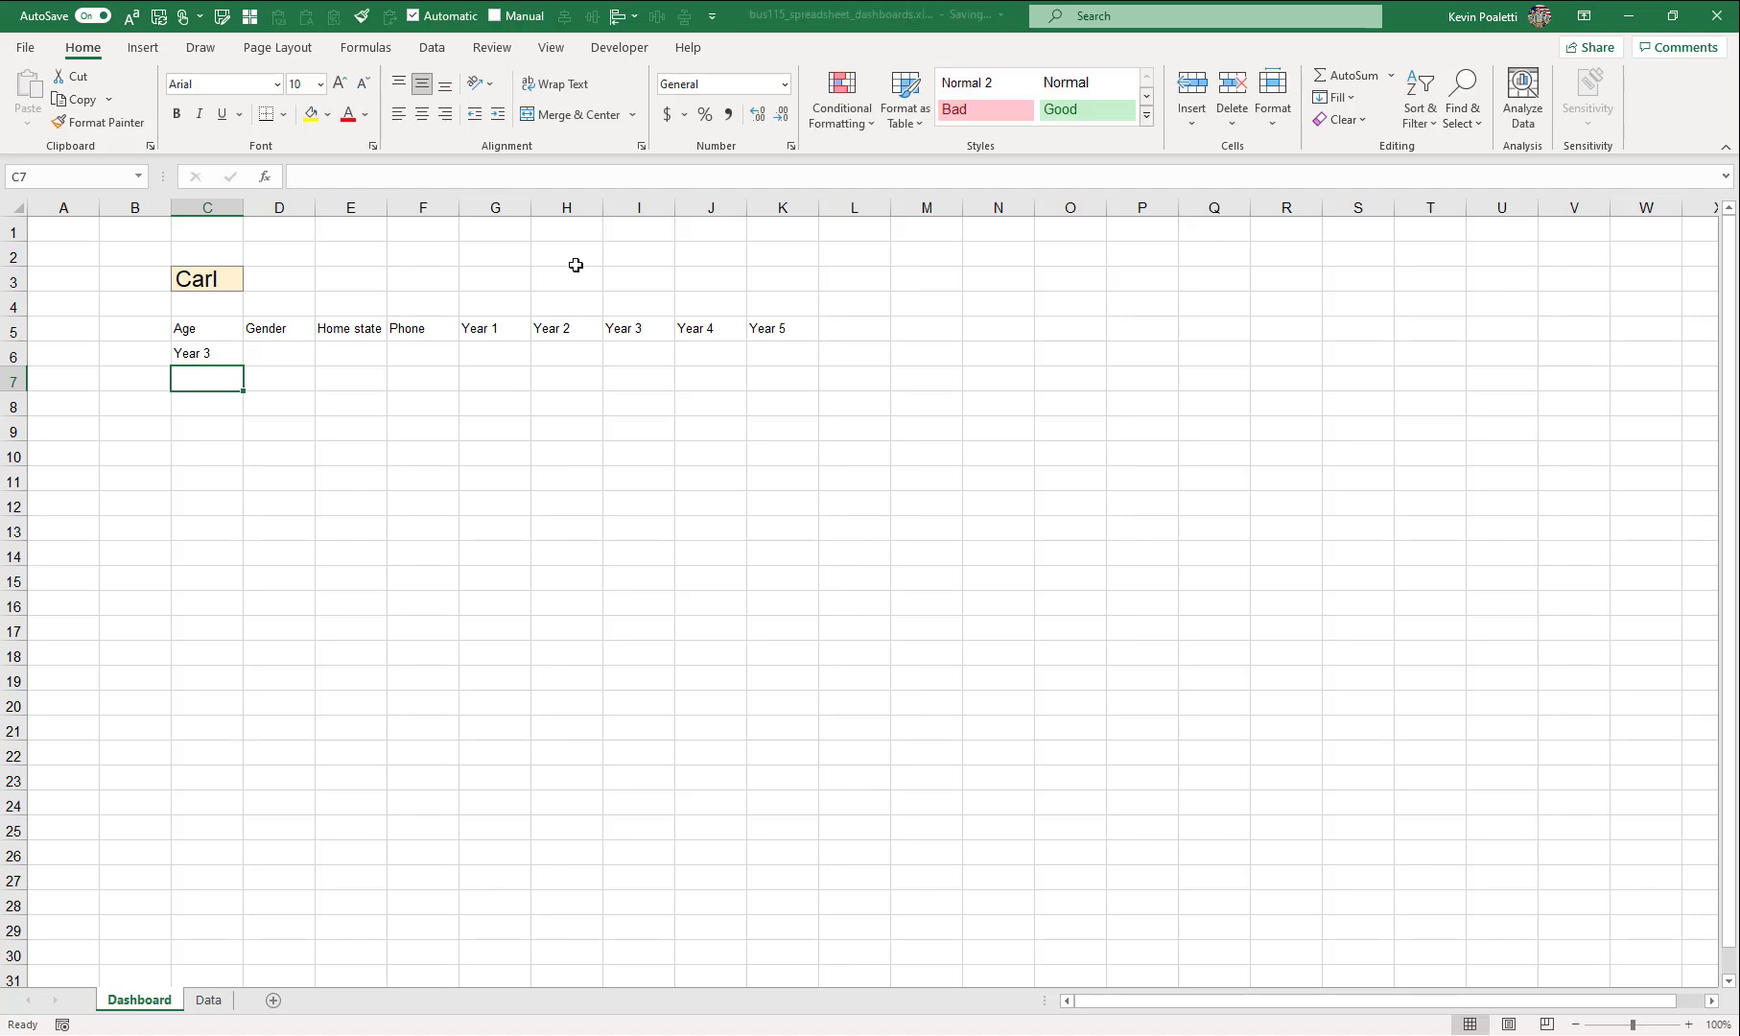
# - Replace the formula in cell C6 with a new OFFSET function using the absolute starting reference Data!$B$3
pyautogui.doubleClick(197, 354)
pyautogui.press('Escape')
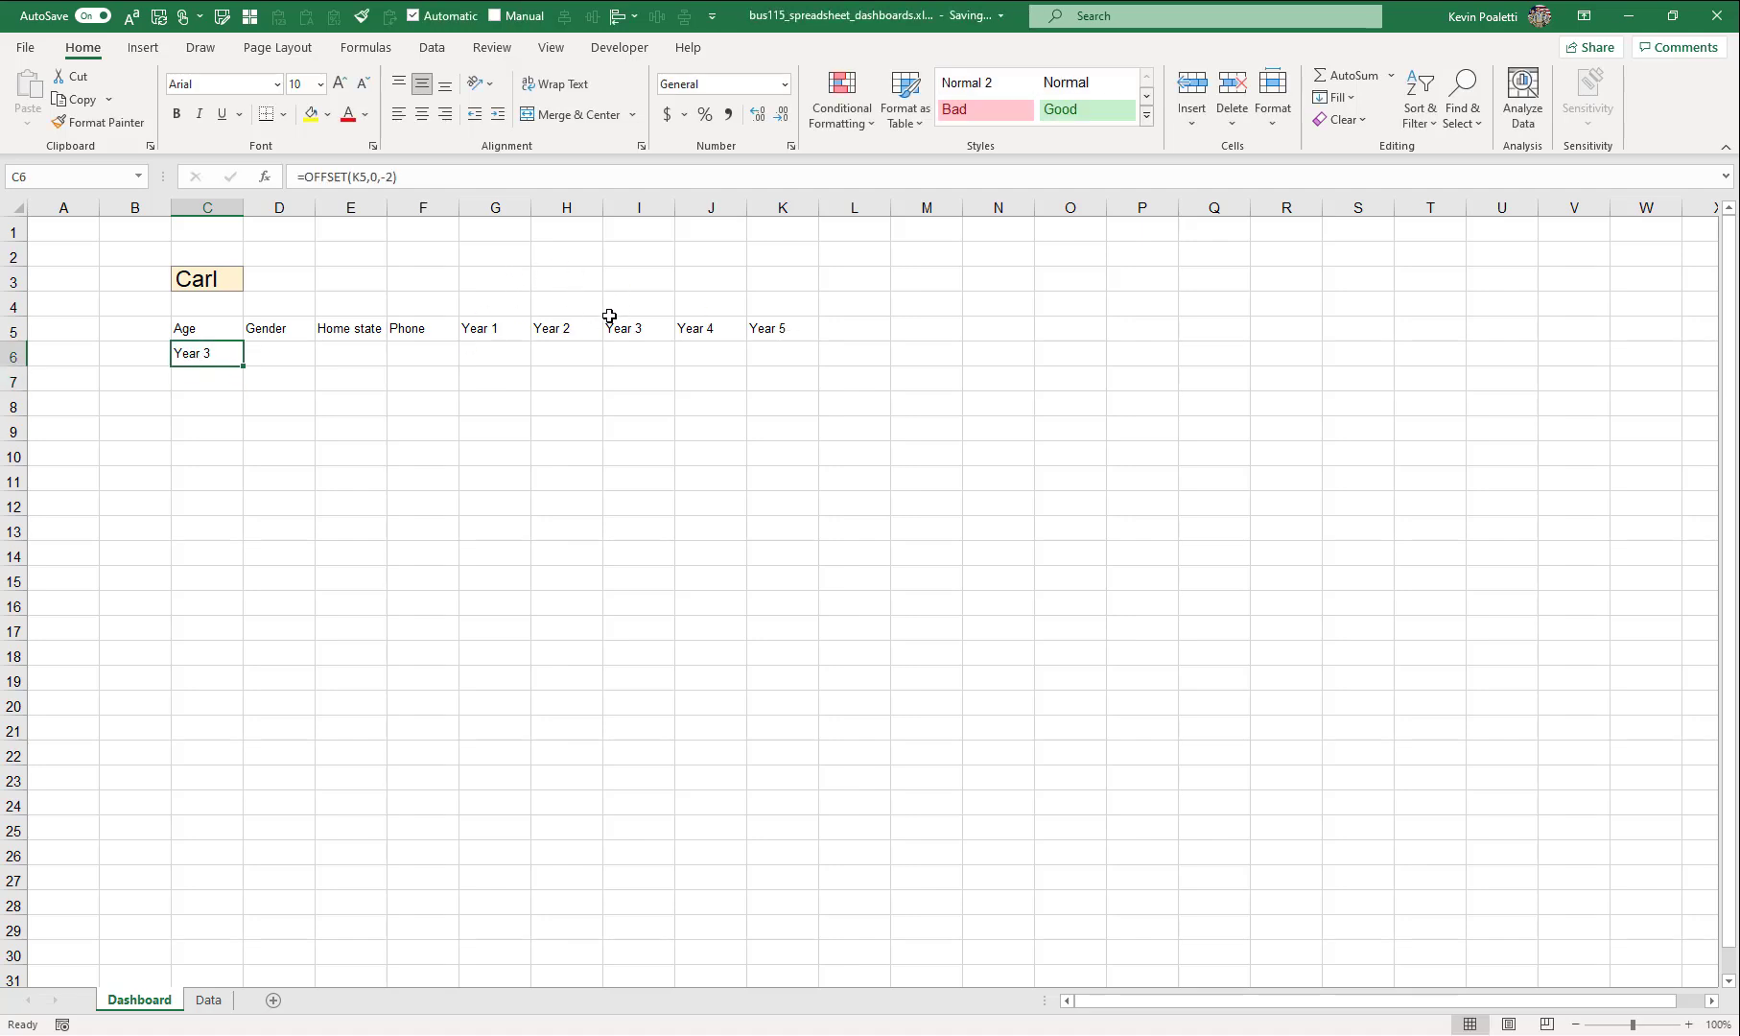
pyautogui.write('=off')
pyautogui.press('Tab')
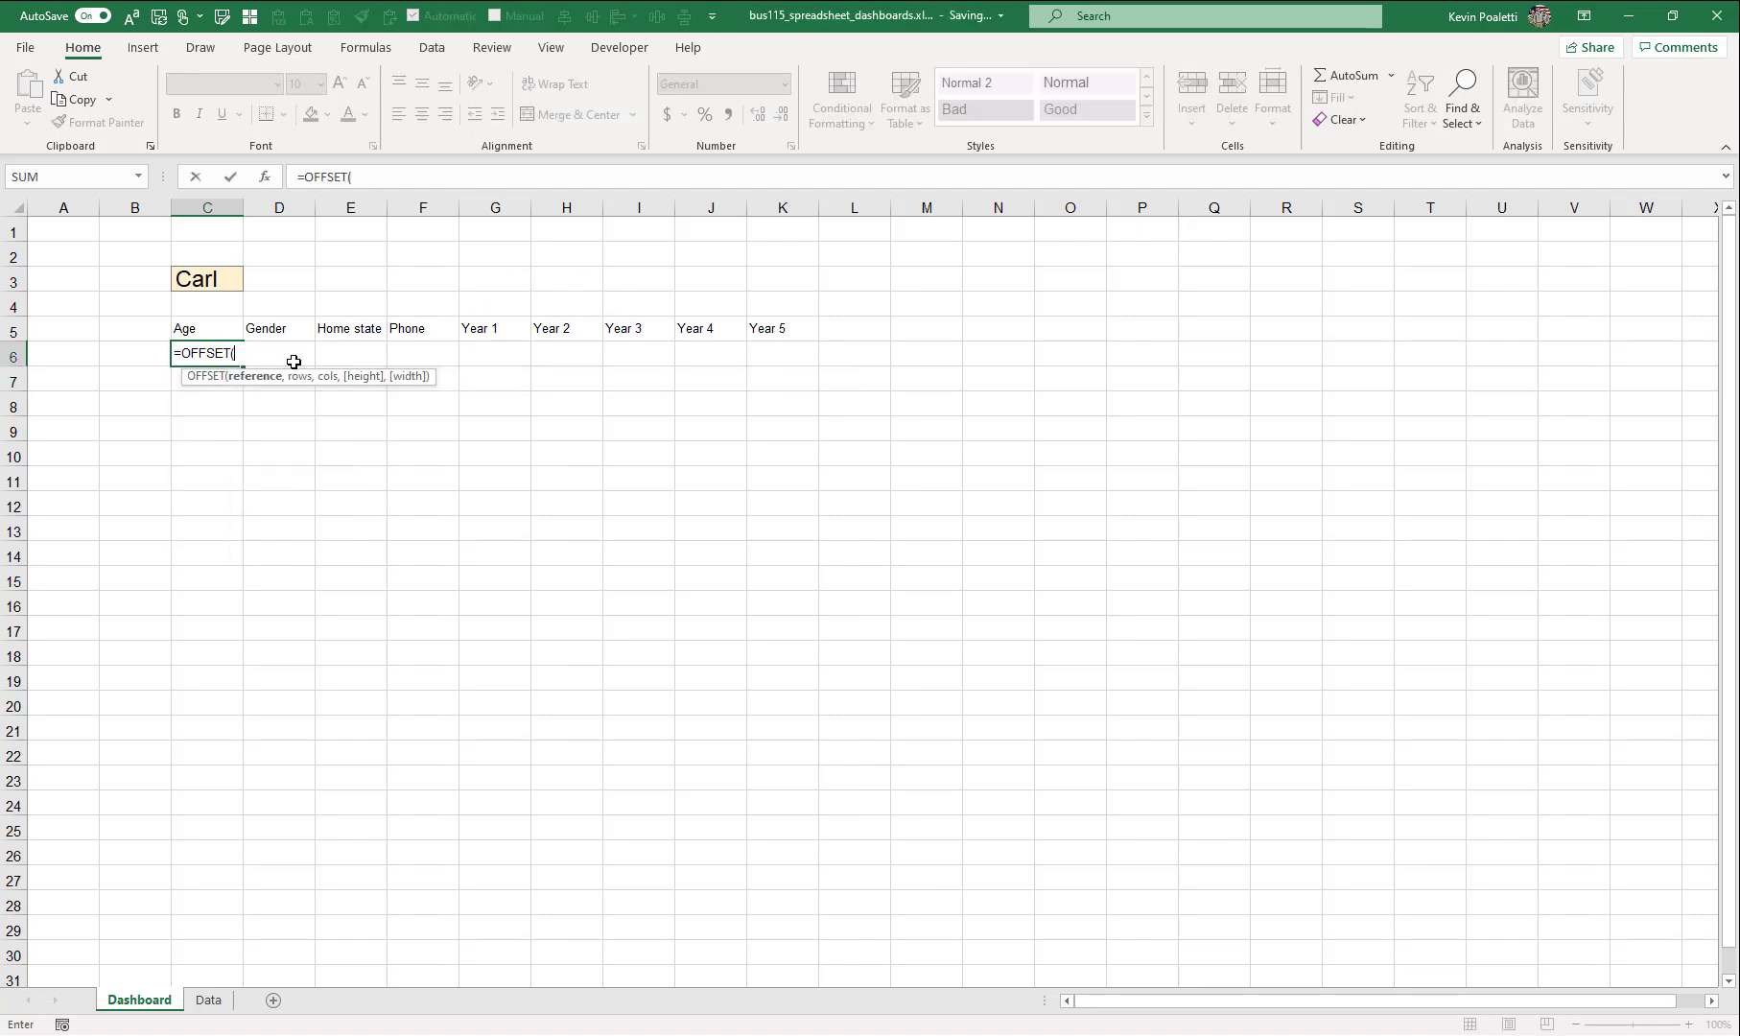
pyautogui.click(208, 999)
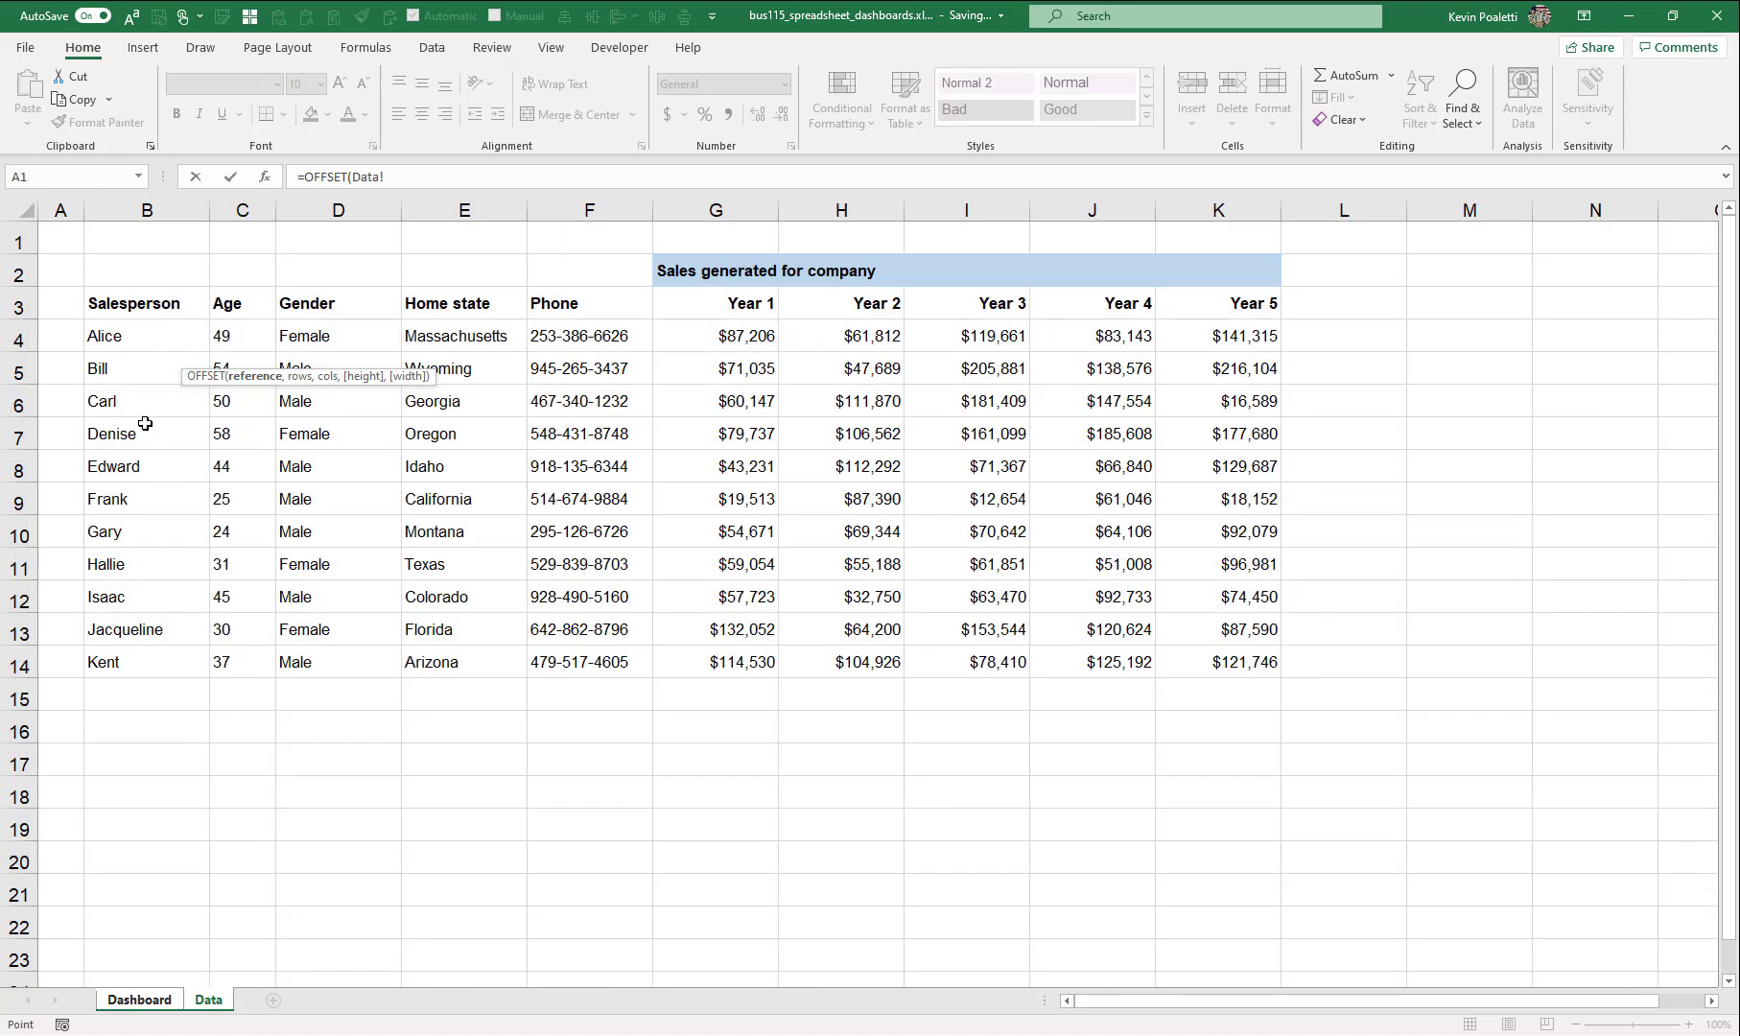
pyautogui.click(125, 299)
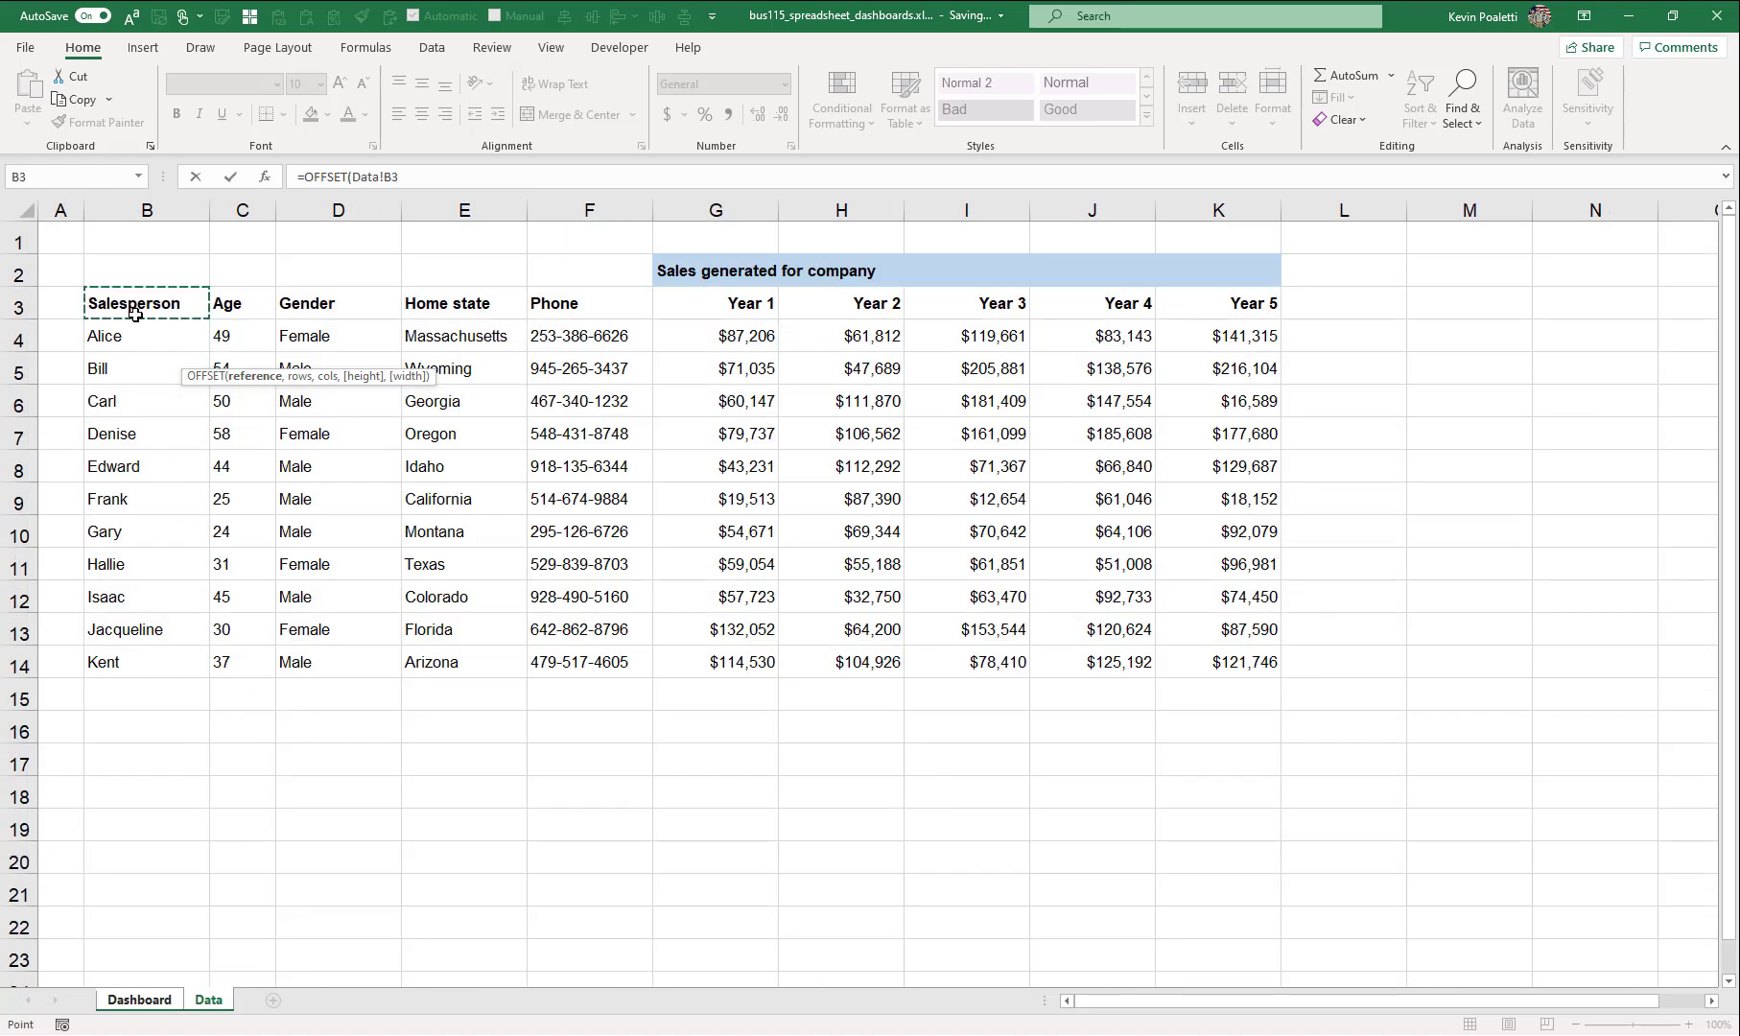
pyautogui.press('F4')
pyautogui.write(',')
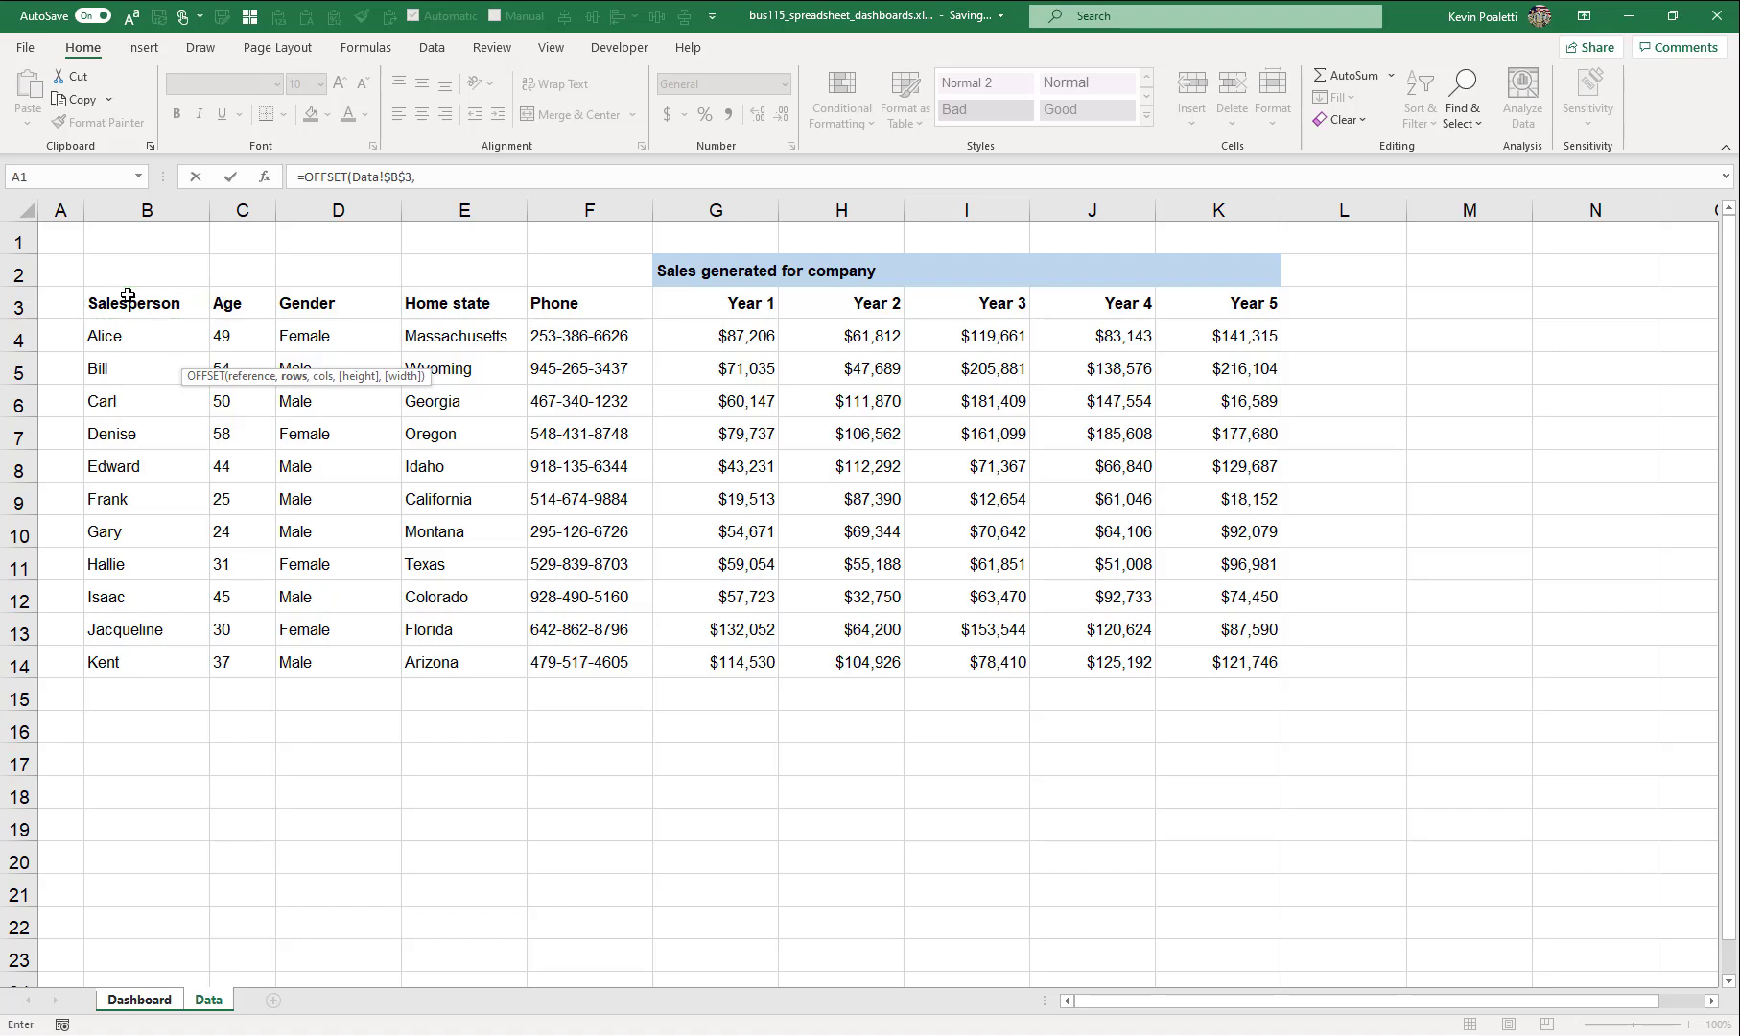
# - Add MATCH(selected,person,0) as the rows argument of the OFFSET formula
pyautogui.write('MATCH(')
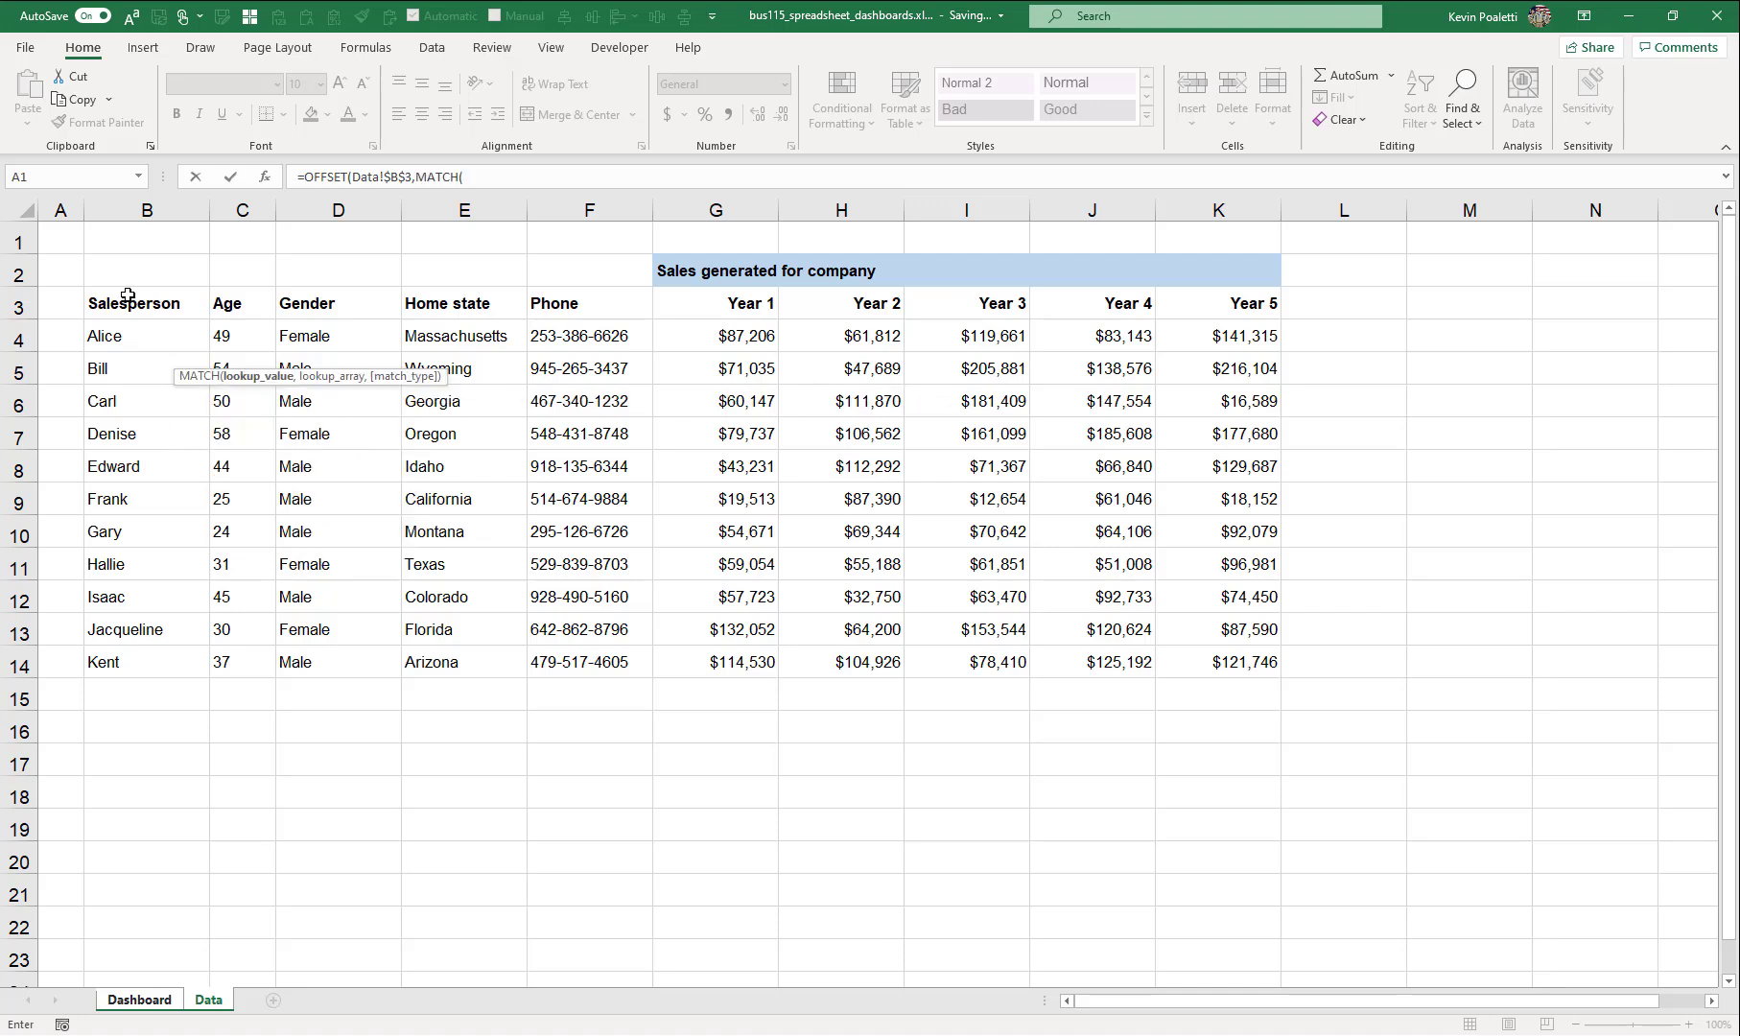
pyautogui.write('selected,per')
pyautogui.press('Down')
pyautogui.press('Down')
pyautogui.press('Down')
pyautogui.press('Down')
pyautogui.press('Down')
pyautogui.press('Down')
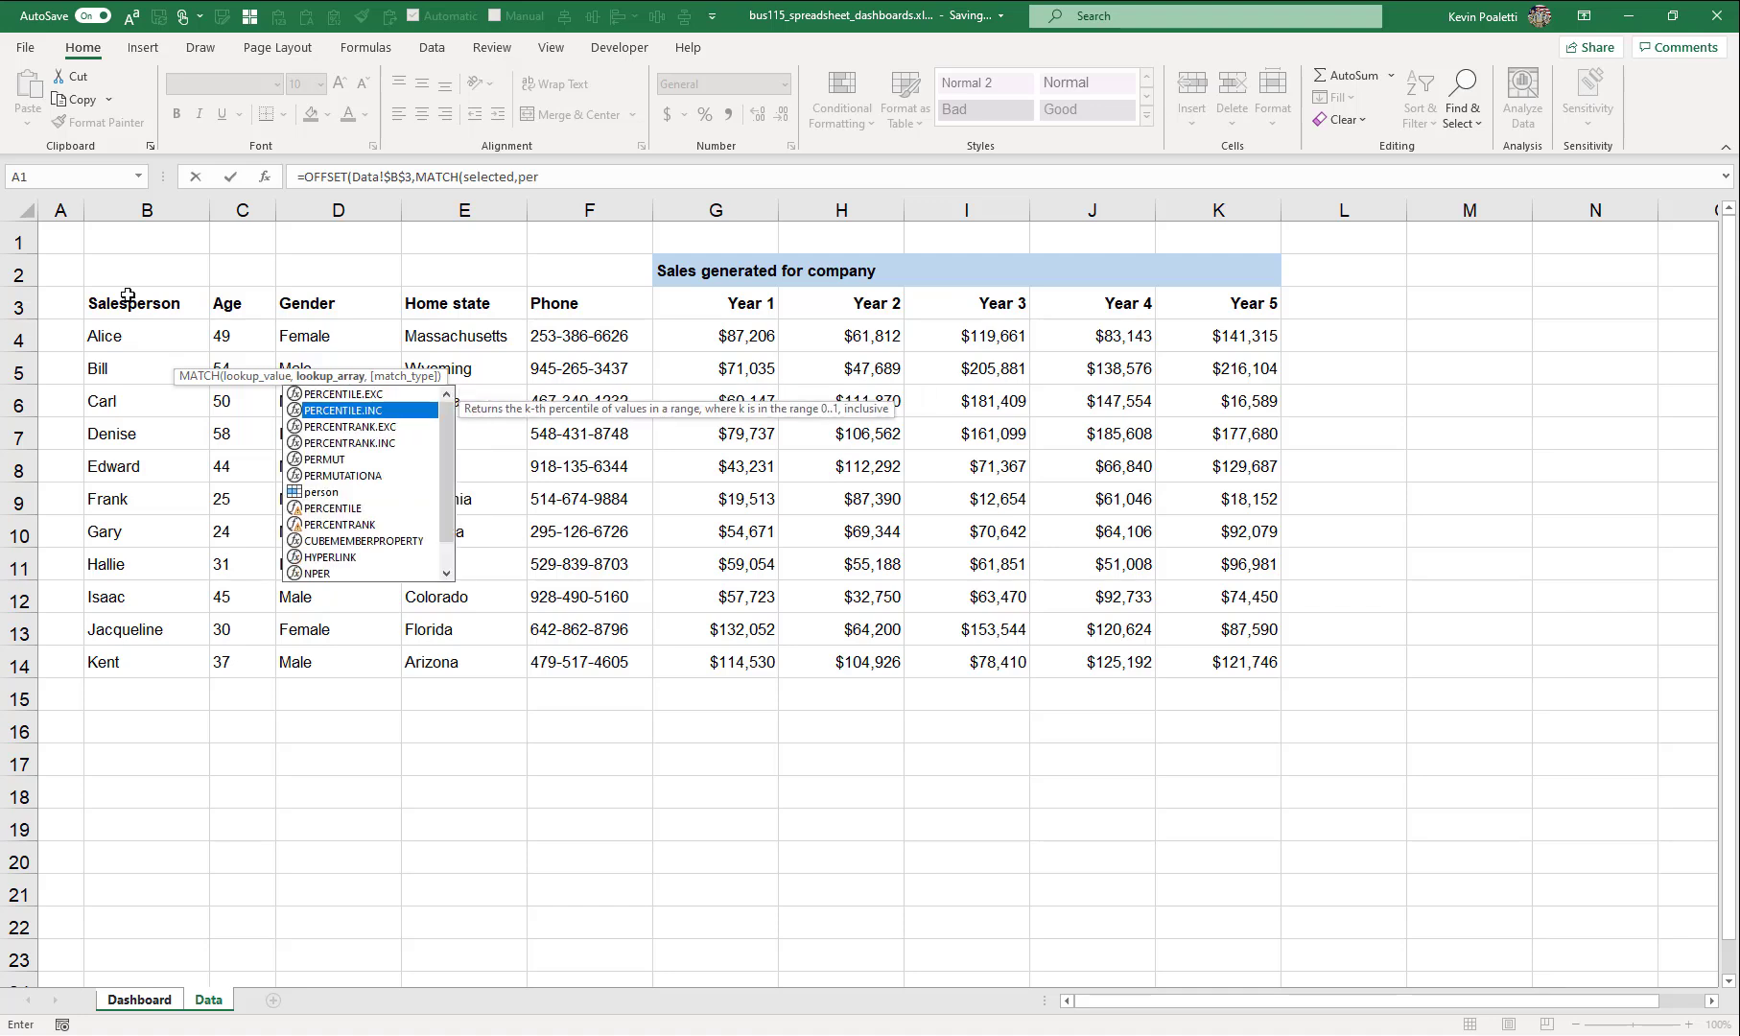
pyautogui.press('Tab')
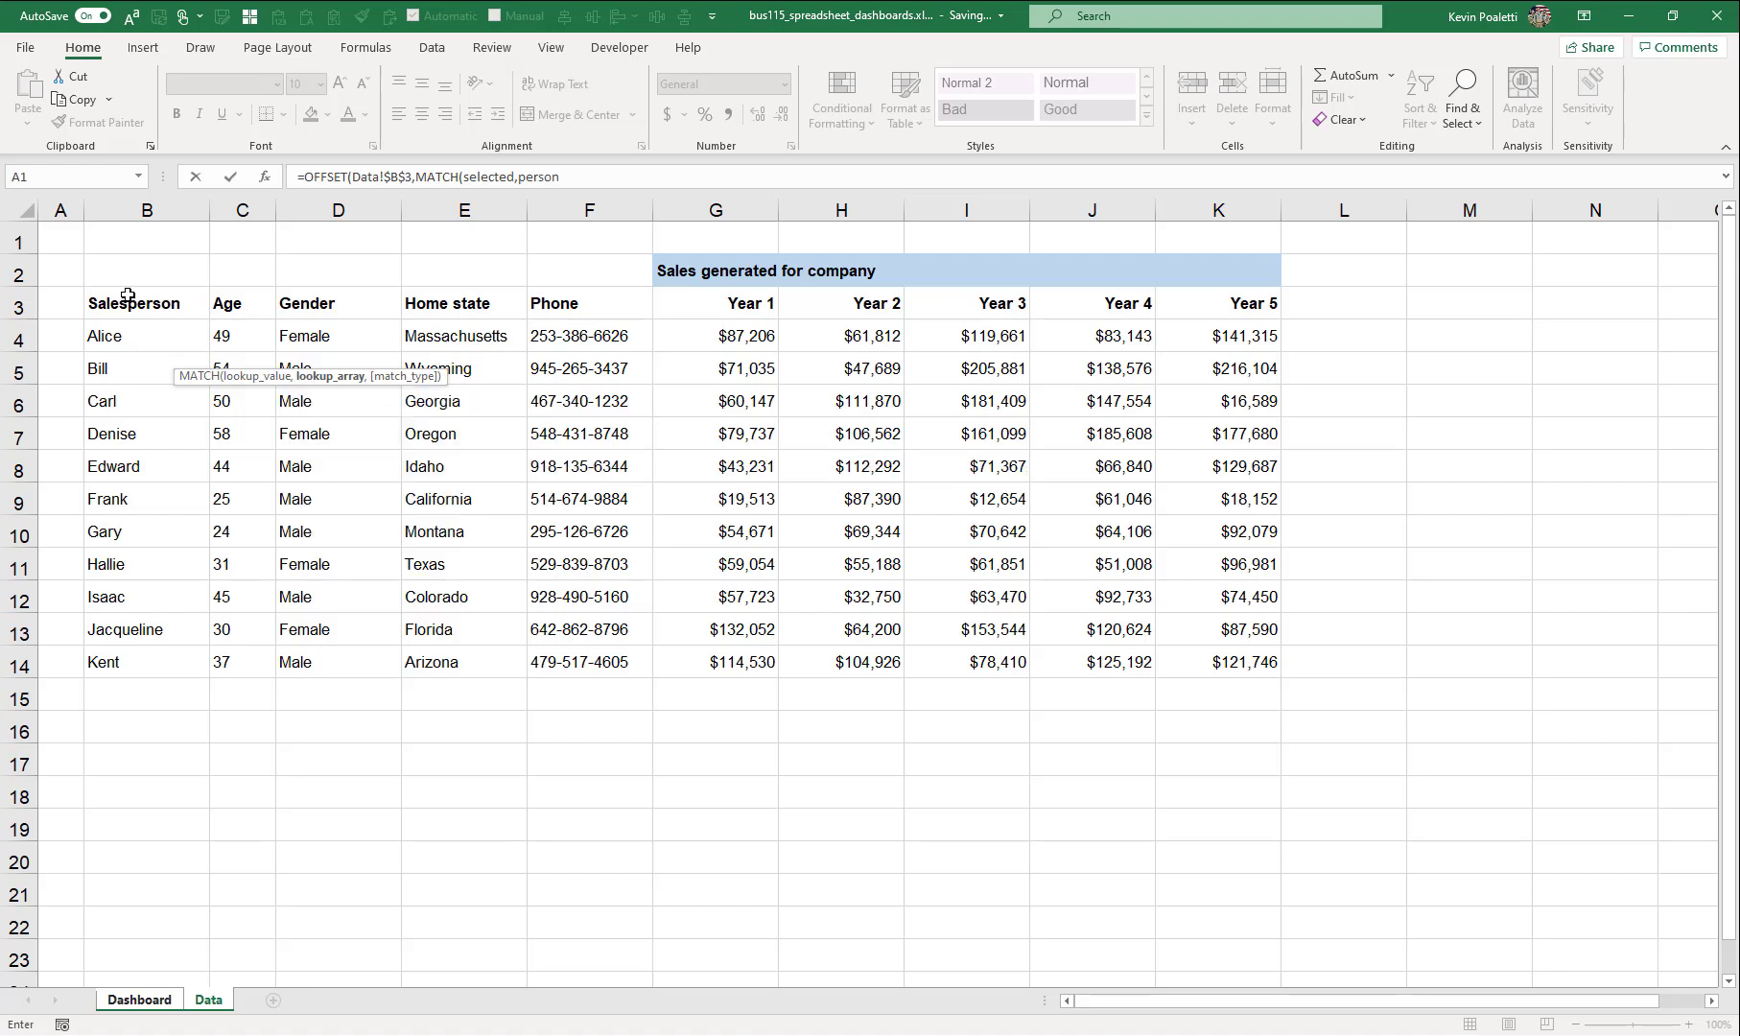
pyautogui.write(',')
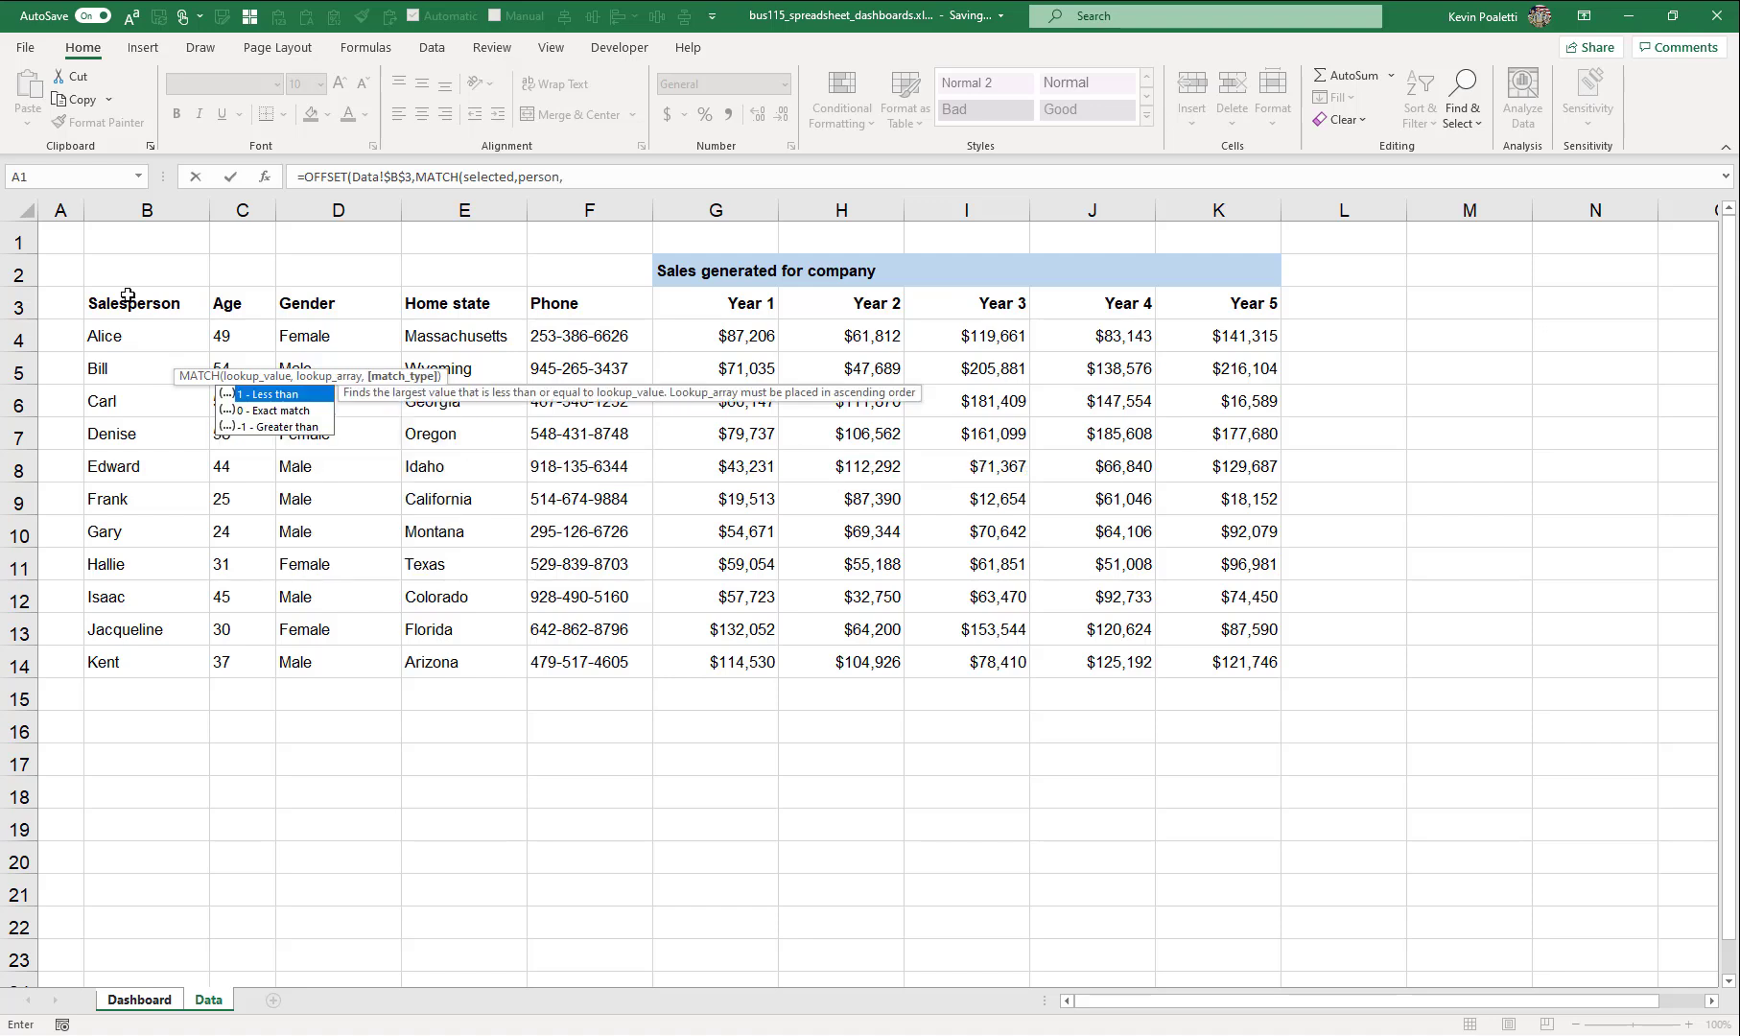
pyautogui.write('0')
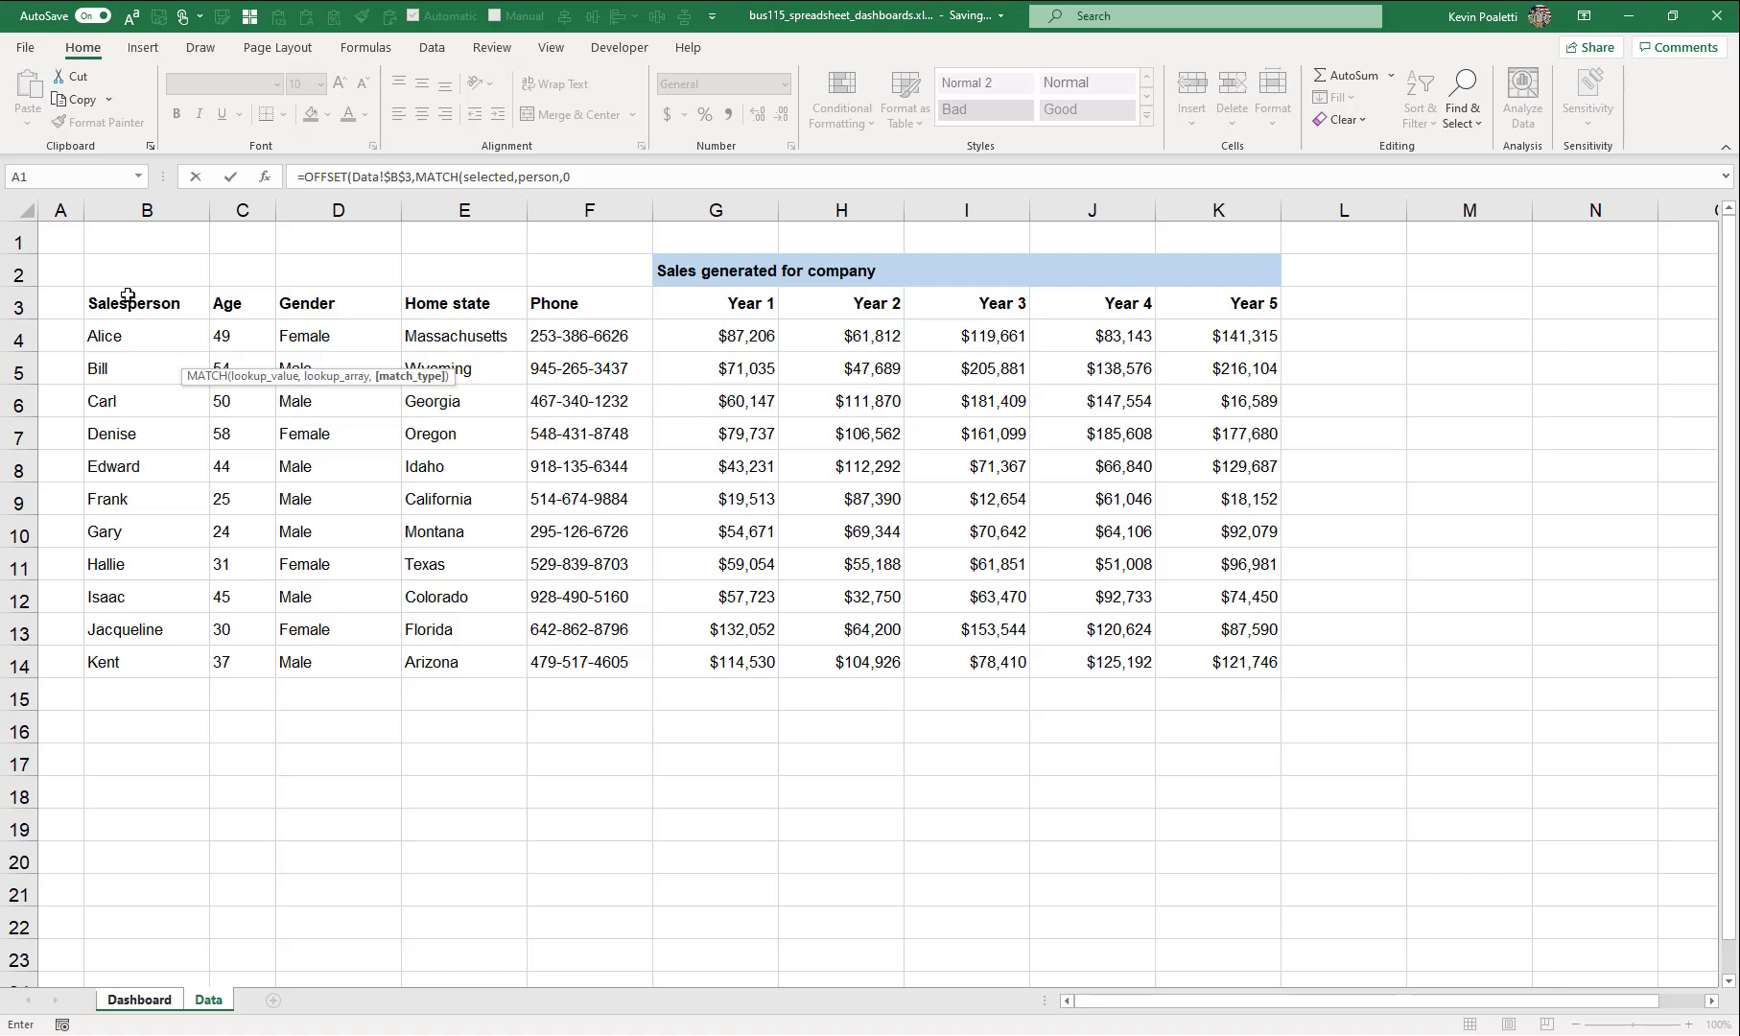
pyautogui.write('),')
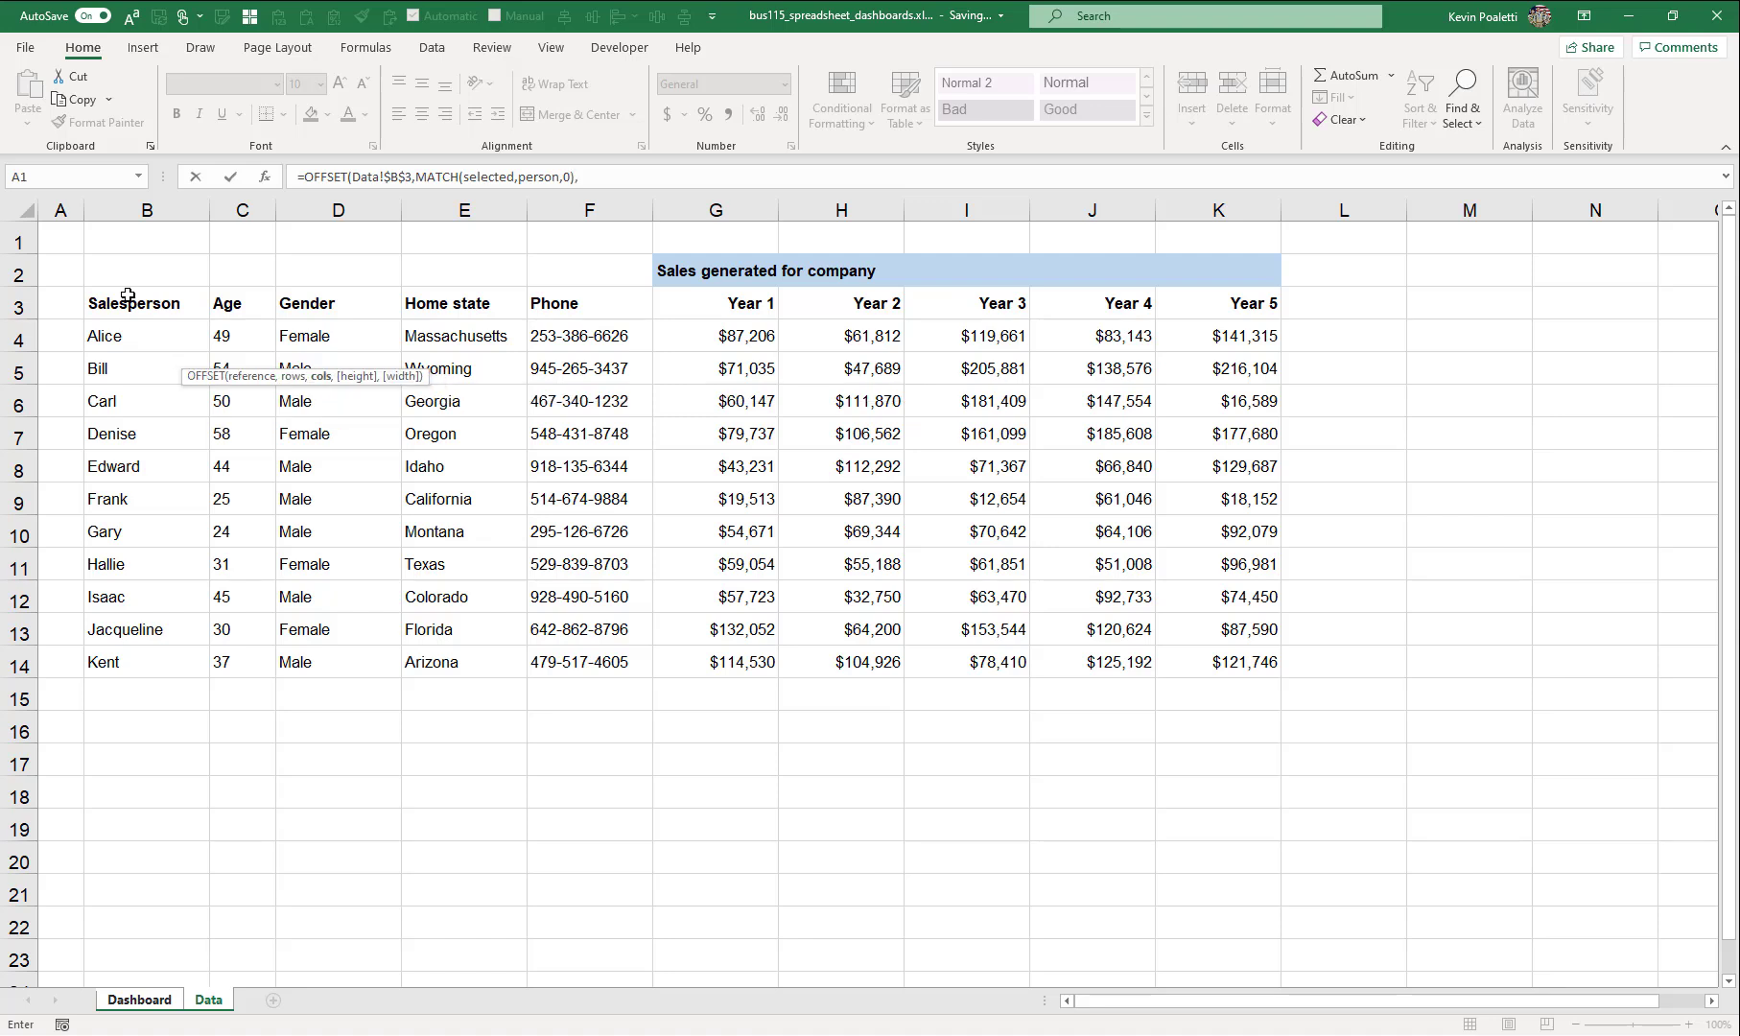
# - Add MATCH(Dashboard!C5,Data!C3:K3,0) as the columns argument and complete the OFFSET formula in cell C6
pyautogui.write('ma')
pyautogui.press('Tab')
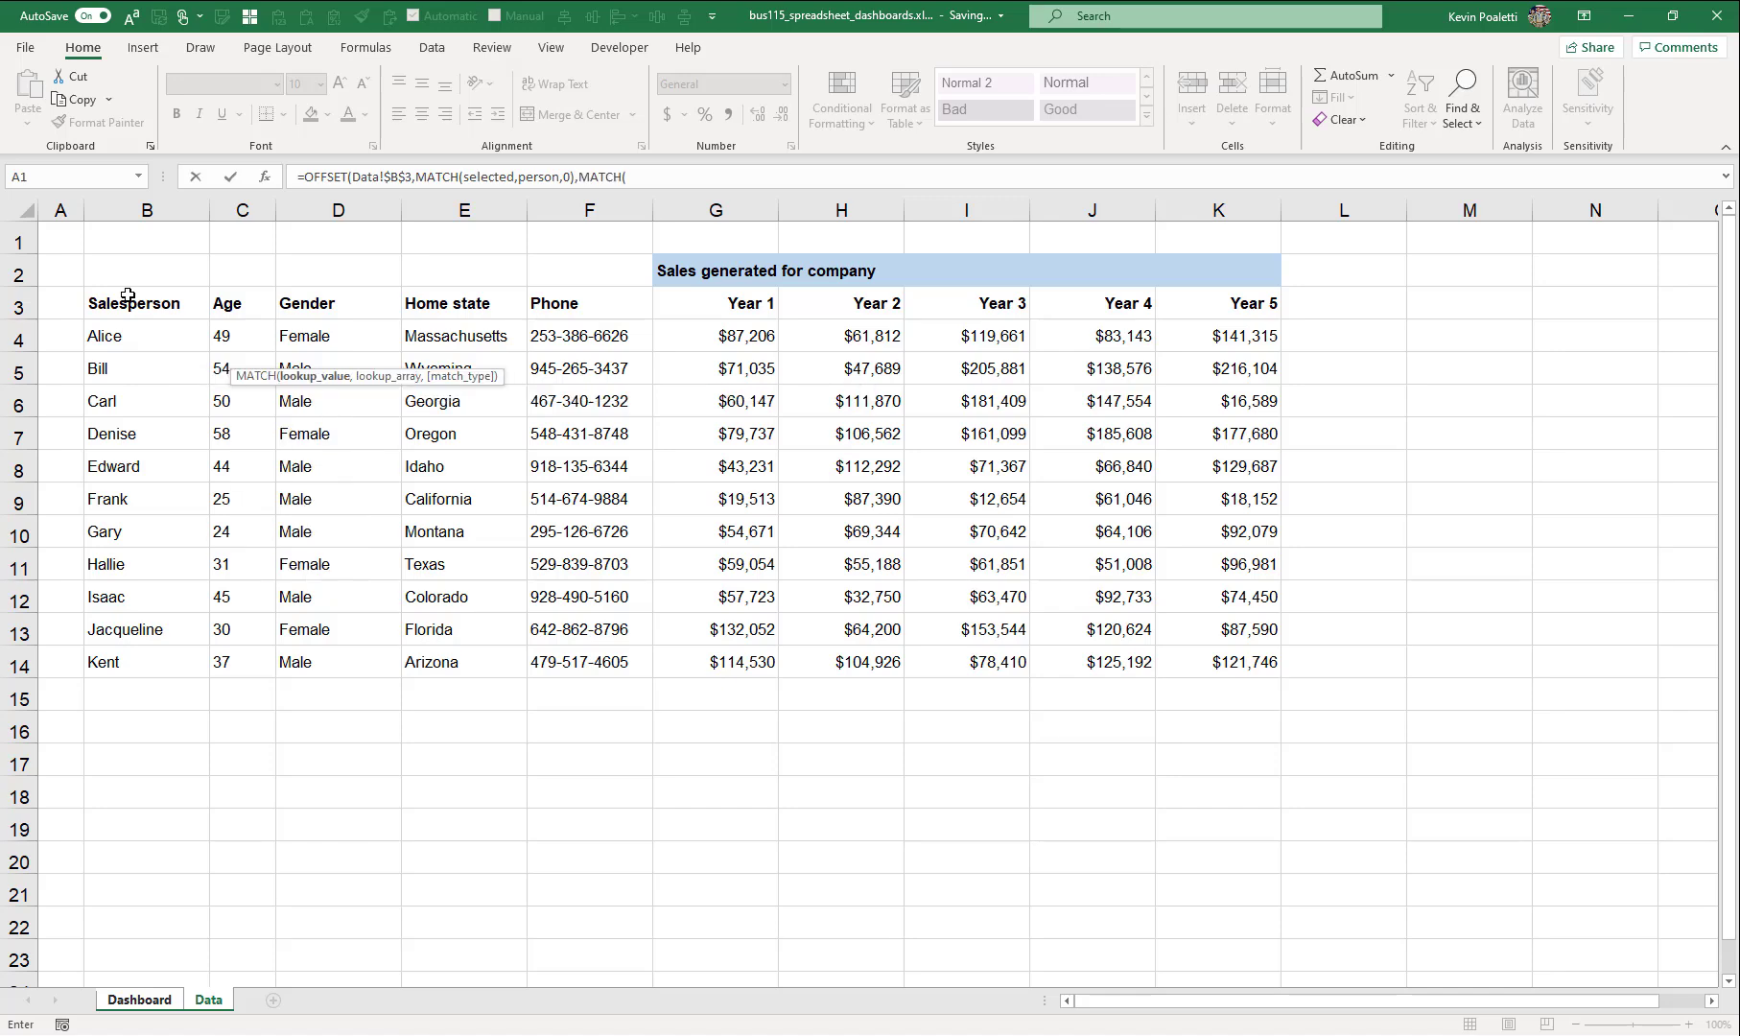
pyautogui.click(144, 1001)
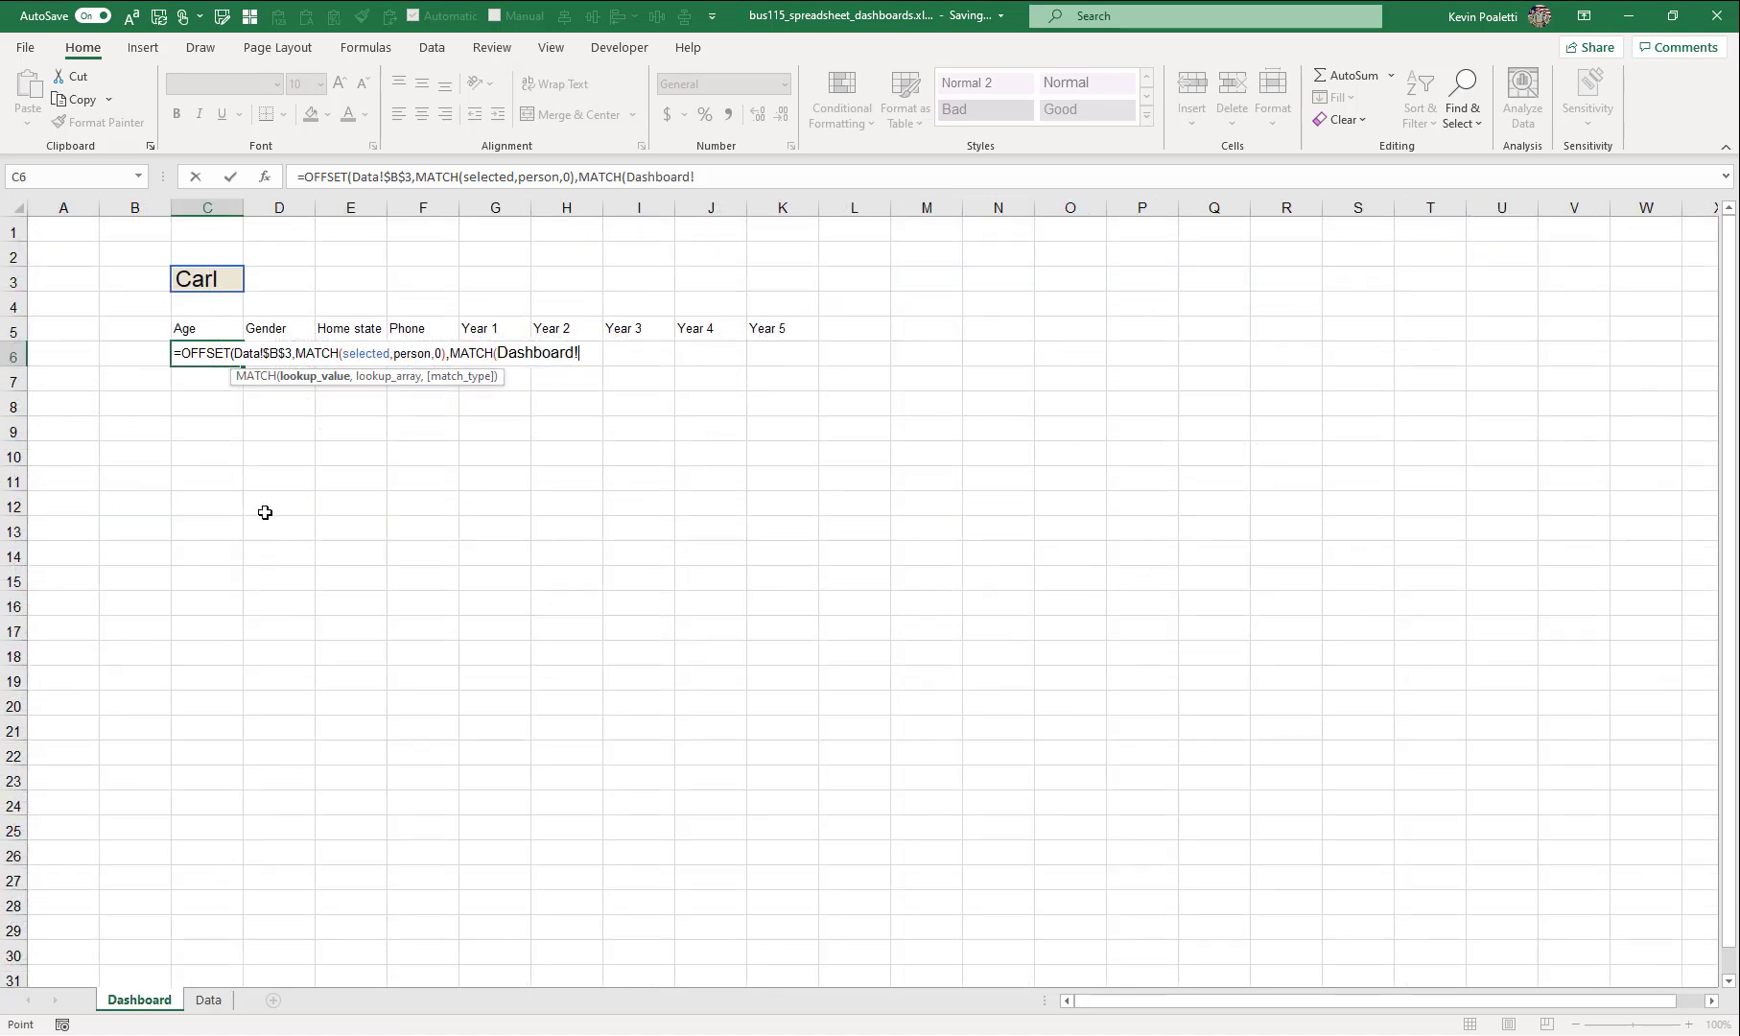
pyautogui.click(206, 322)
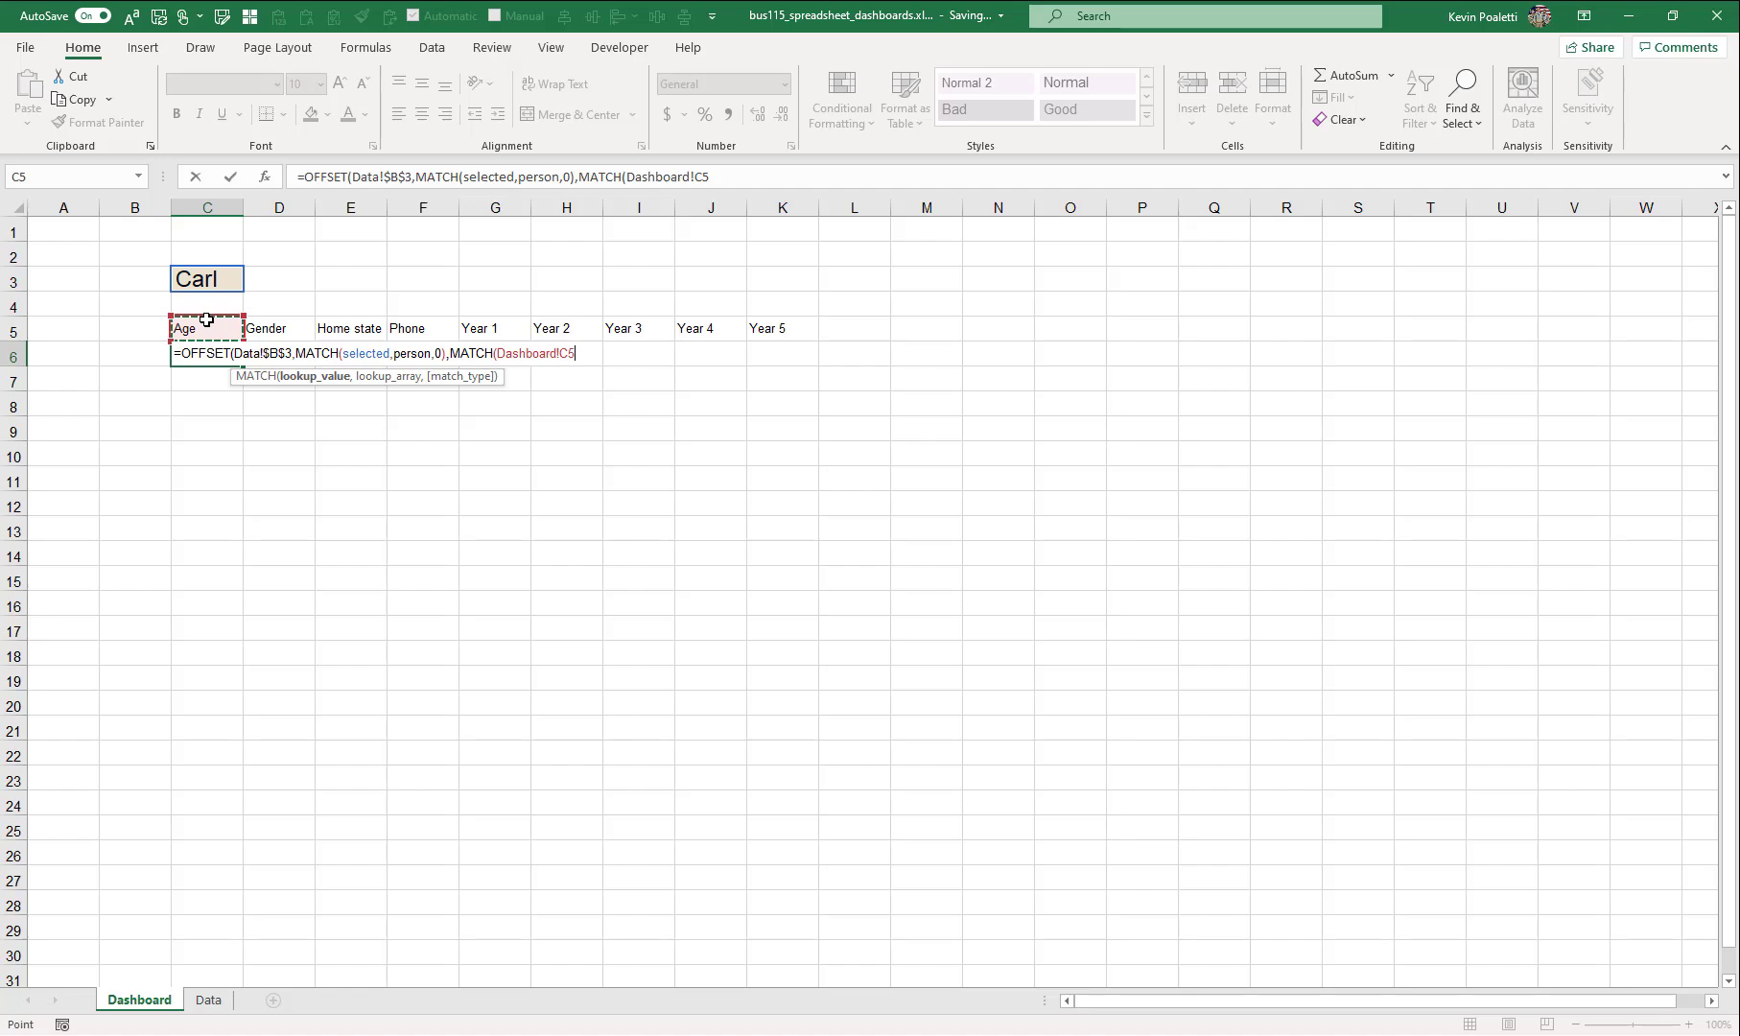
pyautogui.write(',')
pyautogui.click(216, 1000)
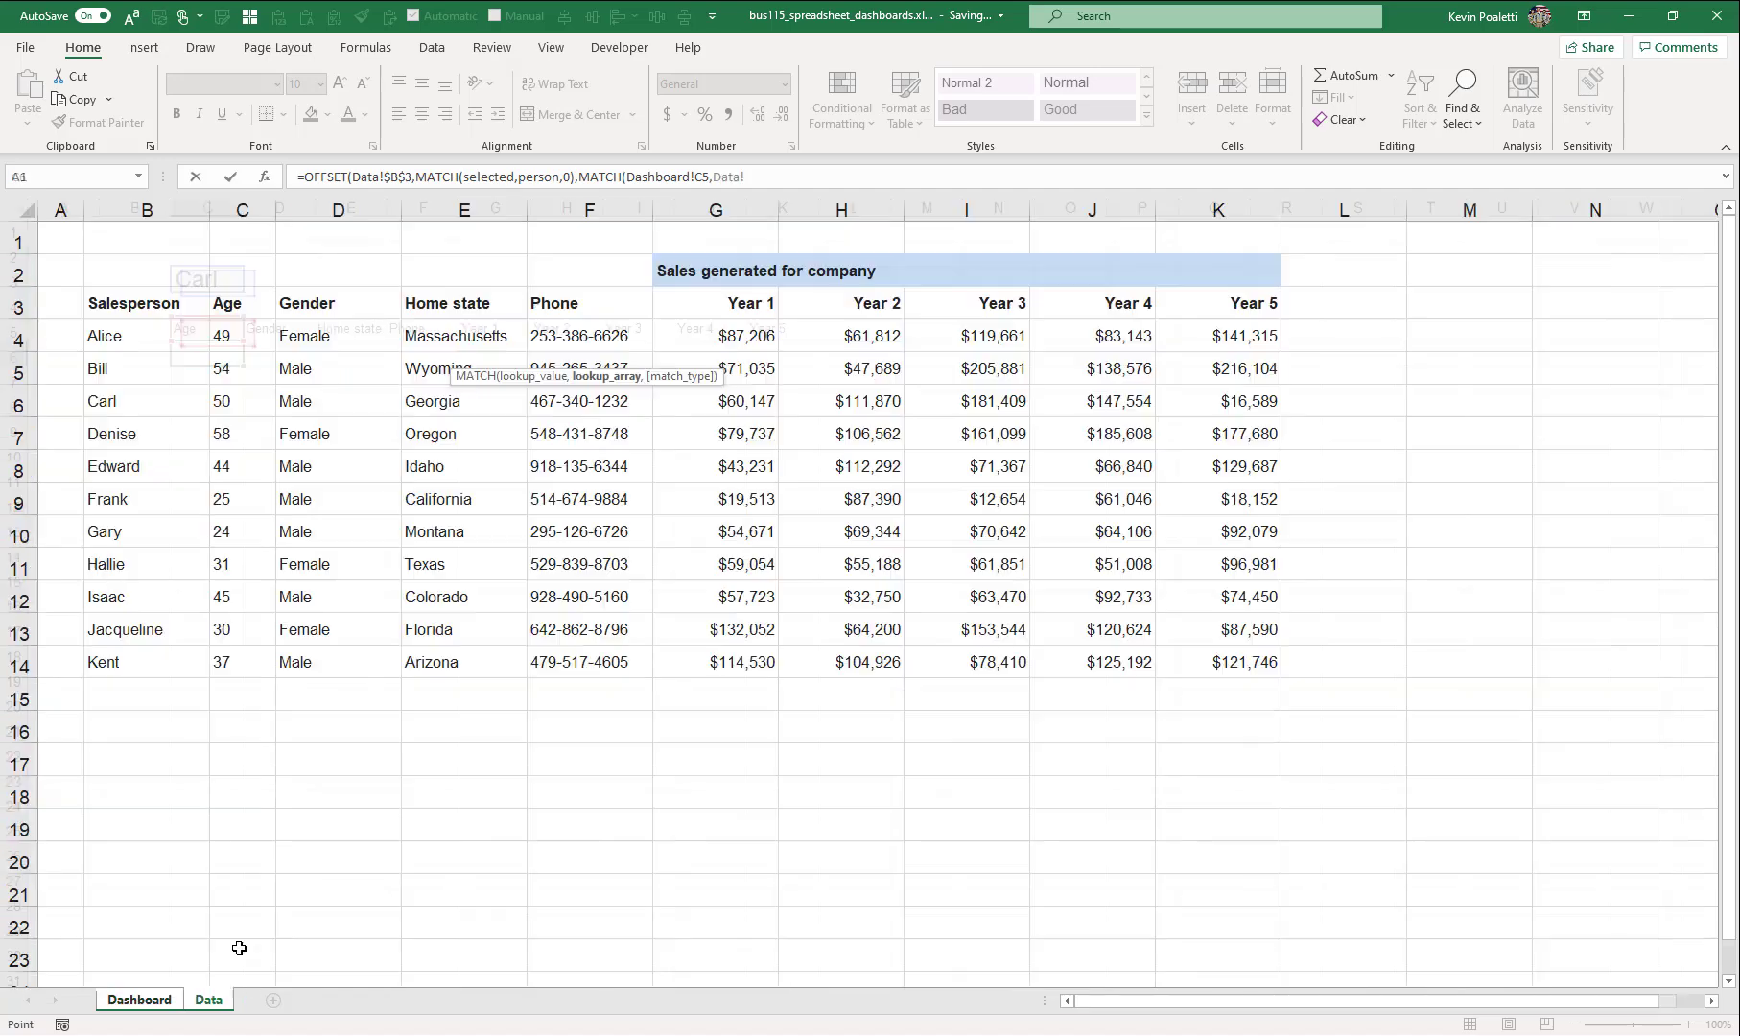
pyautogui.moveTo(237, 303); pyautogui.dragTo(1214, 314)
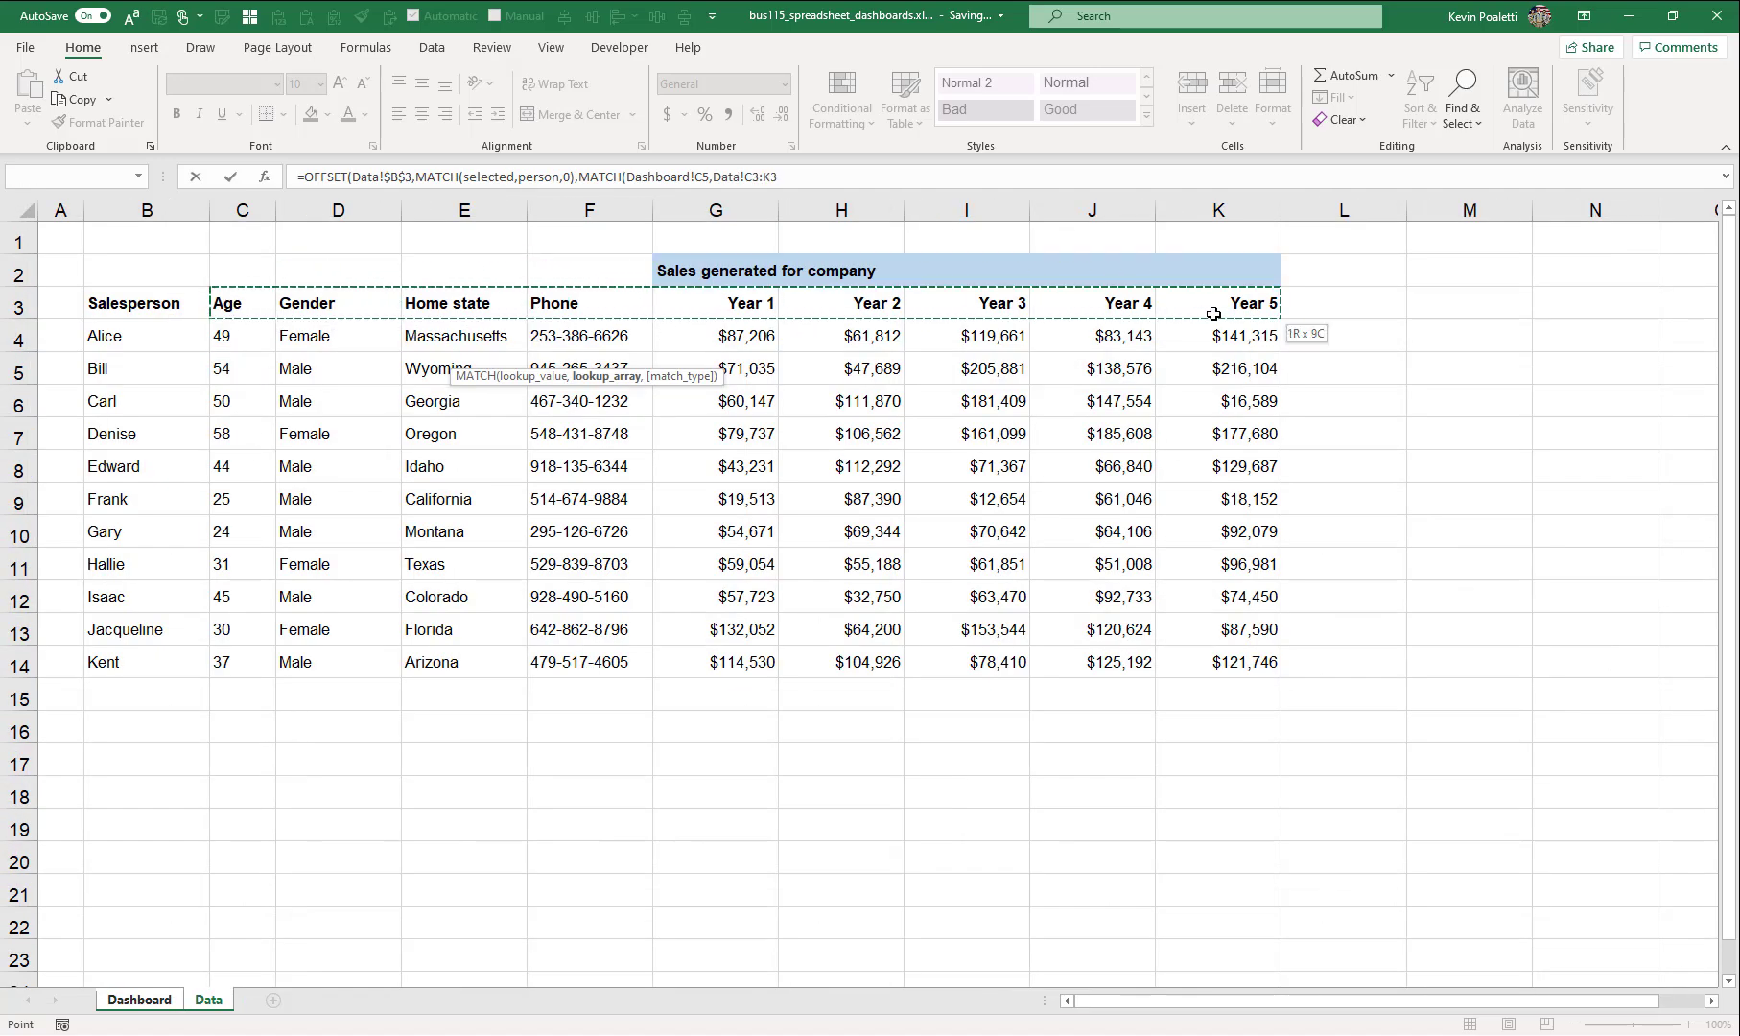
pyautogui.write(',')
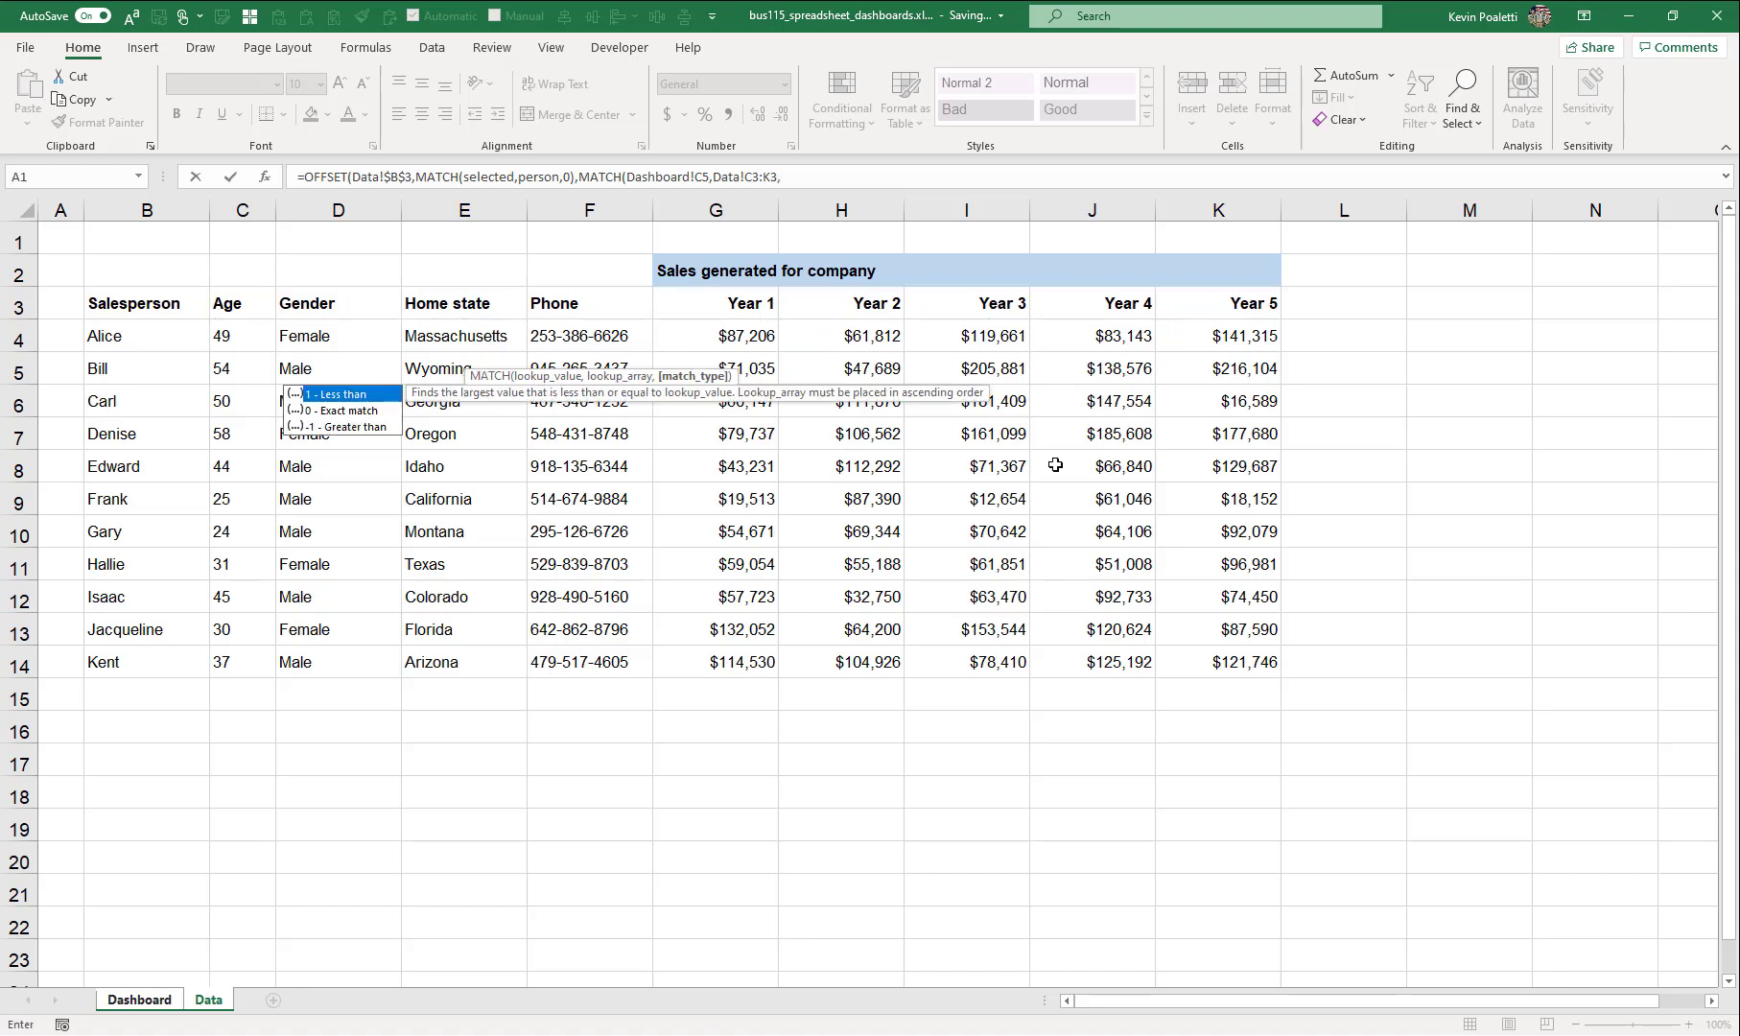
pyautogui.write('0)')
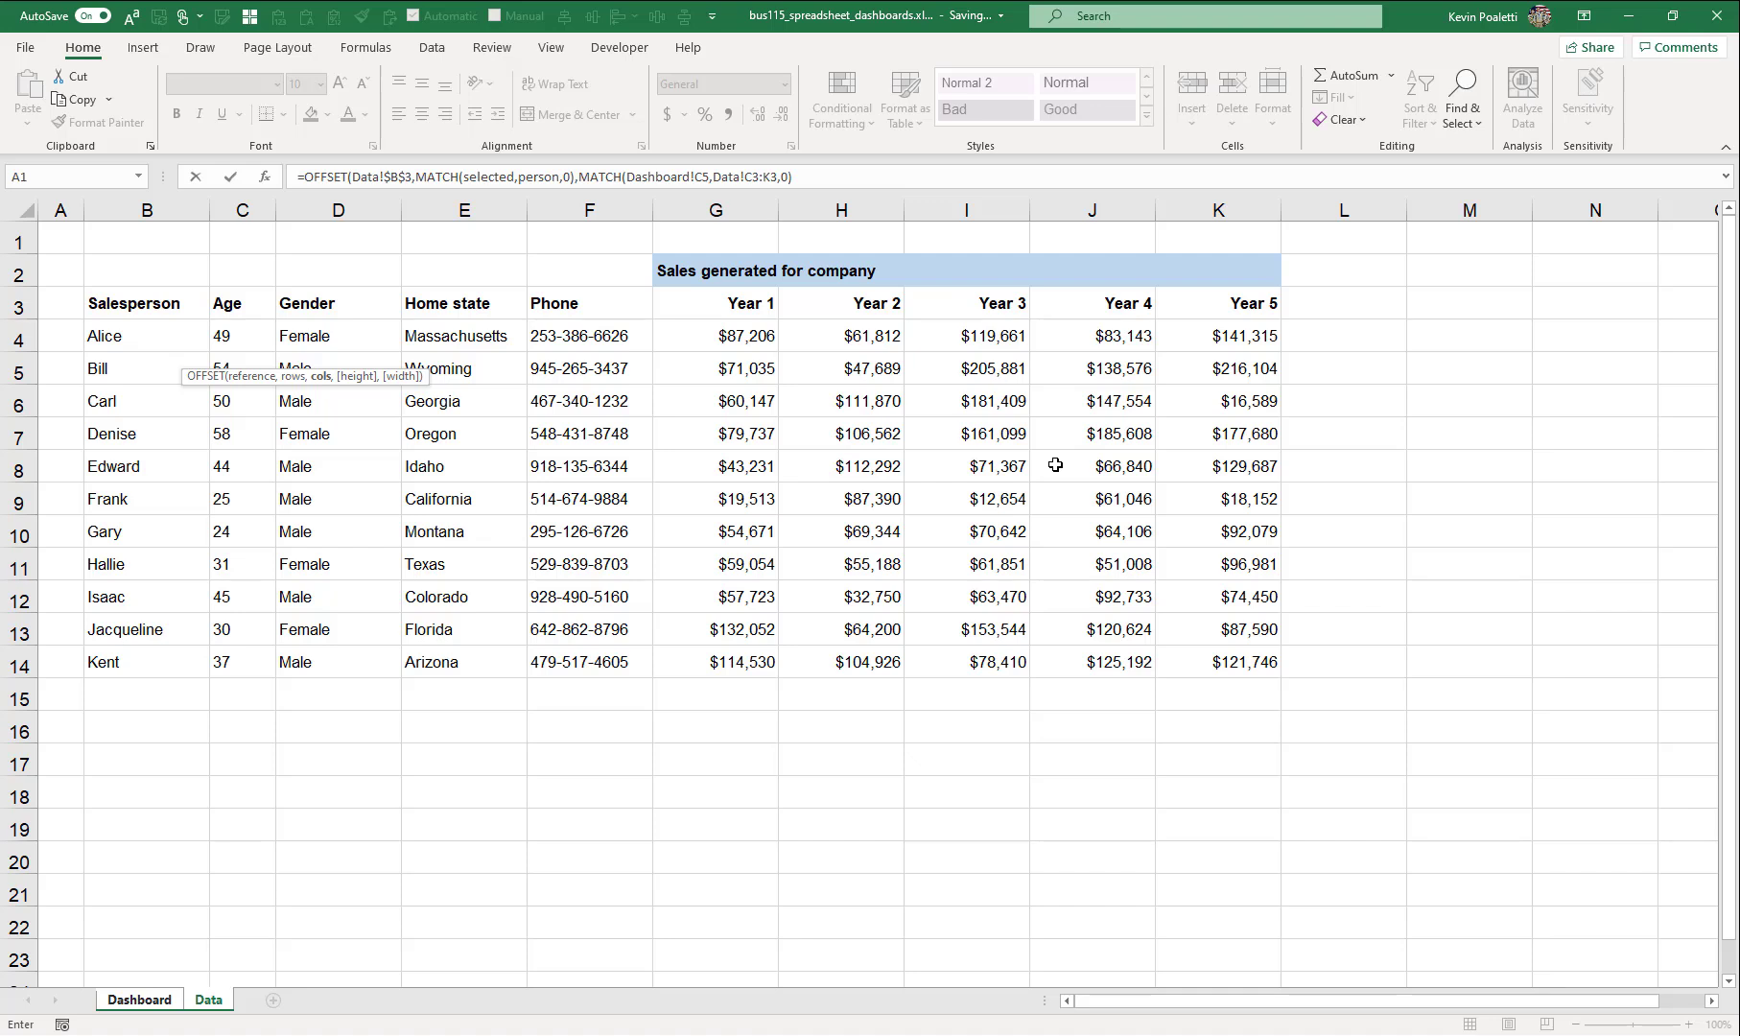
pyautogui.write(')')
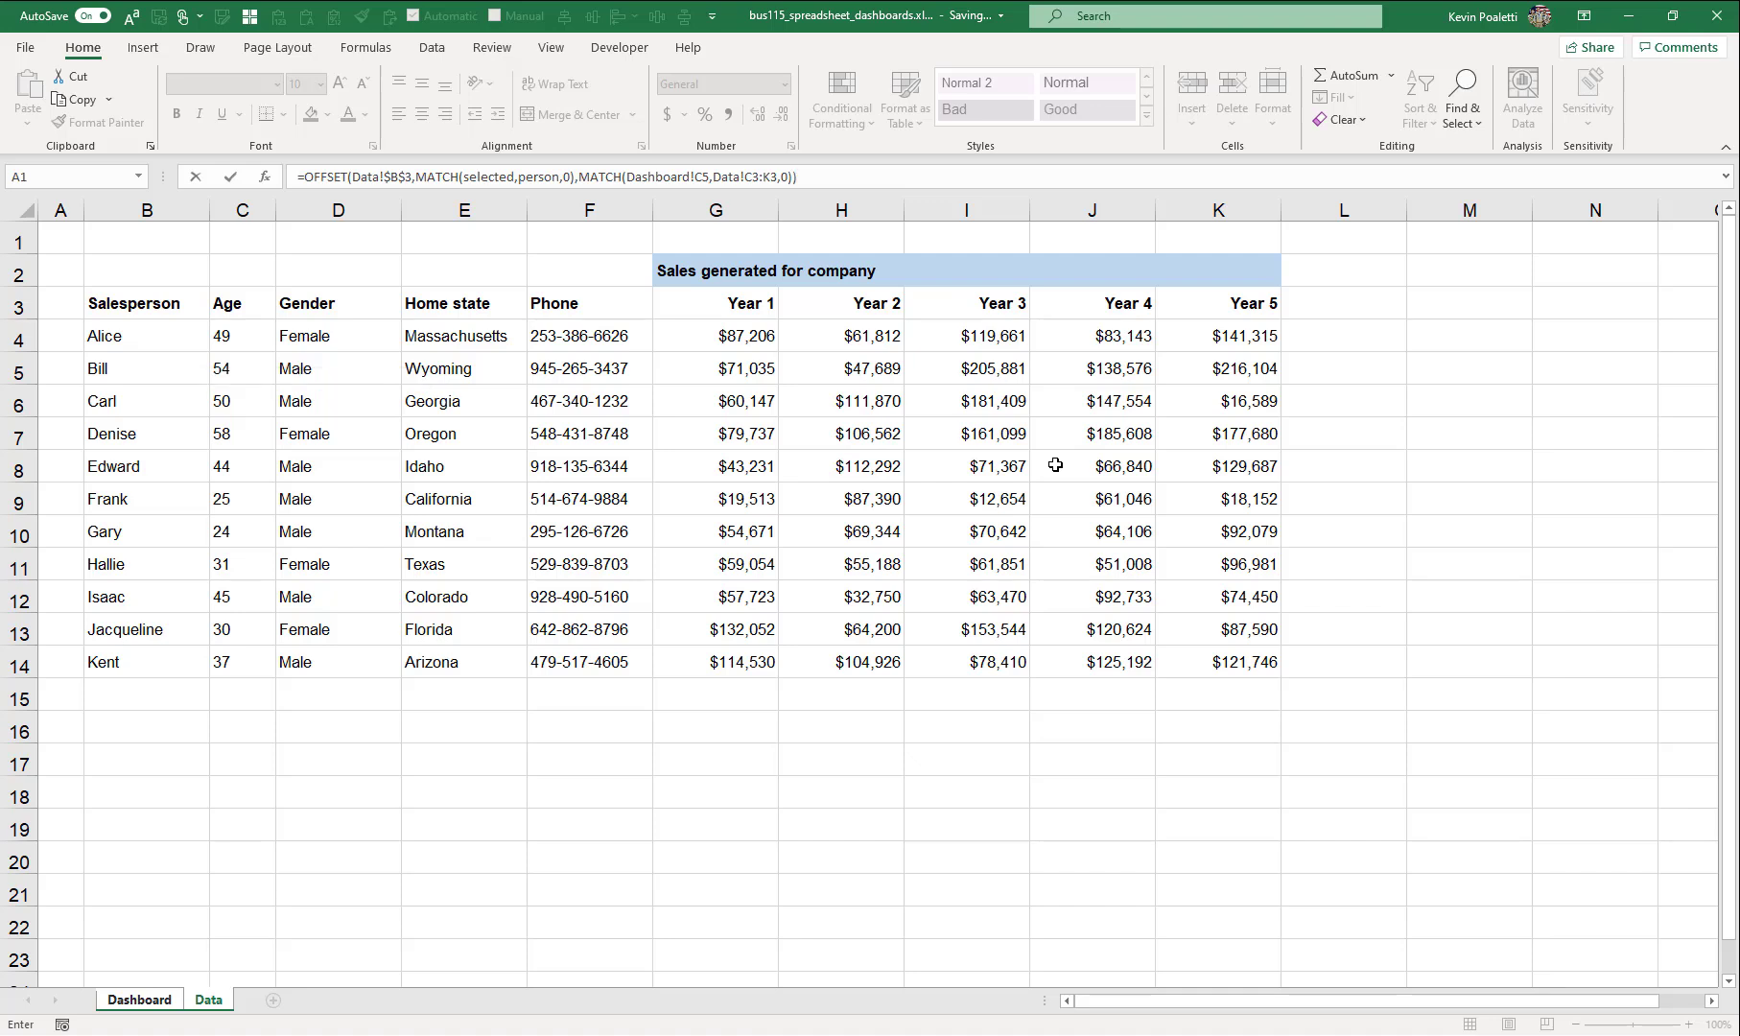
pyautogui.press('Return')
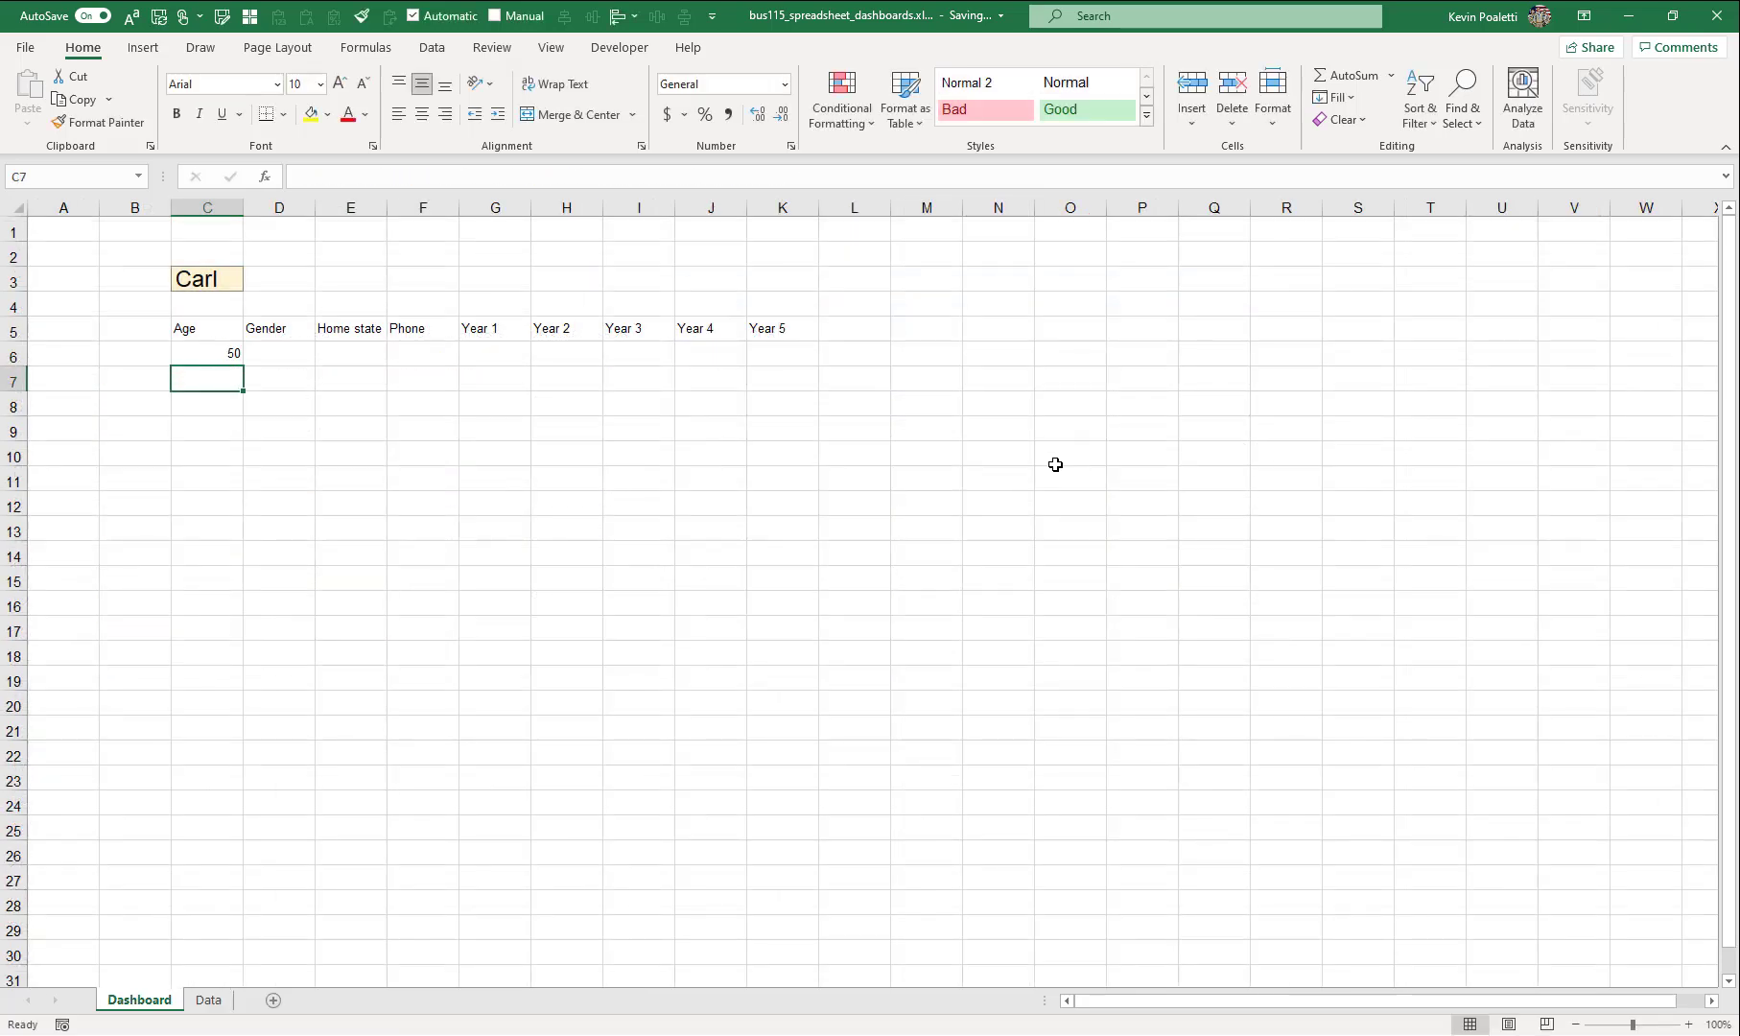
# - Check the age returned in Dashboard cell C6 against the selected salesperson's row on the Data sheet
pyautogui.click(247, 354)
pyautogui.click(233, 353)
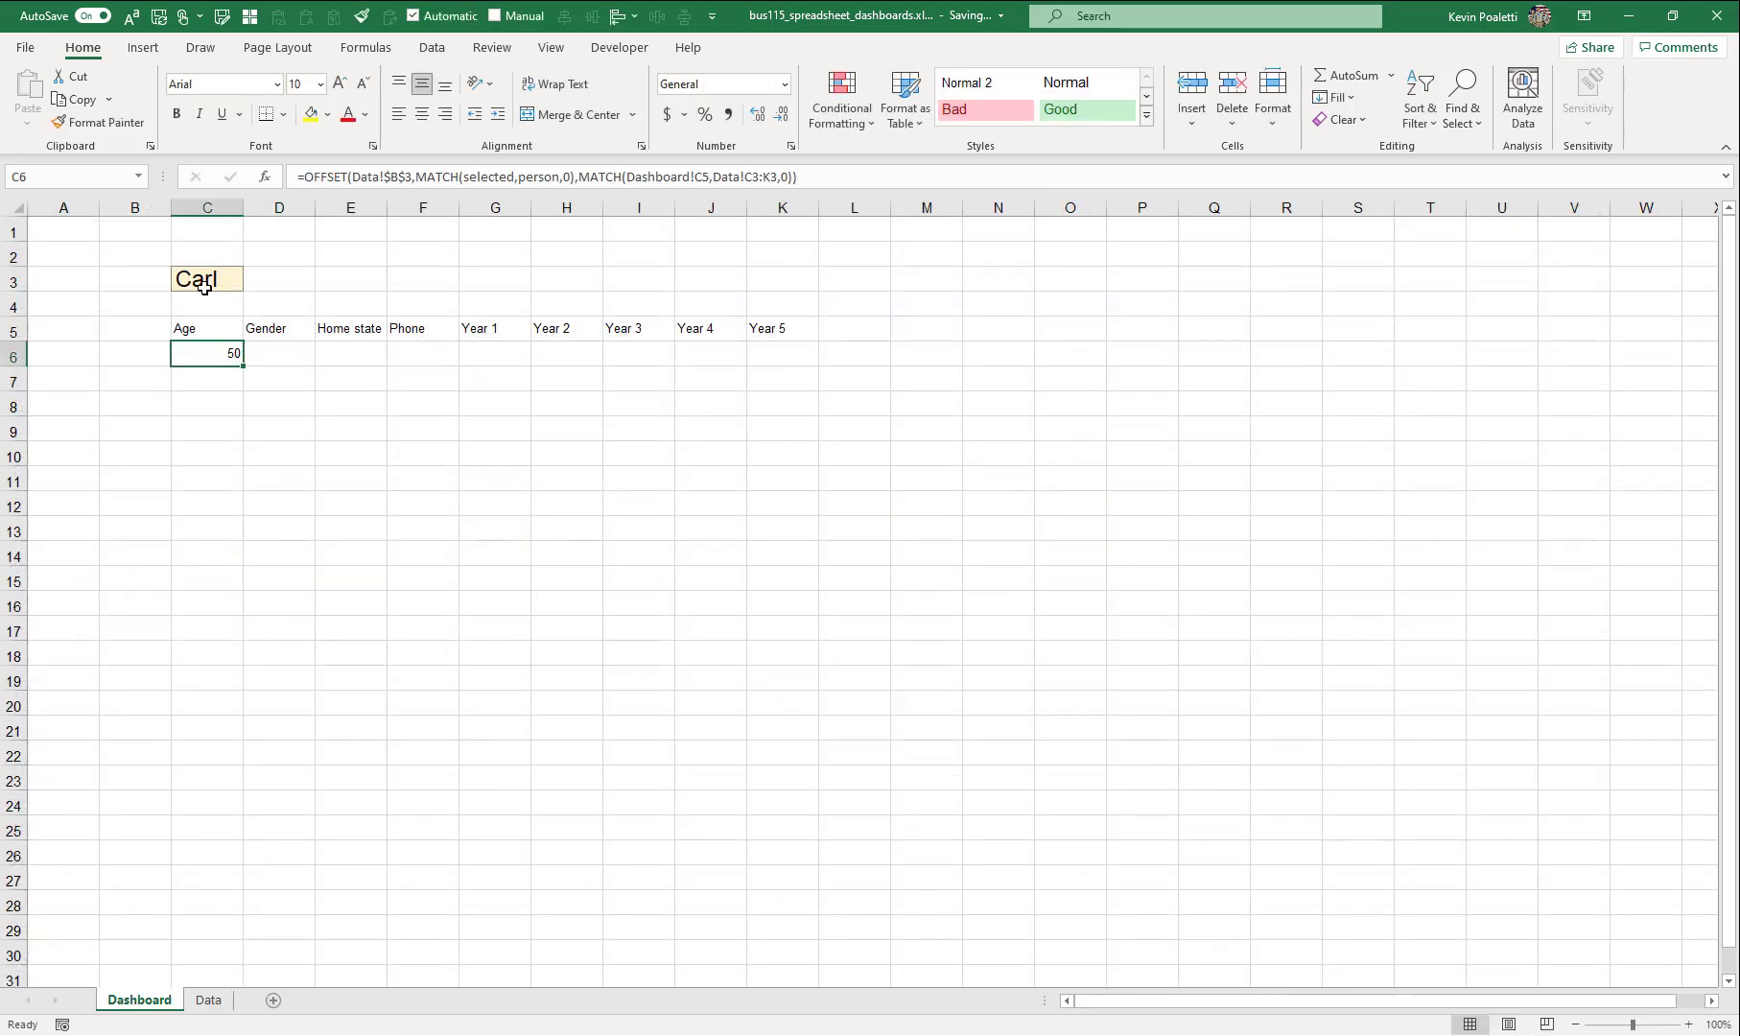
pyautogui.hotkey('ctrl', 'pagedown')
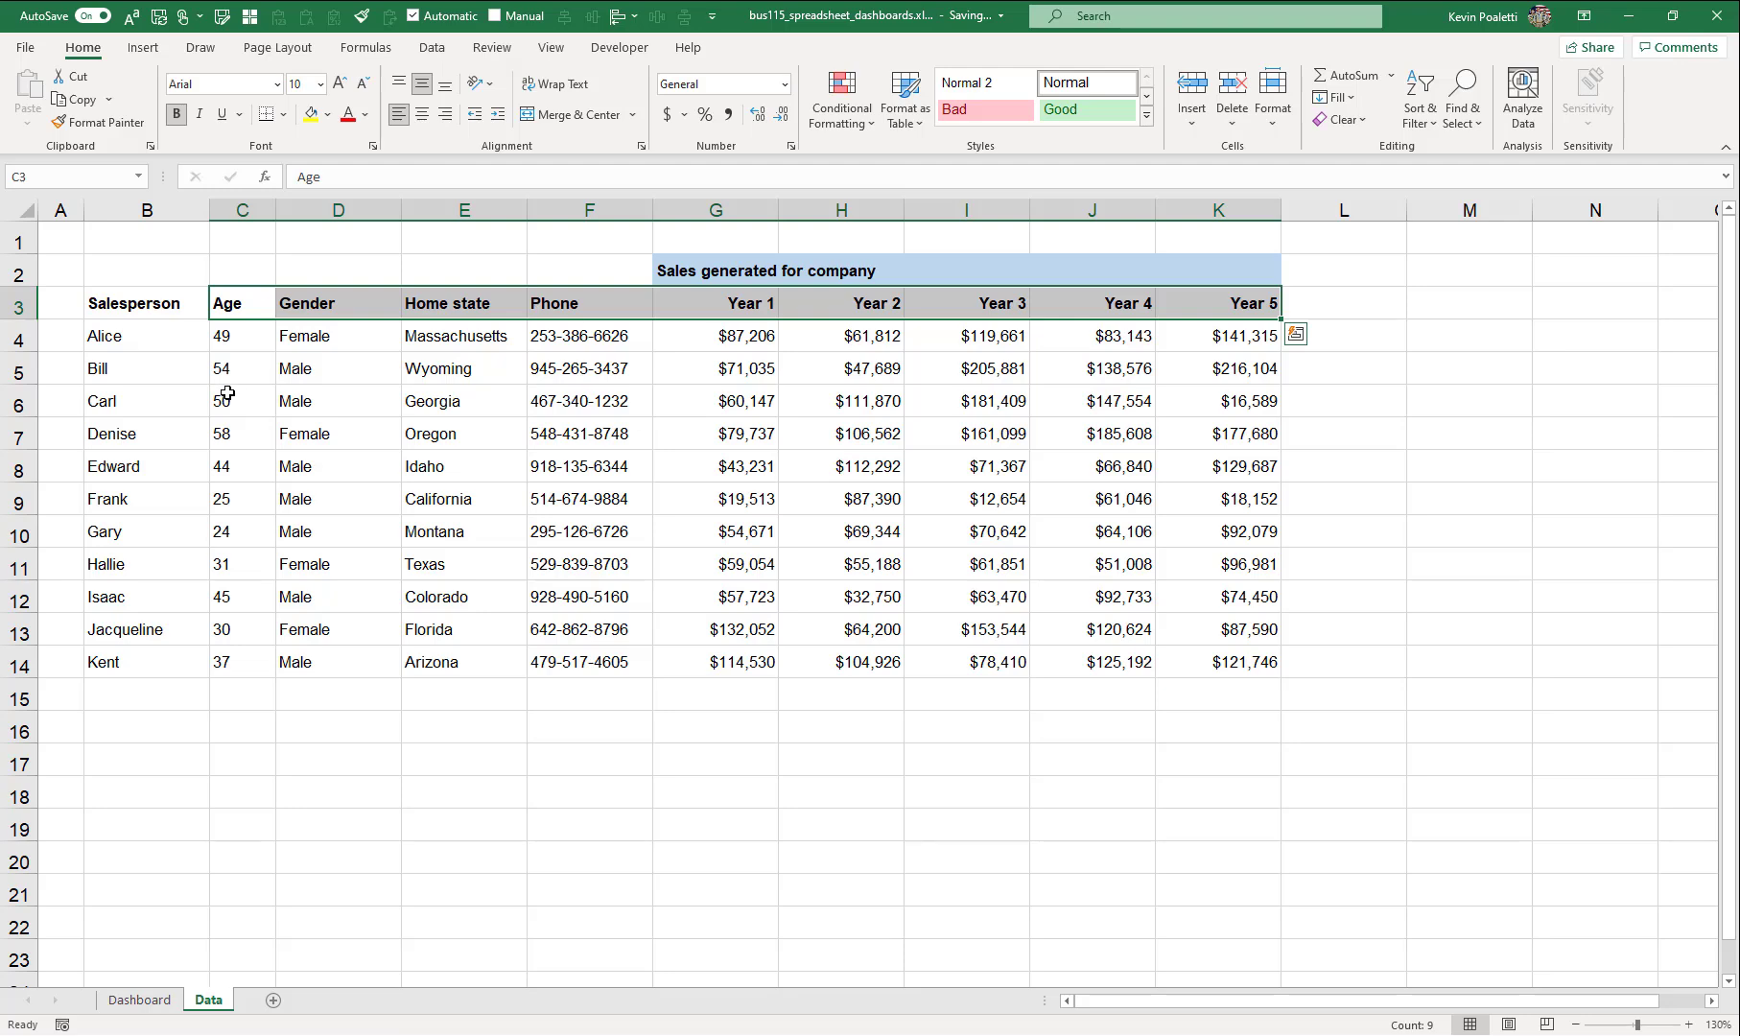
pyautogui.hotkey('ctrl', 'pageup')
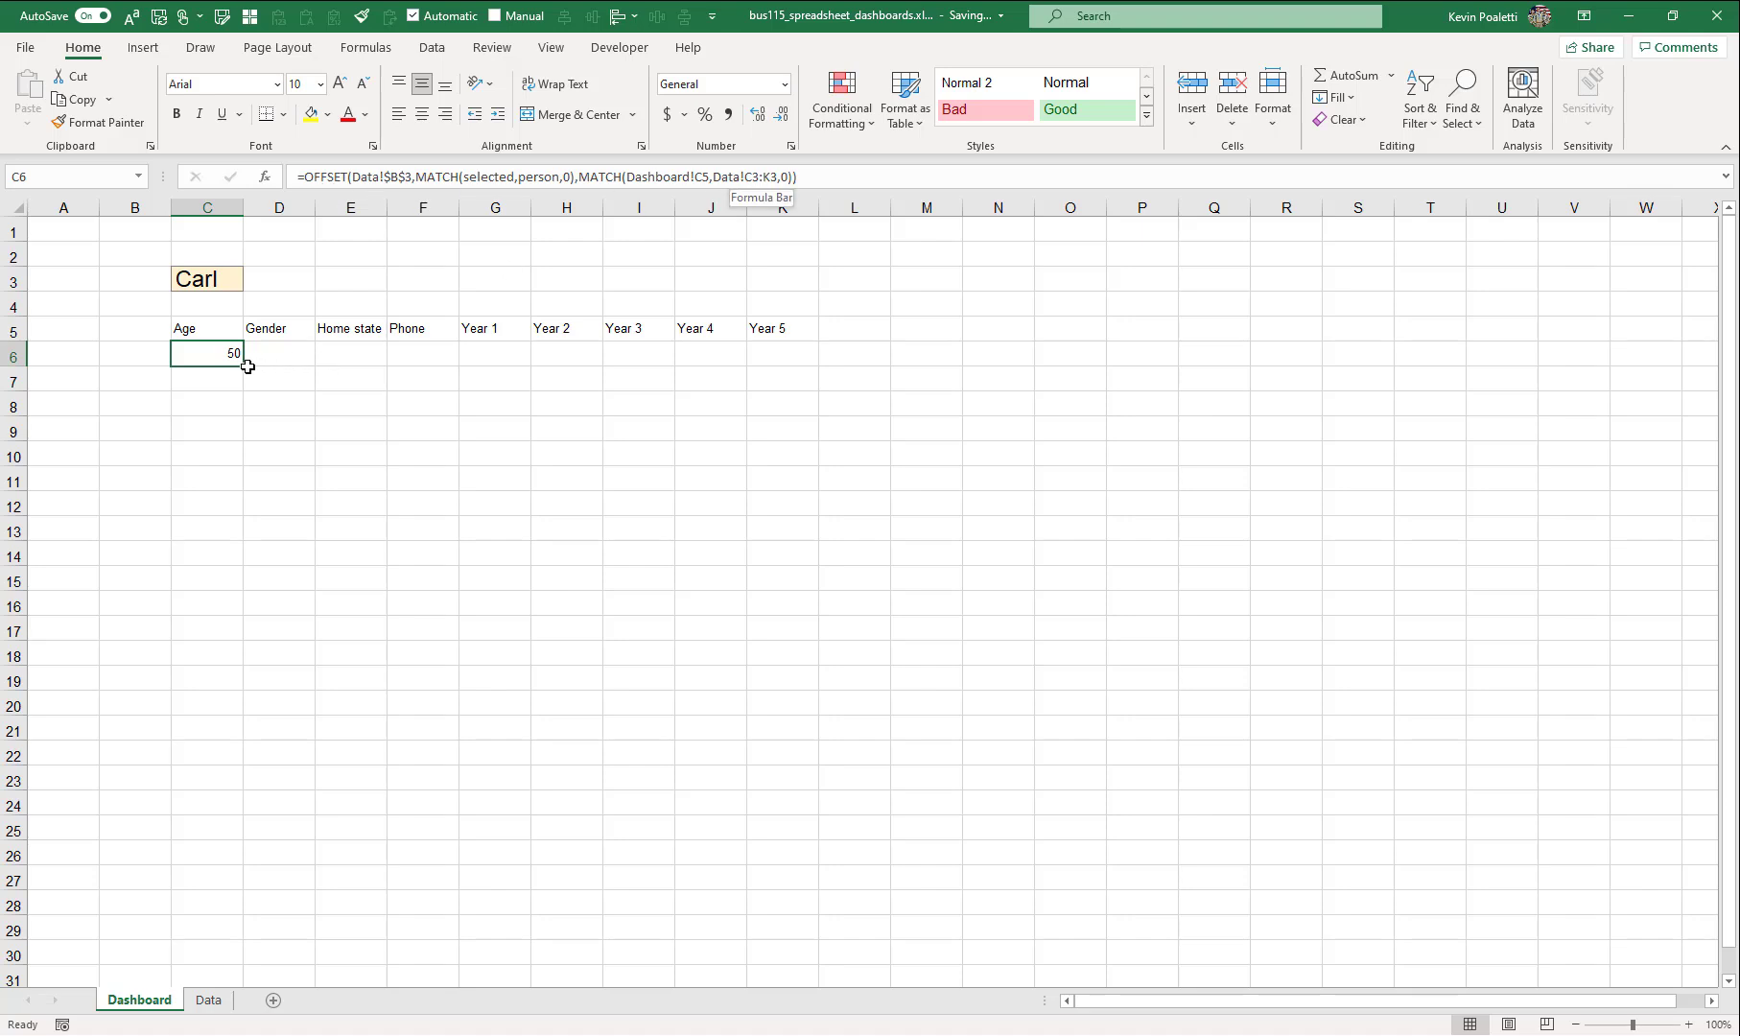
# - Try filling the C6 formula across to K6 and inspect the references in the copy in D6
pyautogui.moveTo(246, 365); pyautogui.dragTo(792, 361)
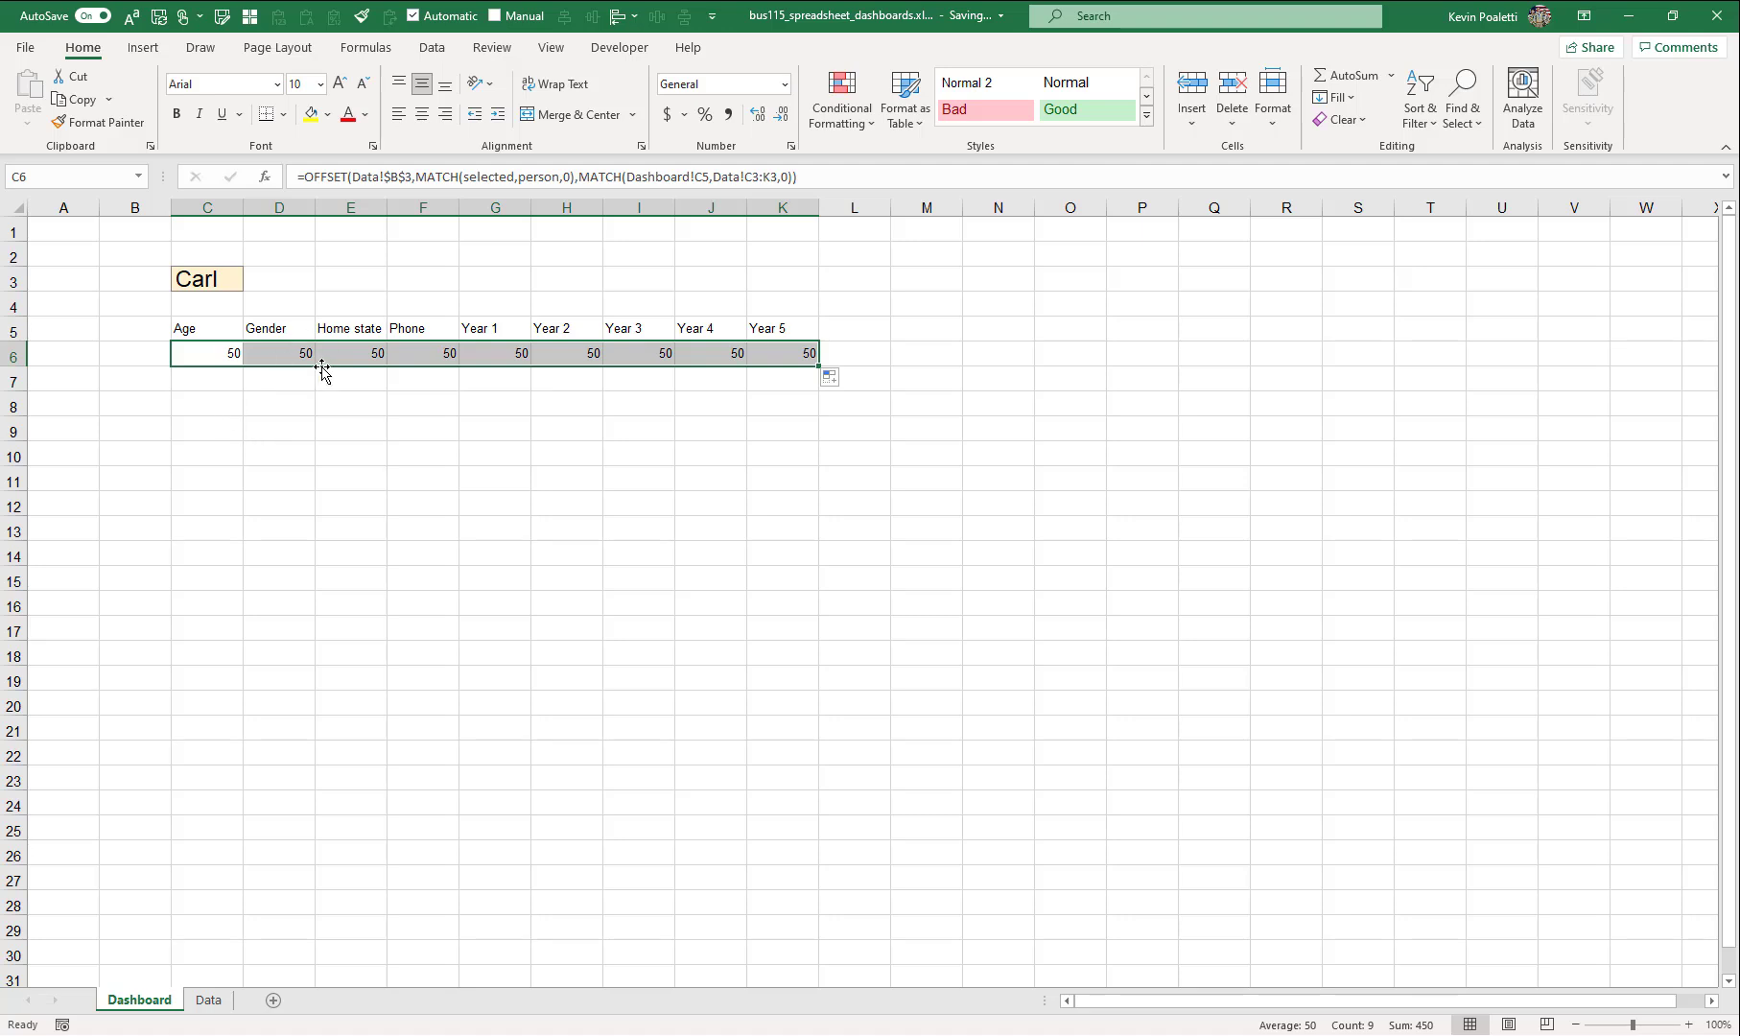
pyautogui.click(305, 351)
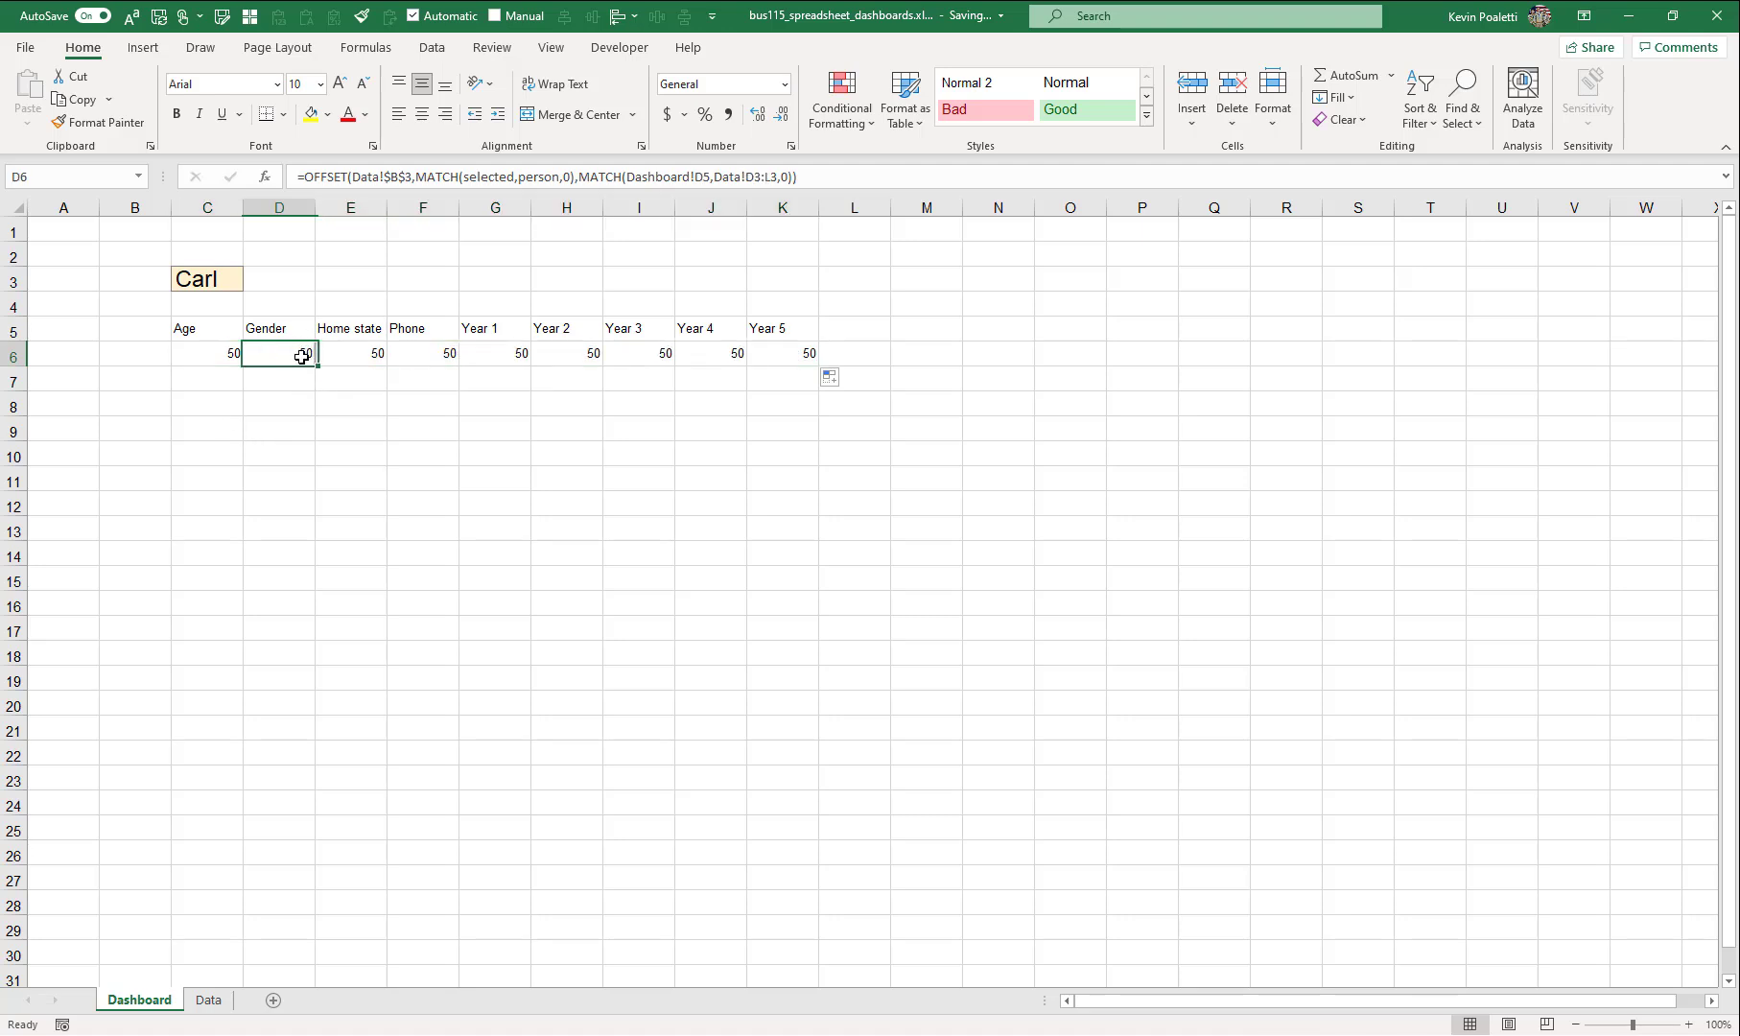
pyautogui.click(848, 177)
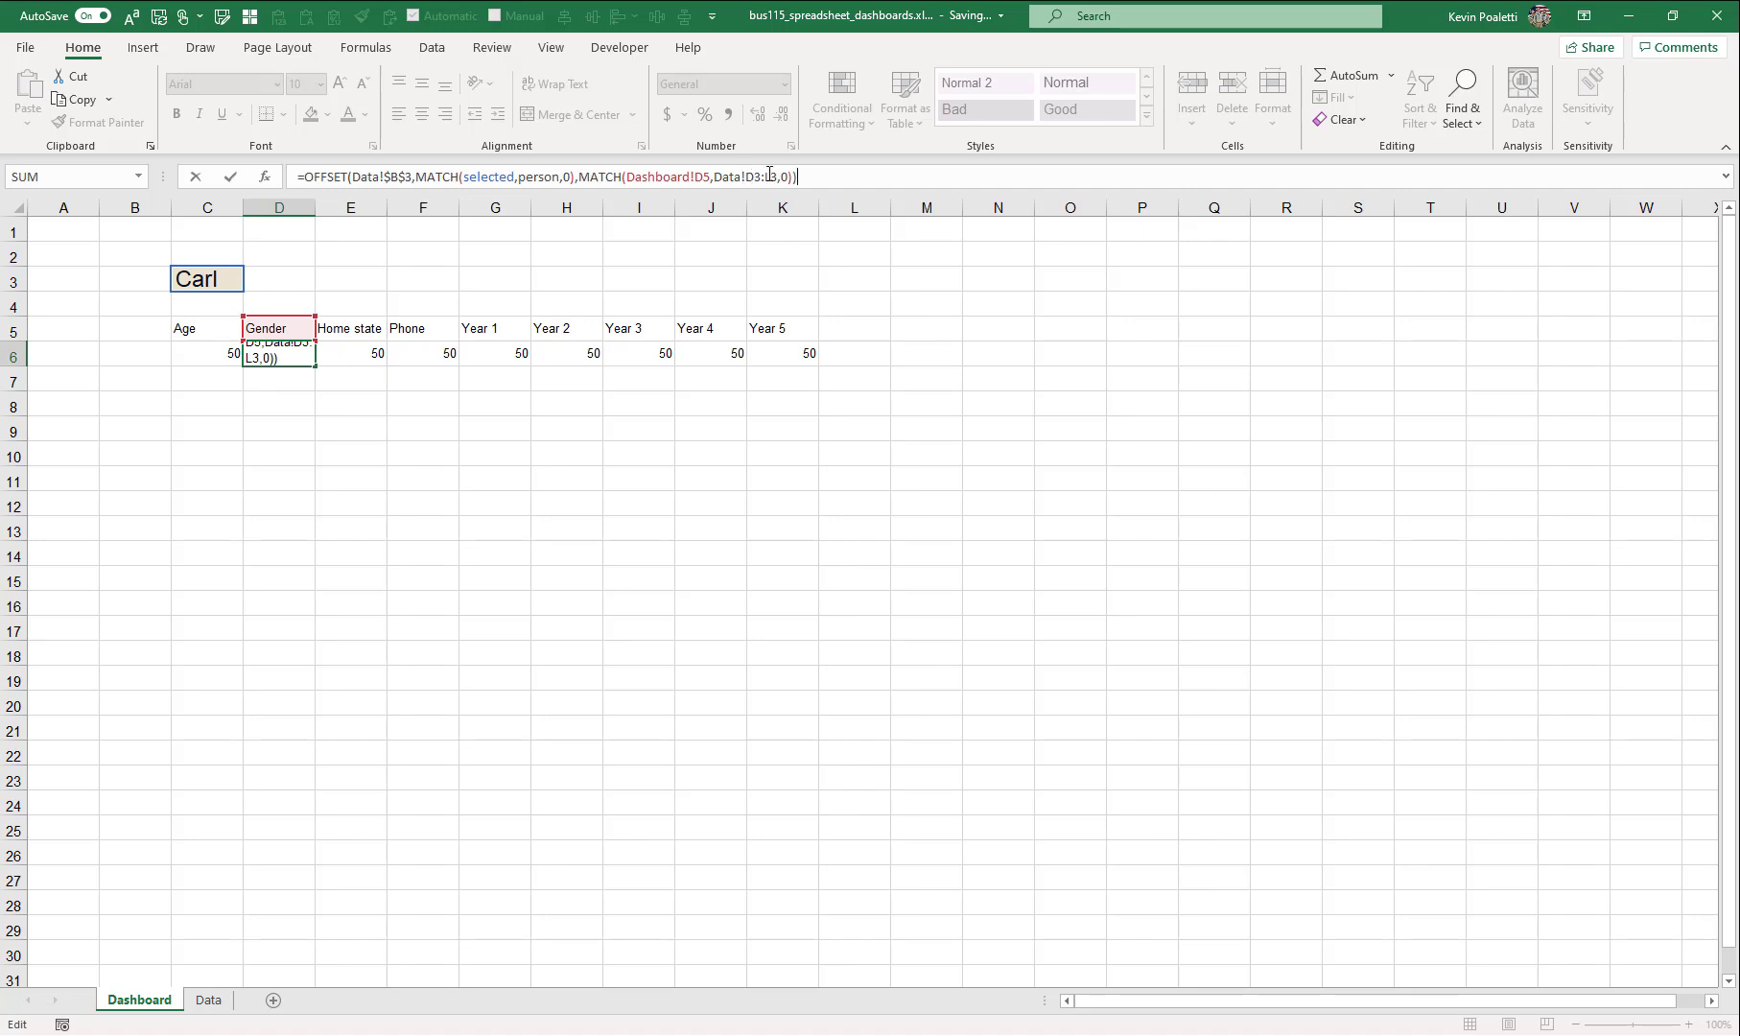
# - Make the header lookup range absolute as Data!$C$3:$K$3 in the C6 formula and fill it across to K6
pyautogui.click(230, 353)
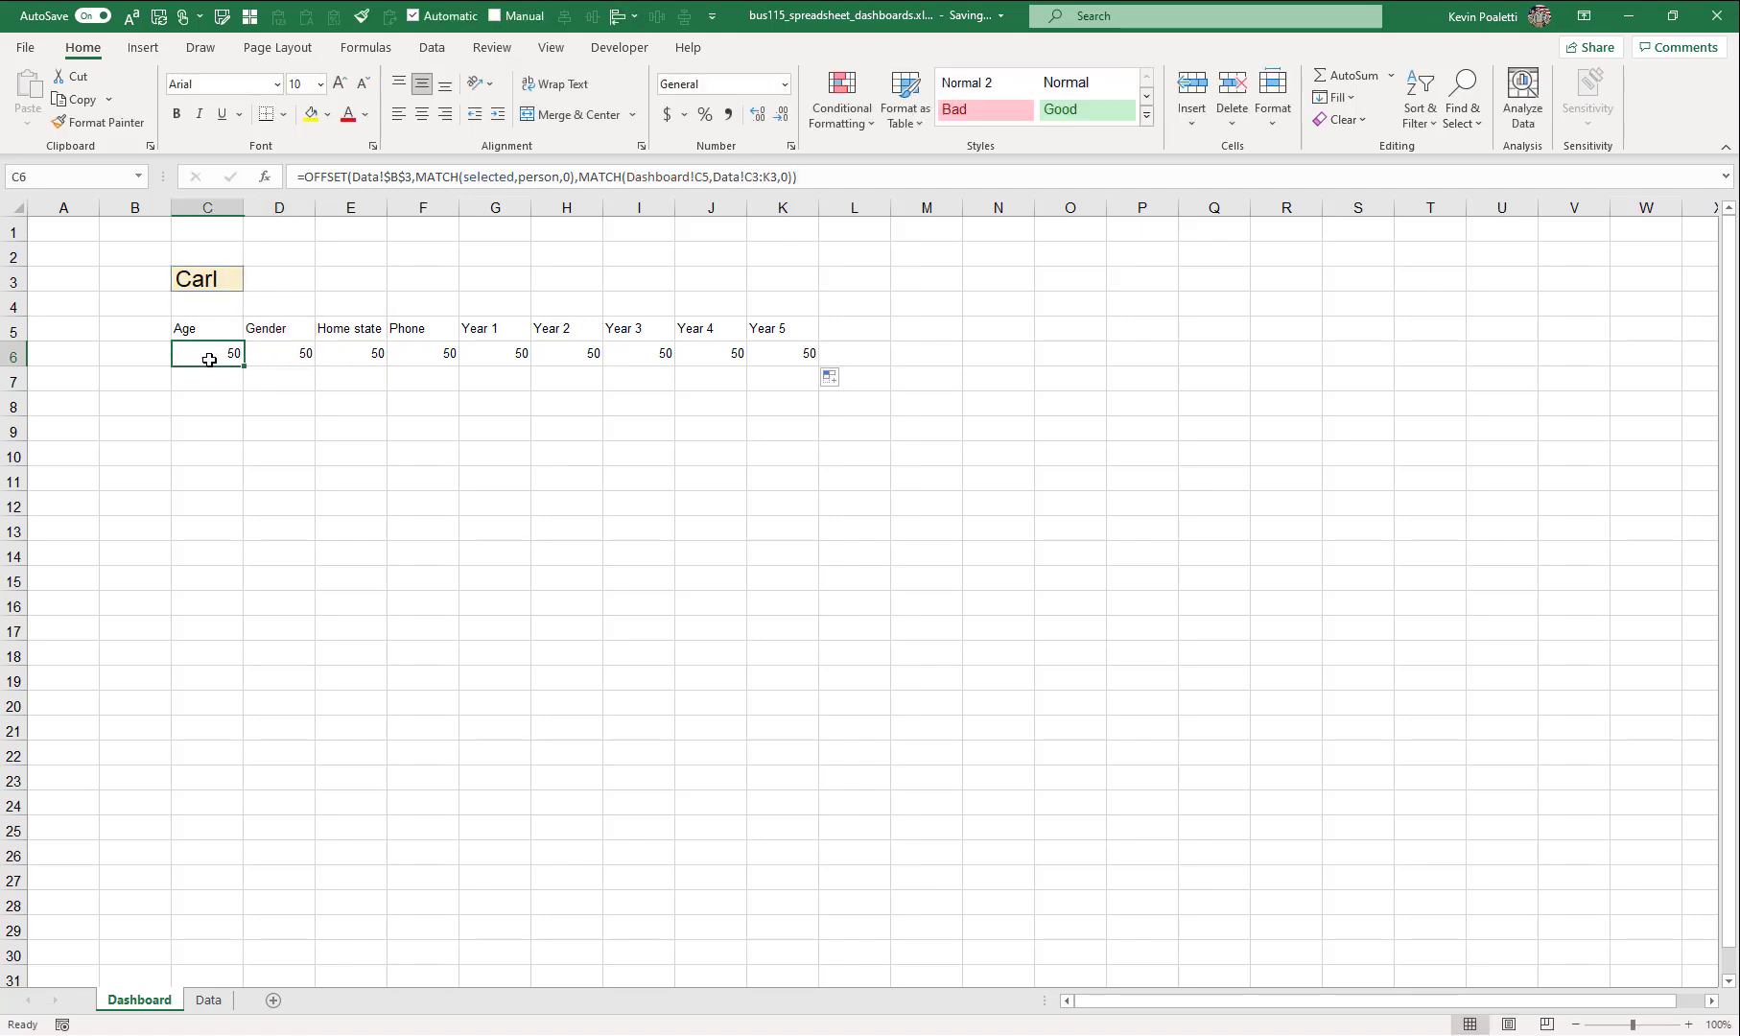
pyautogui.click(690, 178)
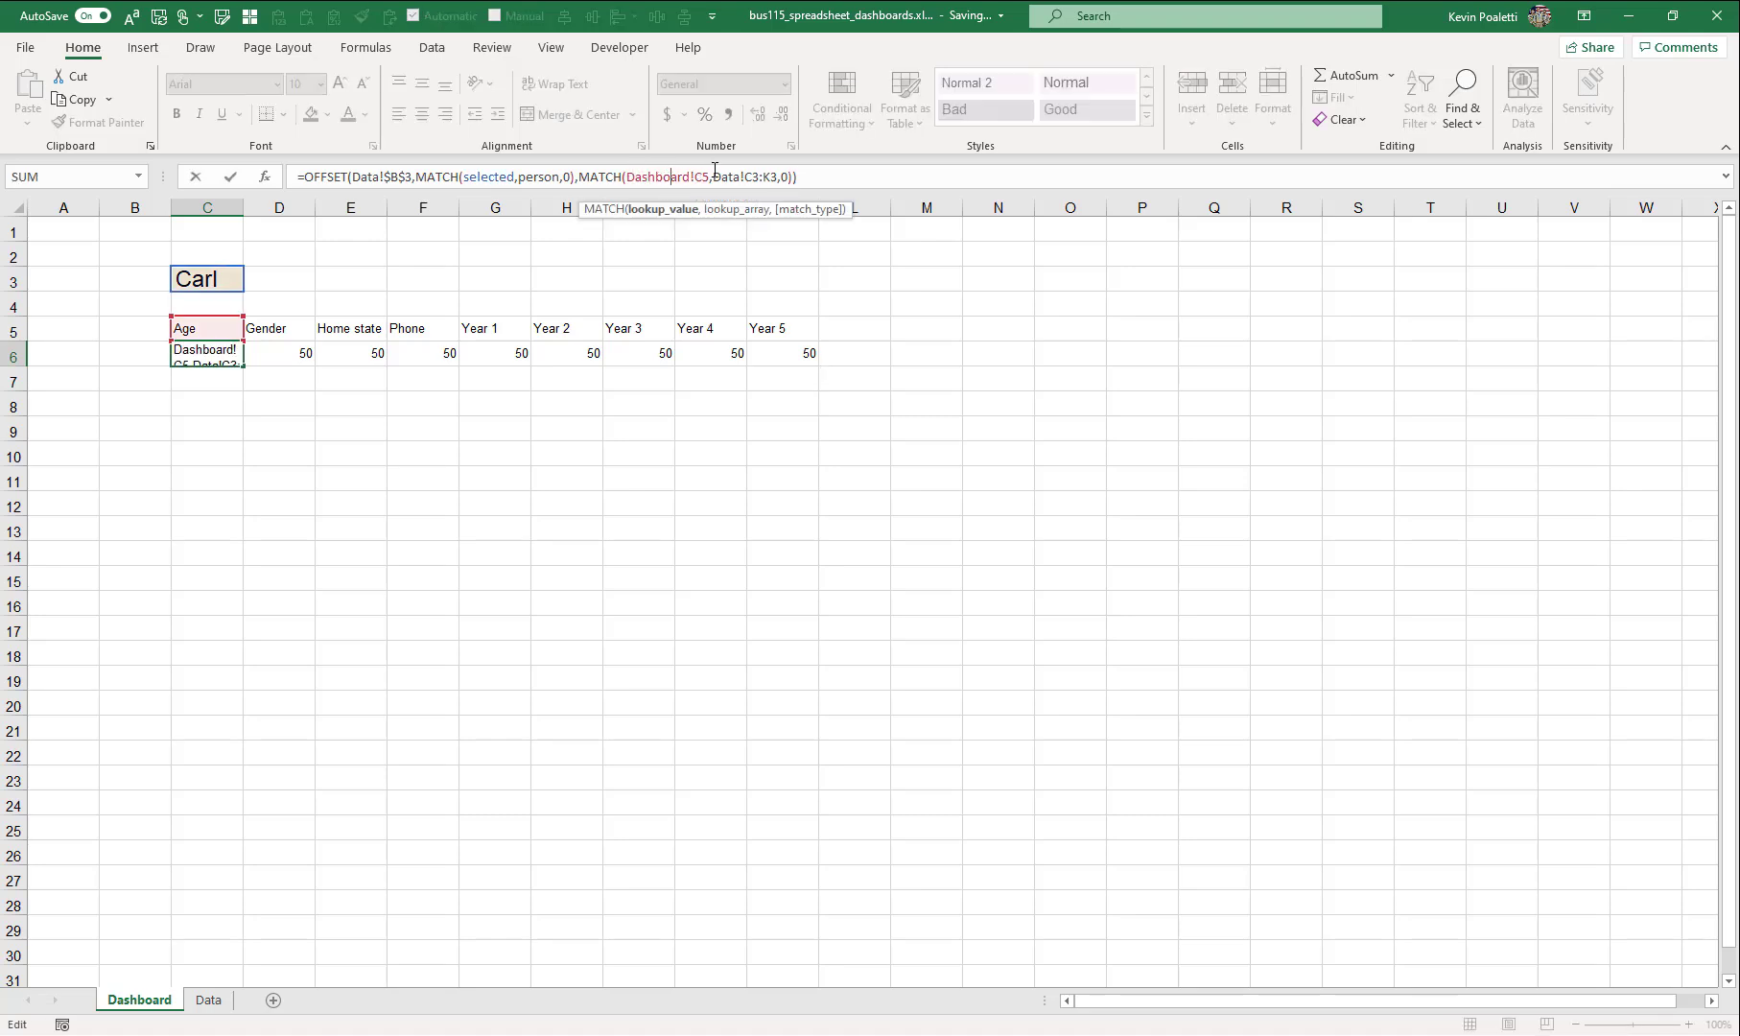
pyautogui.click(753, 177)
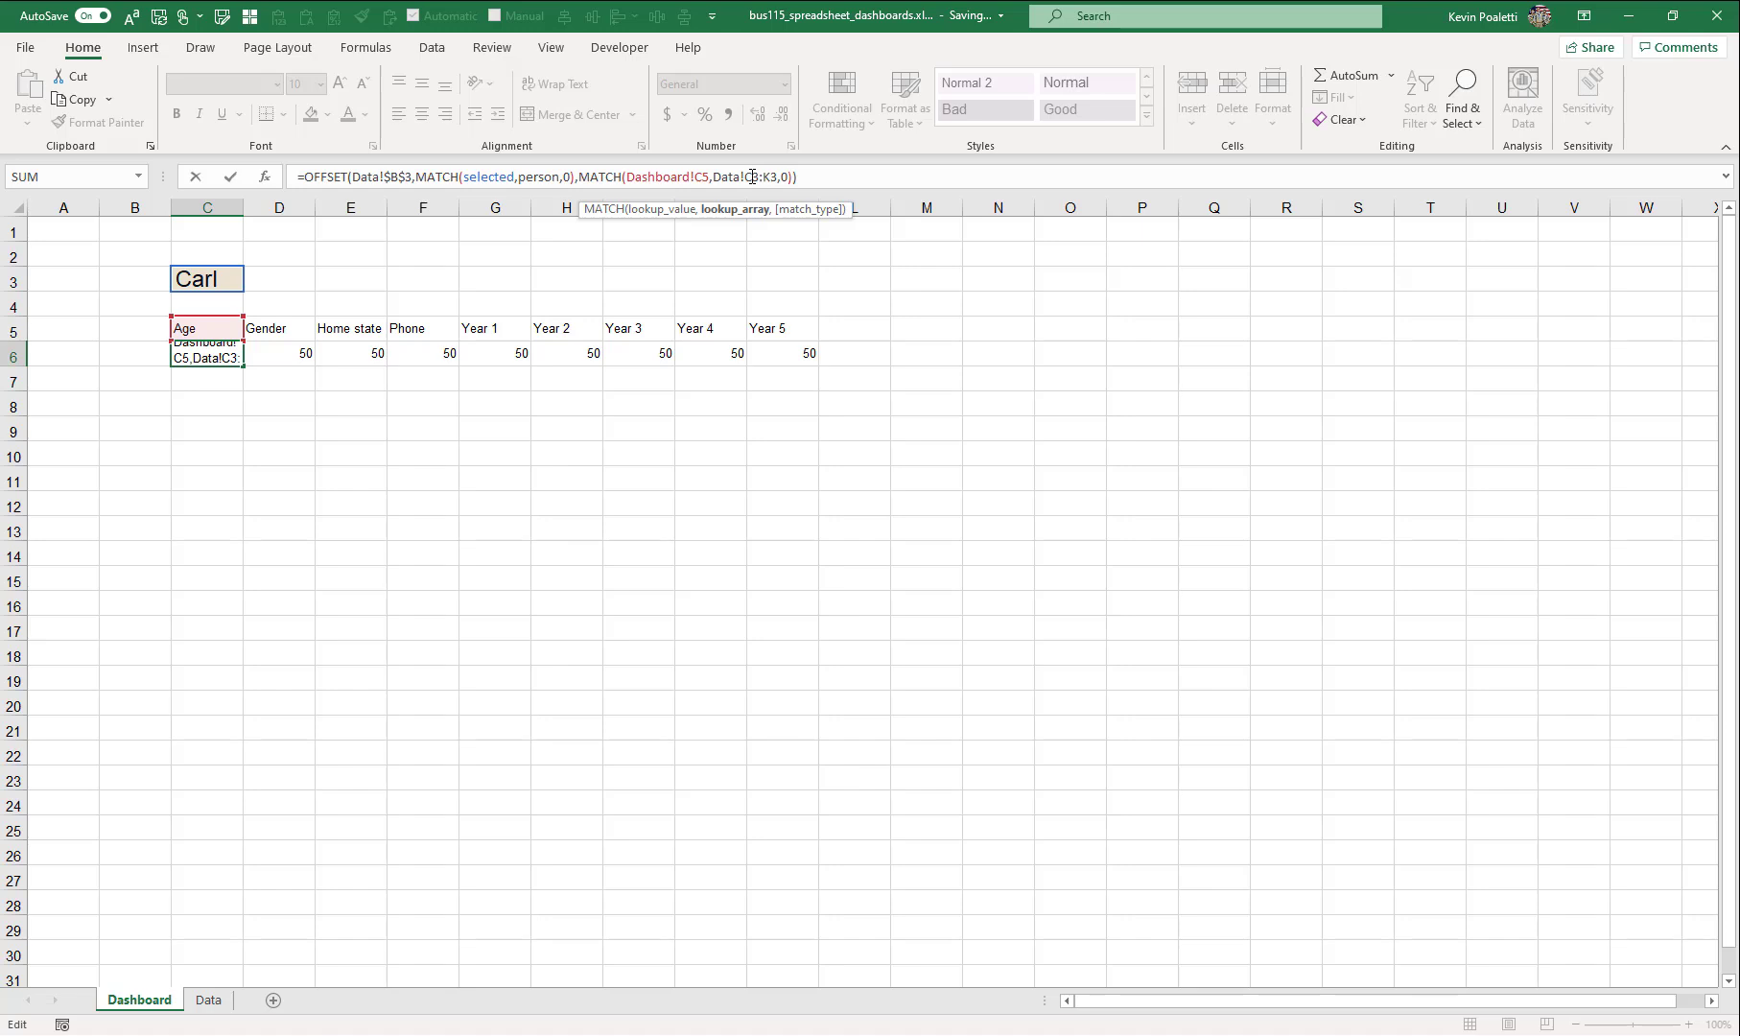
pyautogui.press('F4')
pyautogui.click(779, 177)
pyautogui.press('F4')
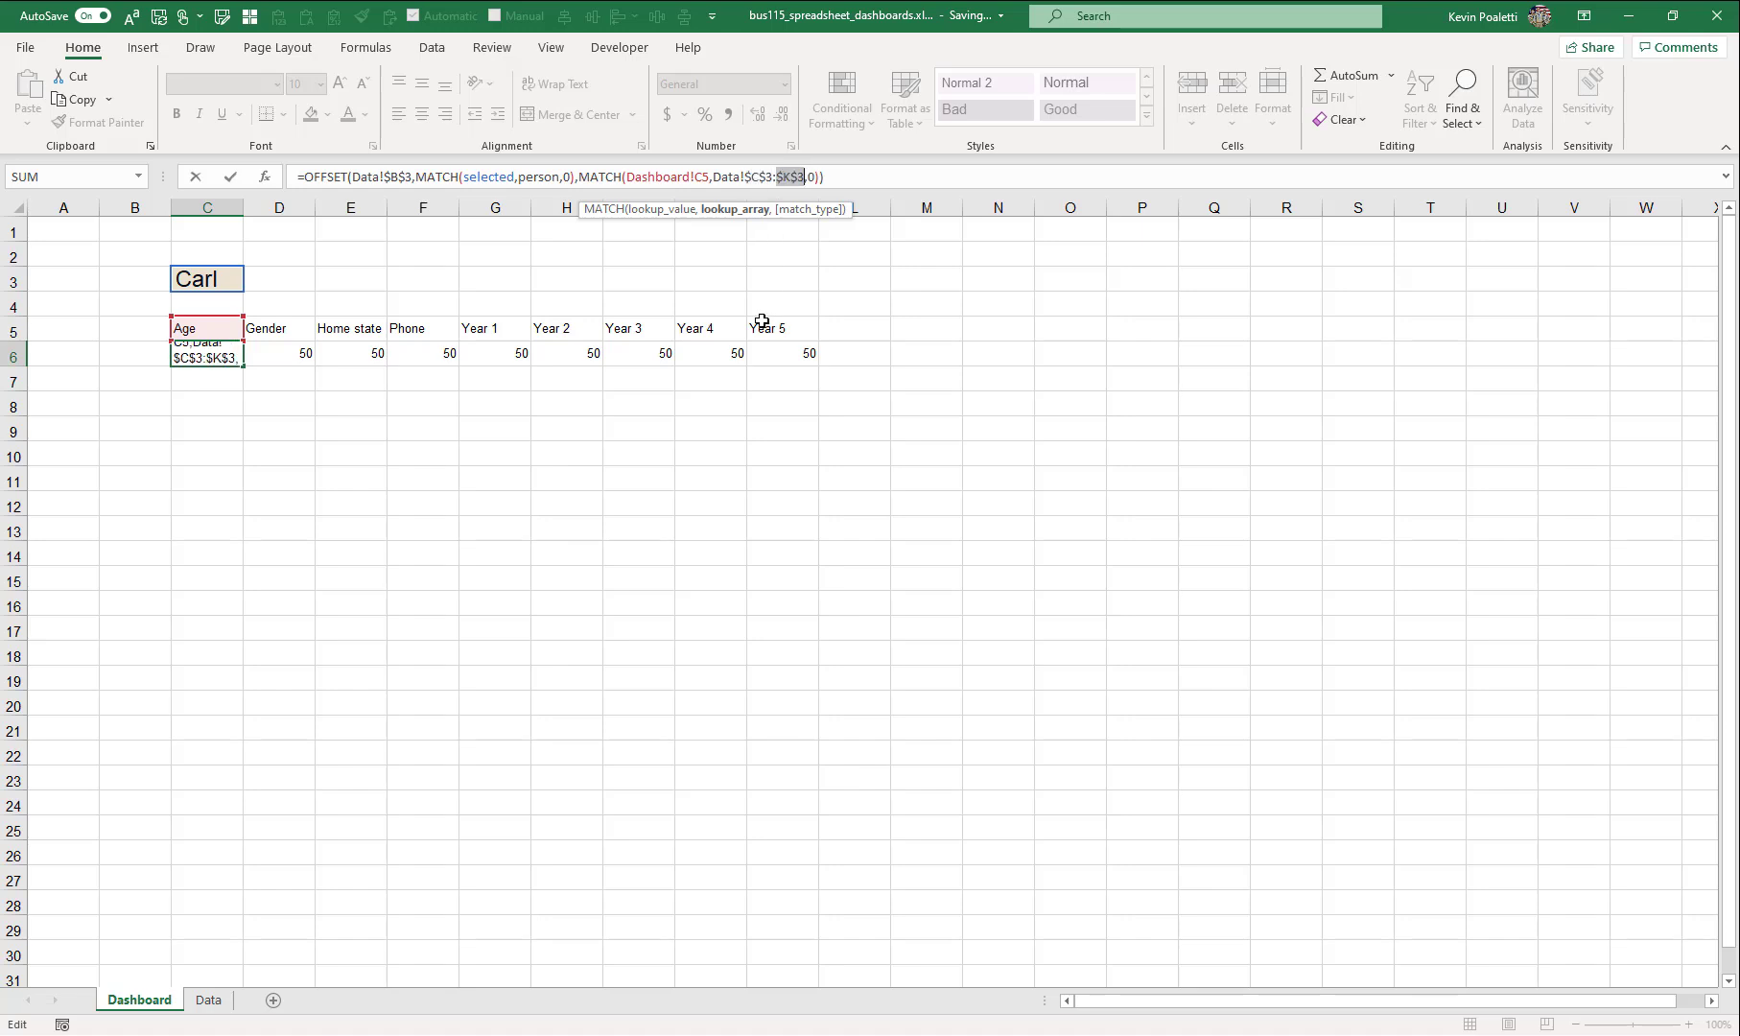
pyautogui.press('Return')
pyautogui.click(239, 354)
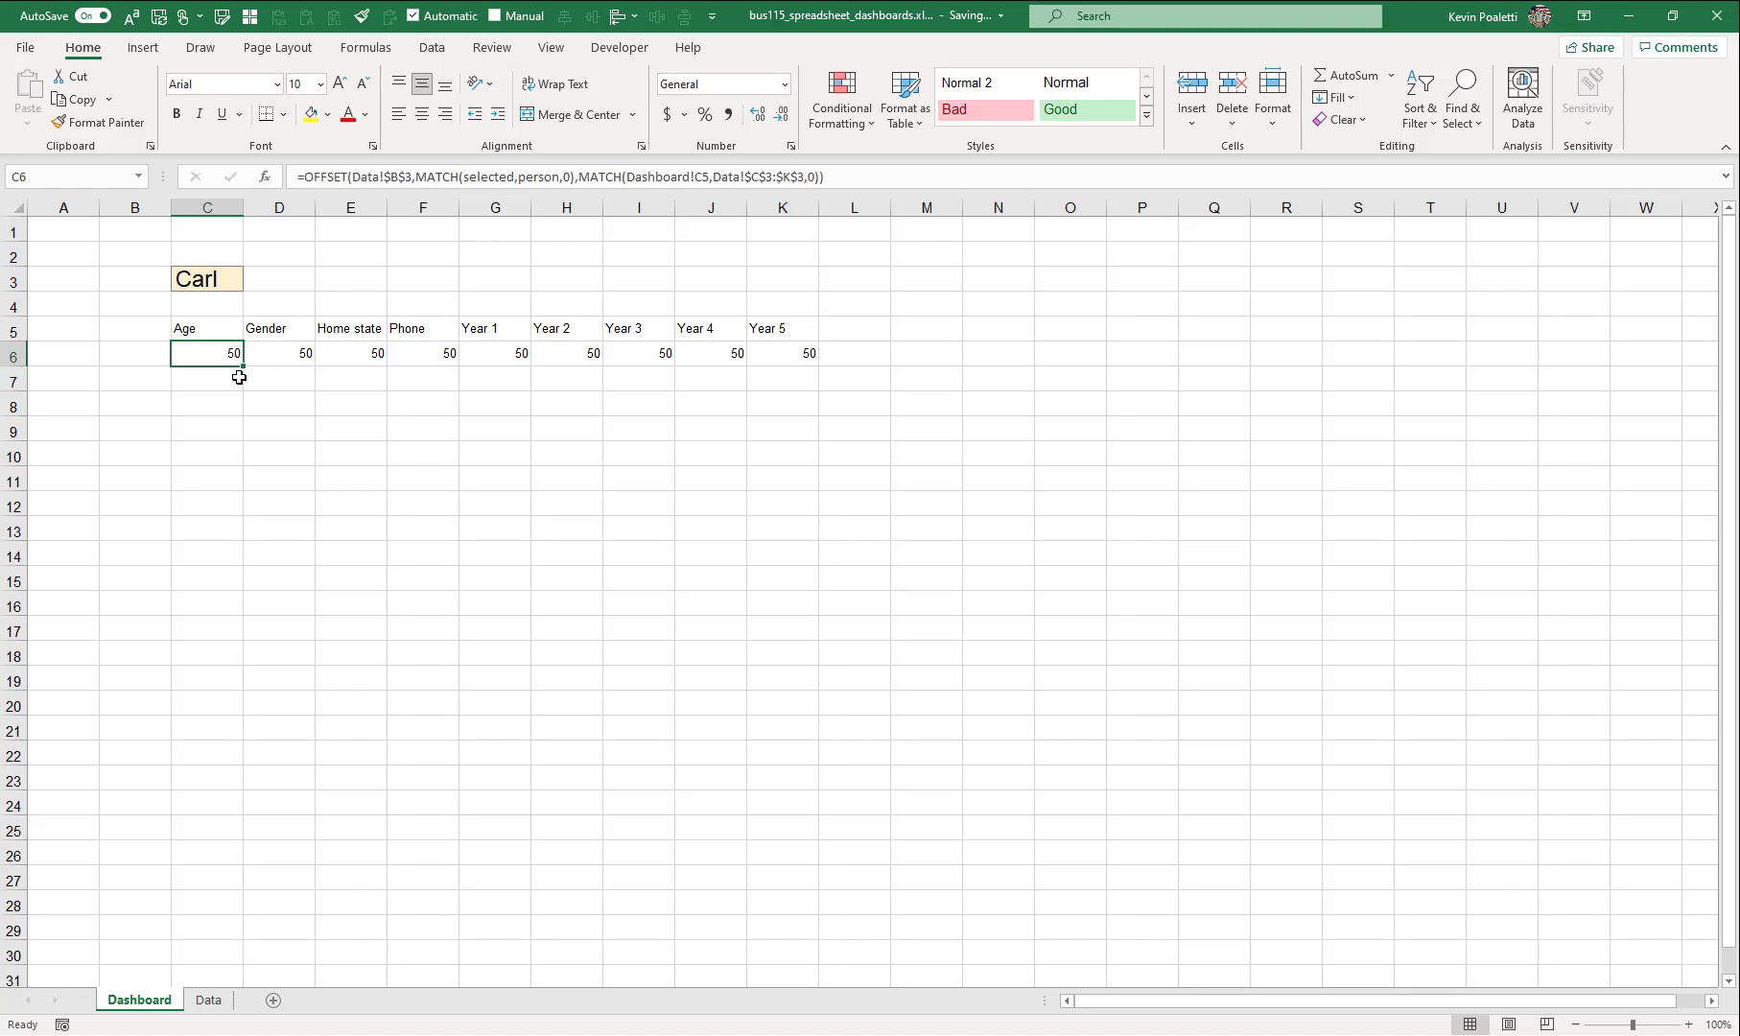
pyautogui.moveTo(242, 366); pyautogui.dragTo(820, 367)
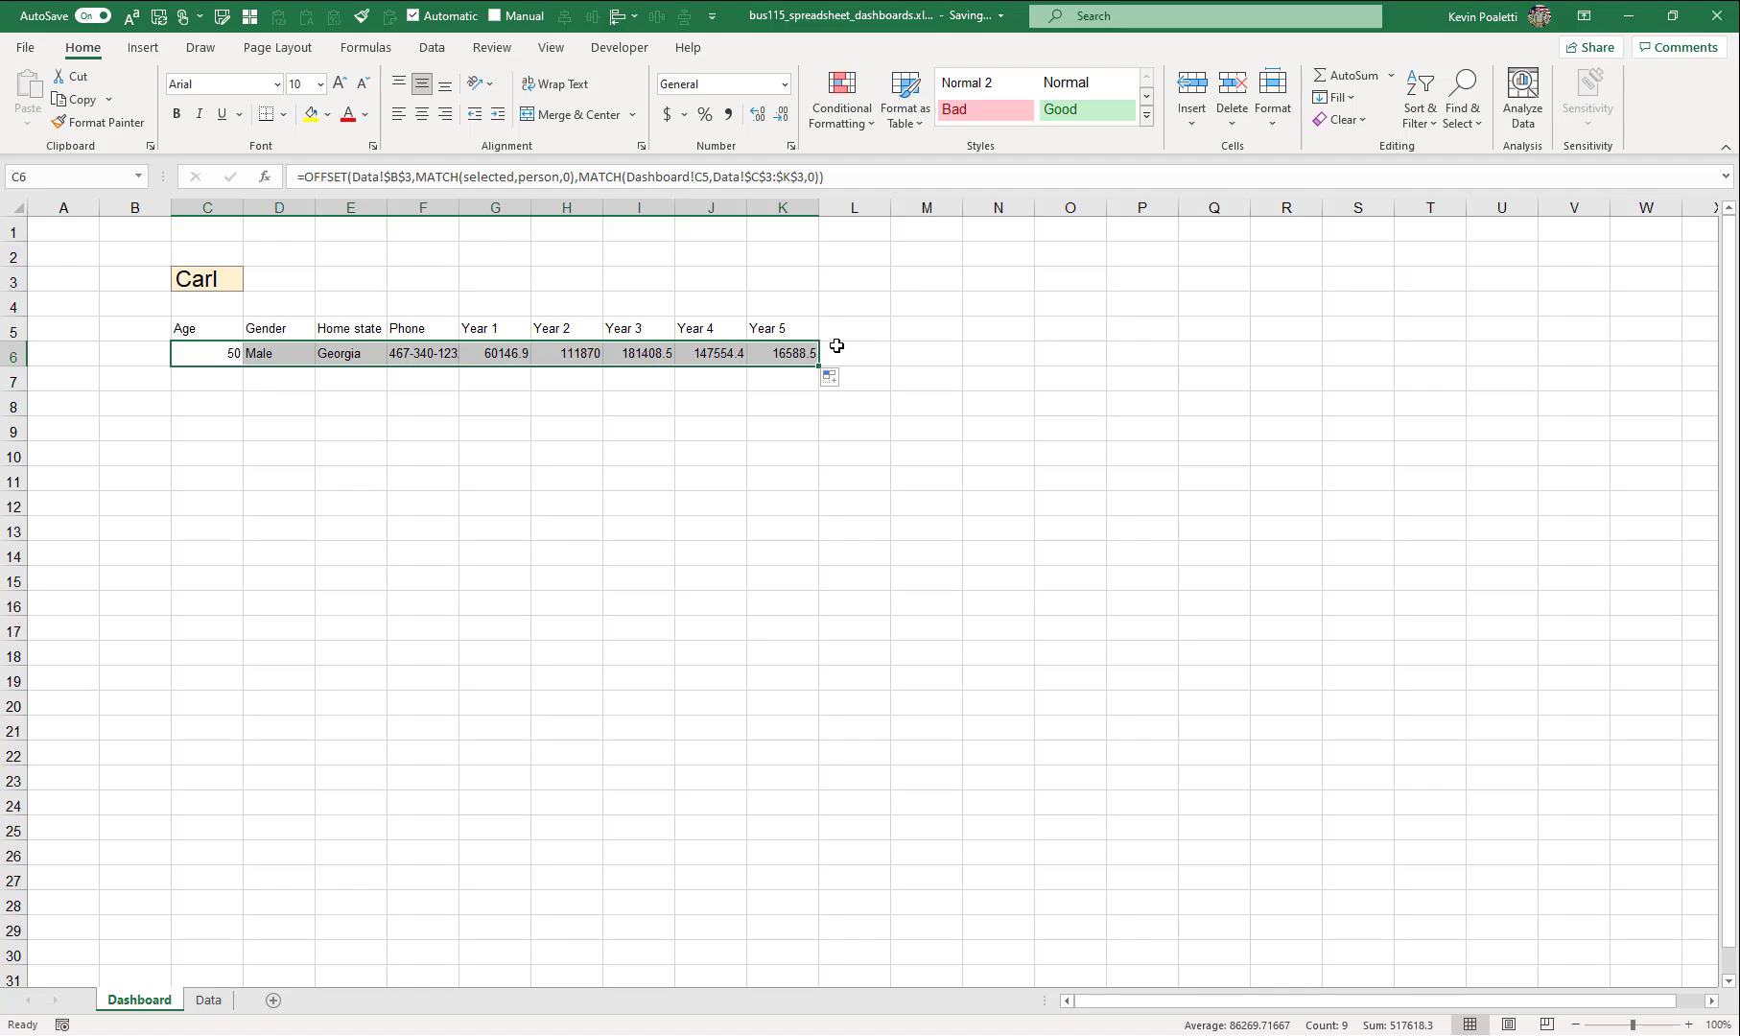
# - Copy the currency formatting of Data cell G4 onto the Year 1 to Year 5 results in Dashboard cells G6:K6
pyautogui.click(209, 1000)
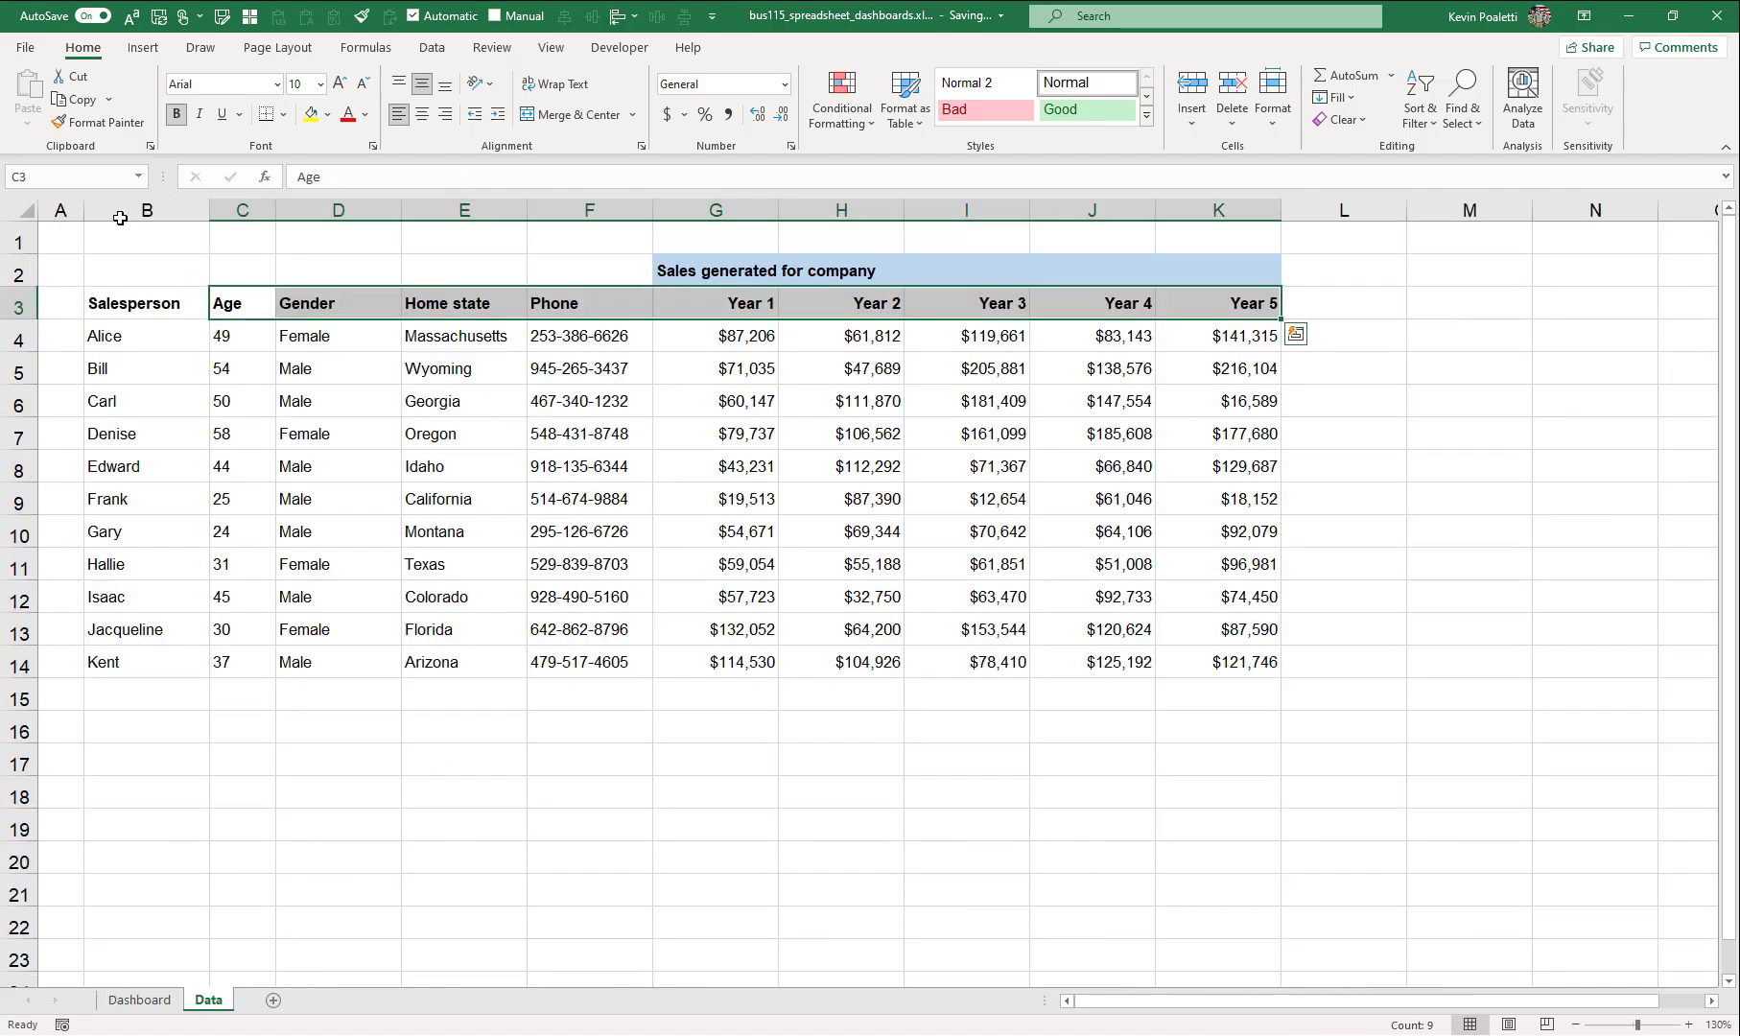
pyautogui.click(760, 335)
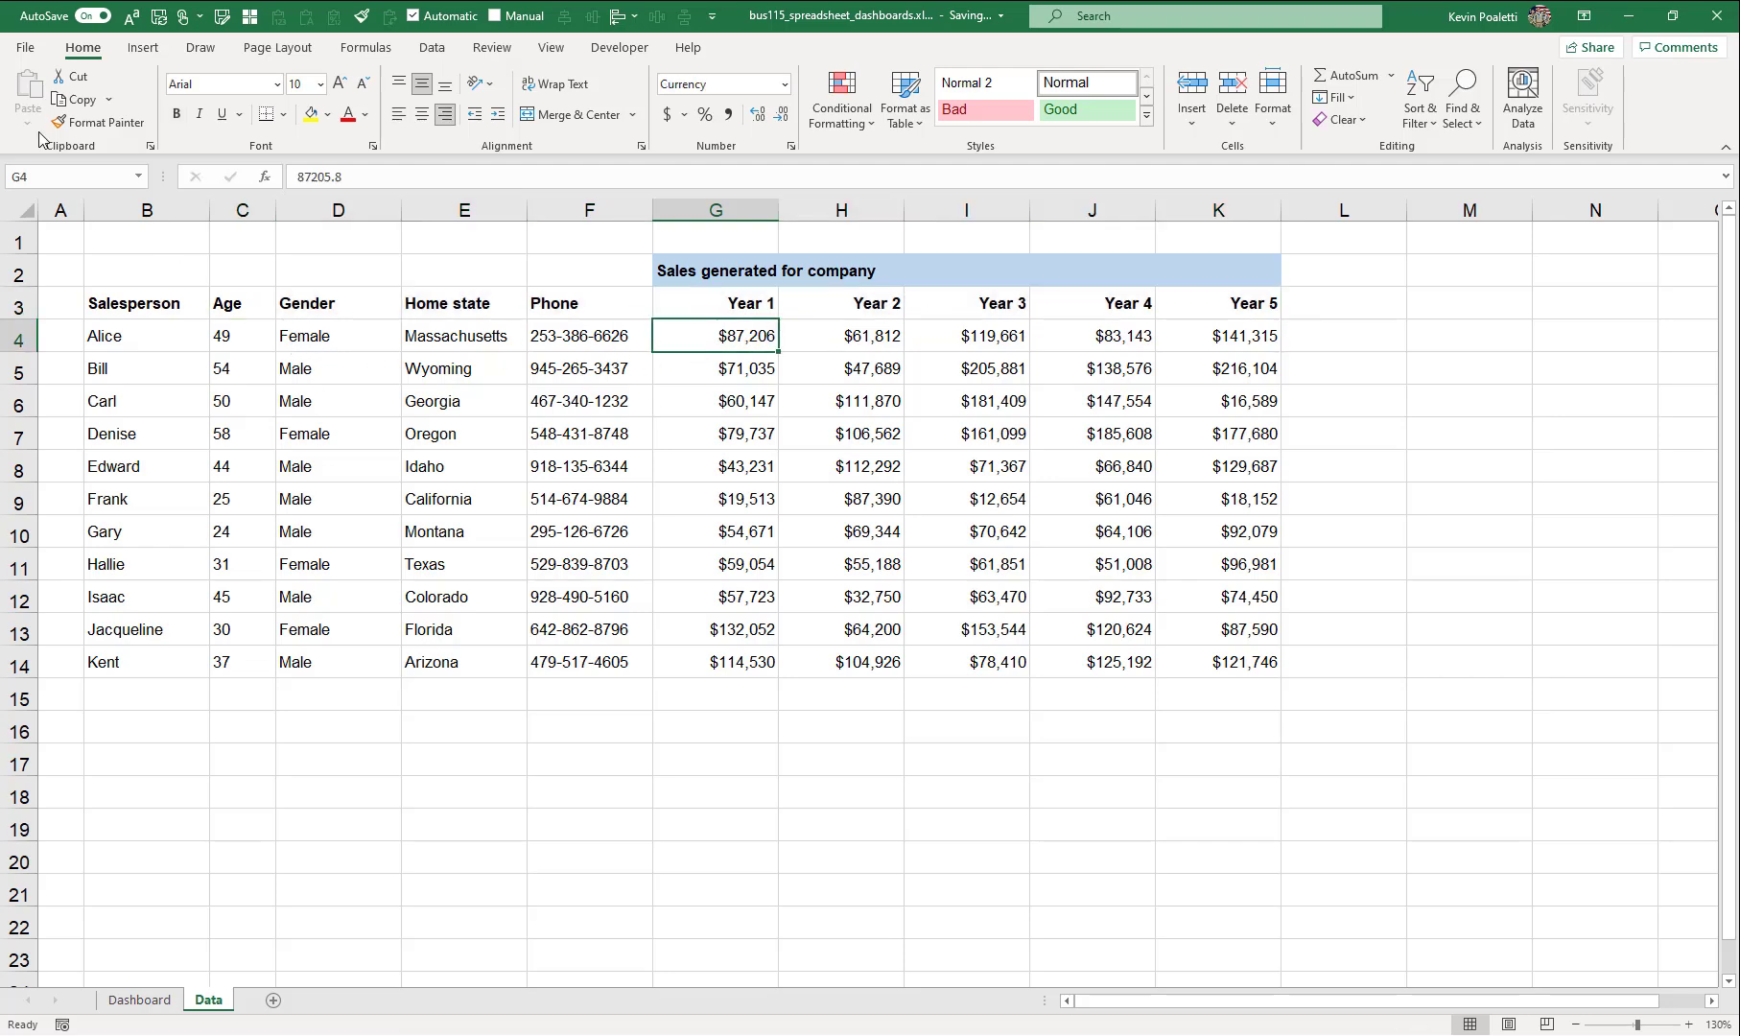
pyautogui.click(95, 122)
pyautogui.click(139, 1000)
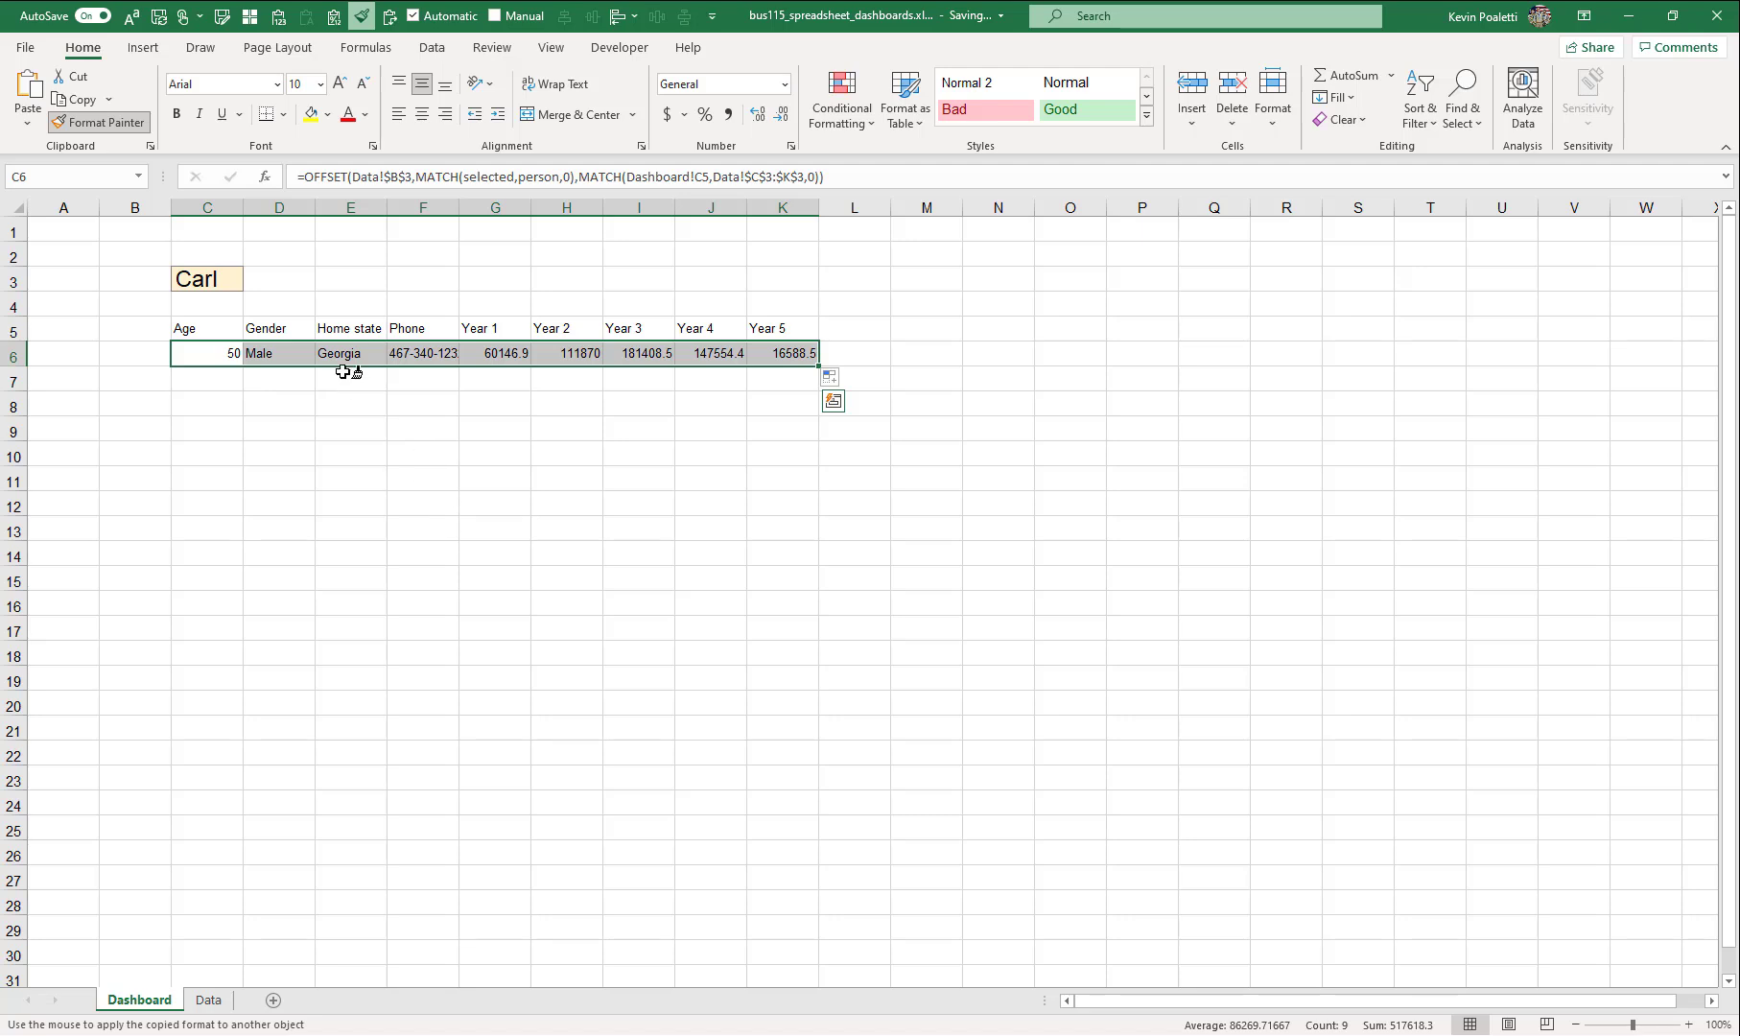
pyautogui.moveTo(518, 353); pyautogui.dragTo(779, 353)
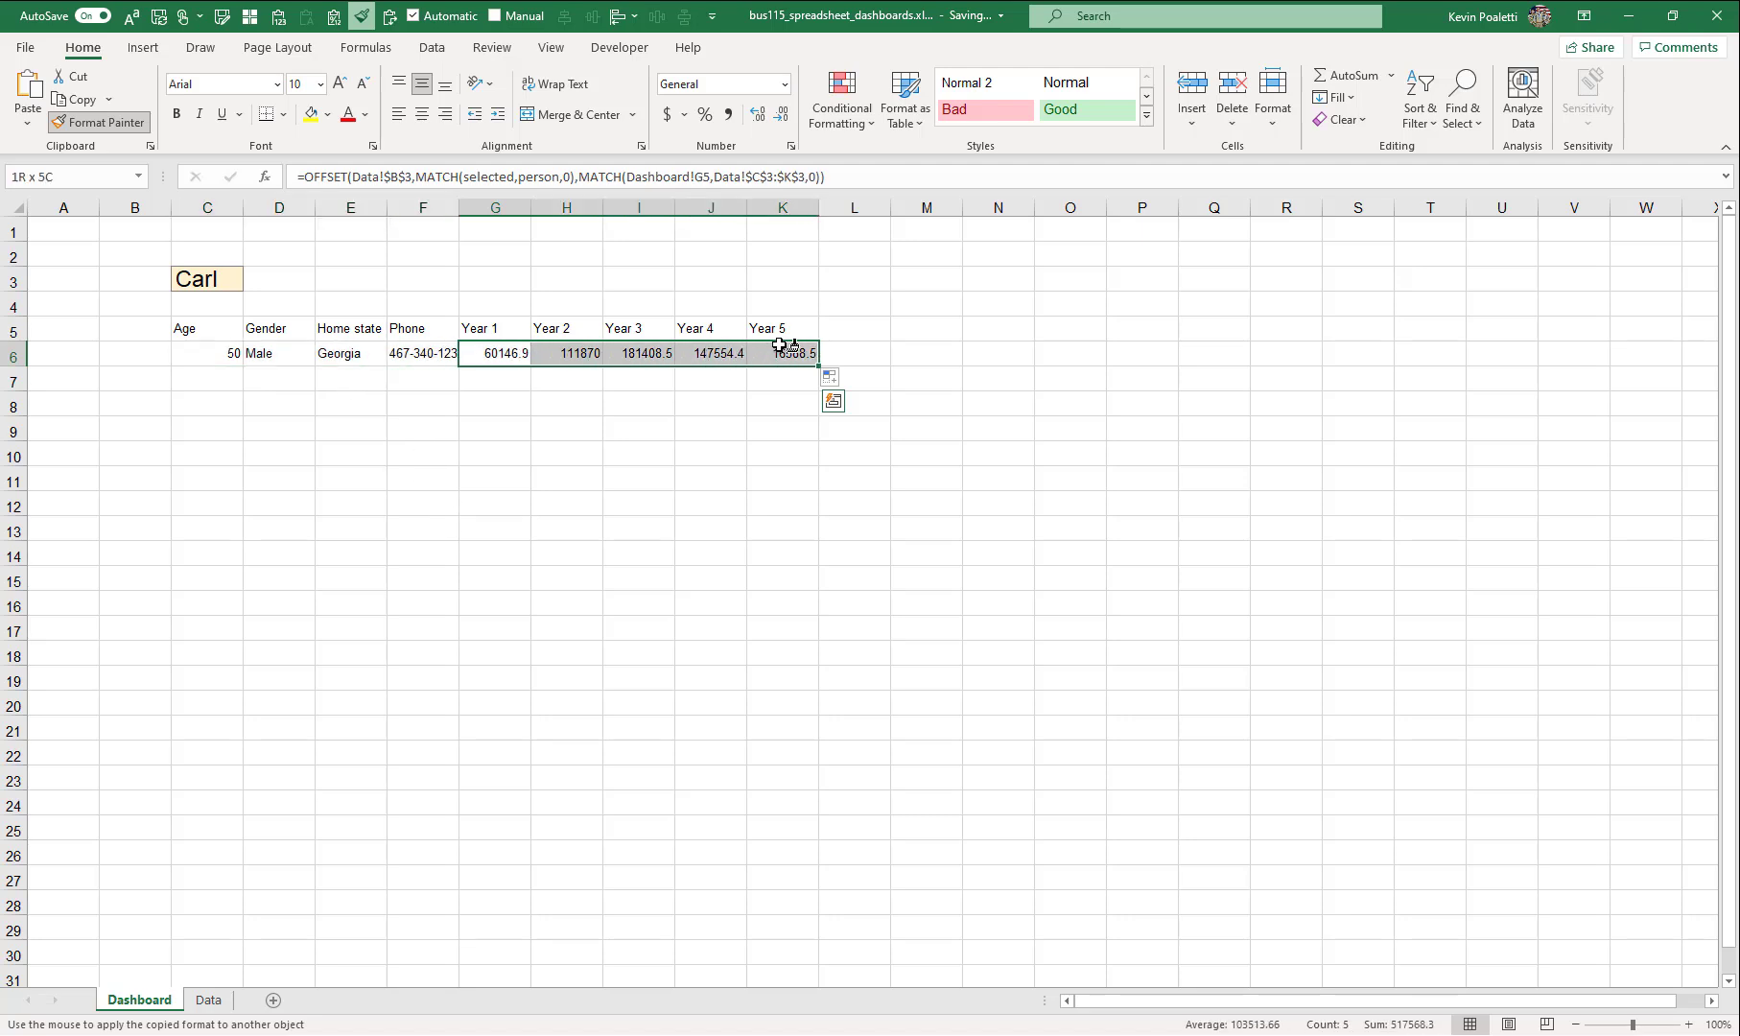
pyautogui.click(210, 378)
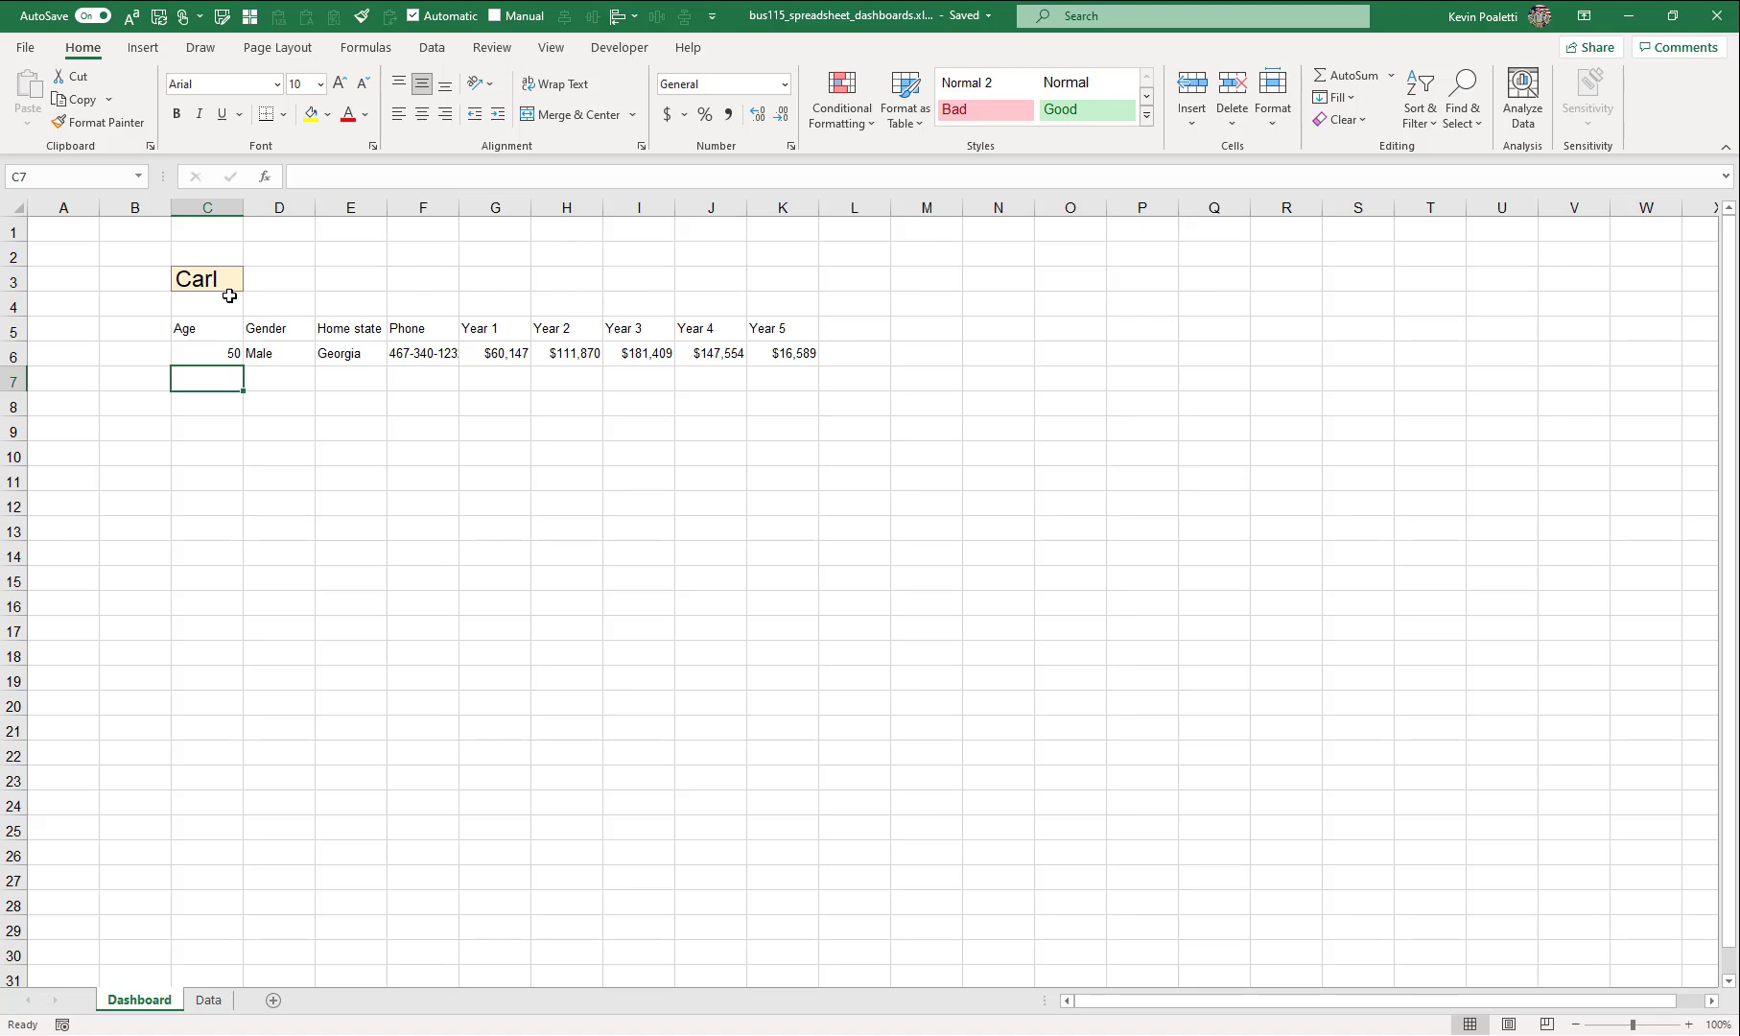
# - Choose the fifth salesperson on the list from the drop-down in cell C3
pyautogui.click(227, 281)
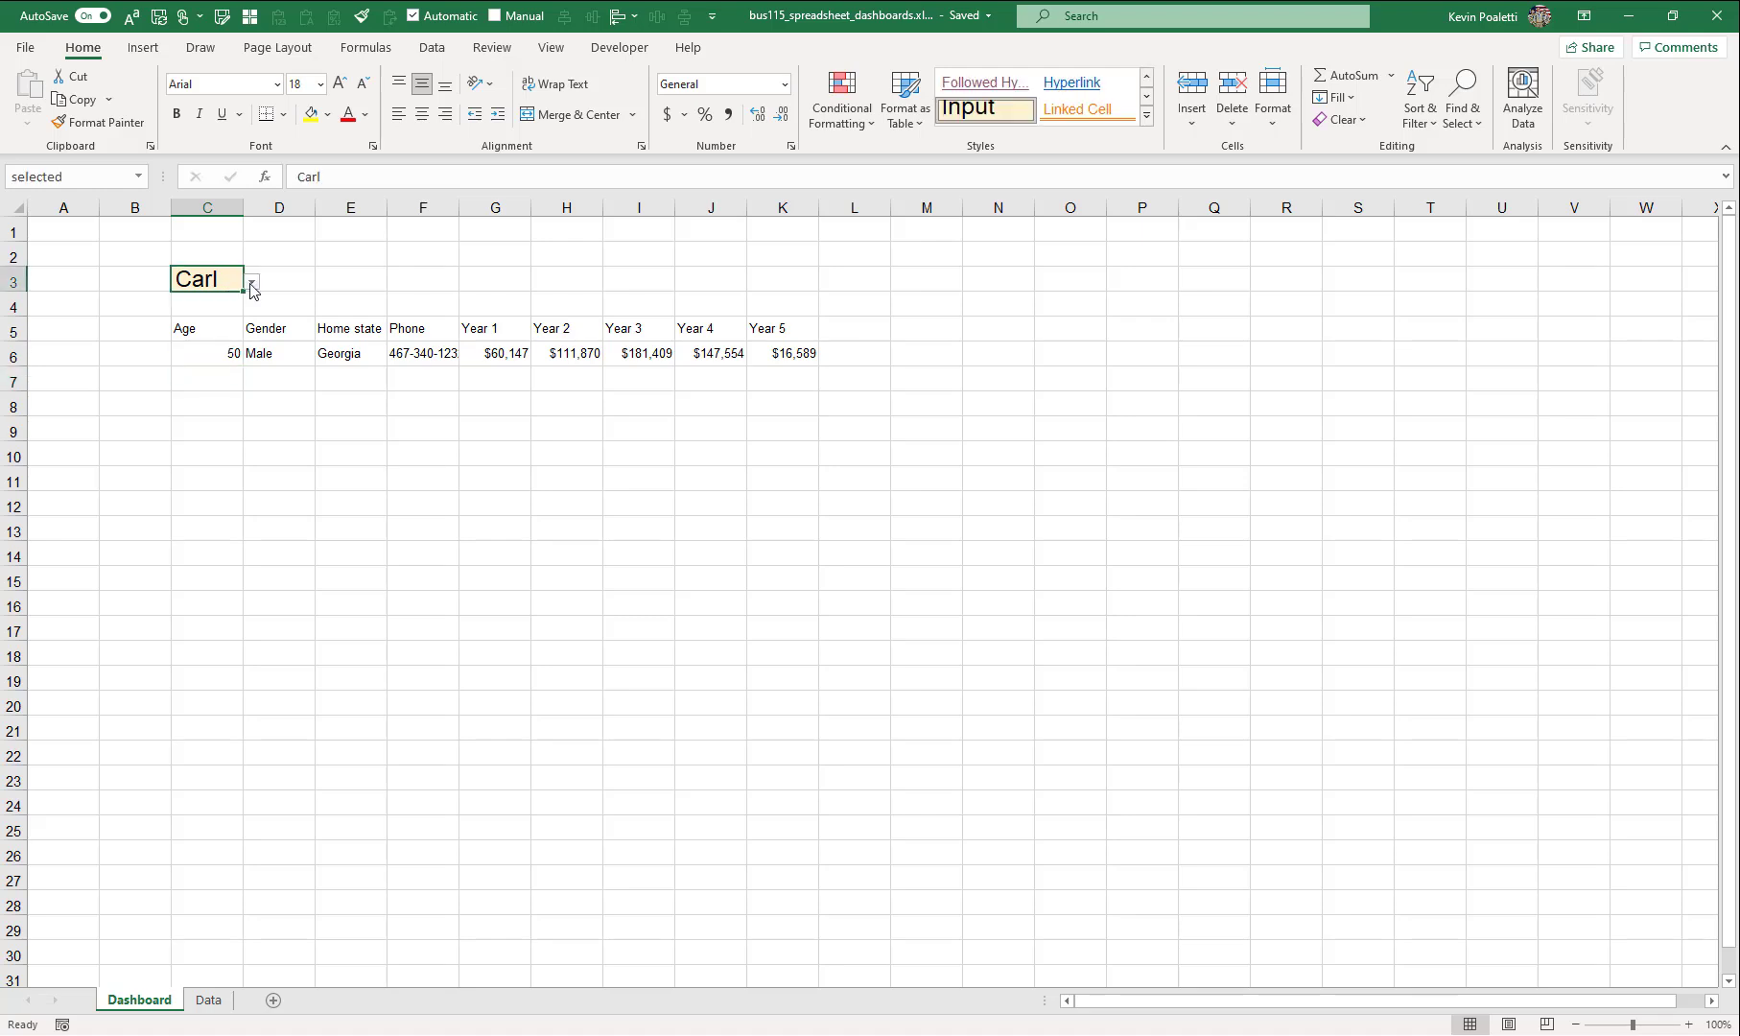
pyautogui.click(251, 280)
pyautogui.click(206, 335)
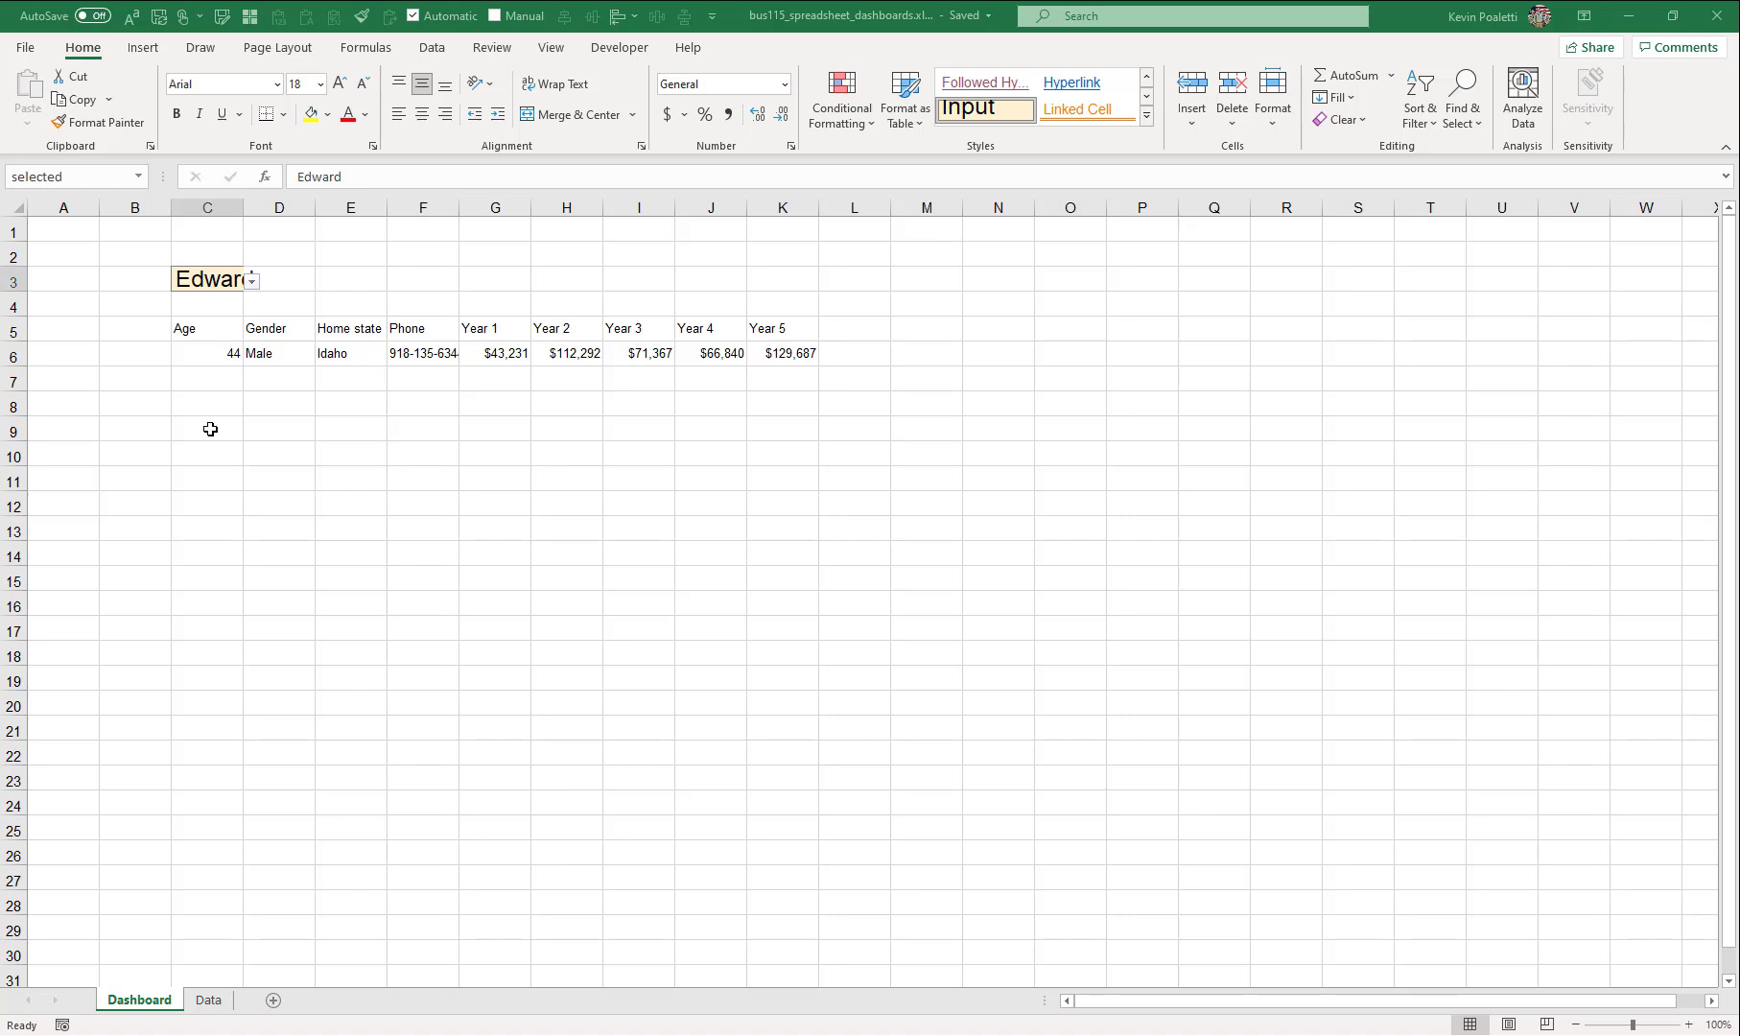
# - Enter the section headings Personal information in cell C9 and Contact information in cell C15
pyautogui.click(218, 430)
pyautogui.write('P')
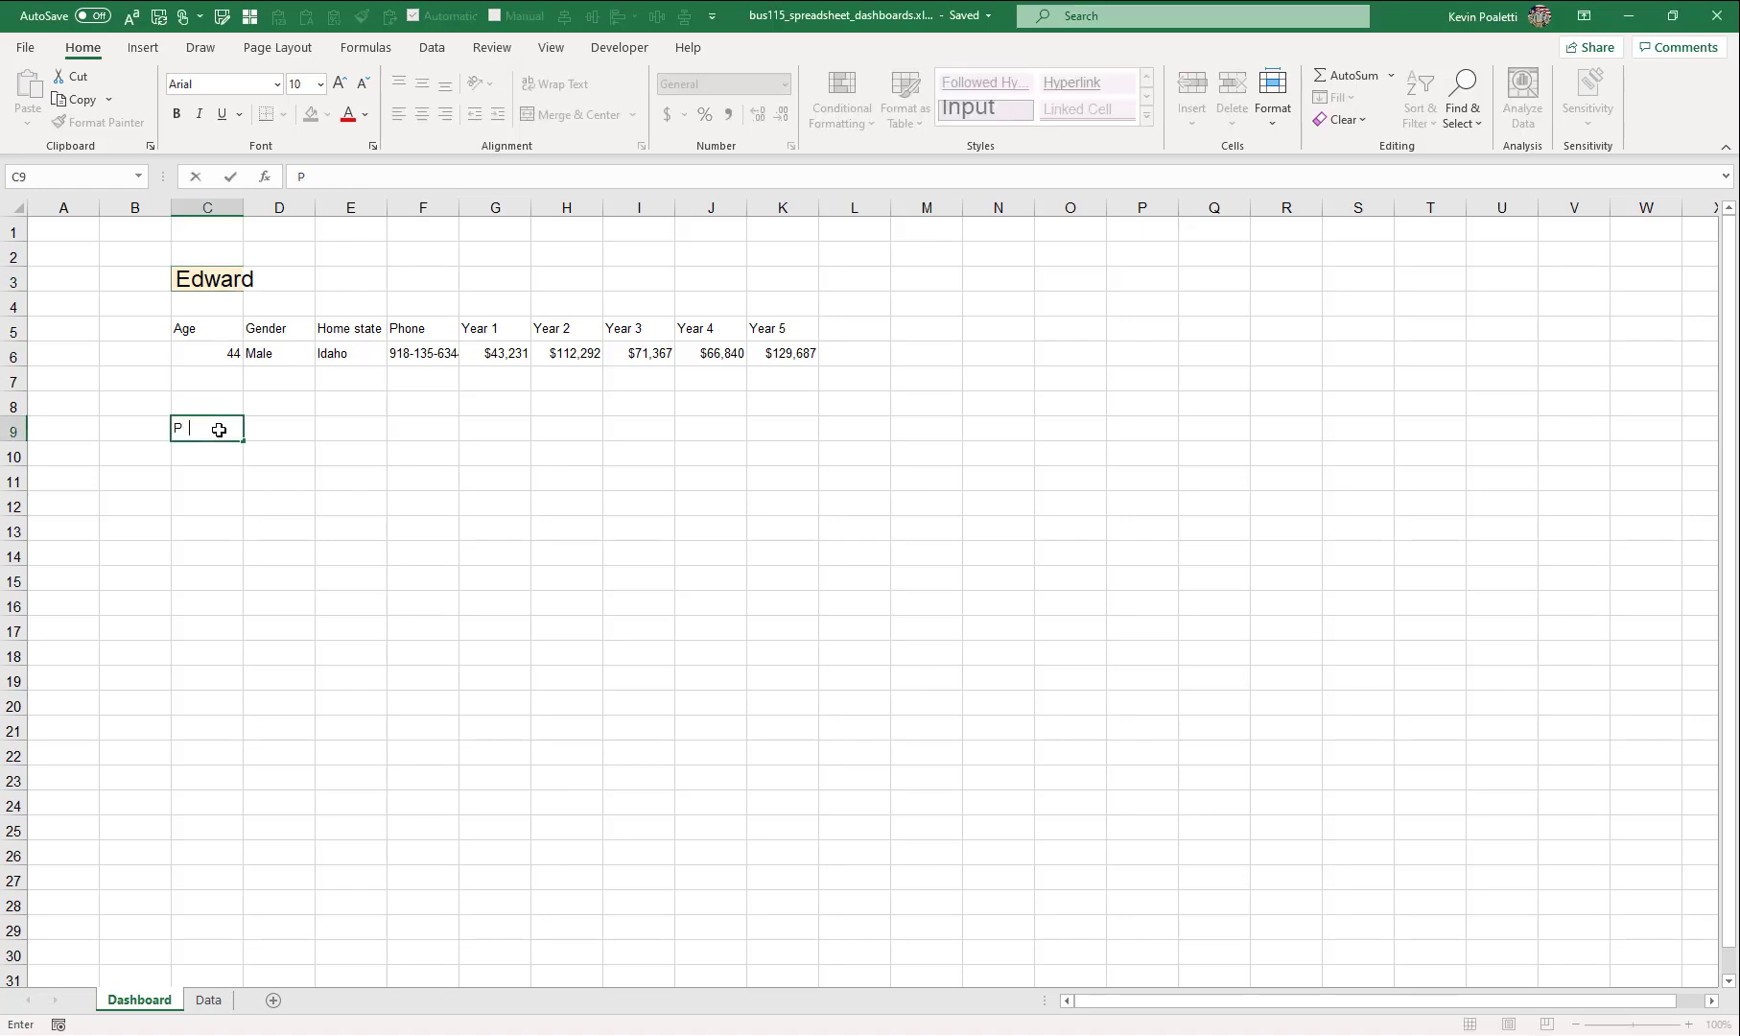
pyautogui.write('ersonal information')
pyautogui.press('Return')
pyautogui.click(193, 580)
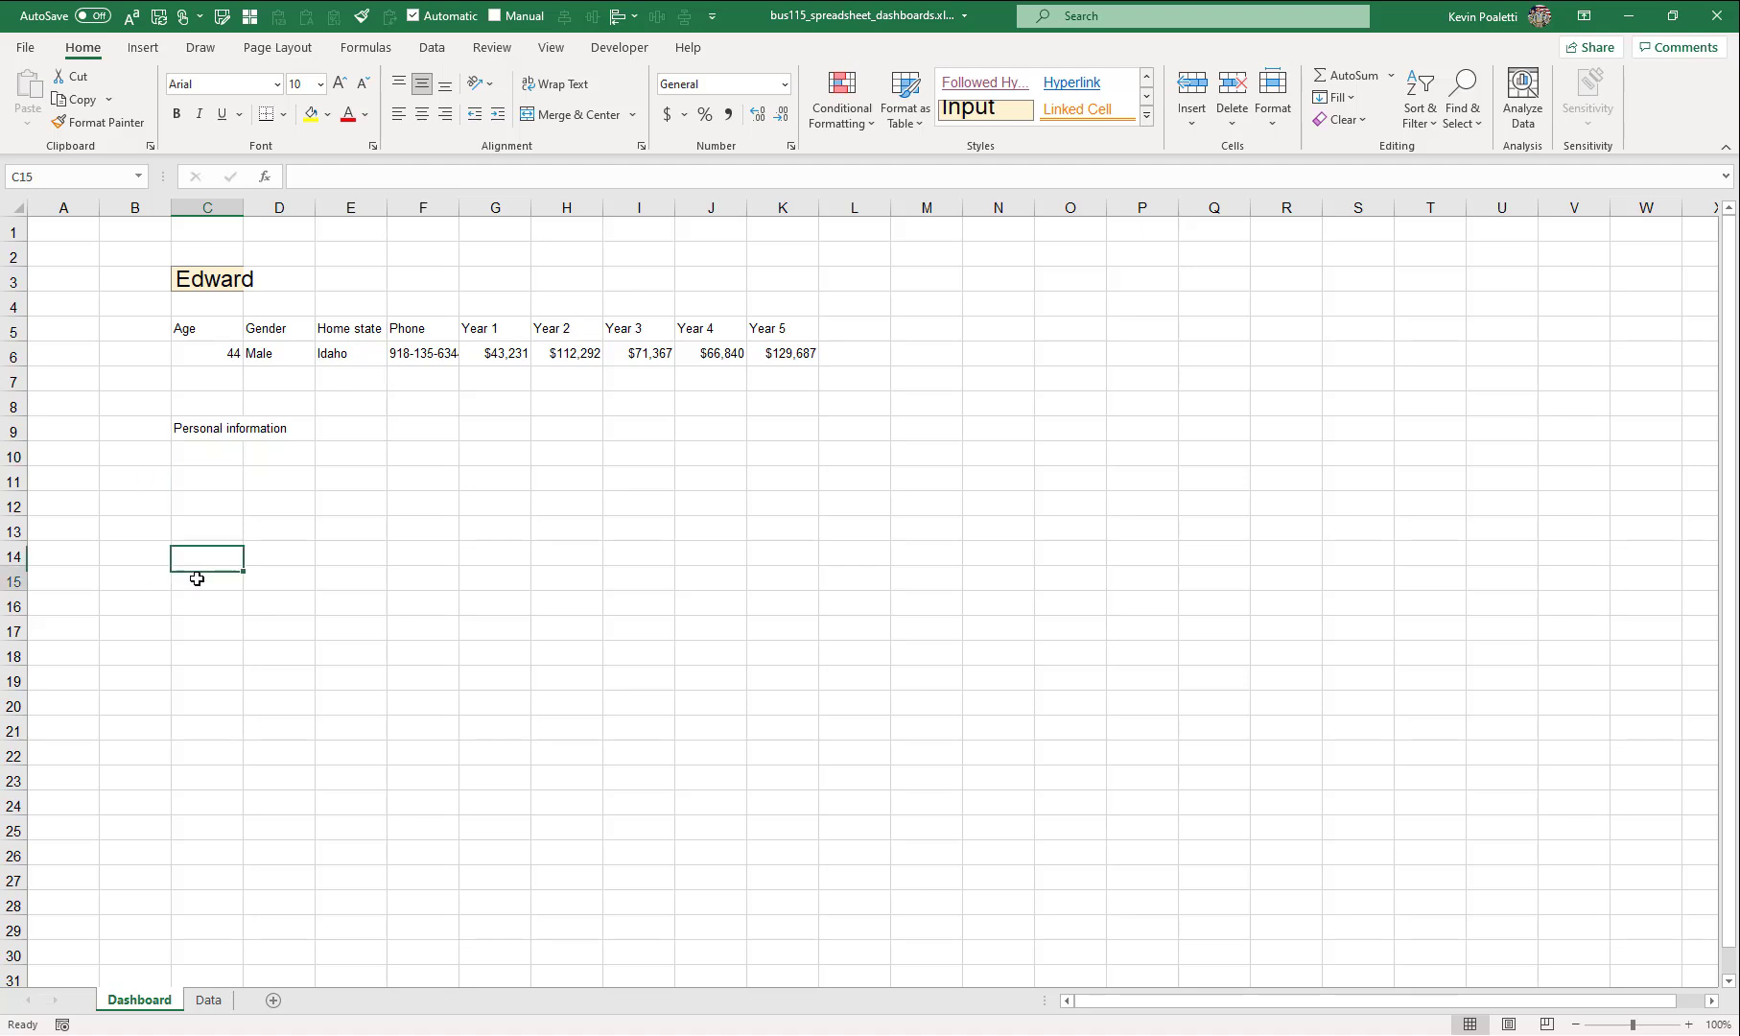
pyautogui.write('Cont')
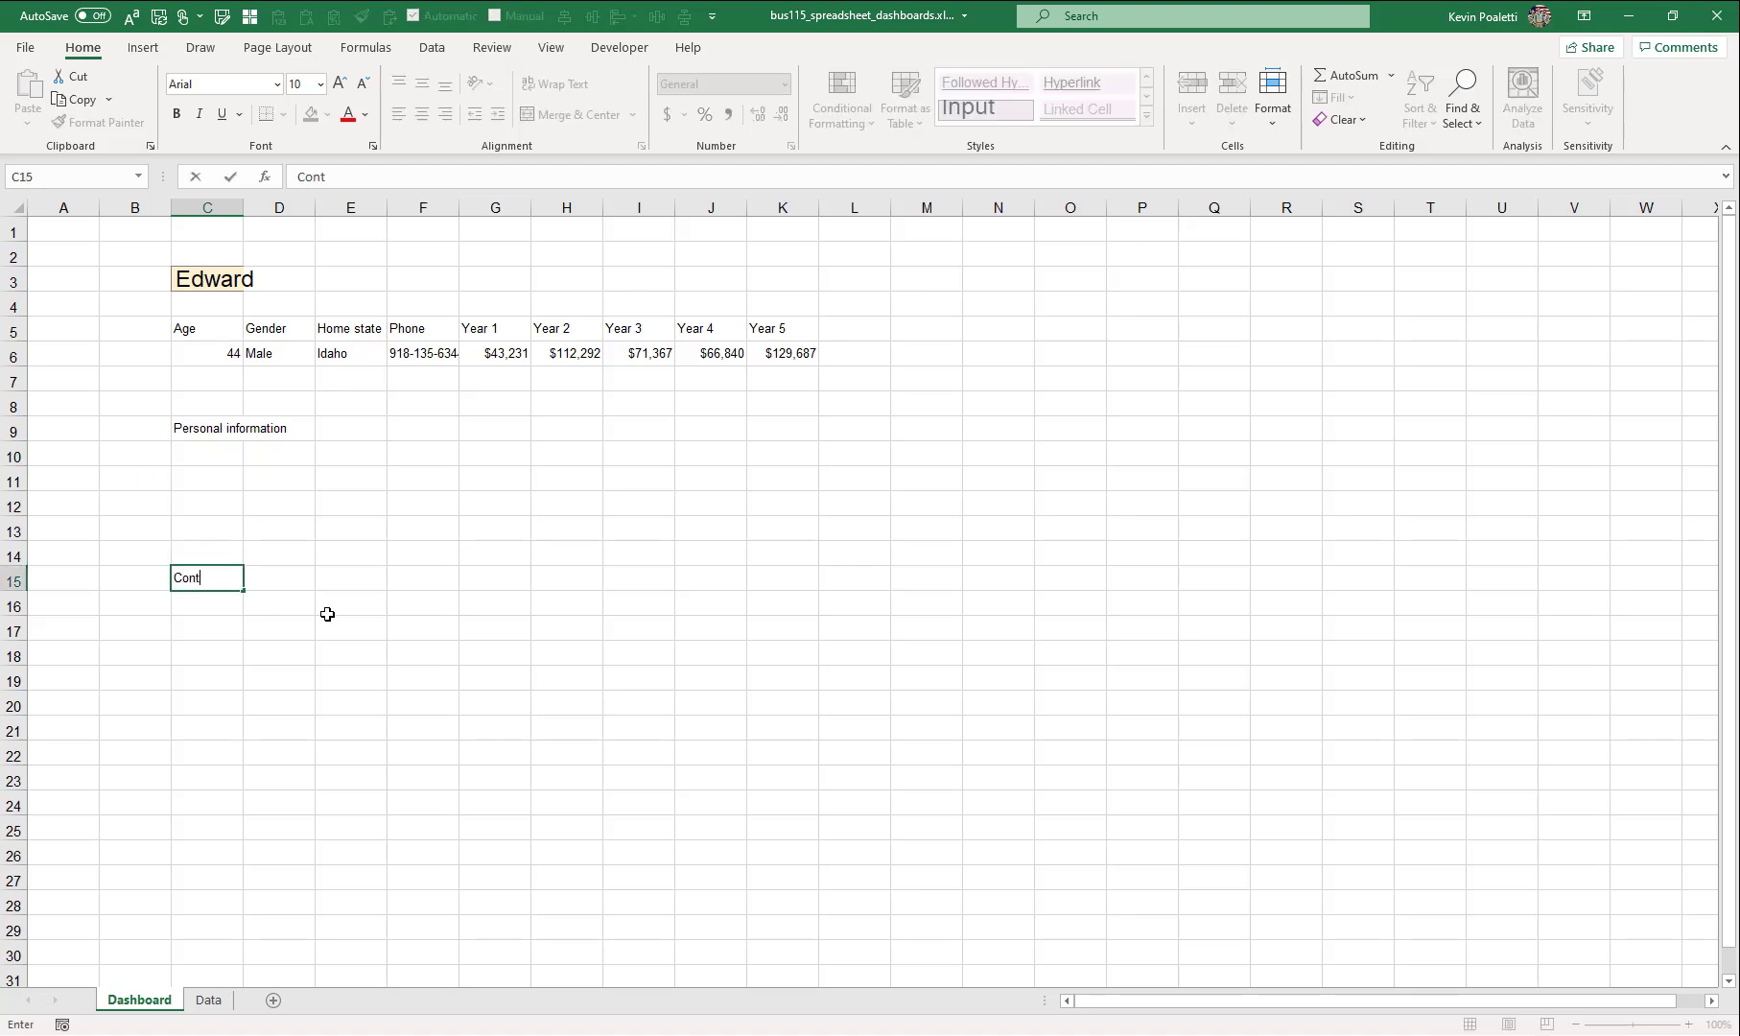
pyautogui.write('act information')
# - Enter the section heading Sales contribution in cell I9
pyautogui.click(662, 430)
pyautogui.write('Sales con')
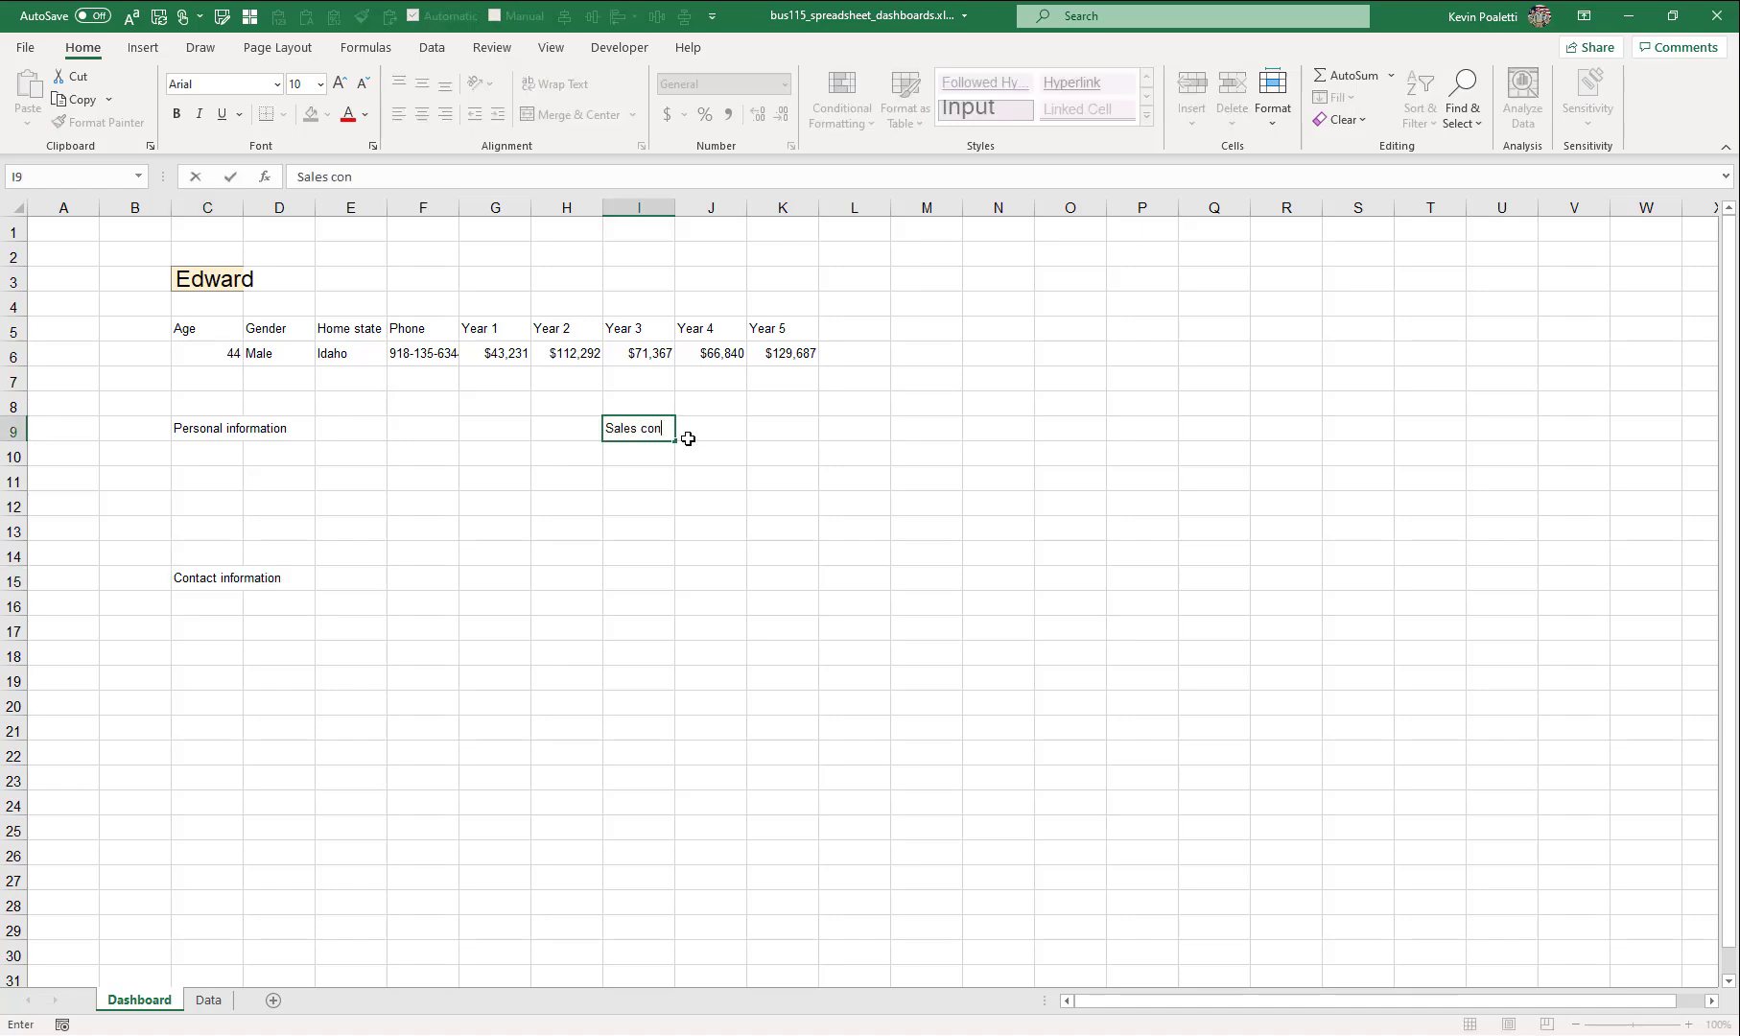
pyautogui.write('tribution')
# - Apply the Heading 3 cell style to the Personal information heading across cells C9:E9
pyautogui.click(228, 431)
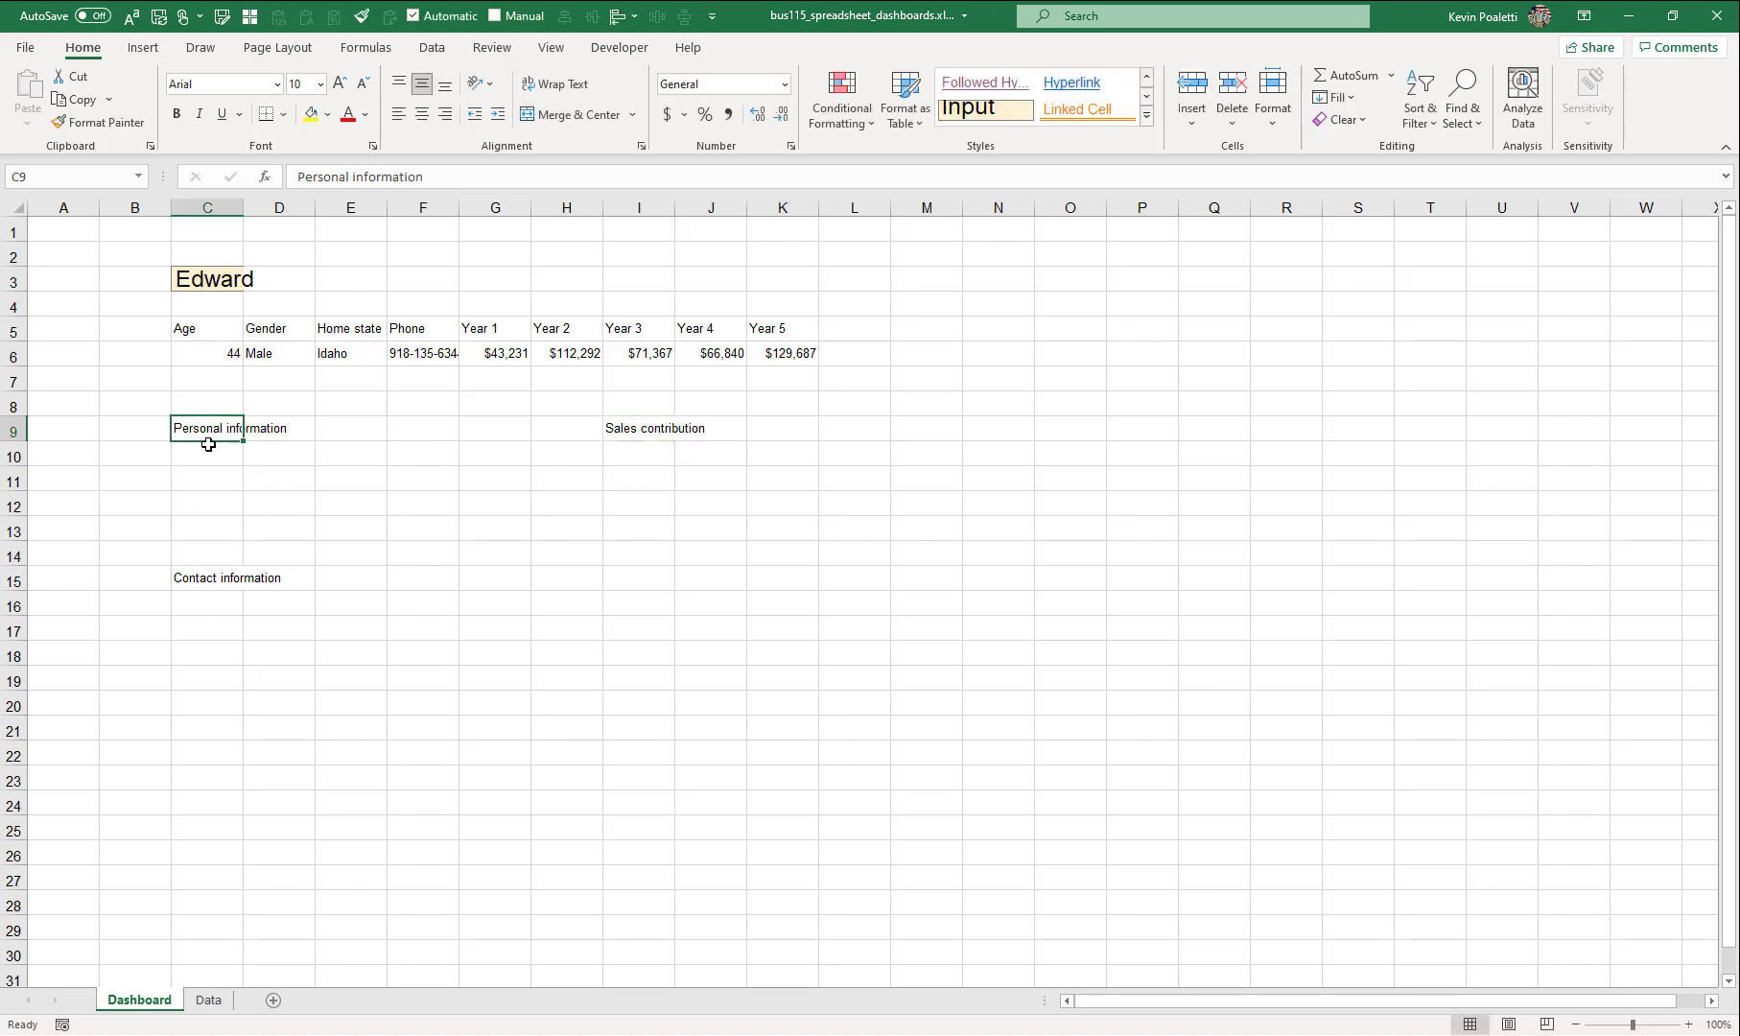
pyautogui.click(1146, 116)
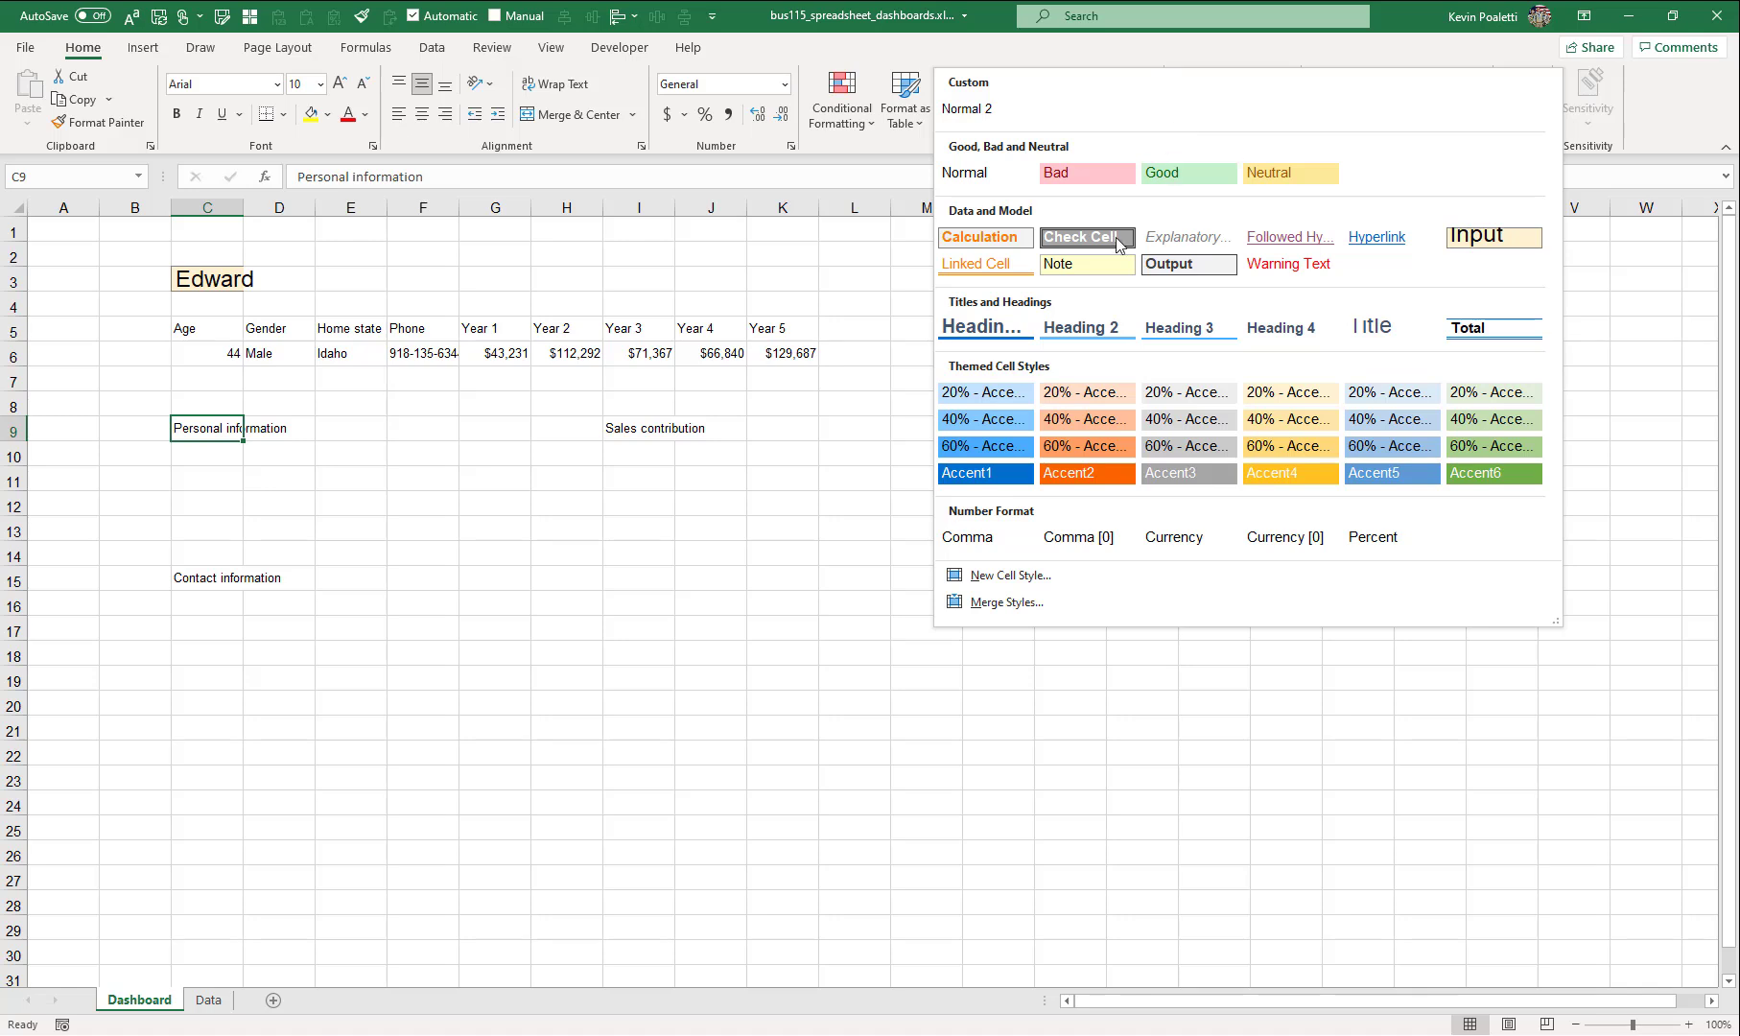
pyautogui.click(293, 420)
pyautogui.moveTo(205, 431); pyautogui.dragTo(372, 430)
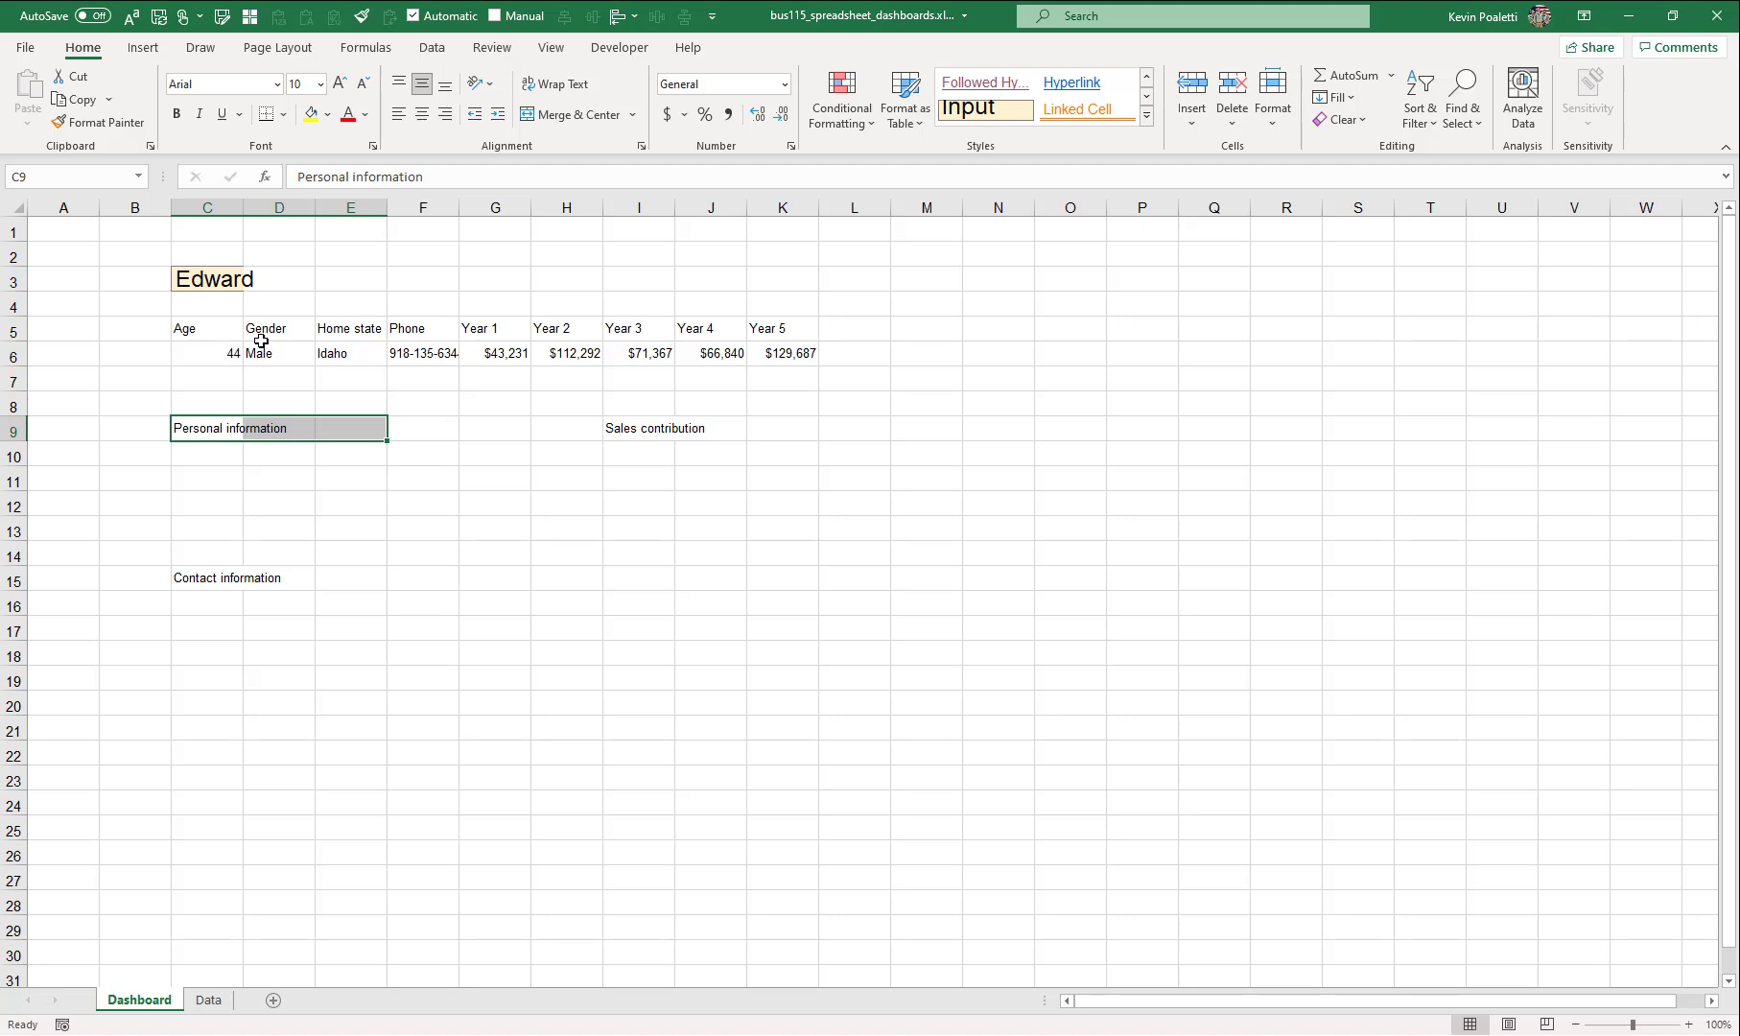
pyautogui.click(1146, 115)
pyautogui.click(1192, 326)
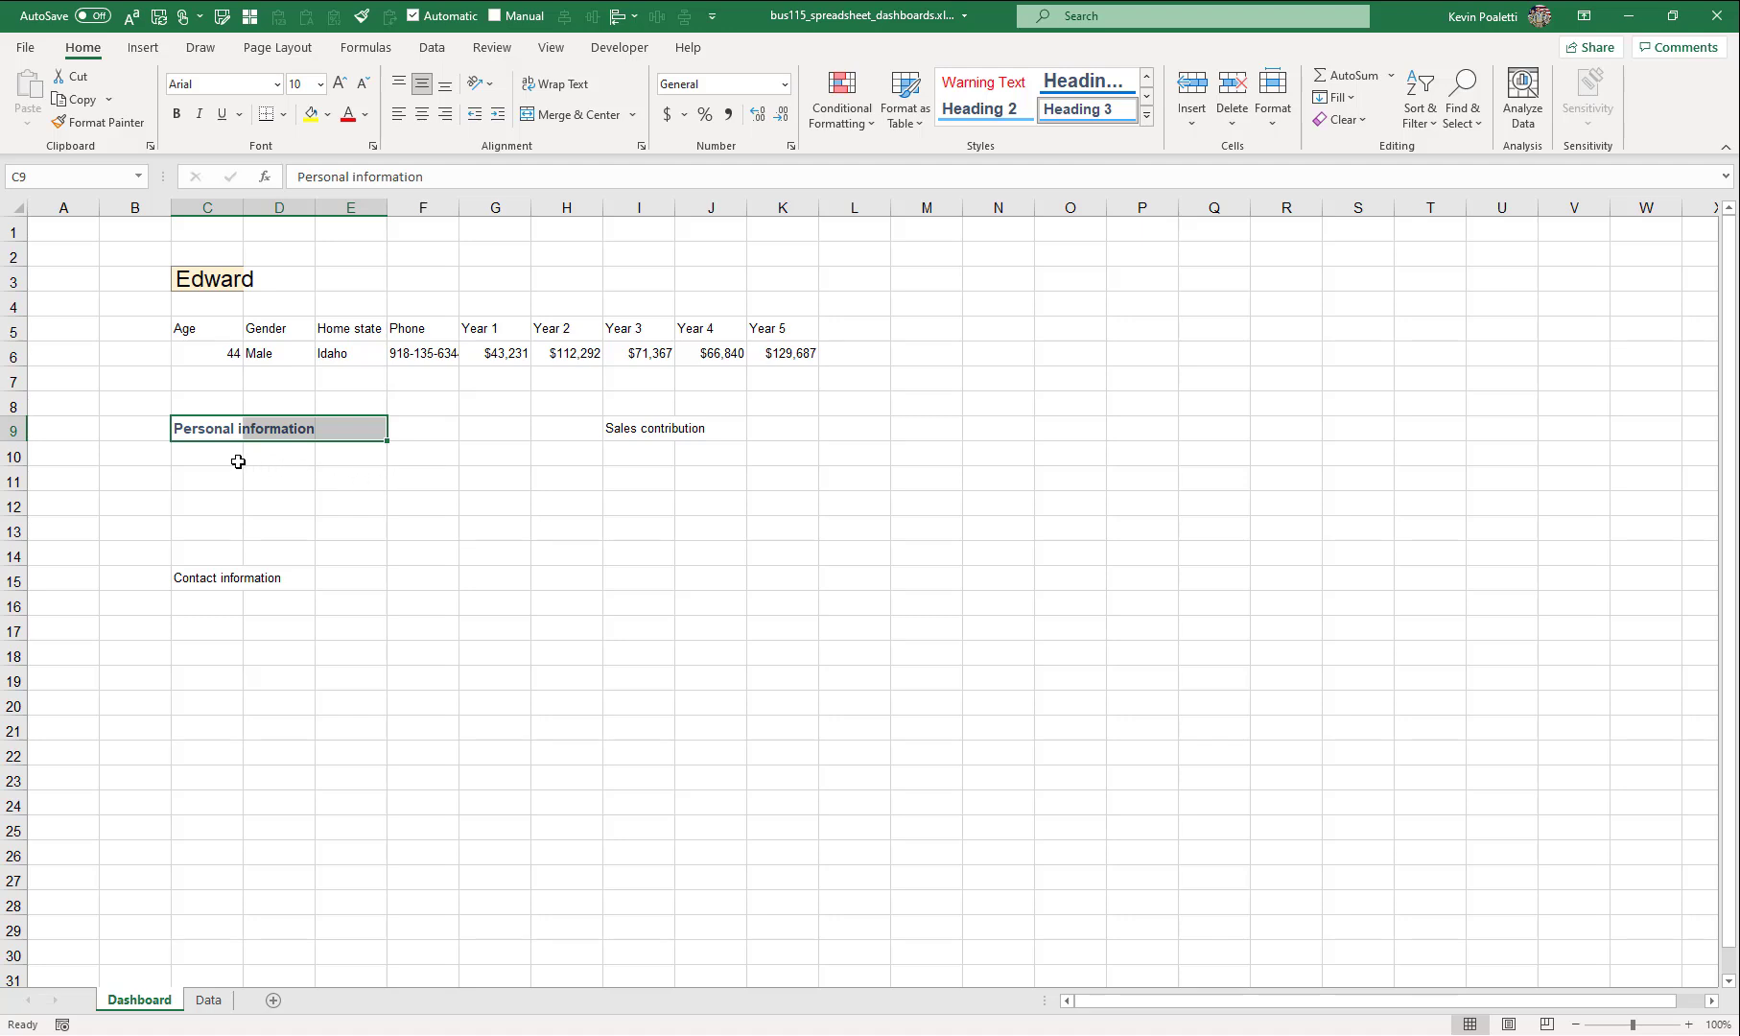
# - Move the Age label to cell C10 and the Gender label to cell C11, under the Personal information heading
pyautogui.click(209, 341)
pyautogui.moveTo(207, 330); pyautogui.dragTo(212, 468)
pyautogui.click(421, 481)
pyautogui.click(485, 481)
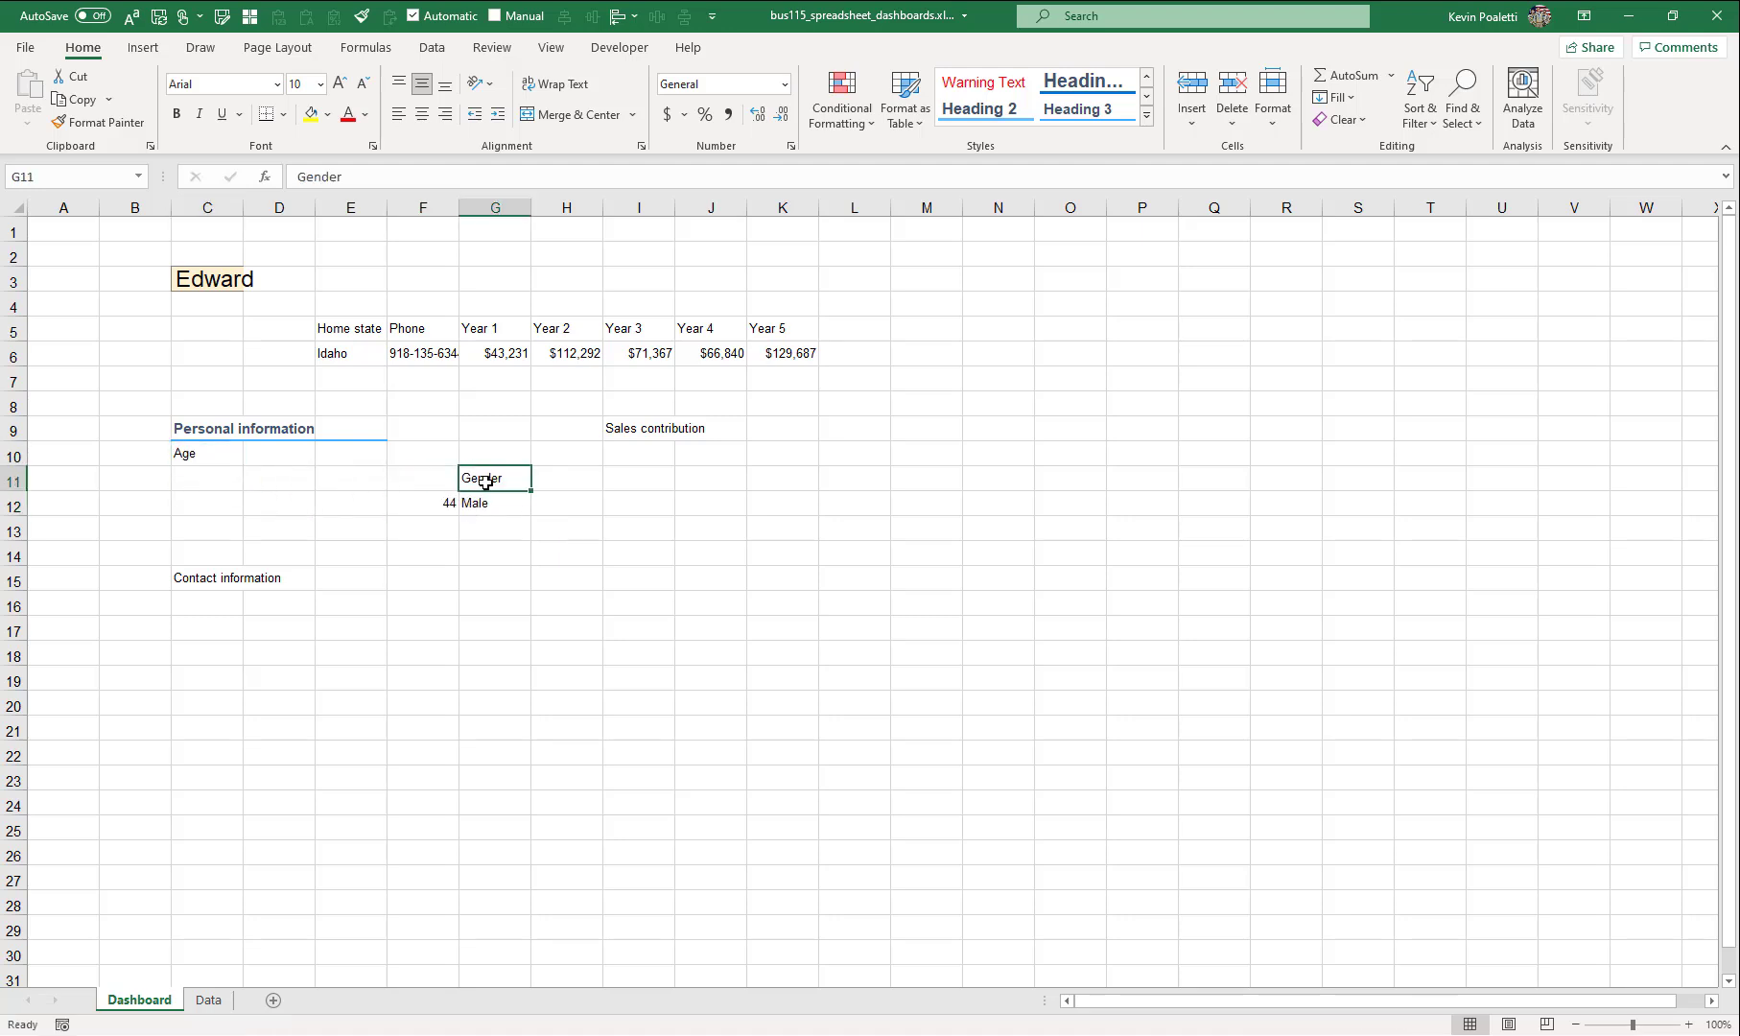
pyautogui.moveTo(487, 487); pyautogui.dragTo(212, 482)
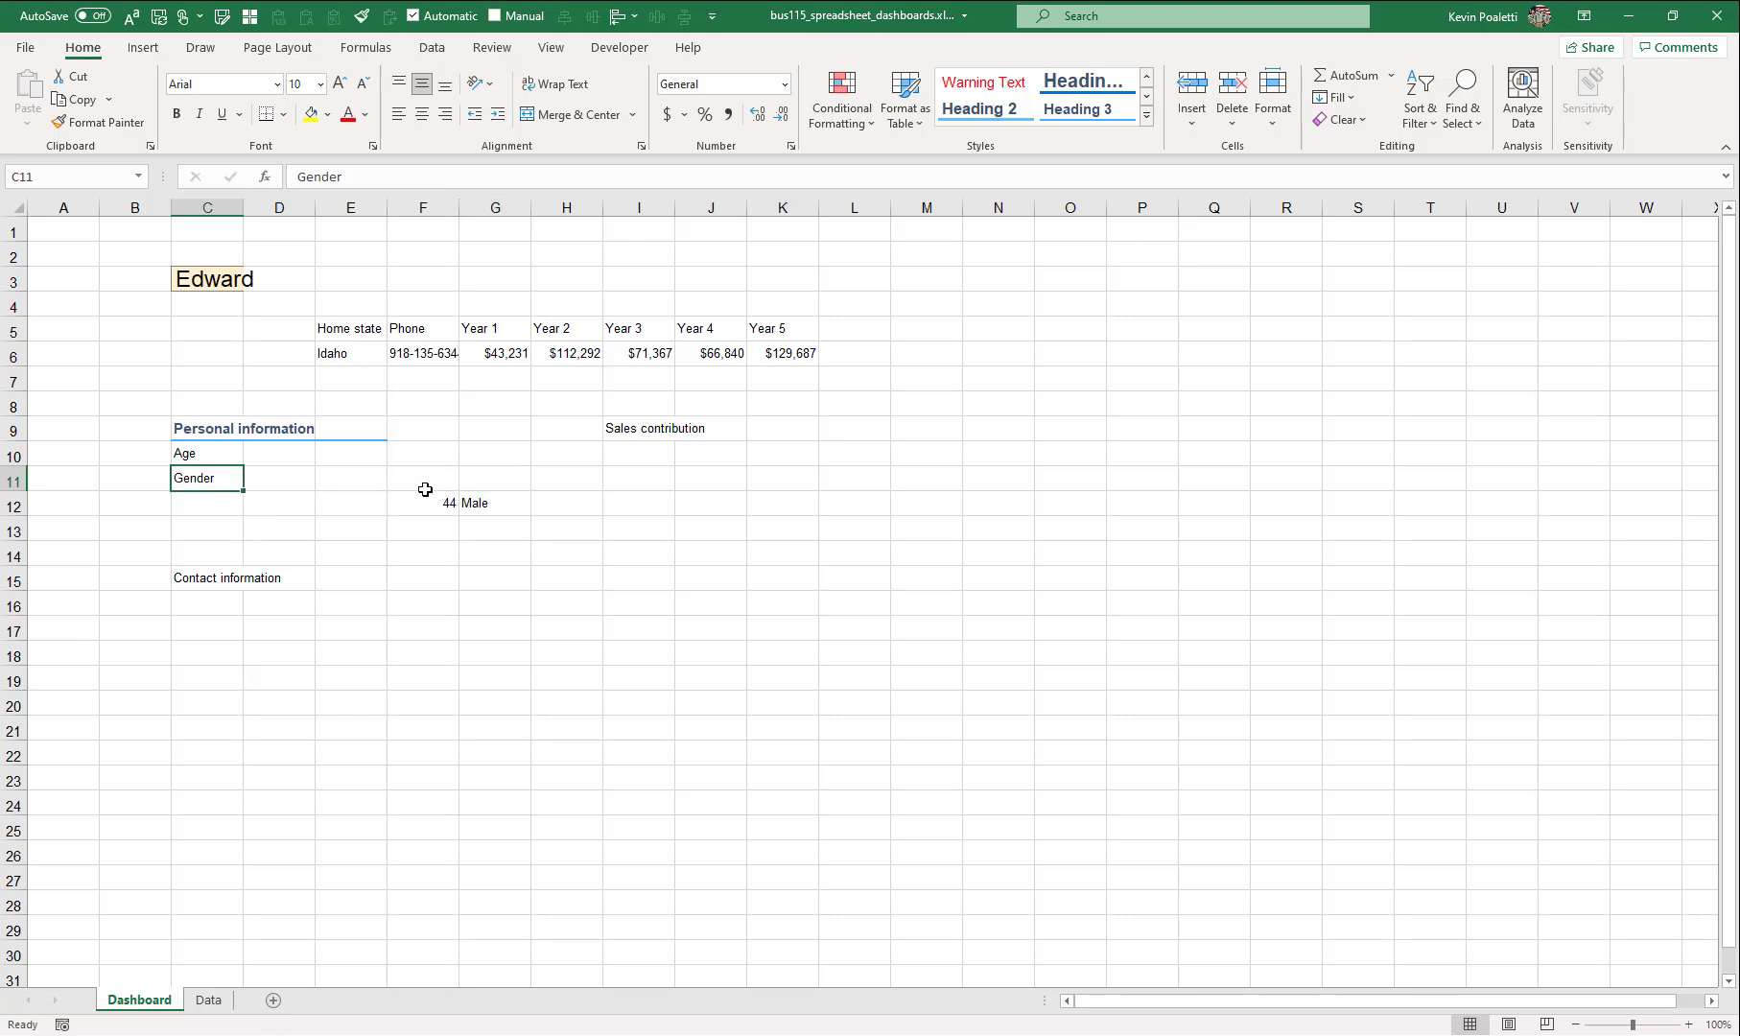
# - Move the age result to cell D10 and the gender result to cell D11, beside their labels
pyautogui.click(428, 498)
pyautogui.moveTo(420, 491); pyautogui.dragTo(278, 458)
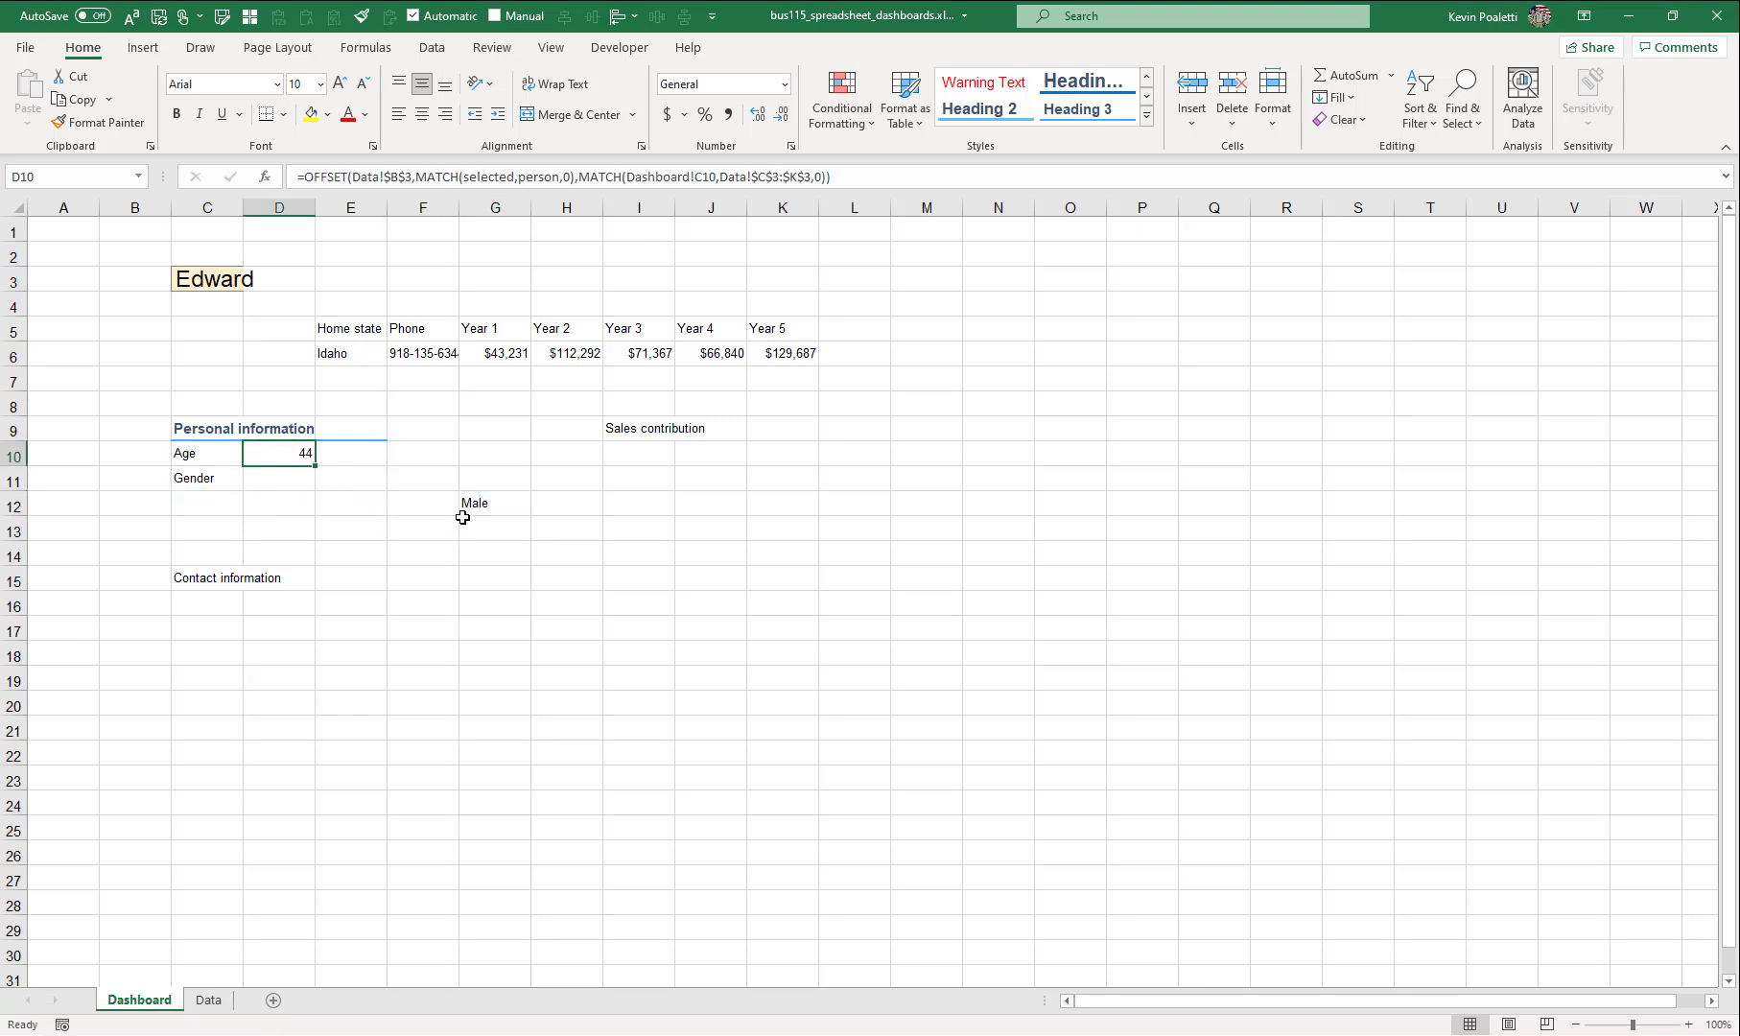
pyautogui.click(474, 506)
pyautogui.moveTo(474, 516); pyautogui.dragTo(291, 477)
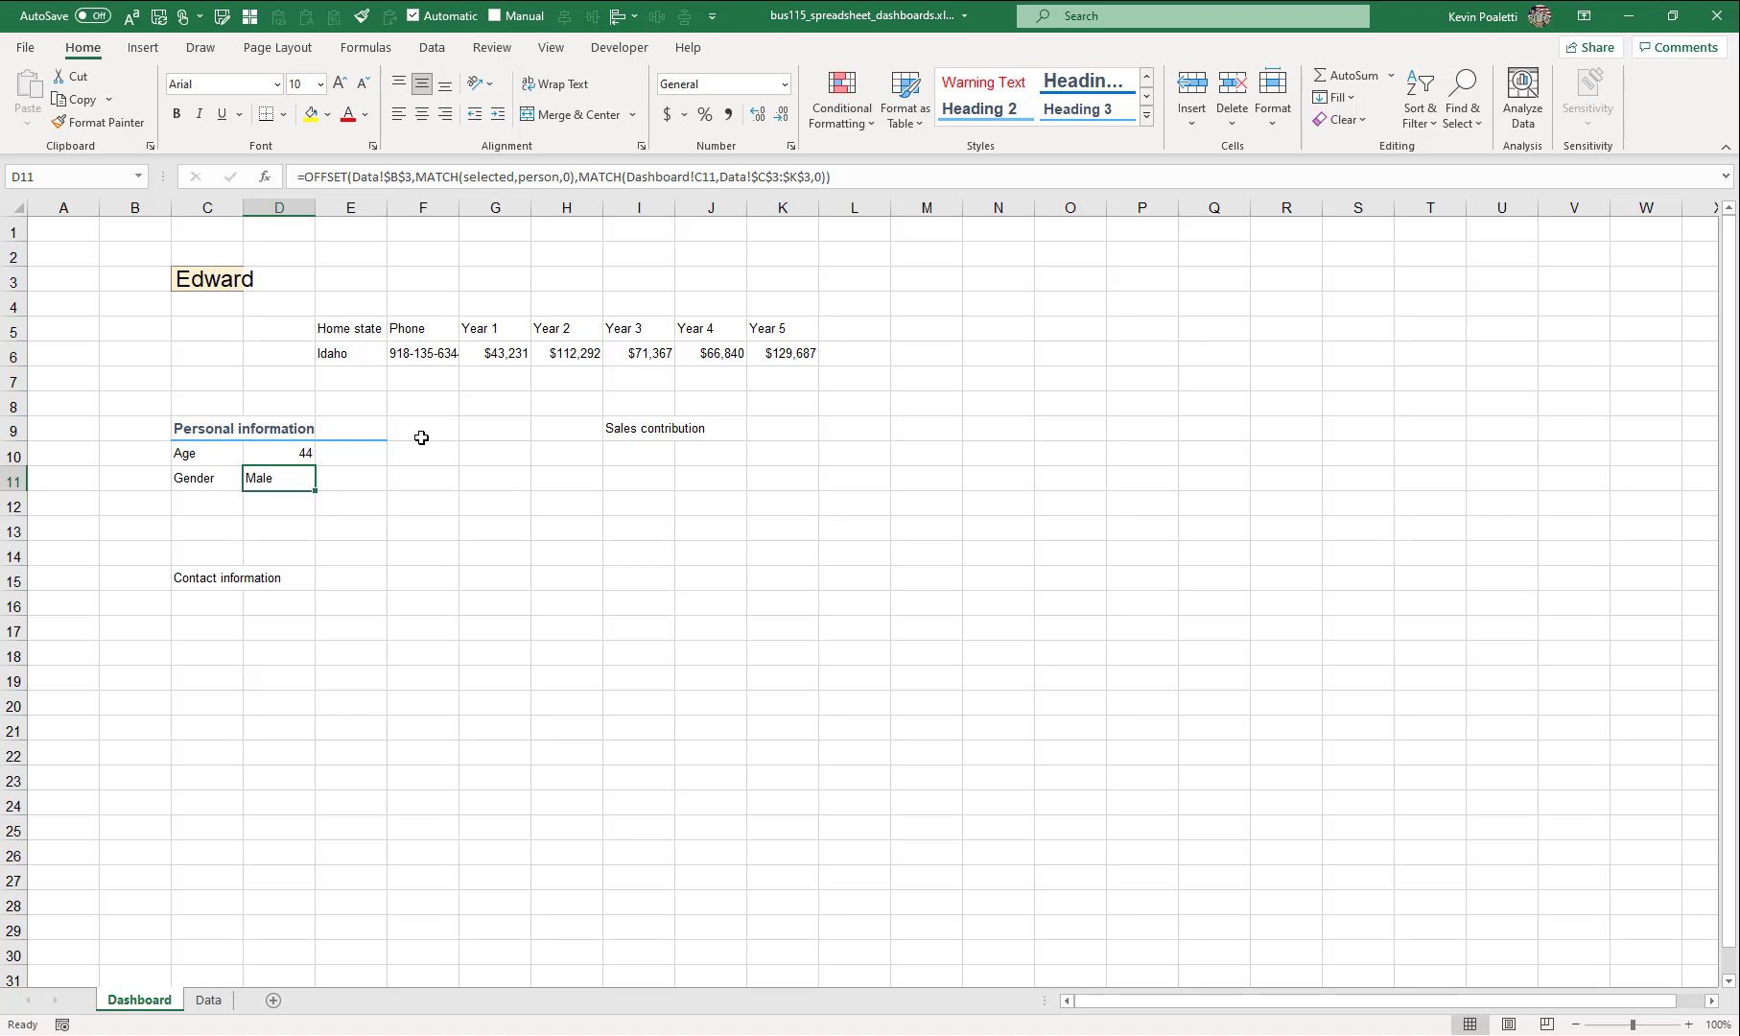
# - Move the Home state label to cell C16 and its result to cell D16, under Contact information
pyautogui.click(364, 328)
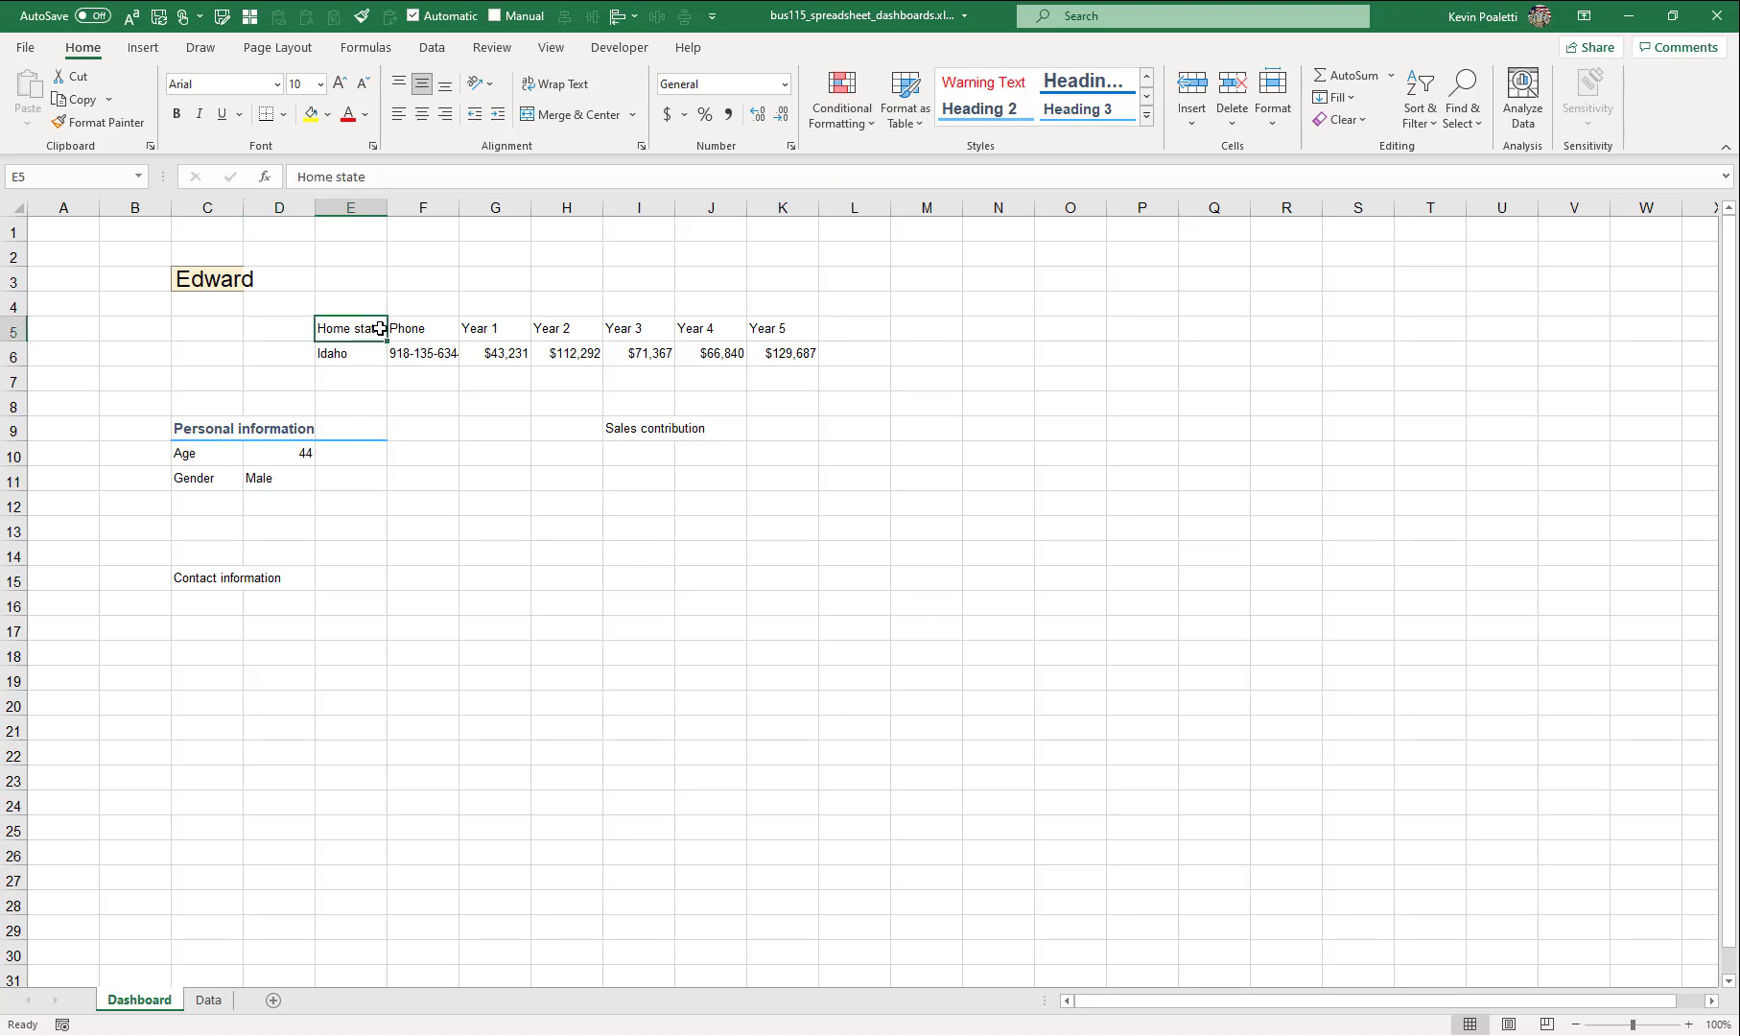
pyautogui.moveTo(370, 340); pyautogui.dragTo(246, 619)
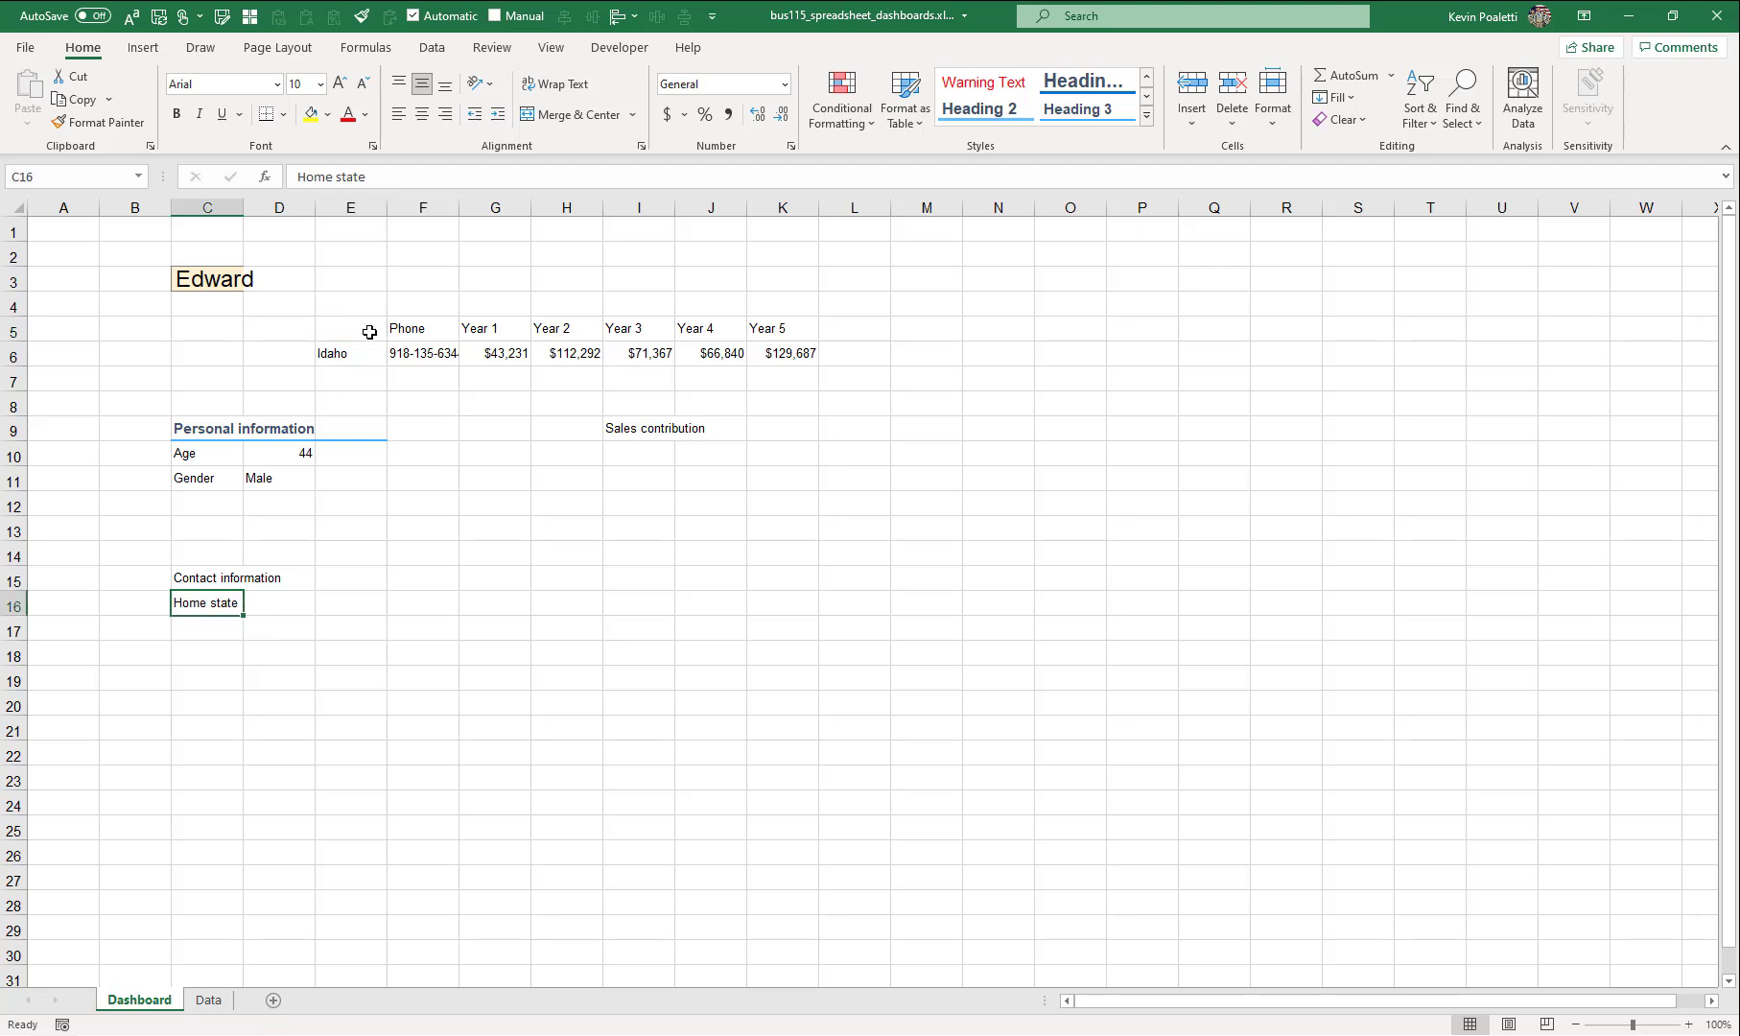
pyautogui.click(362, 370)
pyautogui.moveTo(361, 372); pyautogui.dragTo(289, 622)
# - Move the Phone label to cell C17 and its result to cell D17
pyautogui.click(435, 335)
pyautogui.moveTo(441, 340); pyautogui.dragTo(225, 640)
pyautogui.click(422, 352)
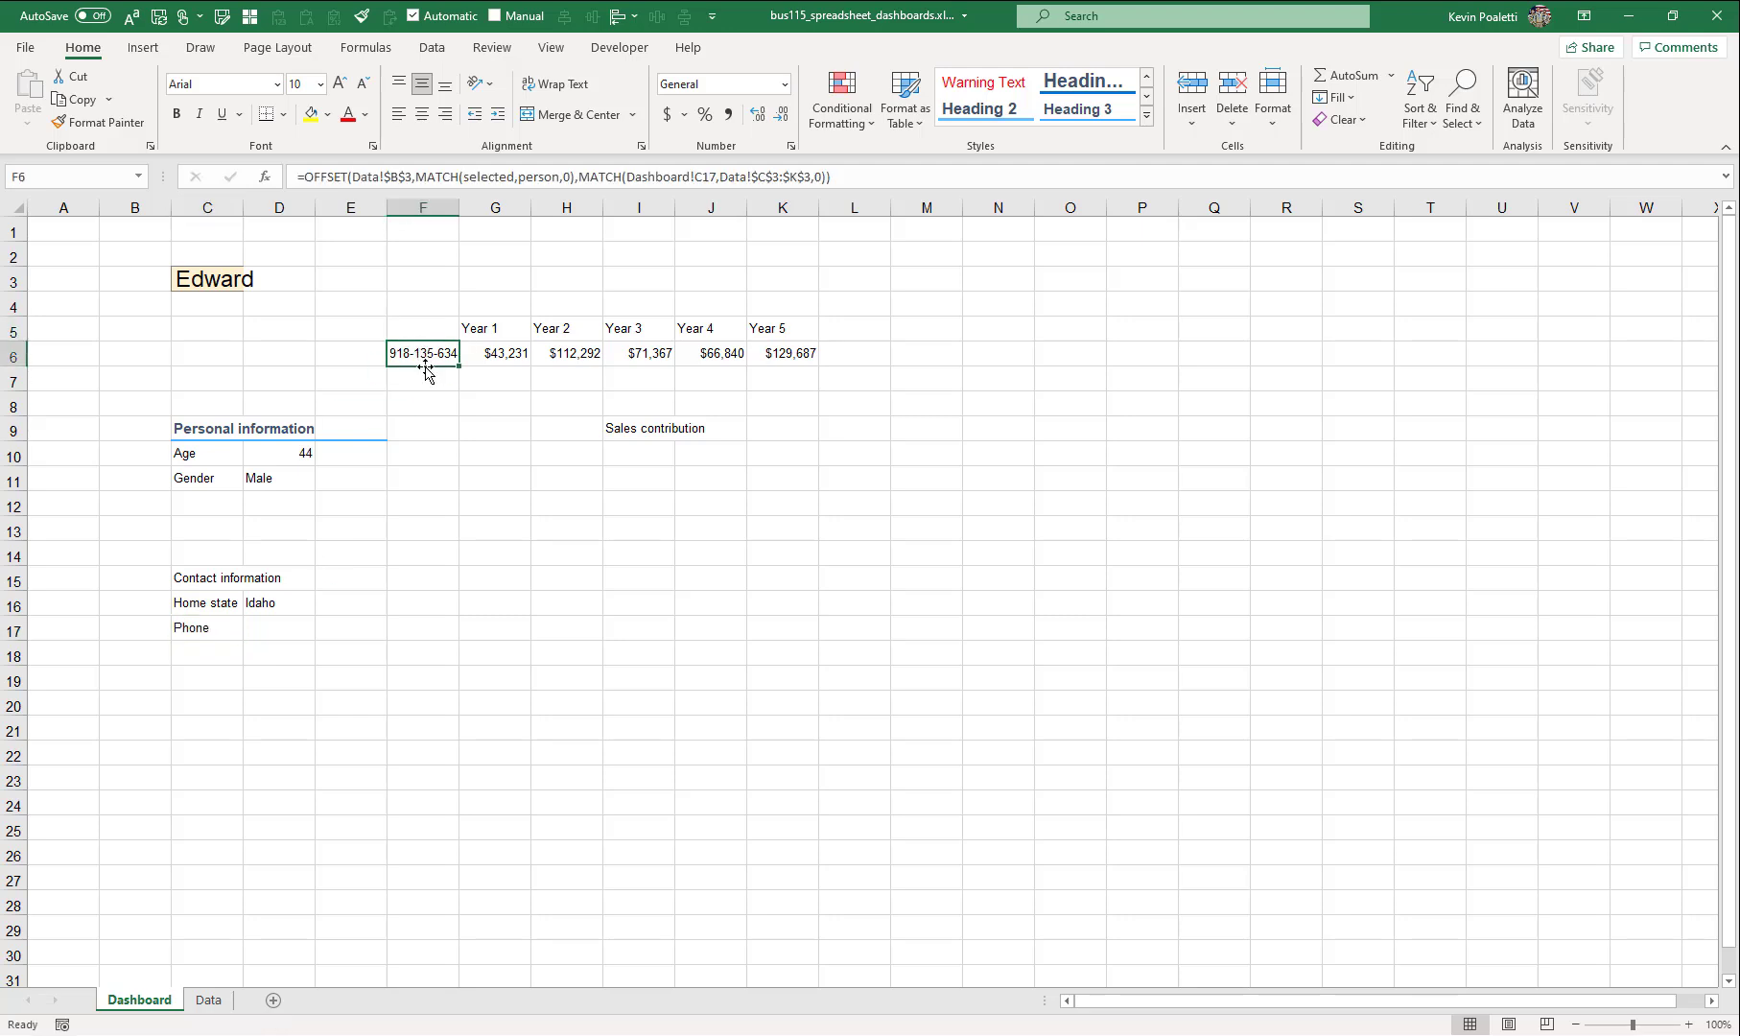
pyautogui.moveTo(427, 367); pyautogui.dragTo(280, 636)
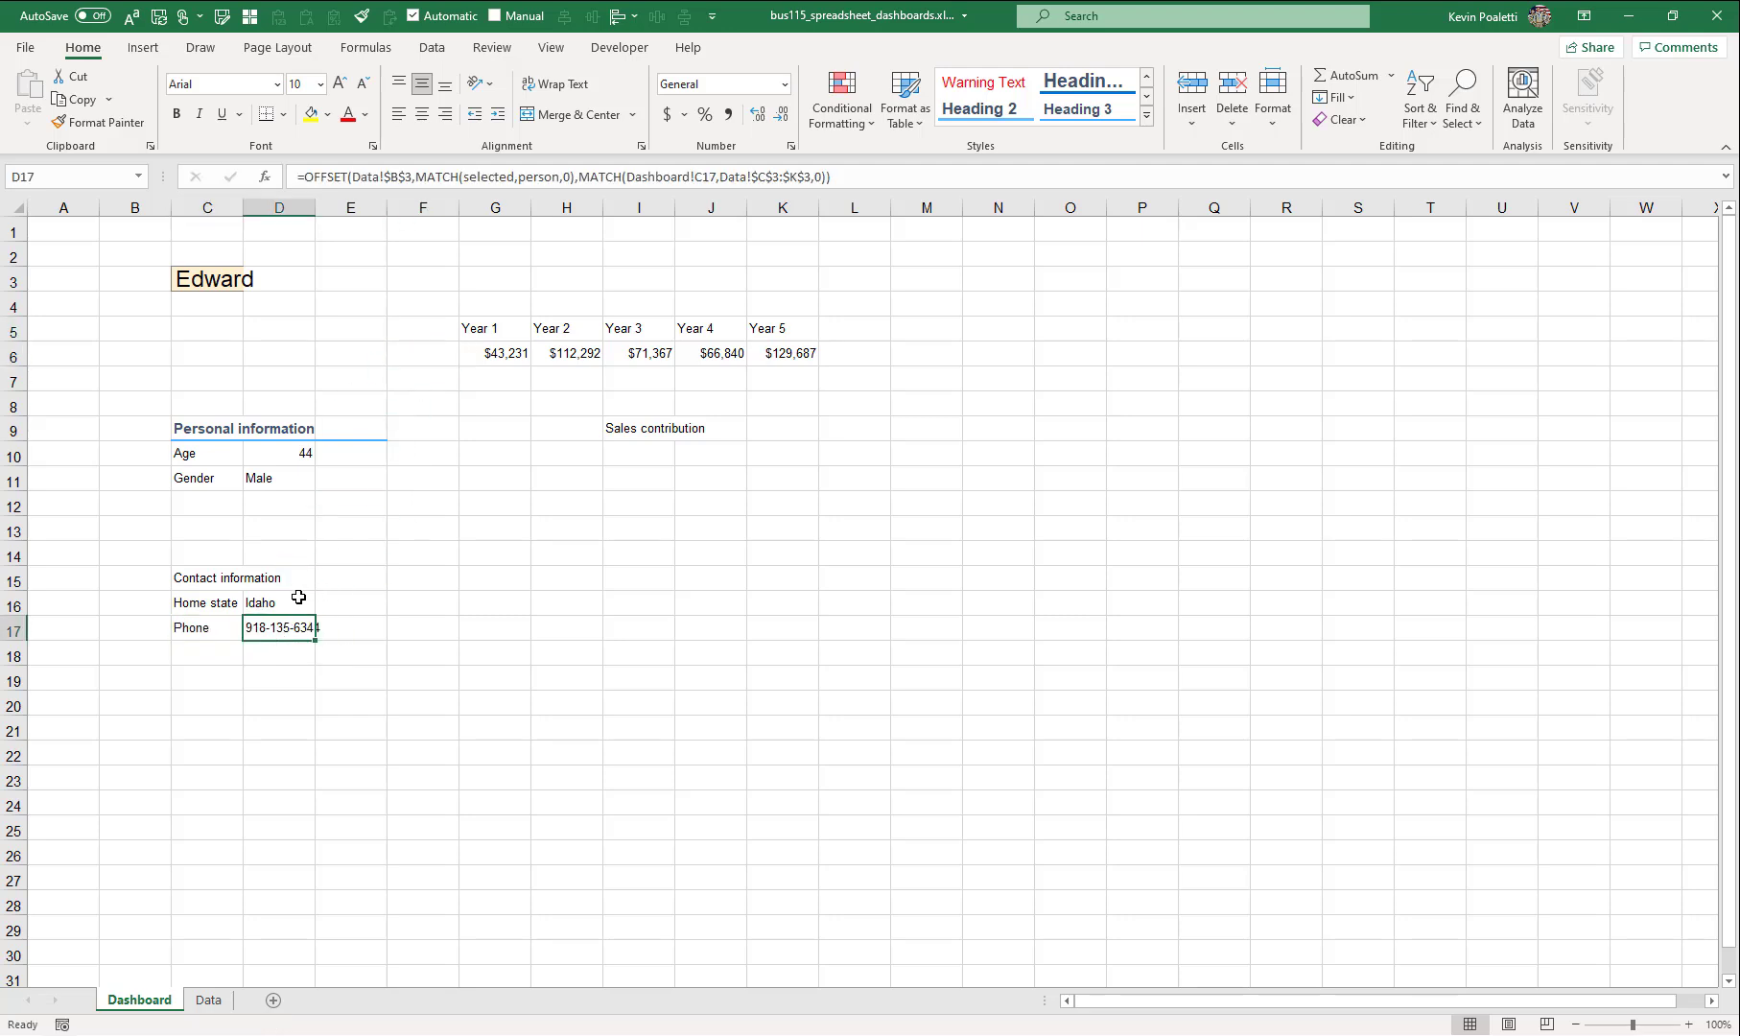
# - Move the Year 1 to Year 5 labels and results from G5:K6 to I10:M11, under Sales contribution
pyautogui.click(263, 597)
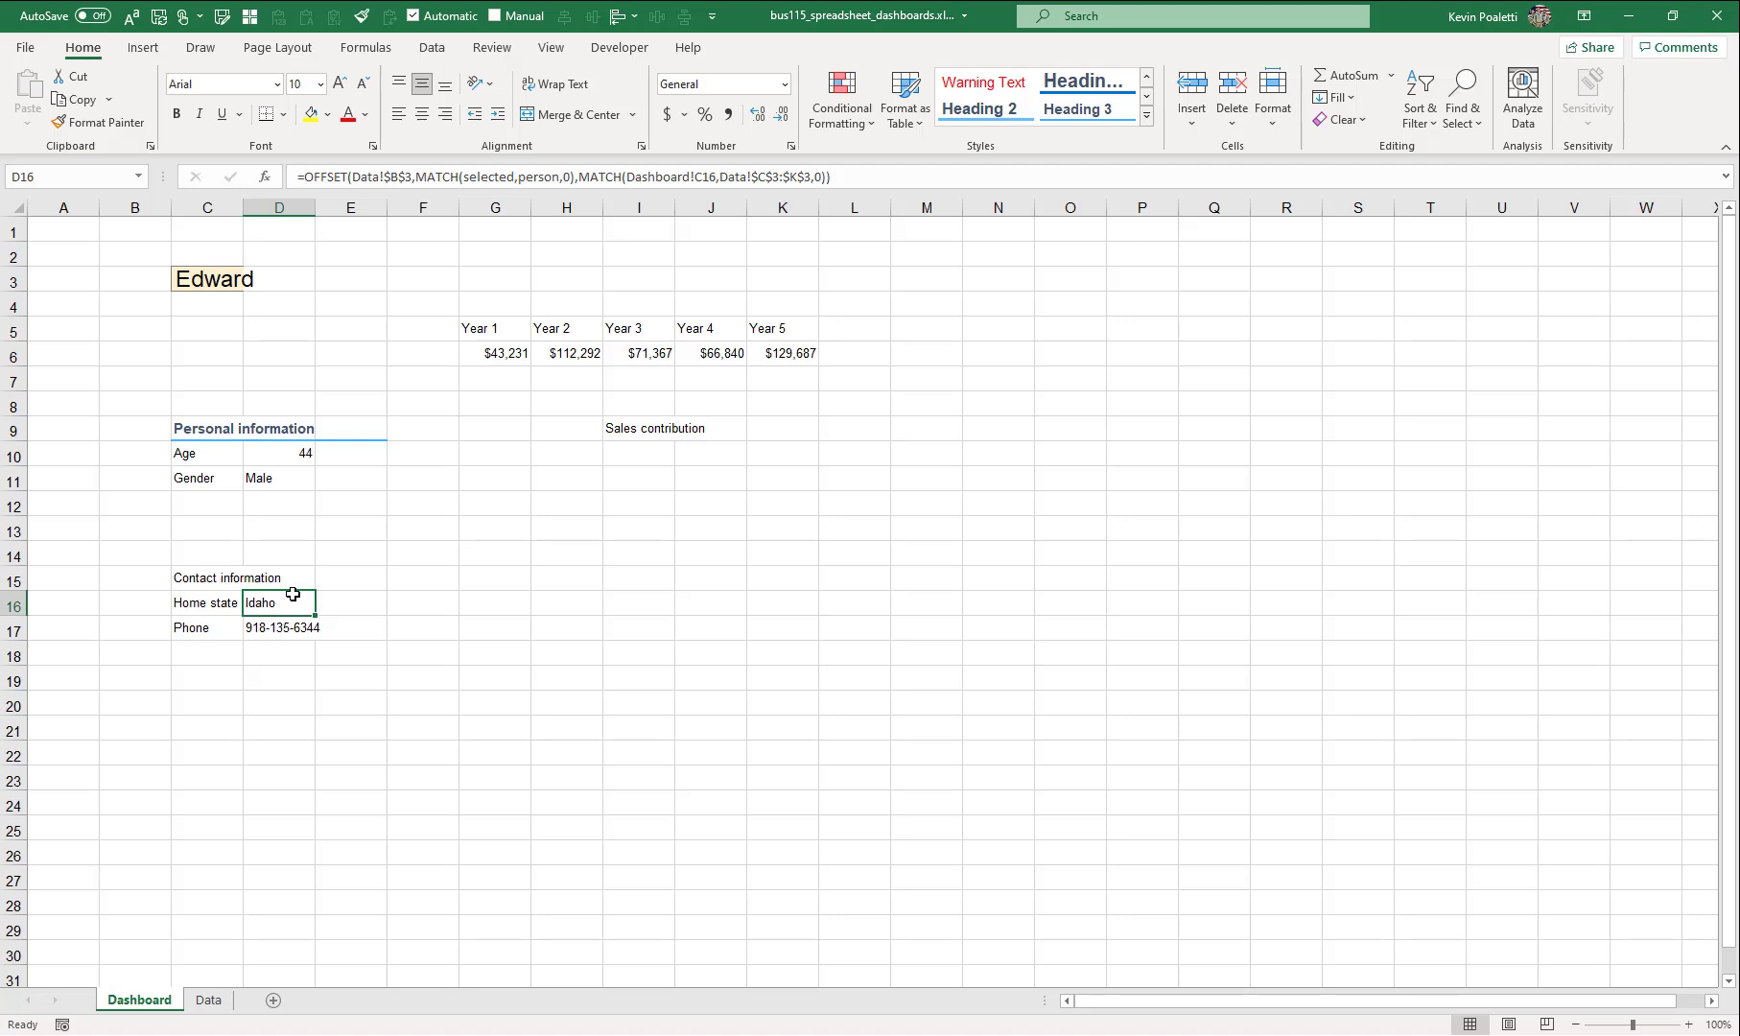
pyautogui.moveTo(479, 328); pyautogui.dragTo(787, 353)
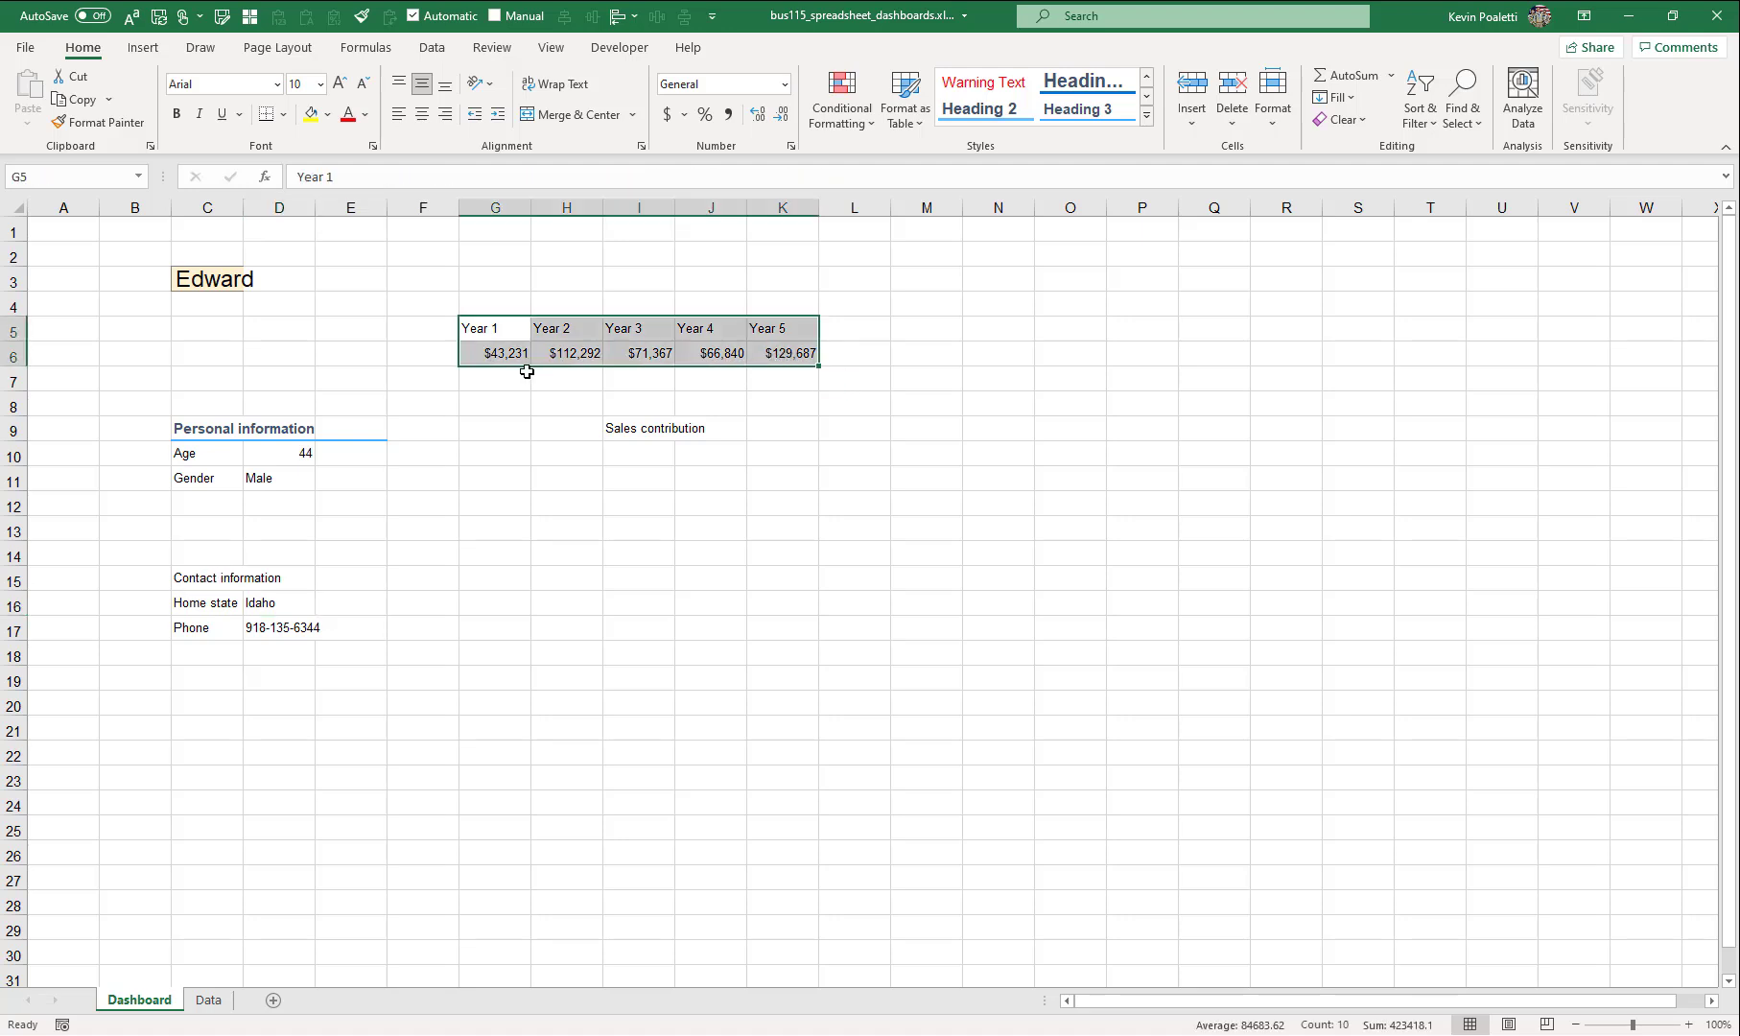
pyautogui.moveTo(521, 372); pyautogui.dragTo(667, 494)
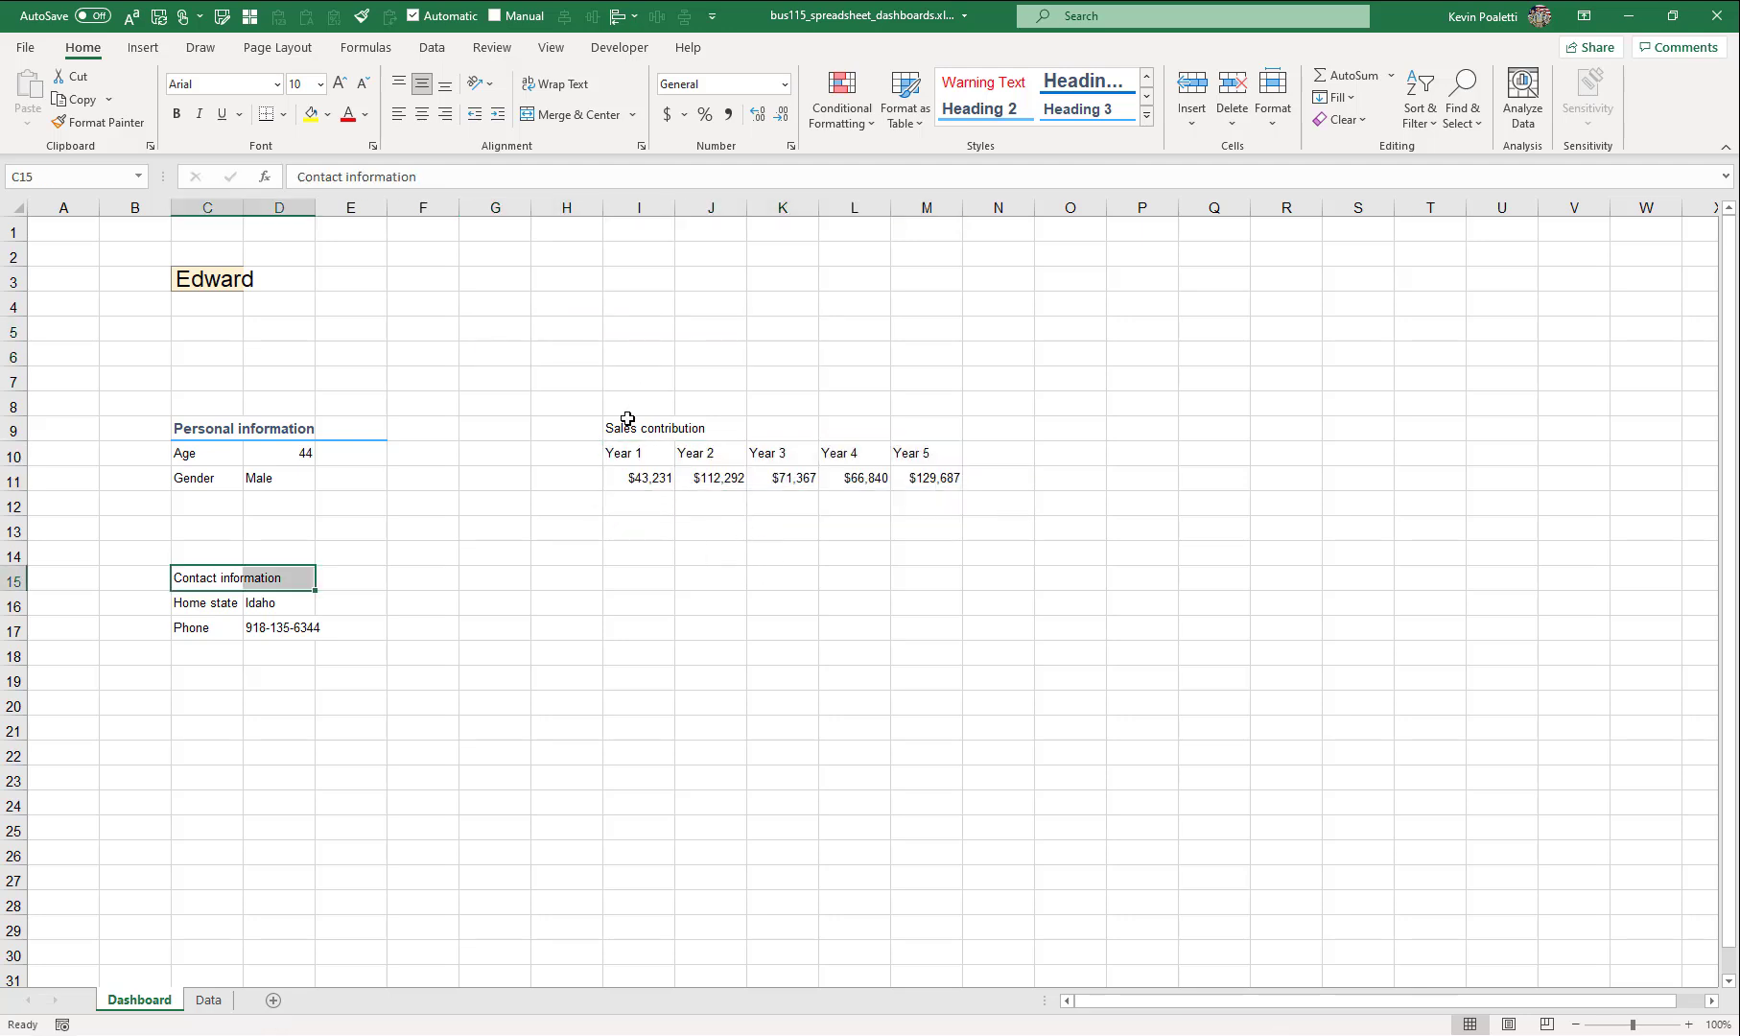
# - Apply the Heading 3 cell style to the Contact information heading in C15:D15 and the Sales contribution heading in I9:M9
pyautogui.moveTo(625, 422); pyautogui.dragTo(913, 421)
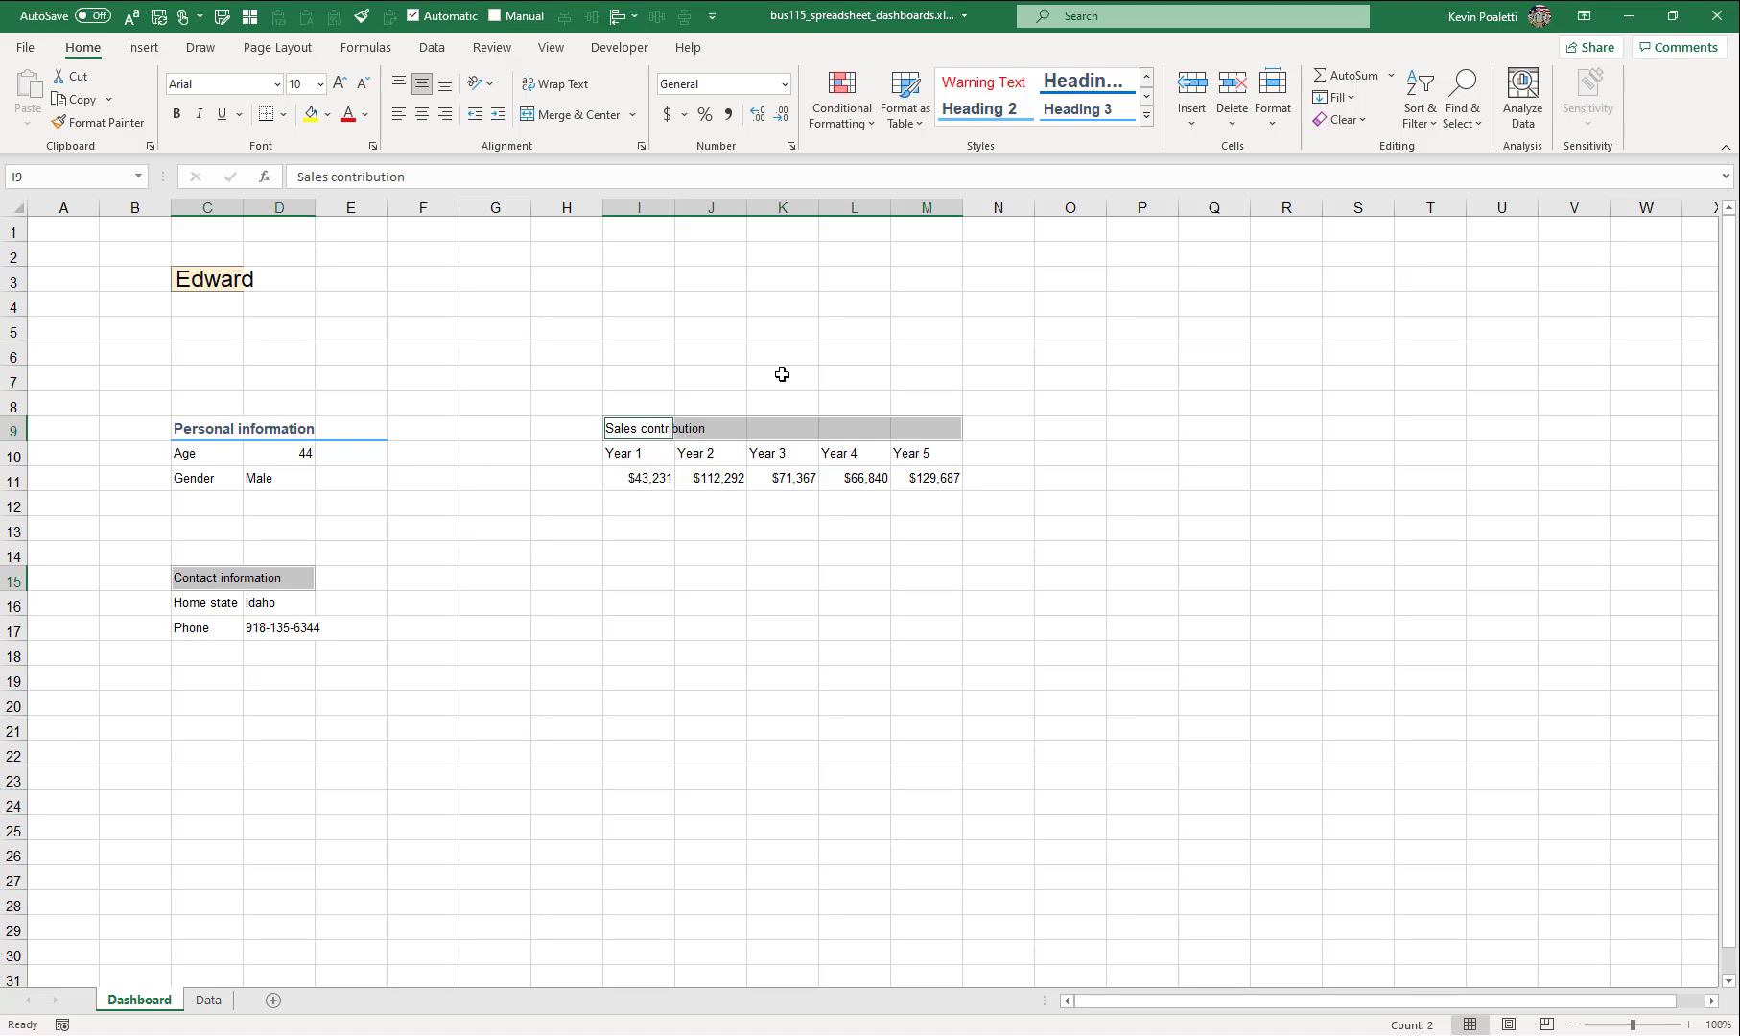
pyautogui.click(1088, 113)
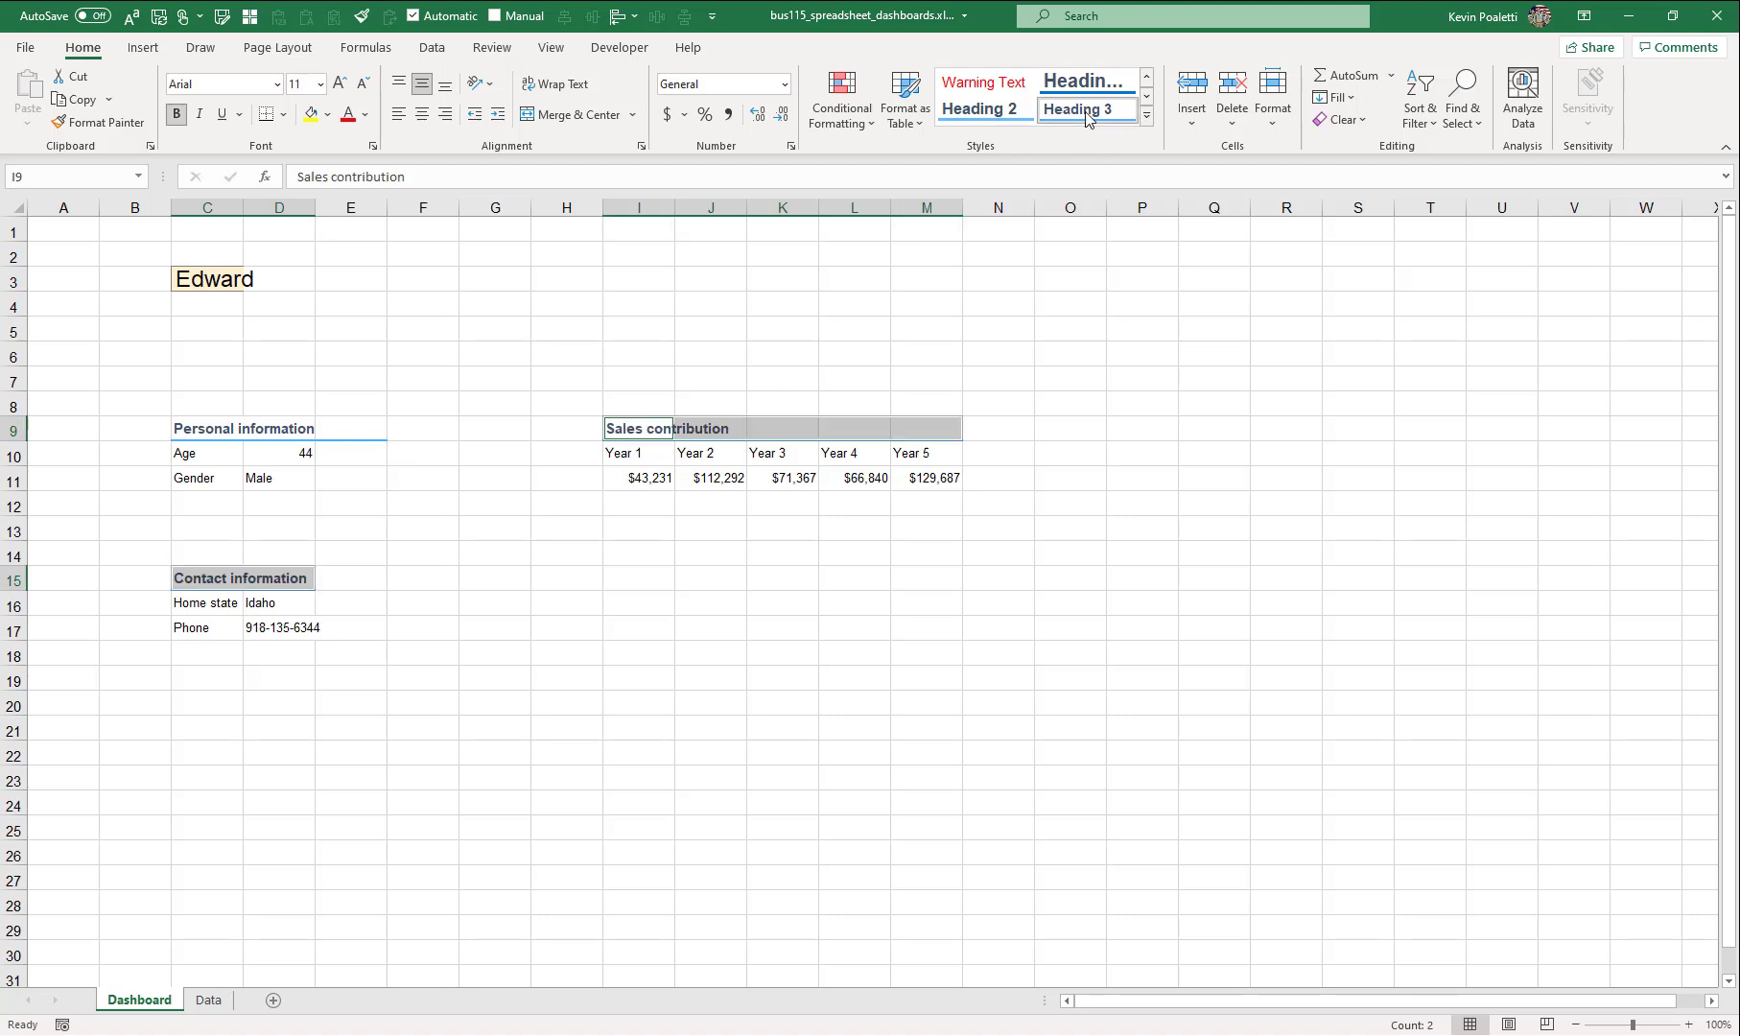
pyautogui.click(201, 429)
pyautogui.click(211, 576)
pyautogui.click(640, 430)
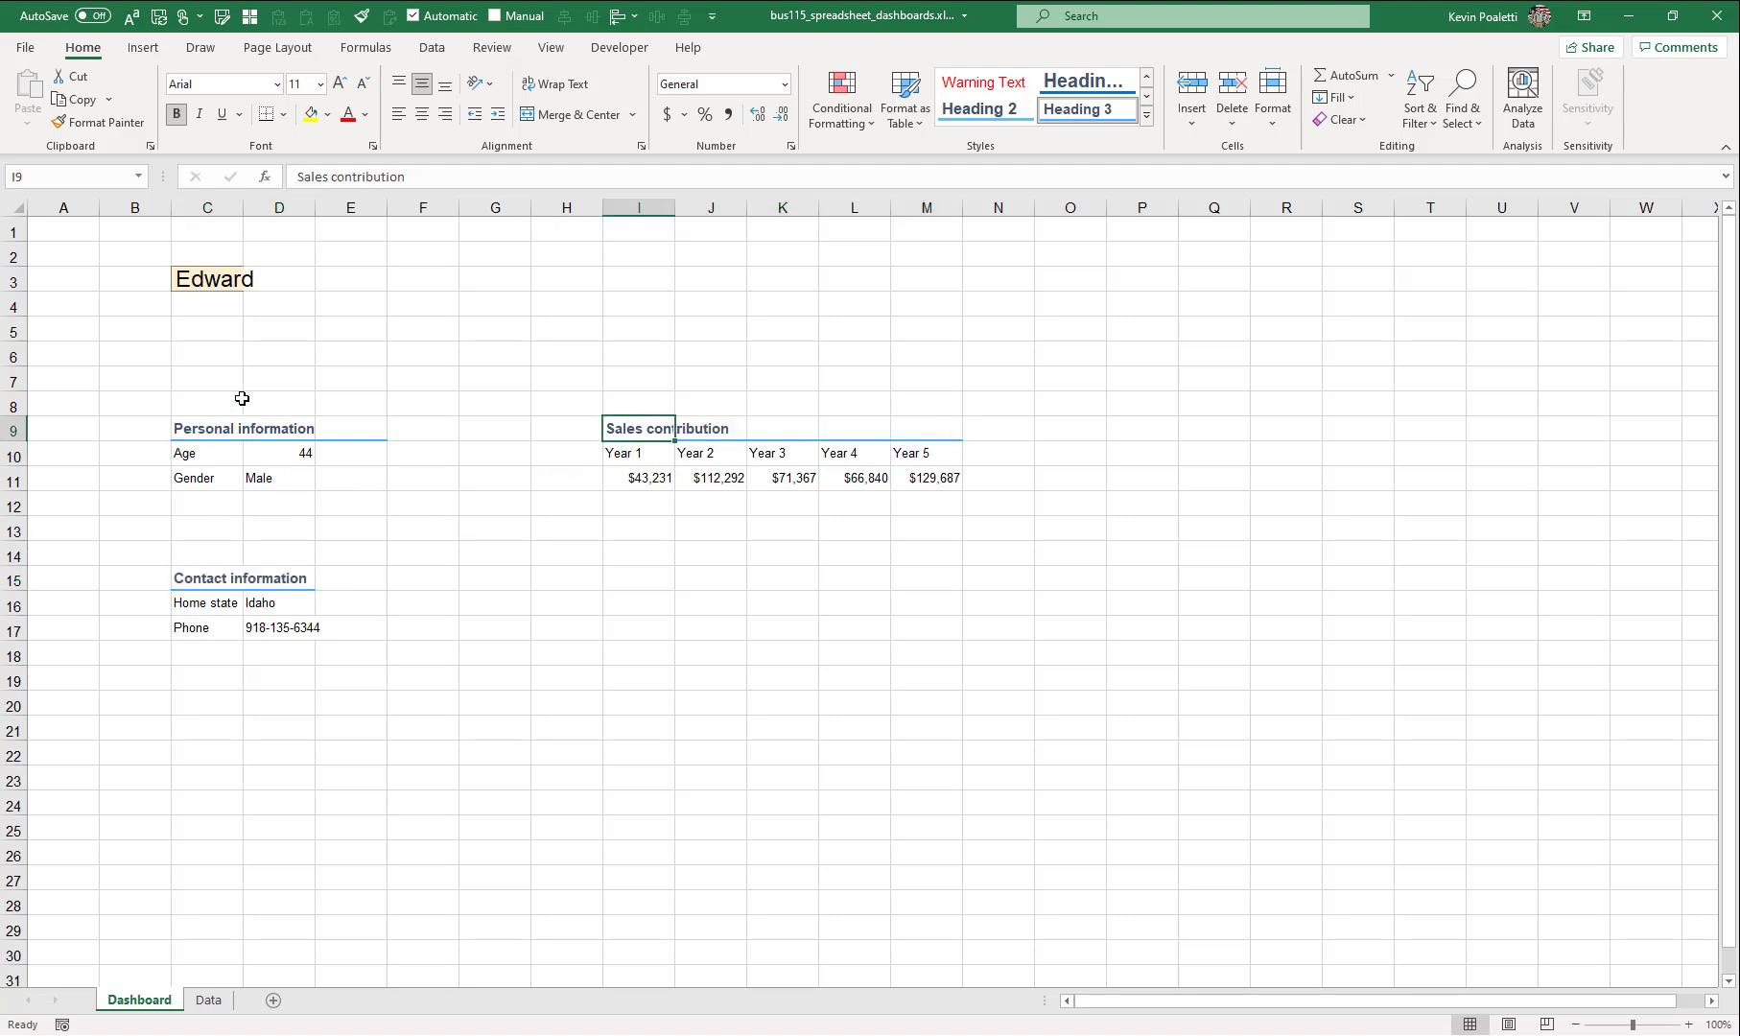
# - Set the height of row 3 to 40
pyautogui.rightClick(4, 279)
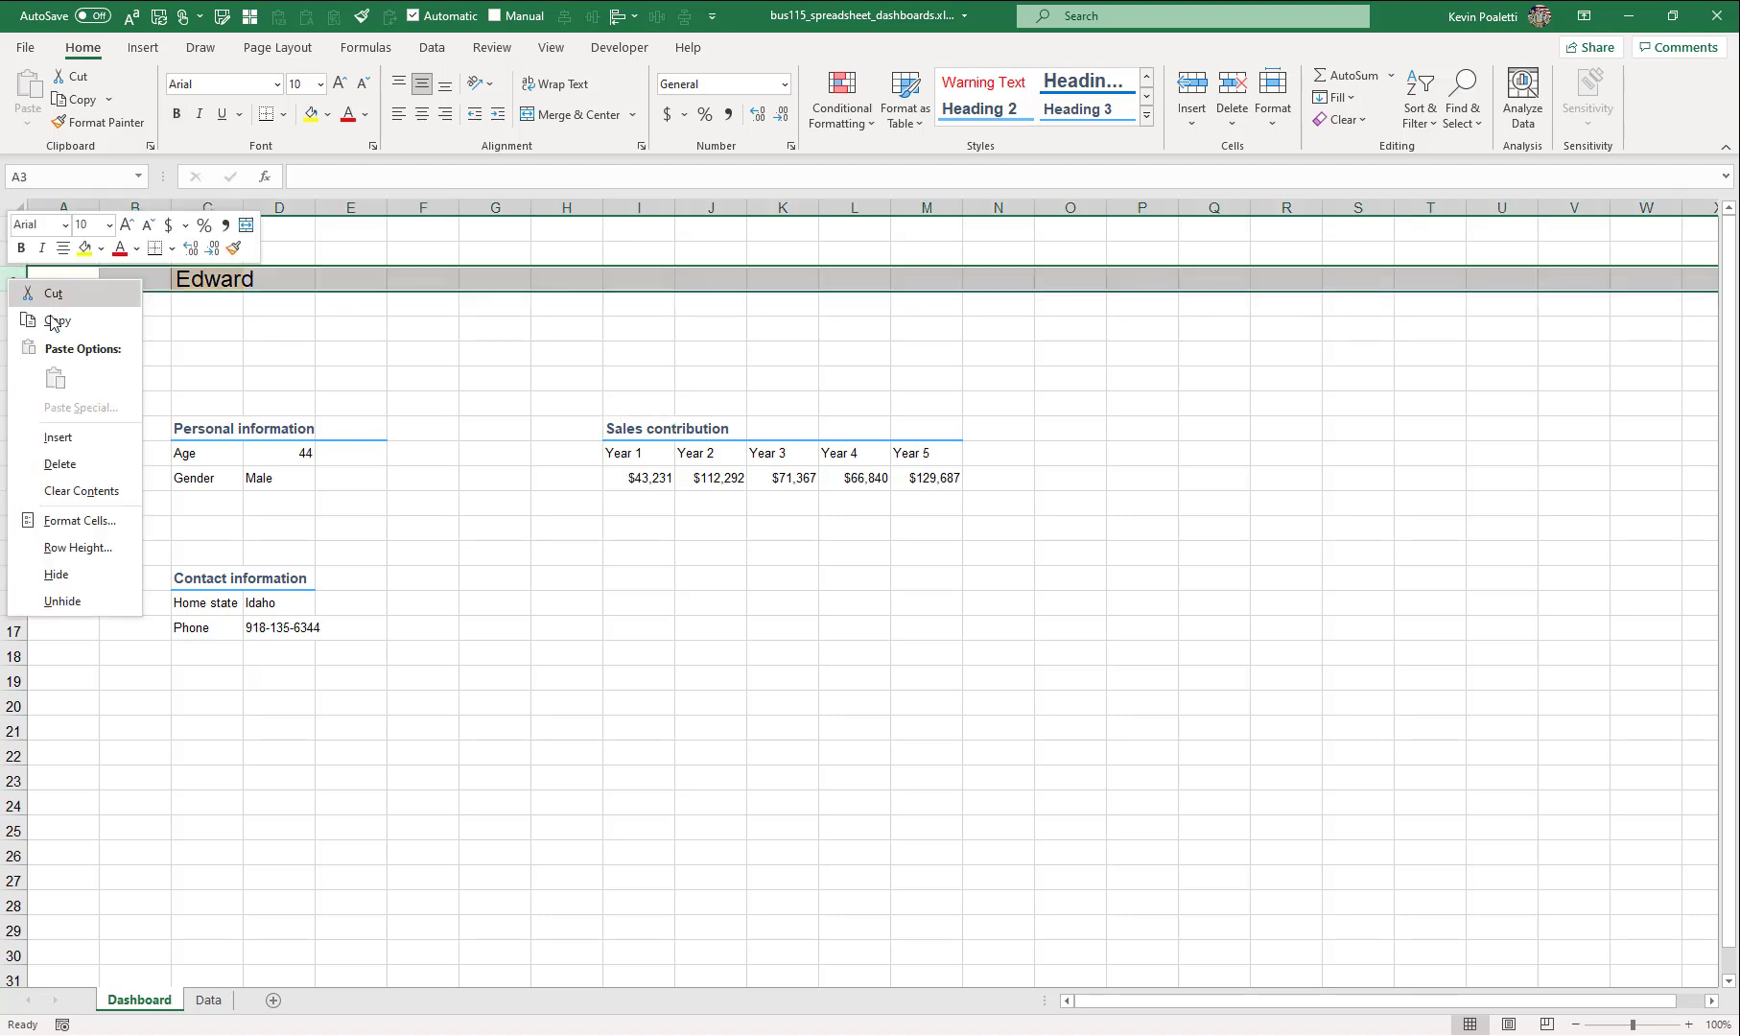
pyautogui.click(76, 548)
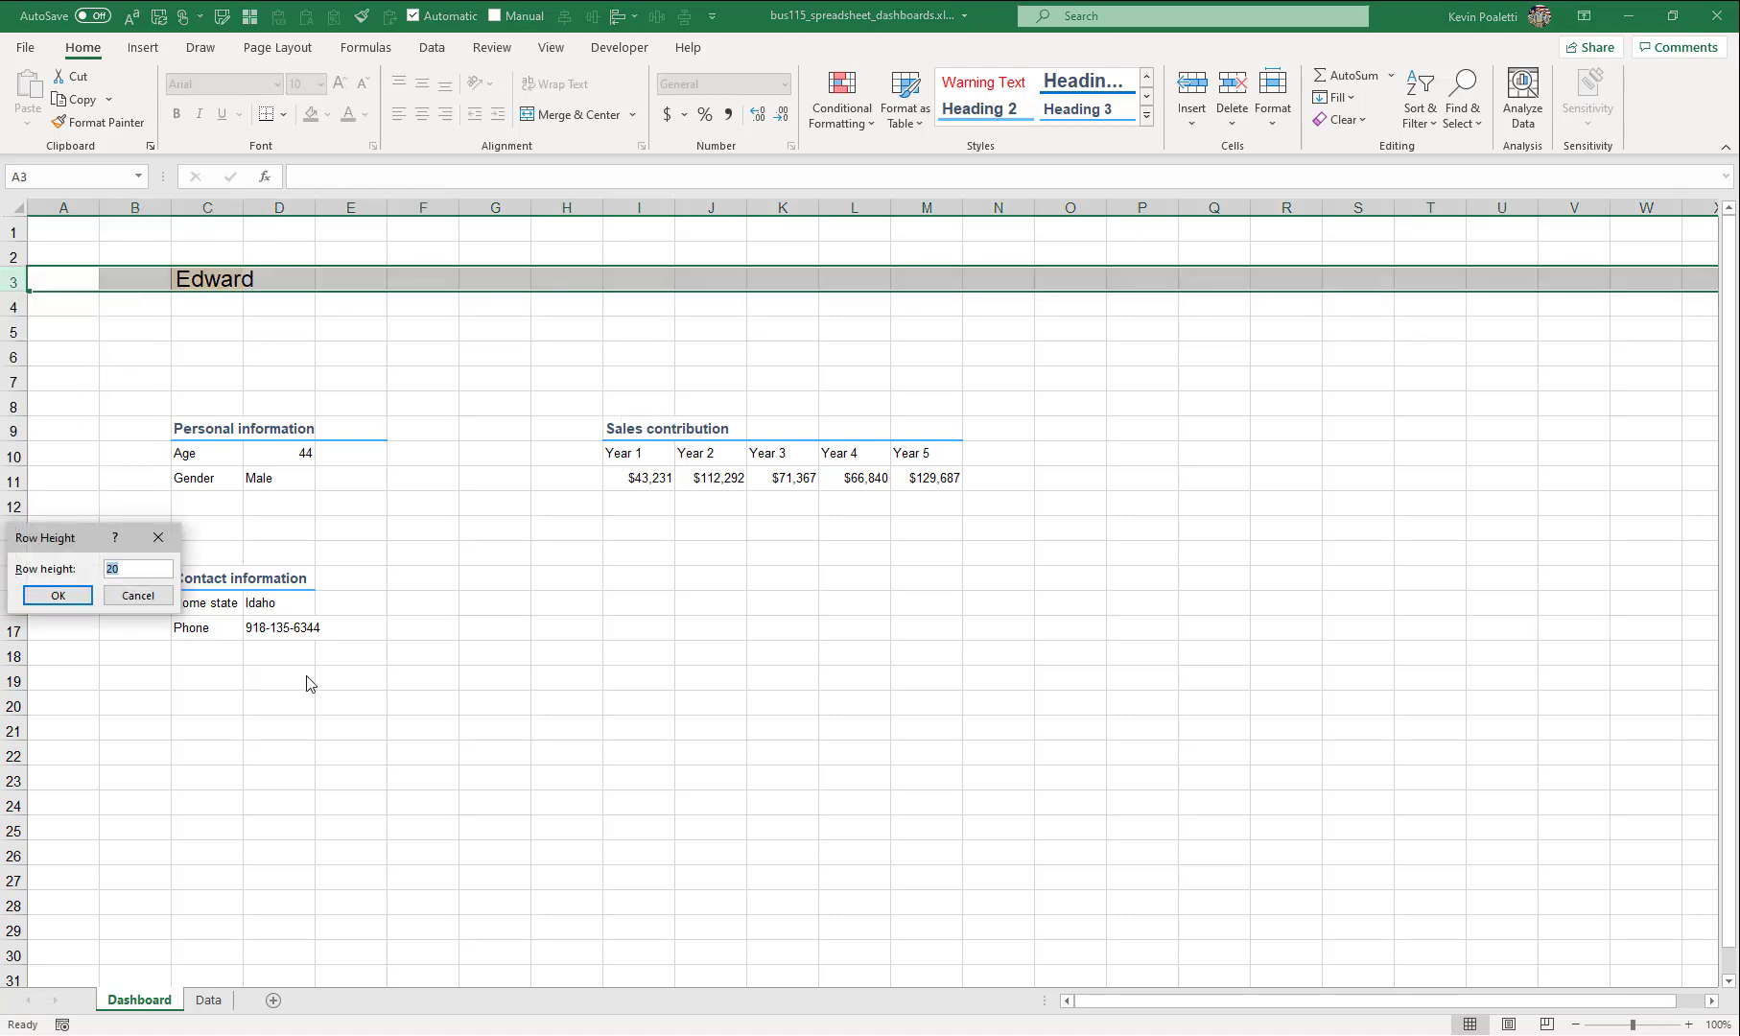
pyautogui.write('40')
pyautogui.press('Return')
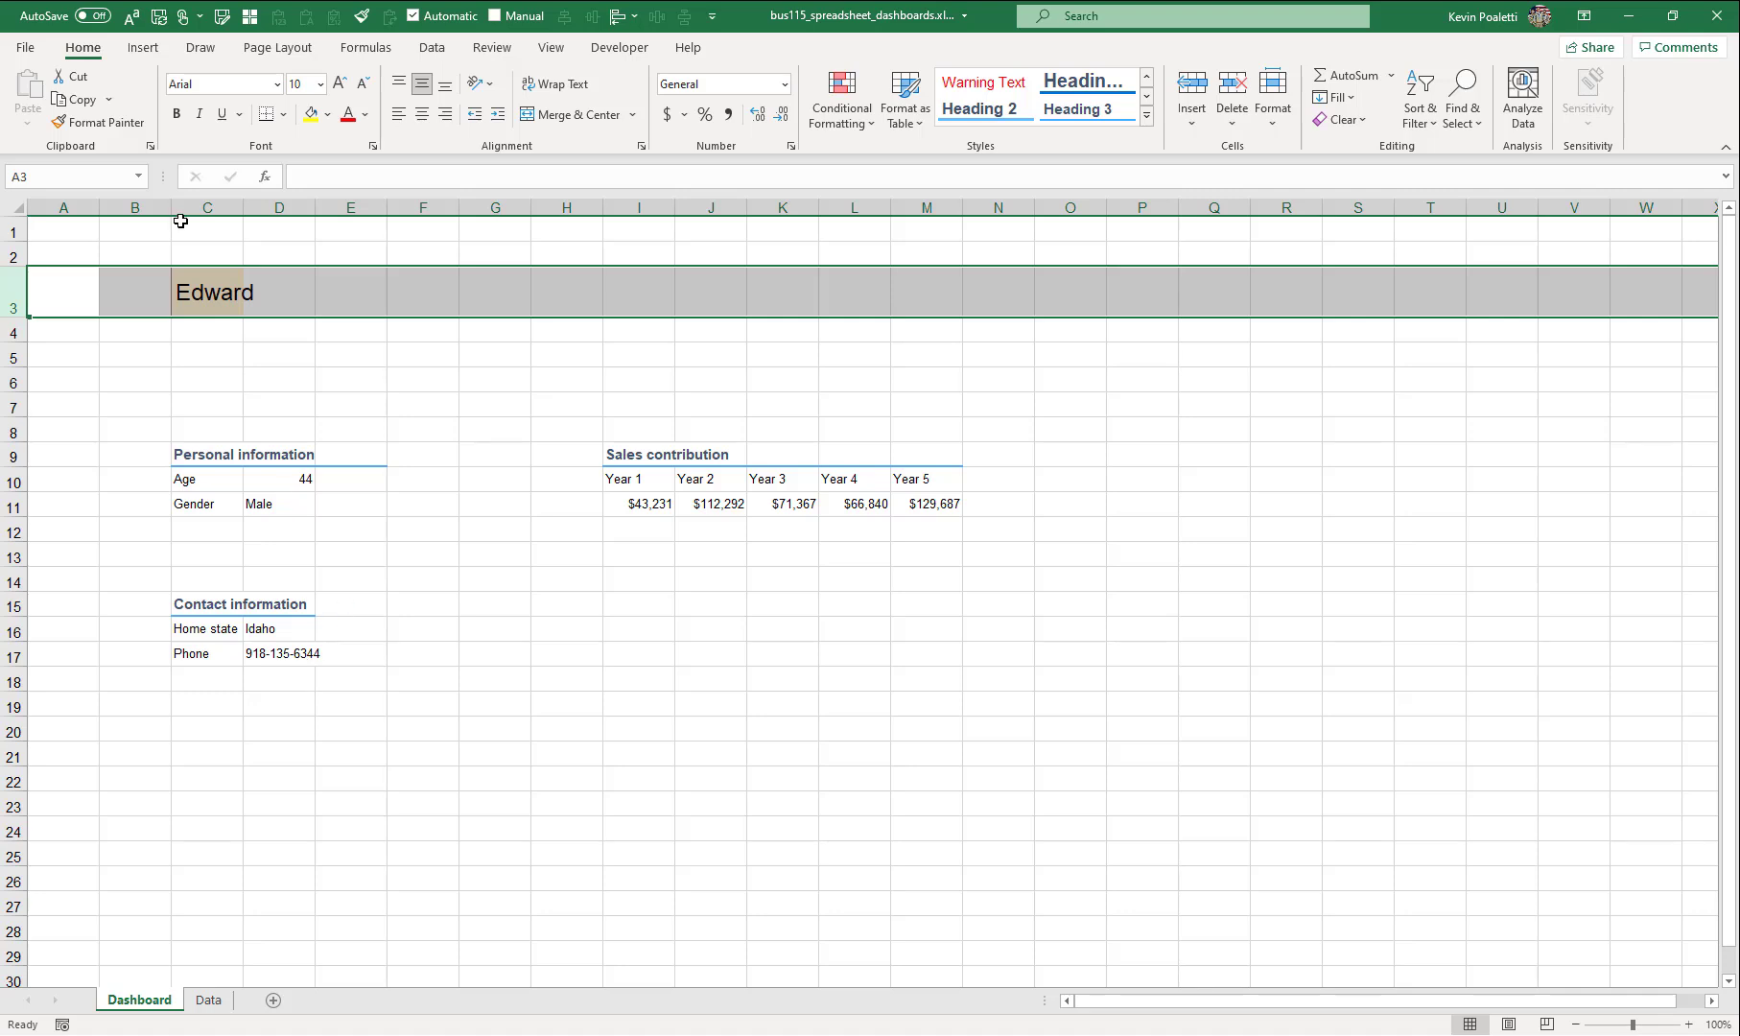
# - Try widening column C so that the name in cell C3 fits inside it
pyautogui.click(199, 205)
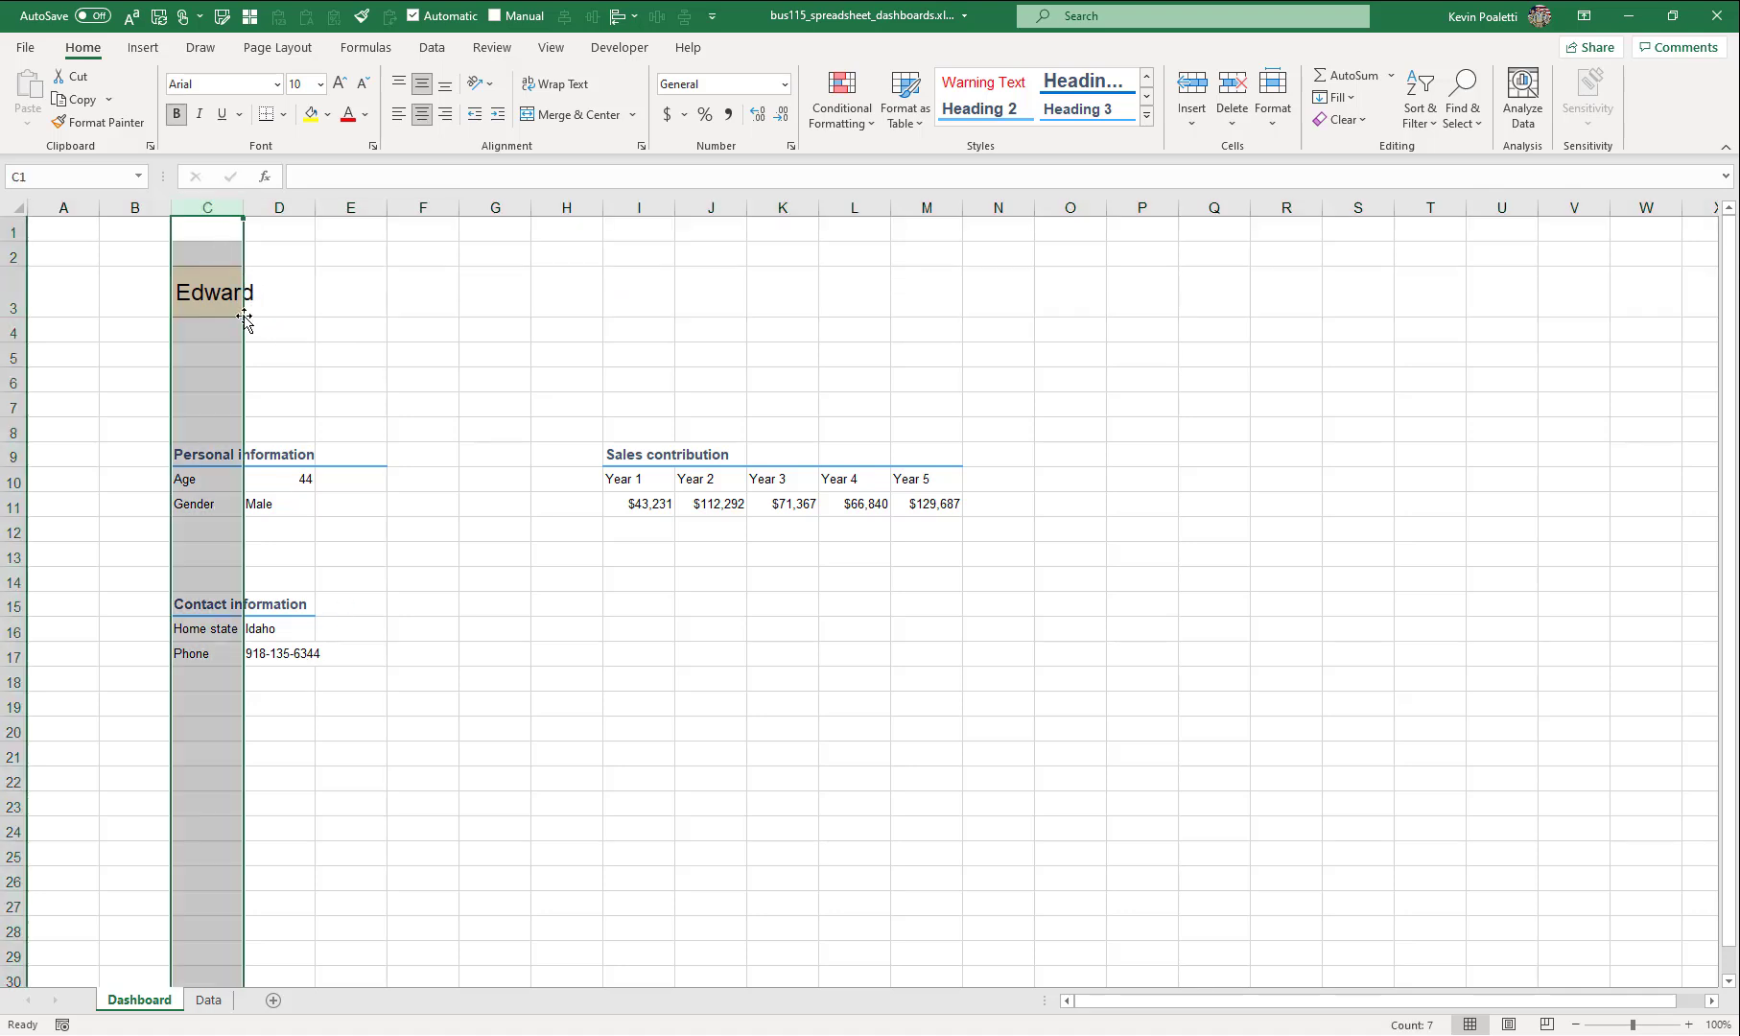
pyautogui.moveTo(243, 206); pyautogui.dragTo(368, 206)
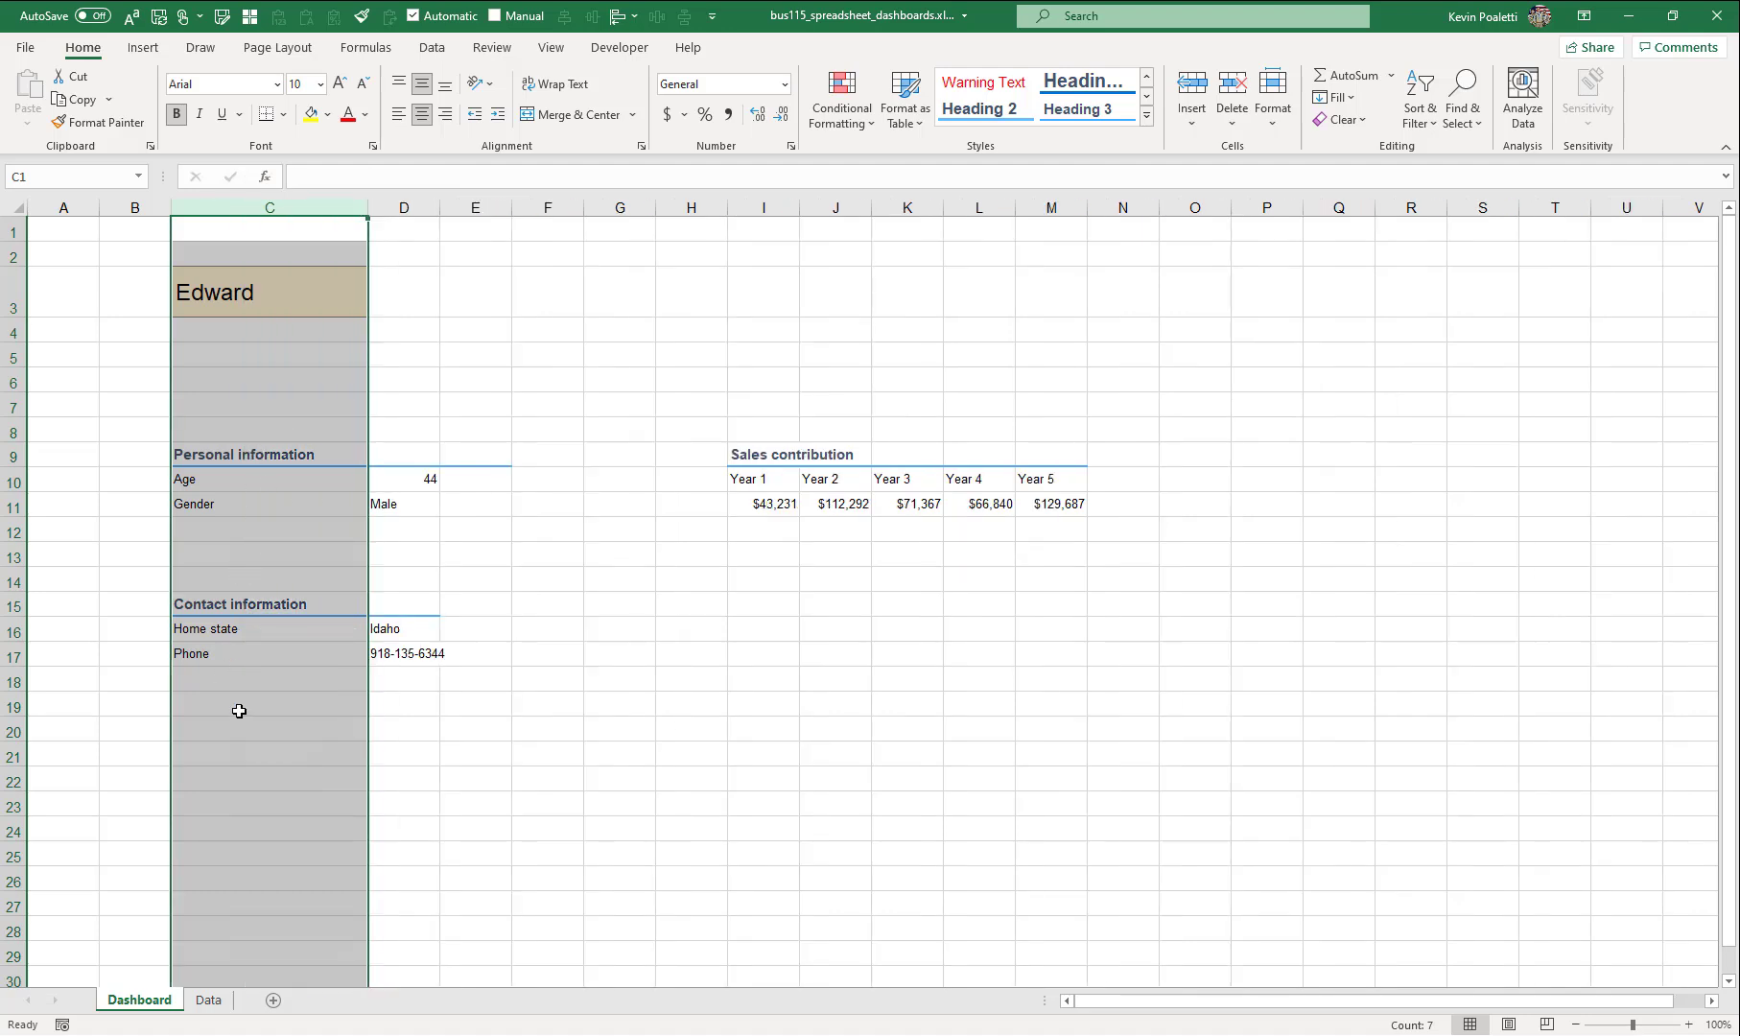
pyautogui.hotkey('ctrl', 'z')
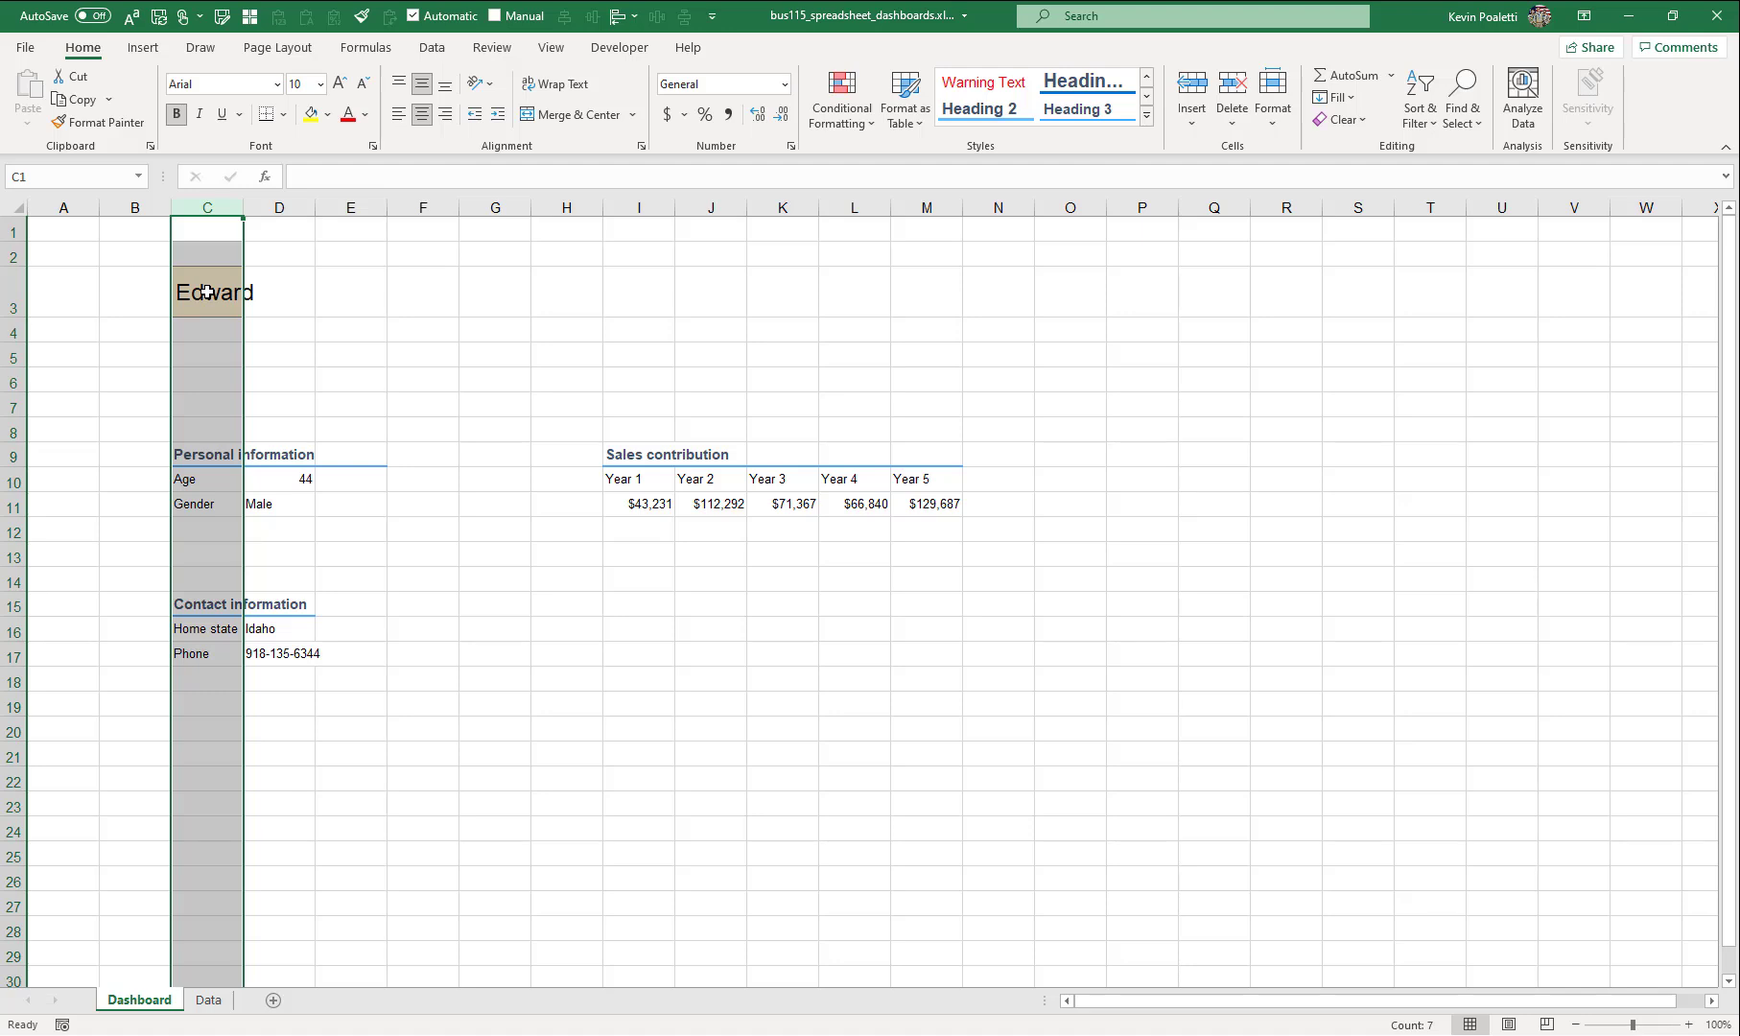
# - Try to merge and center the name cell C3 with cell D3
pyautogui.click(206, 292)
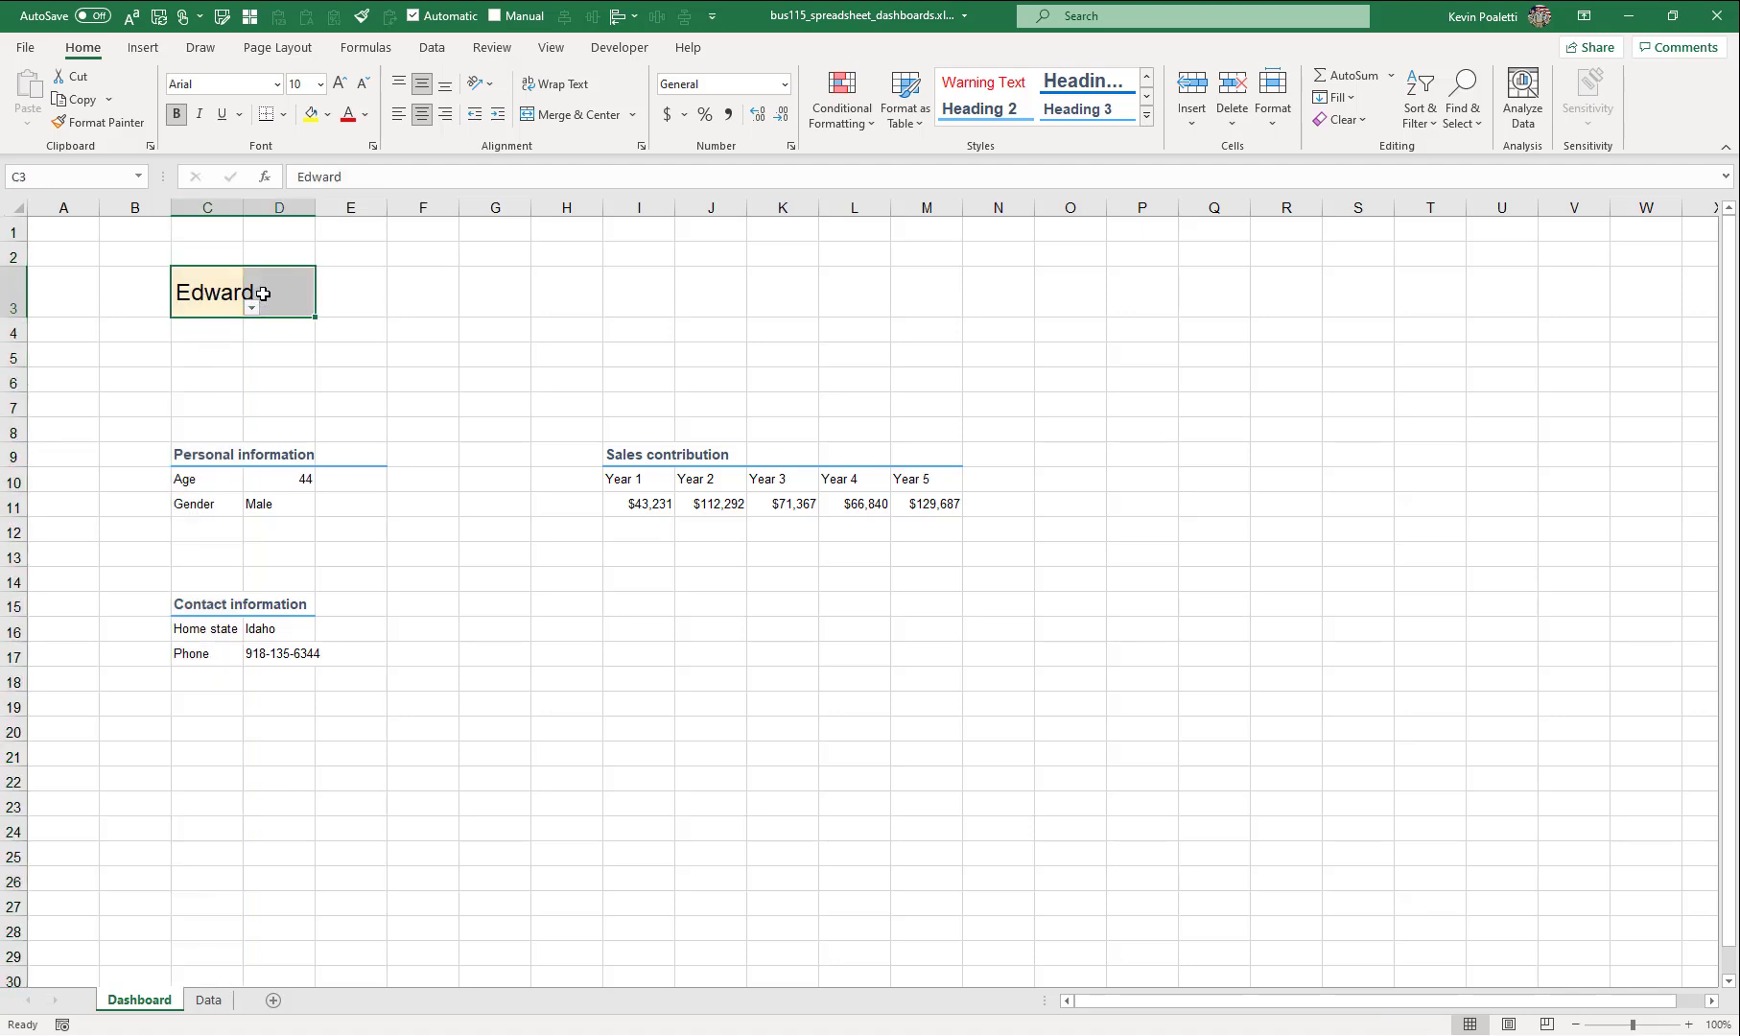
pyautogui.click(576, 114)
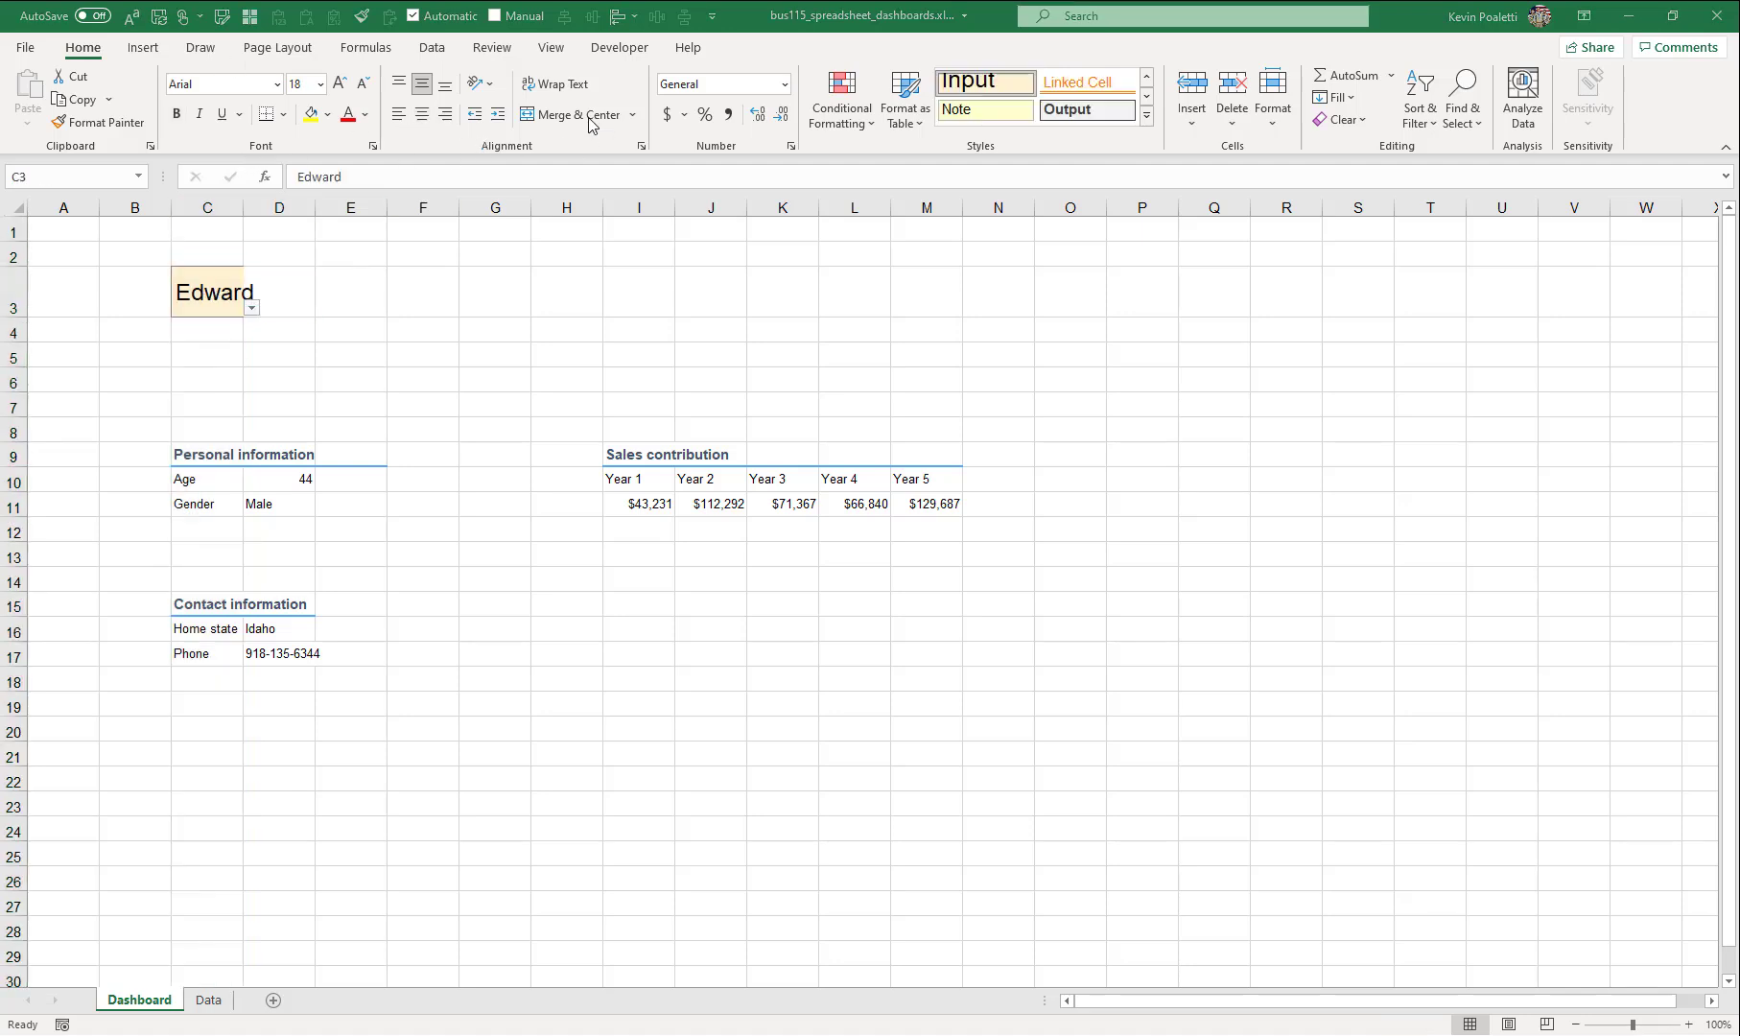
# - Set the horizontal alignment of cells C3:D3 to Center Across Selection and check the drop-down list in C3
pyautogui.click(199, 311)
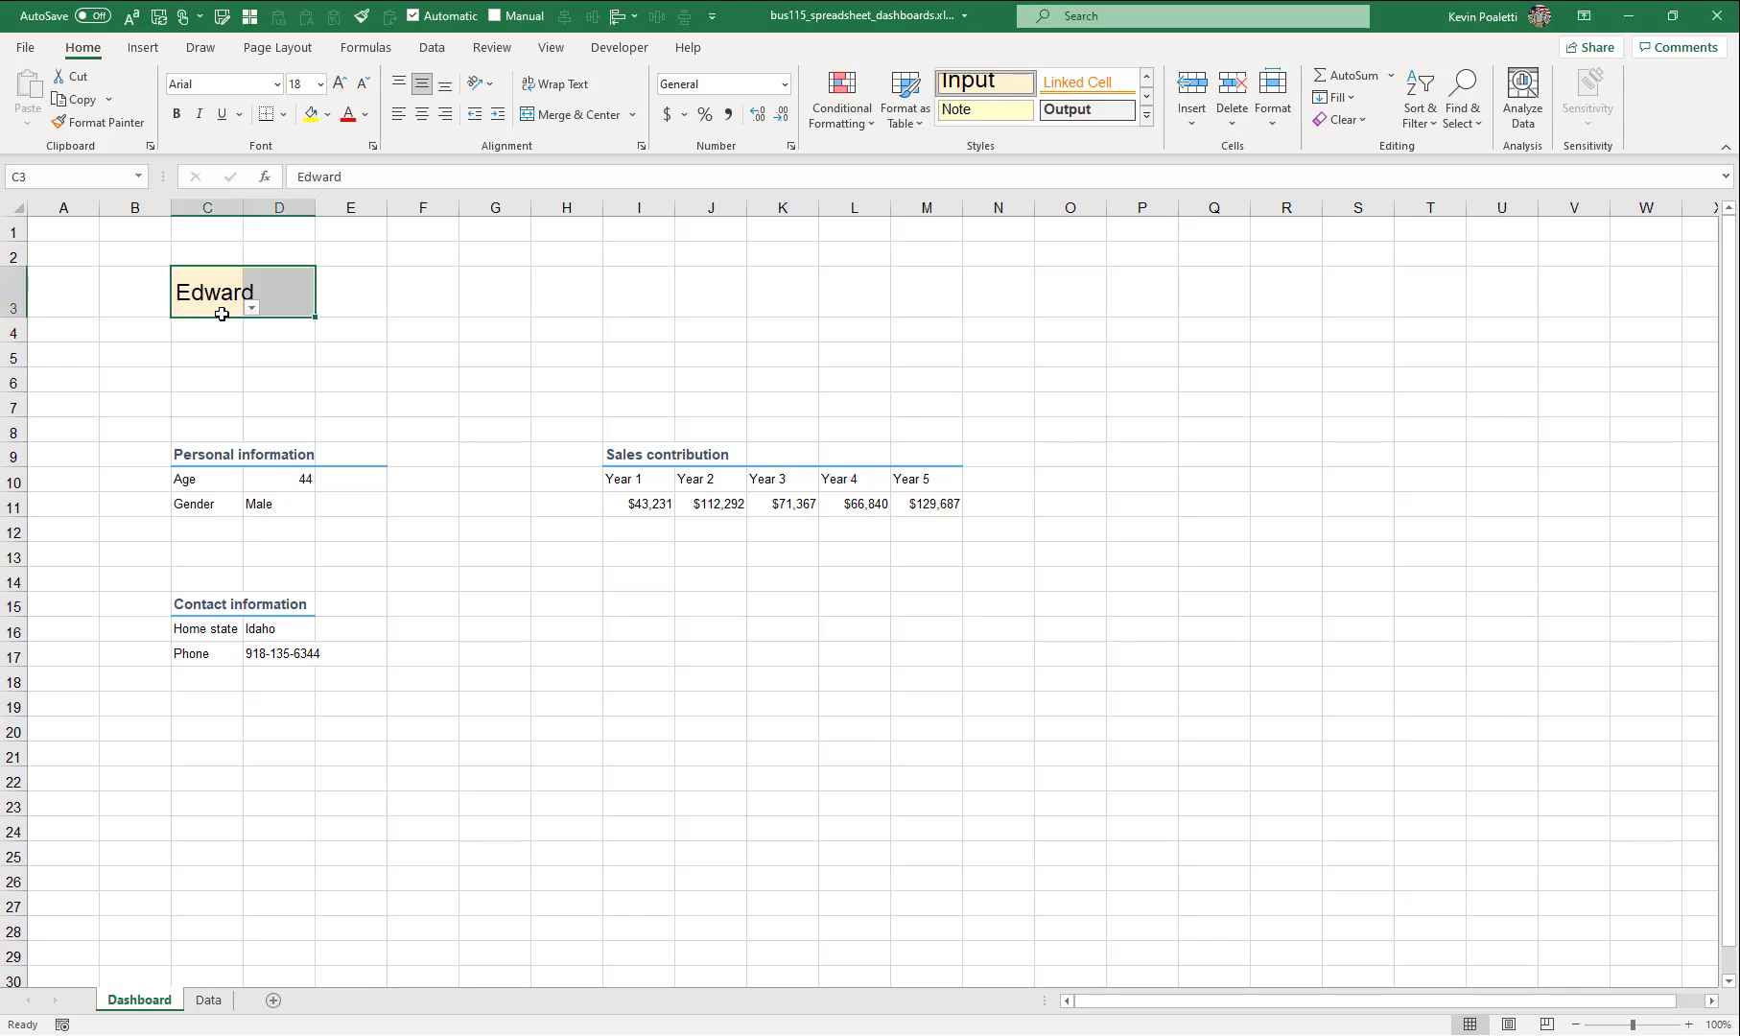
pyautogui.hotkey('ctrl', 'shift', 'f')
pyautogui.click(566, 332)
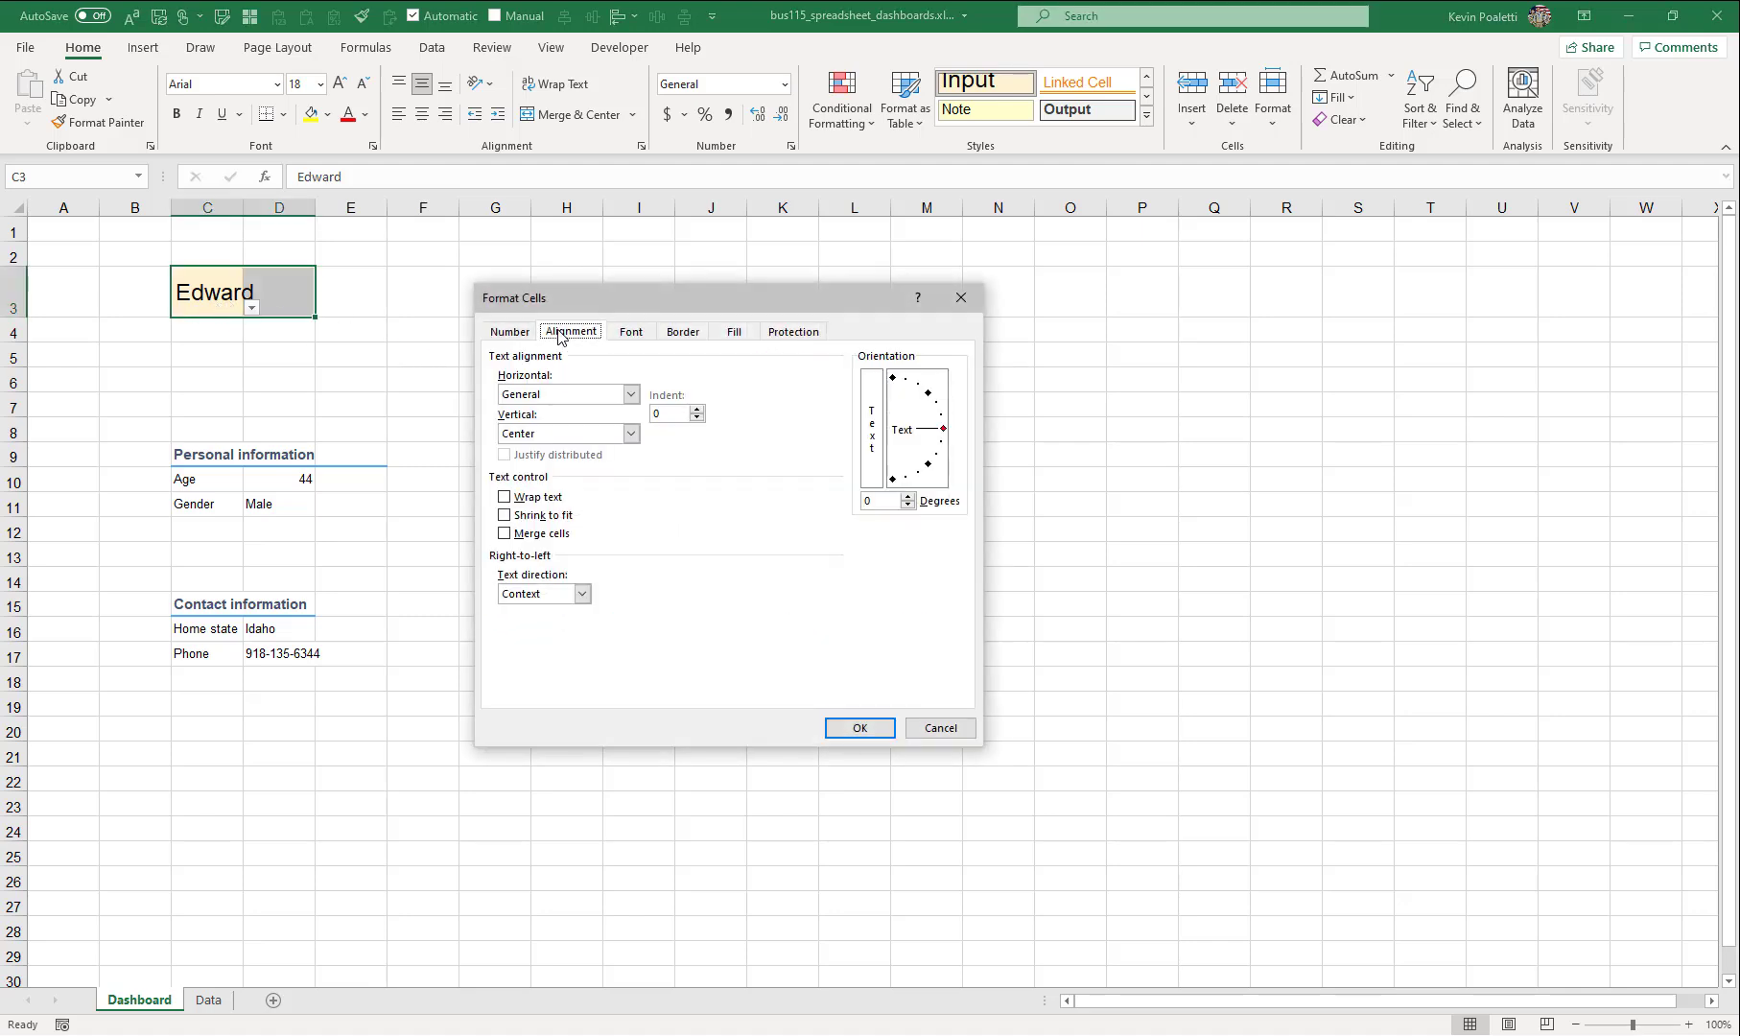
pyautogui.click(627, 393)
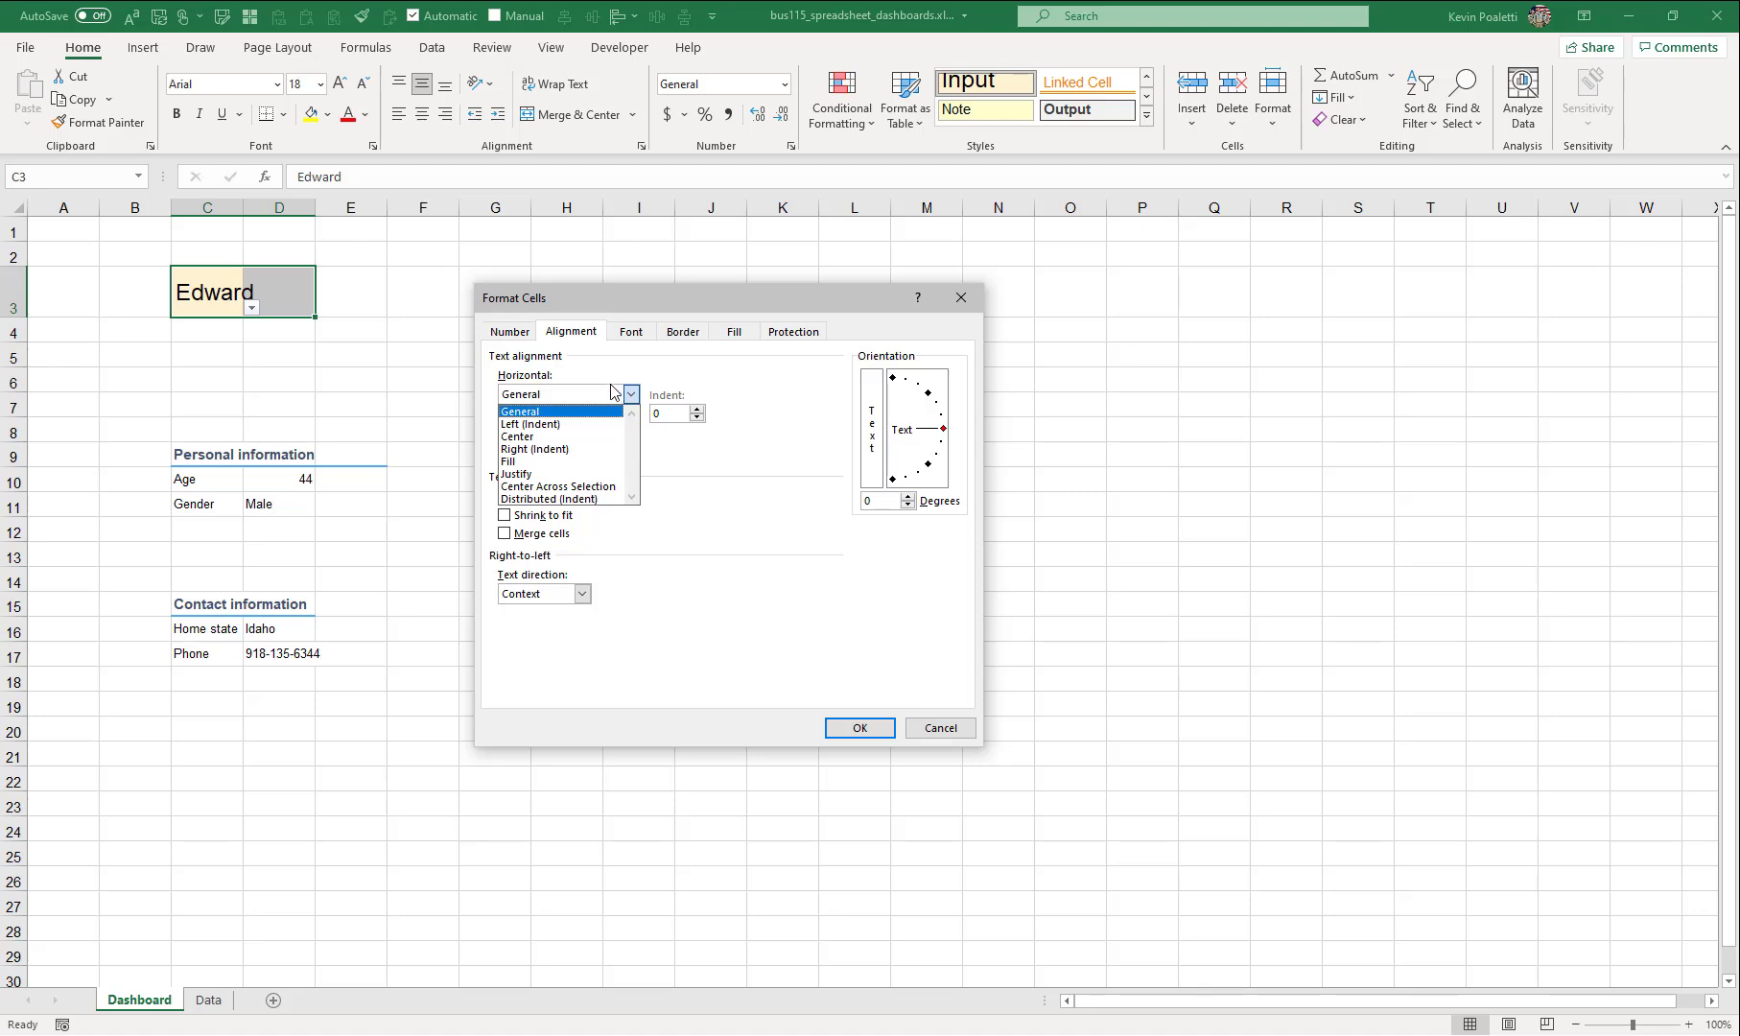
pyautogui.click(575, 487)
pyautogui.click(836, 728)
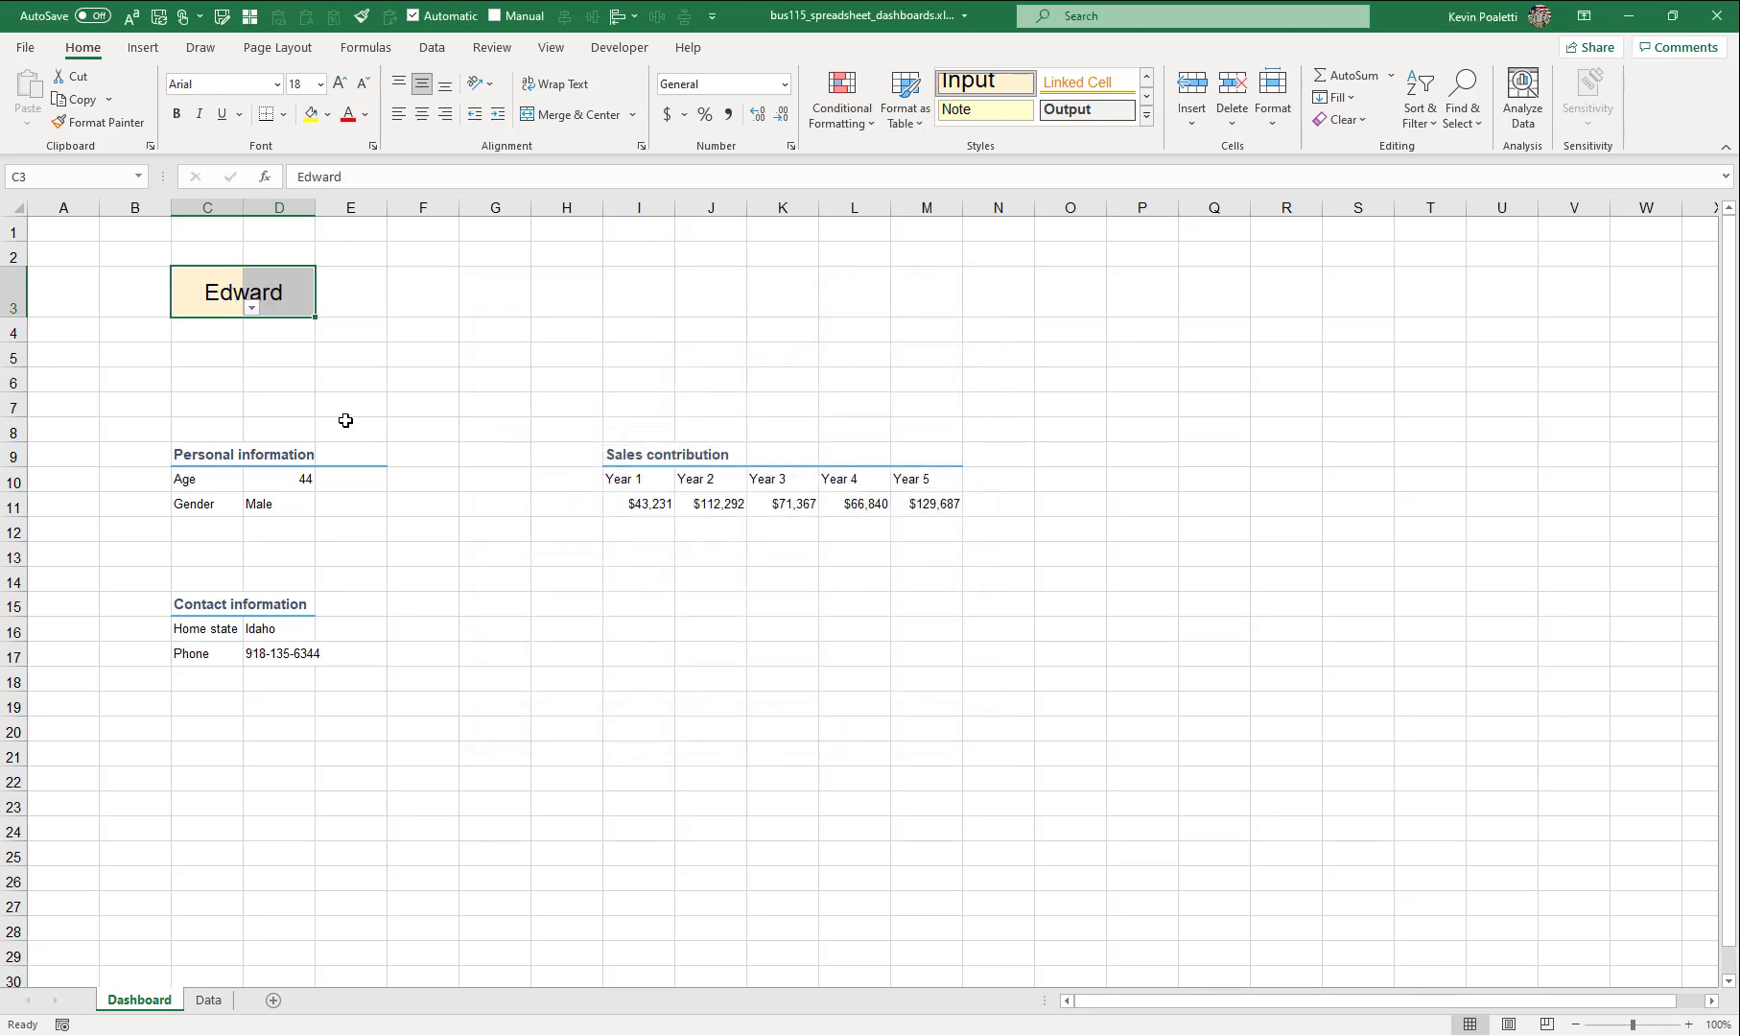
pyautogui.click(307, 374)
pyautogui.click(191, 310)
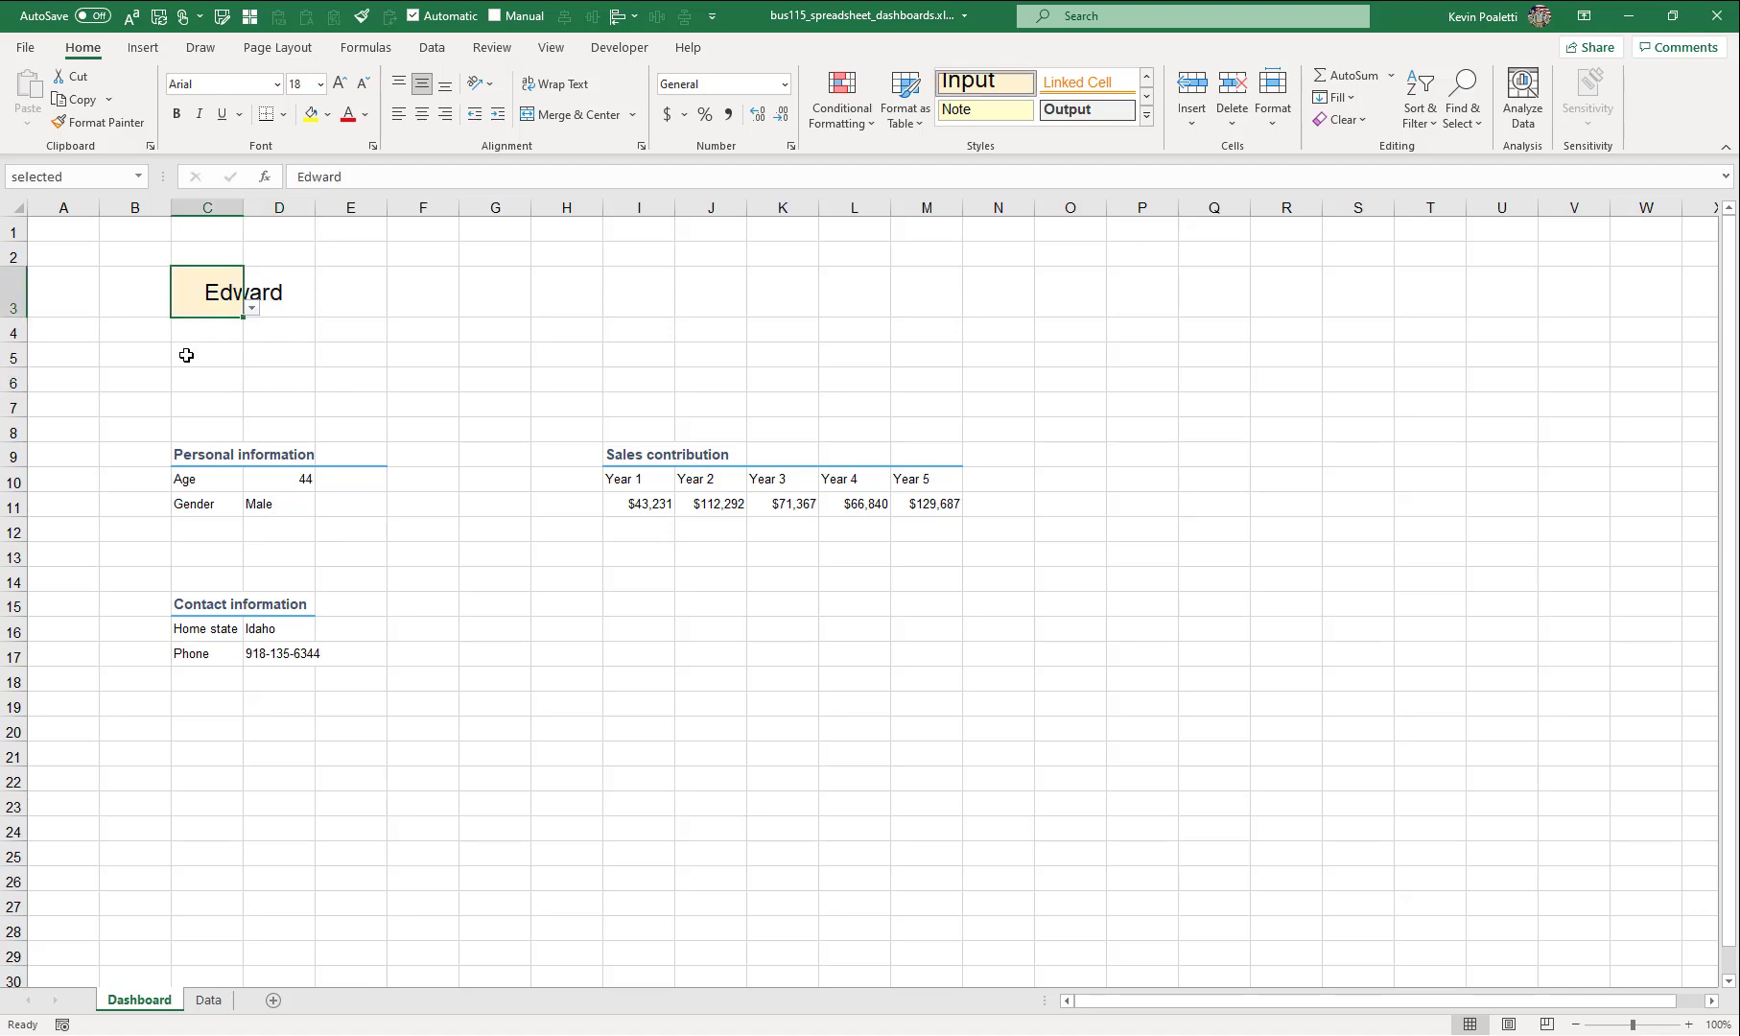
pyautogui.click(251, 309)
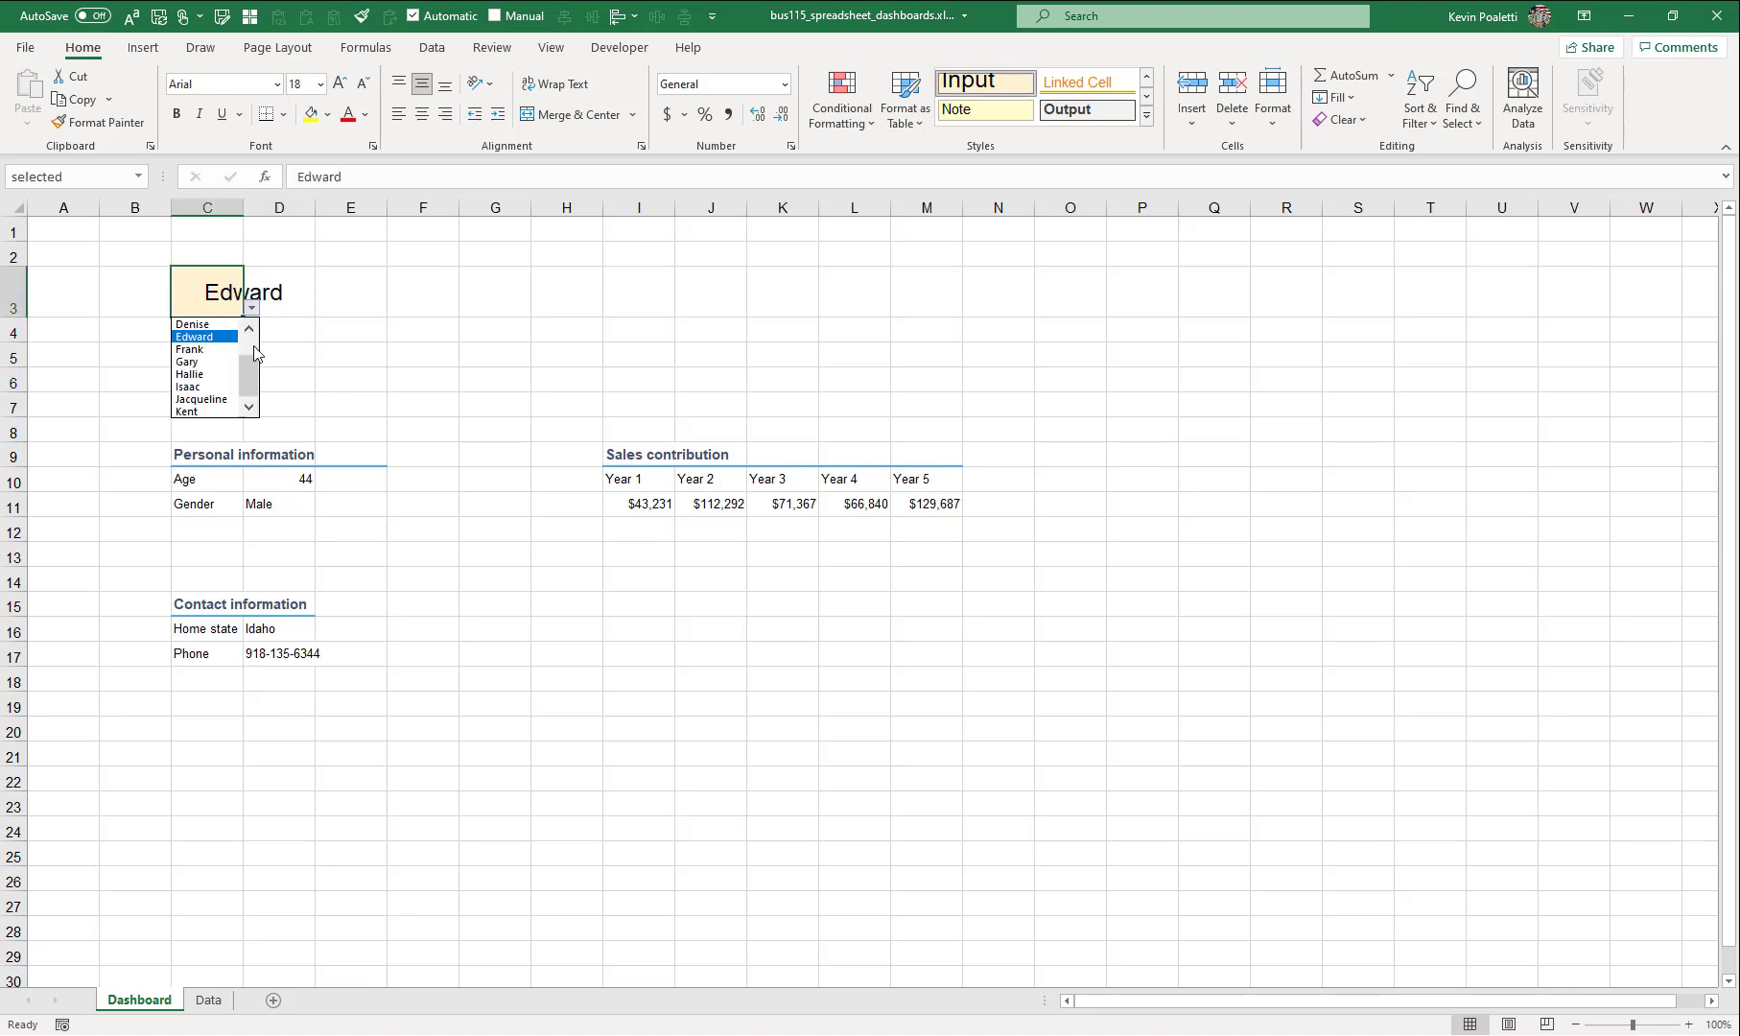
pyautogui.click(251, 310)
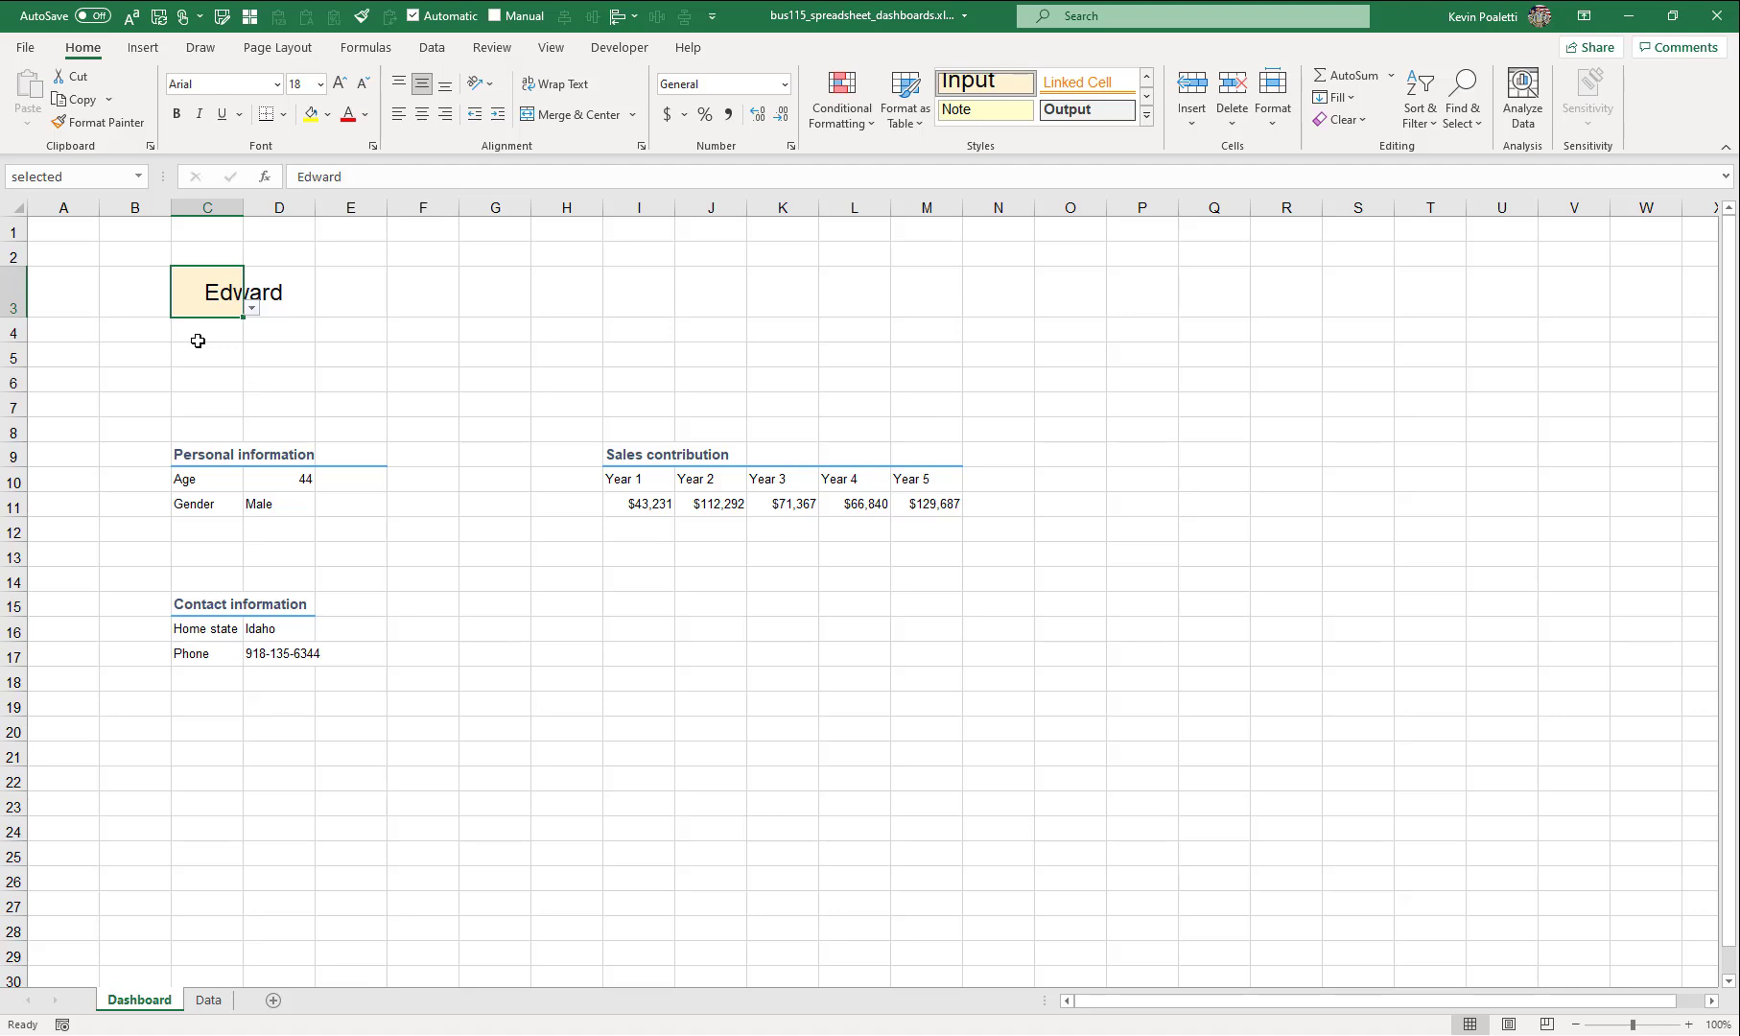
# - Merge and center cells C3:D3 so the selected name fills both cells
pyautogui.moveTo(197, 288); pyautogui.dragTo(285, 290)
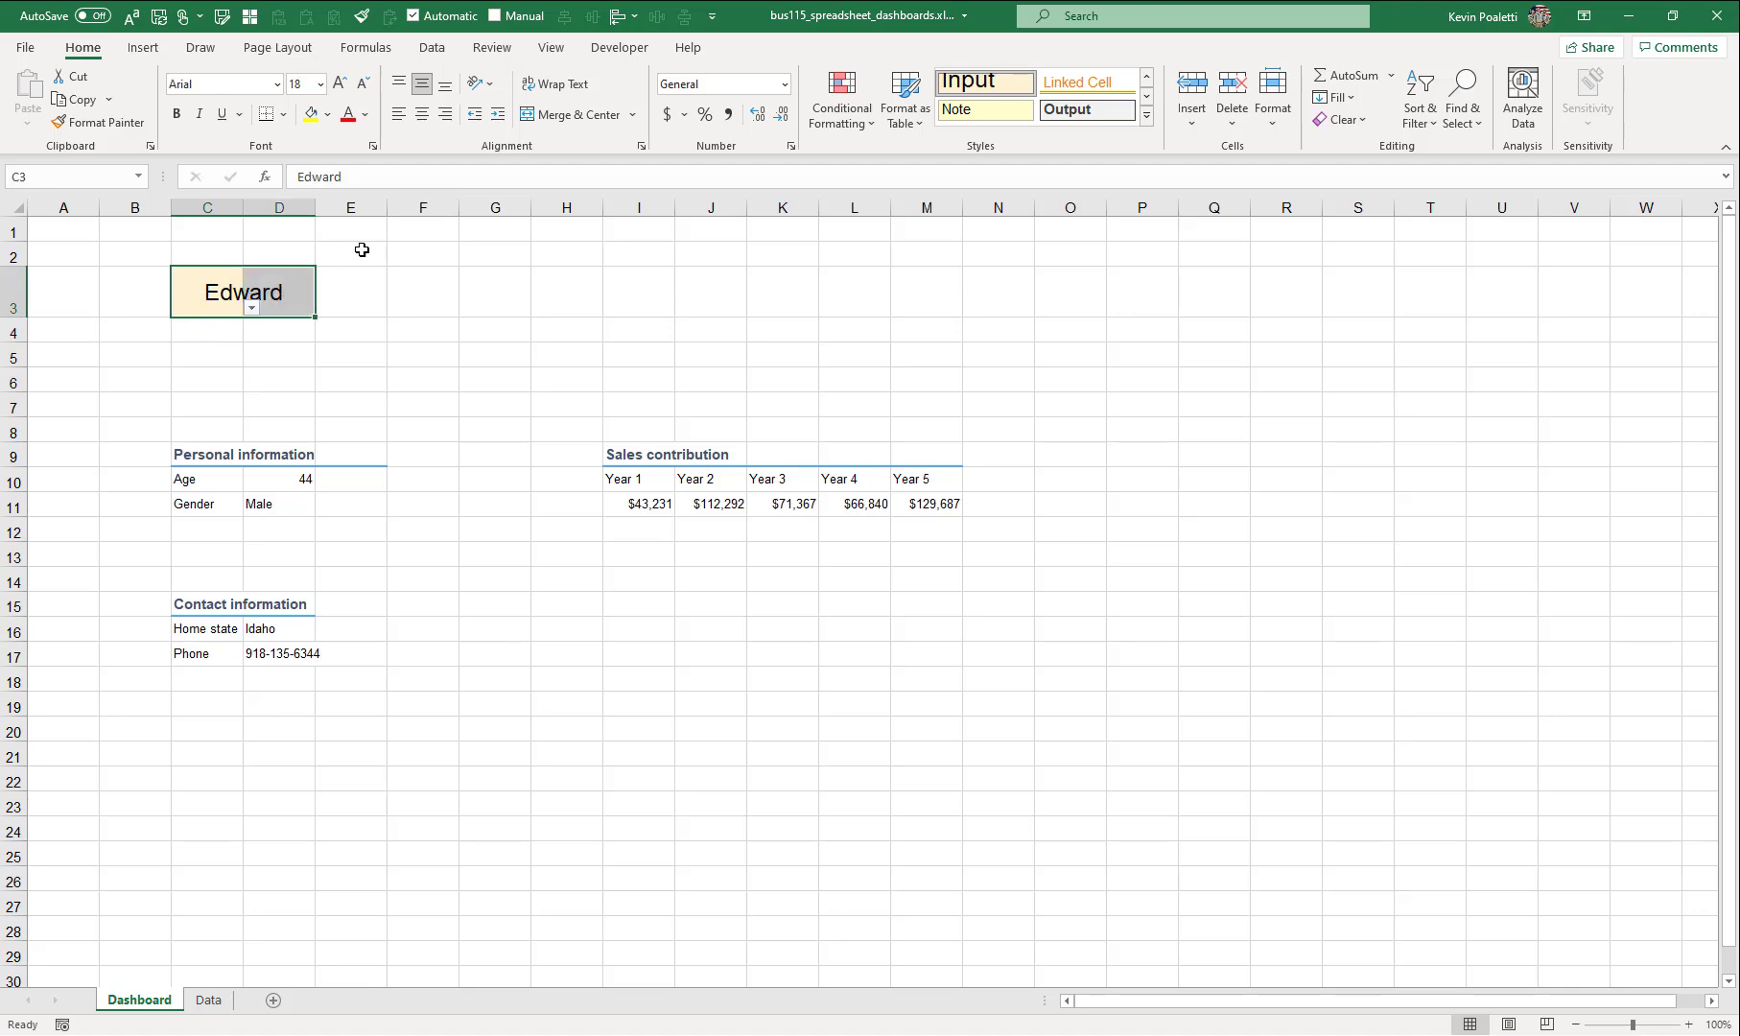
pyautogui.click(559, 115)
pyautogui.click(325, 326)
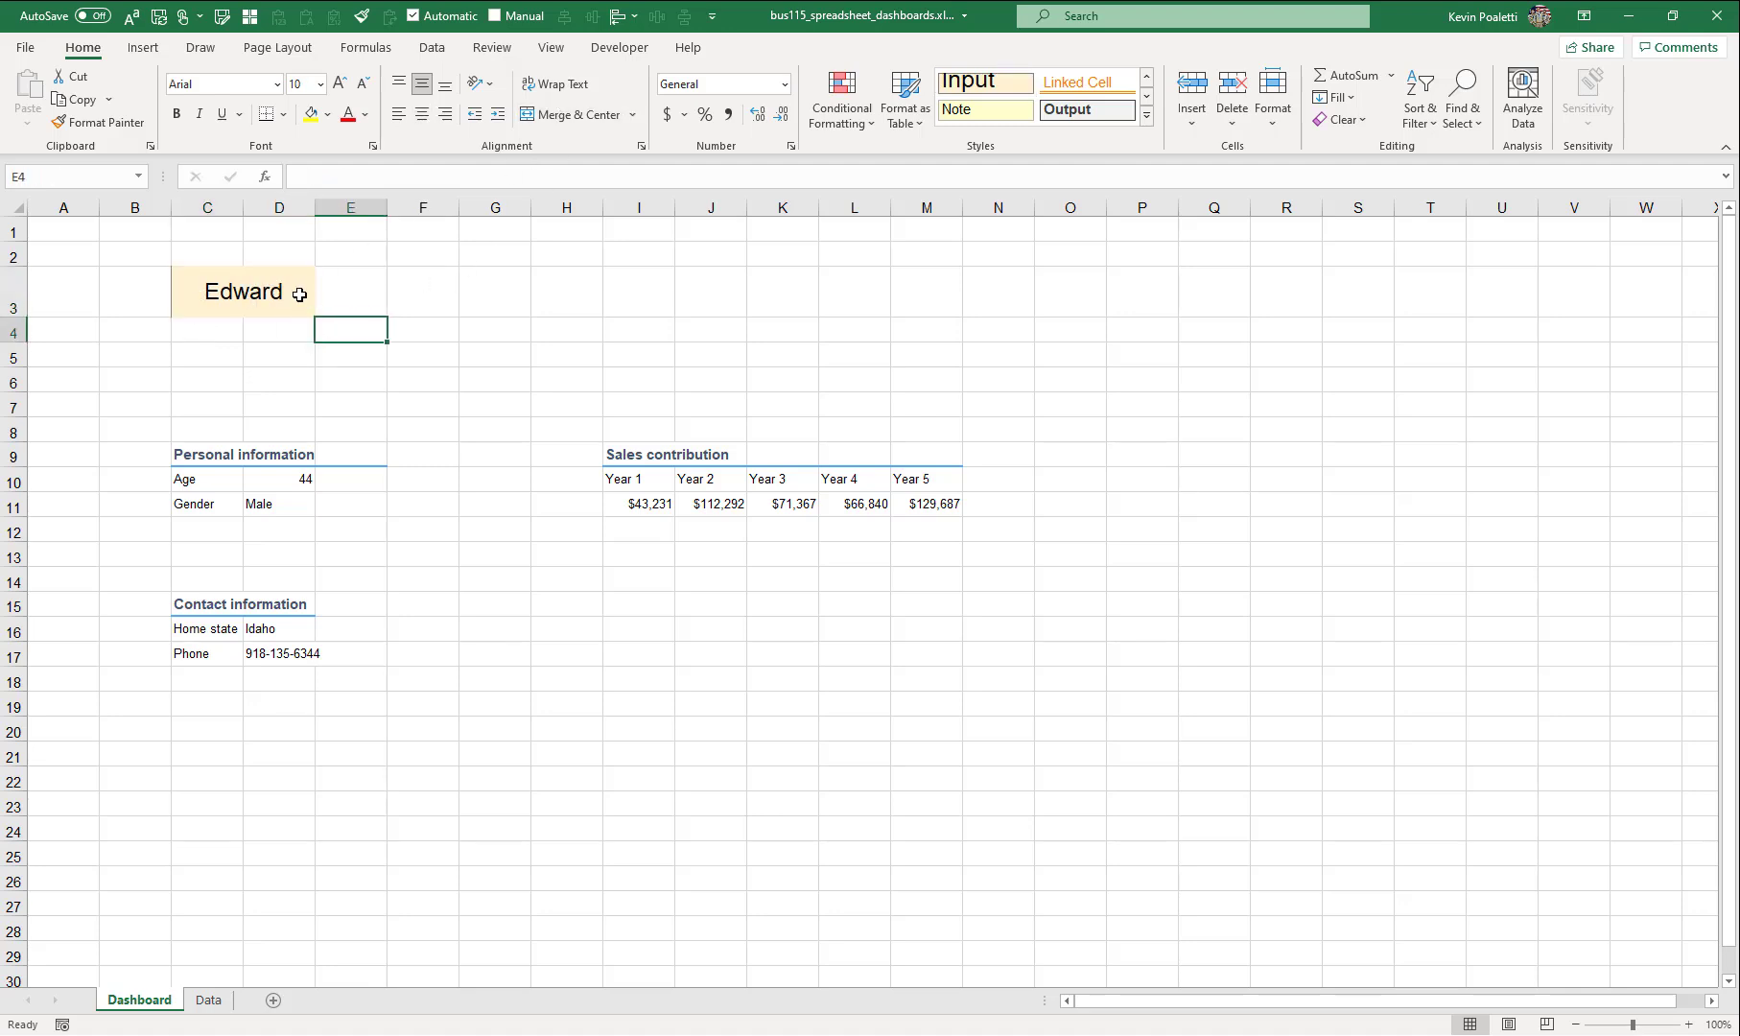
# - Reapply the Input cell style to the merged name cell C3:D3 to restore its full border
pyautogui.click(309, 303)
pyautogui.click(324, 307)
pyautogui.click(345, 384)
pyautogui.click(289, 289)
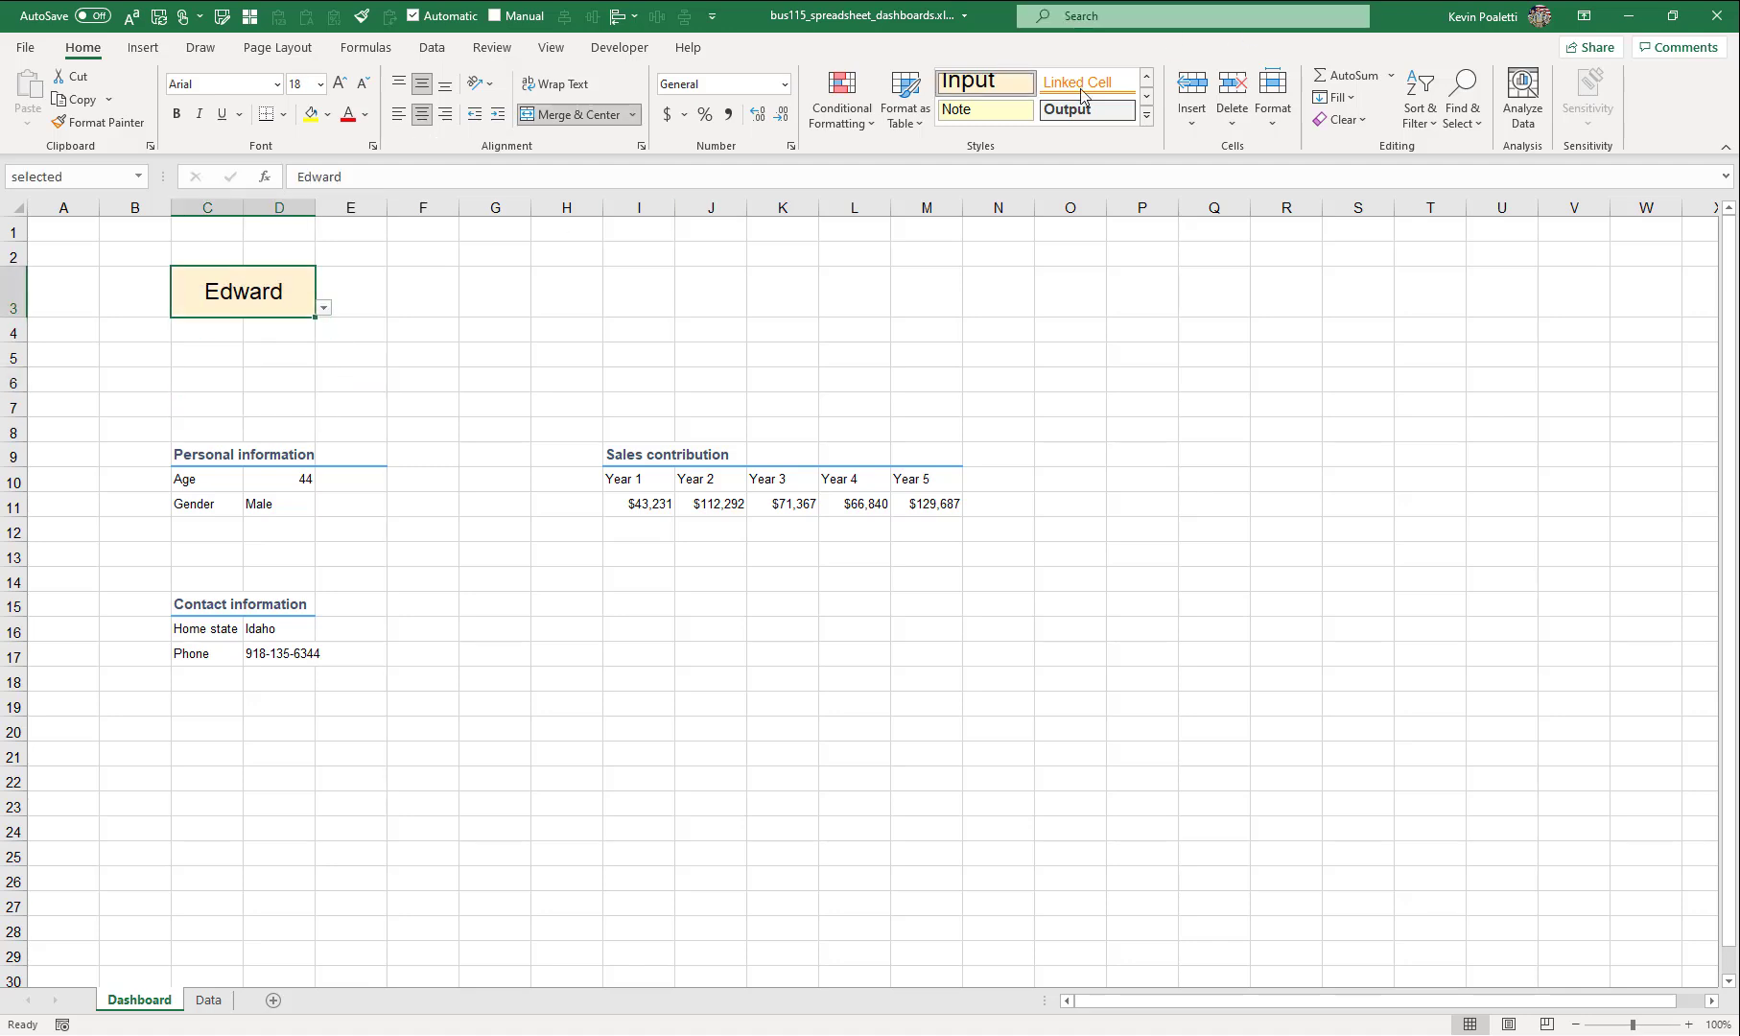
pyautogui.click(994, 83)
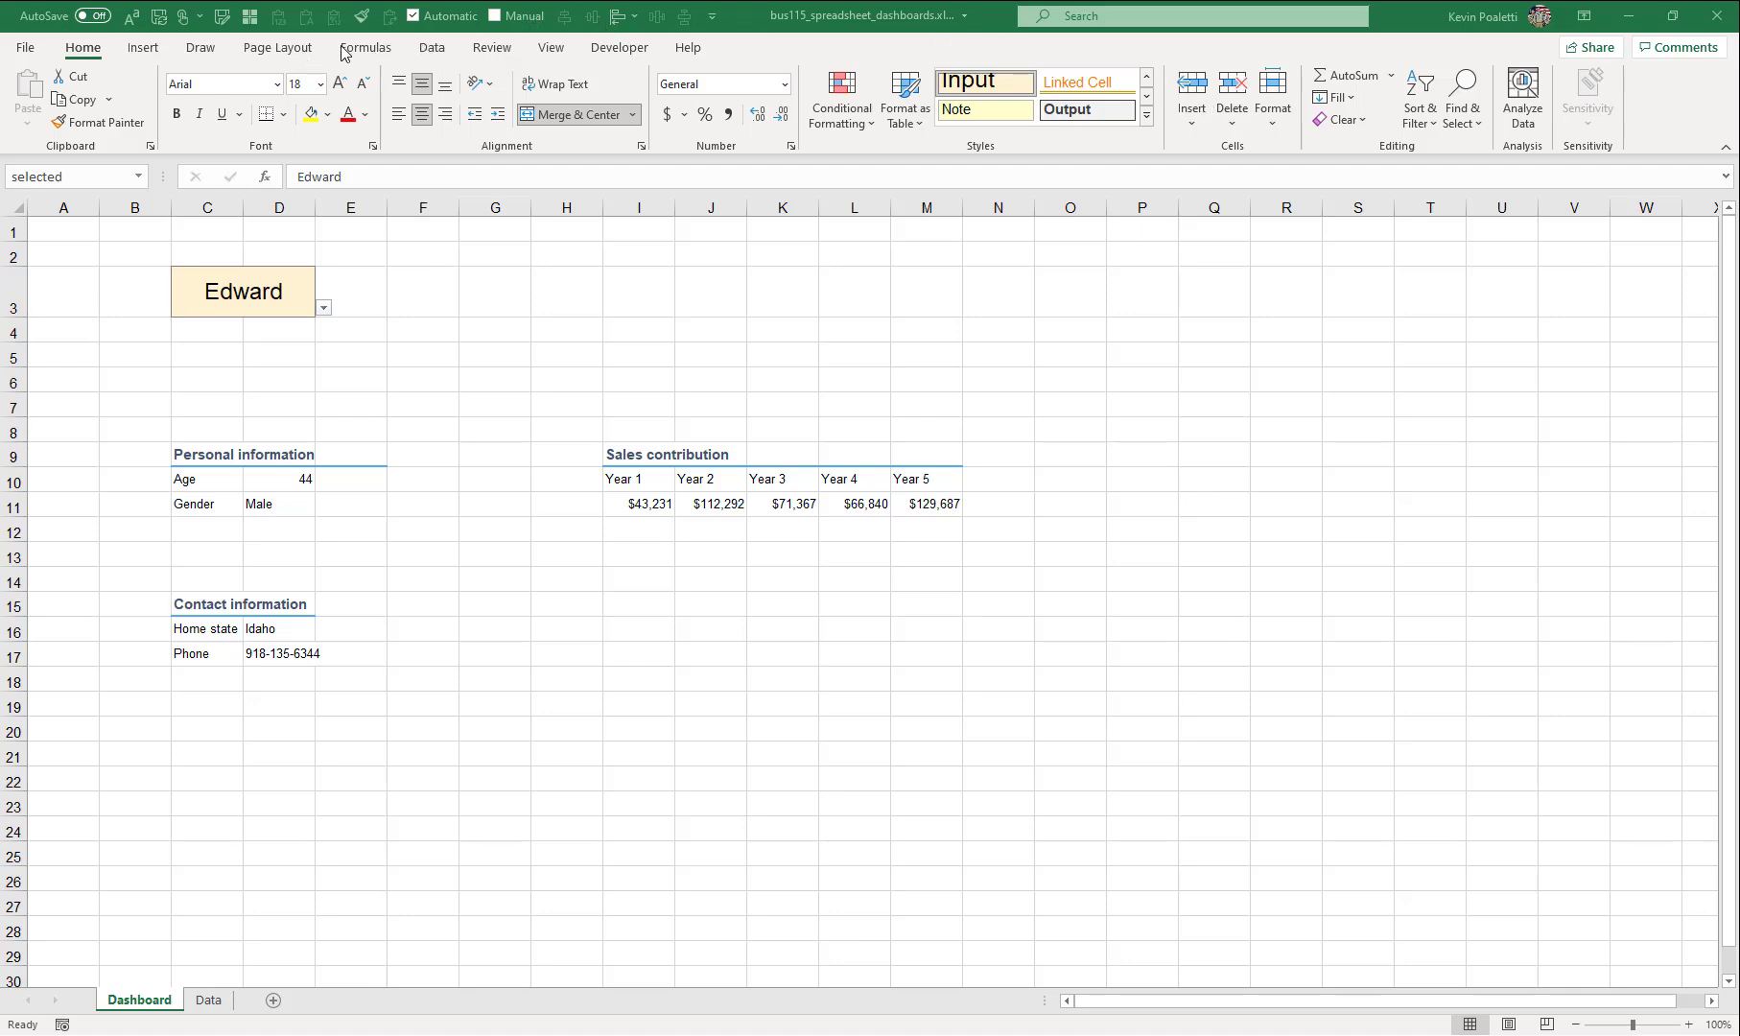
# - Hide the Dashboard sheet's gridlines and delete the empty column A
pyautogui.click(562, 49)
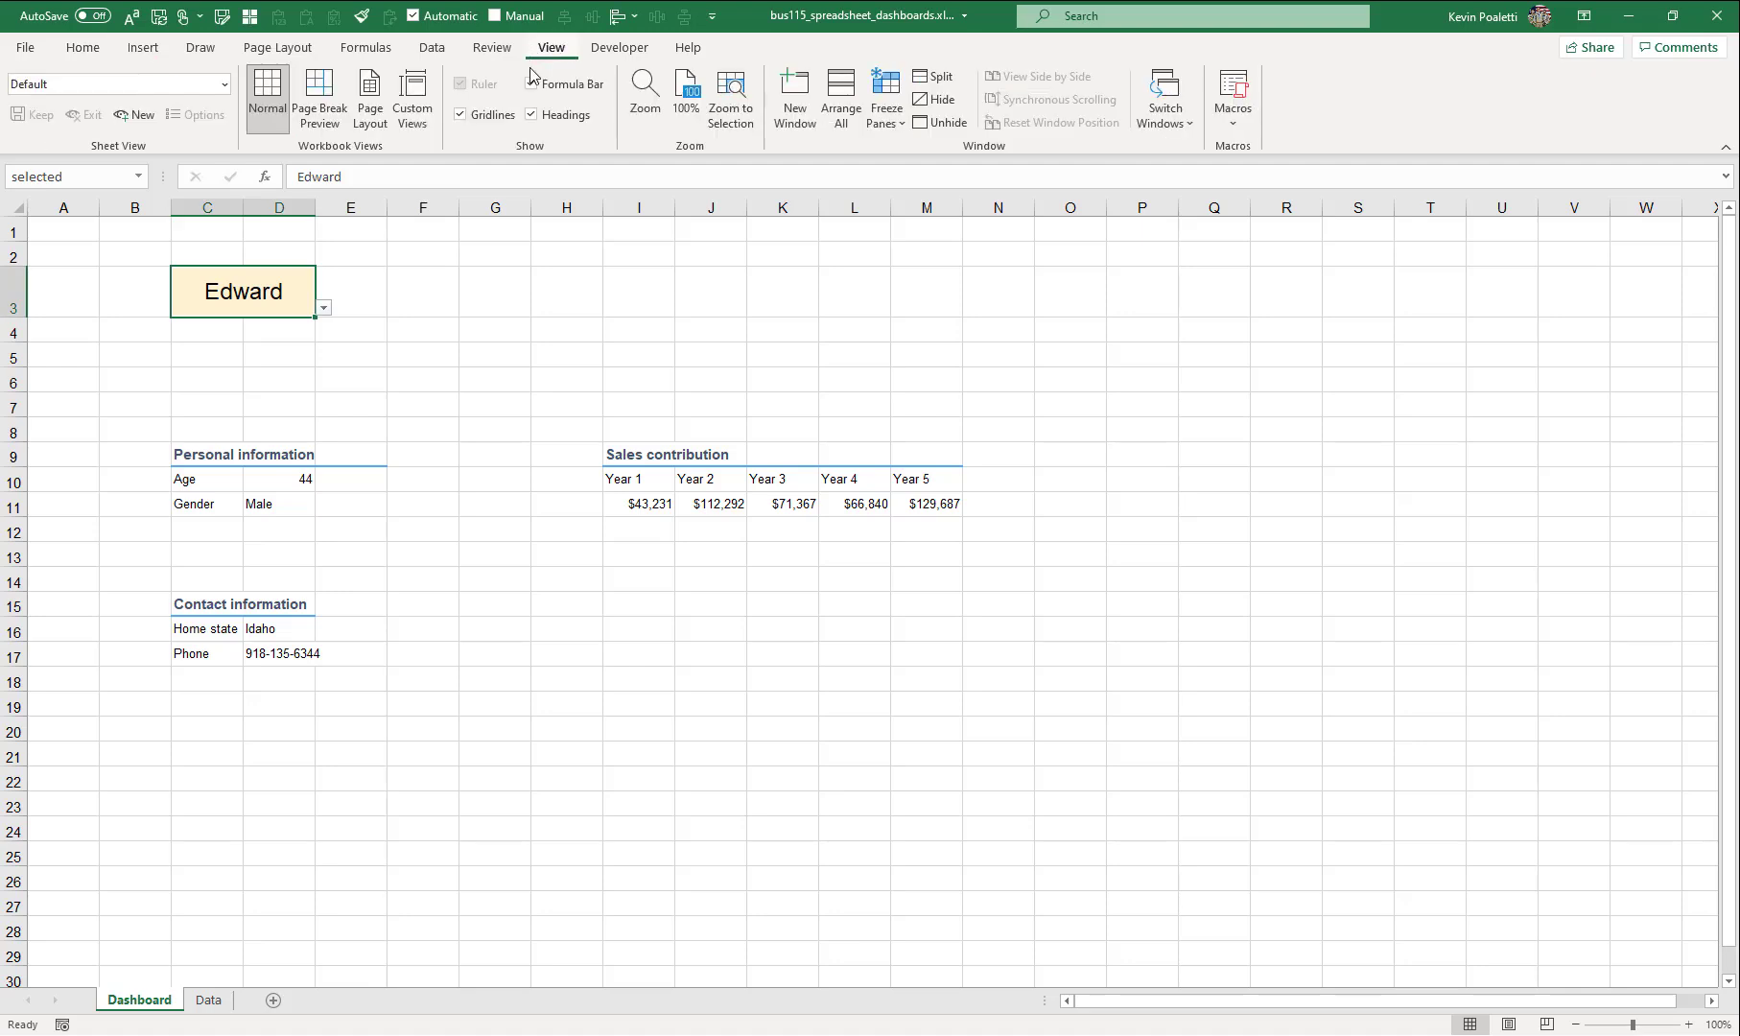
pyautogui.click(460, 115)
pyautogui.click(67, 205)
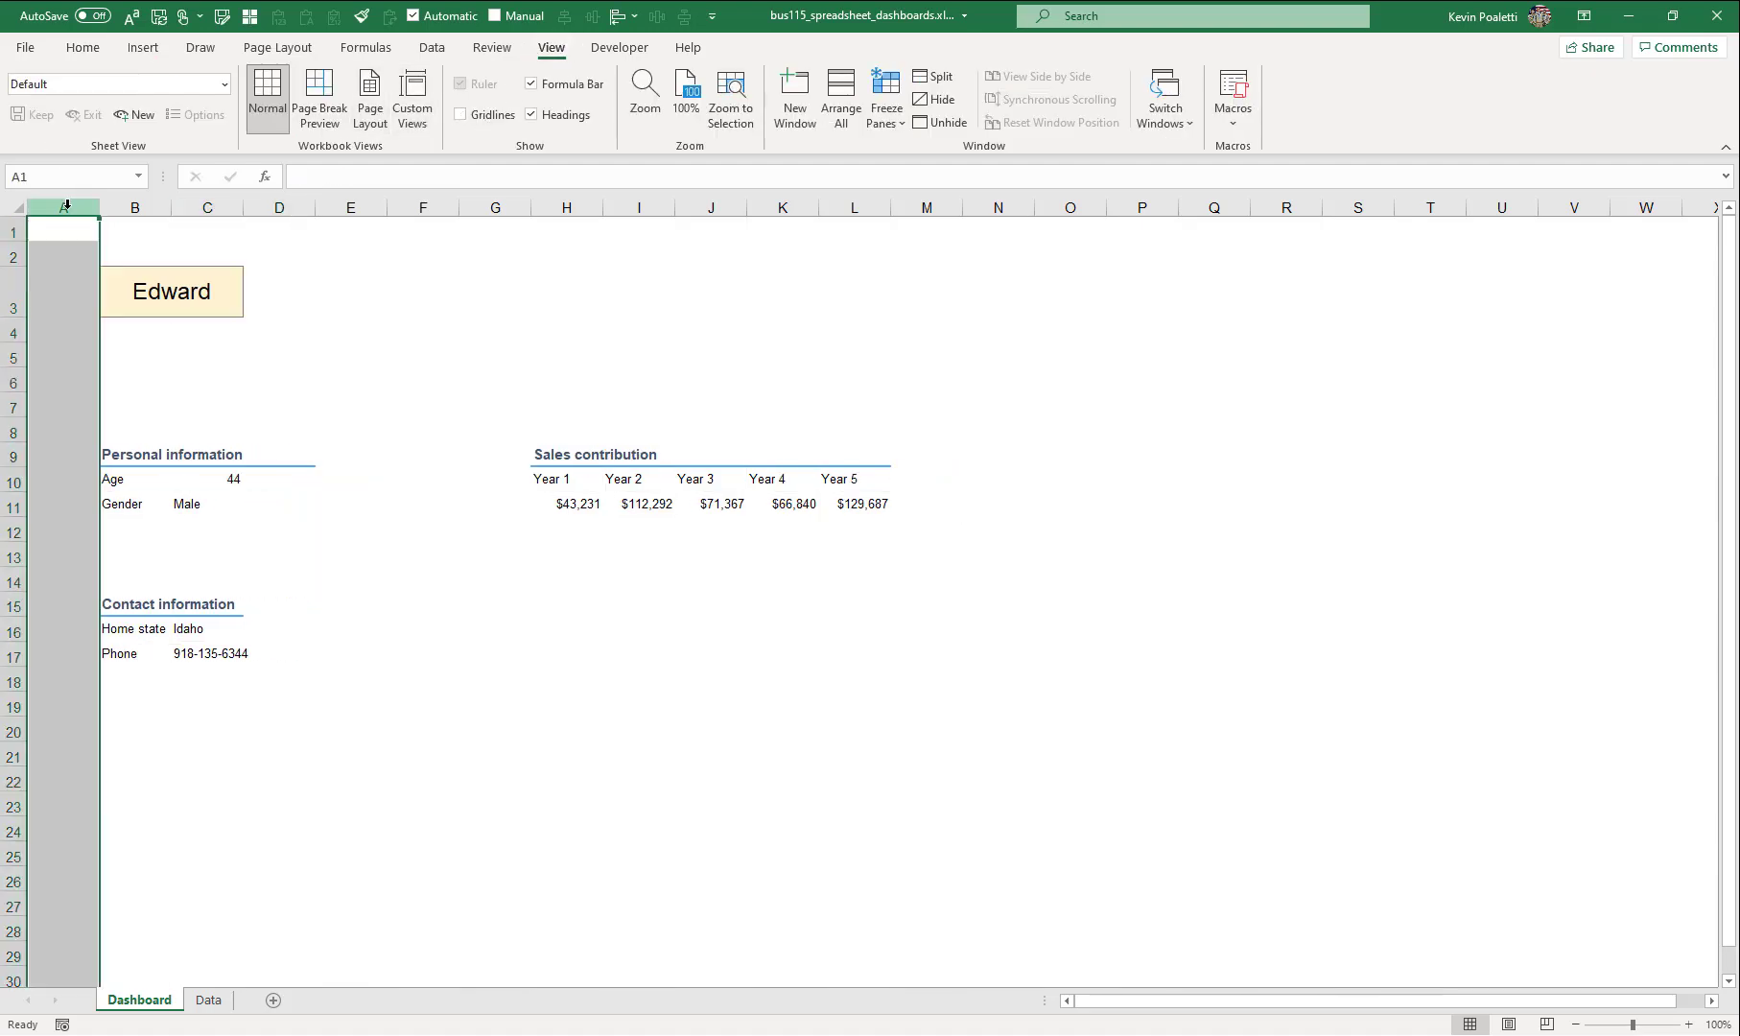
# - Set the width of column A to 4
pyautogui.rightClick(67, 205)
pyautogui.click(162, 474)
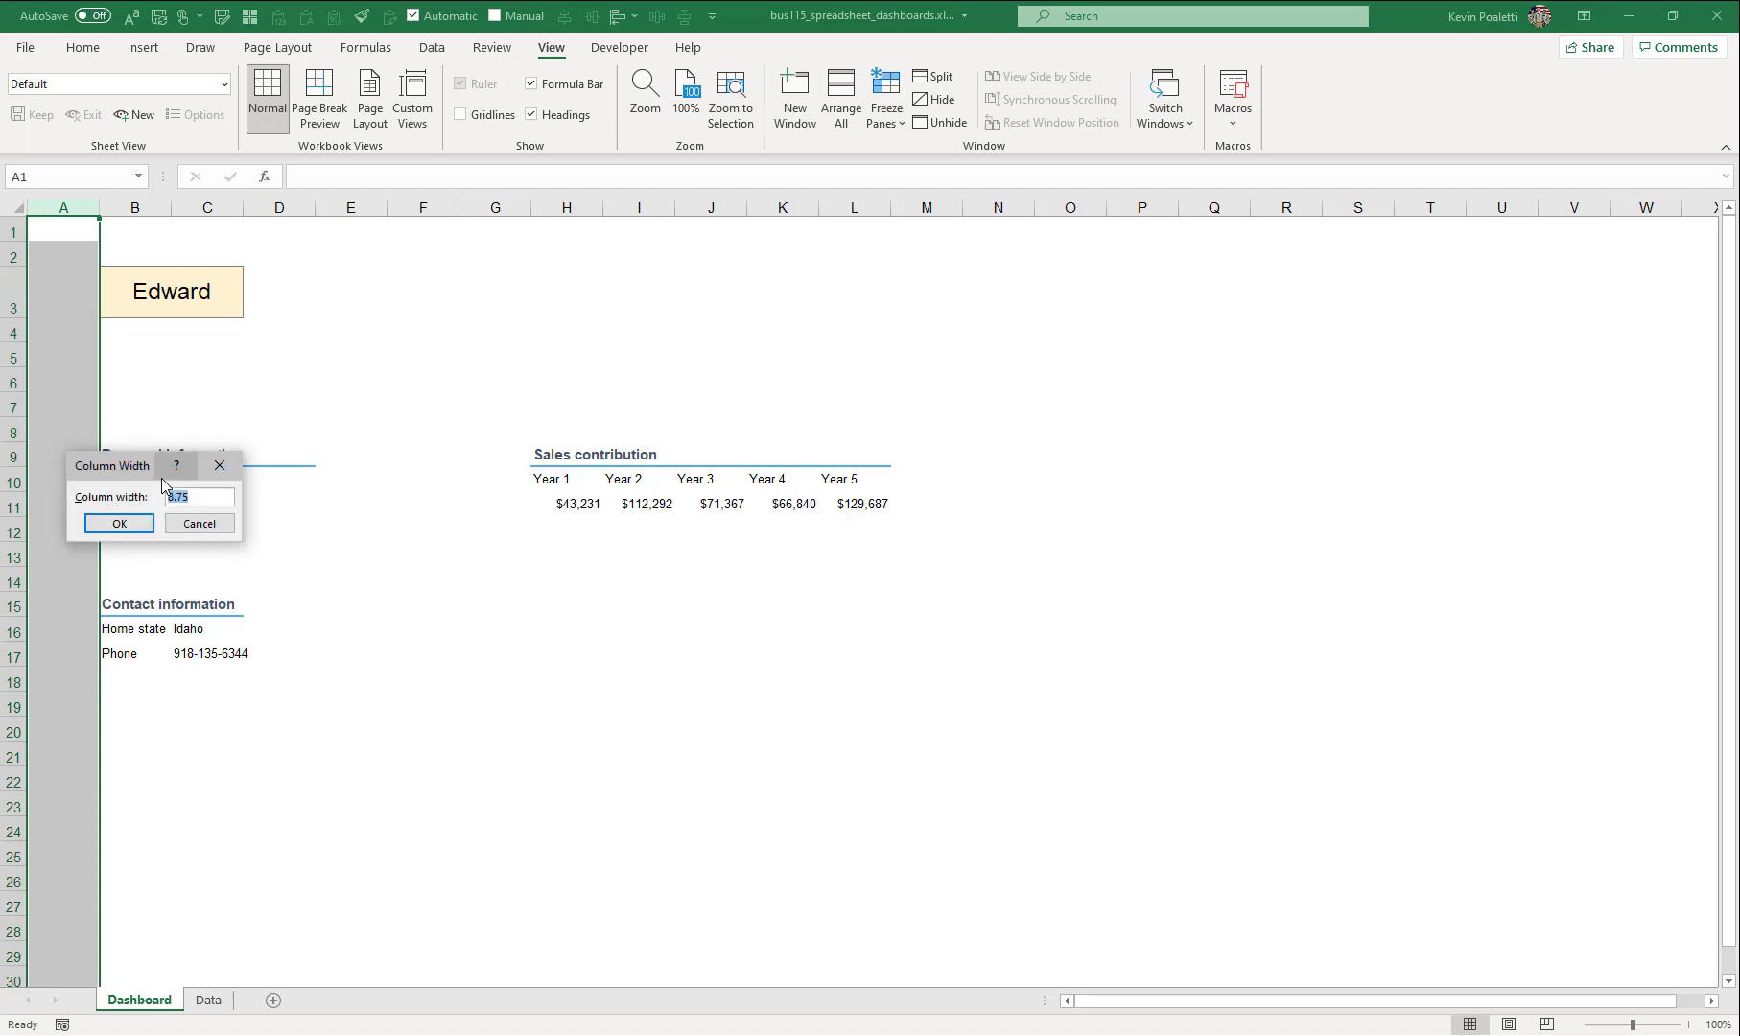
pyautogui.write('4')
pyautogui.press('Return')
# - Delete the empty rows 4 to 7 between the name cell and the information sections
pyautogui.moveTo(13, 333); pyautogui.dragTo(17, 407)
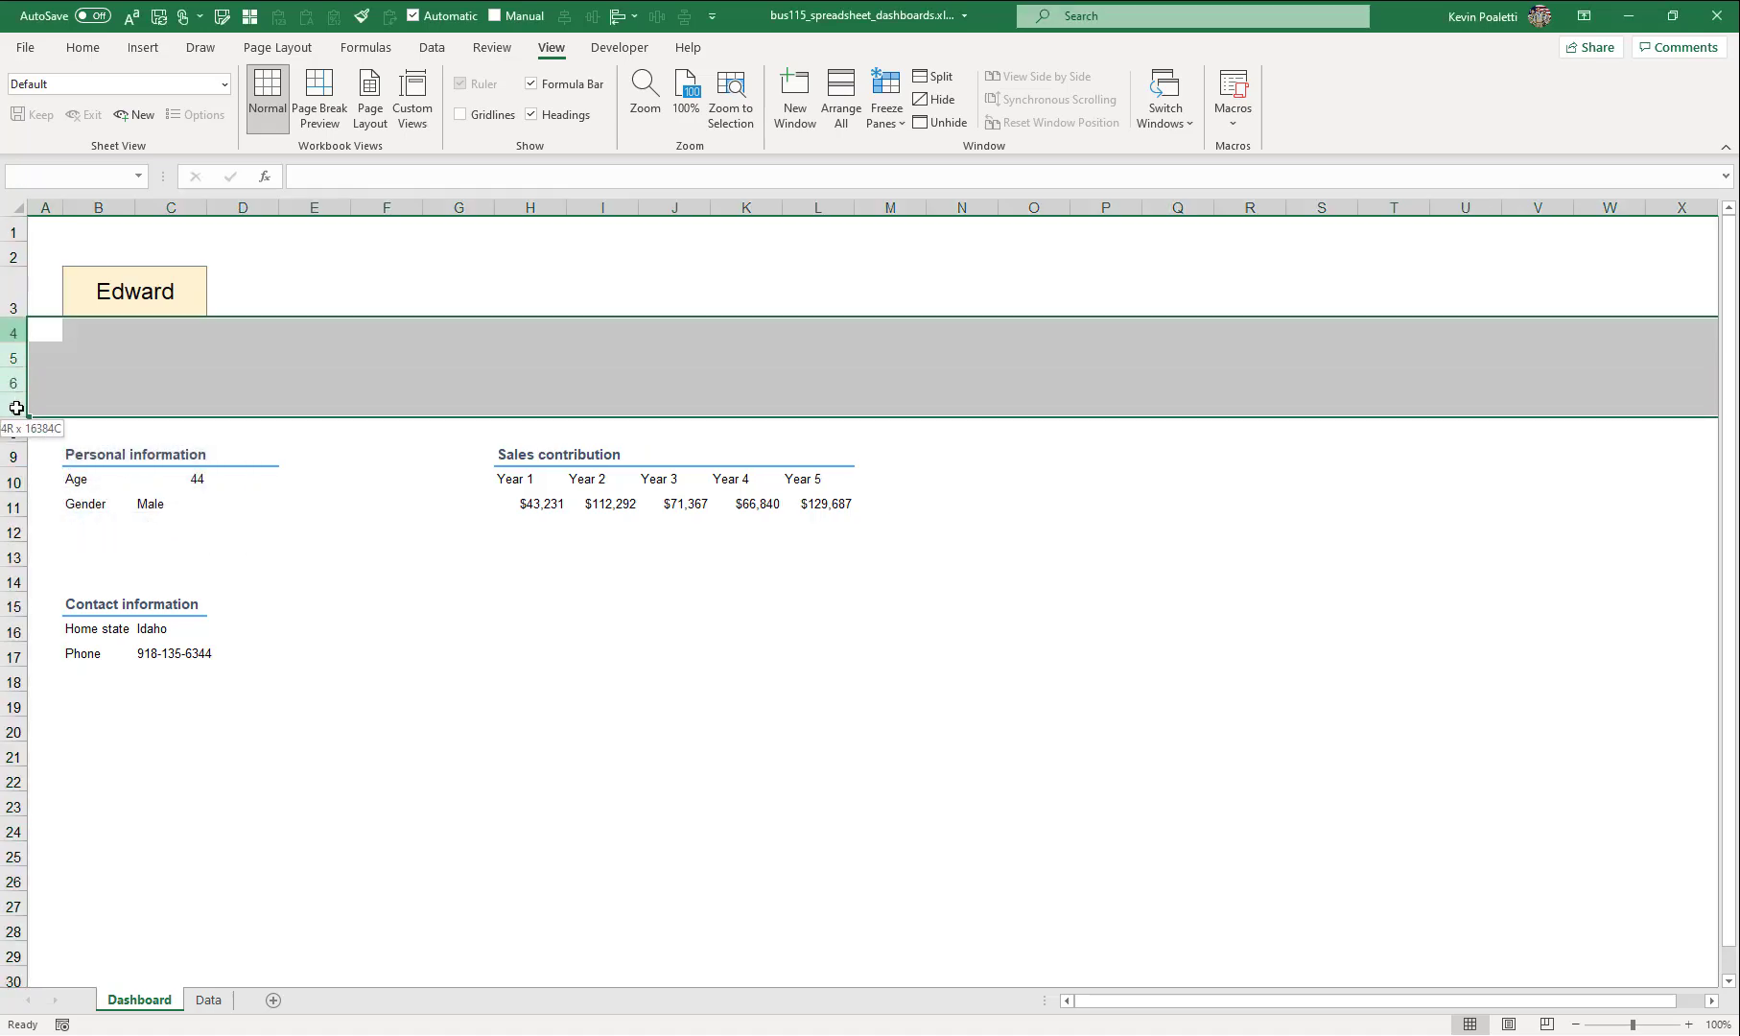
pyautogui.rightClick(16, 407)
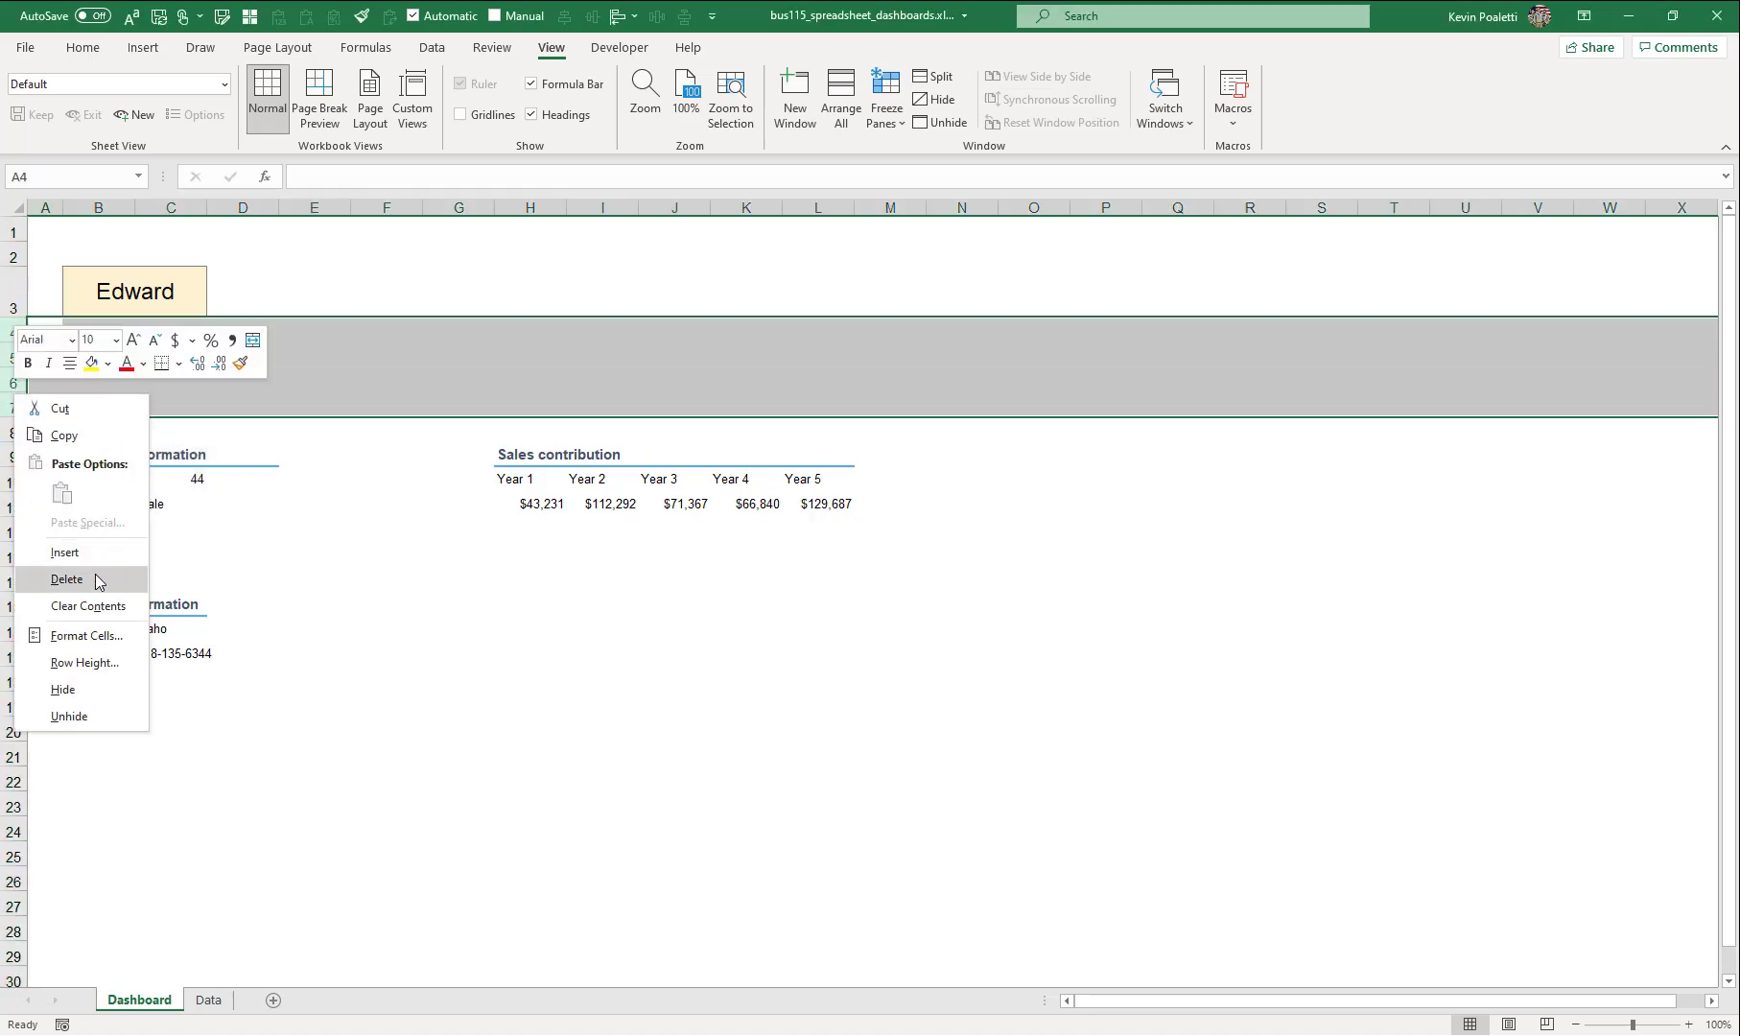
pyautogui.click(58, 580)
pyautogui.click(363, 451)
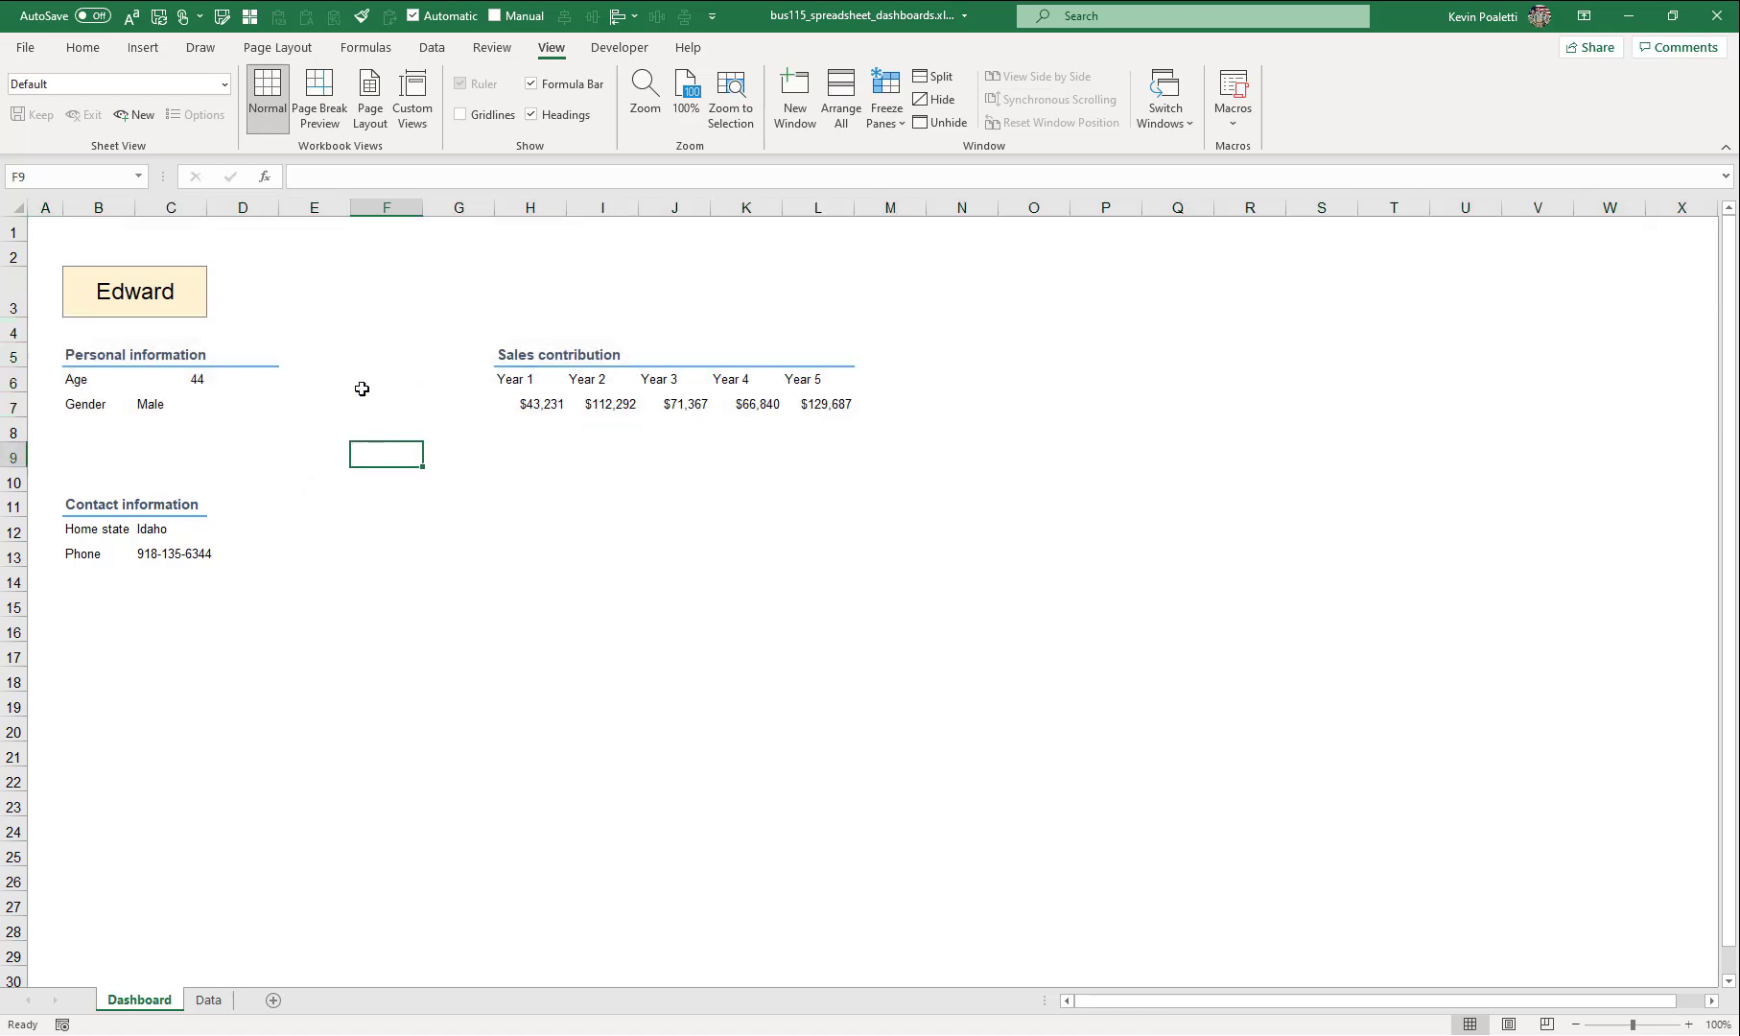
# - Delete two of the empty rows between the Personal information and Contact information sections, starting at row 9
pyautogui.rightClick(22, 455)
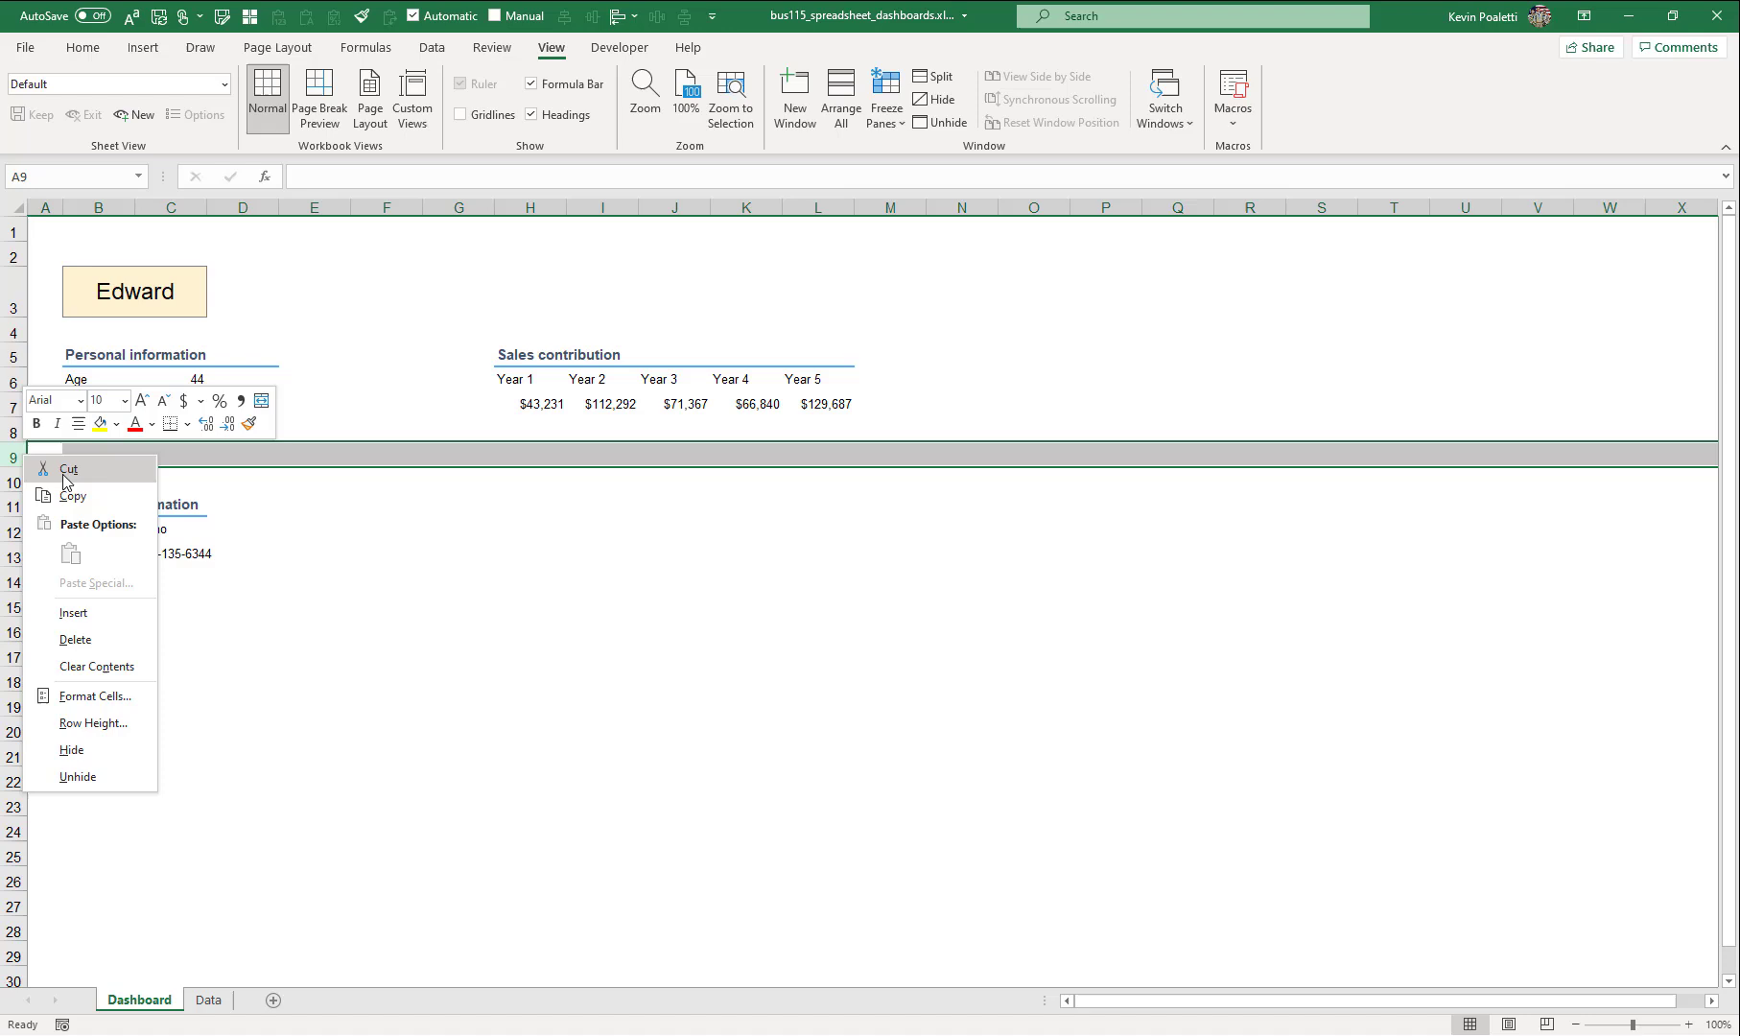
pyautogui.click(108, 635)
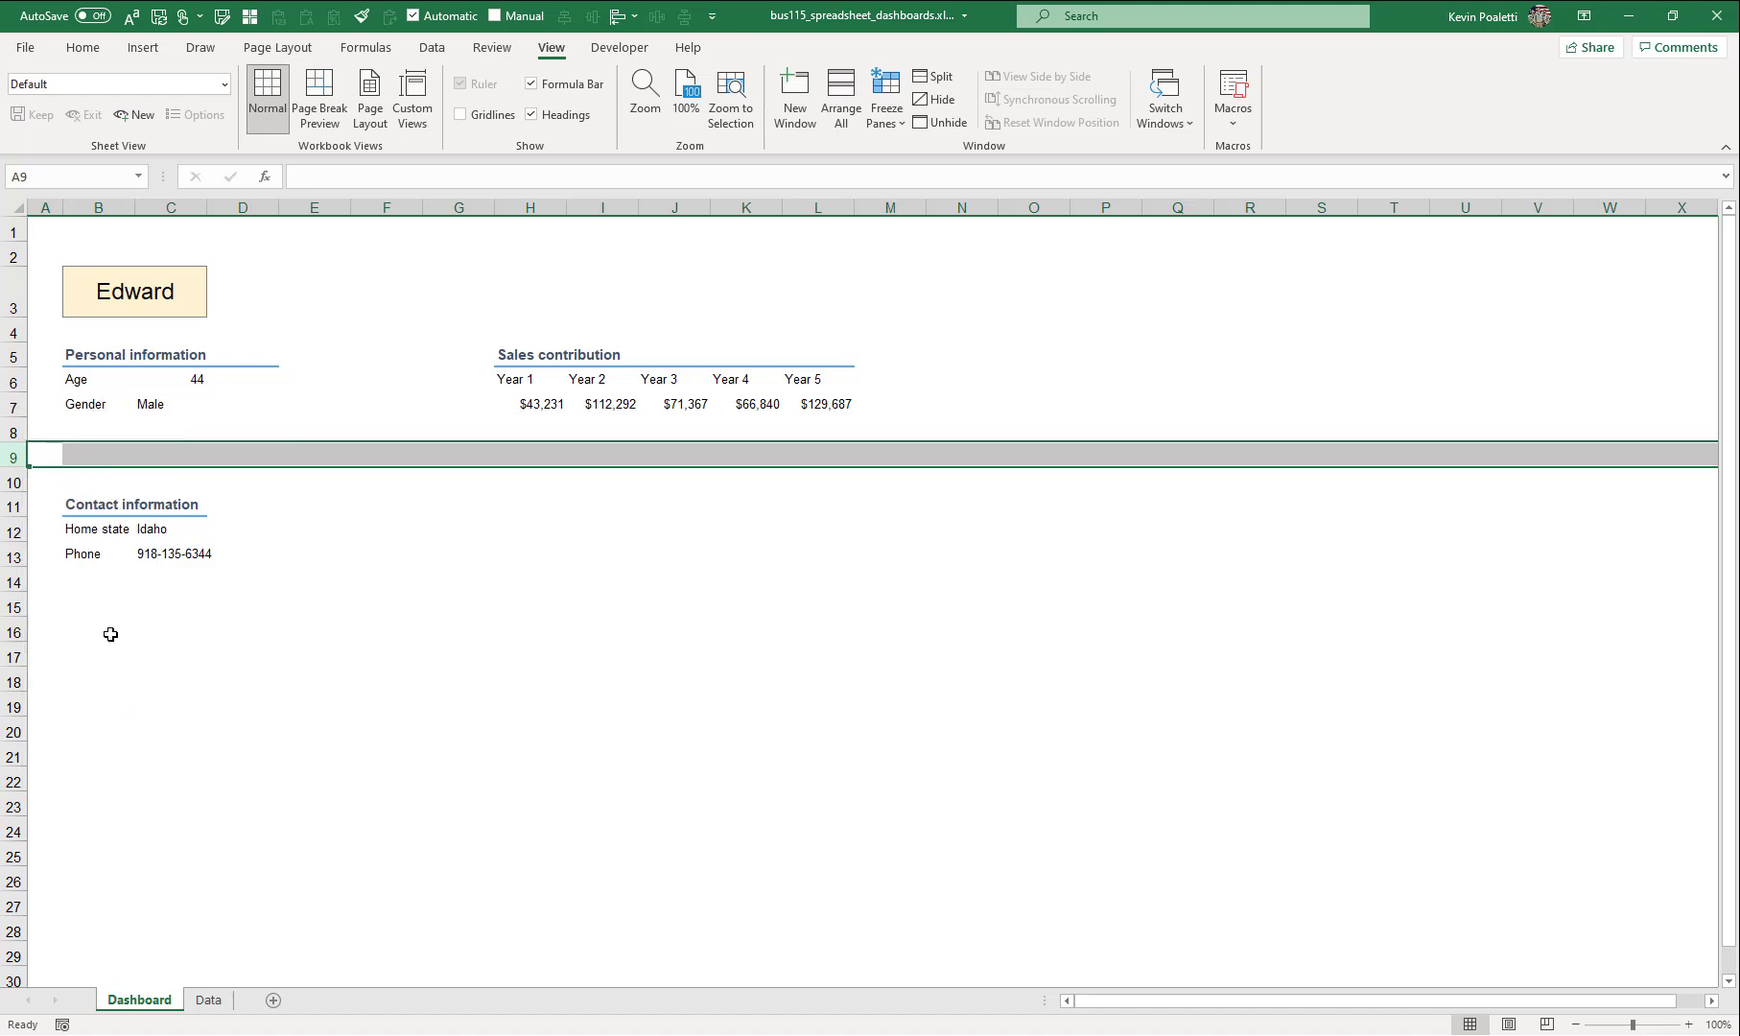
pyautogui.rightClick(13, 460)
pyautogui.click(99, 645)
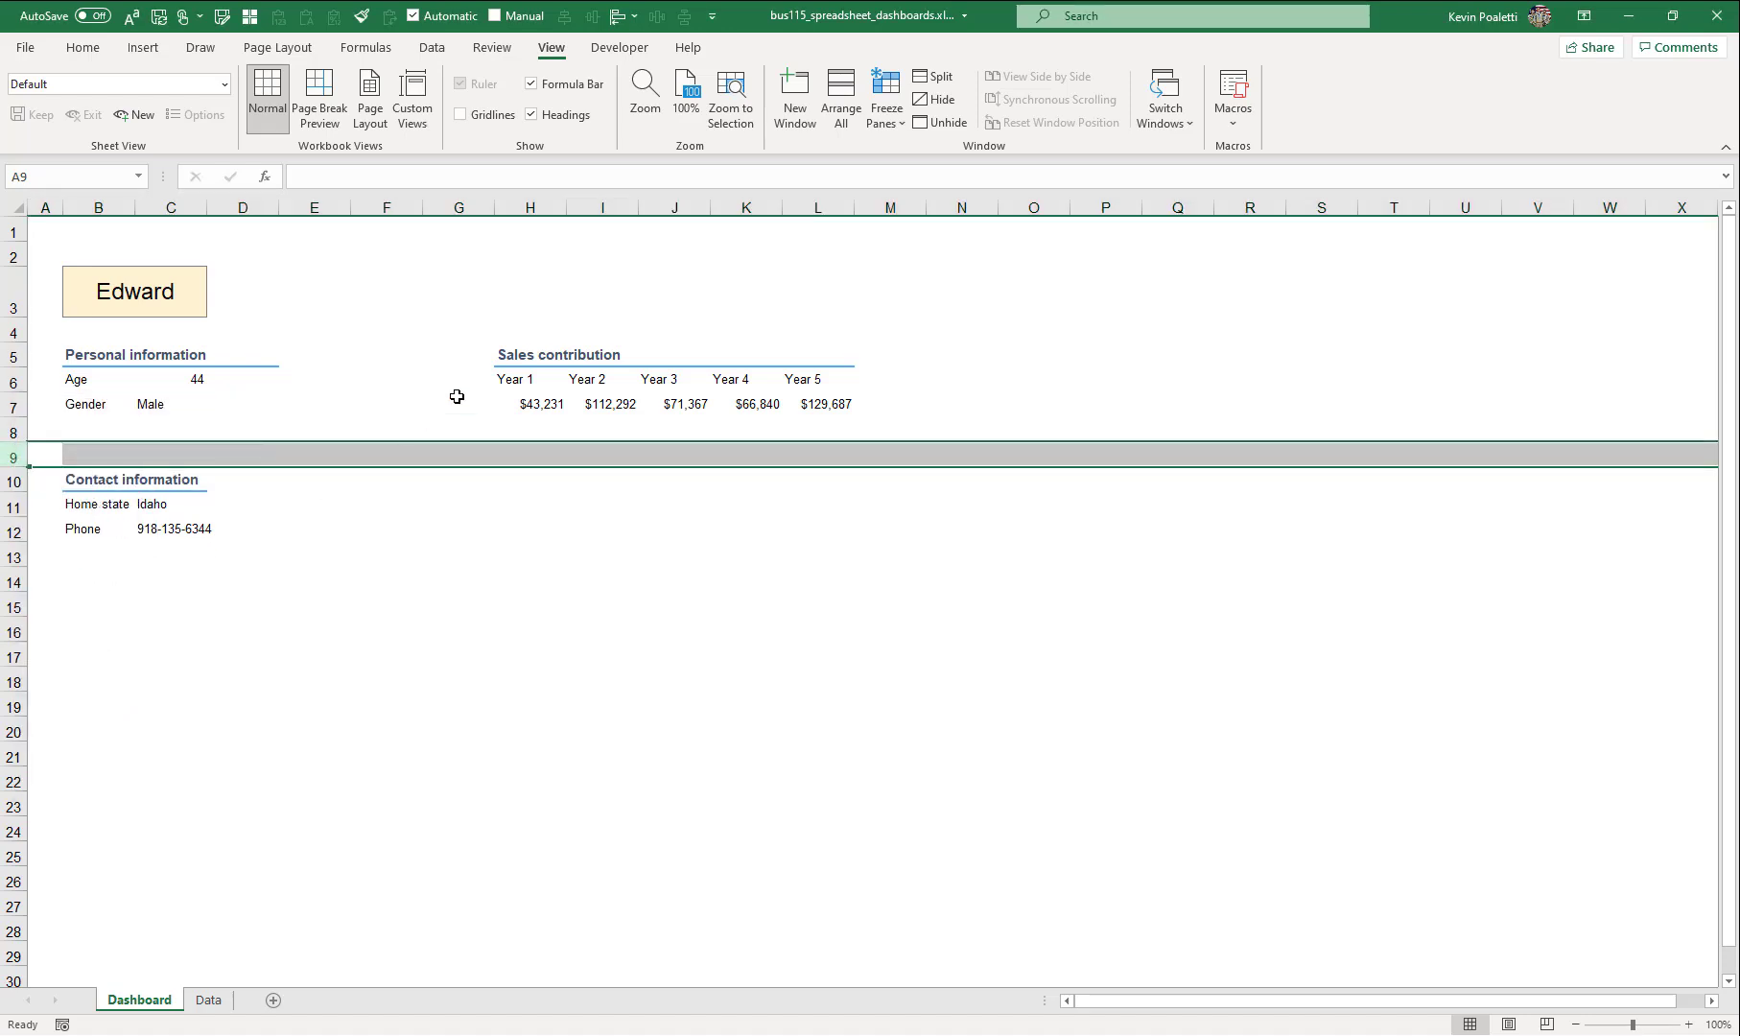
# - Move the Sales contribution block H5:L7 up to H3:L5 so its heading lines up with the name cell
pyautogui.moveTo(505, 353); pyautogui.dragTo(844, 418)
pyautogui.click(844, 423)
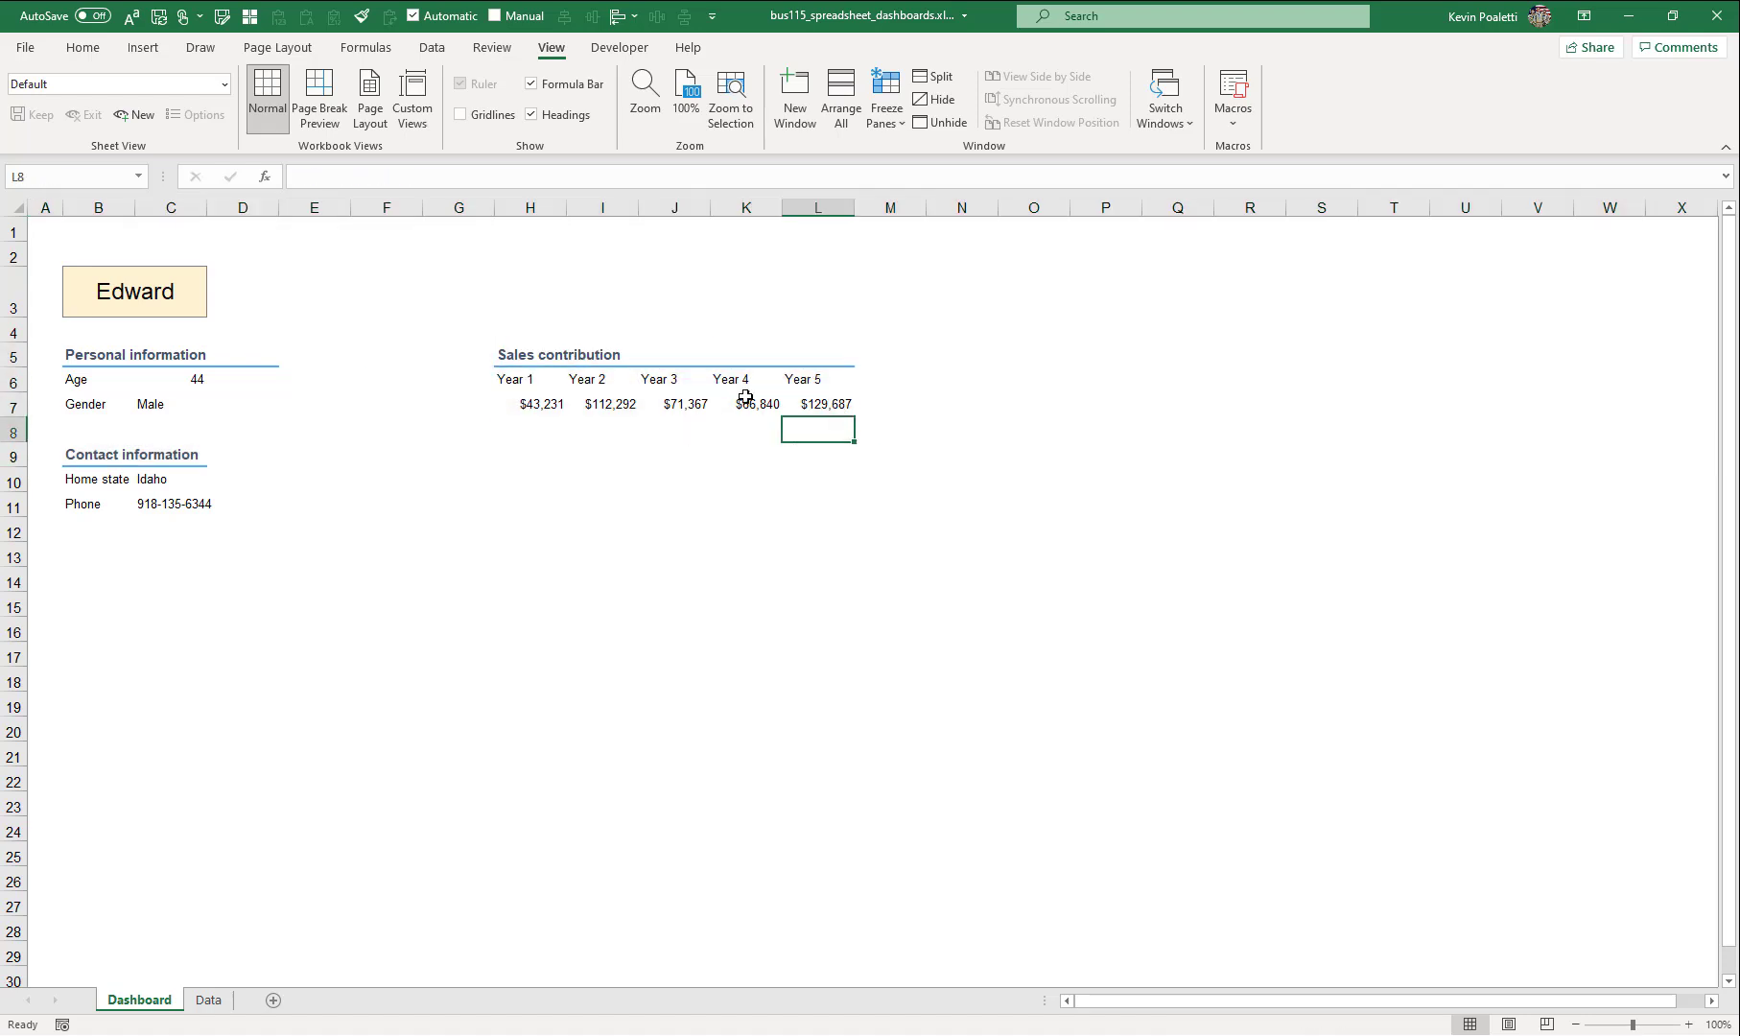
pyautogui.moveTo(536, 349); pyautogui.dragTo(776, 370)
pyautogui.click(249, 357)
pyautogui.click(317, 404)
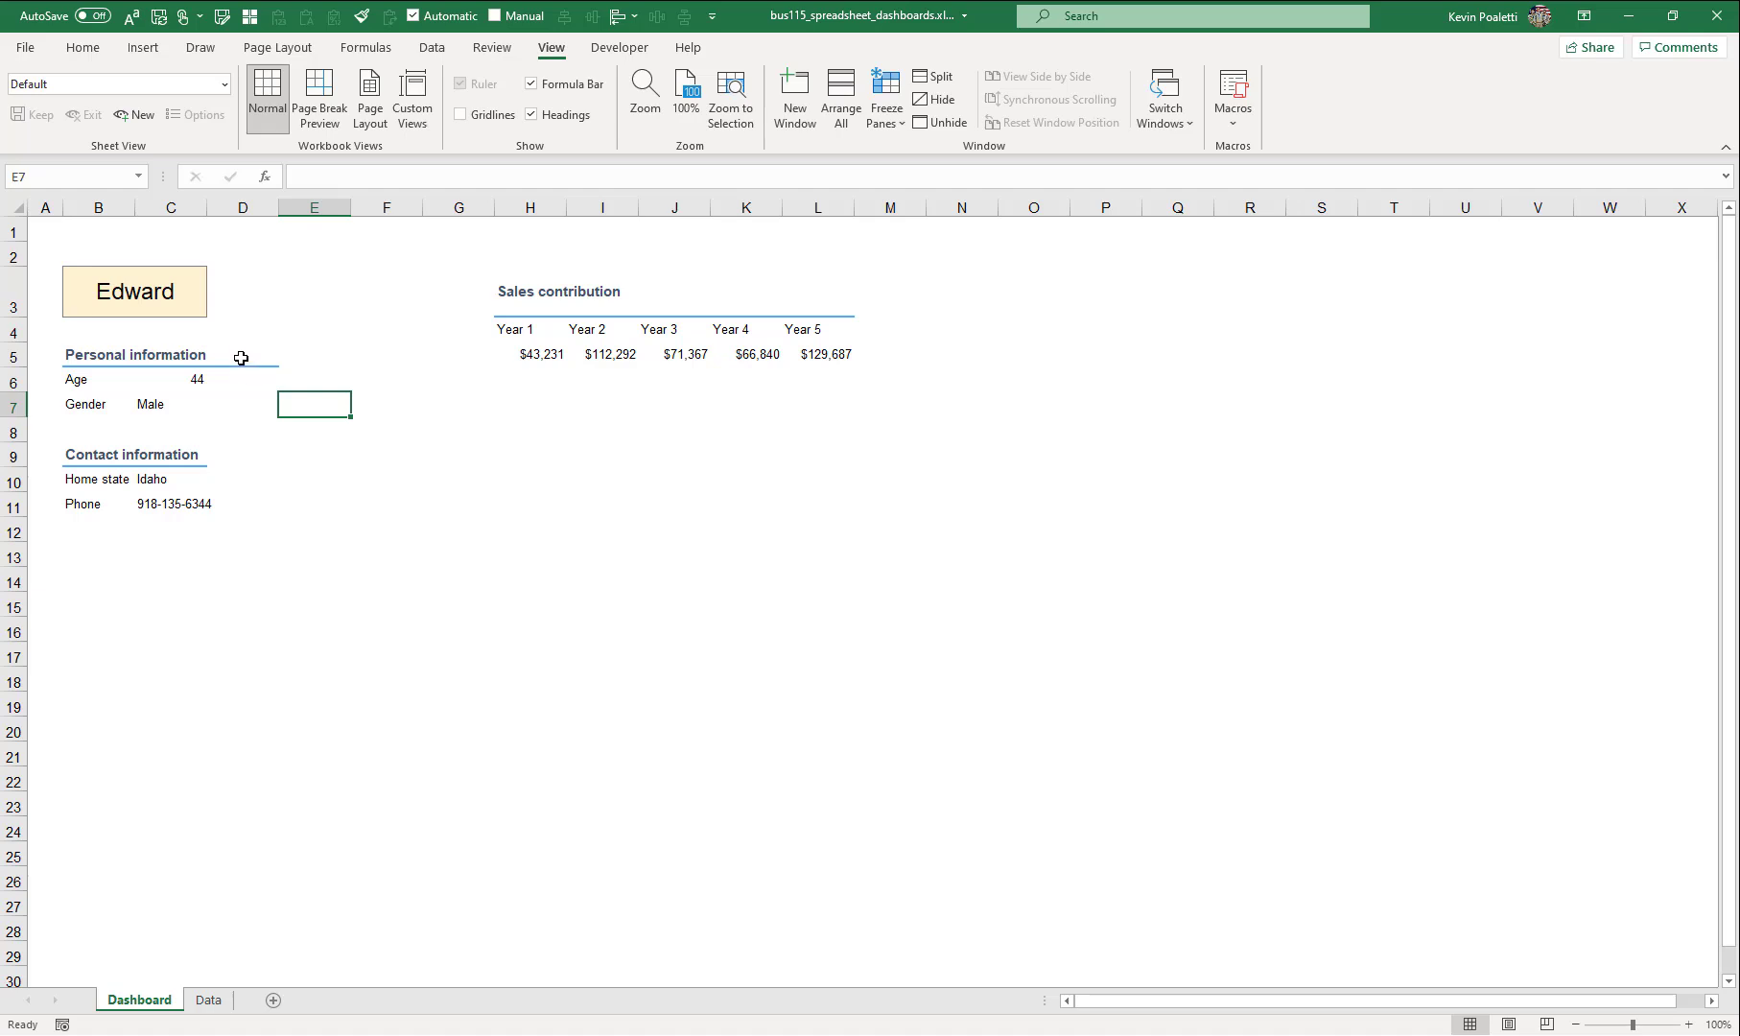
# - Apply the Normal cell style to D5:D6 to remove the extra heading underline beside Personal information
pyautogui.moveTo(240, 357)
pyautogui.mouseDown()
pyautogui.moveTo(241, 392)
pyautogui.moveTo(247, 372)
pyautogui.mouseUp()
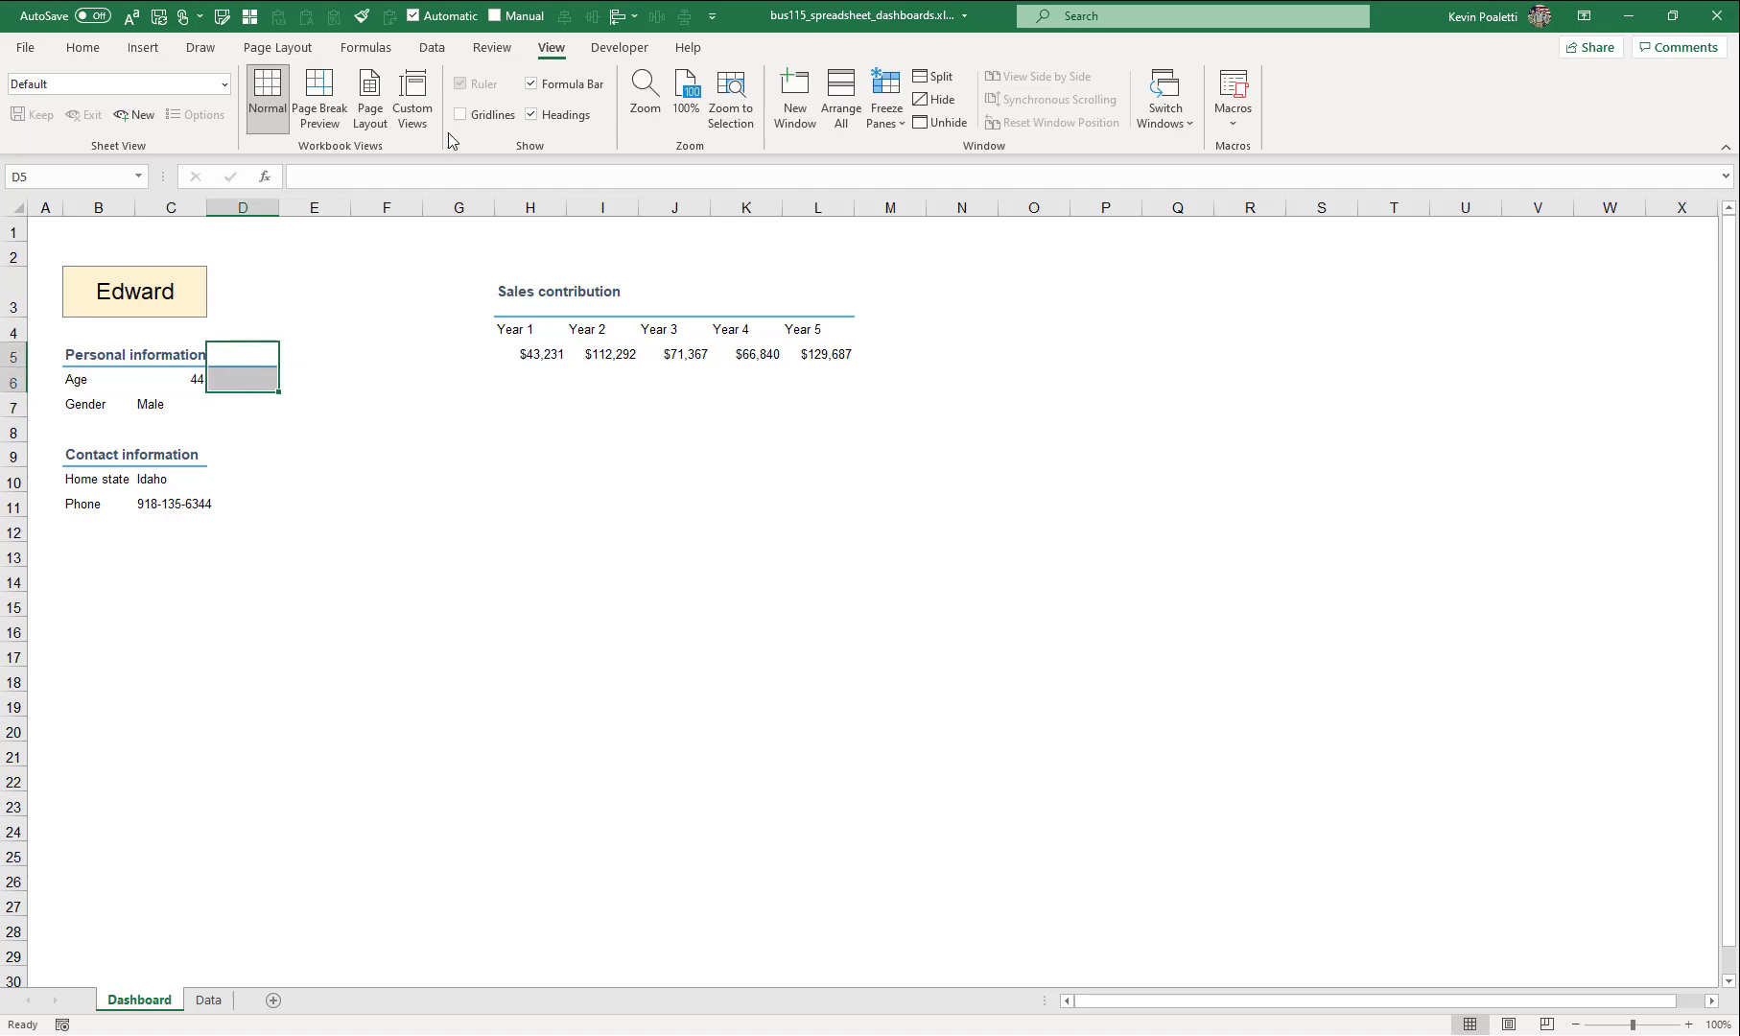
pyautogui.click(83, 48)
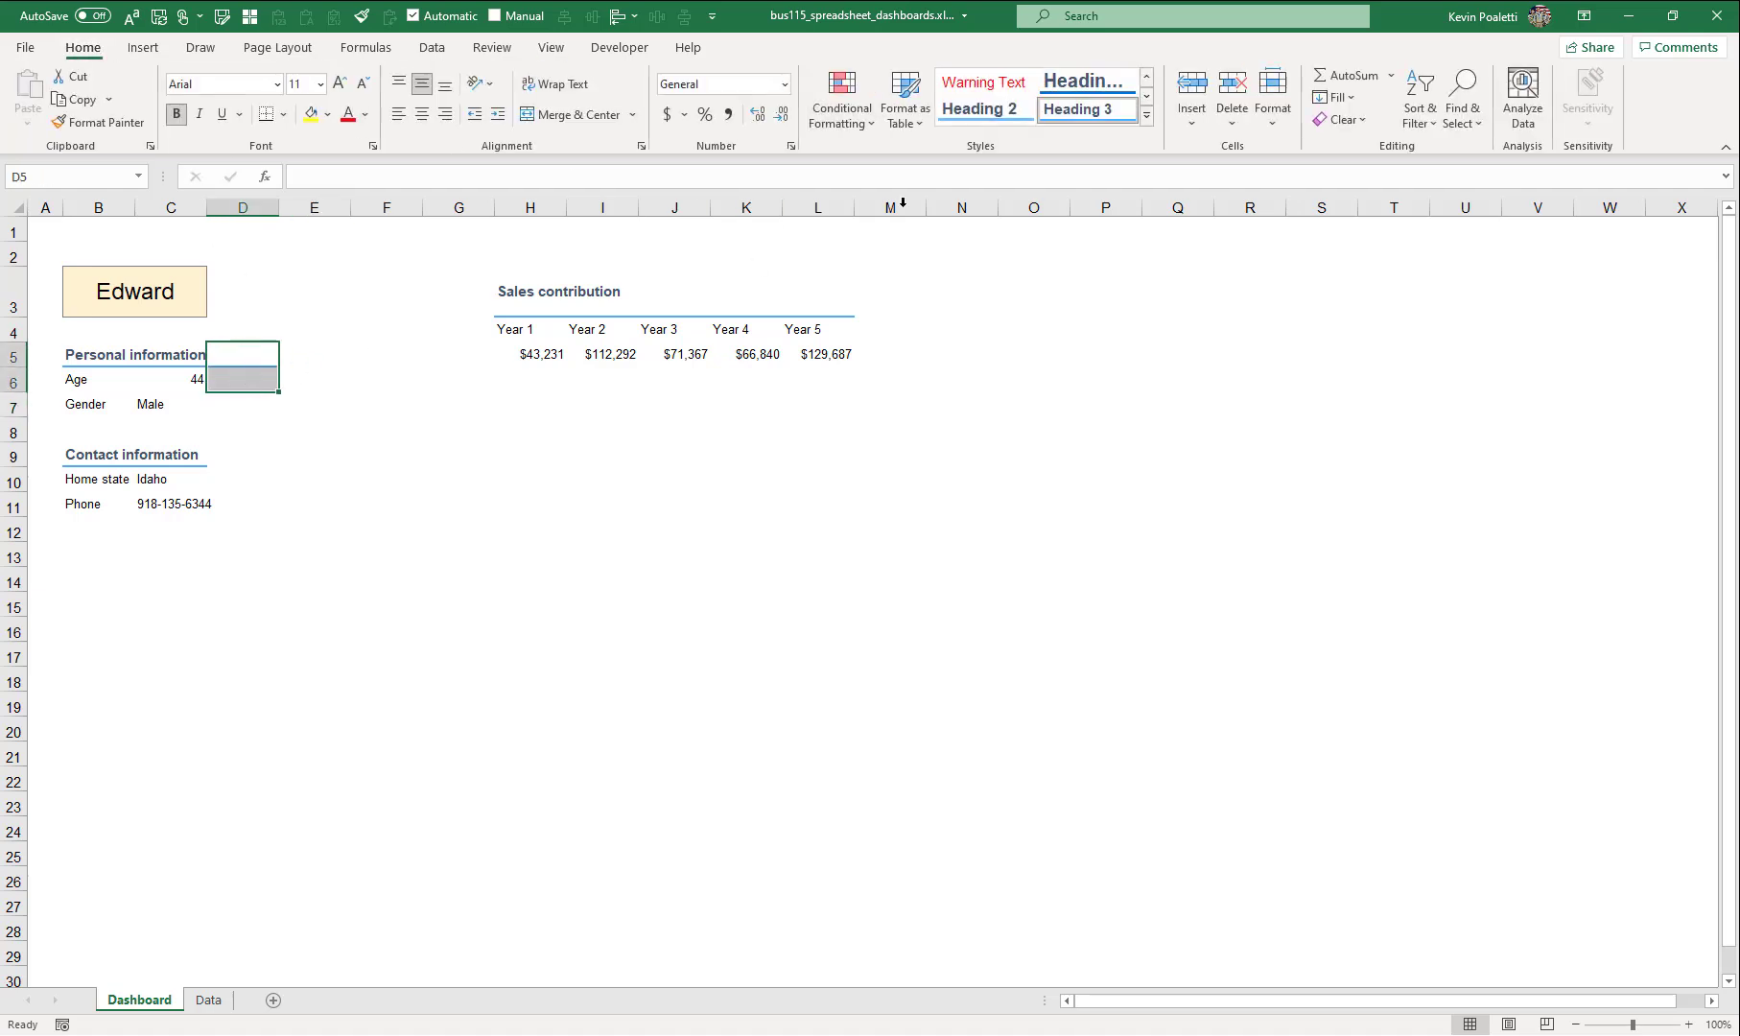
pyautogui.click(1146, 117)
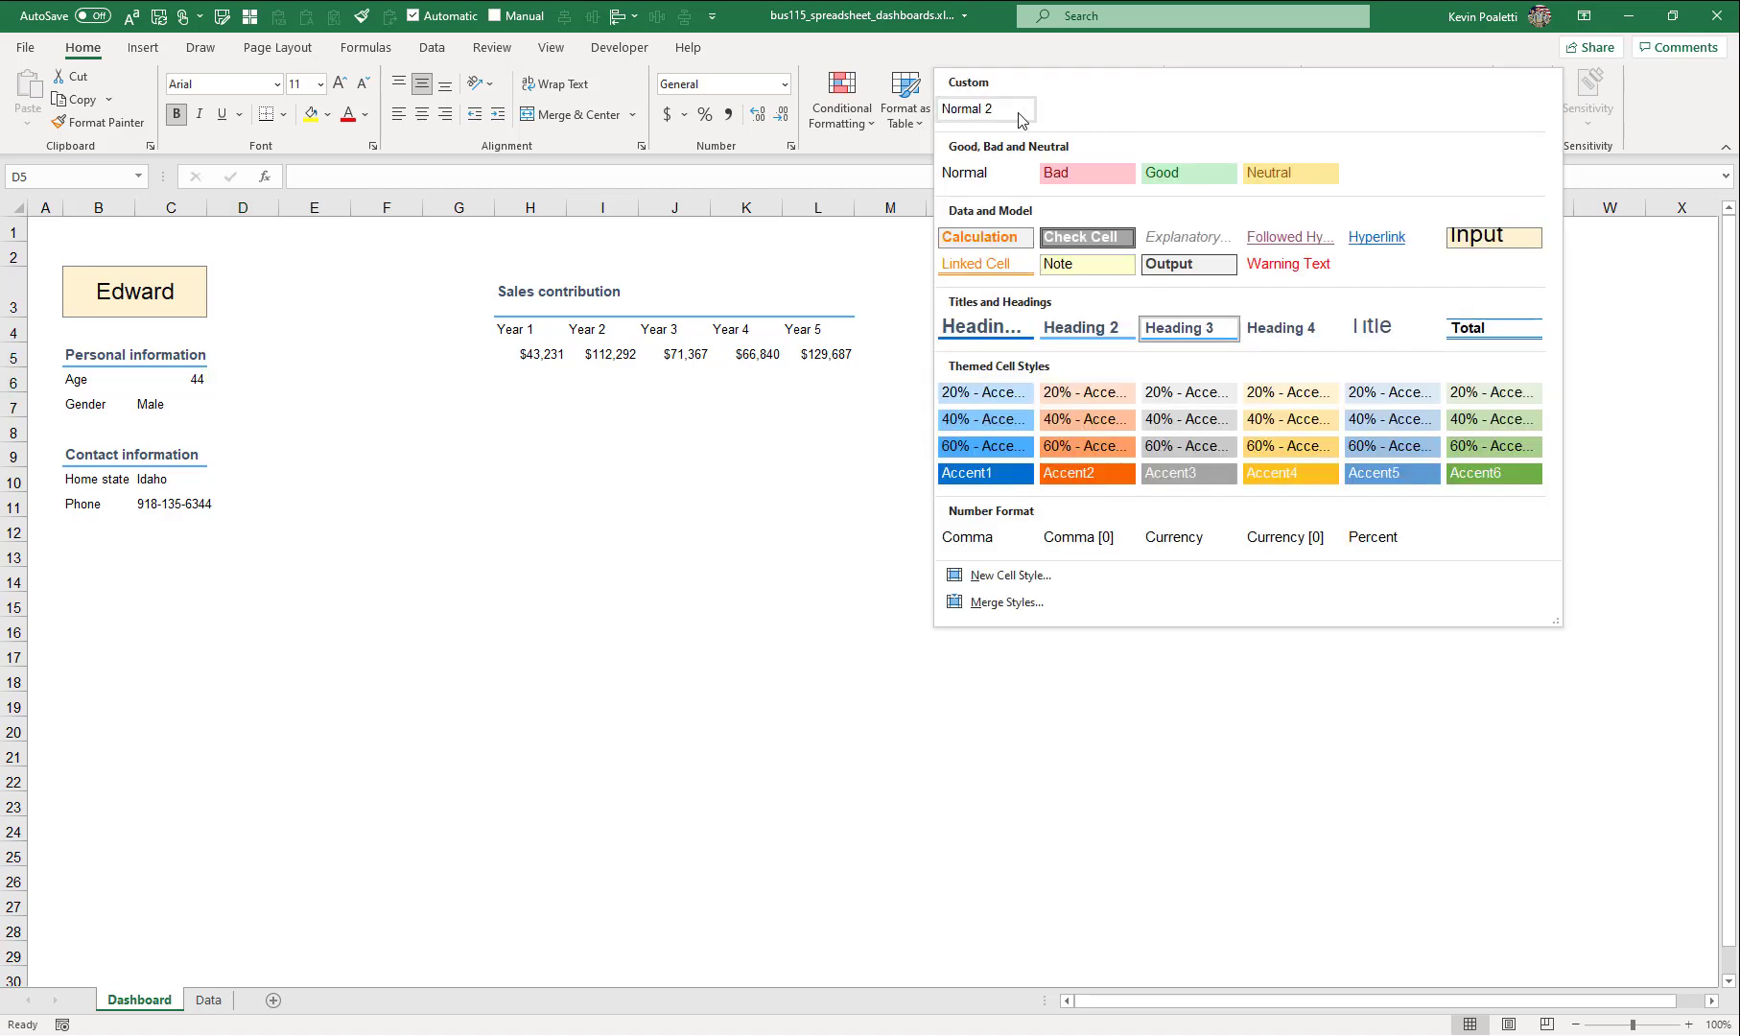
pyautogui.click(988, 168)
pyautogui.click(437, 477)
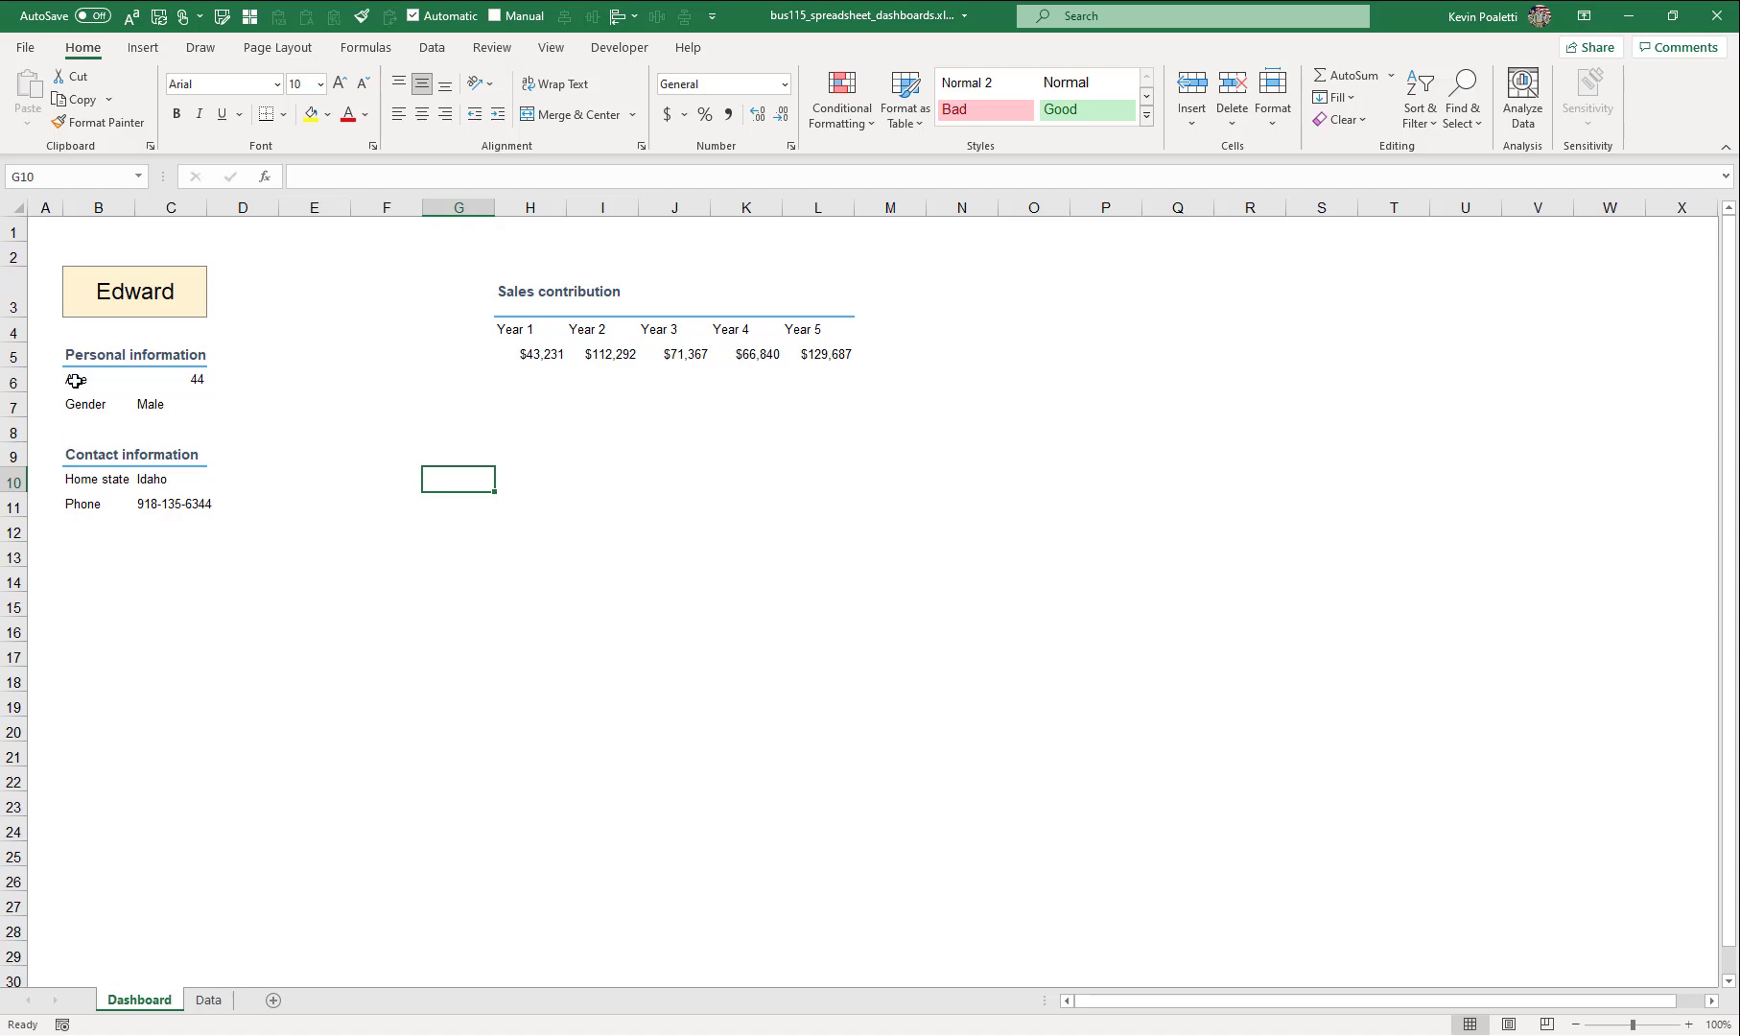
# - Set the width of columns B and C to 10 so the phone number fits
pyautogui.moveTo(66, 454); pyautogui.dragTo(194, 506)
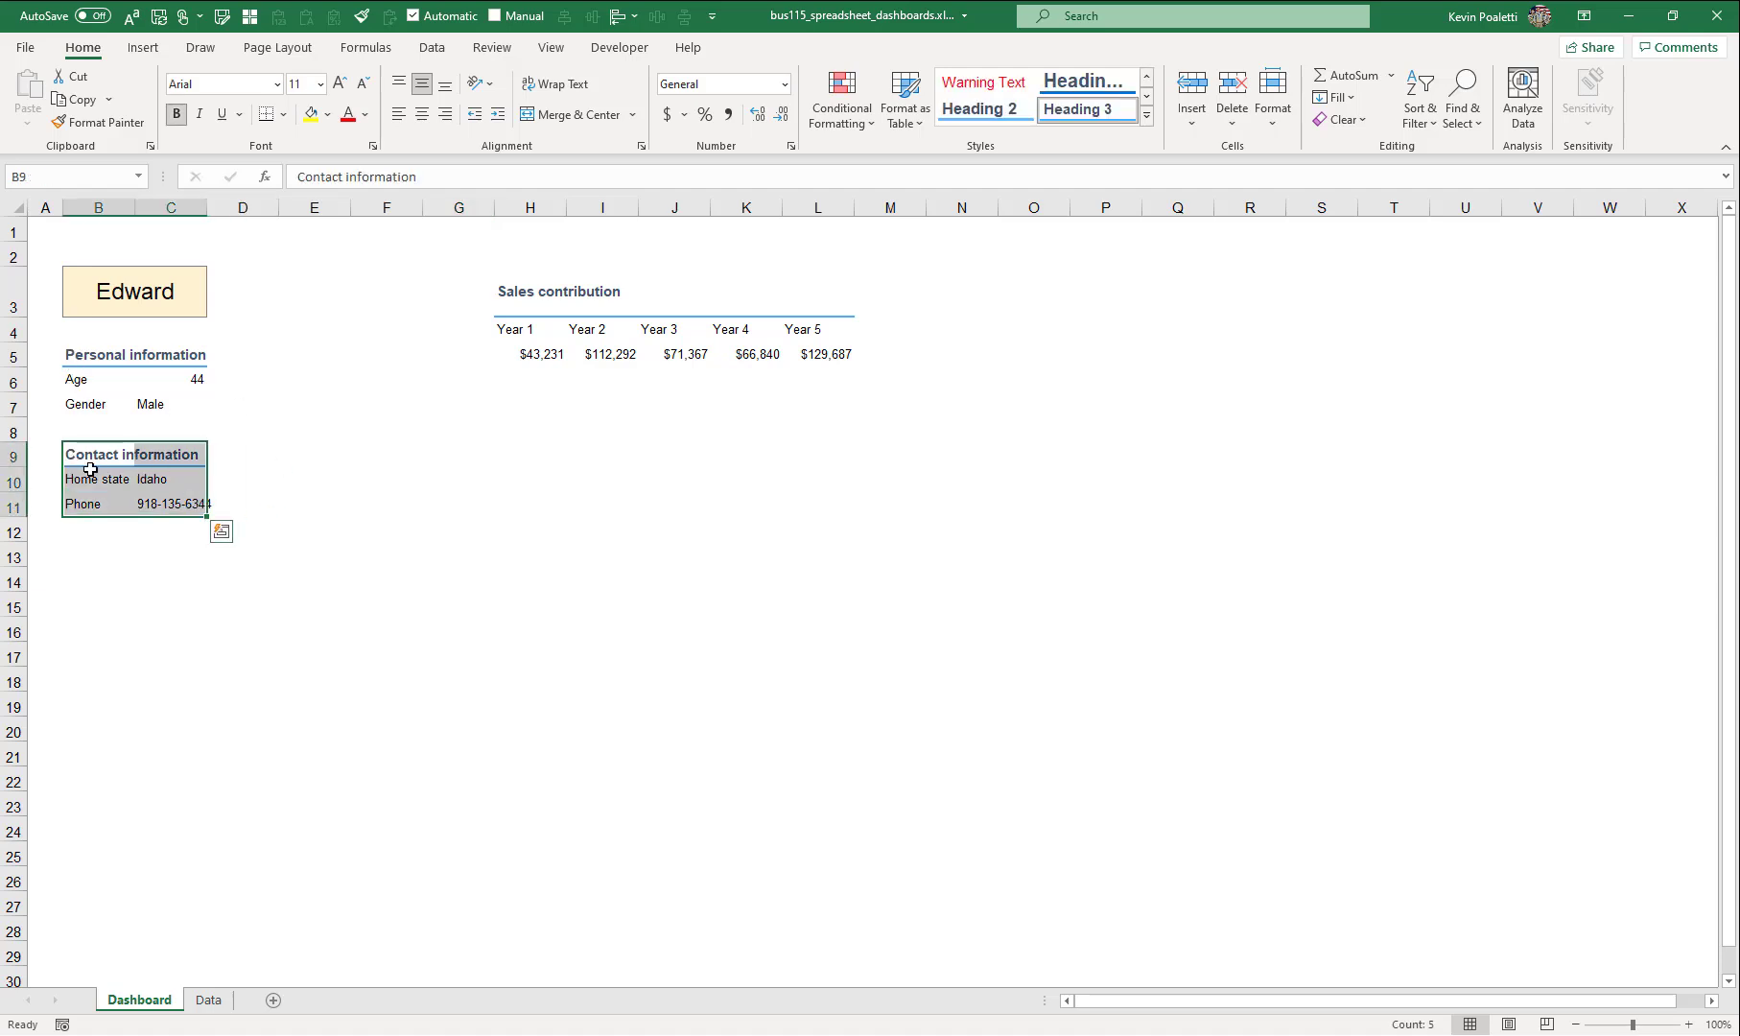
pyautogui.click(174, 500)
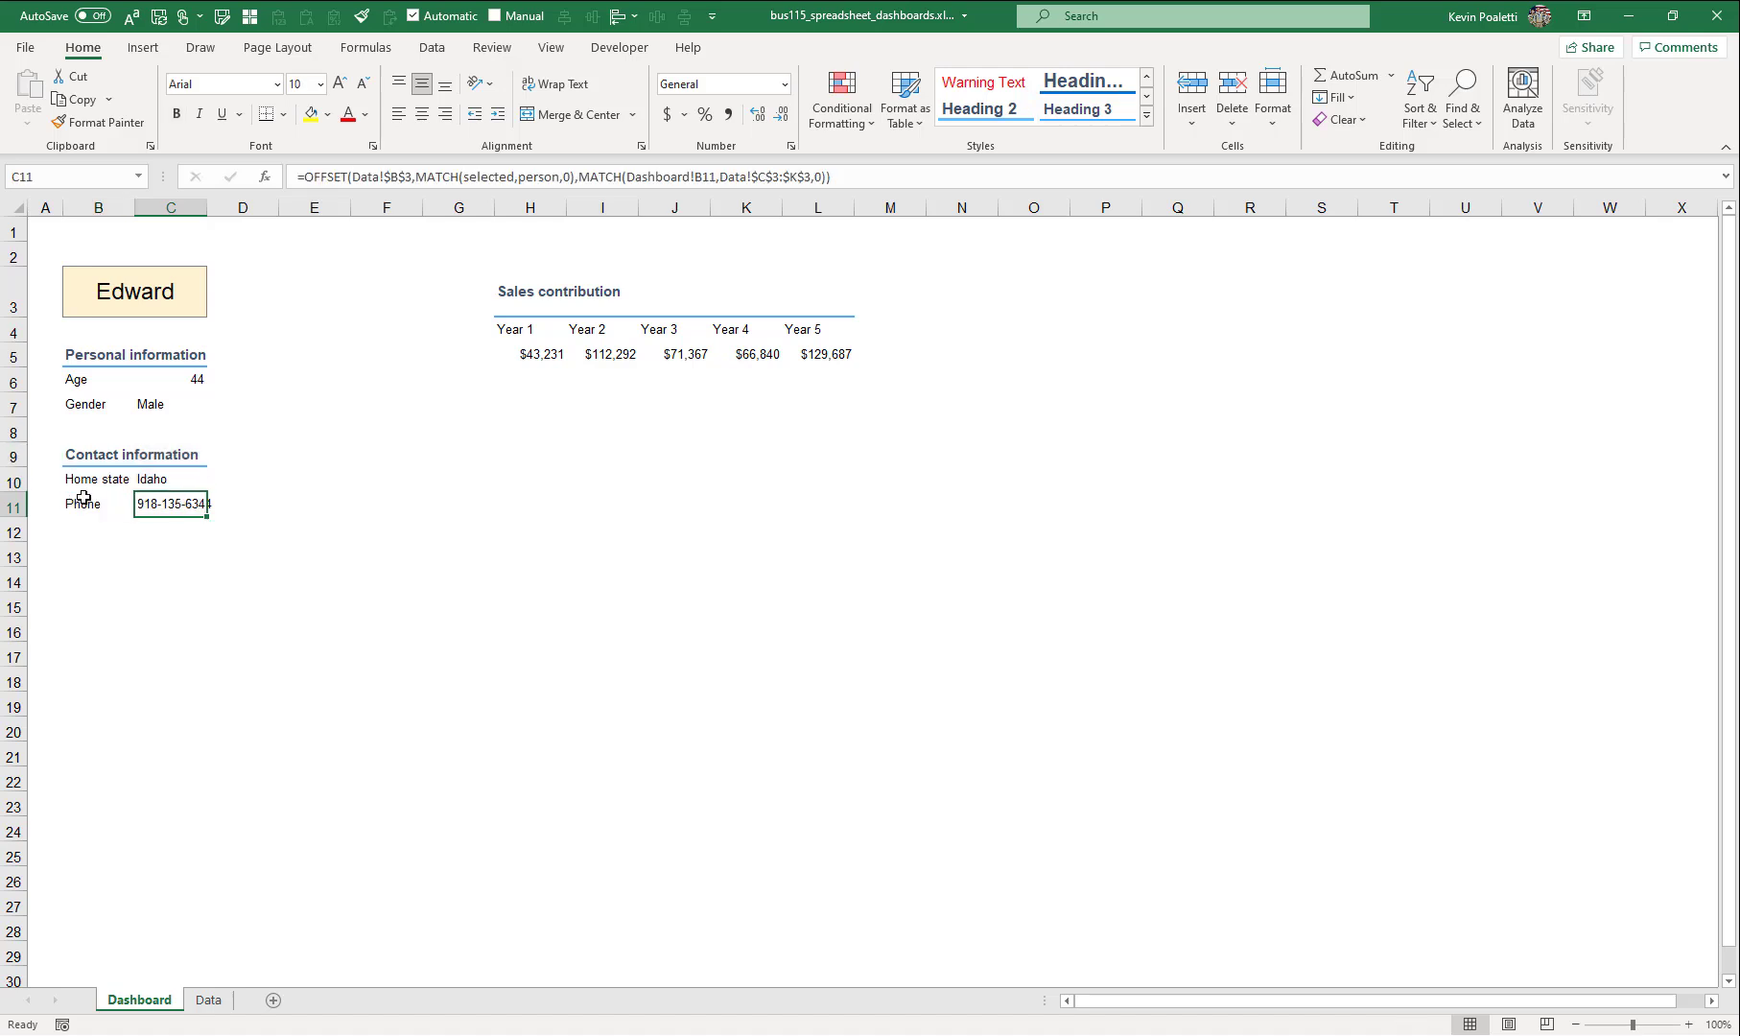
pyautogui.moveTo(98, 207); pyautogui.dragTo(192, 207)
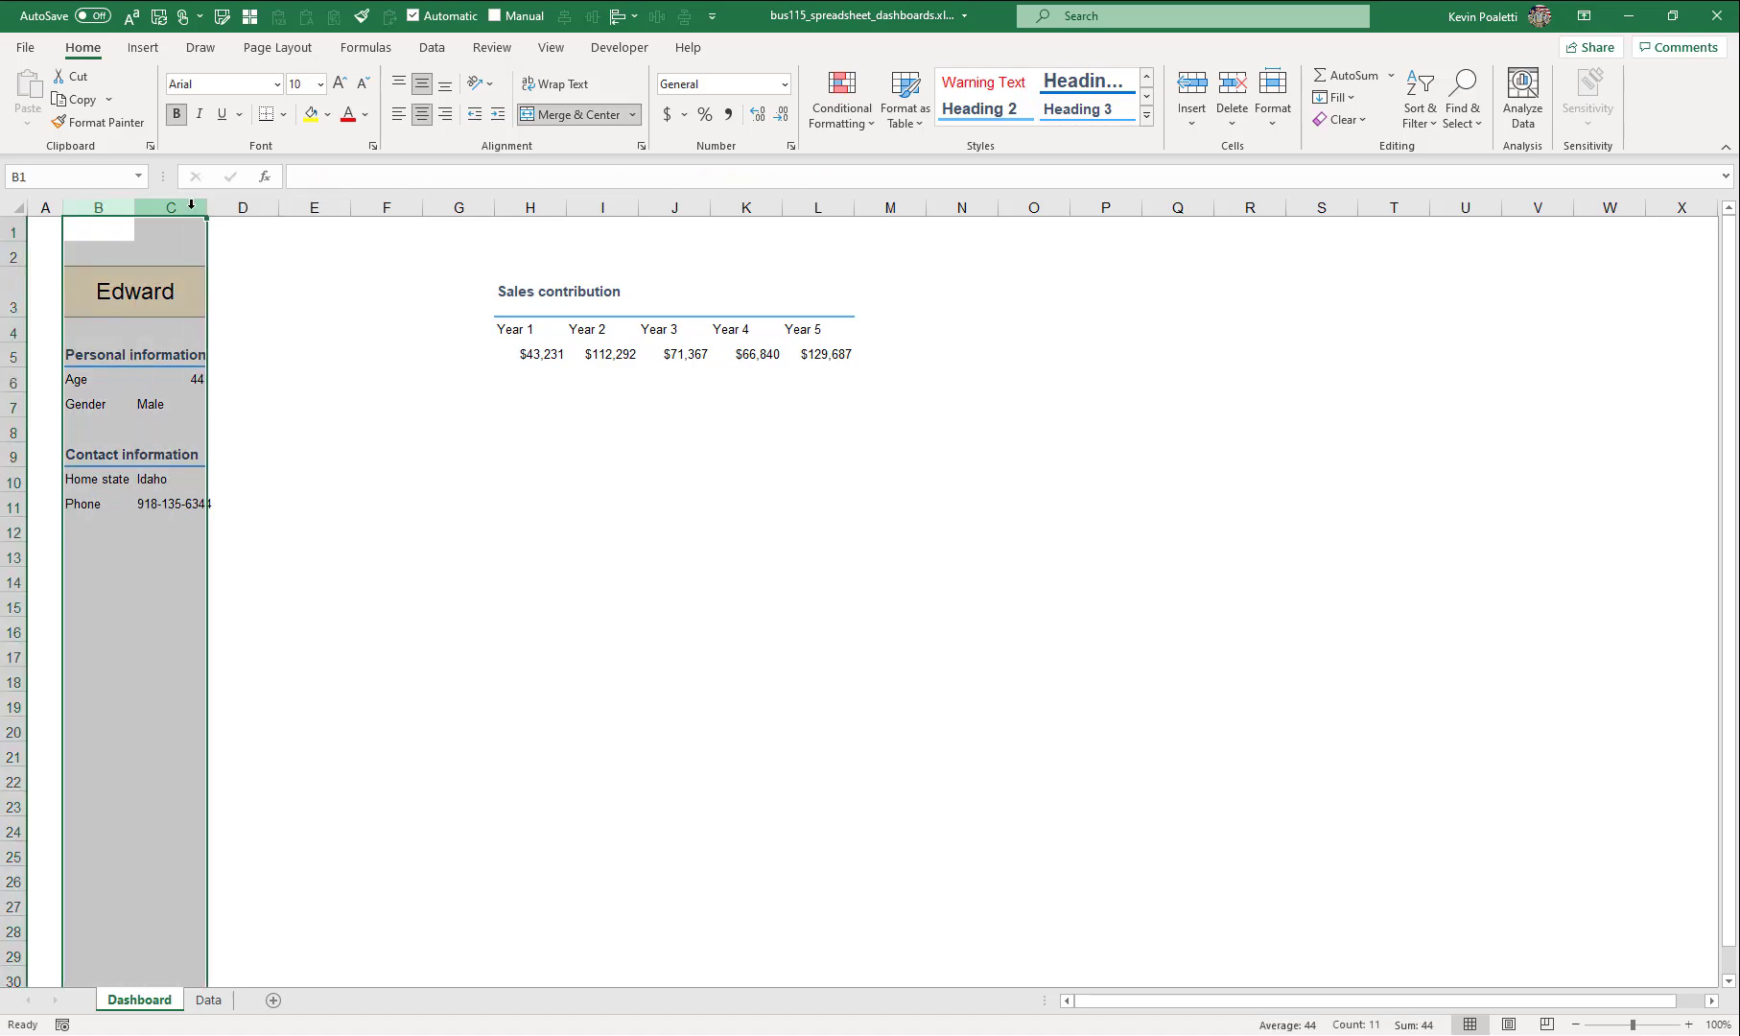
pyautogui.rightClick(191, 208)
pyautogui.click(295, 482)
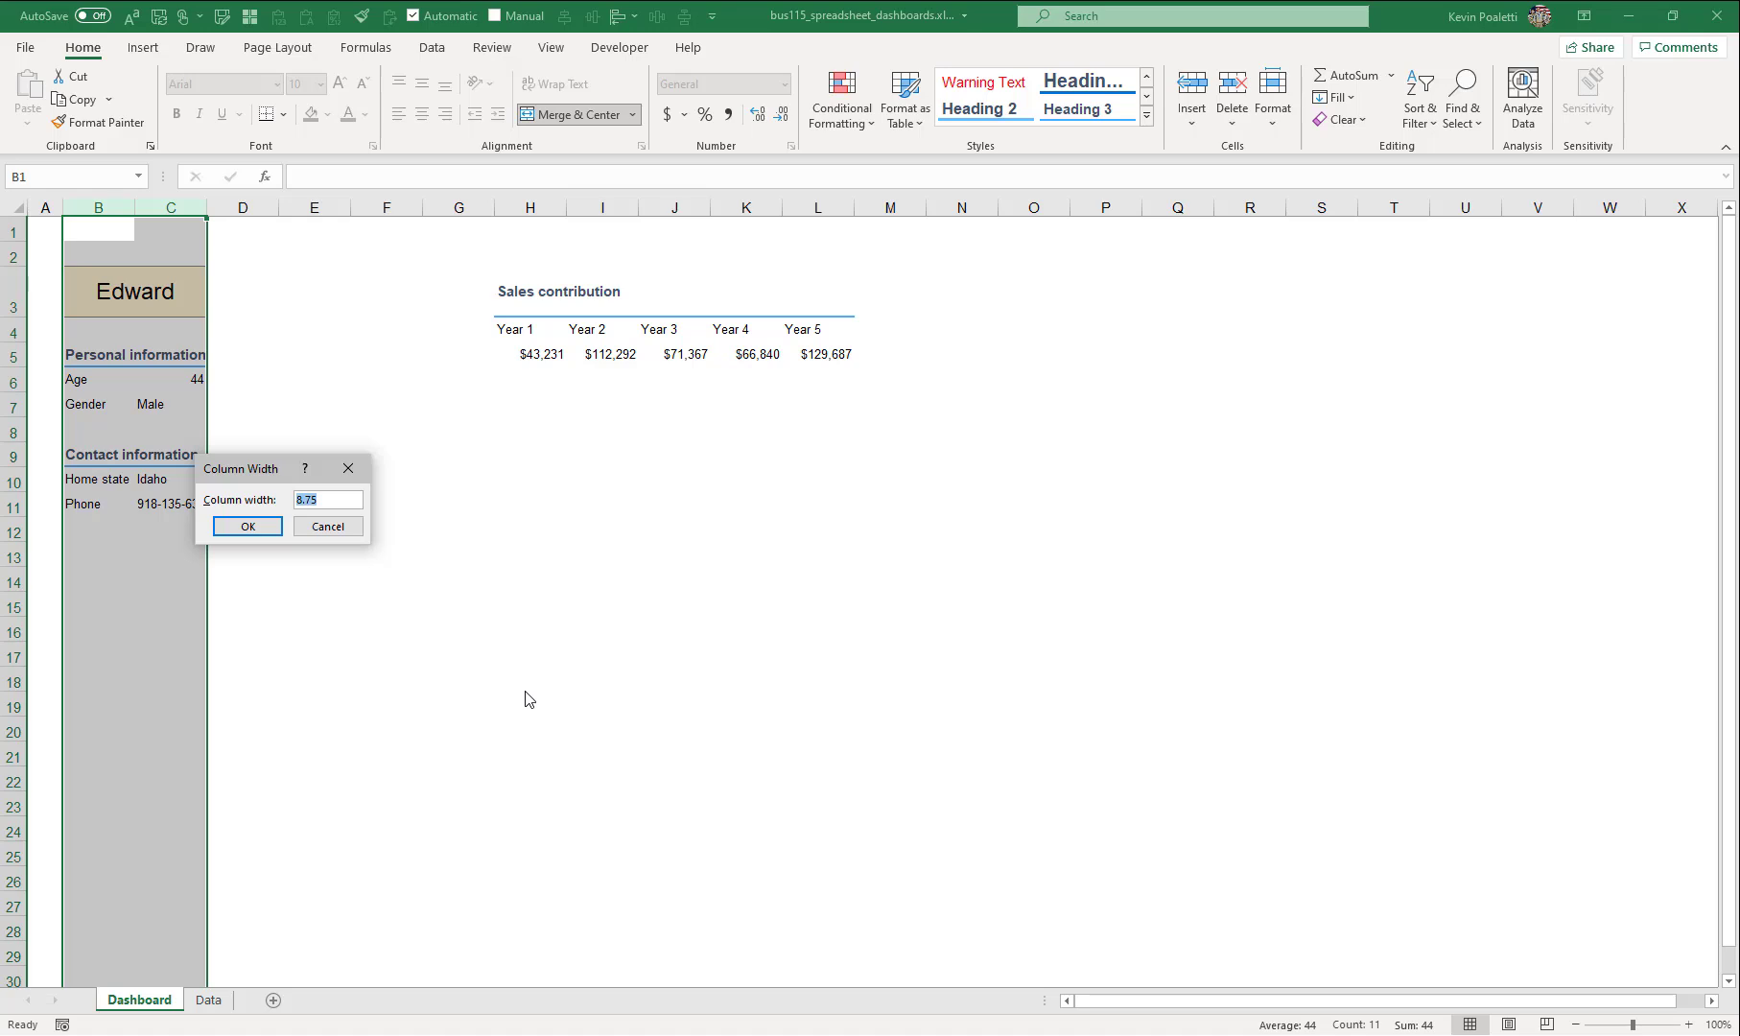
pyautogui.write('10')
pyautogui.press('Return')
# - Left-align the personal and contact values in C6:C7 and C10:C11
pyautogui.moveTo(192, 379); pyautogui.dragTo(192, 404)
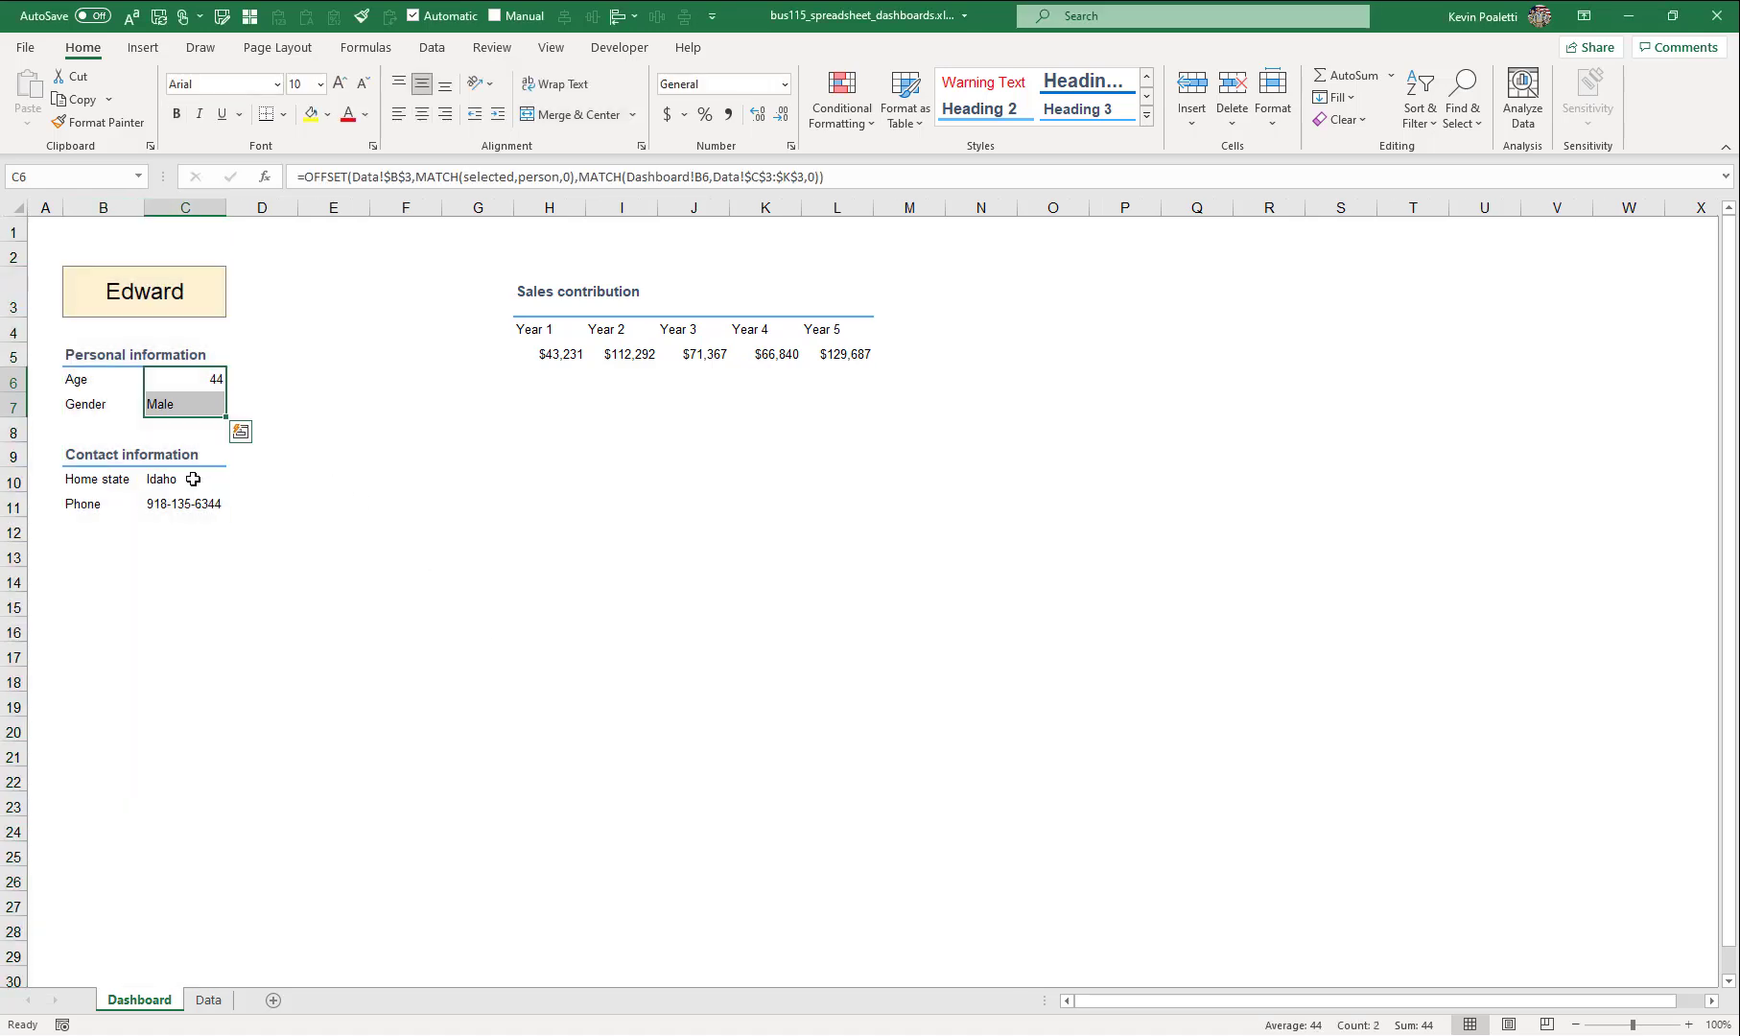
pyautogui.keyDown('ctrl'); pyautogui.moveTo(187, 479); pyautogui.dragTo(195, 502); pyautogui.keyUp('ctrl')
pyautogui.click(401, 116)
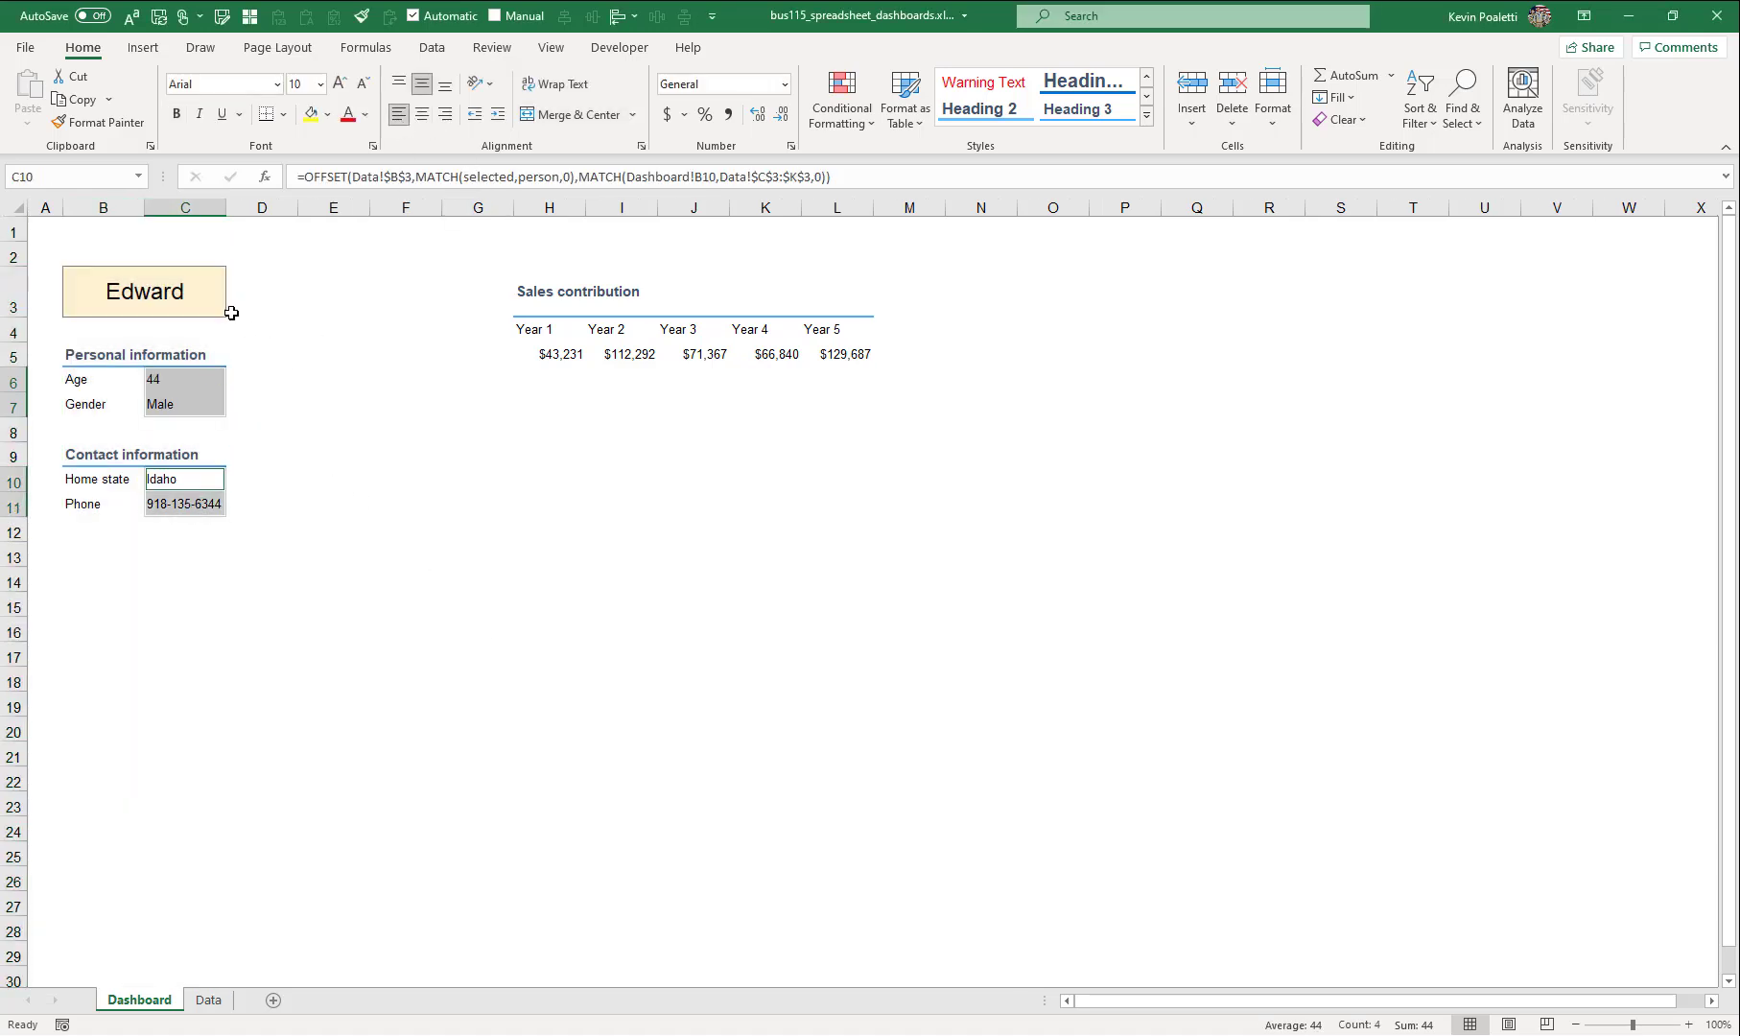
pyautogui.click(360, 504)
# - Move the Personal information block from B5:C7 to C16:D18, below the Contact information section
pyautogui.moveTo(106, 357); pyautogui.dragTo(192, 408)
pyautogui.keyDown('ctrl'); pyautogui.moveTo(96, 451); pyautogui.dragTo(203, 501); pyautogui.keyUp('ctrl')
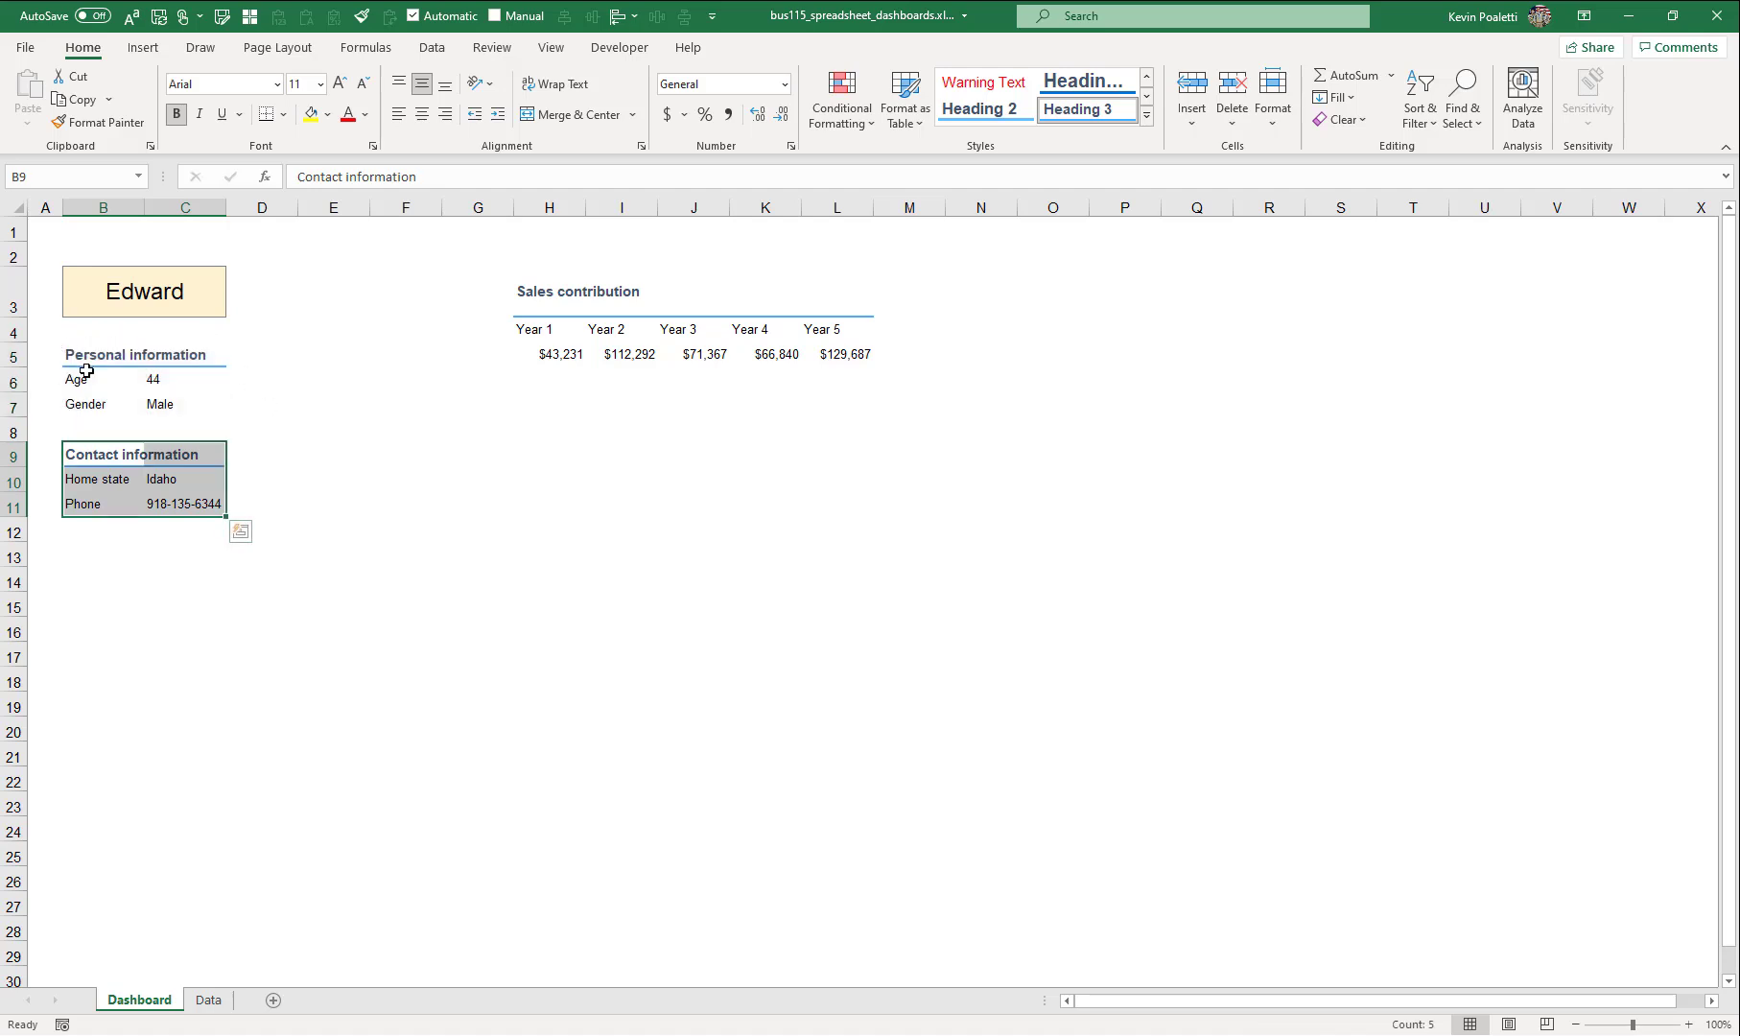
pyautogui.moveTo(74, 357); pyautogui.dragTo(182, 678)
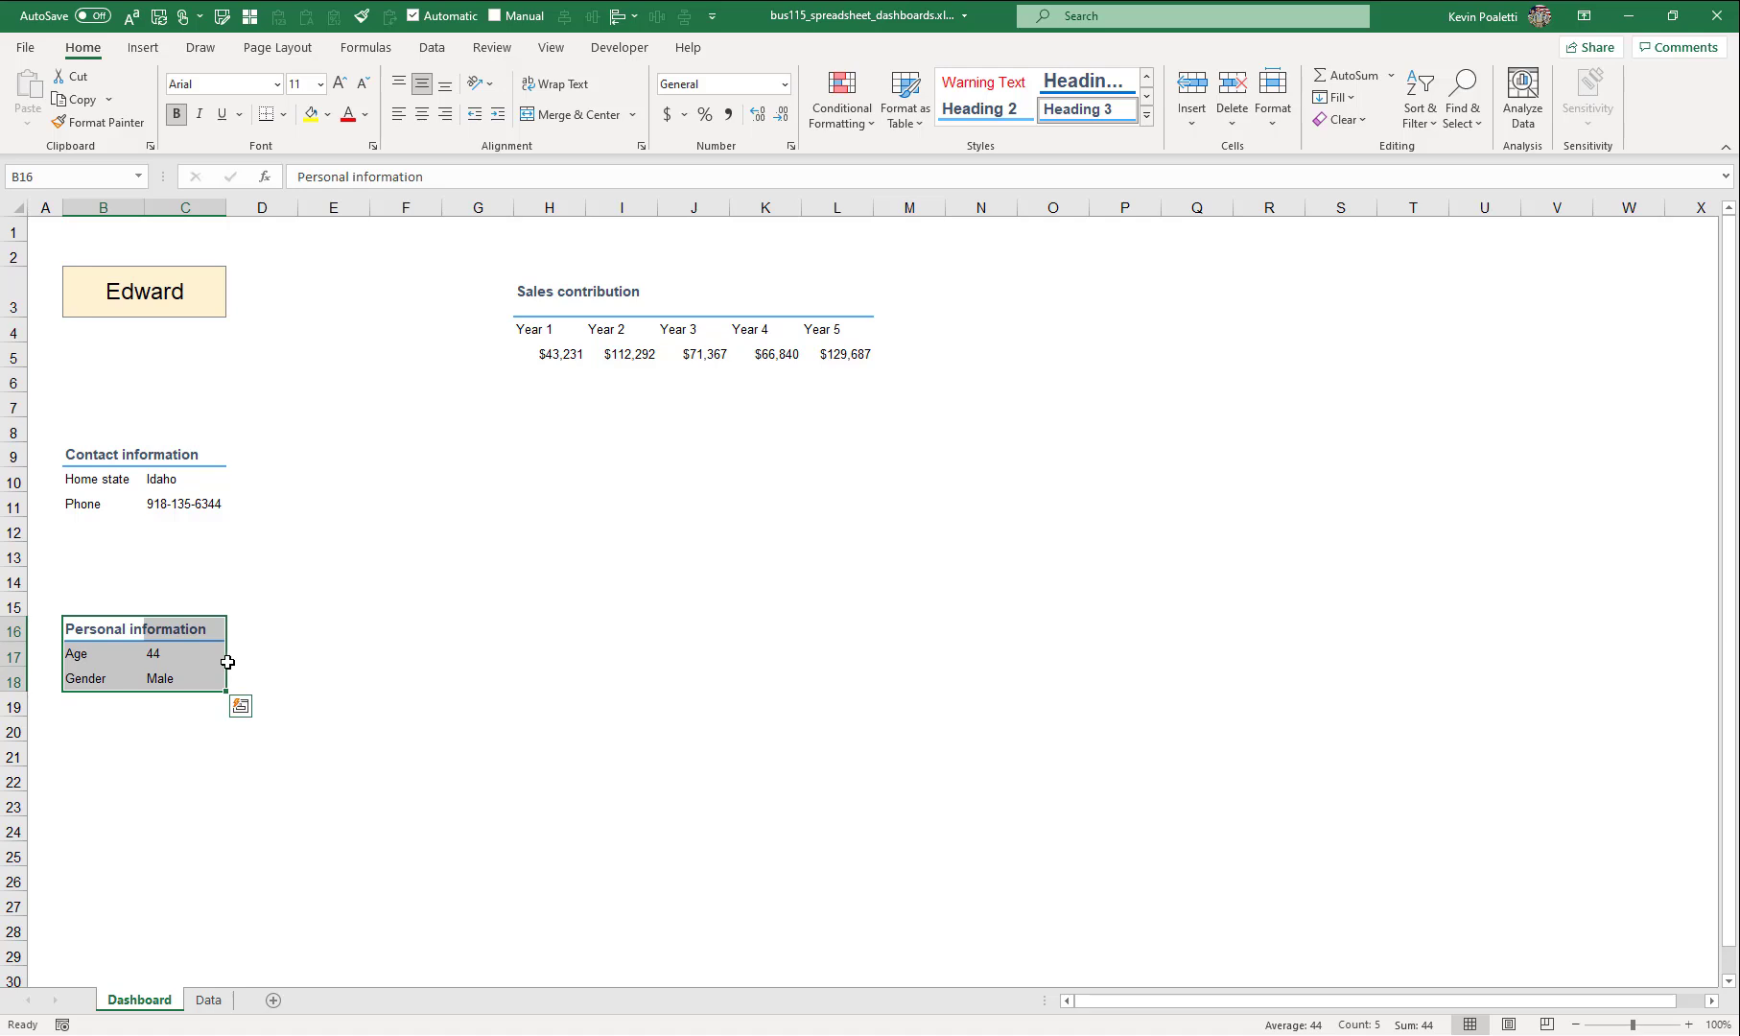
pyautogui.moveTo(230, 662); pyautogui.dragTo(267, 668)
# - Add a thin gray outline border around B15:E19 to frame the Personal information section
pyautogui.moveTo(121, 600); pyautogui.dragTo(318, 705)
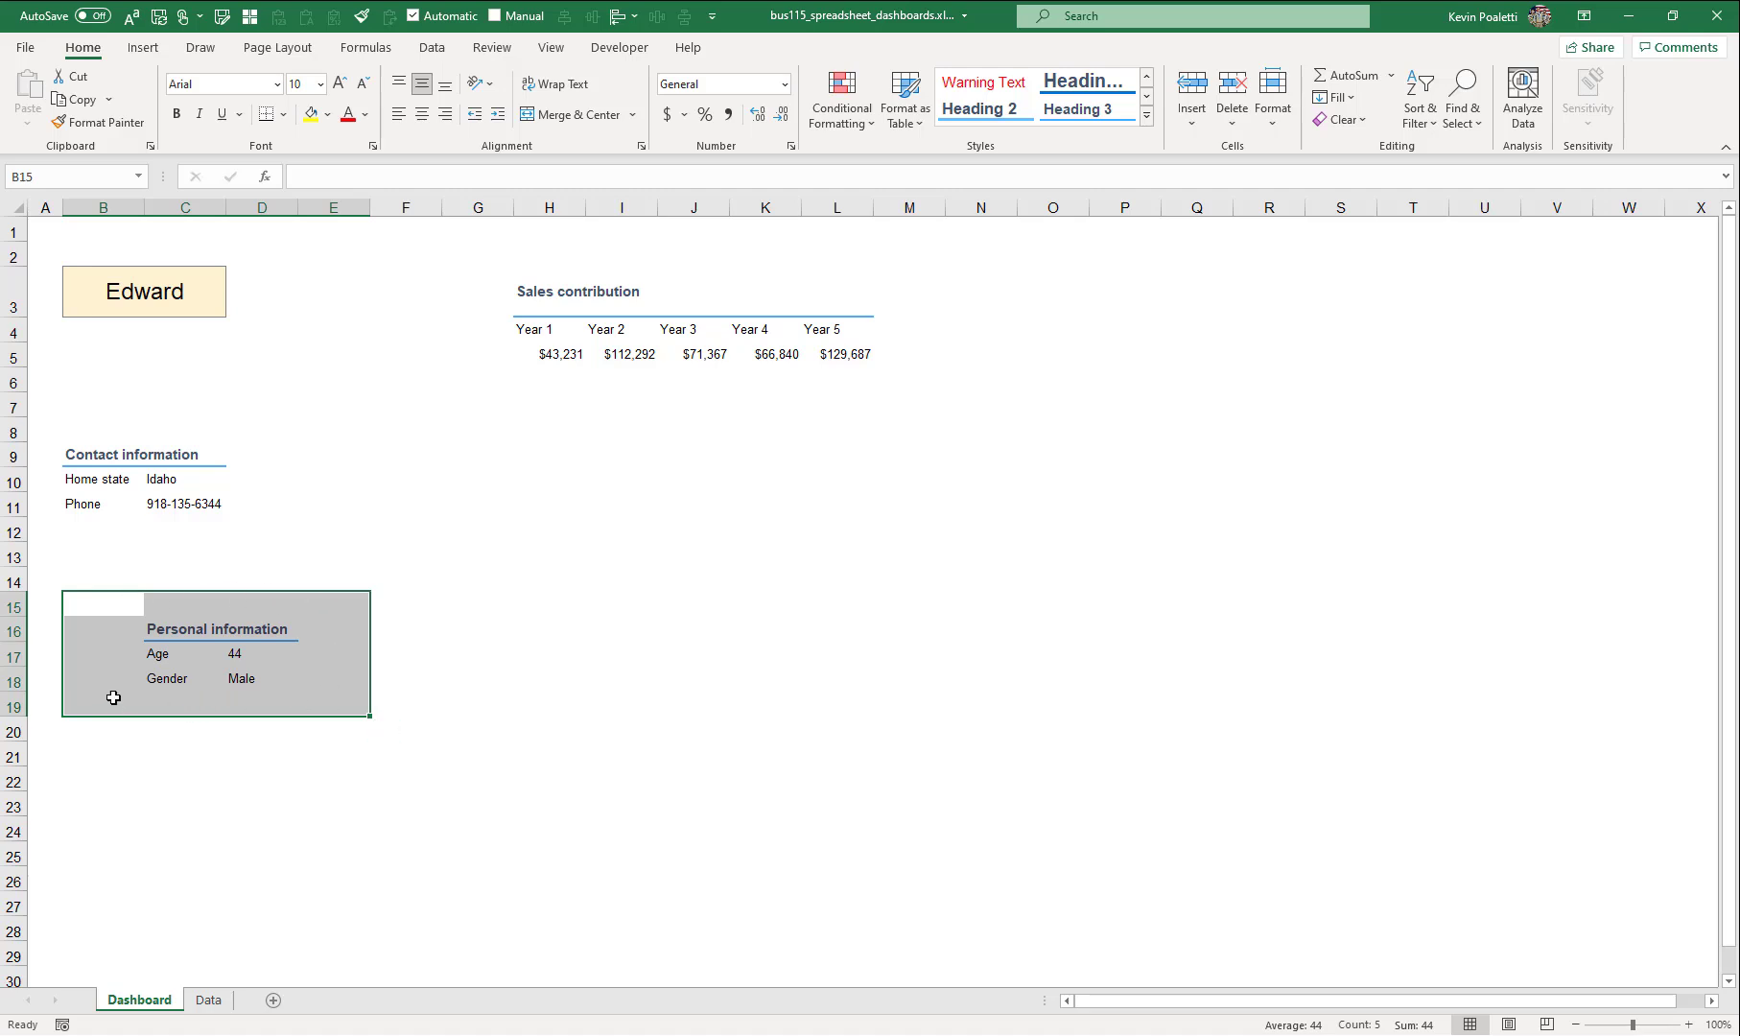
pyautogui.click(372, 145)
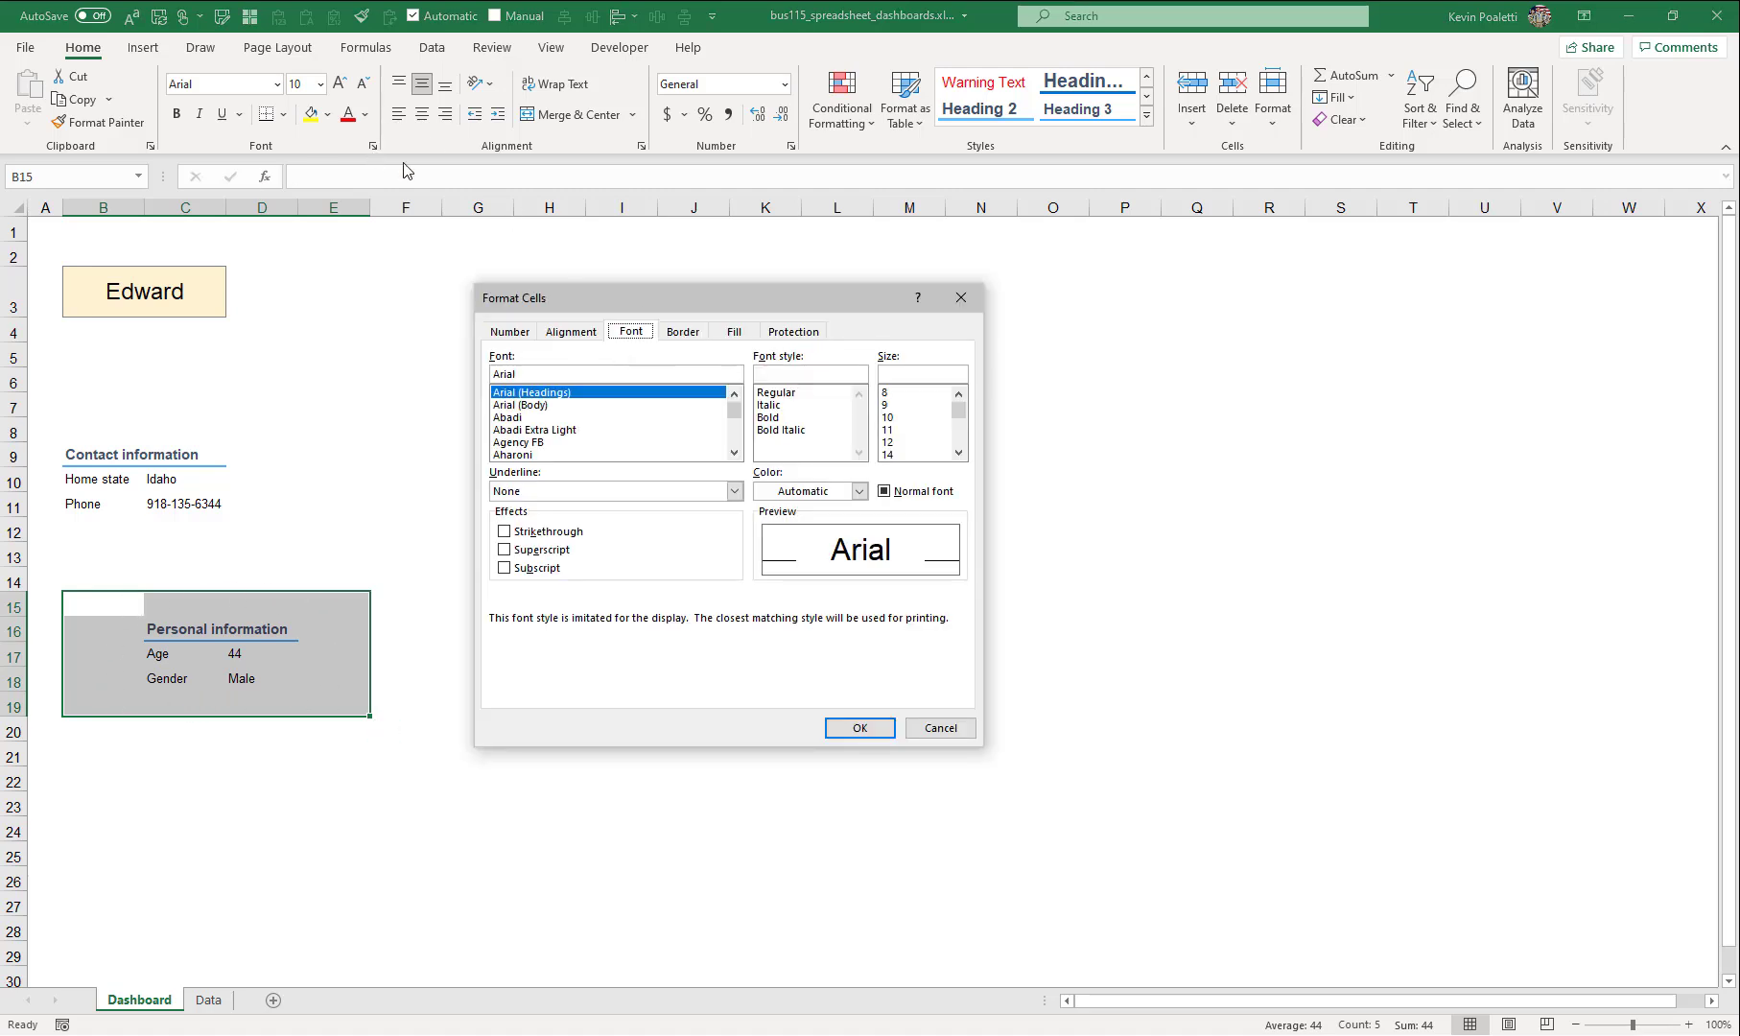
pyautogui.click(692, 334)
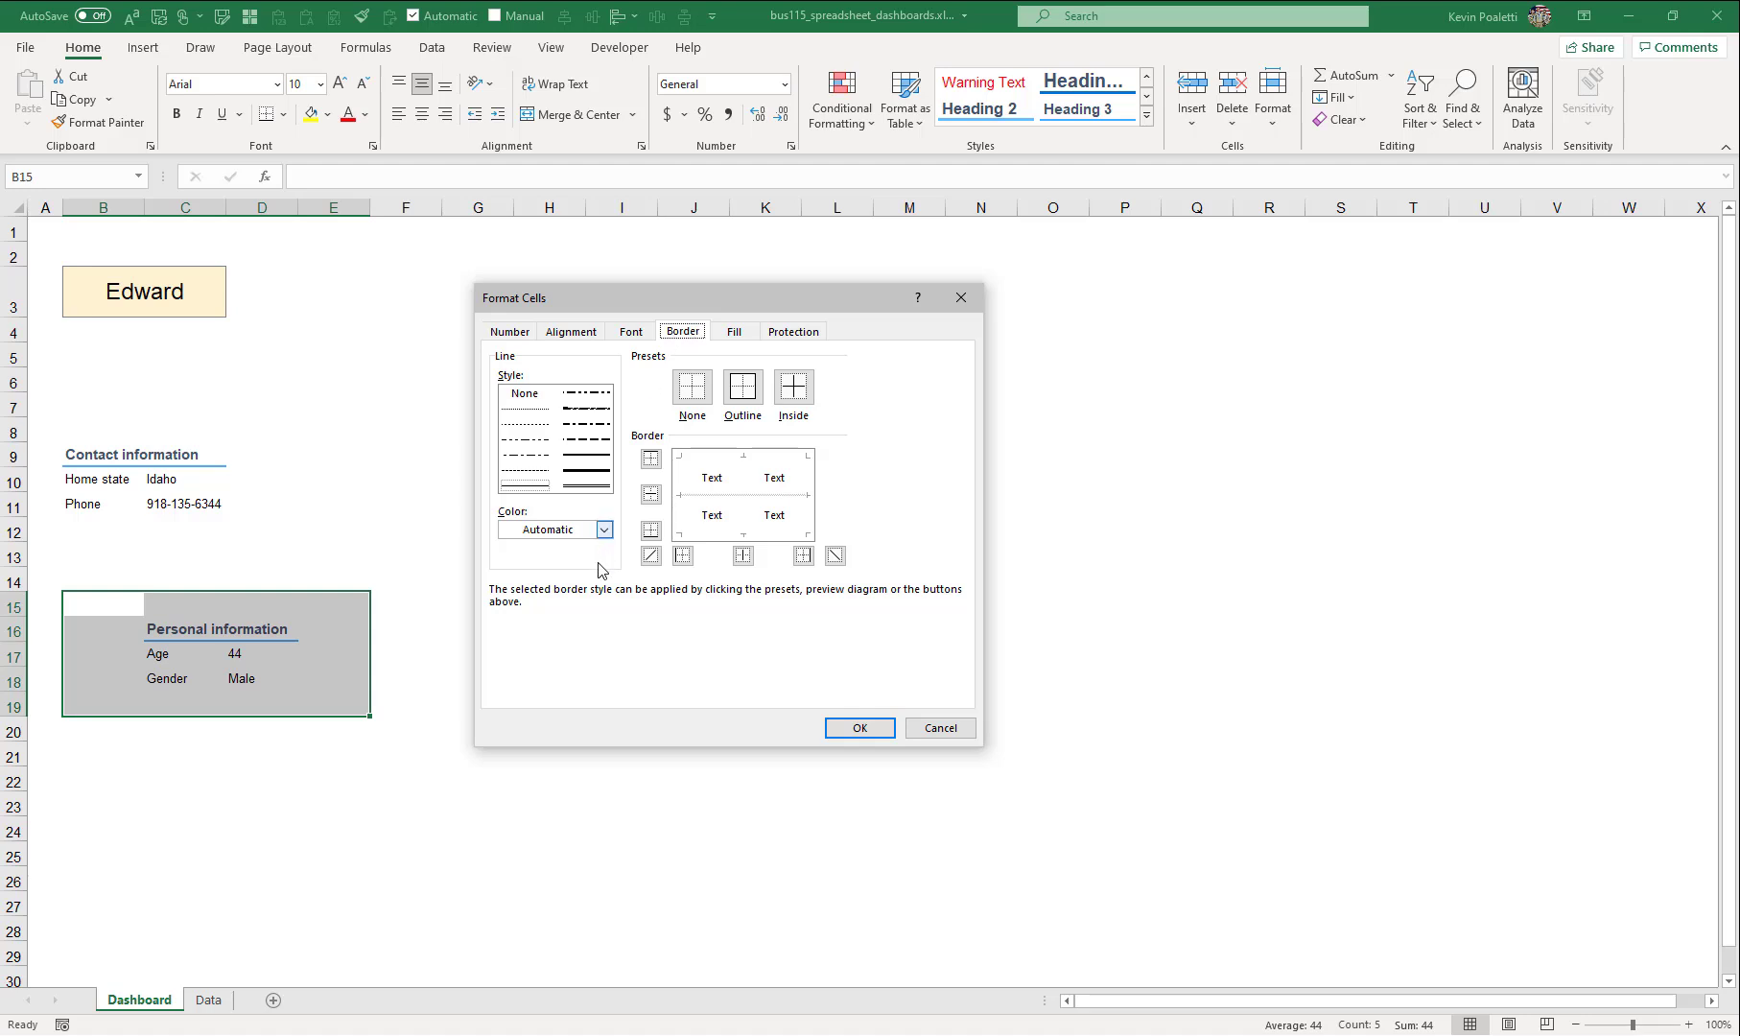
pyautogui.click(604, 530)
pyautogui.click(529, 682)
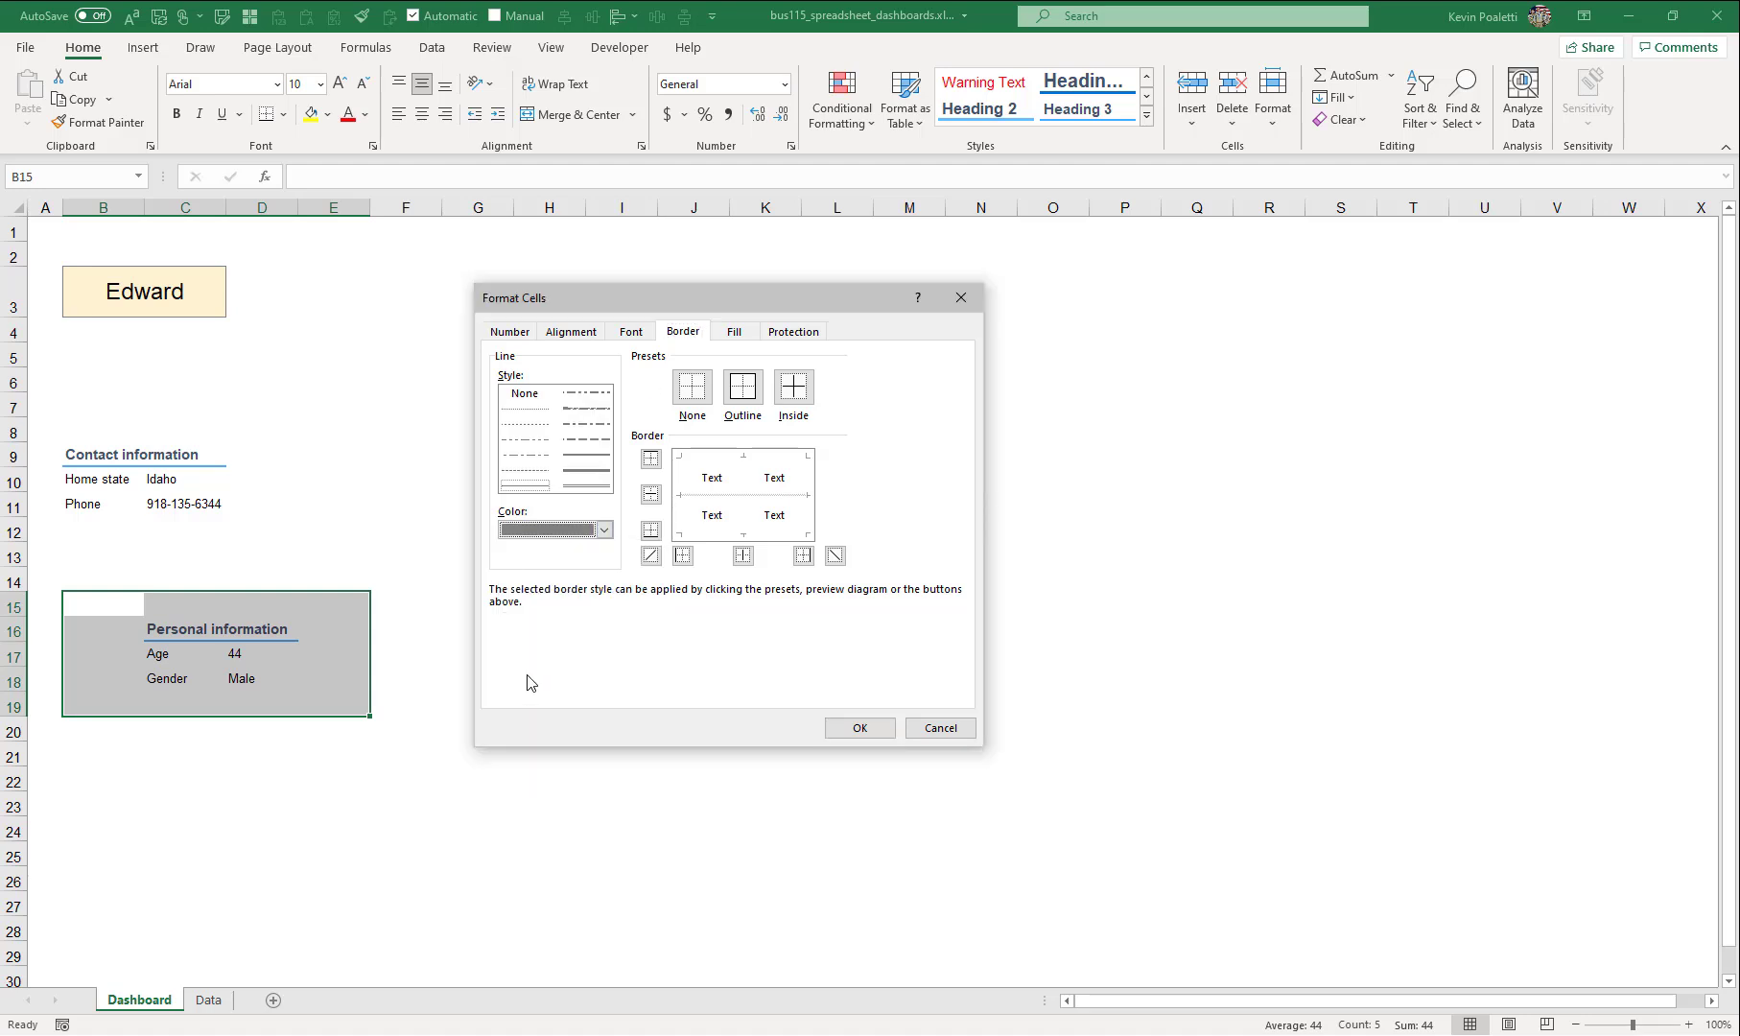
pyautogui.click(743, 386)
pyautogui.click(859, 728)
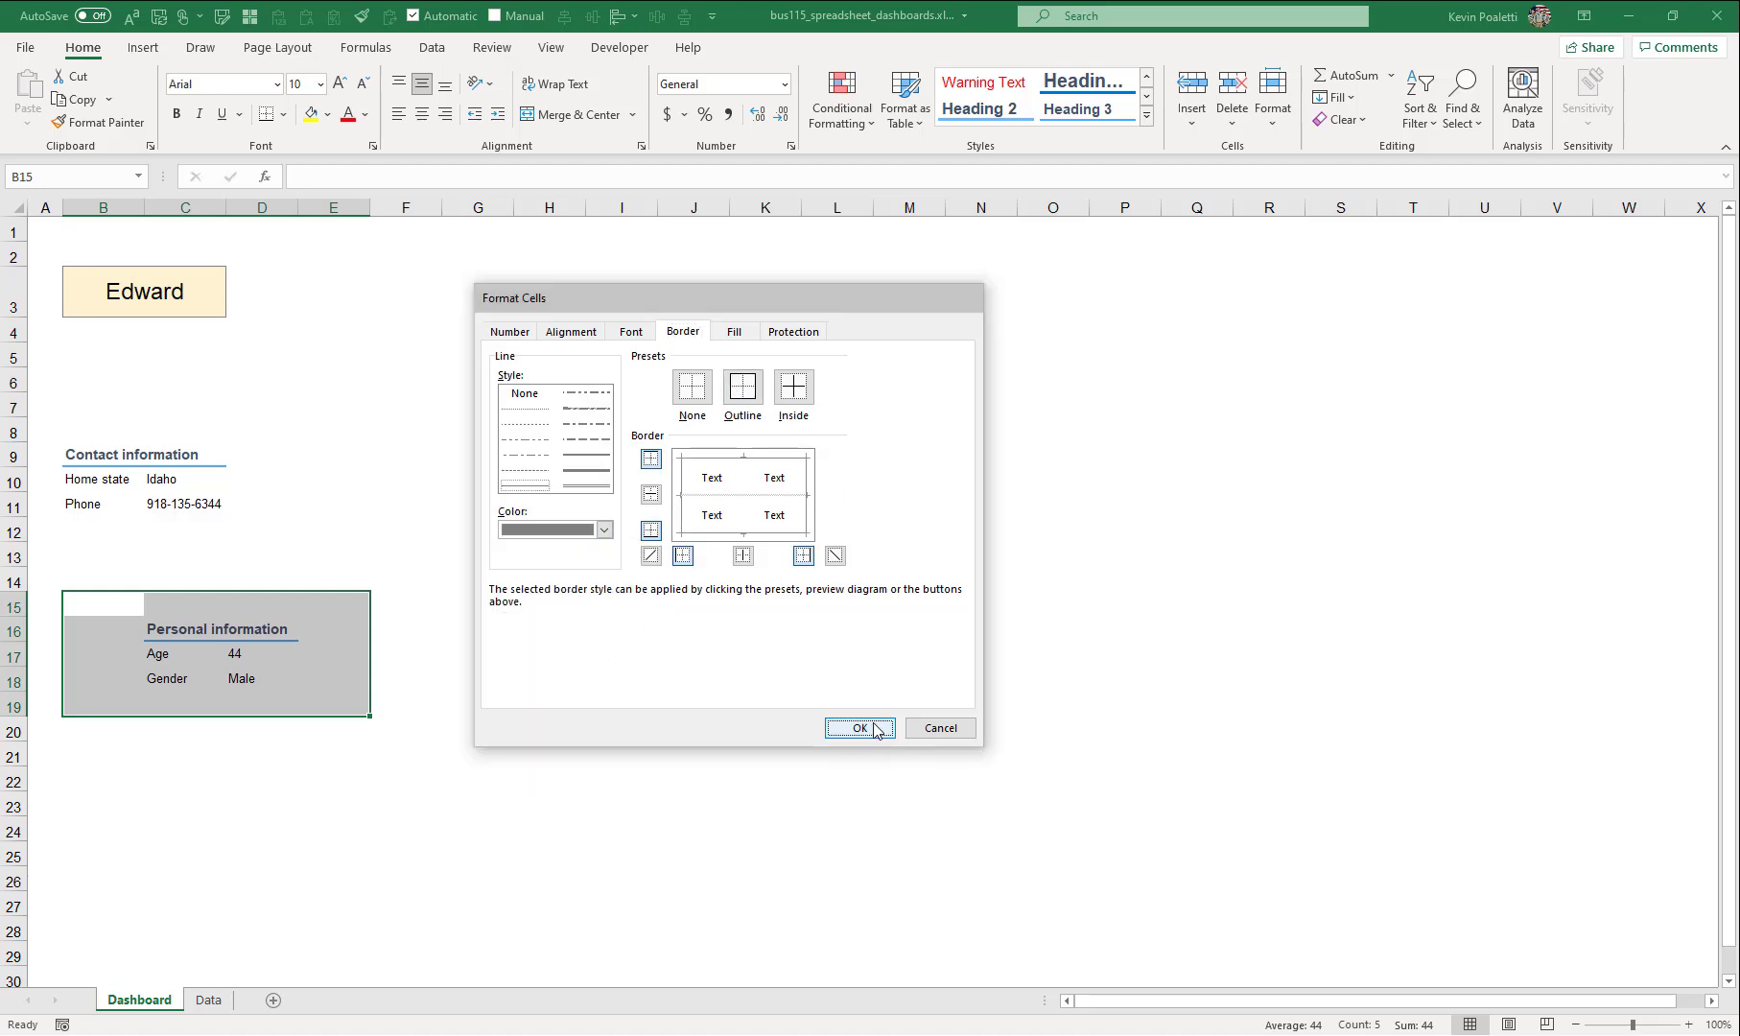
pyautogui.click(351, 784)
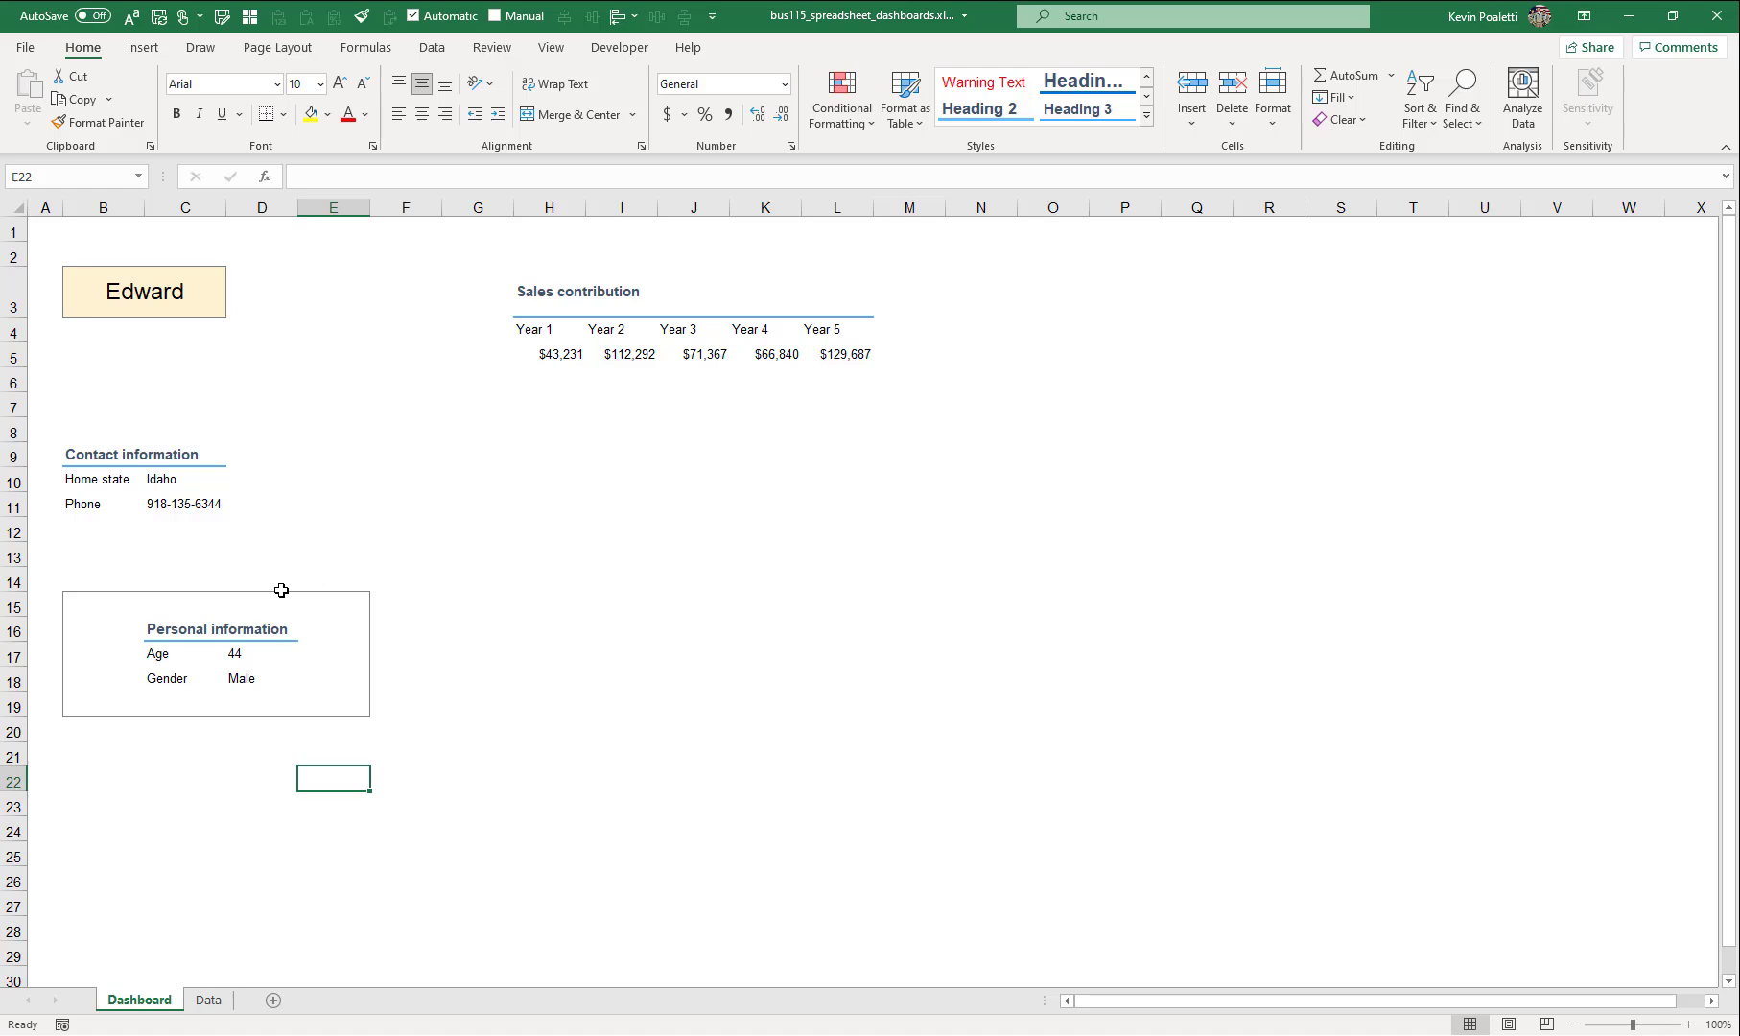
# - Move the Contact information block to C10:D12 and frame B9:E13 with a thin gray outline border
pyautogui.moveTo(108, 462)
pyautogui.mouseDown()
pyautogui.moveTo(241, 532)
pyautogui.moveTo(289, 519)
pyautogui.moveTo(350, 547)
pyautogui.moveTo(130, 461)
pyautogui.mouseUp()
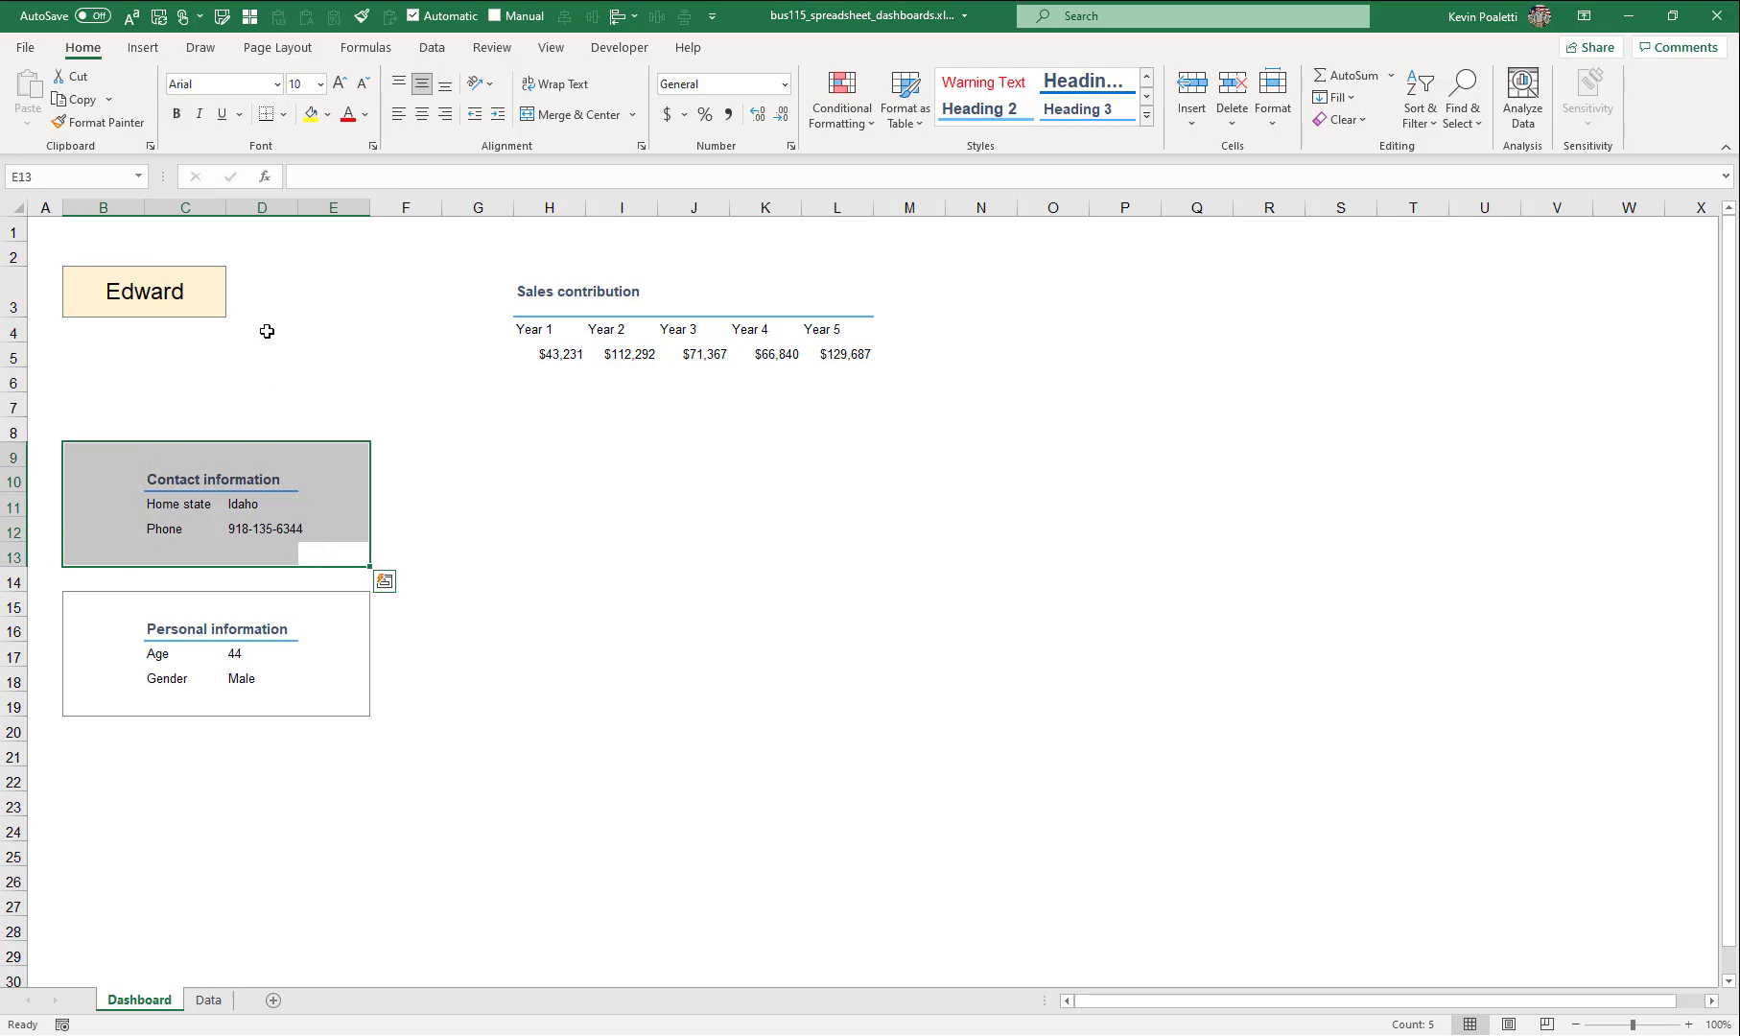
pyautogui.hotkey('ctrl', '1')
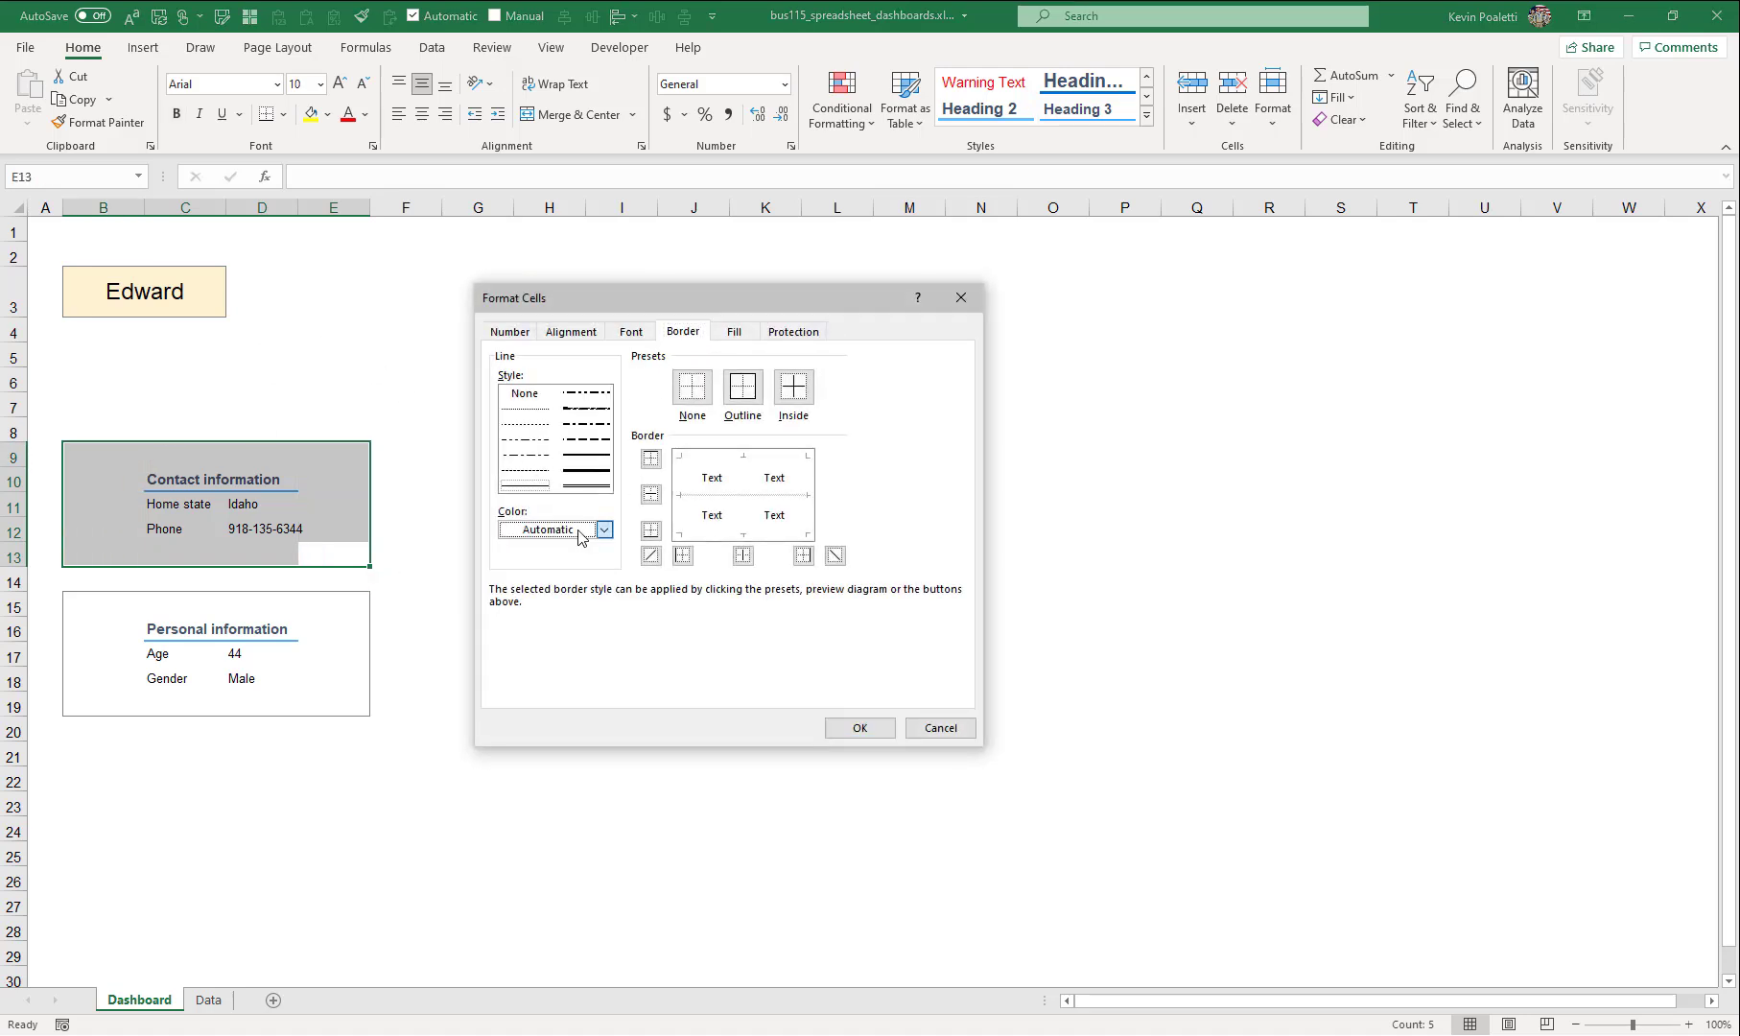
pyautogui.click(603, 529)
pyautogui.click(509, 671)
pyautogui.click(742, 386)
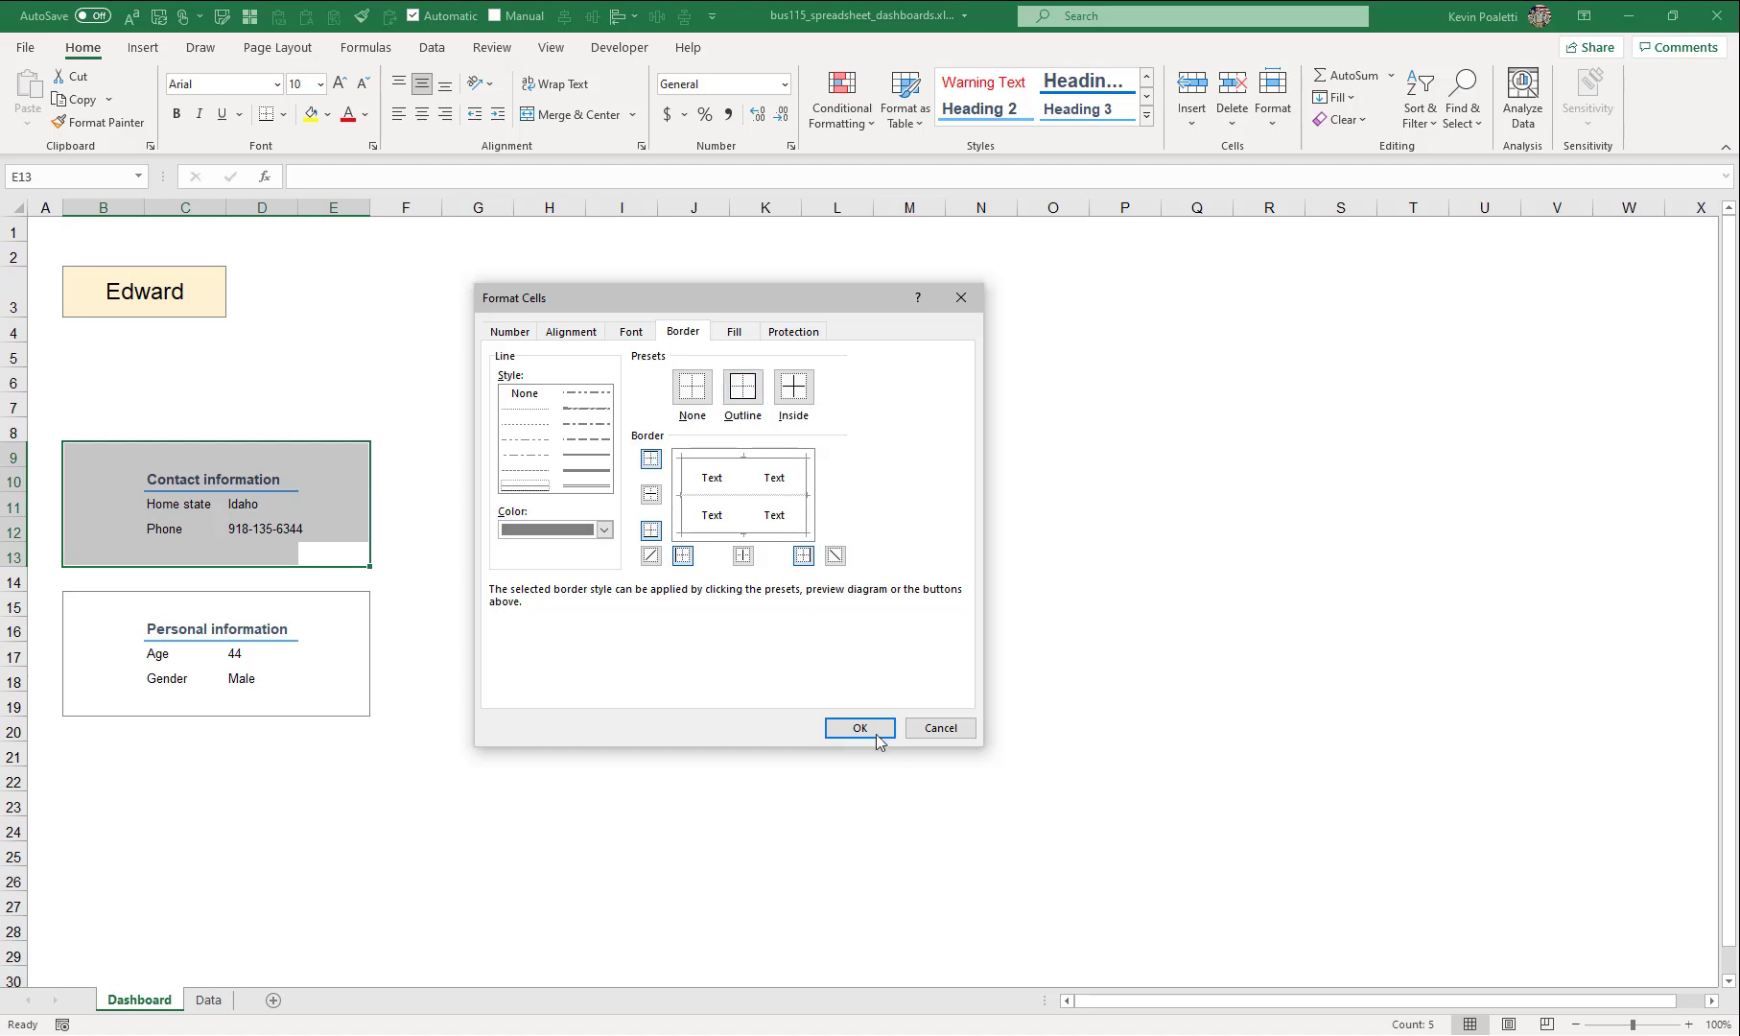
pyautogui.click(861, 729)
pyautogui.click(486, 498)
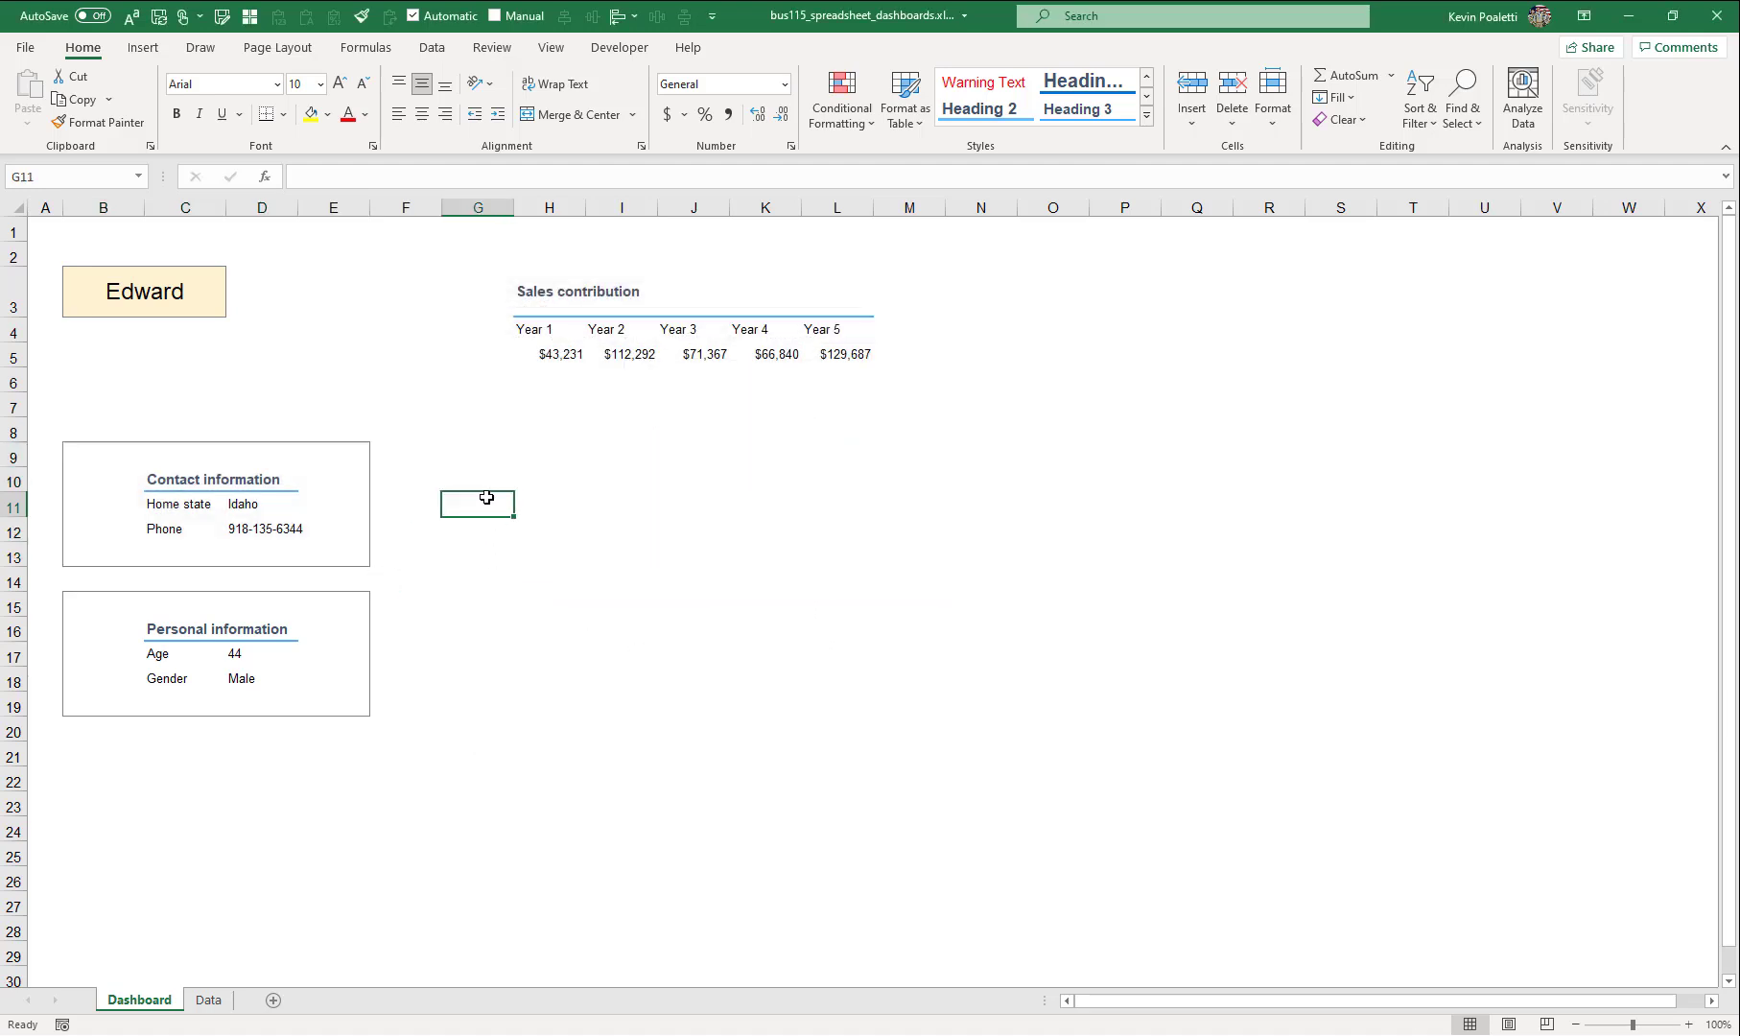
# - Move the salesperson drop-down cell down to C6:D6 and set the width of columns B and E to 3
pyautogui.moveTo(99, 281); pyautogui.dragTo(290, 376)
pyautogui.click(103, 207)
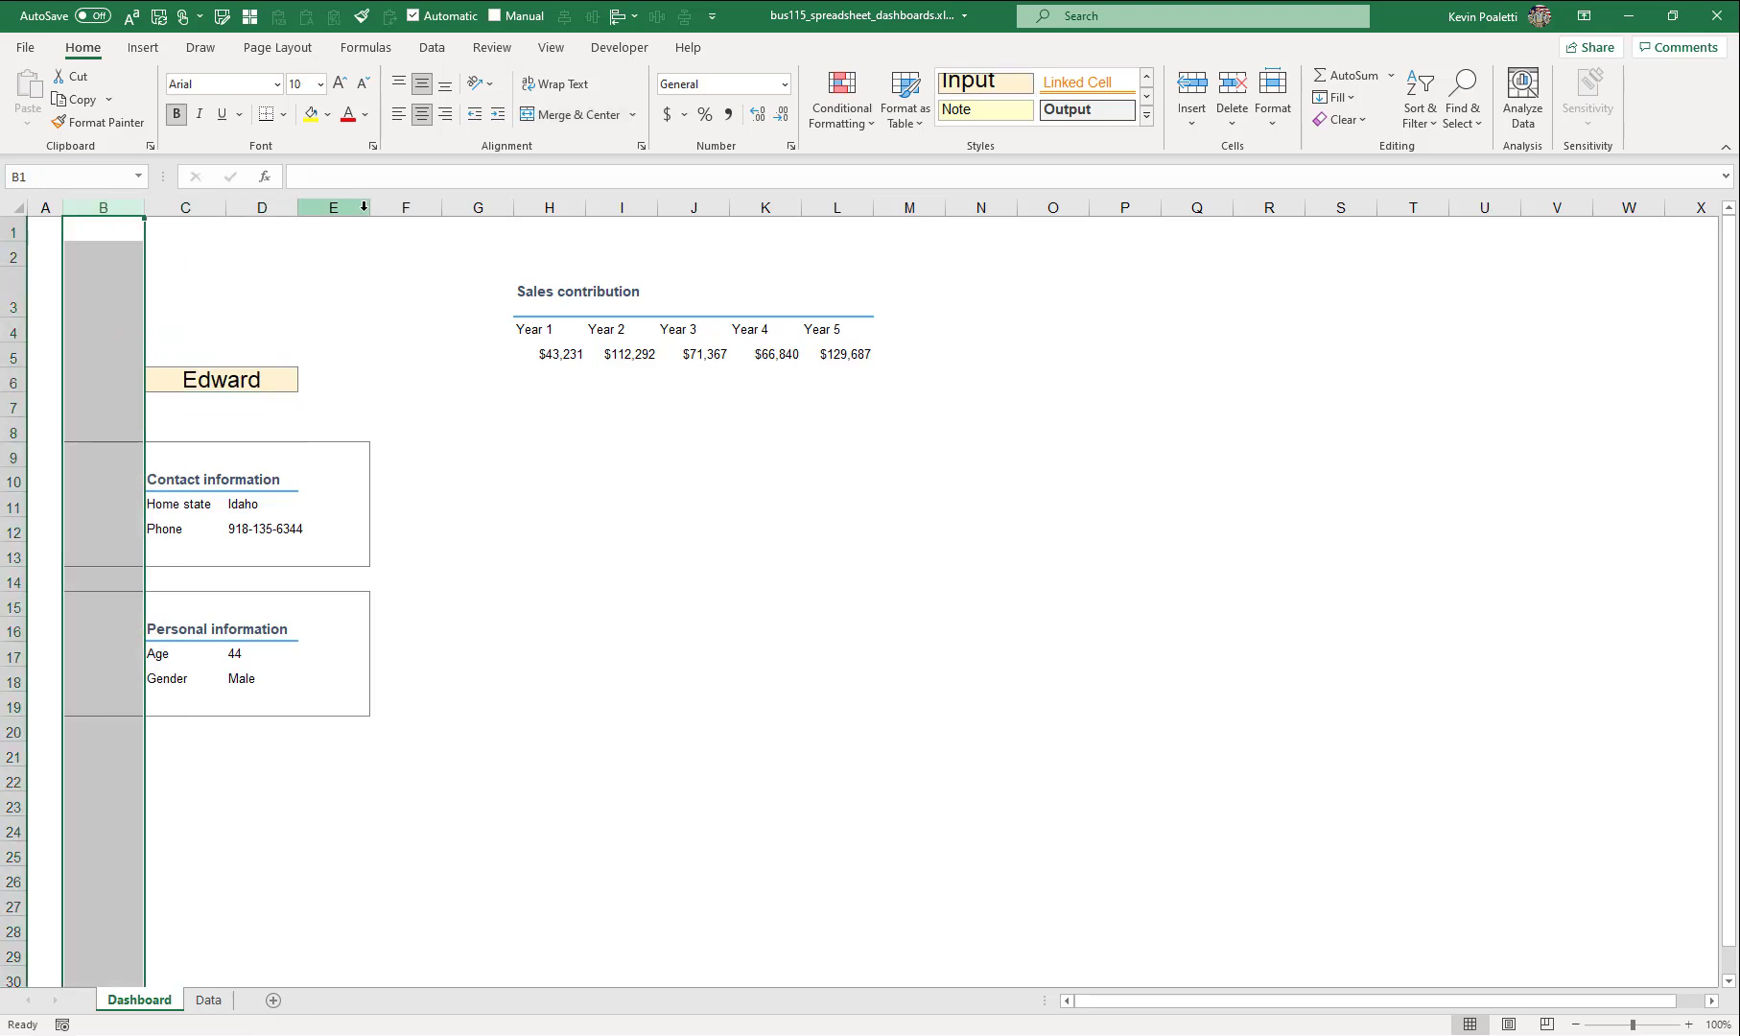
pyautogui.keyDown('ctrl'); pyautogui.click(349, 197); pyautogui.keyUp('ctrl')
pyautogui.rightClick(349, 197)
pyautogui.click(437, 462)
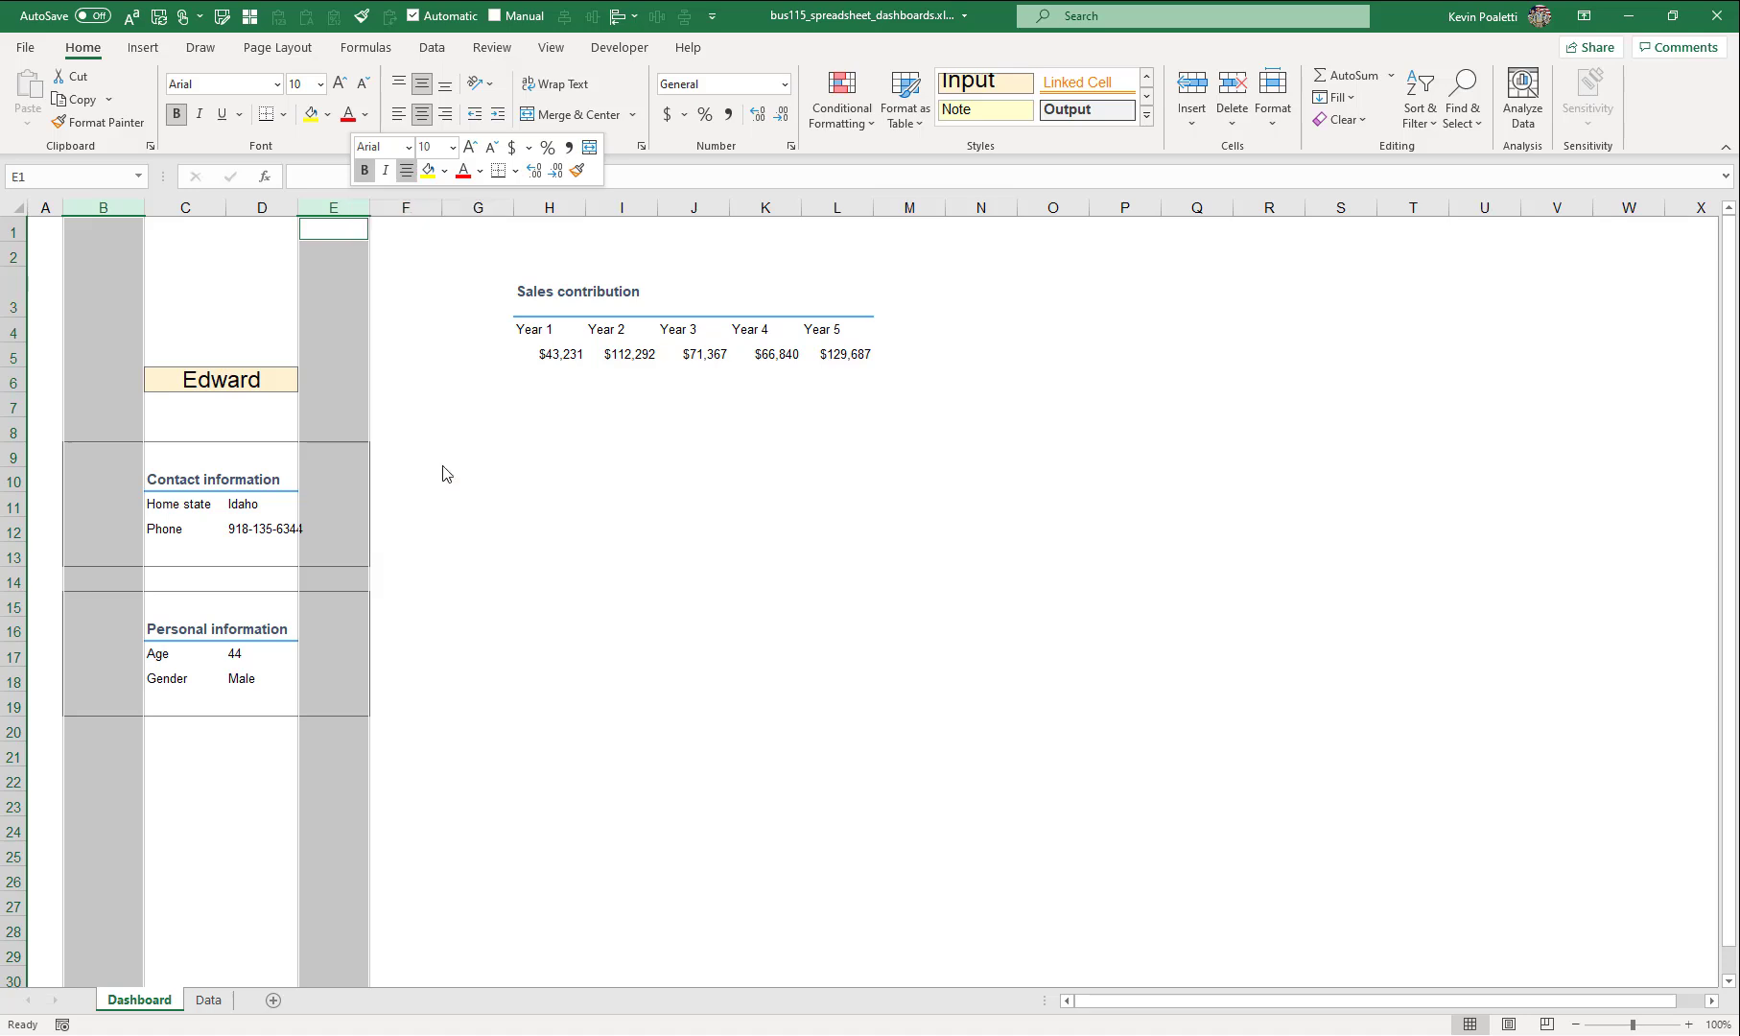
pyautogui.write('3')
pyautogui.press('Return')
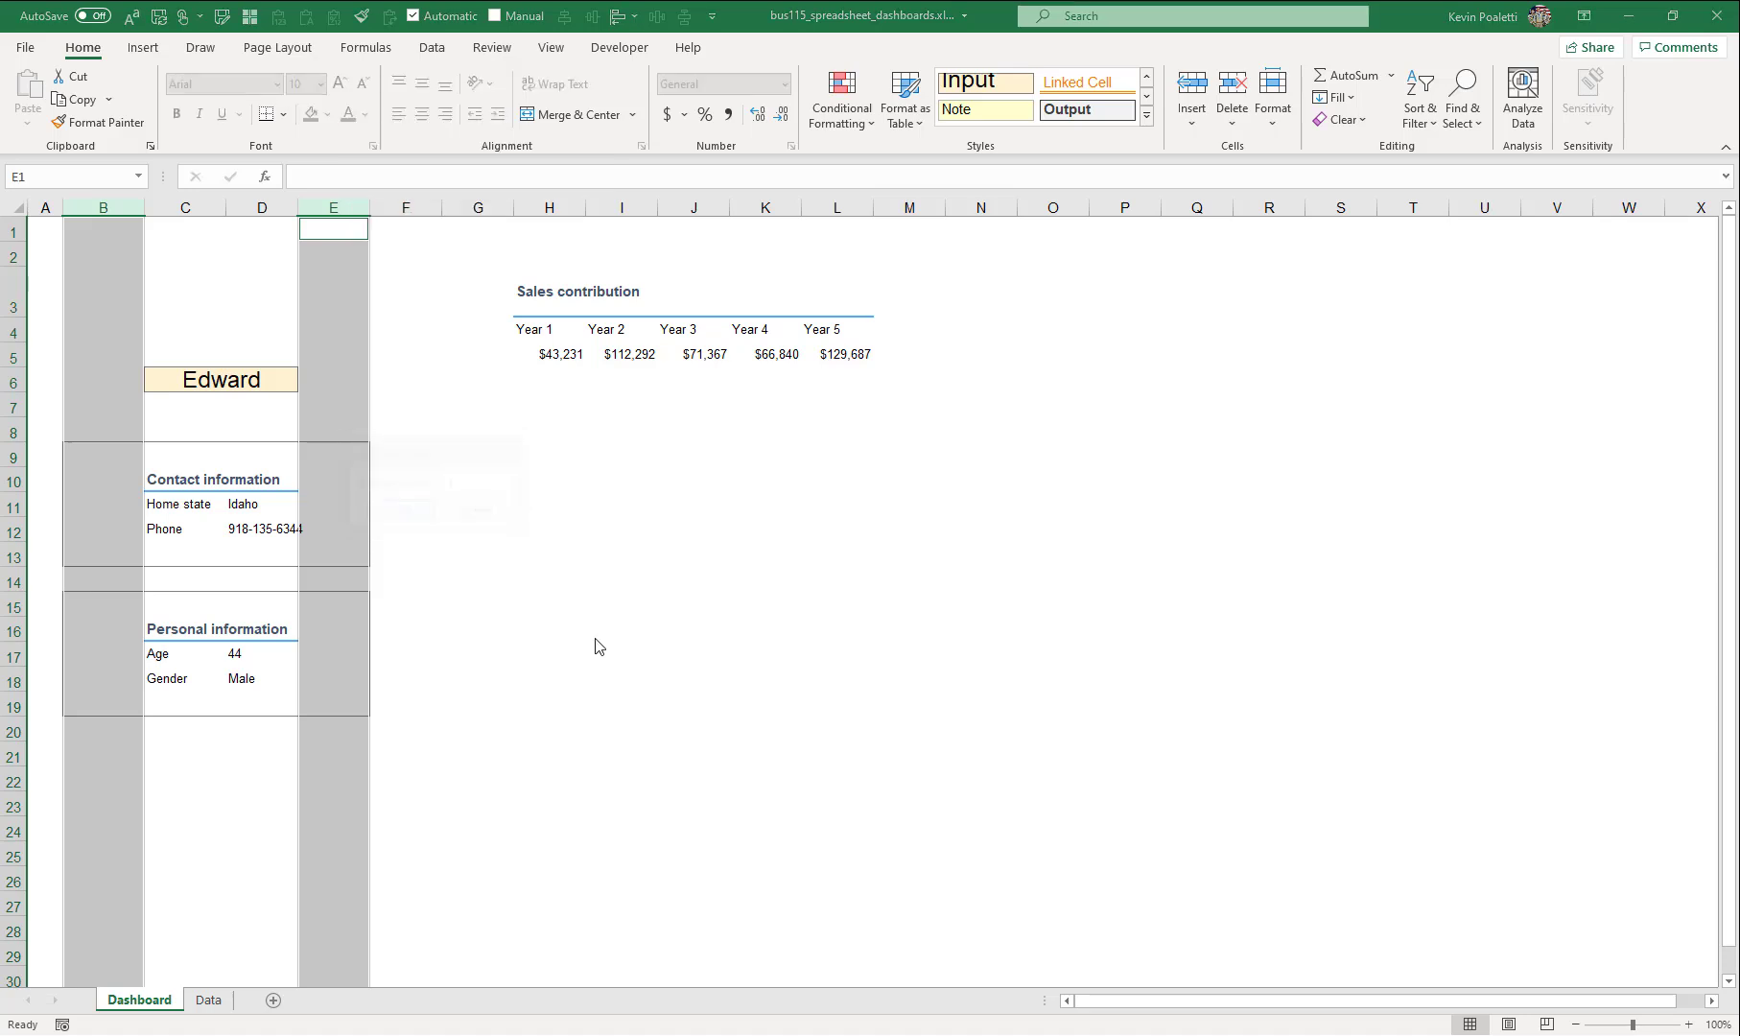
# - Widen columns C and D to one equal width and move the salesperson drop-down cell up to C3:D3
pyautogui.moveTo(152, 206); pyautogui.dragTo(216, 206)
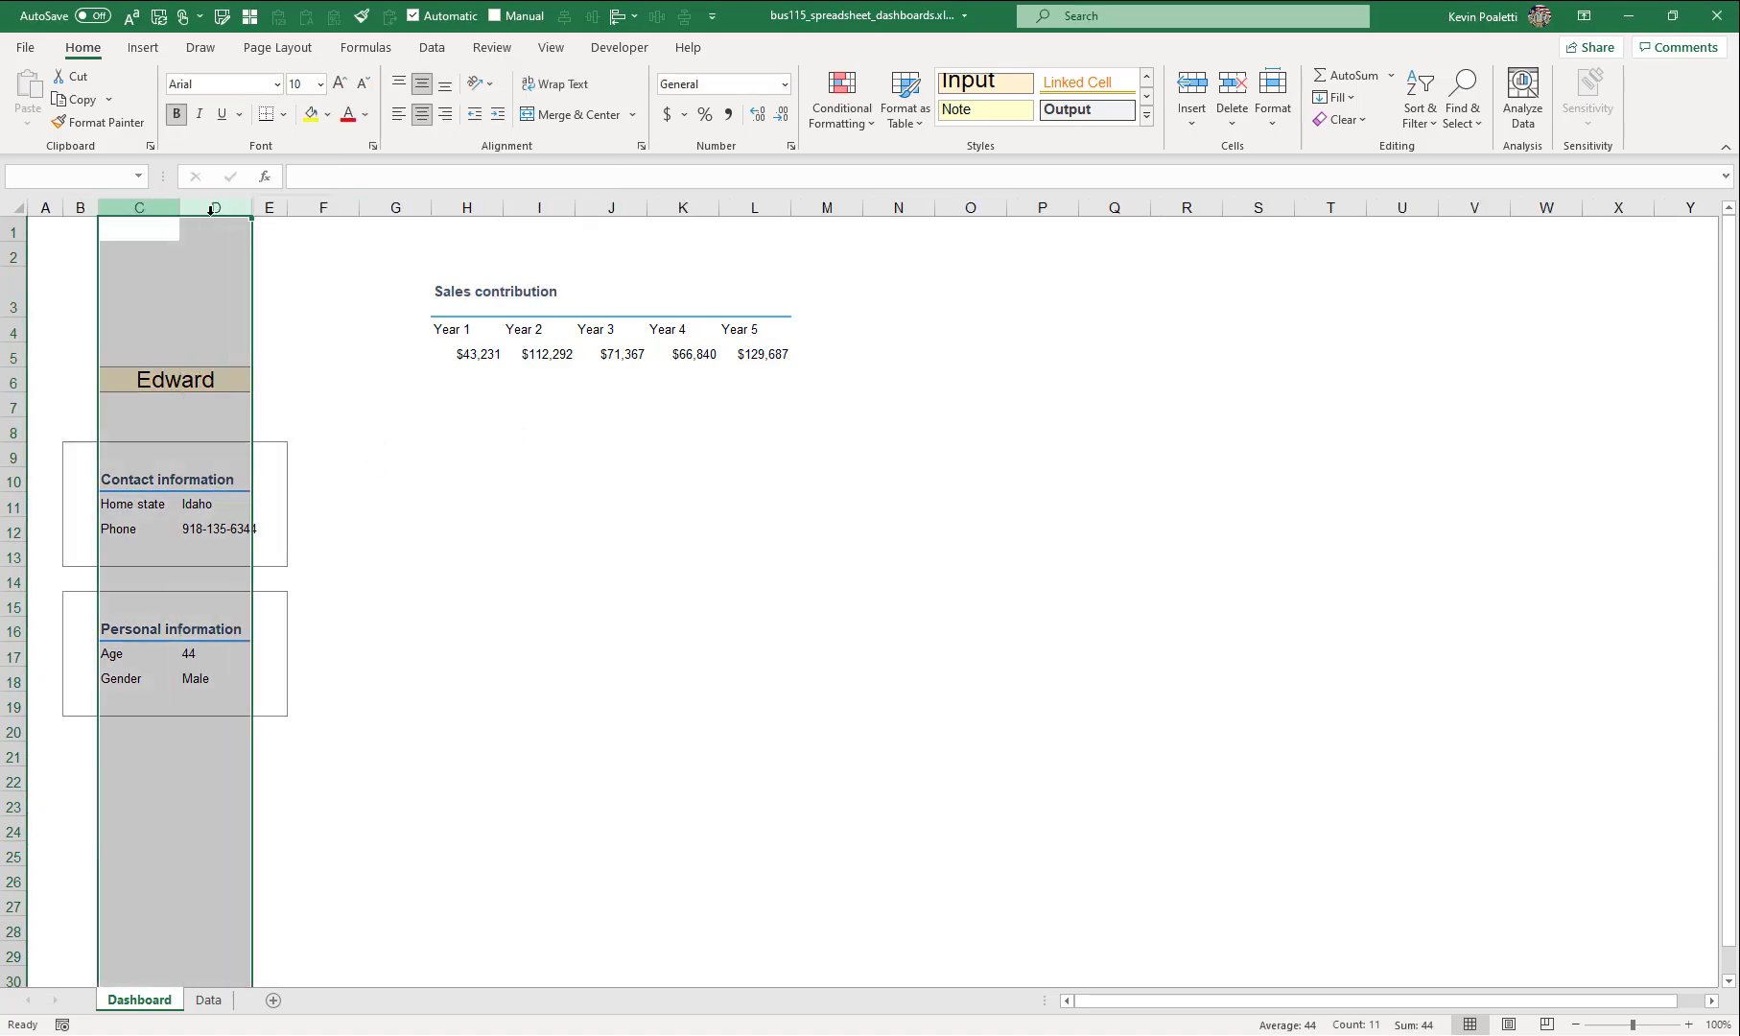
pyautogui.rightClick(217, 207)
pyautogui.click(287, 478)
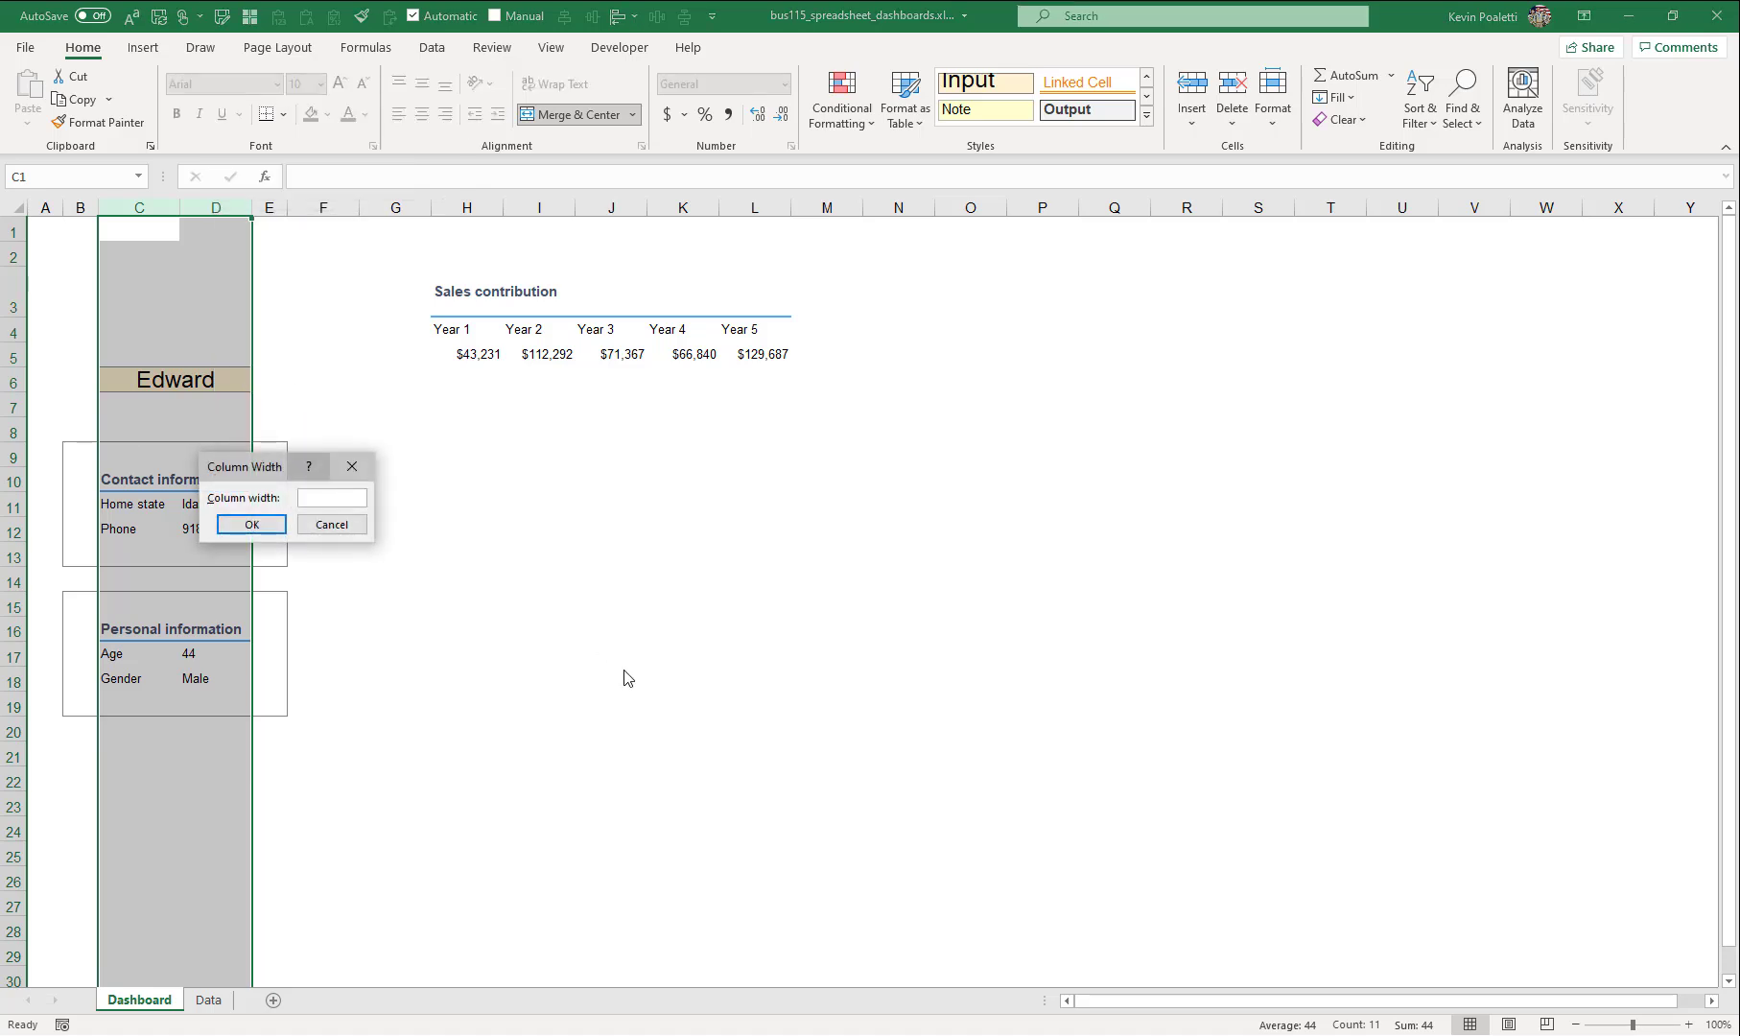
pyautogui.press('Return')
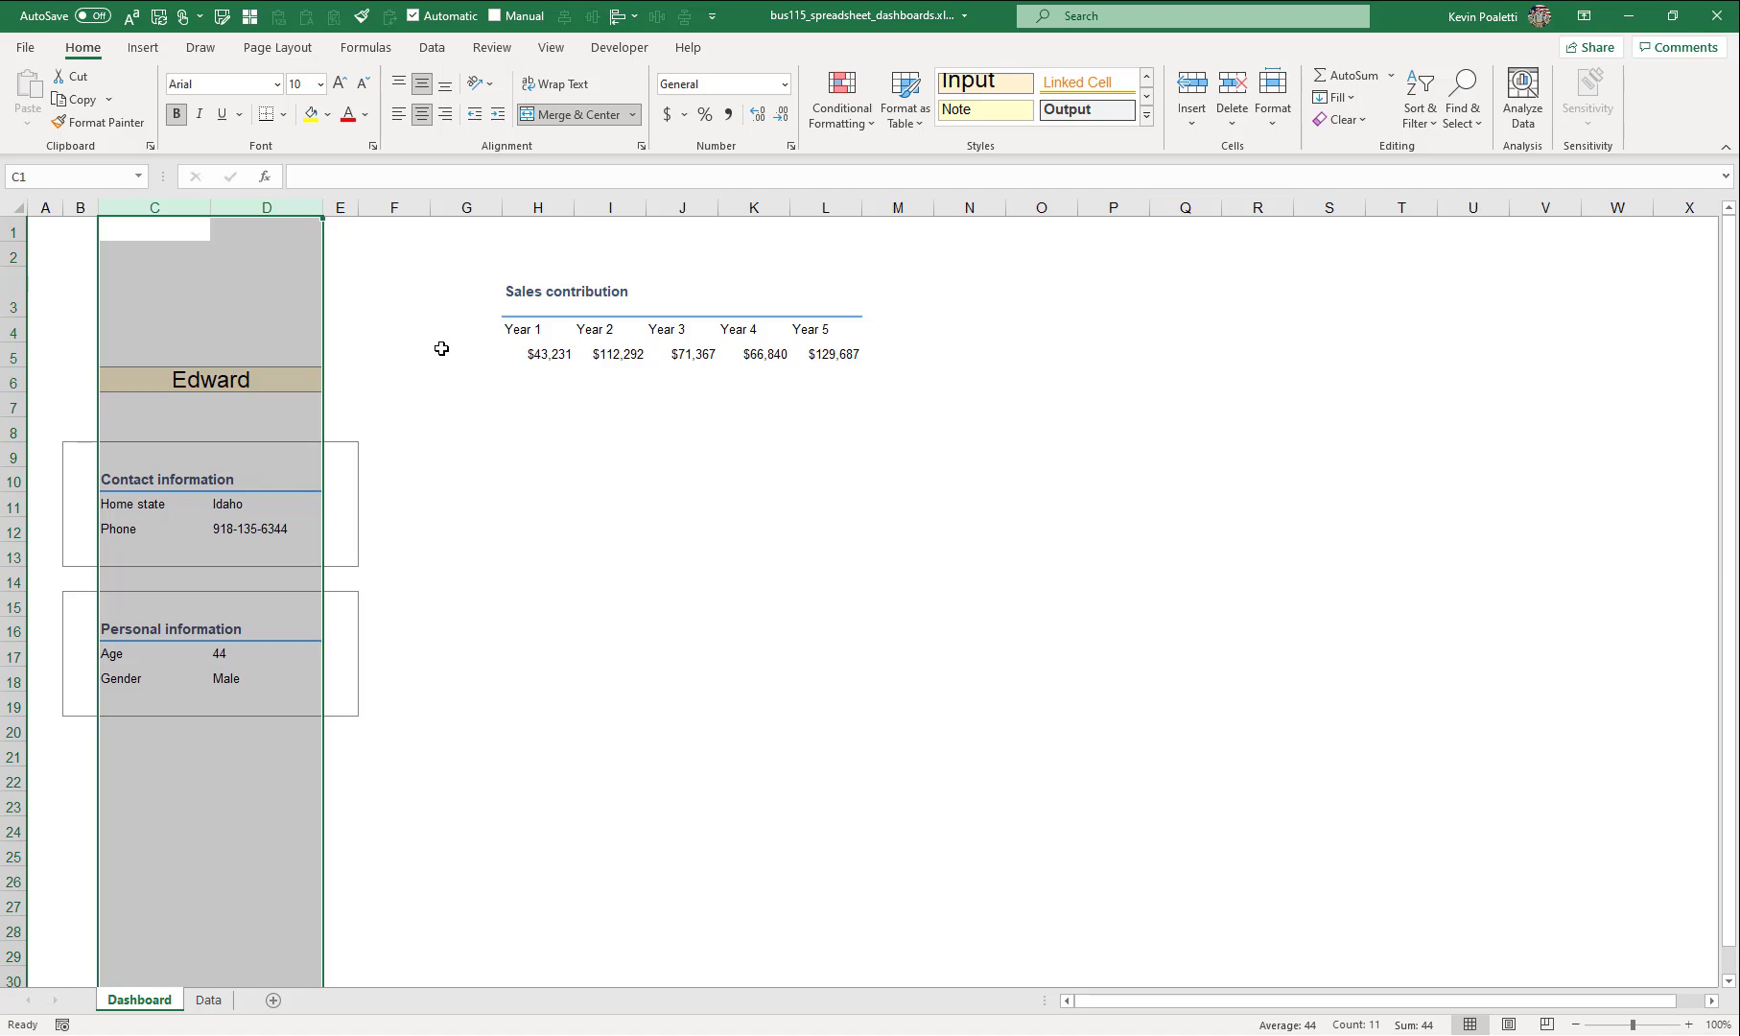
pyautogui.click(242, 380)
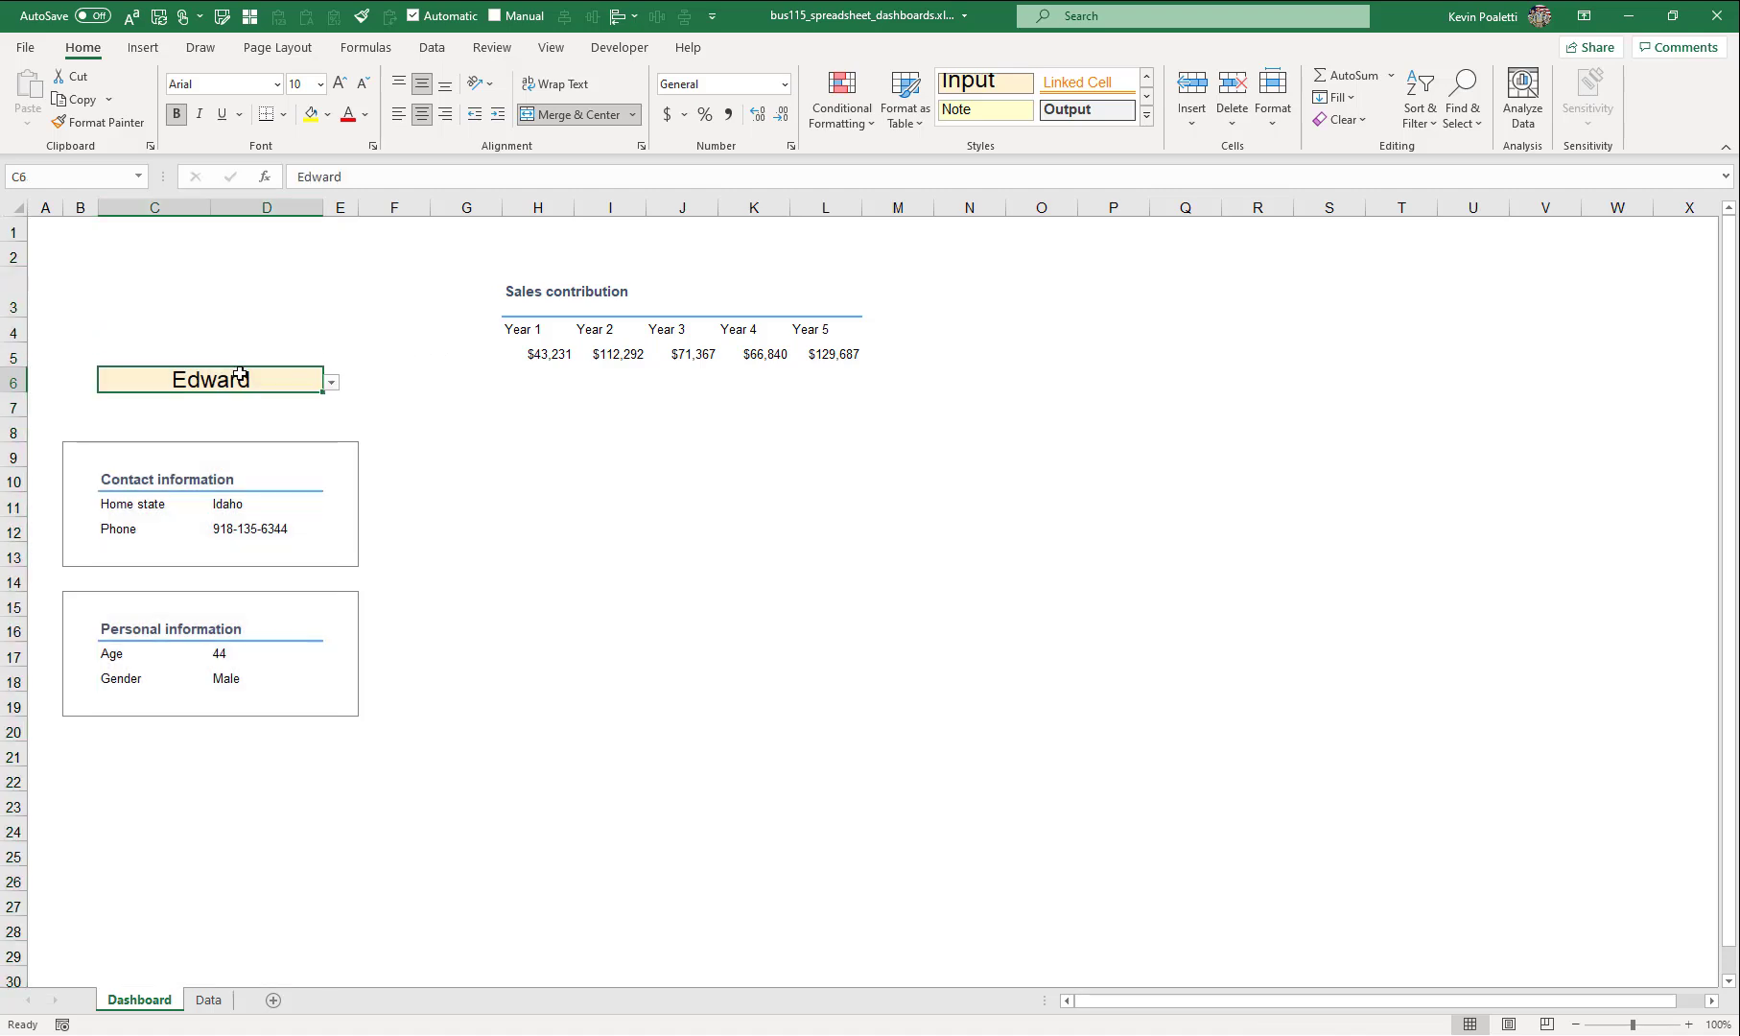
pyautogui.click(547, 412)
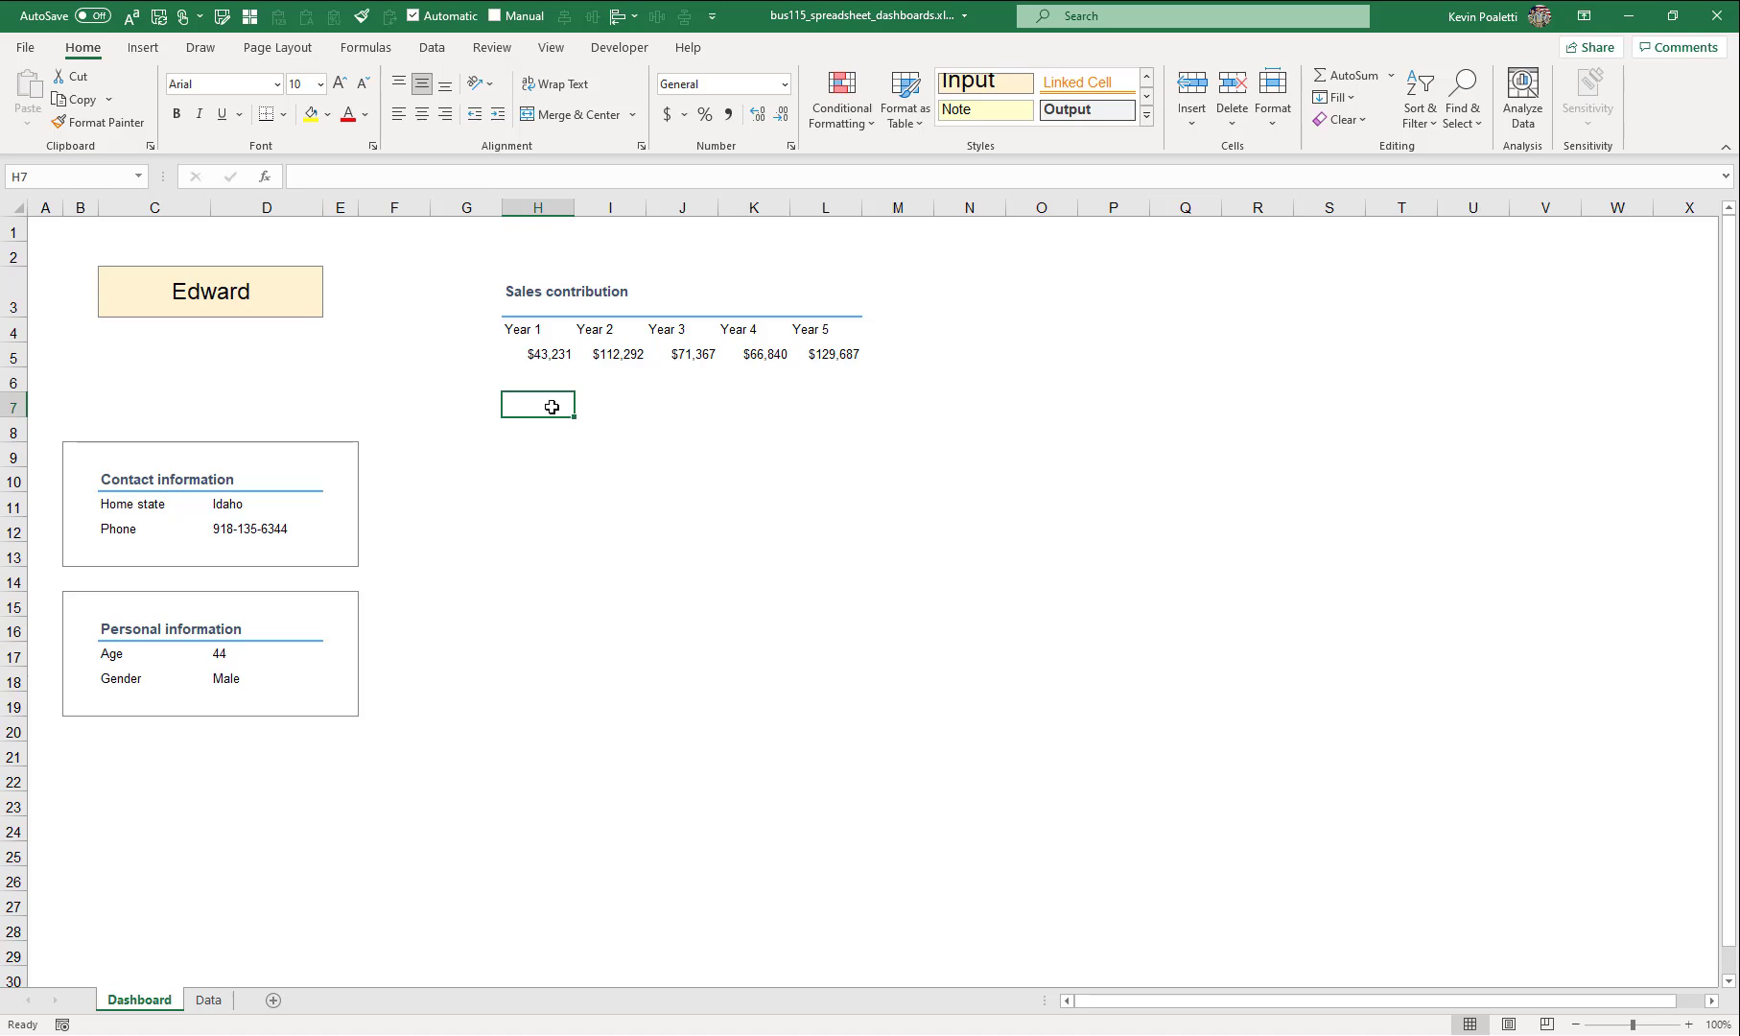
# - Right-align the year headings and sales amounts in H4:L5
pyautogui.moveTo(534, 332); pyautogui.dragTo(856, 353)
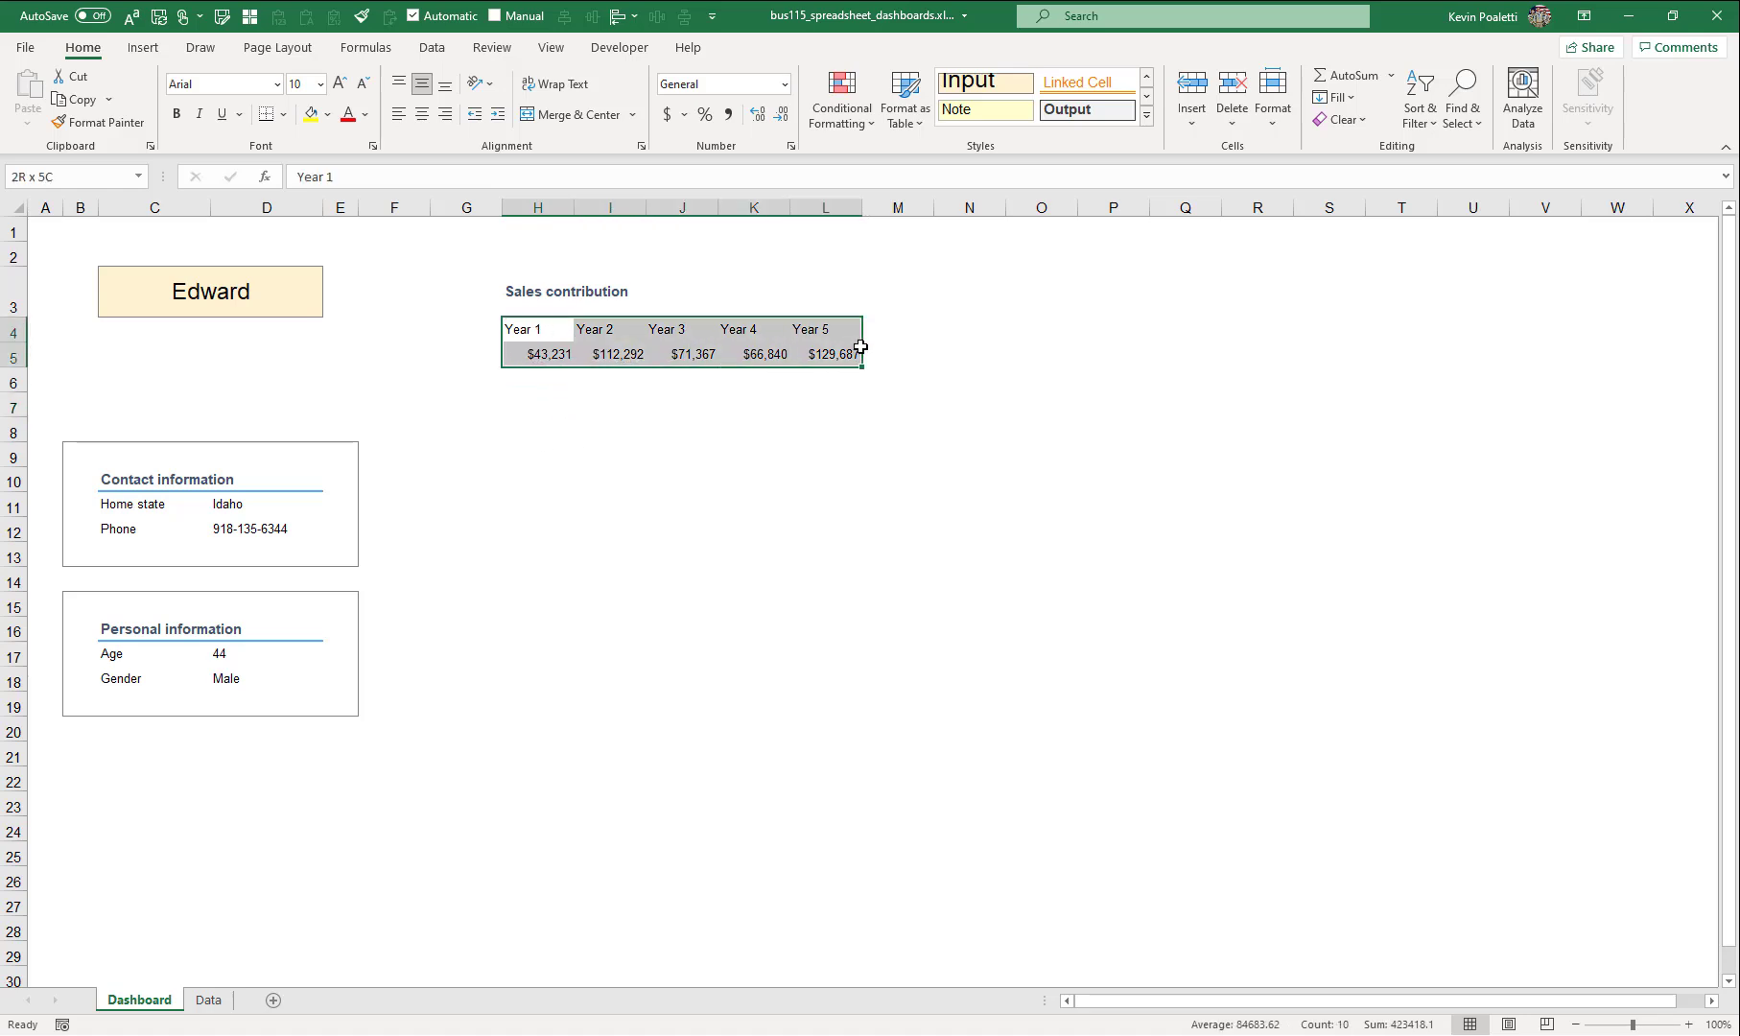
pyautogui.click(445, 115)
# - Enter the labels Top year, Average, St. Dev. and Worst year in H7:H10 below the sales table
pyautogui.press('Down')
pyautogui.press('Down')
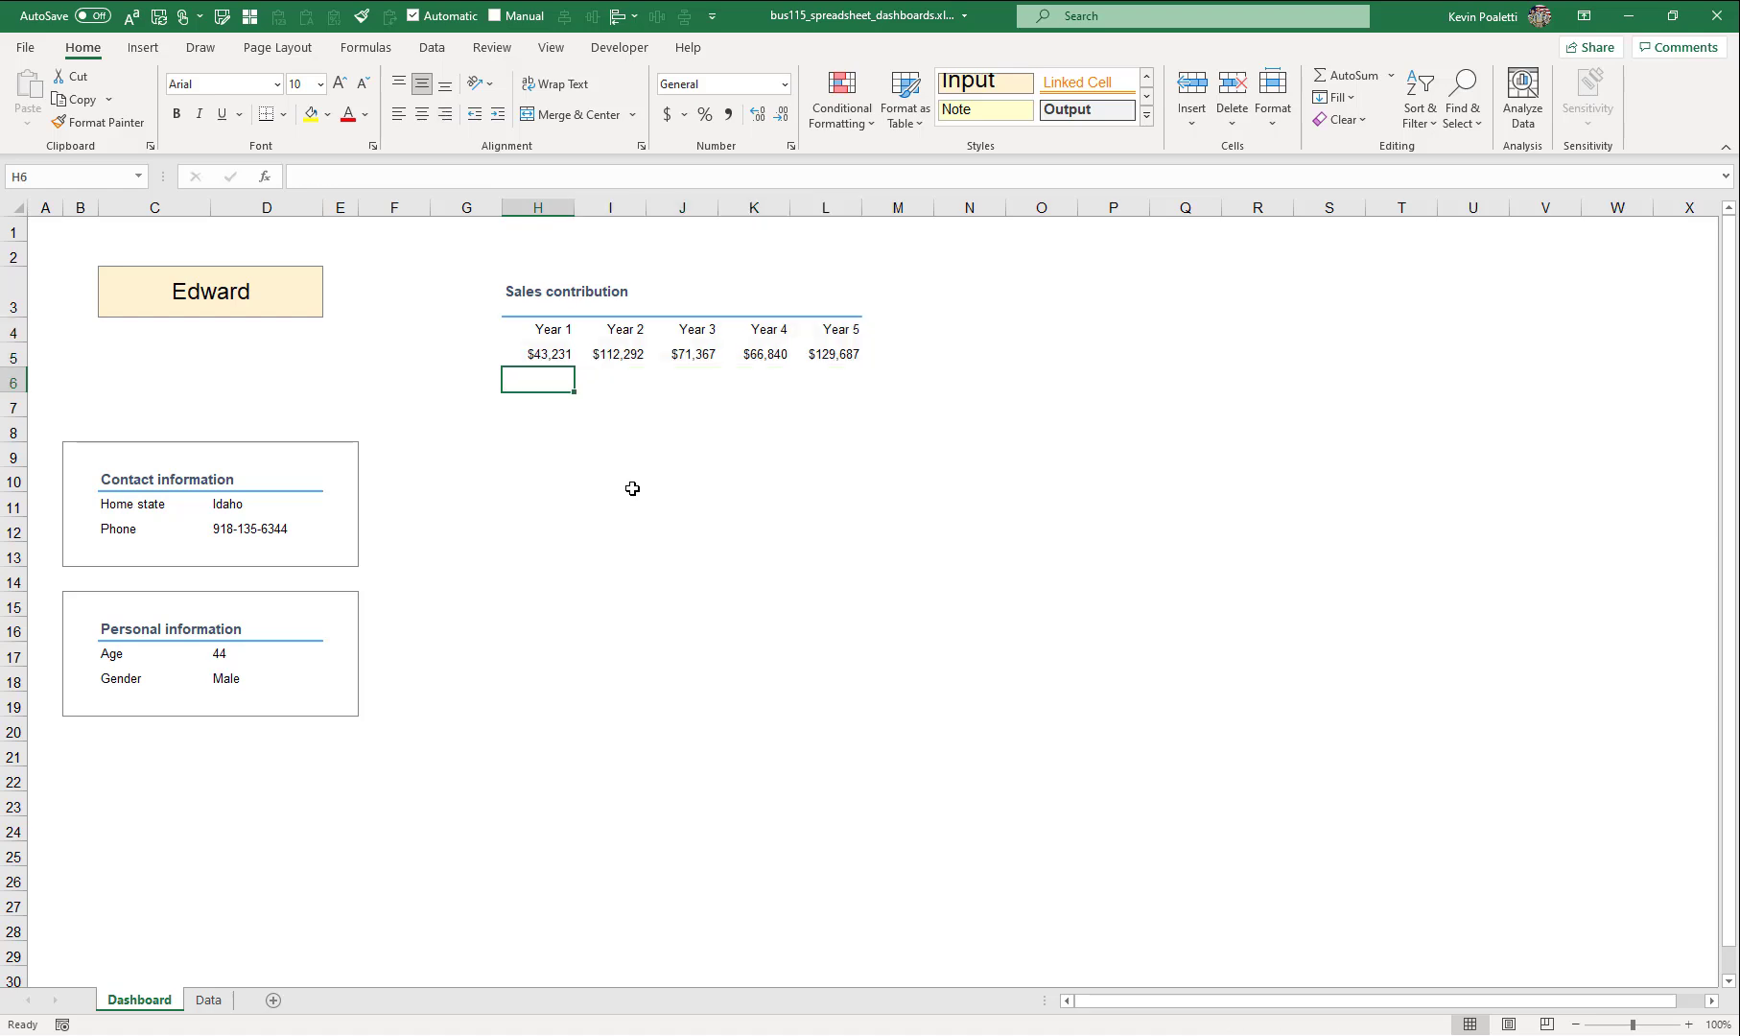
pyautogui.press('Down')
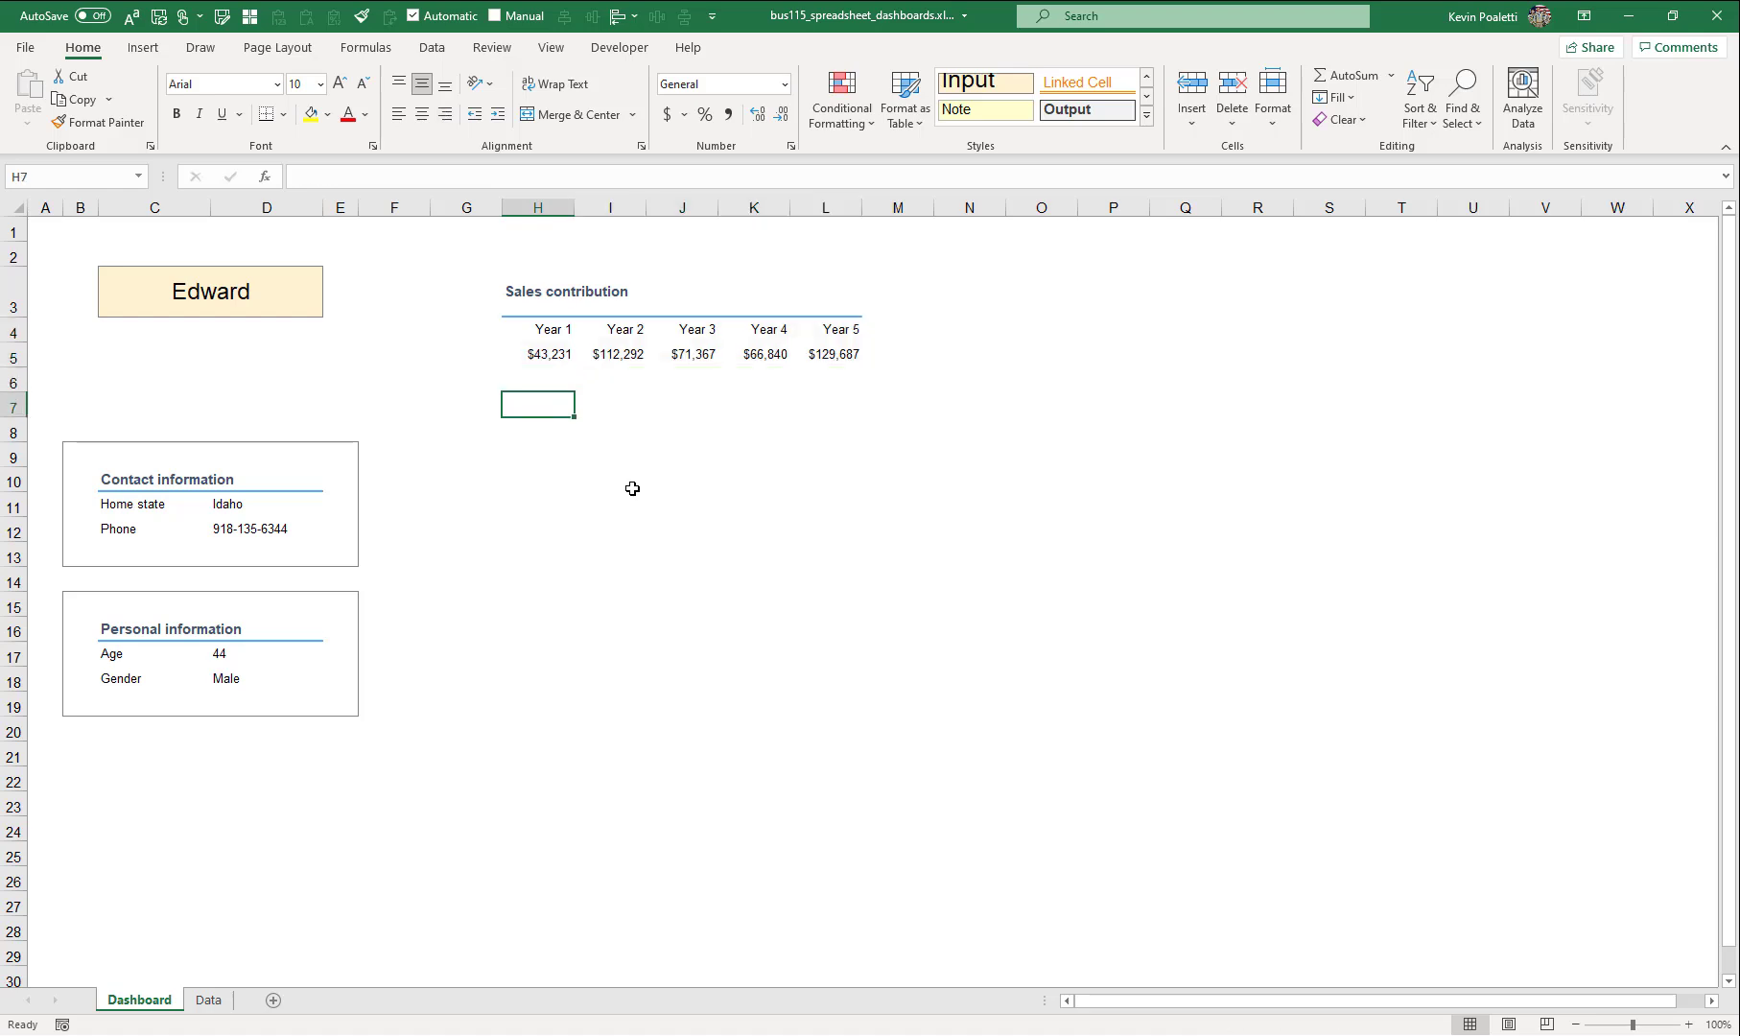
pyautogui.write('Top')
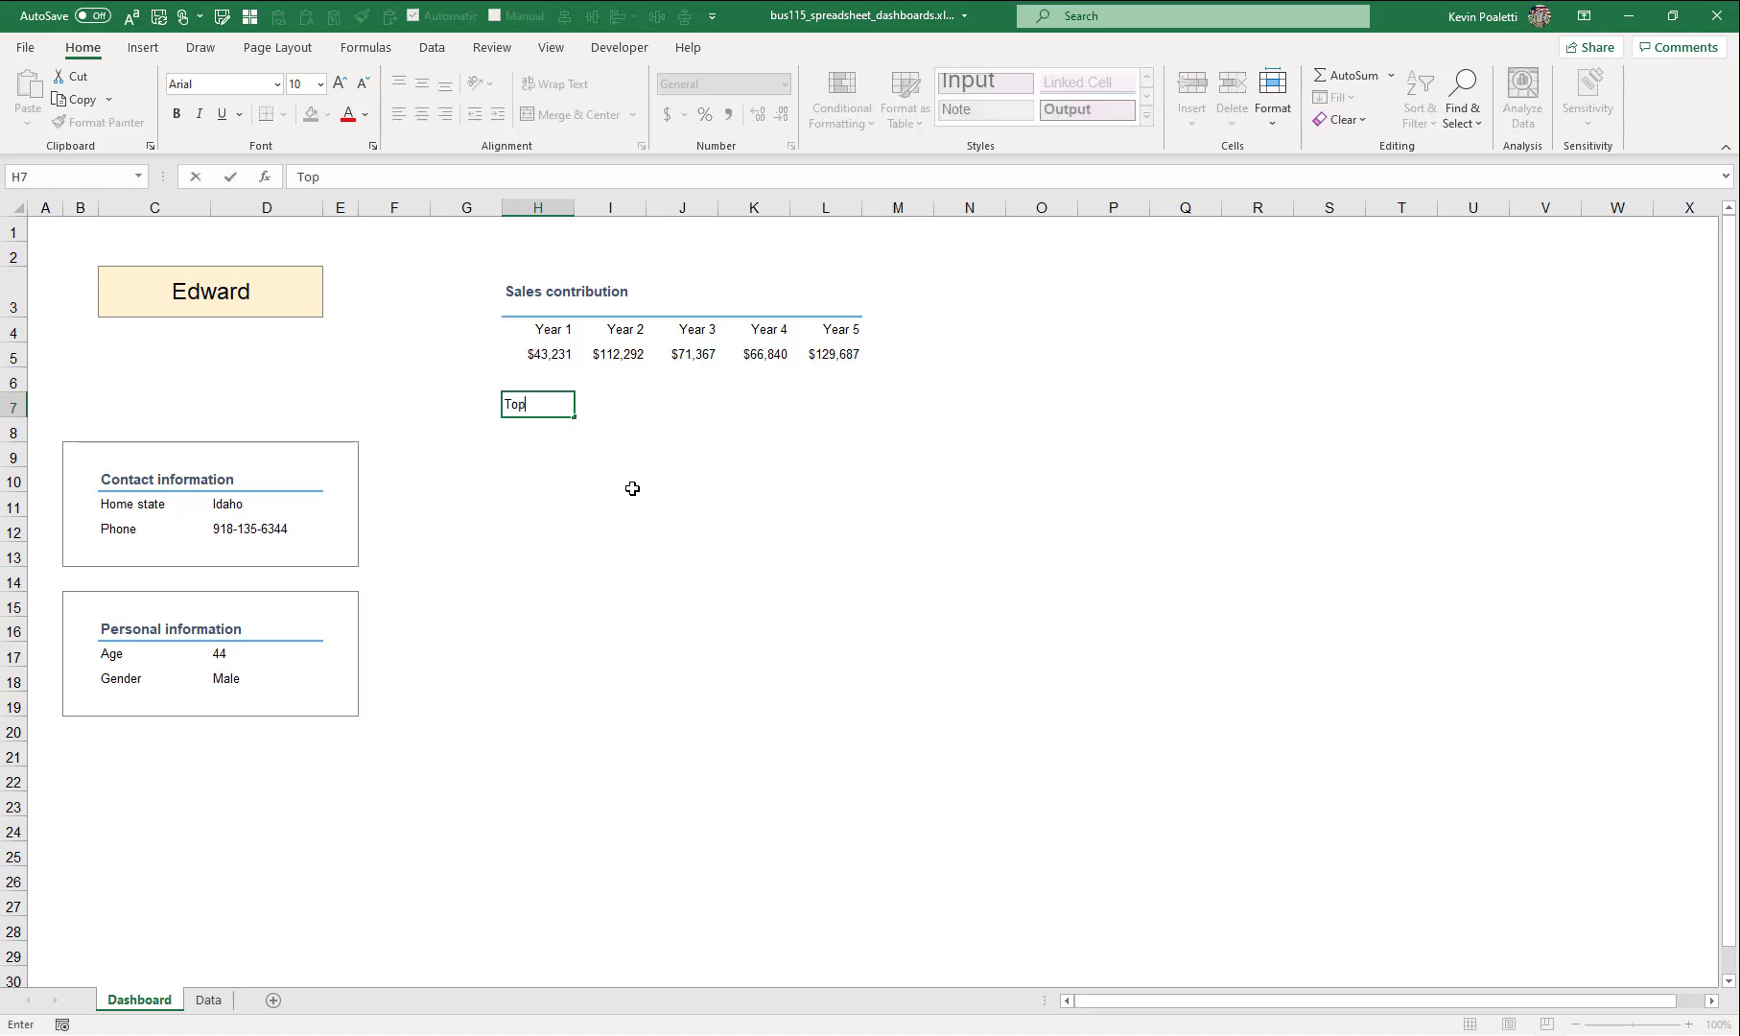
pyautogui.write(' year')
pyautogui.press('Return')
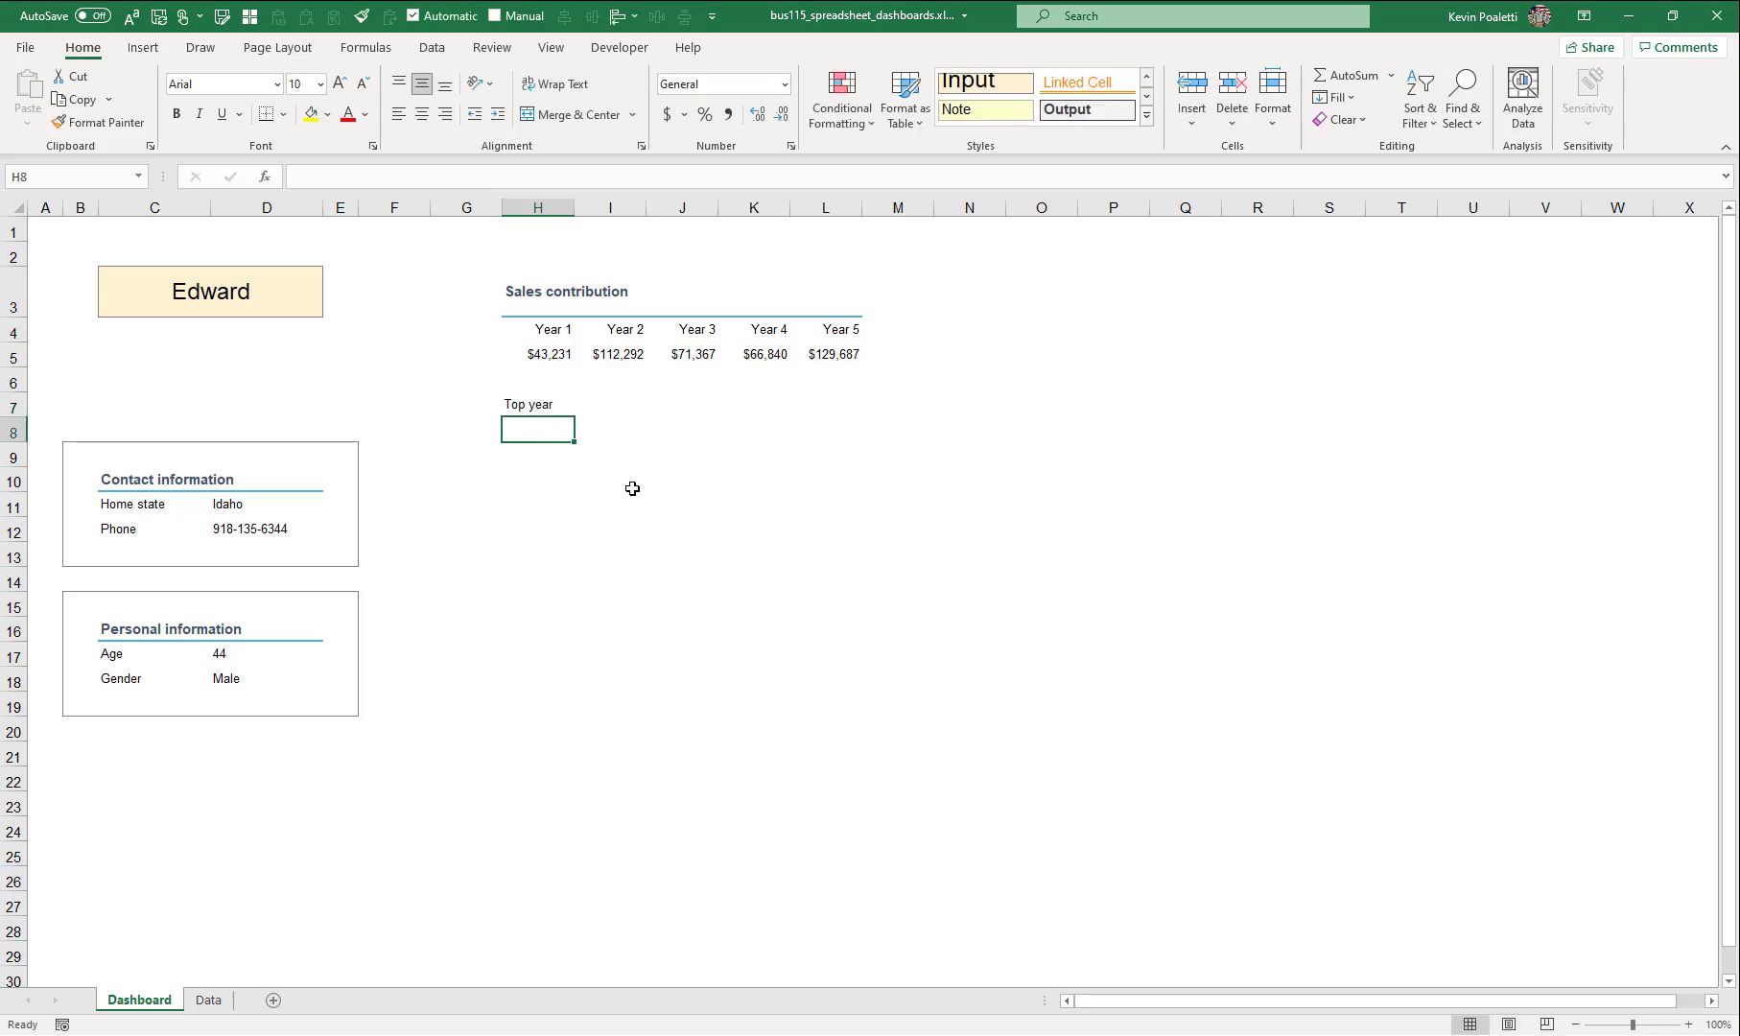
pyautogui.write('Average')
pyautogui.press('Return')
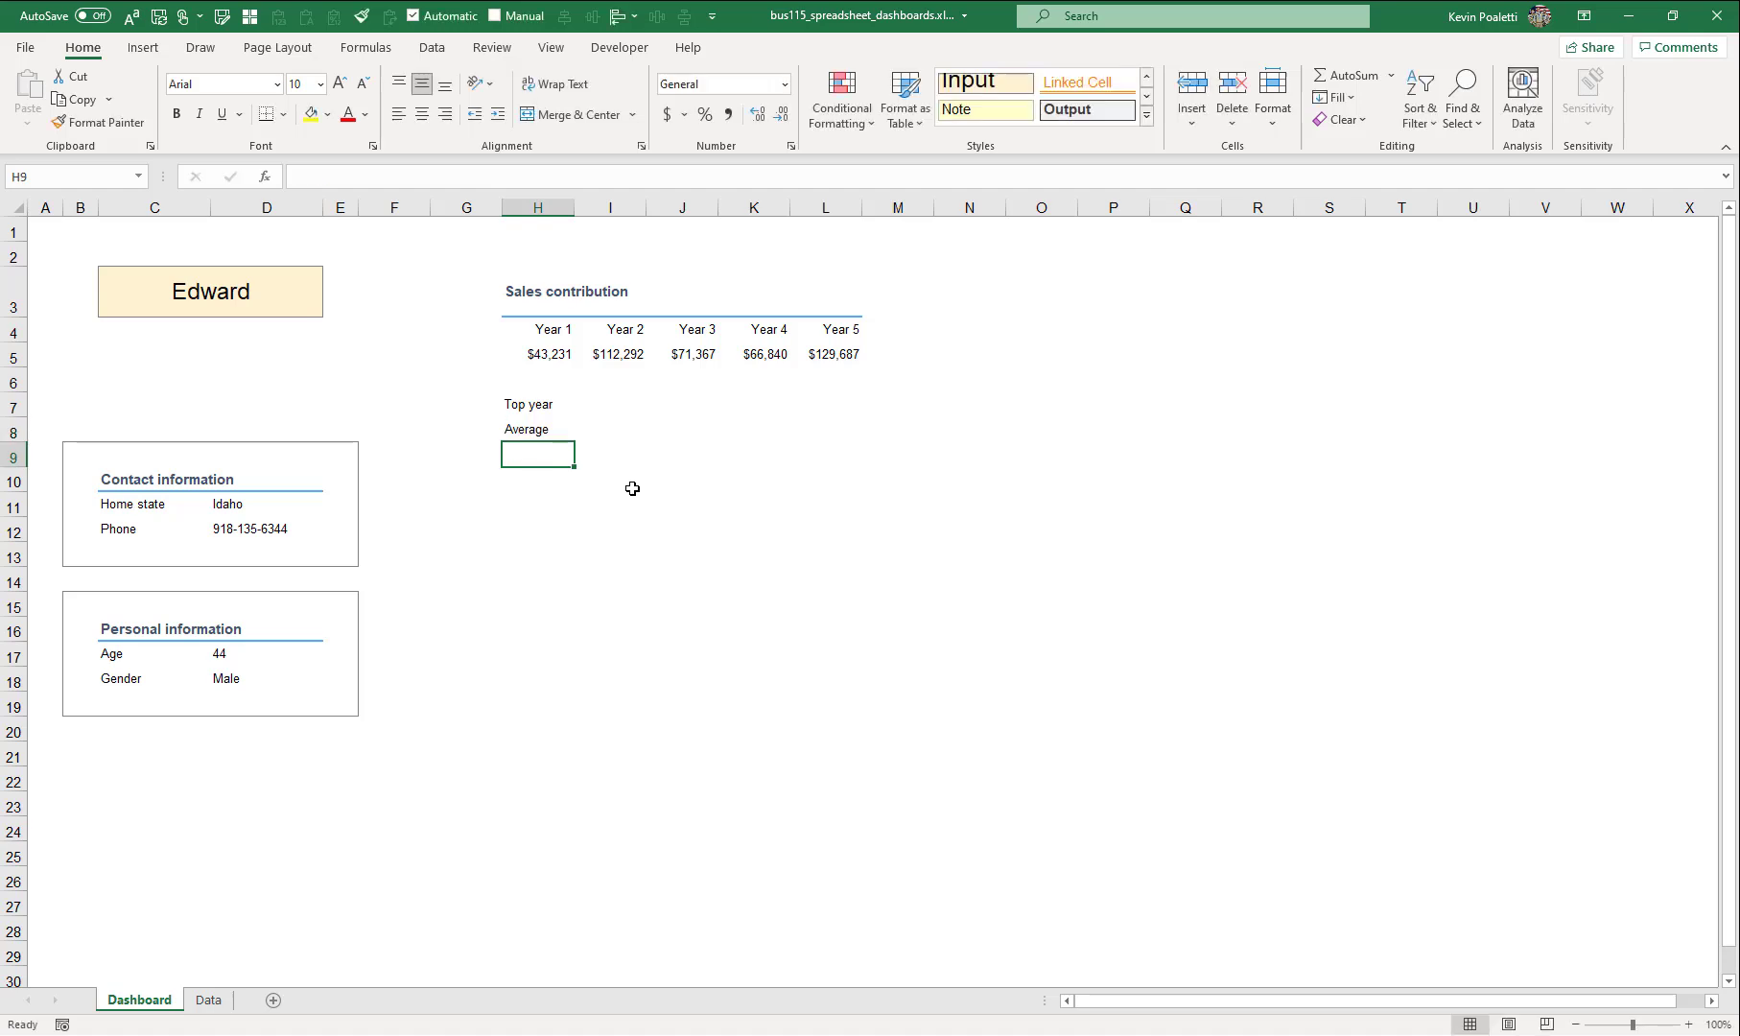
pyautogui.write('St')
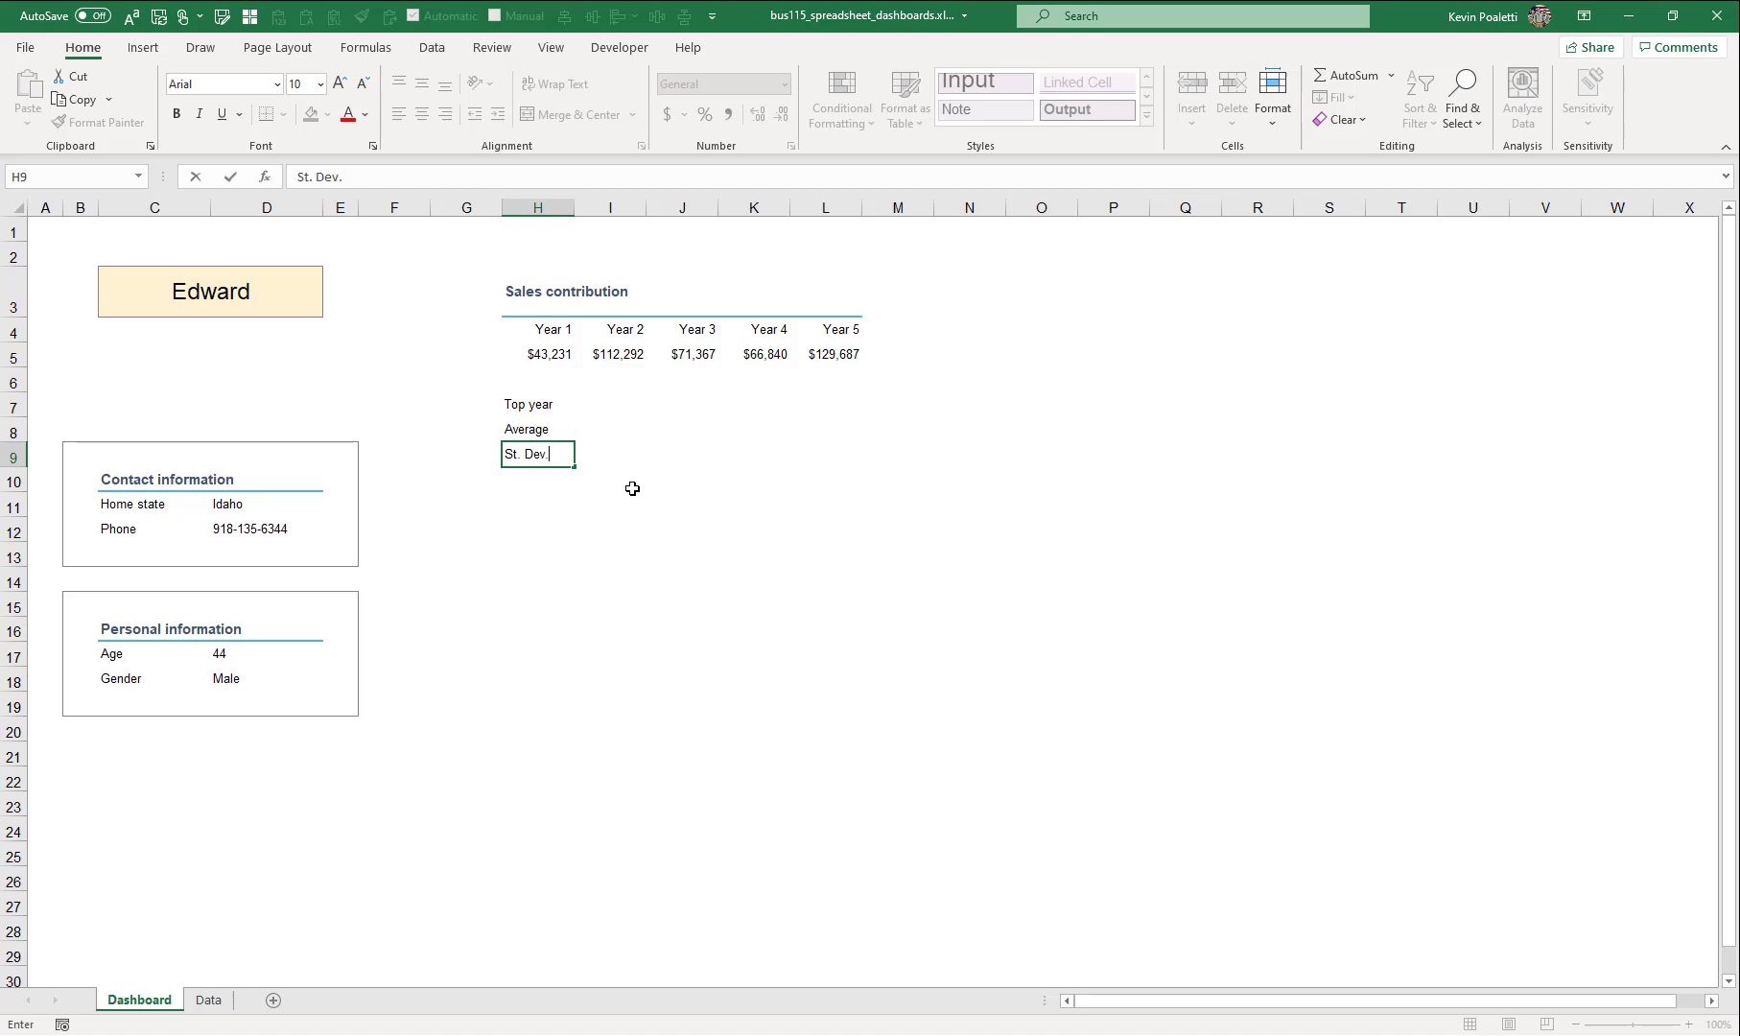
pyautogui.write('. Dev.')
pyautogui.press('Return')
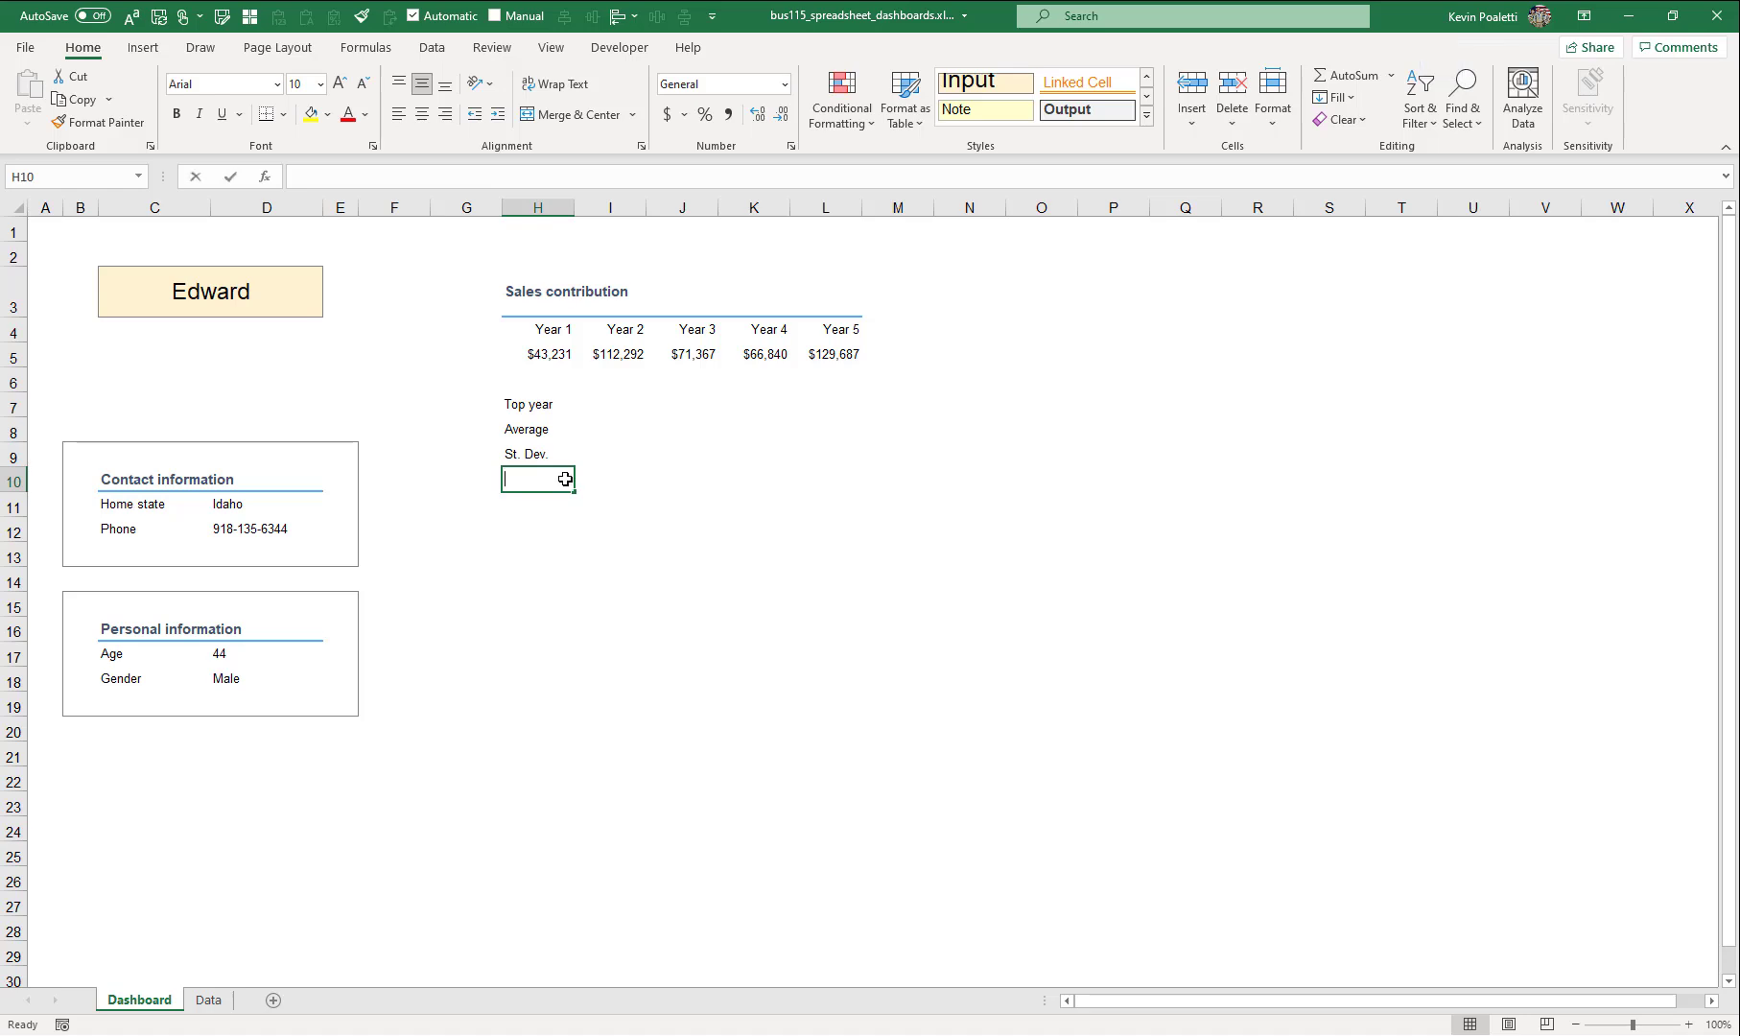
pyautogui.write('Worst year')
pyautogui.press('Return')
# - Calculate the top year in I7 with =MAX(H5:L5)
pyautogui.click(589, 409)
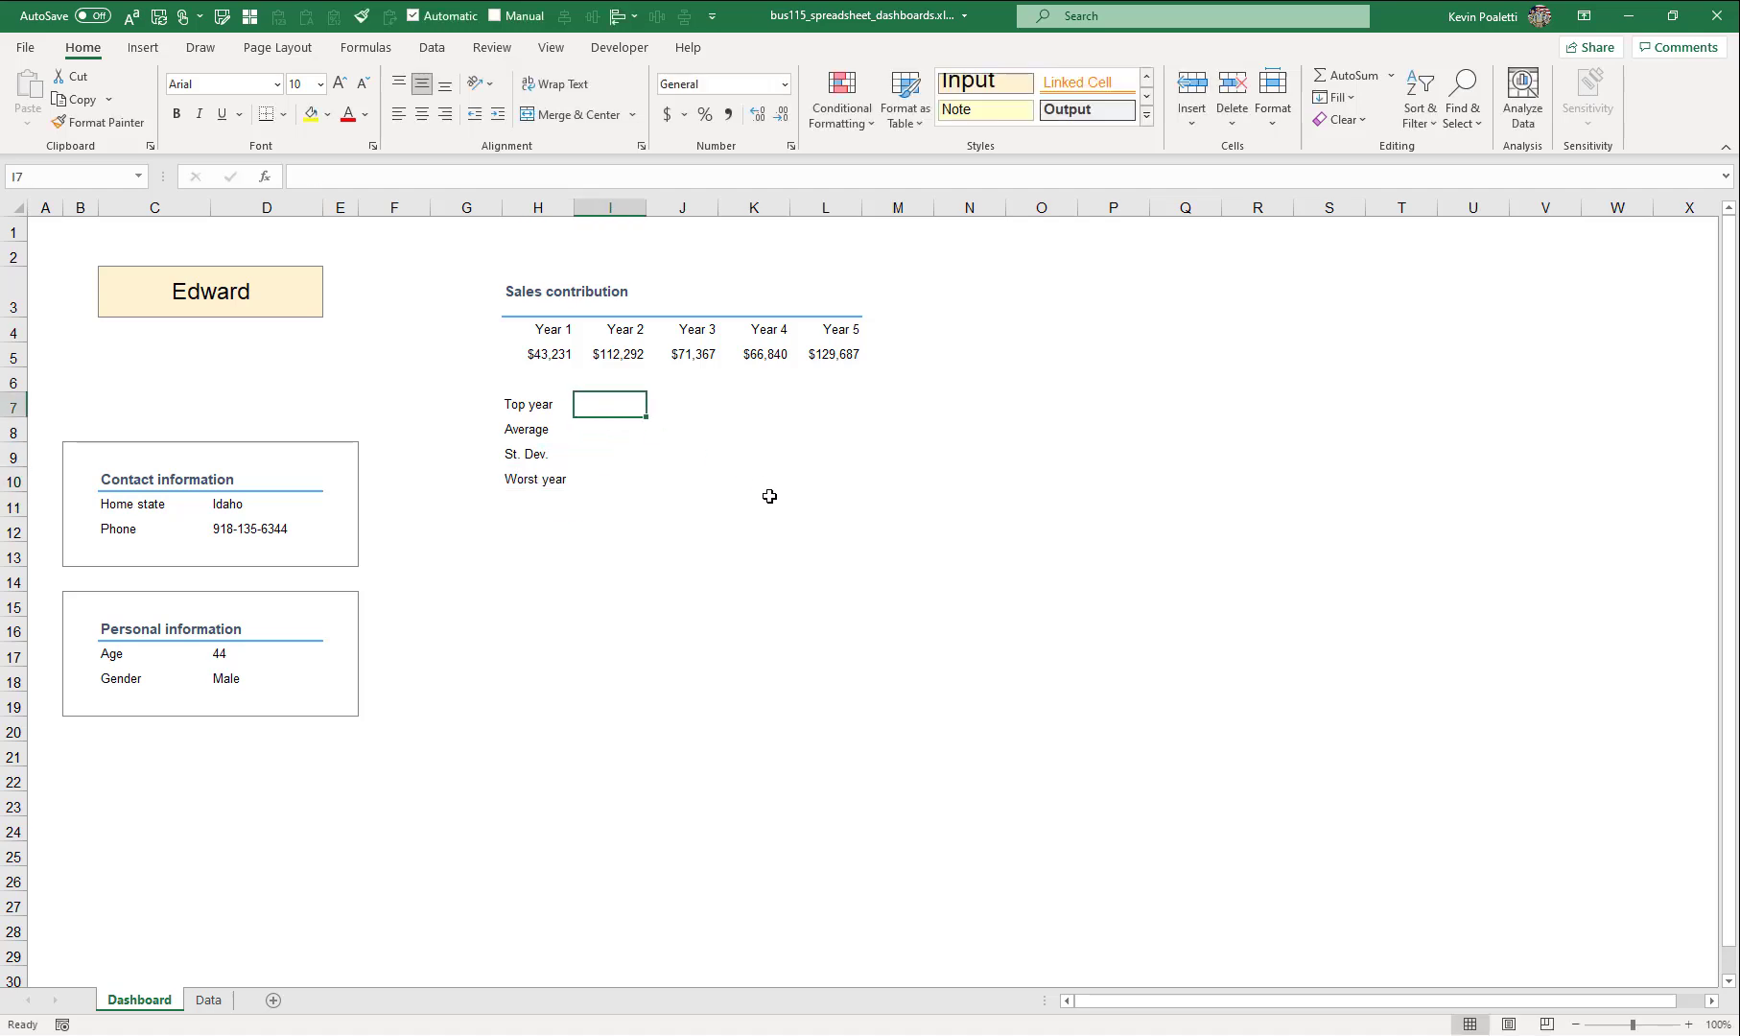
pyautogui.write('=')
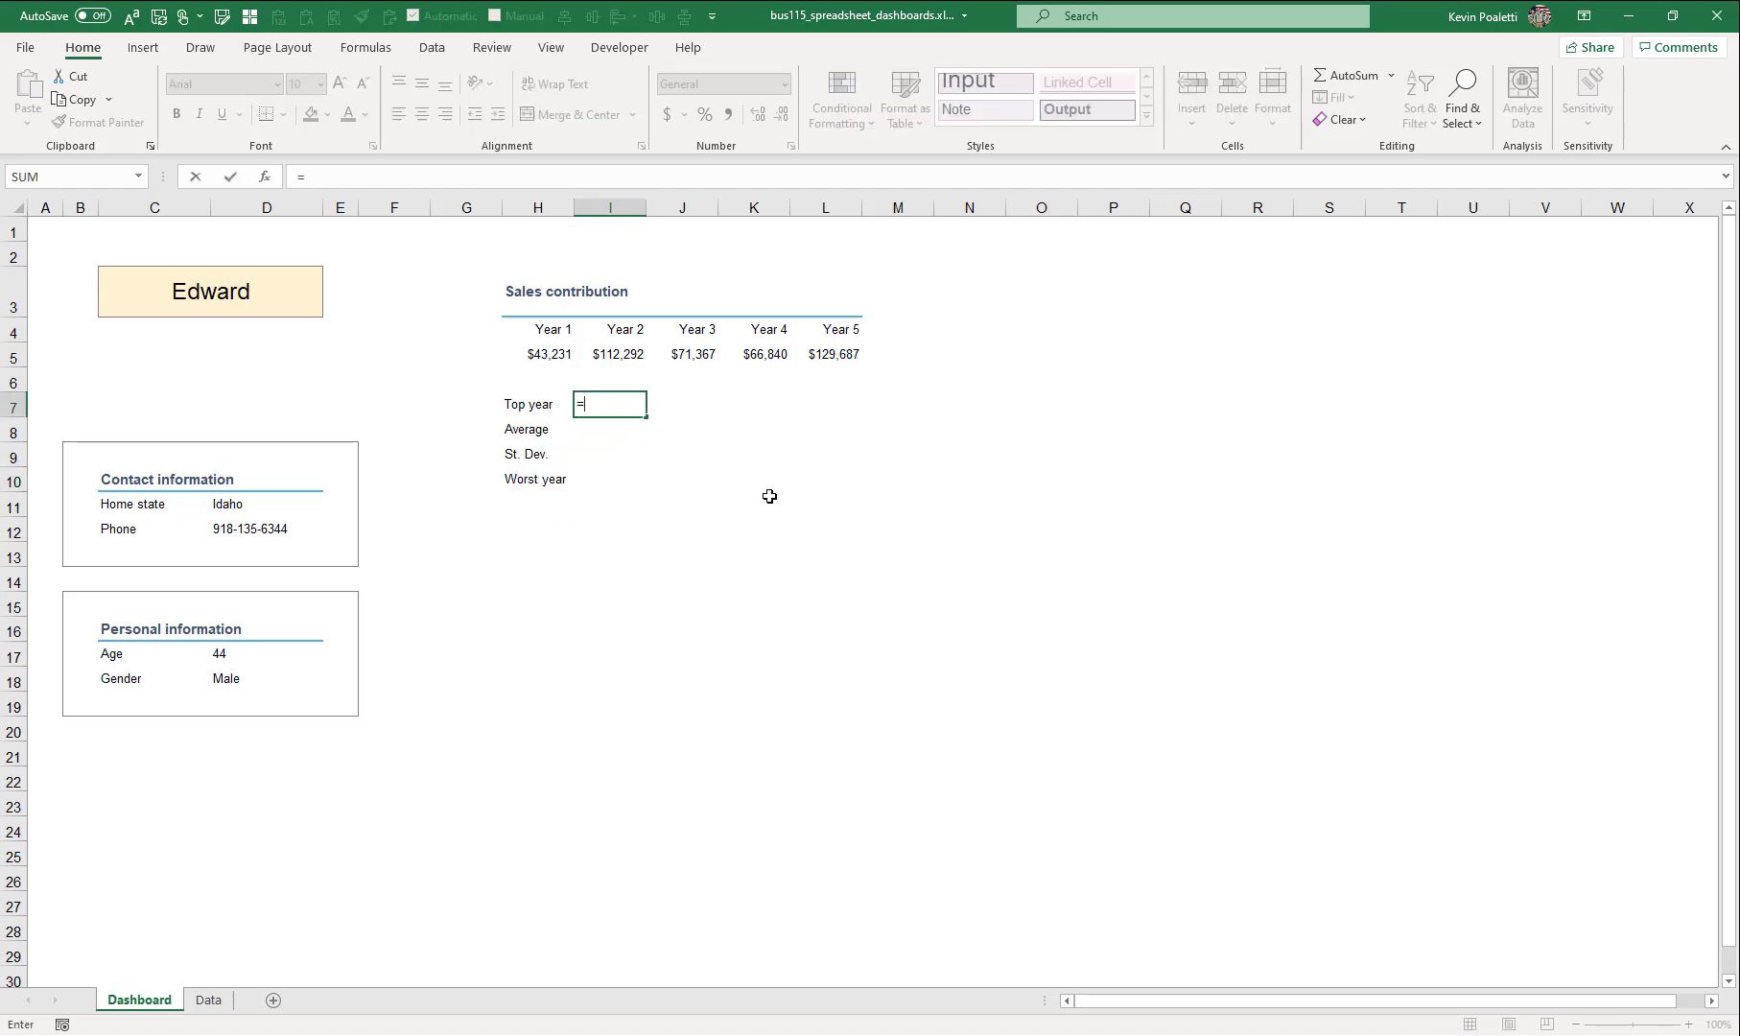
pyautogui.write('max')
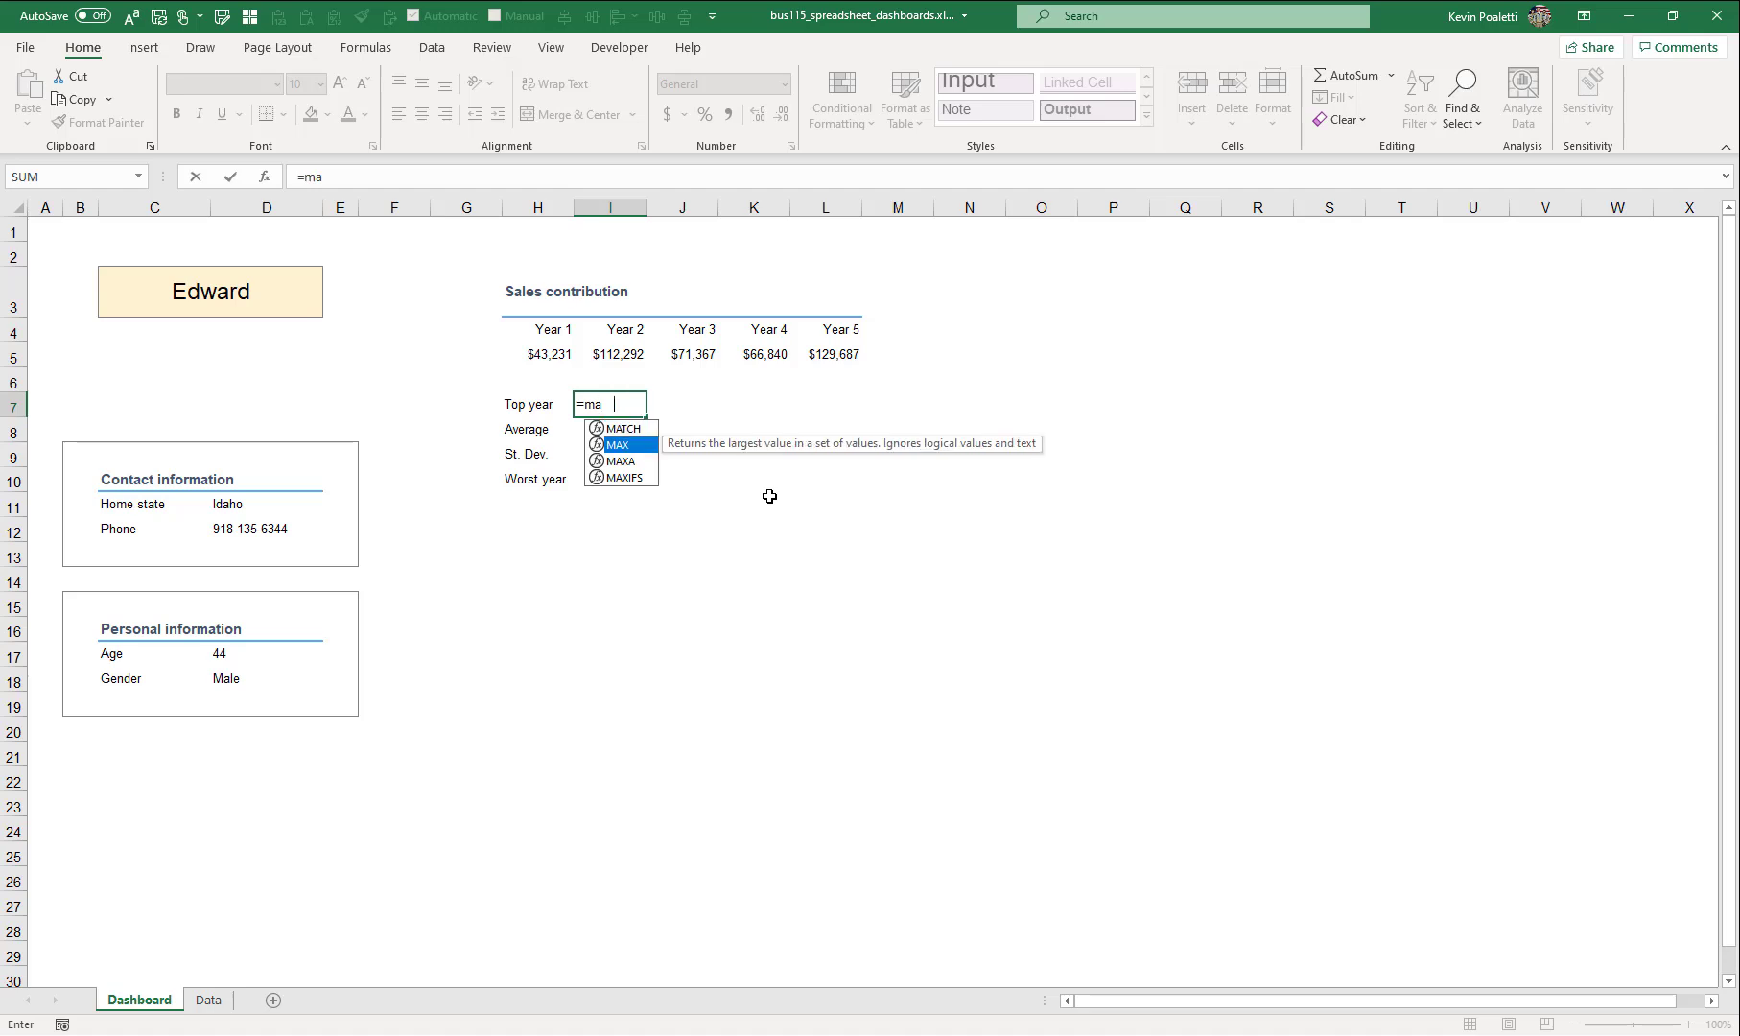
pyautogui.press('Tab')
pyautogui.moveTo(548, 354); pyautogui.dragTo(836, 352)
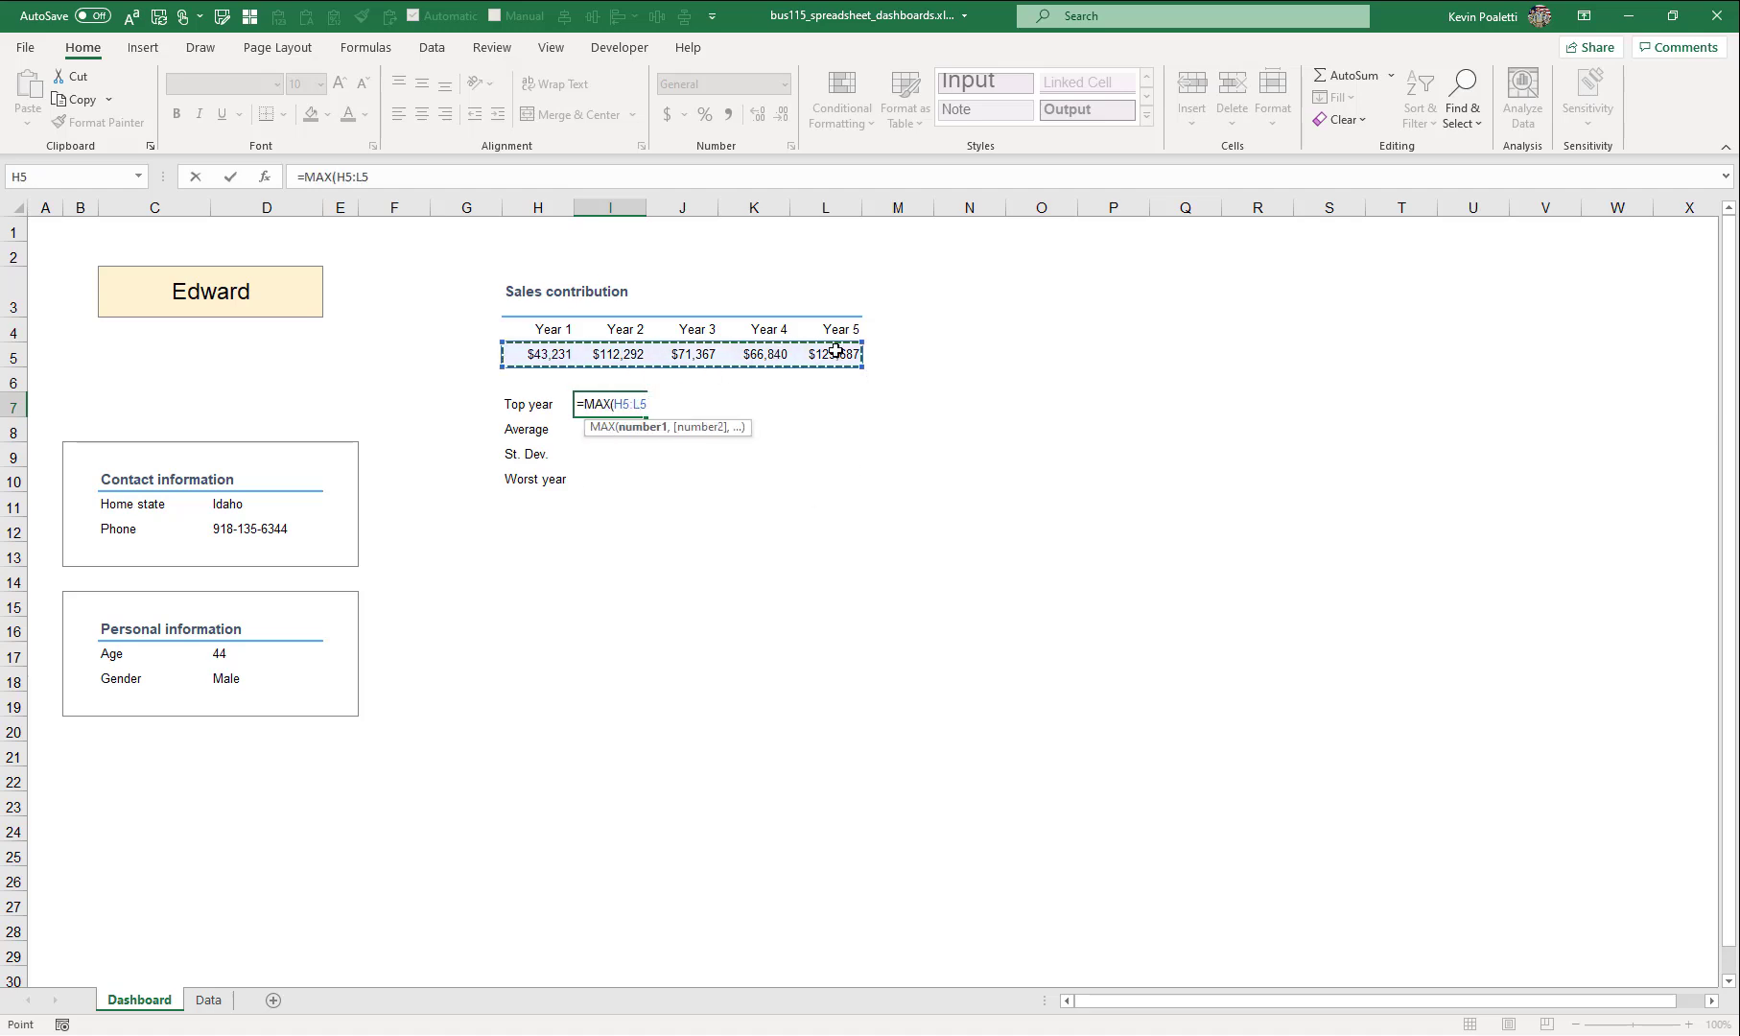
pyautogui.press('Return')
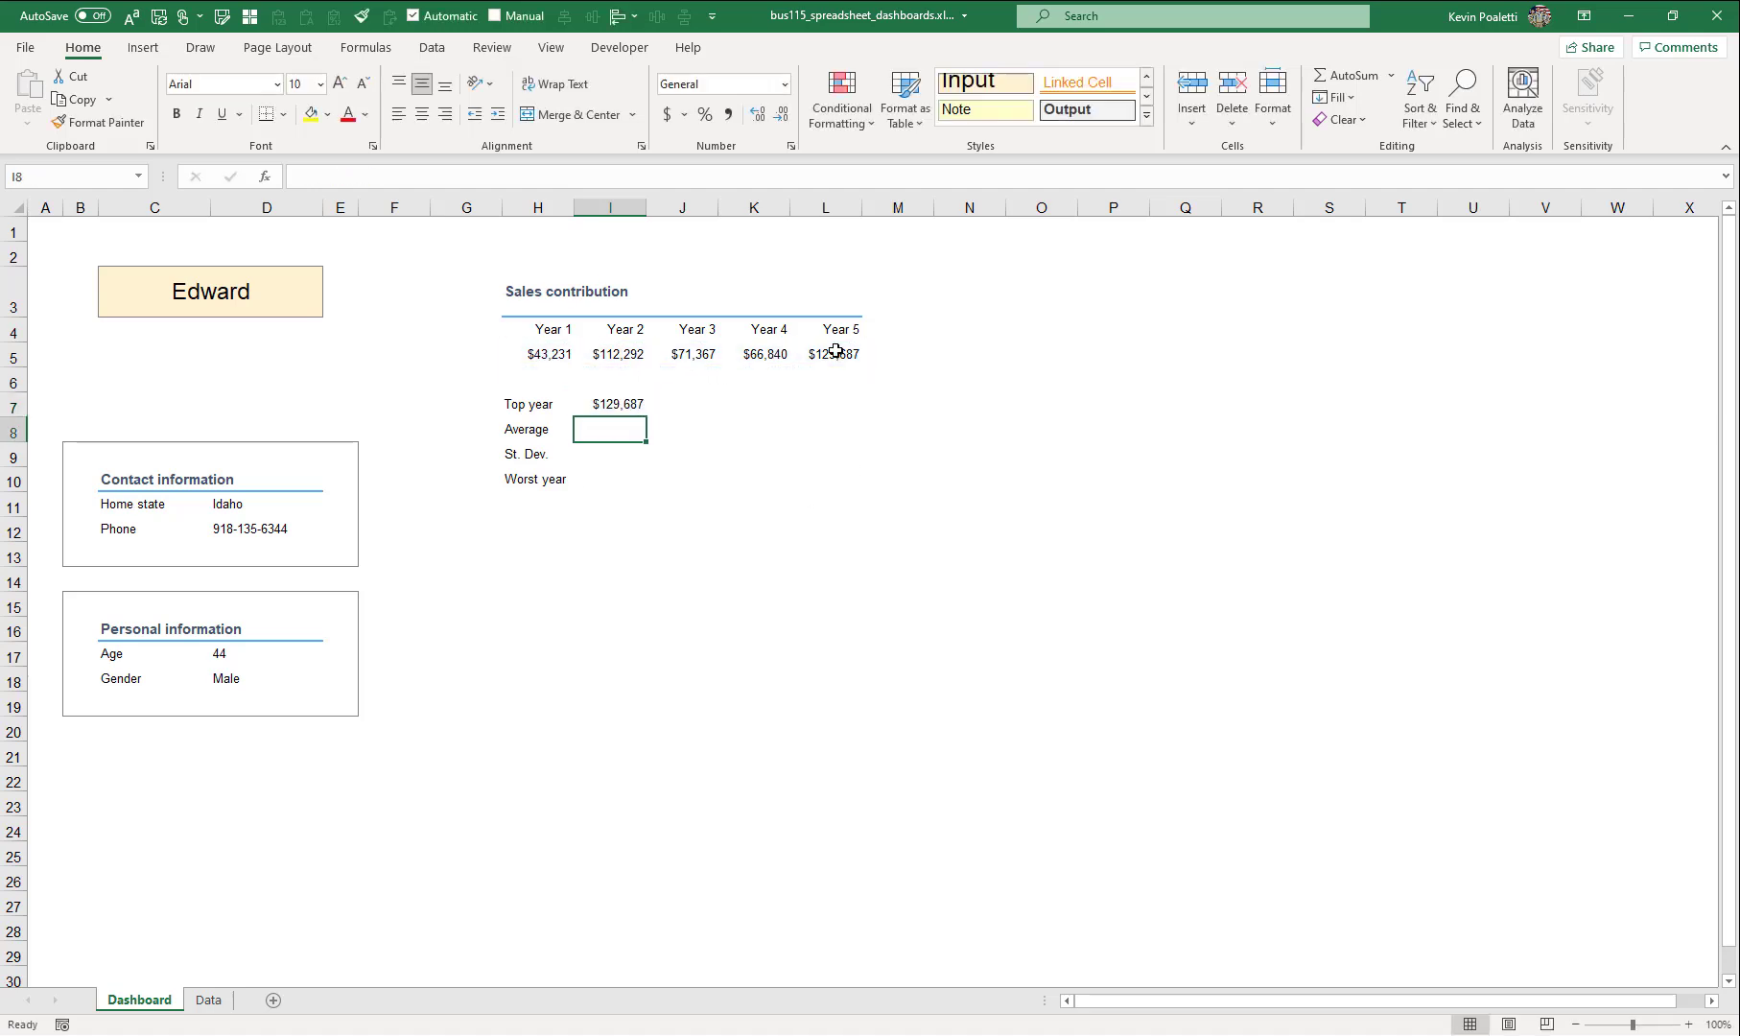
# - Calculate the average yearly sales in I8 with =AVERAGE(H5:L5)
pyautogui.write('=aver')
pyautogui.press('Tab')
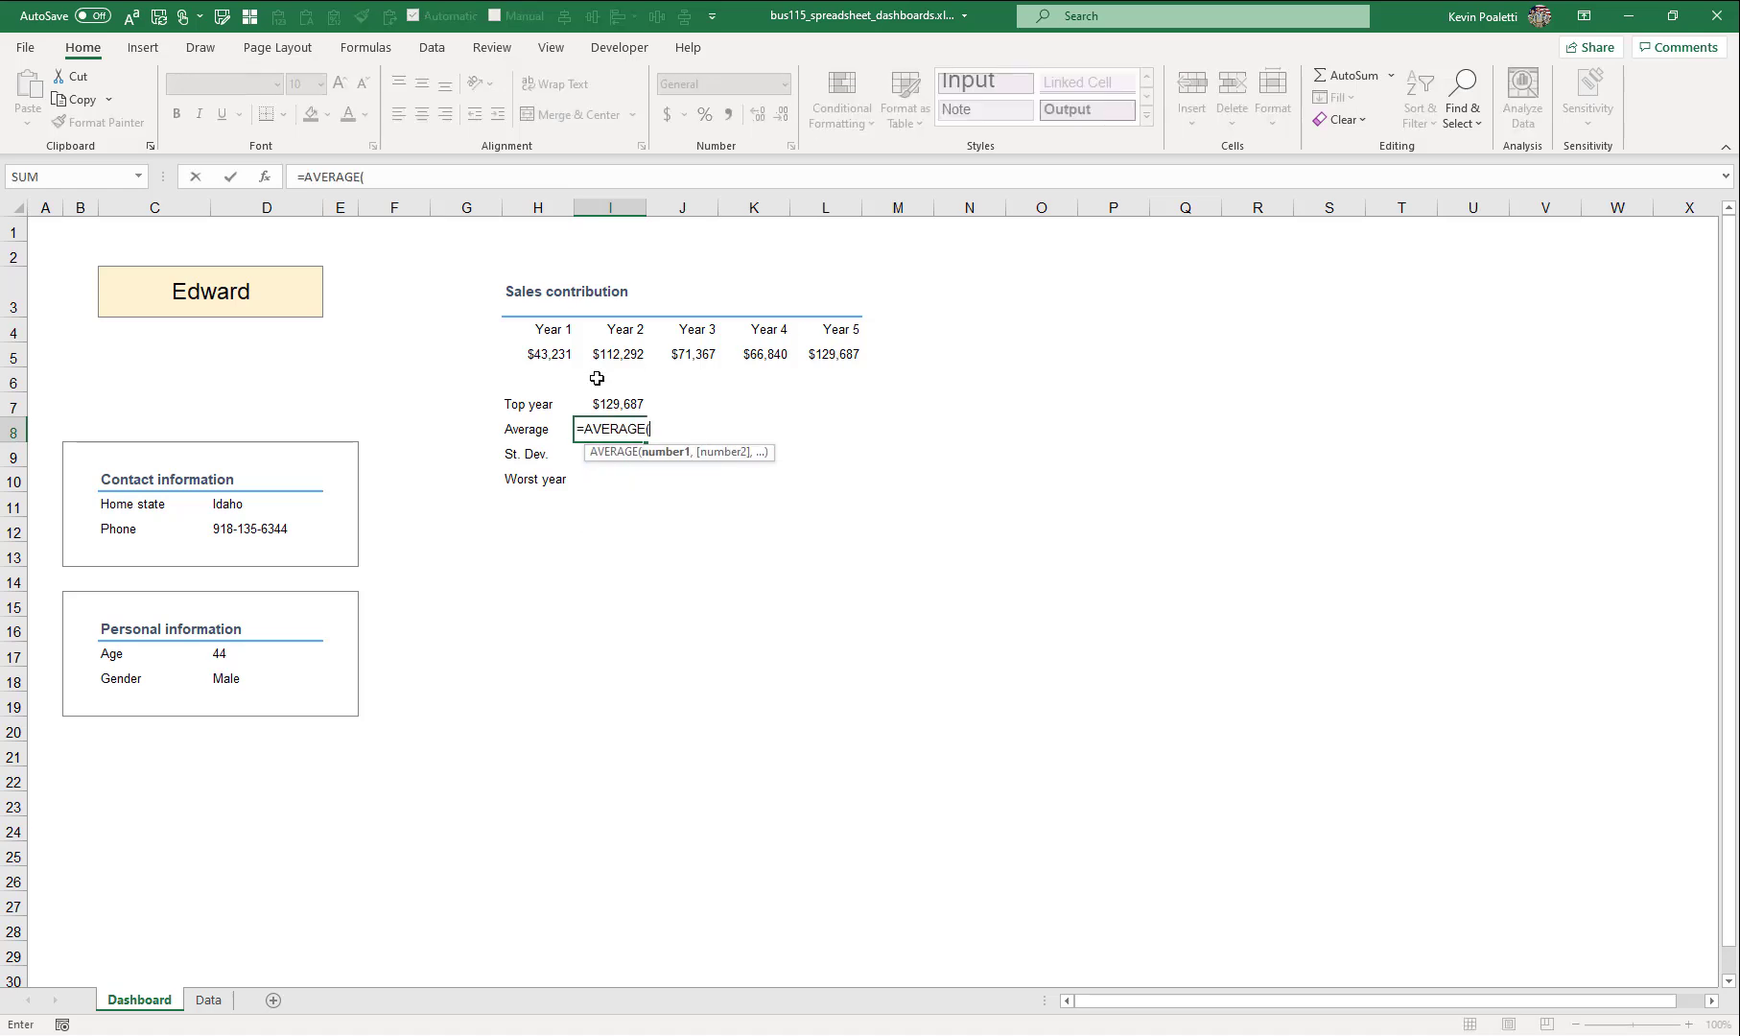
pyautogui.moveTo(550, 354); pyautogui.dragTo(816, 354)
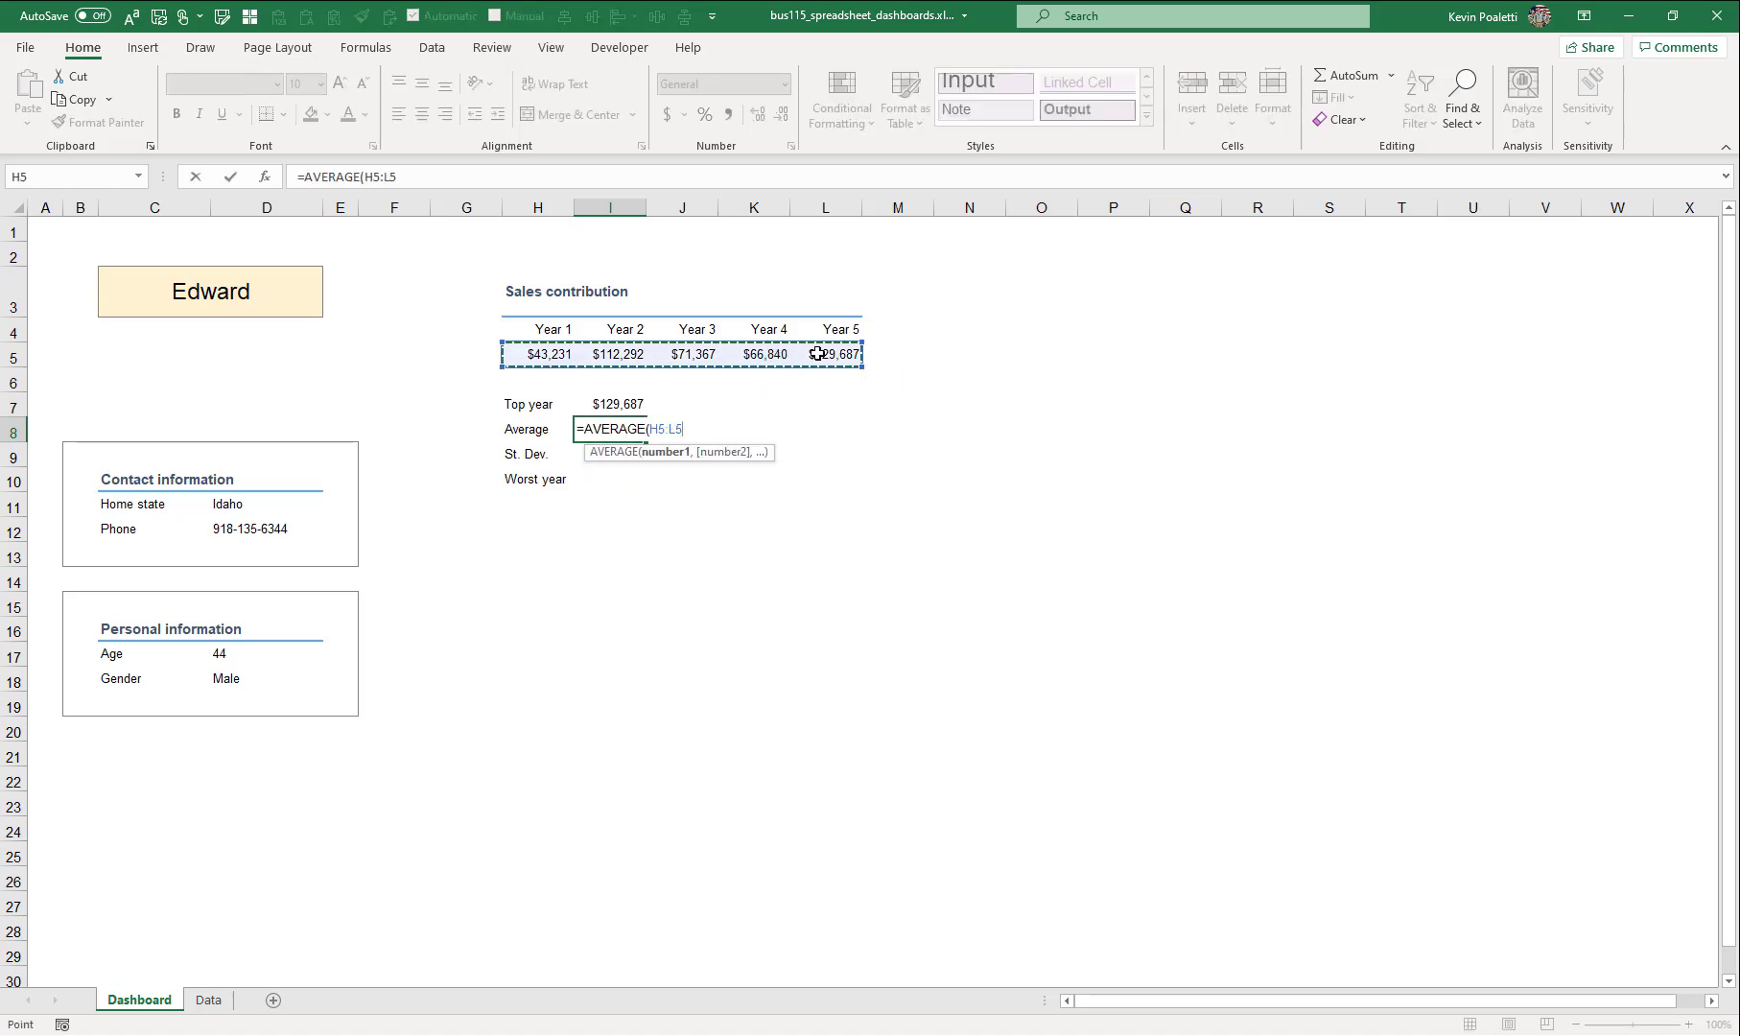
pyautogui.press('Return')
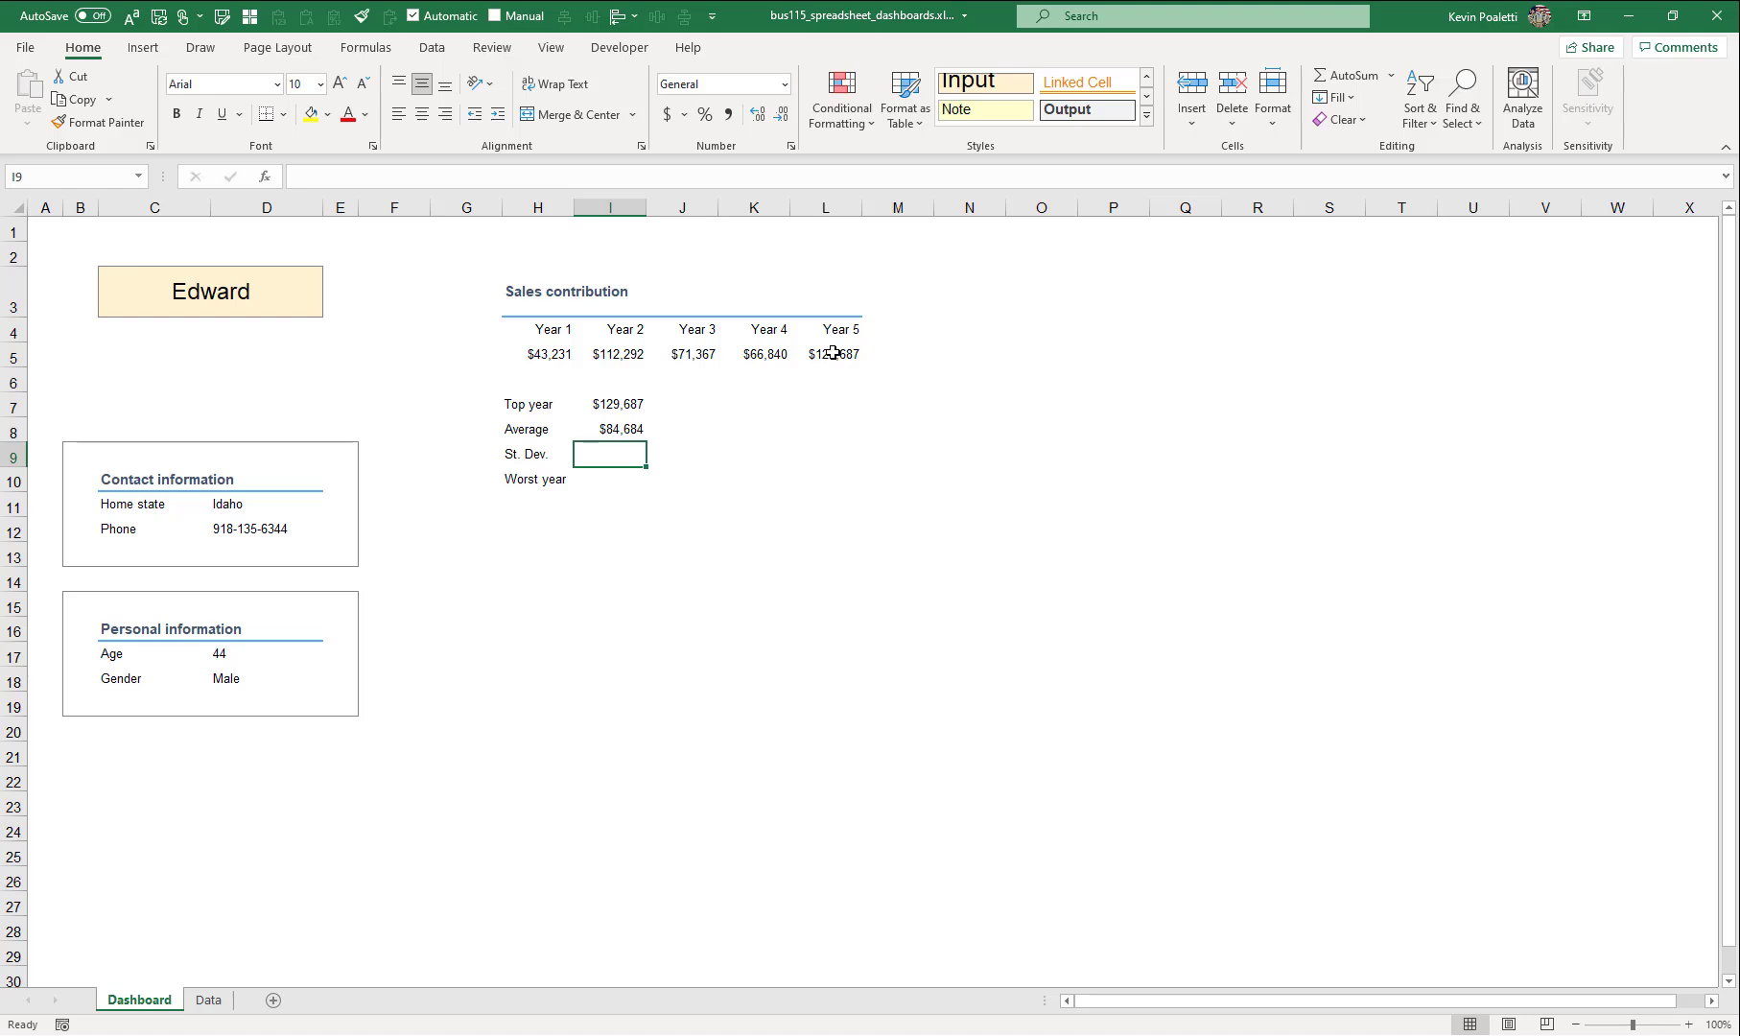
# - Calculate the sample standard deviation of the yearly sales in I9 with =STDEV.S(H5:L5)
pyautogui.write('=st')
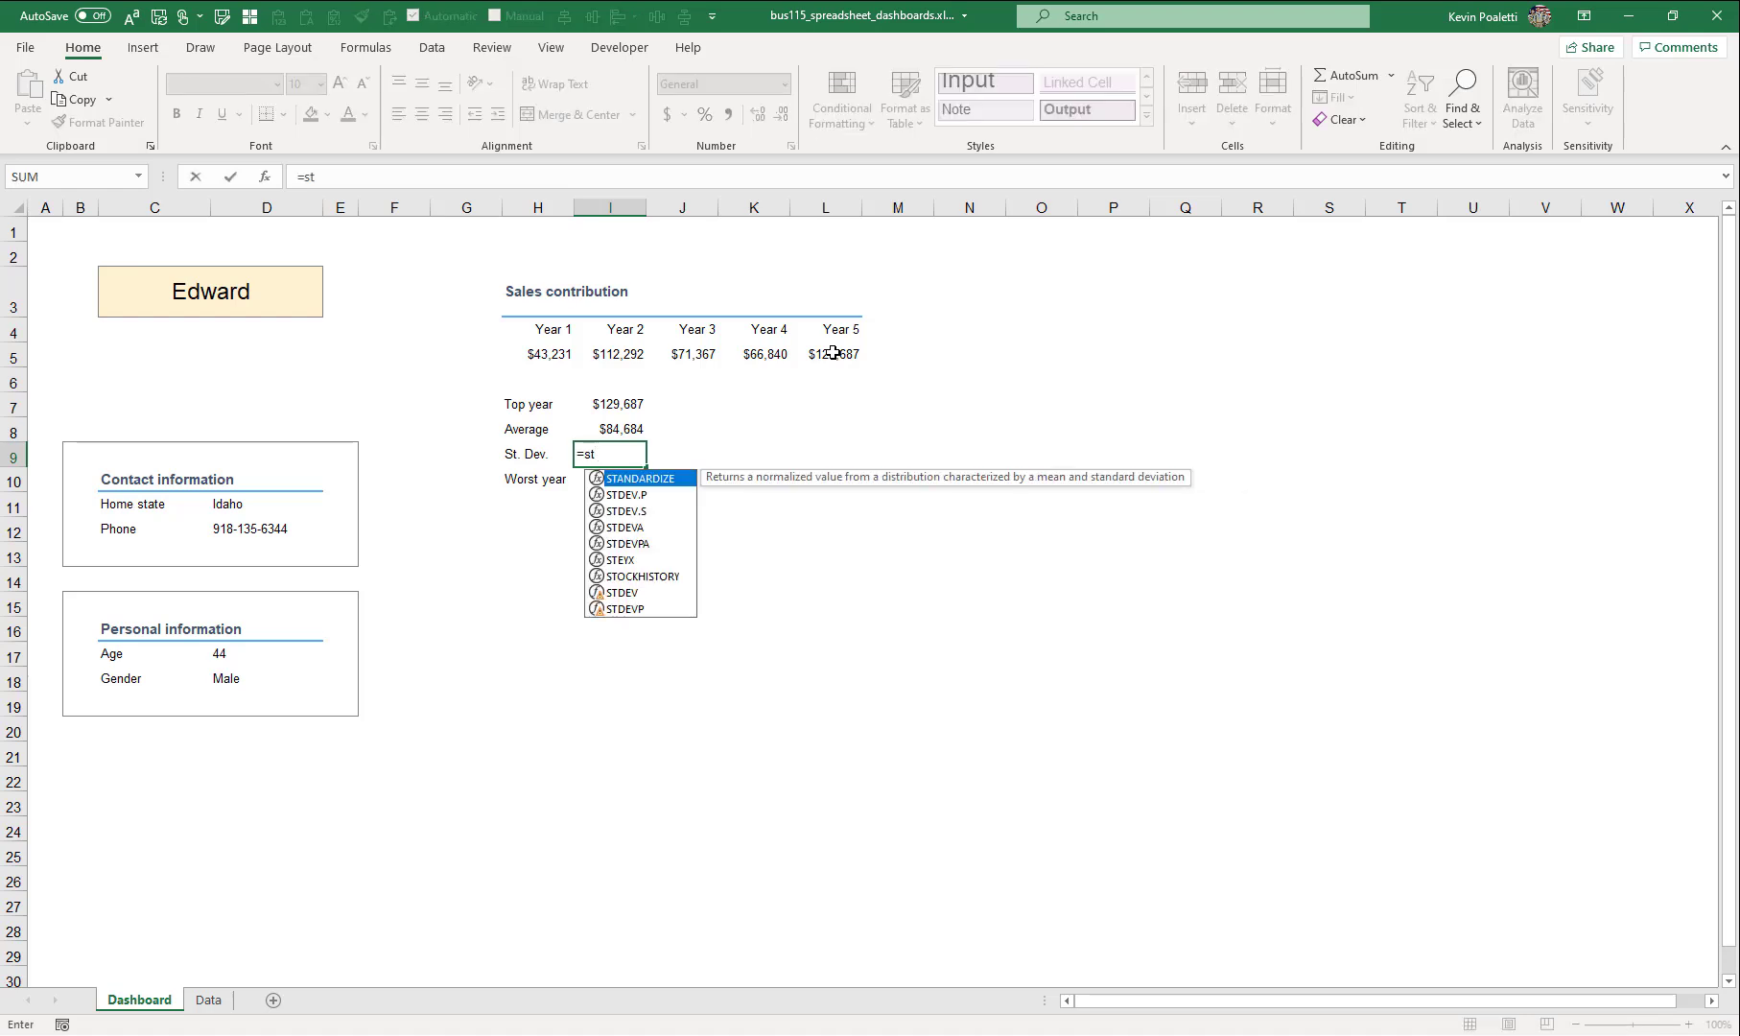
pyautogui.press('Down')
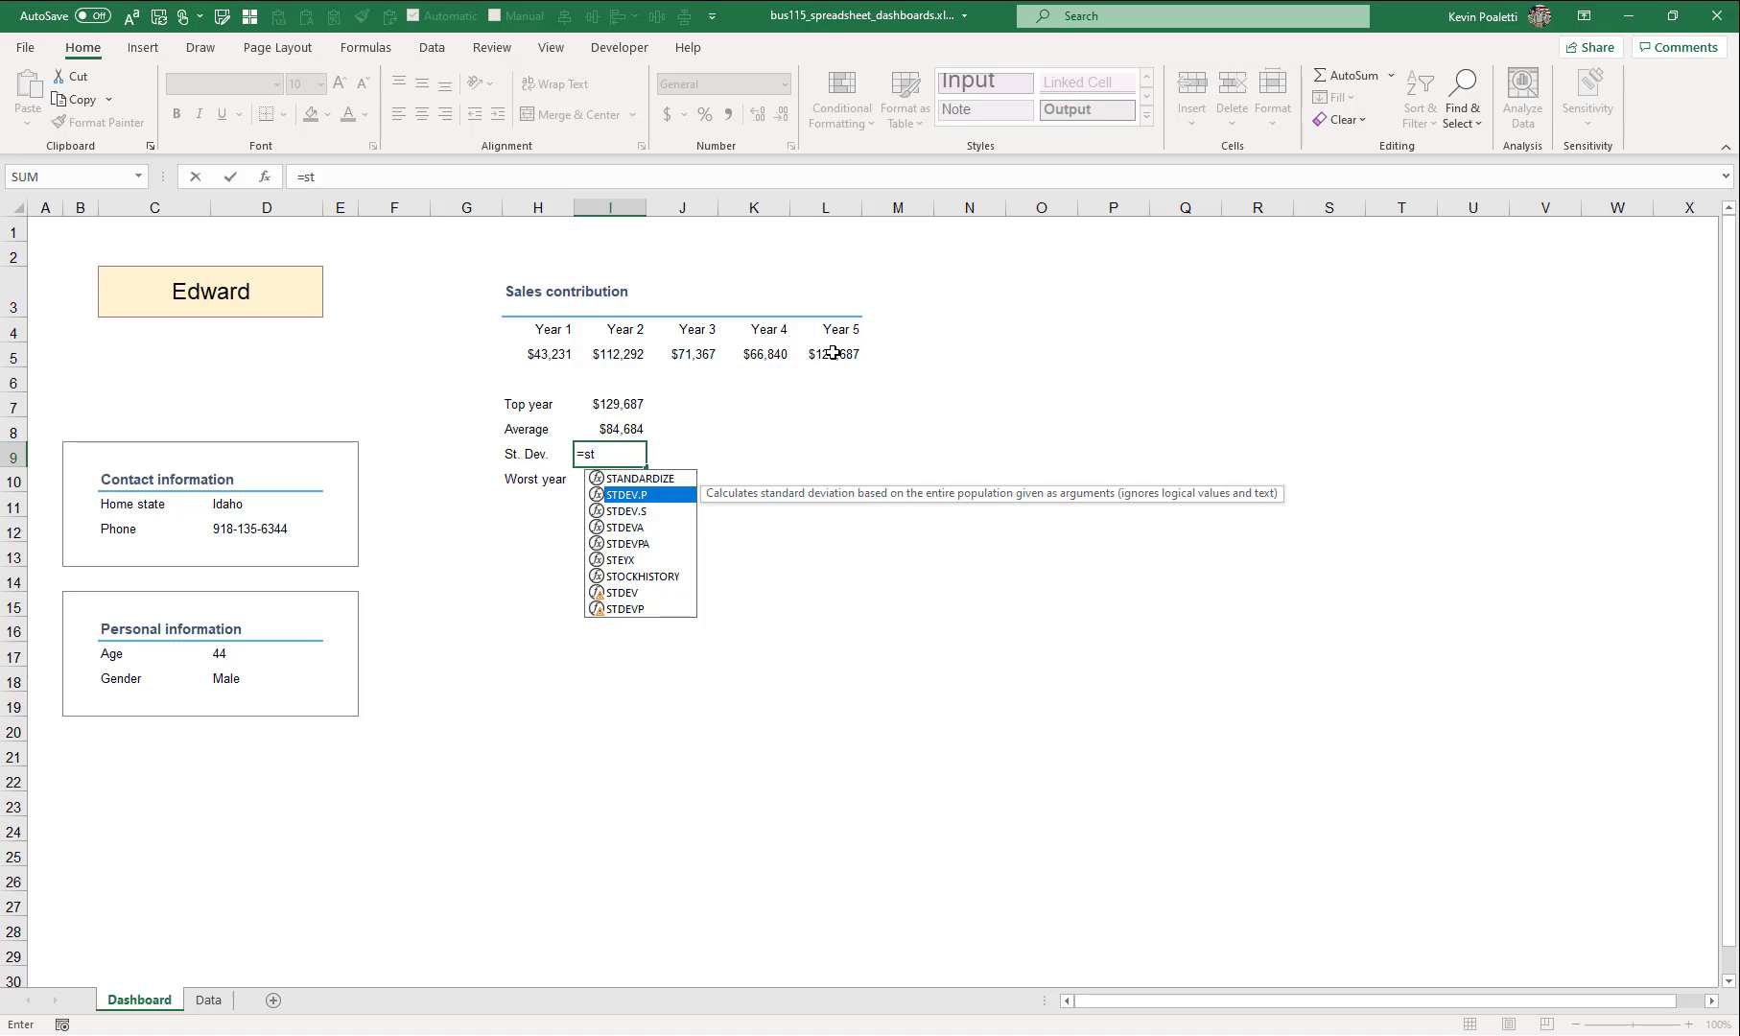
pyautogui.press('Down')
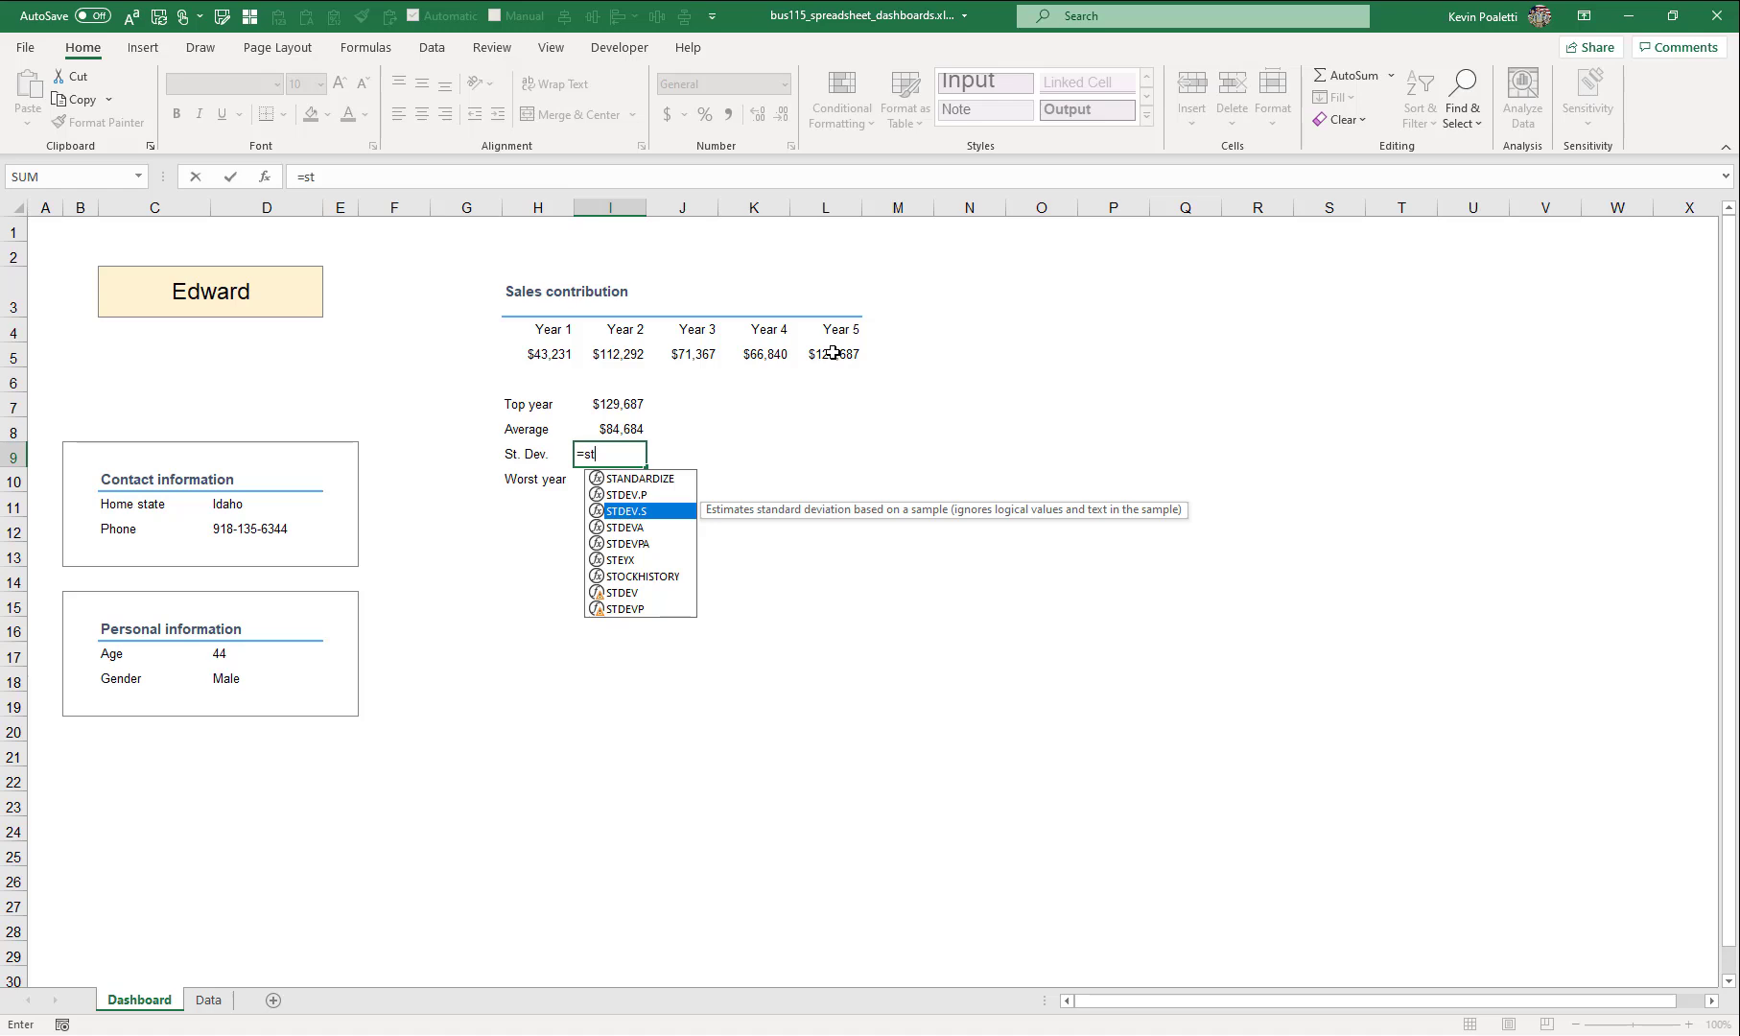
pyautogui.press('Tab')
pyautogui.moveTo(833, 353); pyautogui.dragTo(568, 370)
pyautogui.press('Return')
# - Calculate the worst year in I10 with =MIN(H5:L5)
pyautogui.write('=min')
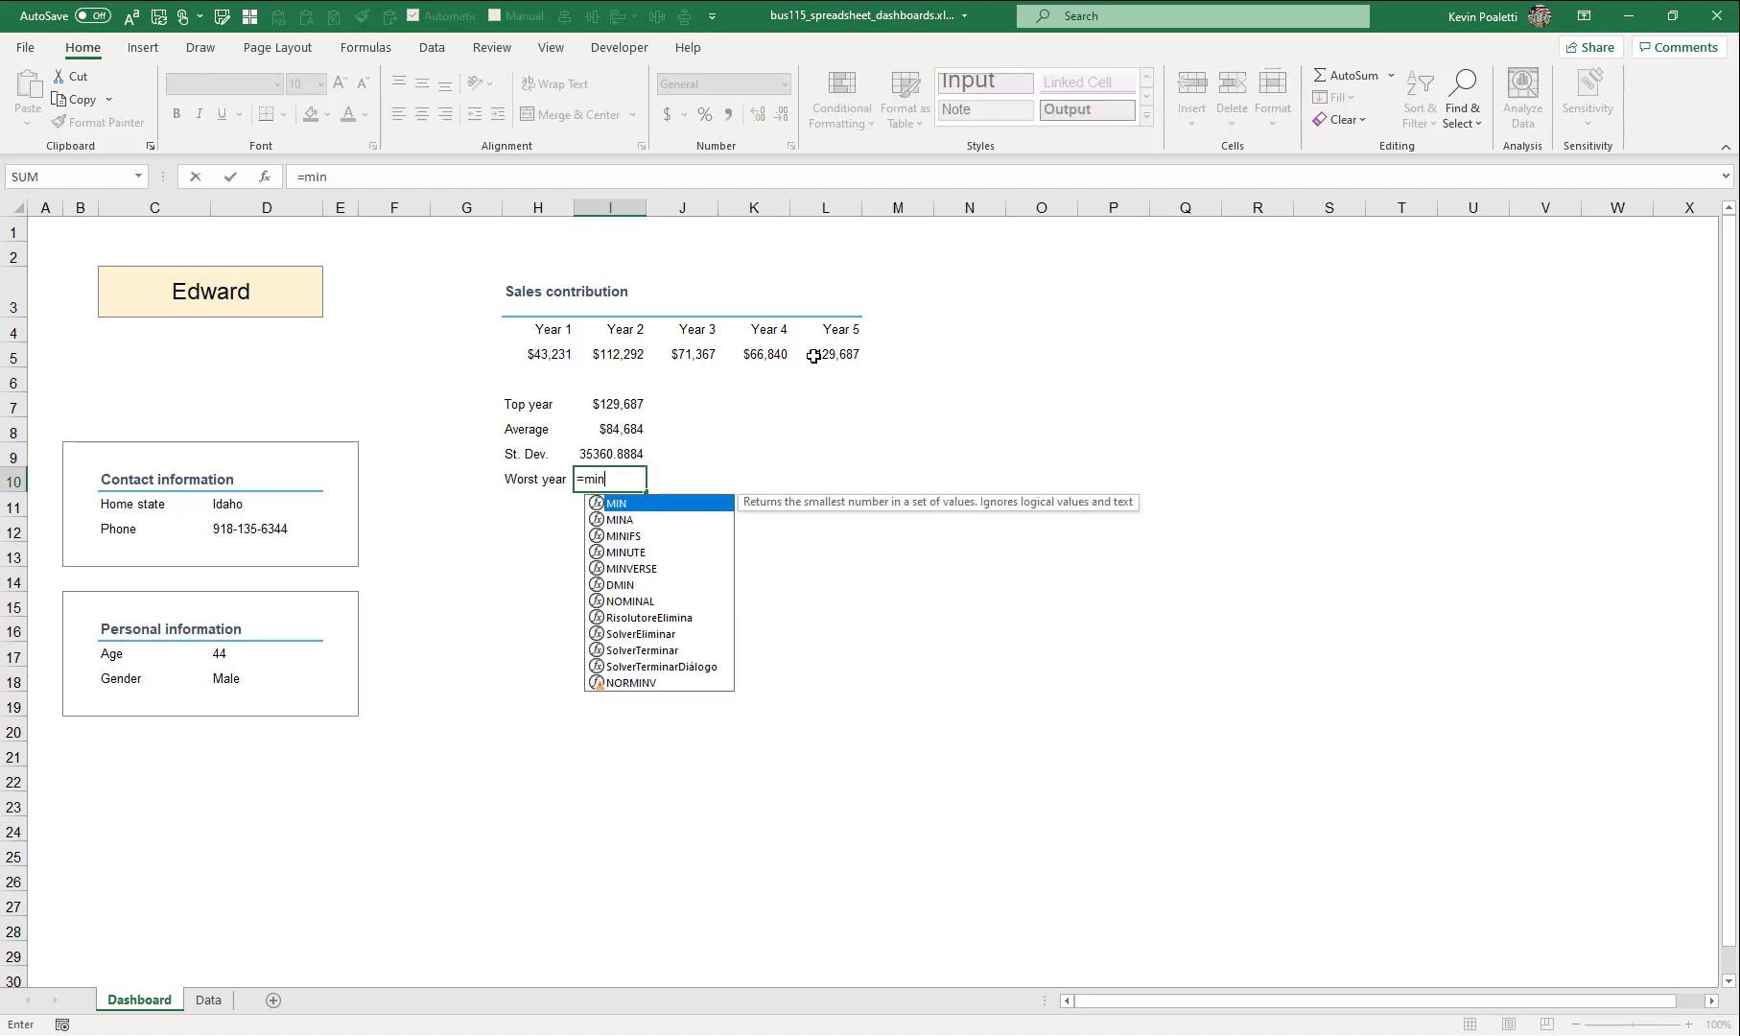
pyautogui.press('Tab')
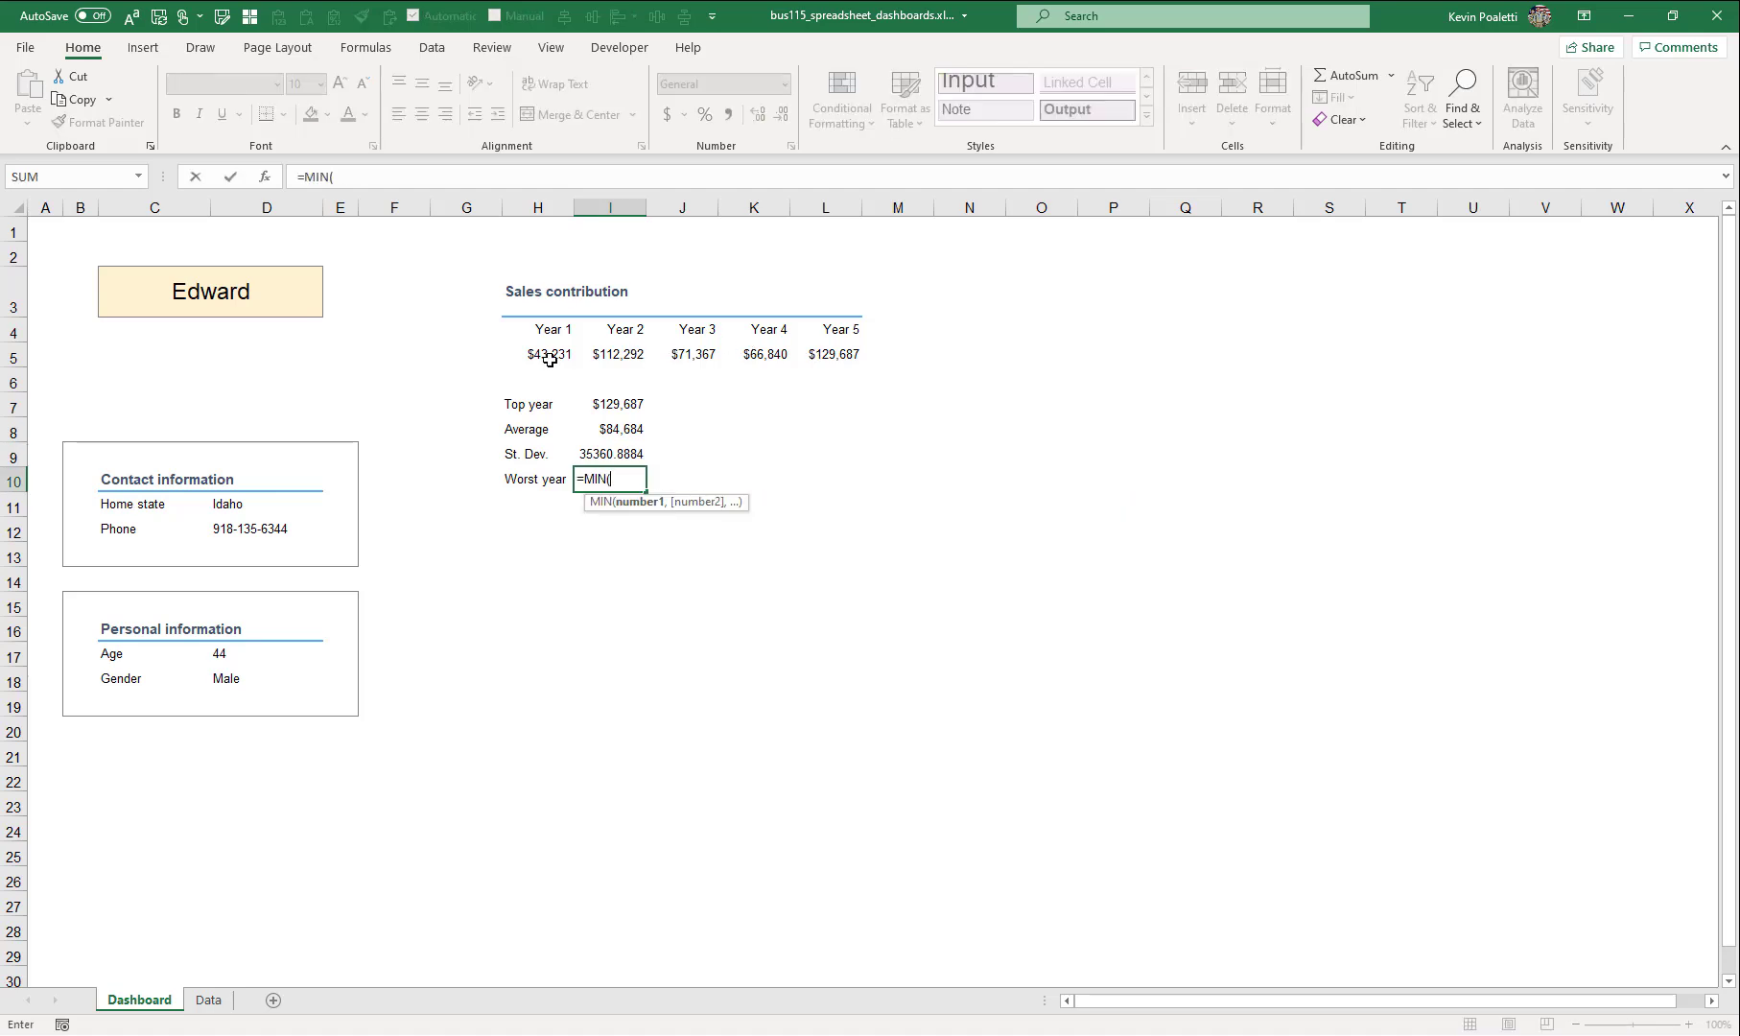
pyautogui.moveTo(547, 355); pyautogui.dragTo(850, 356)
pyautogui.press('Return')
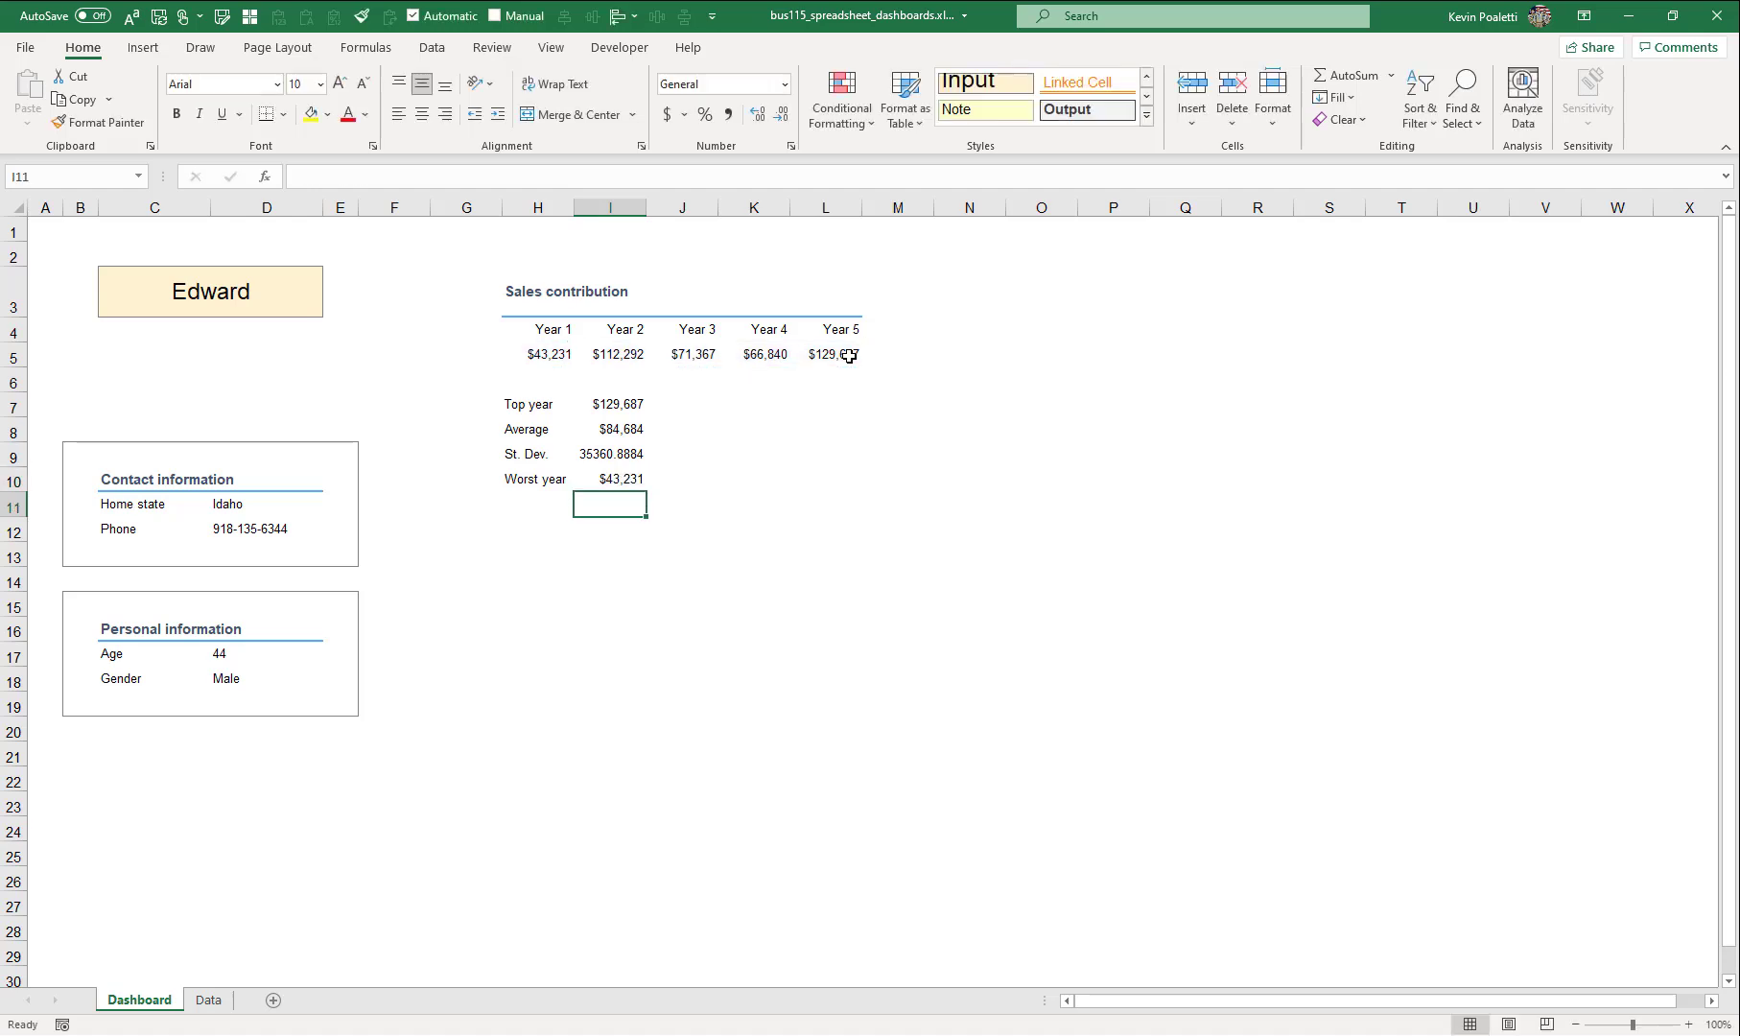
# - Copy the currency format of the average in I8 onto the standard deviation in I9
pyautogui.click(614, 431)
pyautogui.click(99, 122)
pyautogui.click(607, 453)
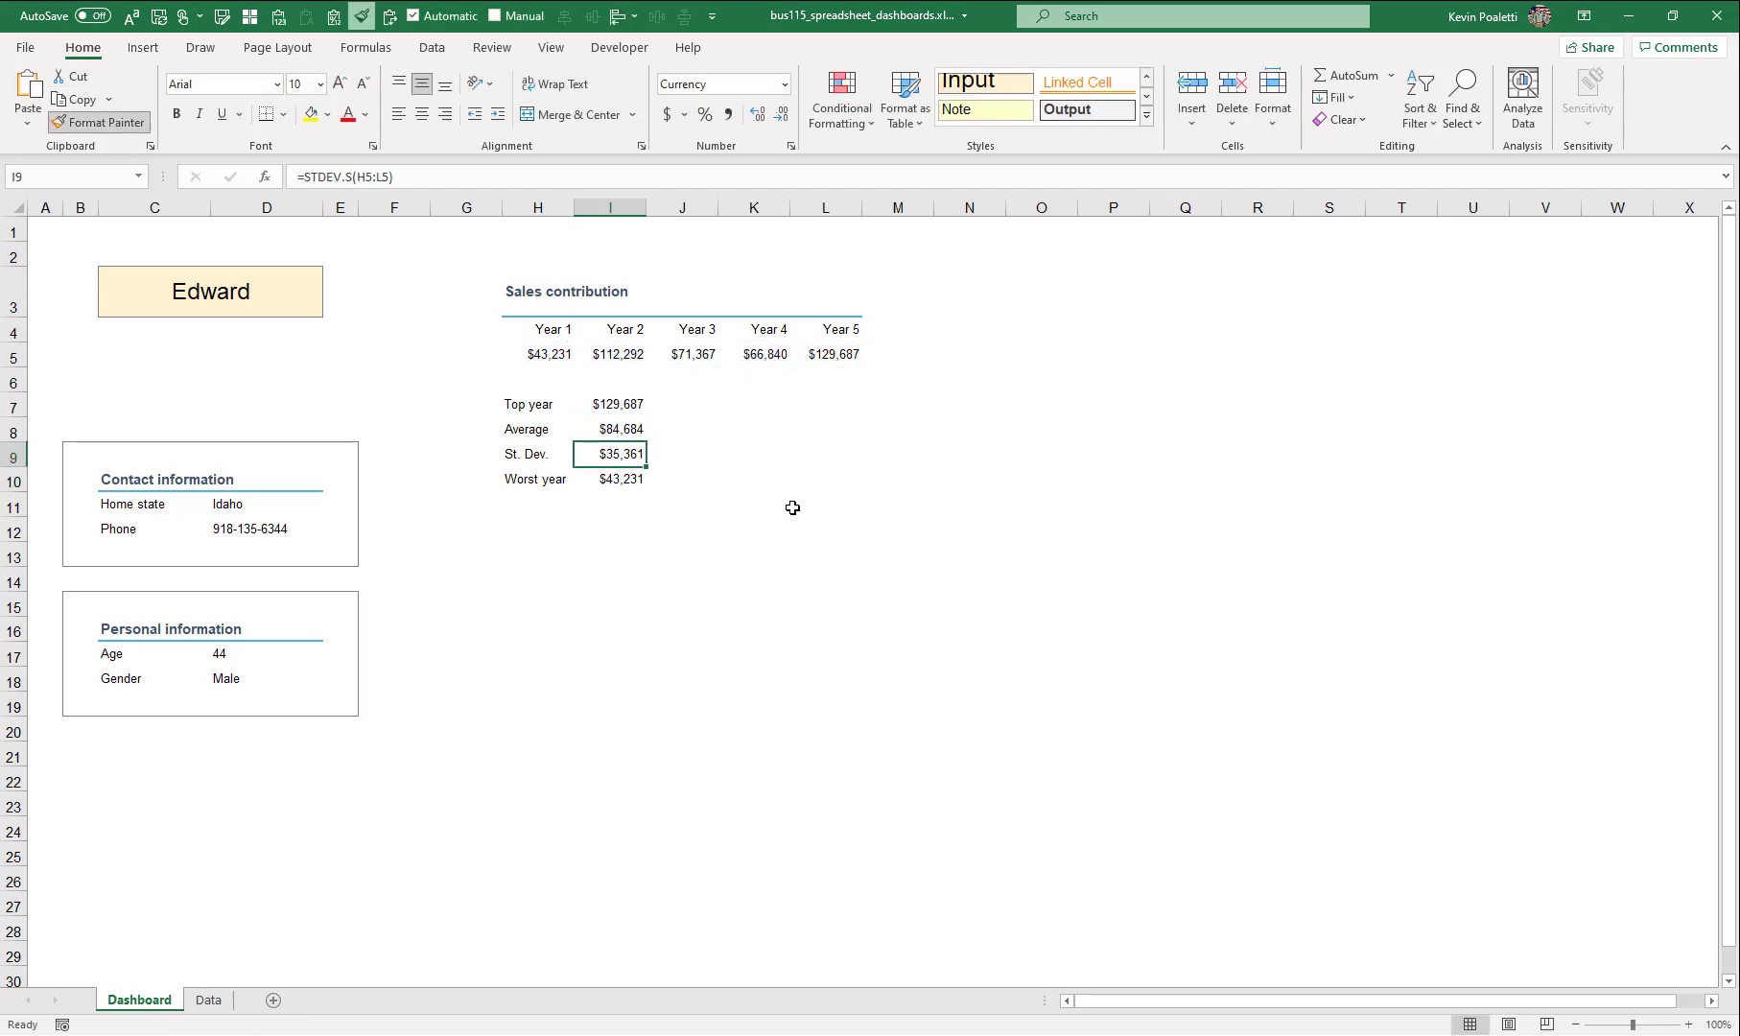
pyautogui.click(626, 430)
# - Insert a basic 2-D line chart from the yearly sales in H4:L5
pyautogui.moveTo(543, 334); pyautogui.dragTo(833, 362)
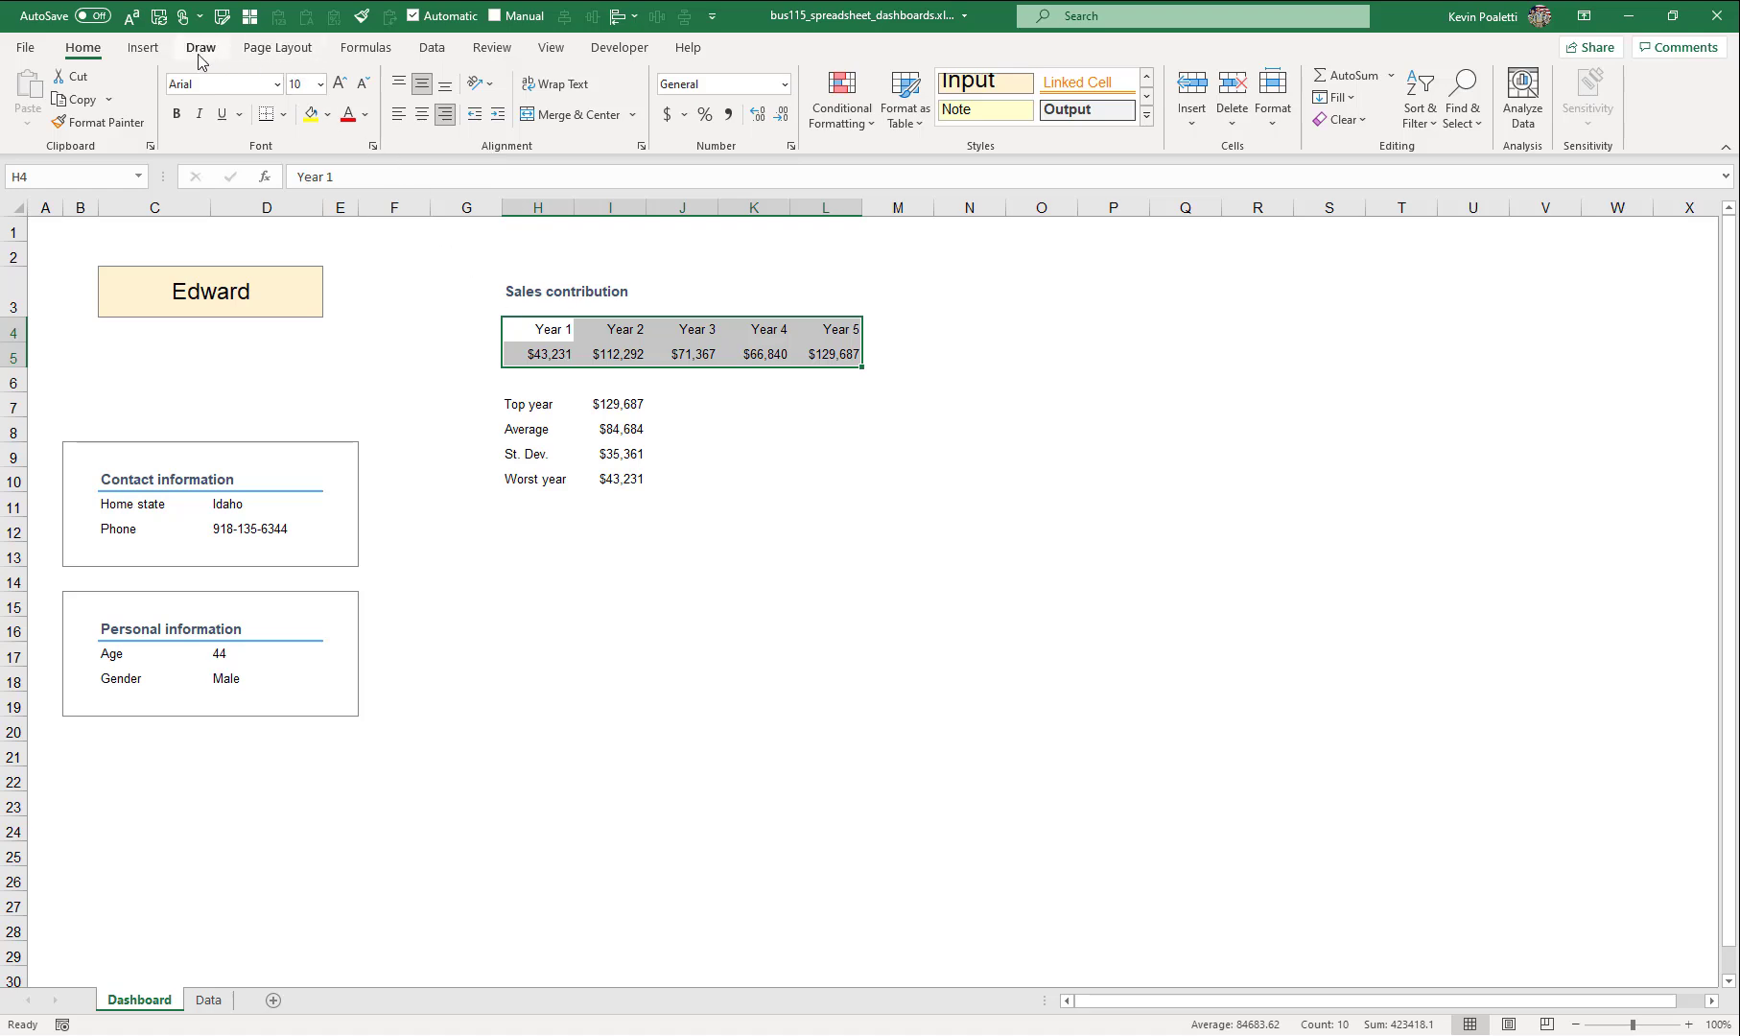
pyautogui.click(143, 47)
pyautogui.click(804, 96)
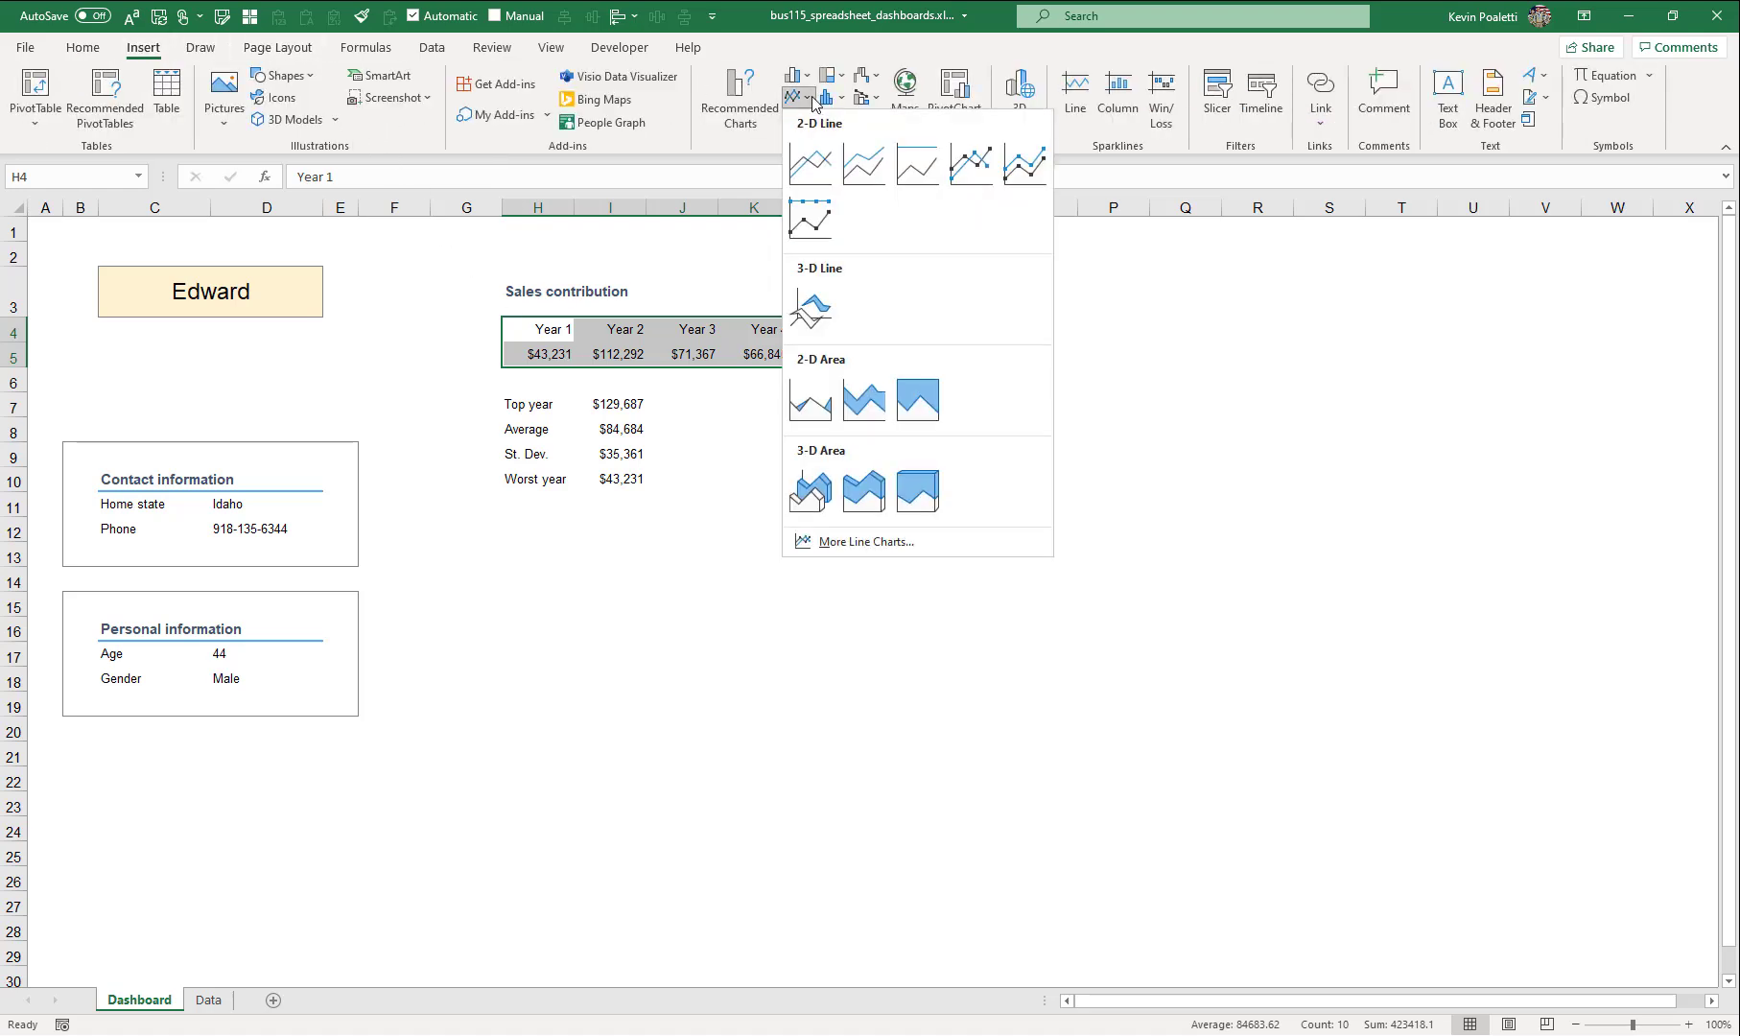
pyautogui.click(811, 165)
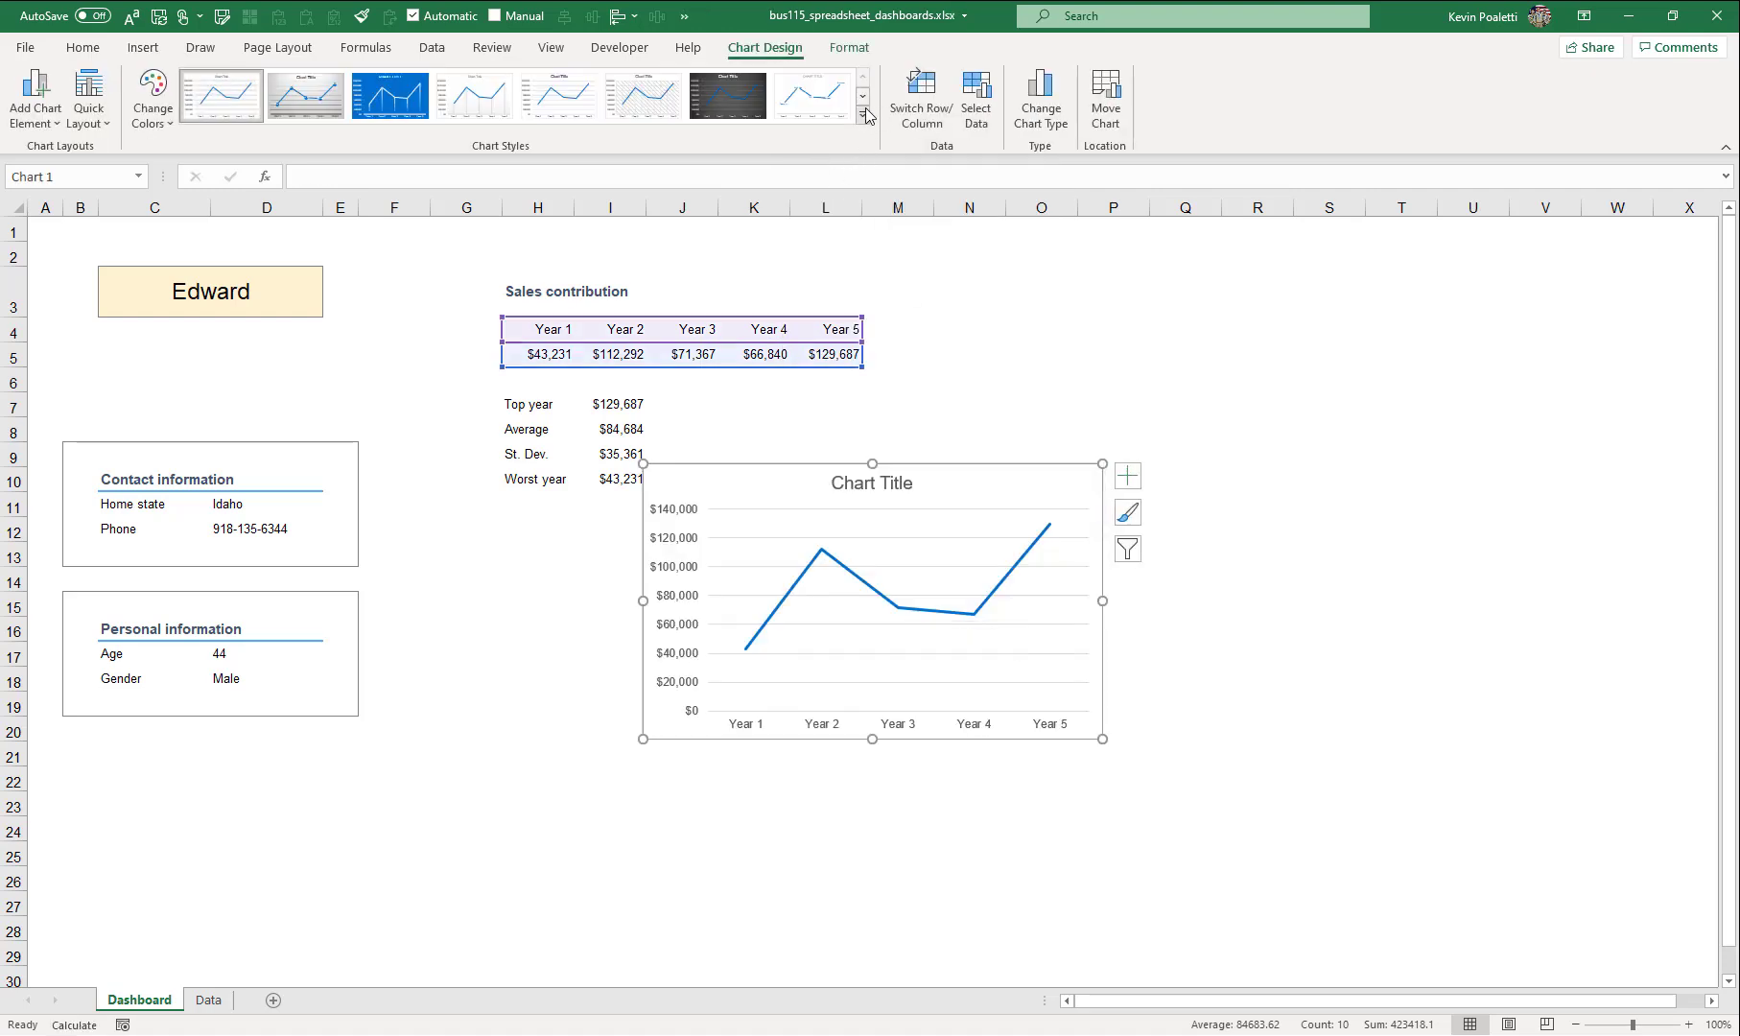
pyautogui.click(862, 116)
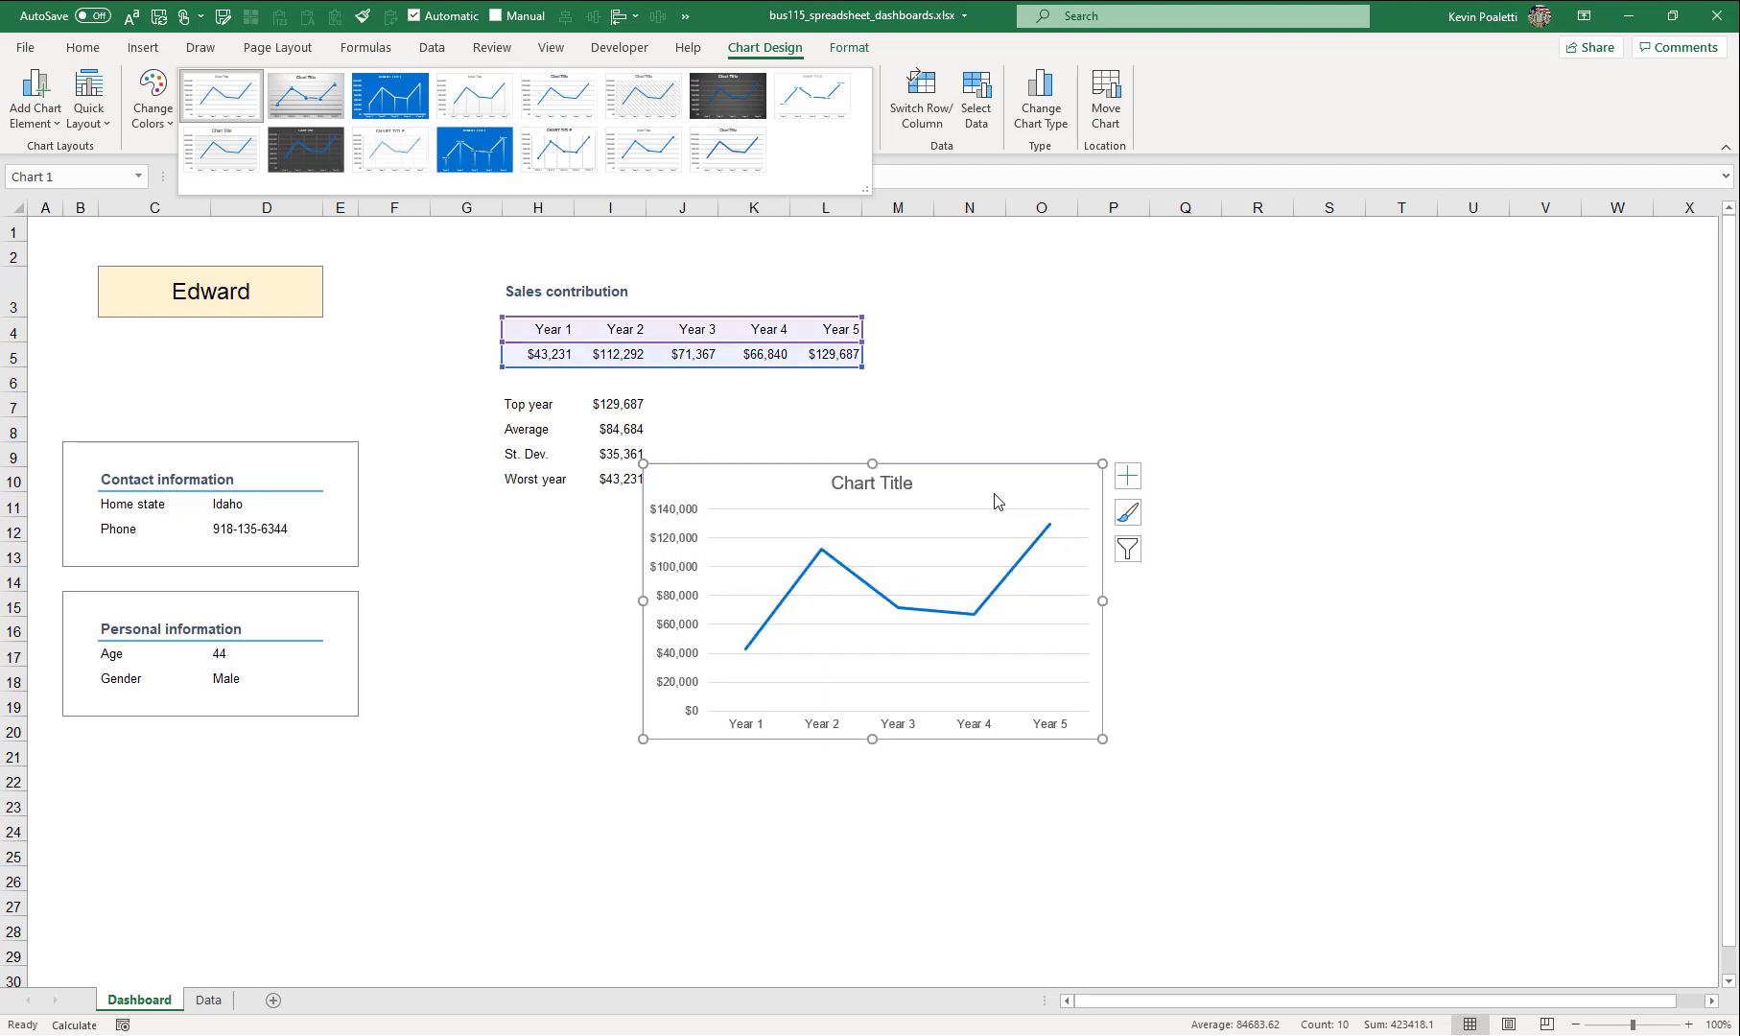
pyautogui.click(795, 482)
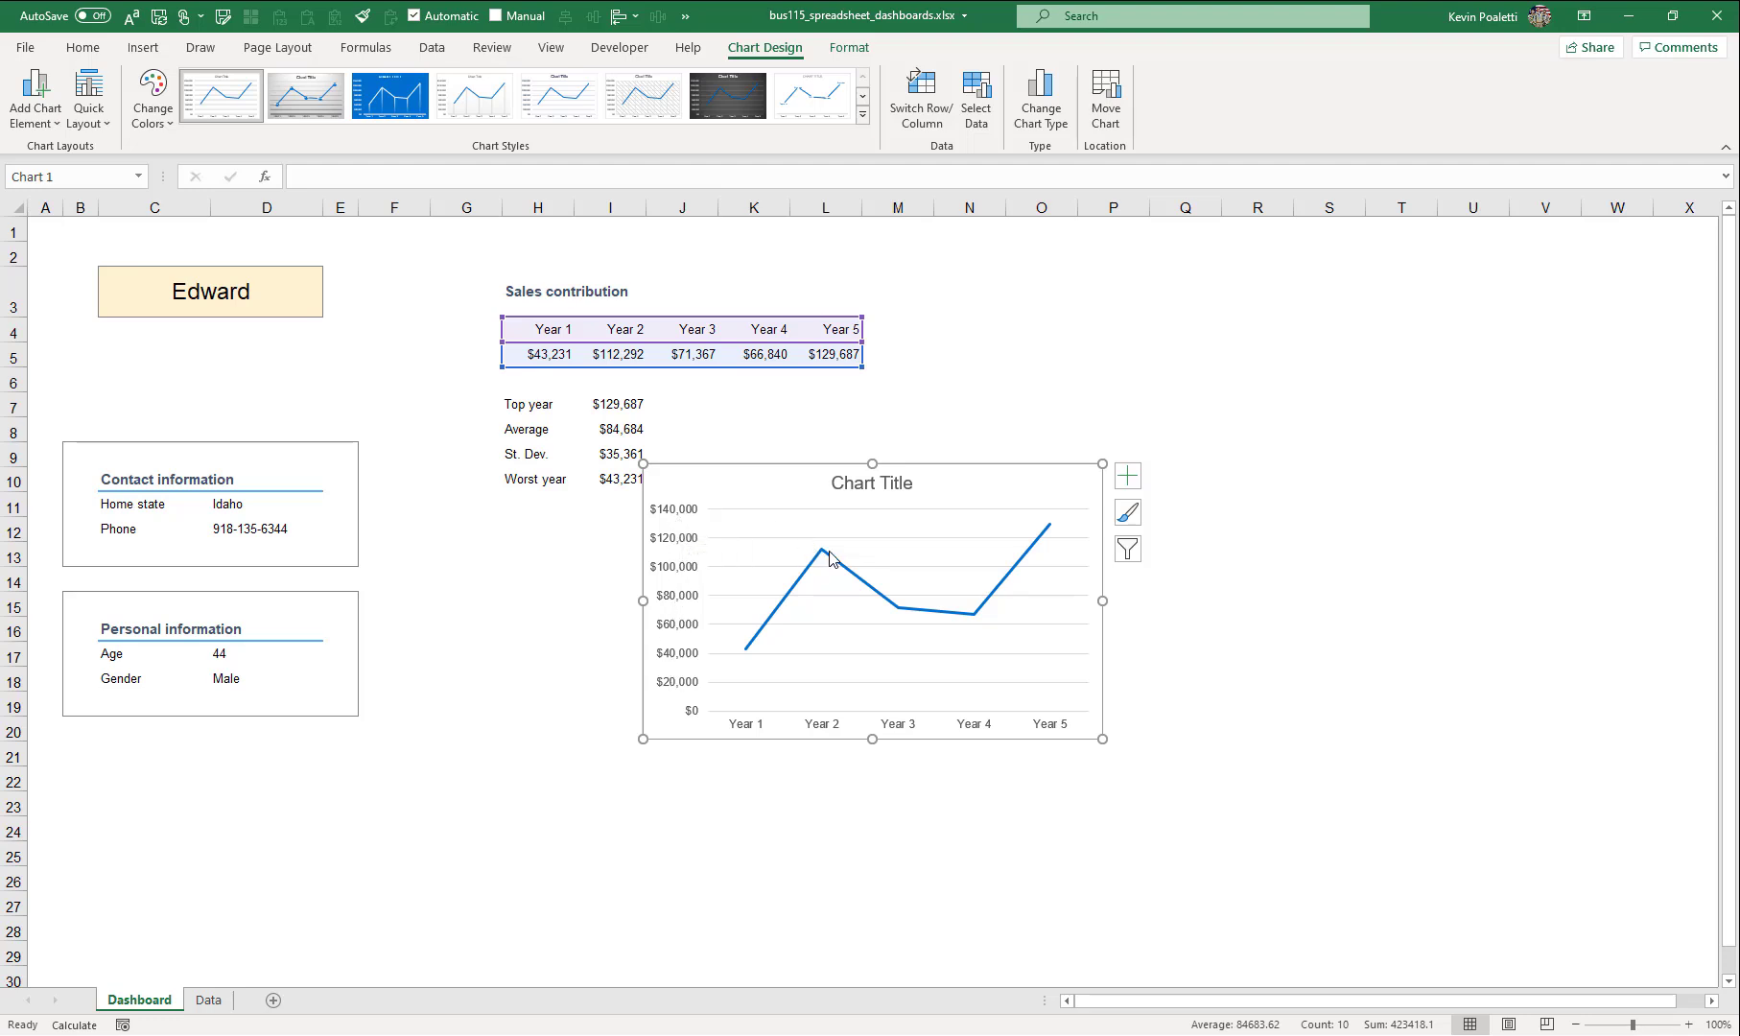
# - Add a primary horizontal axis title to the line chart
pyautogui.moveTo(825, 554)
pyautogui.click(35, 96)
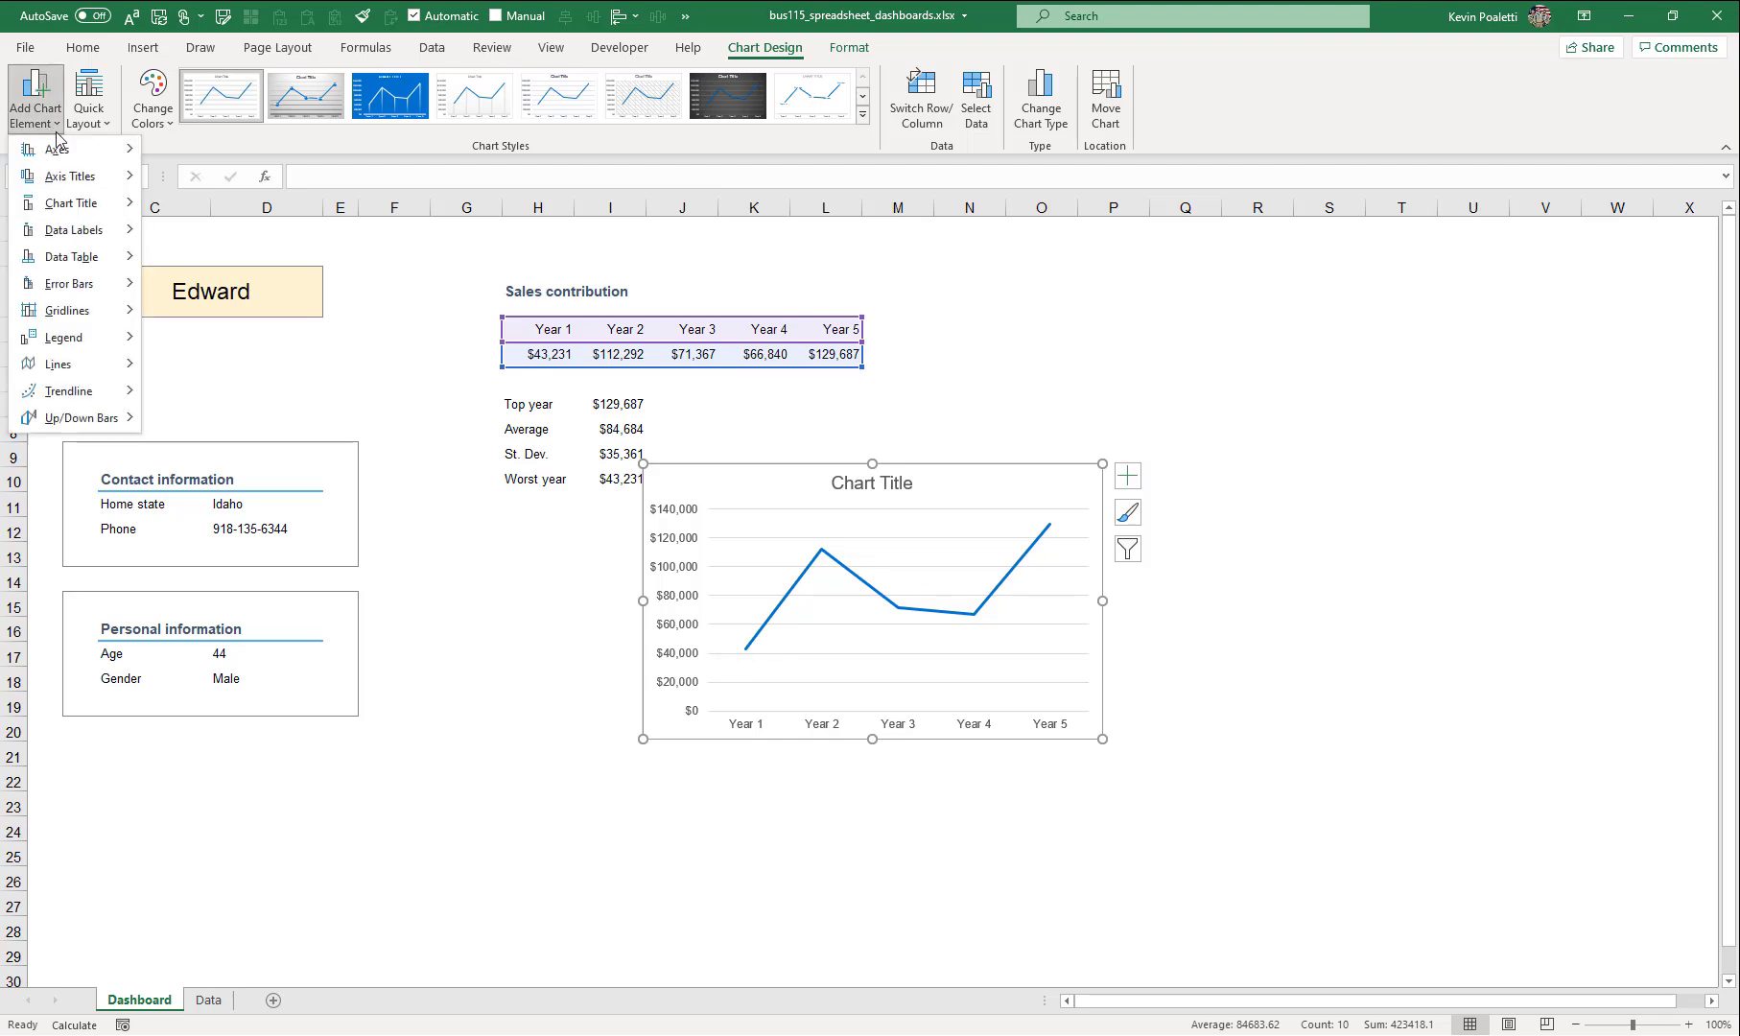
pyautogui.moveTo(95, 179)
pyautogui.click(203, 187)
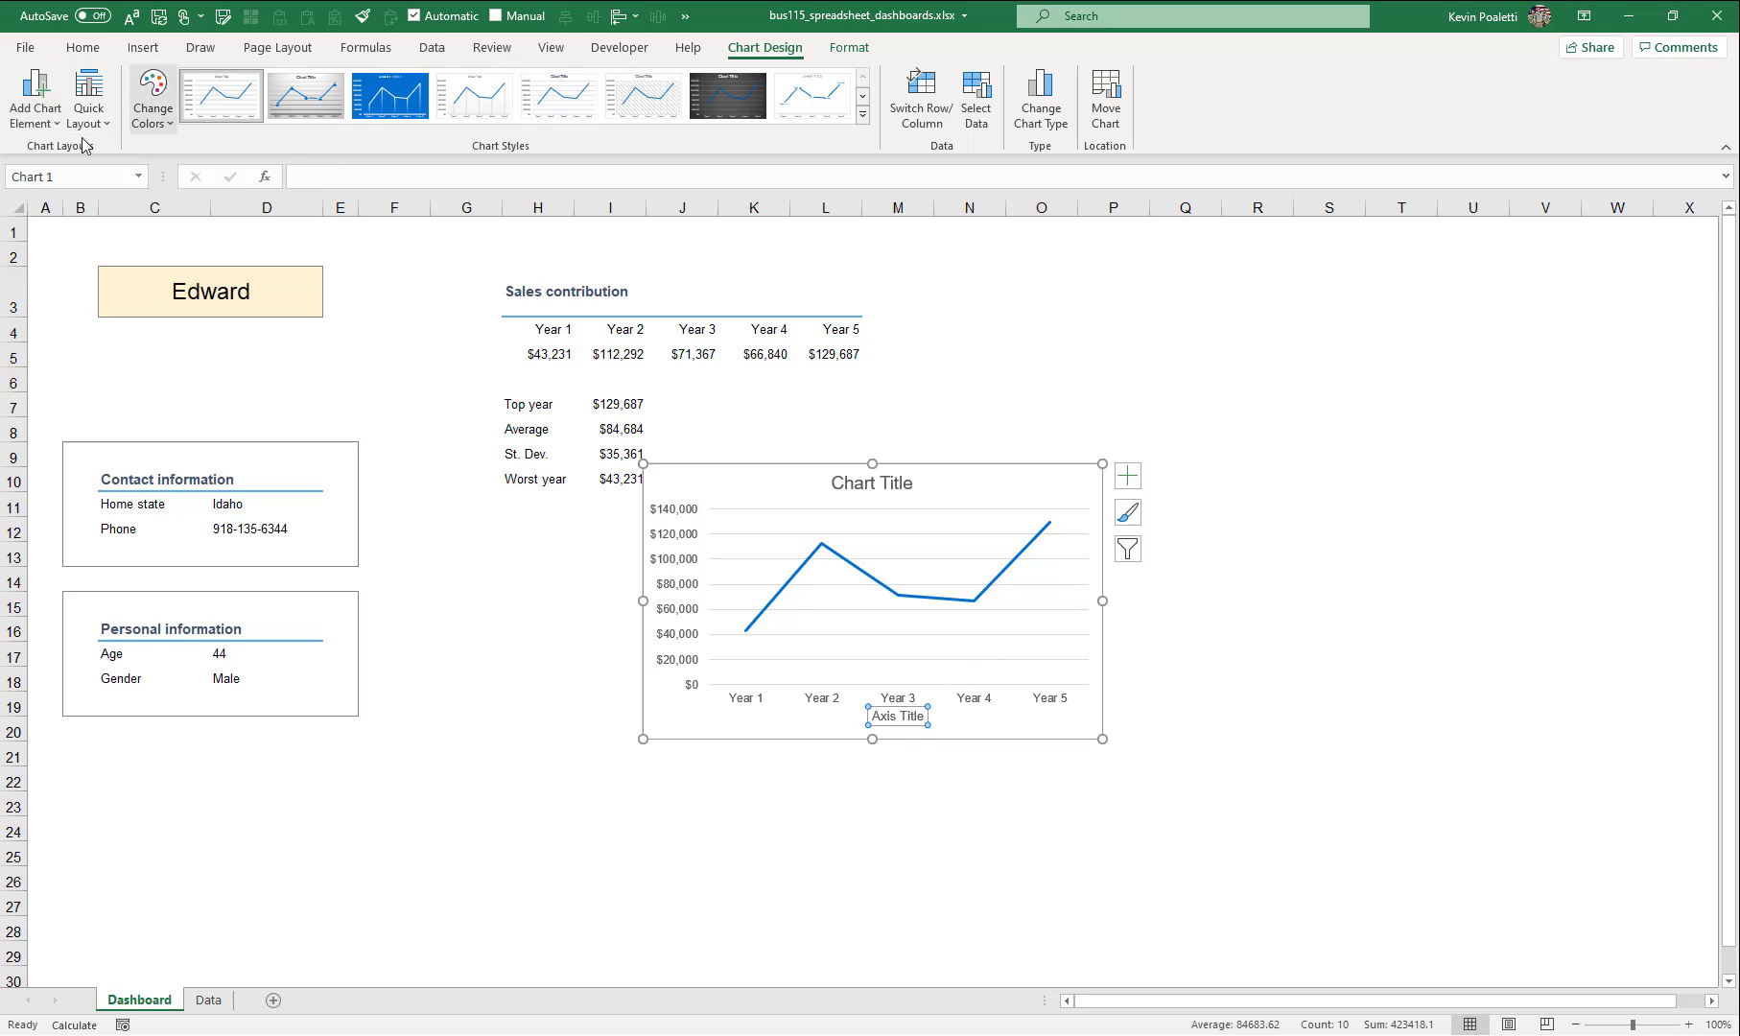
# - Add a primary vertical axis title to the line chart reading "Sales $"
pyautogui.click(35, 96)
pyautogui.moveTo(96, 176)
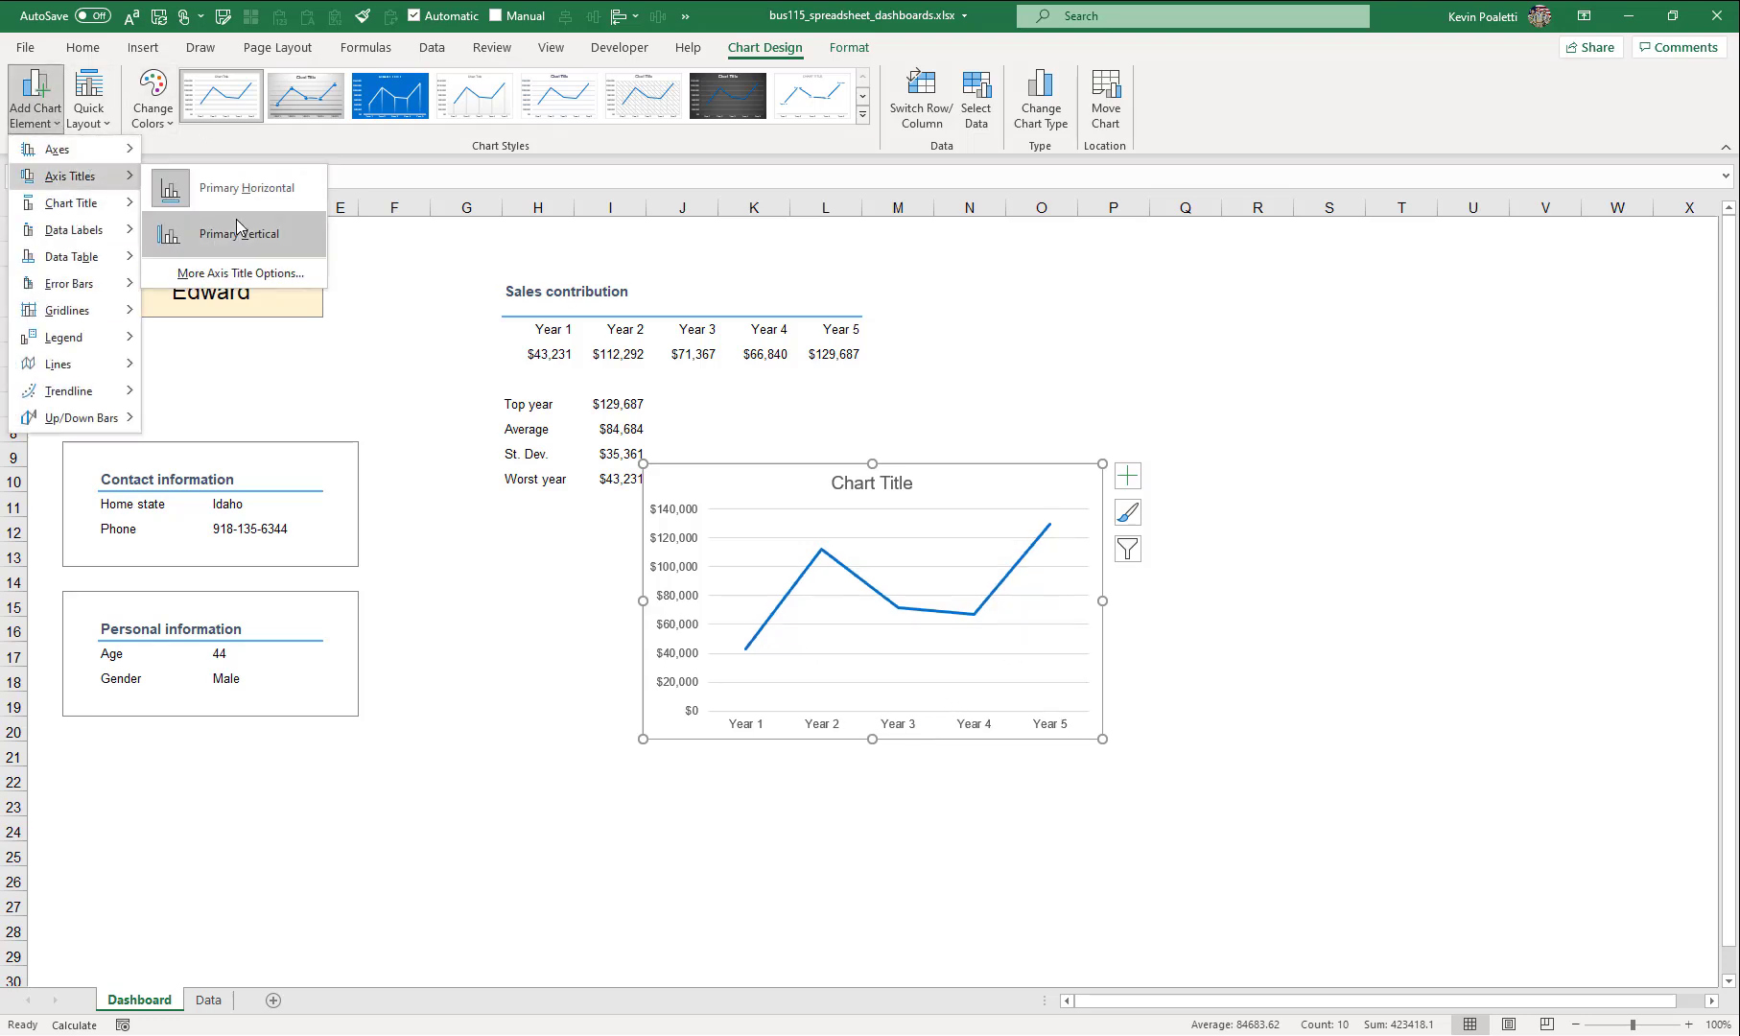
pyautogui.click(230, 233)
pyautogui.write('Sales $')
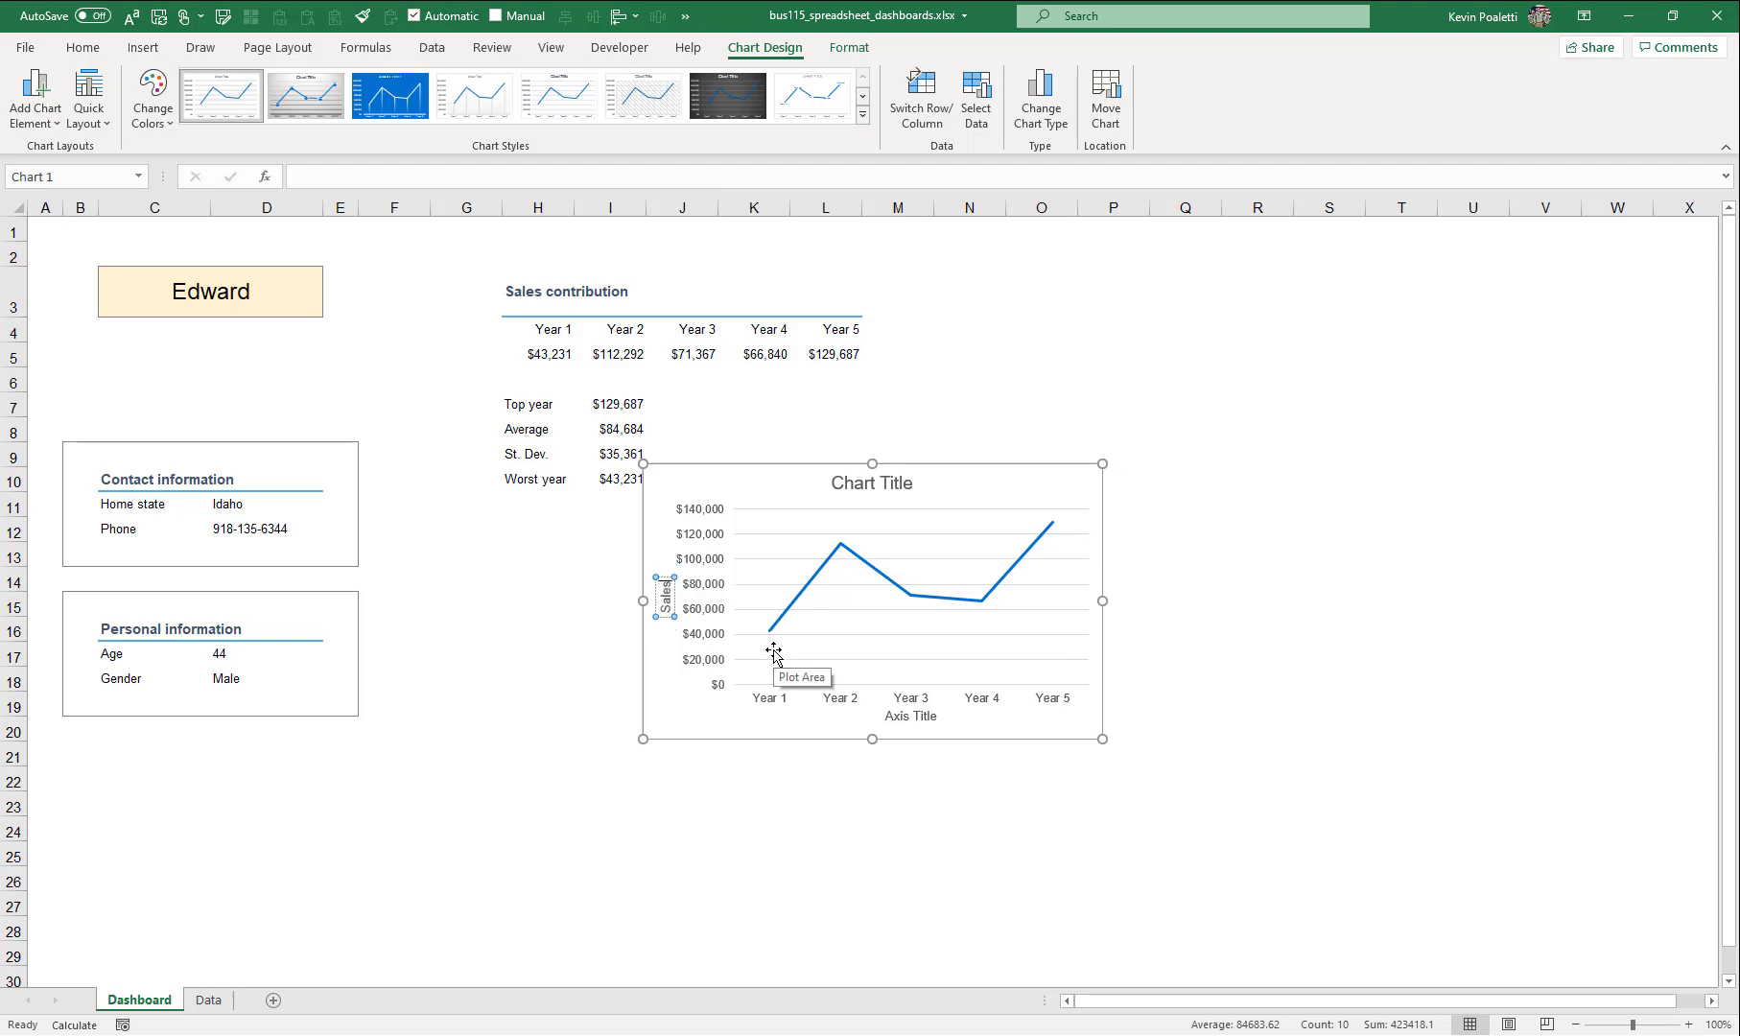
# - Delete the placeholder horizontal axis title beneath the year labels of the chart
pyautogui.click(907, 716)
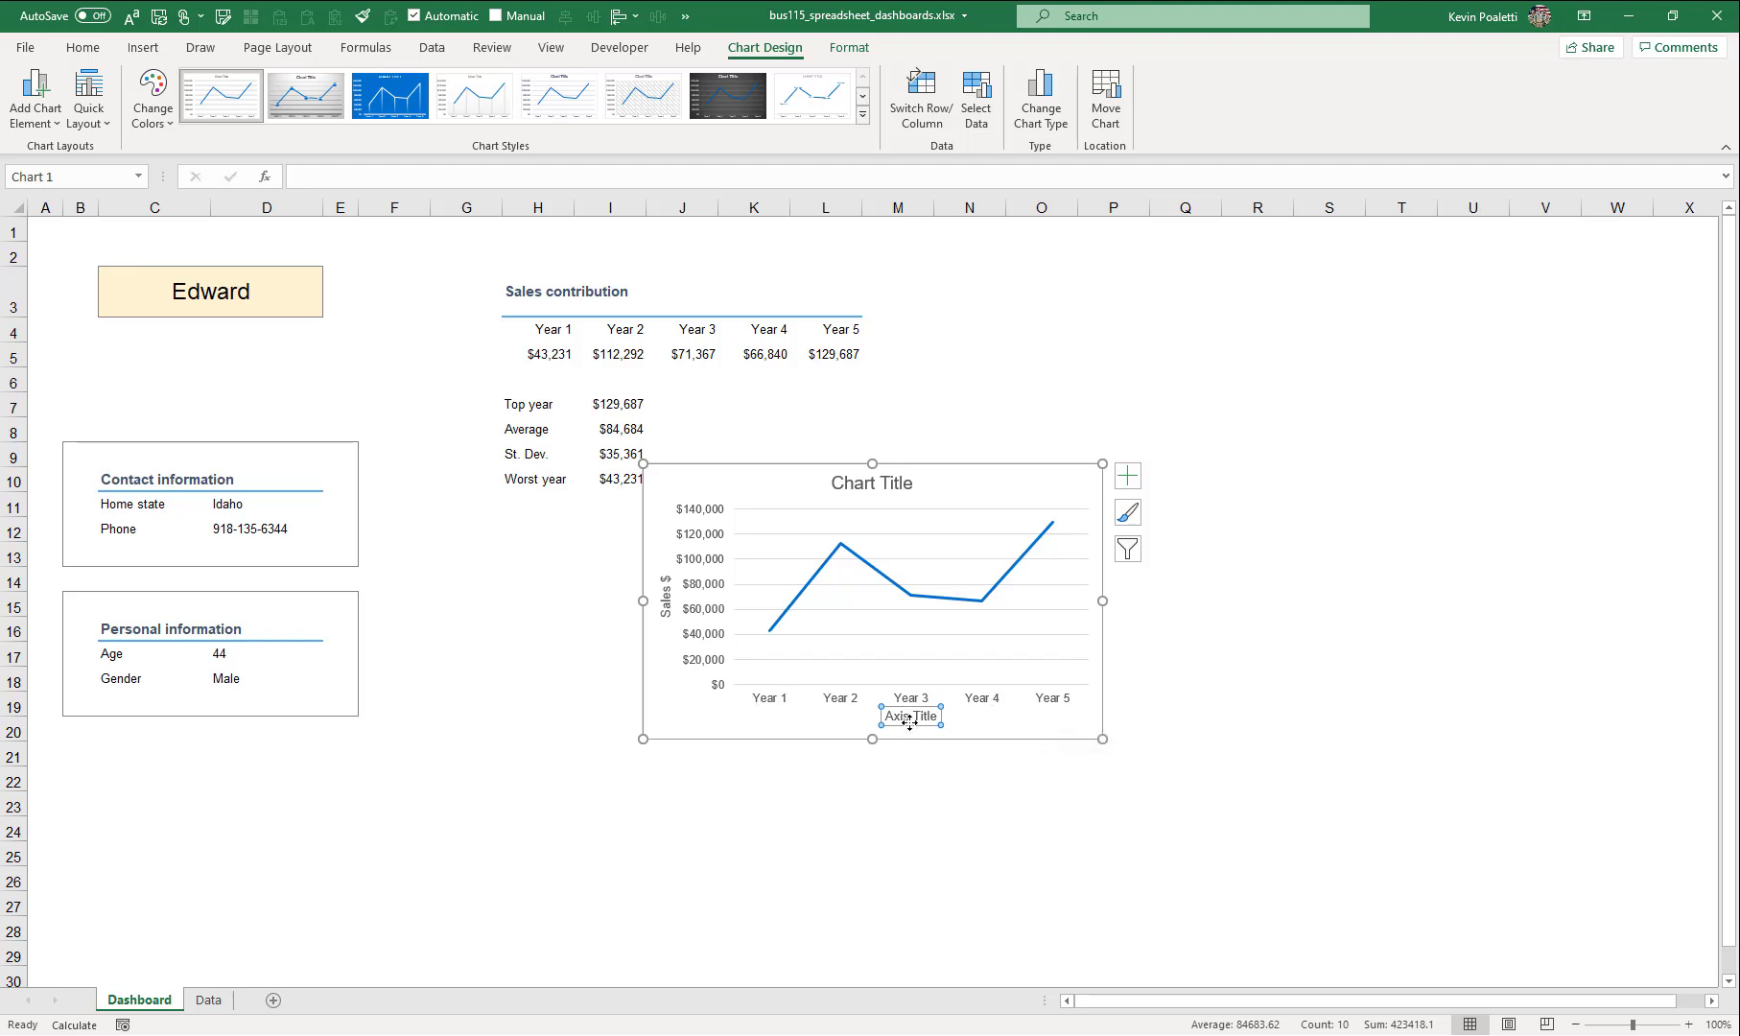
pyautogui.press('Delete')
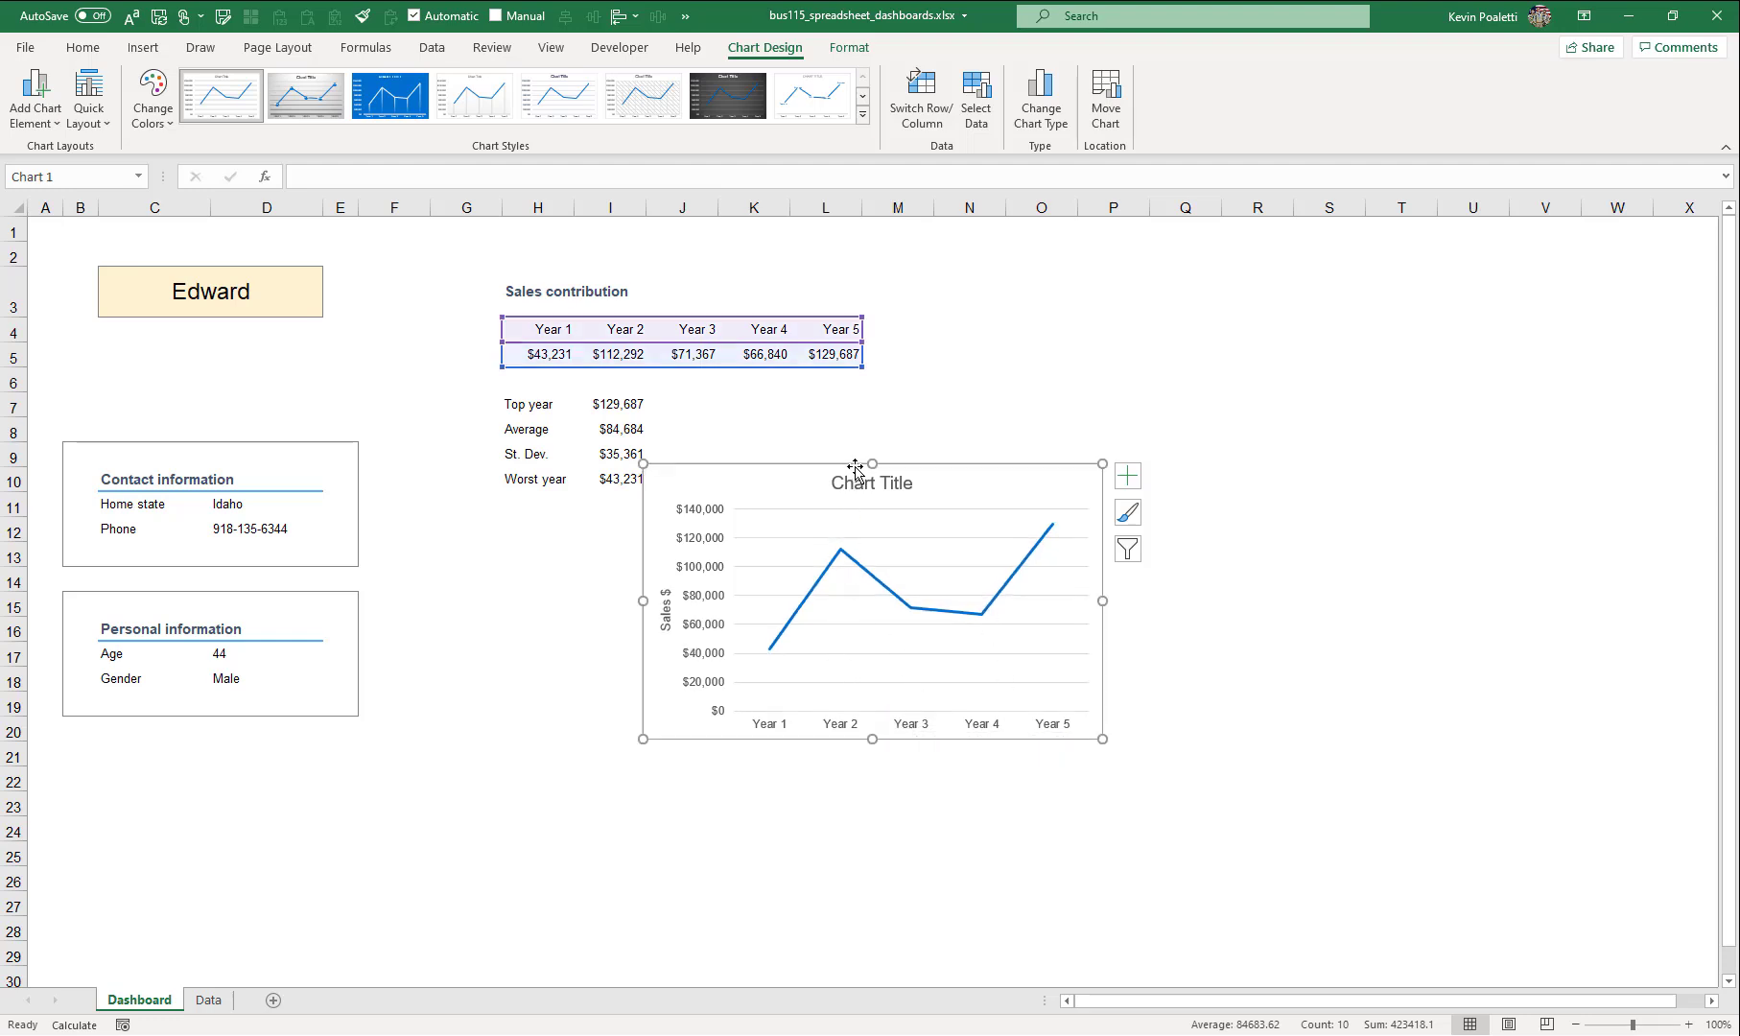
# - Set the width of the chart's sales data series line to 1.75 pt
pyautogui.click(852, 559)
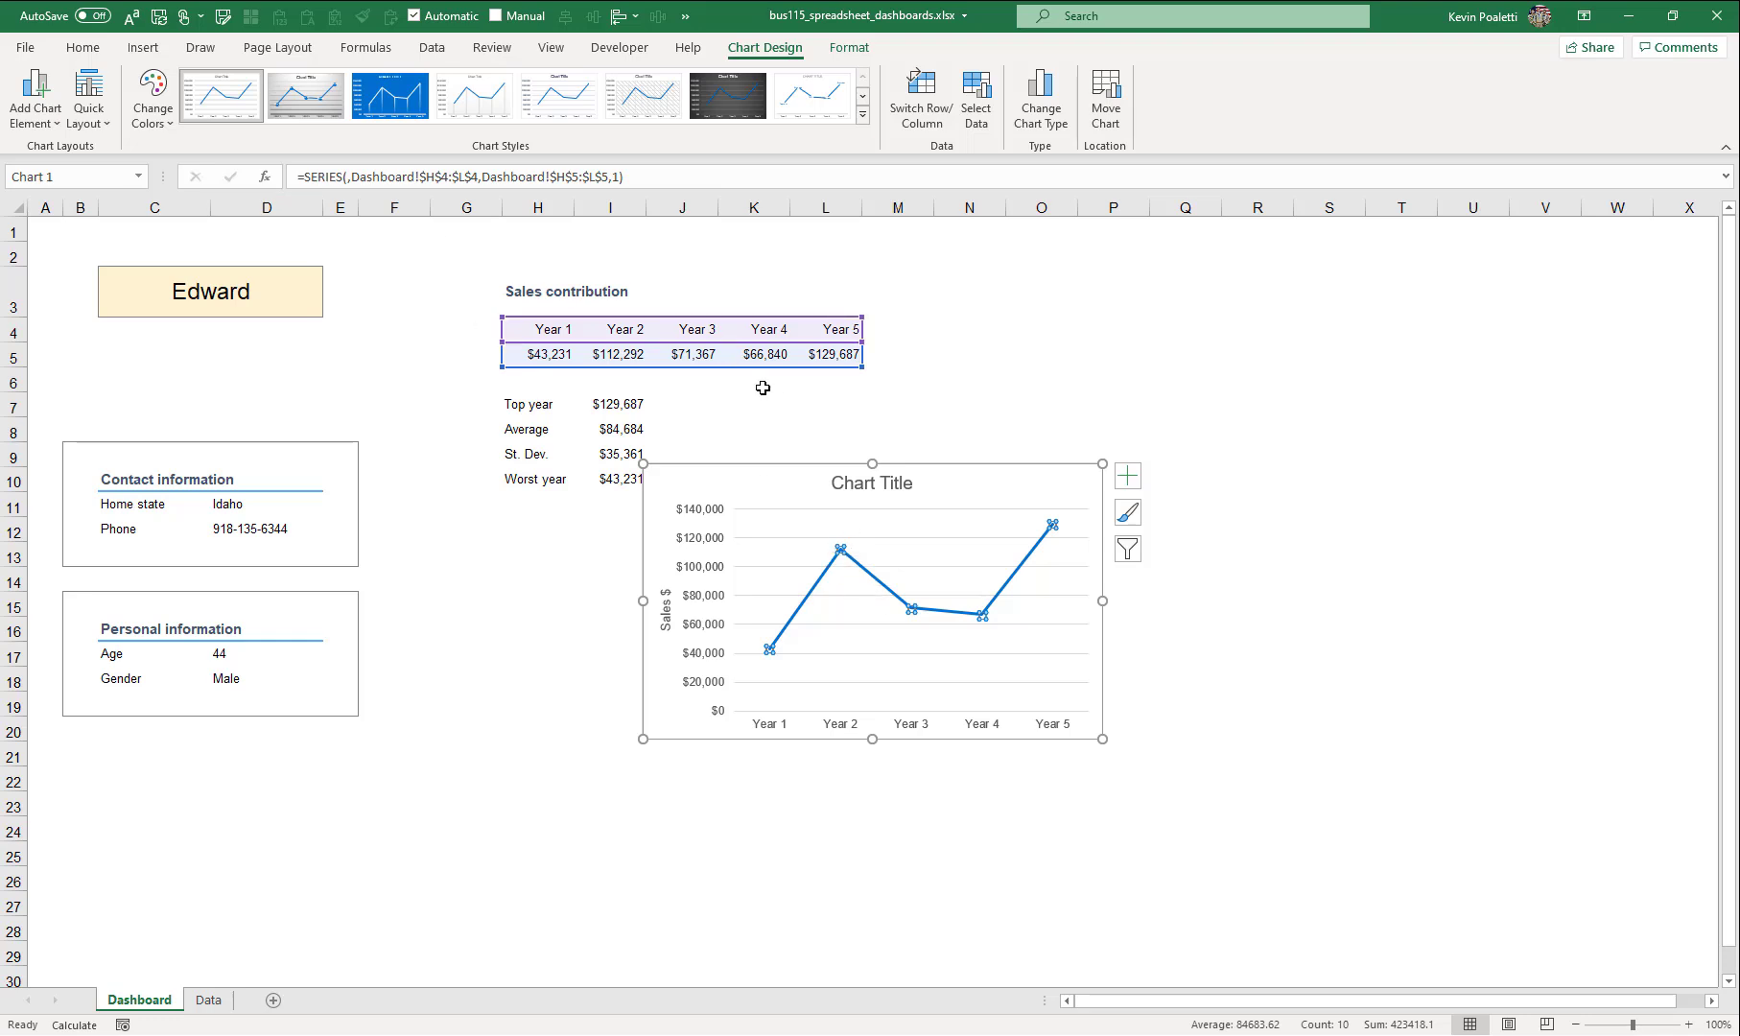
pyautogui.doubleClick(841, 549)
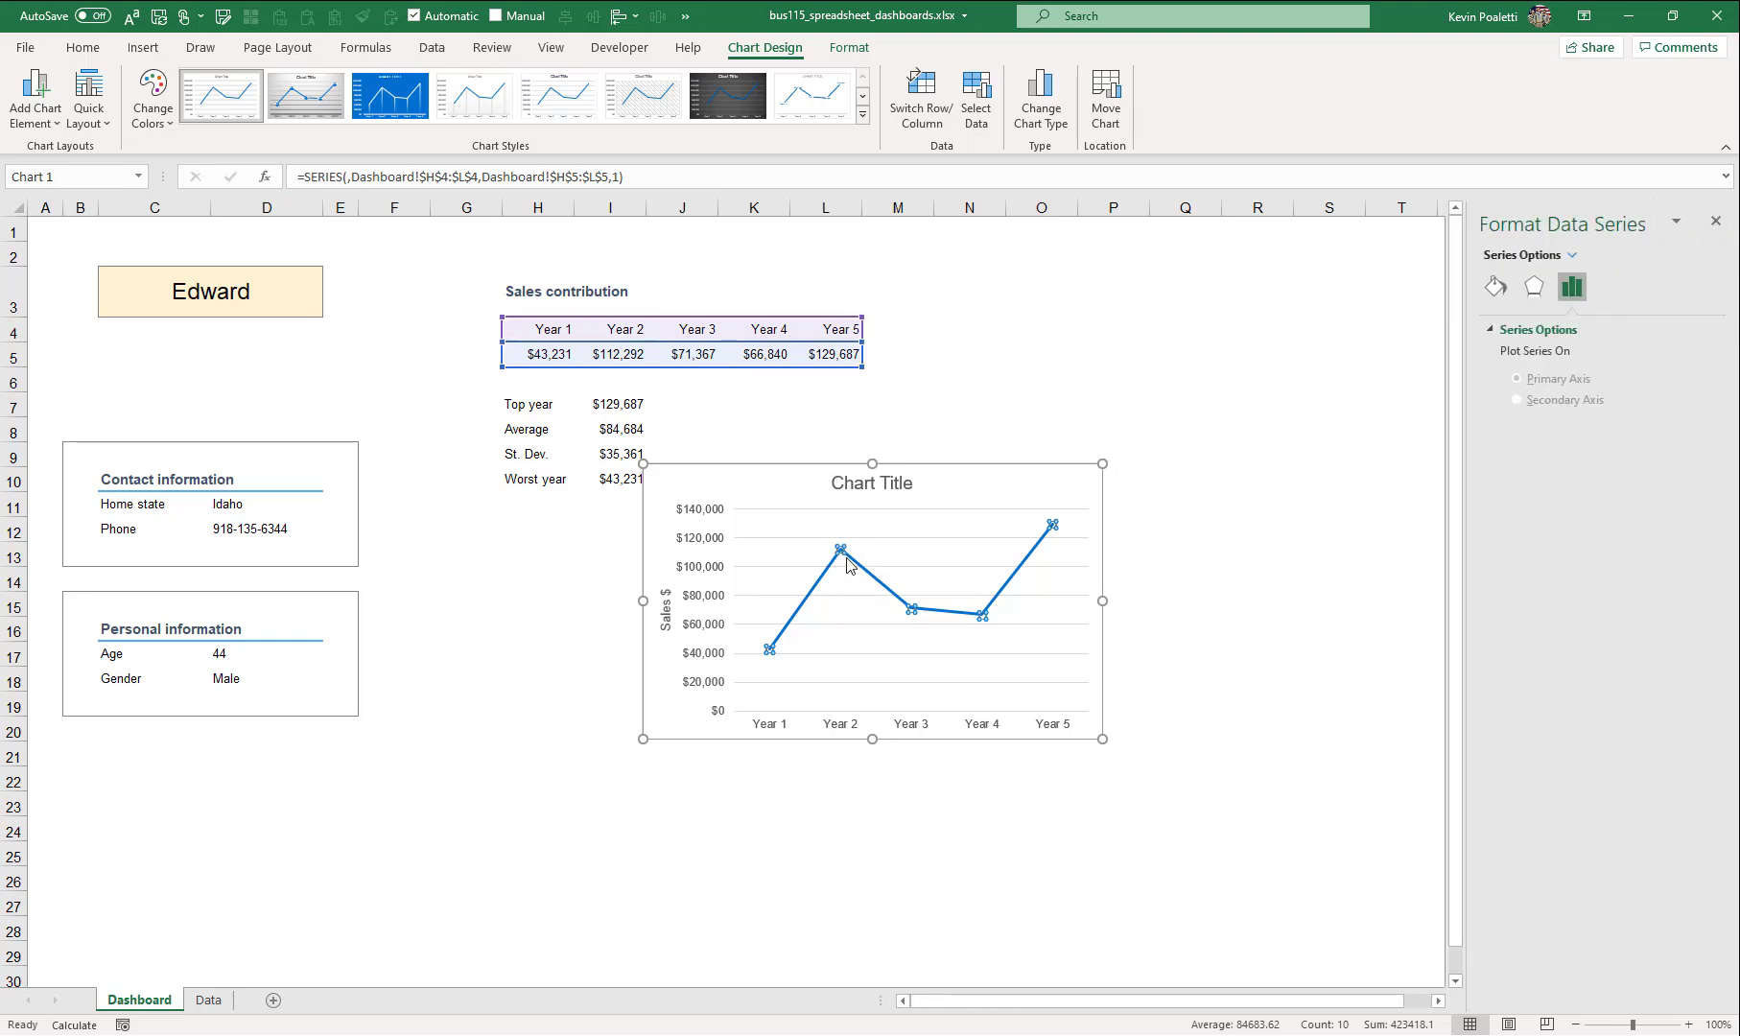
pyautogui.click(1509, 290)
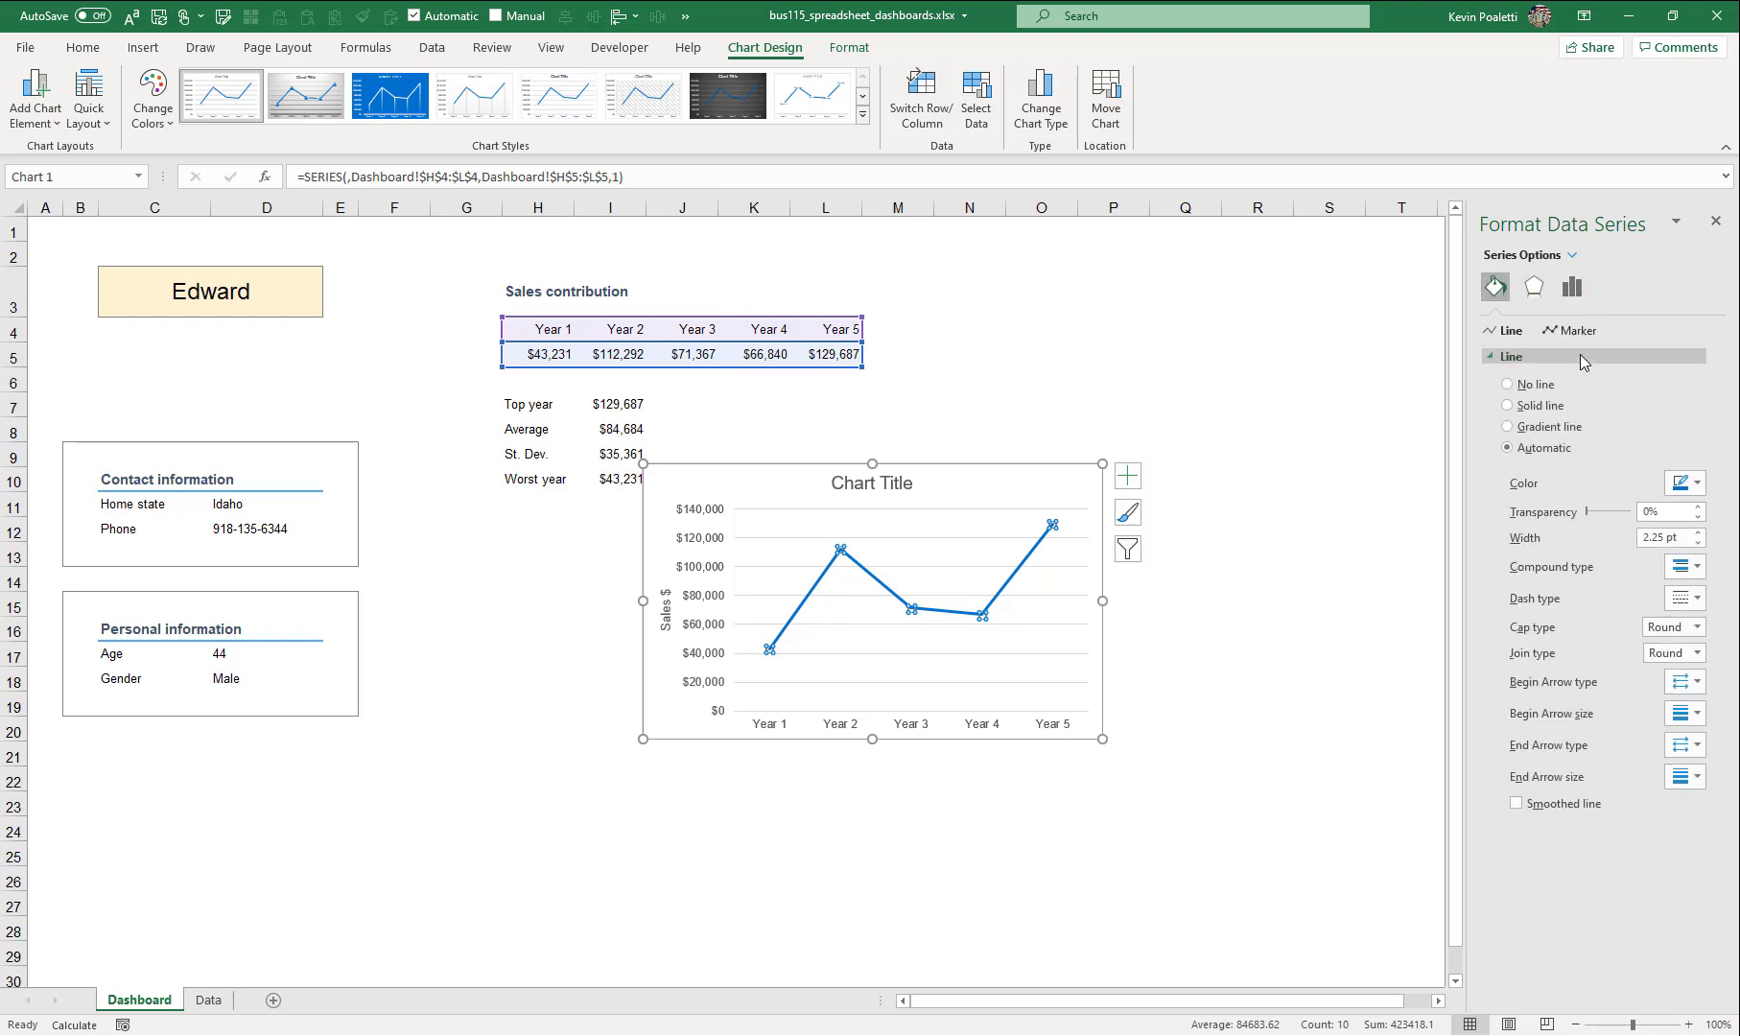
pyautogui.click(1696, 543)
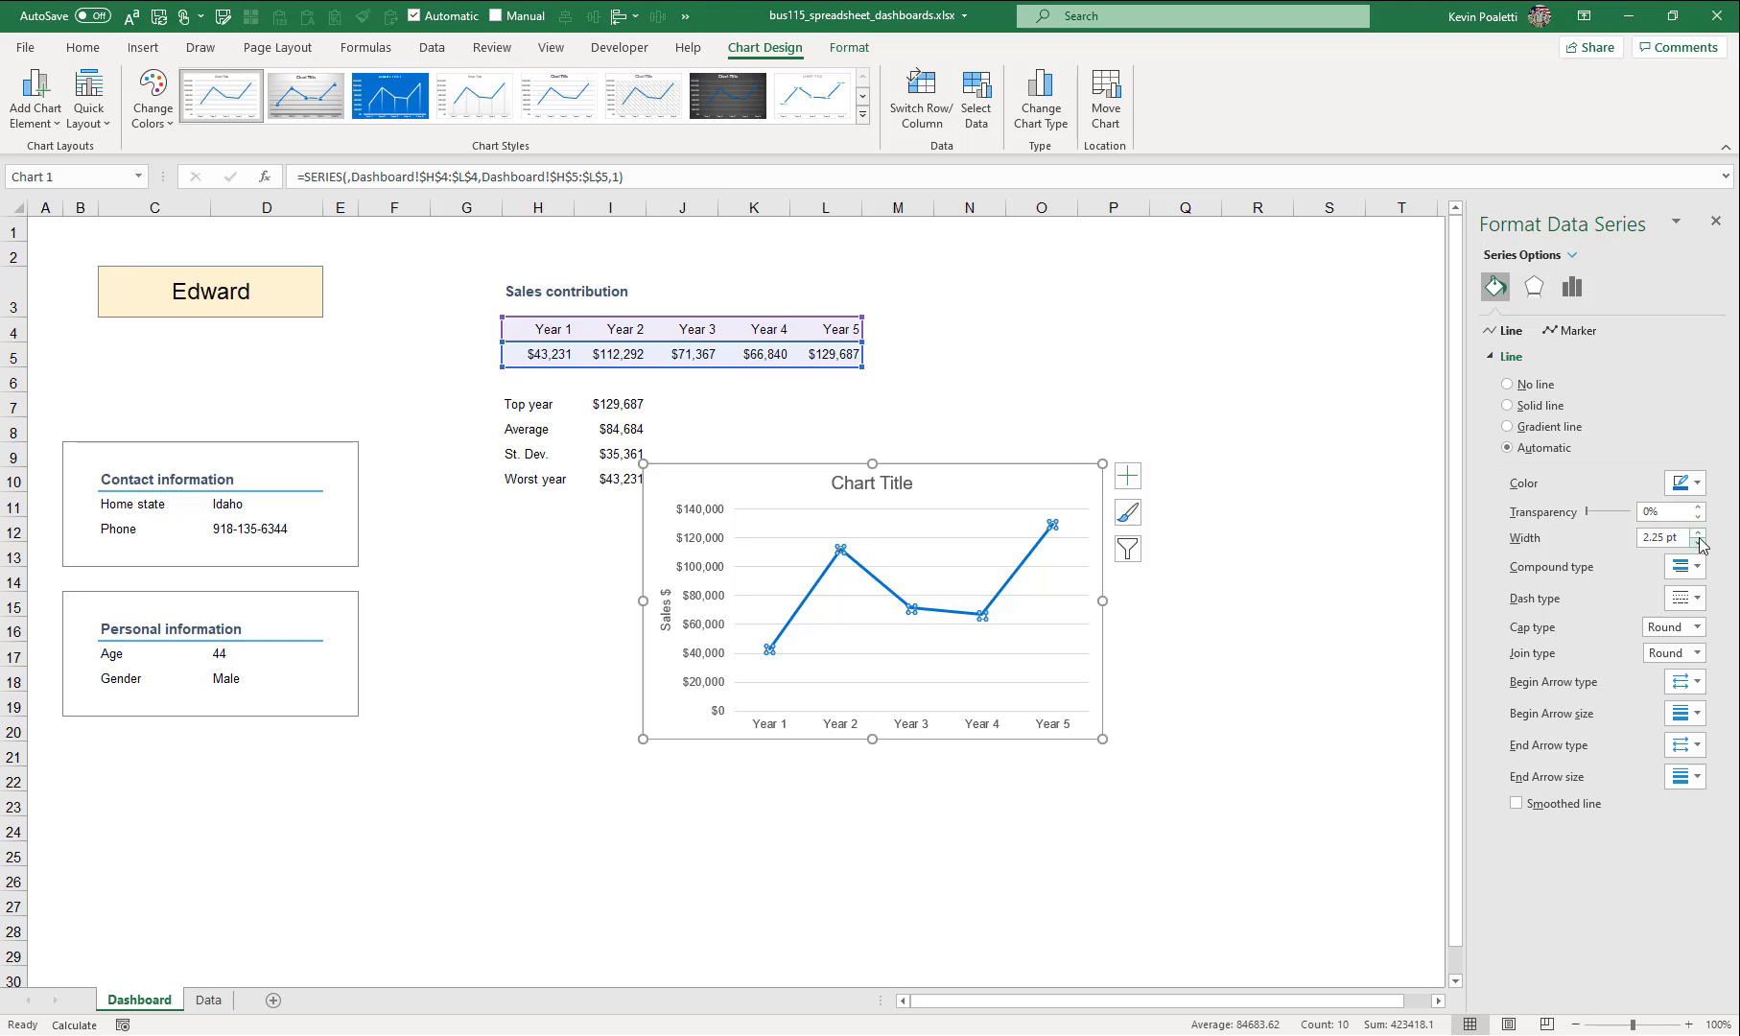
pyautogui.click(1698, 543)
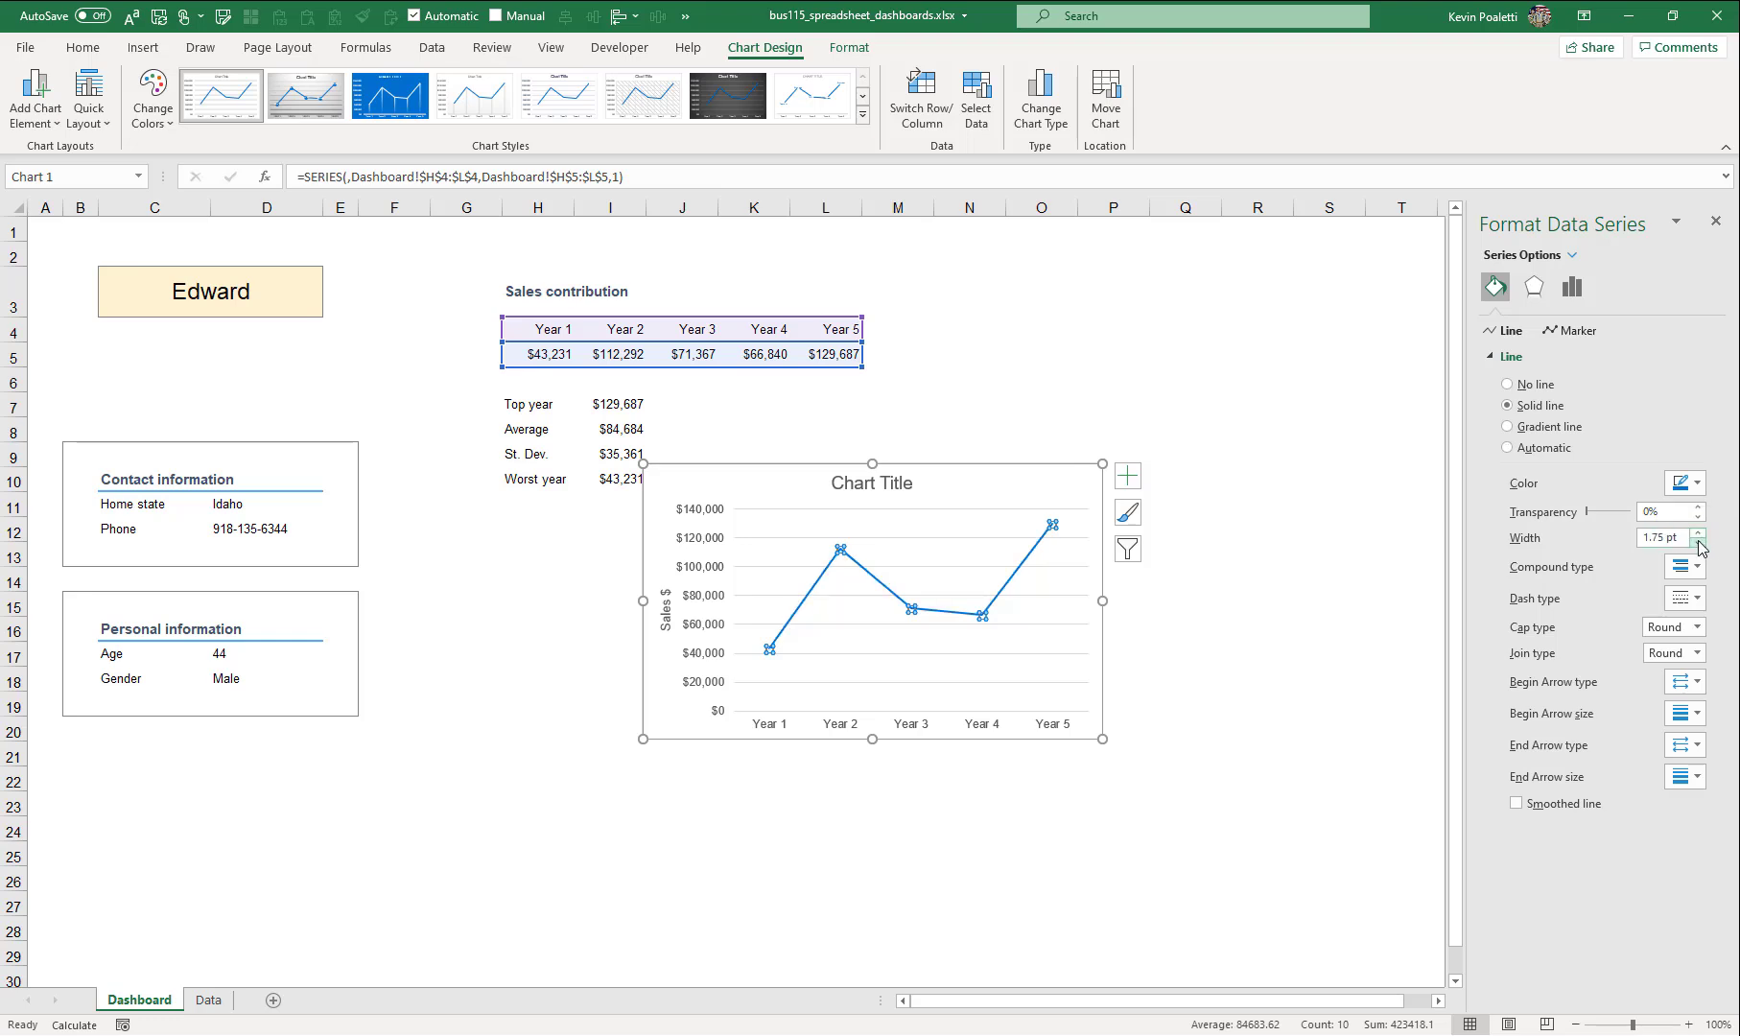
# - Give the sales series built-in round markers with a size of 7
pyautogui.click(1573, 330)
pyautogui.click(1541, 357)
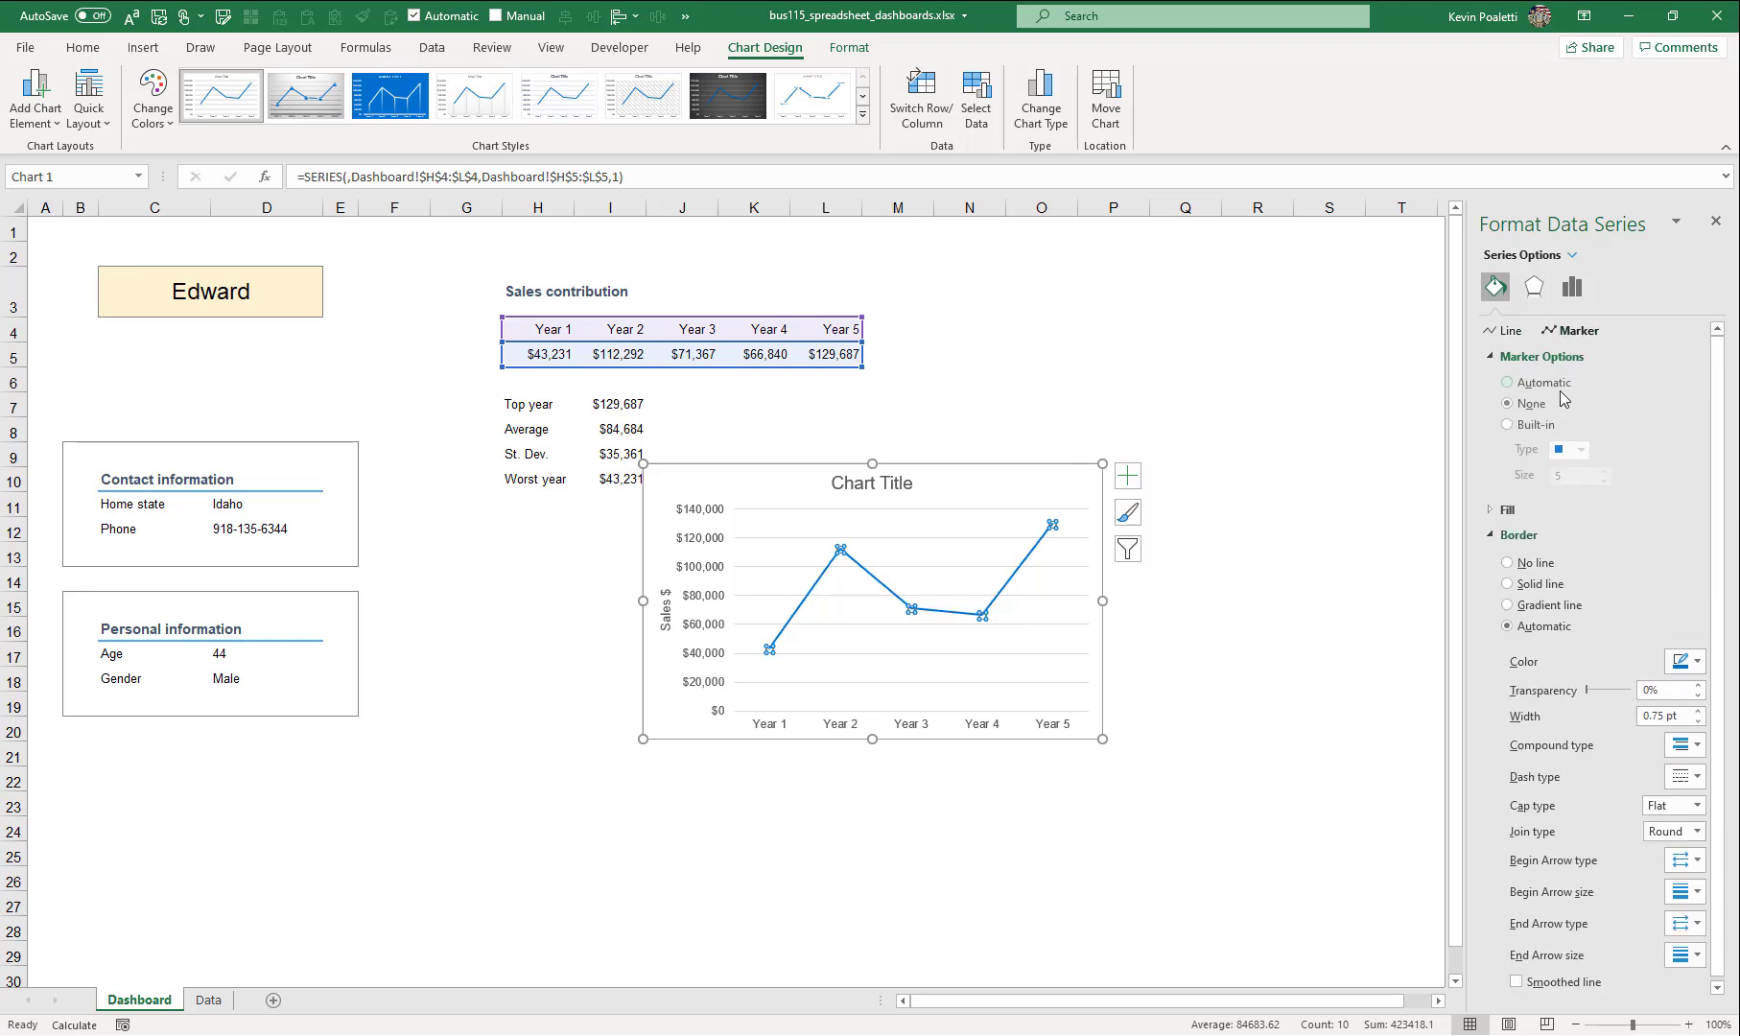
pyautogui.click(1538, 426)
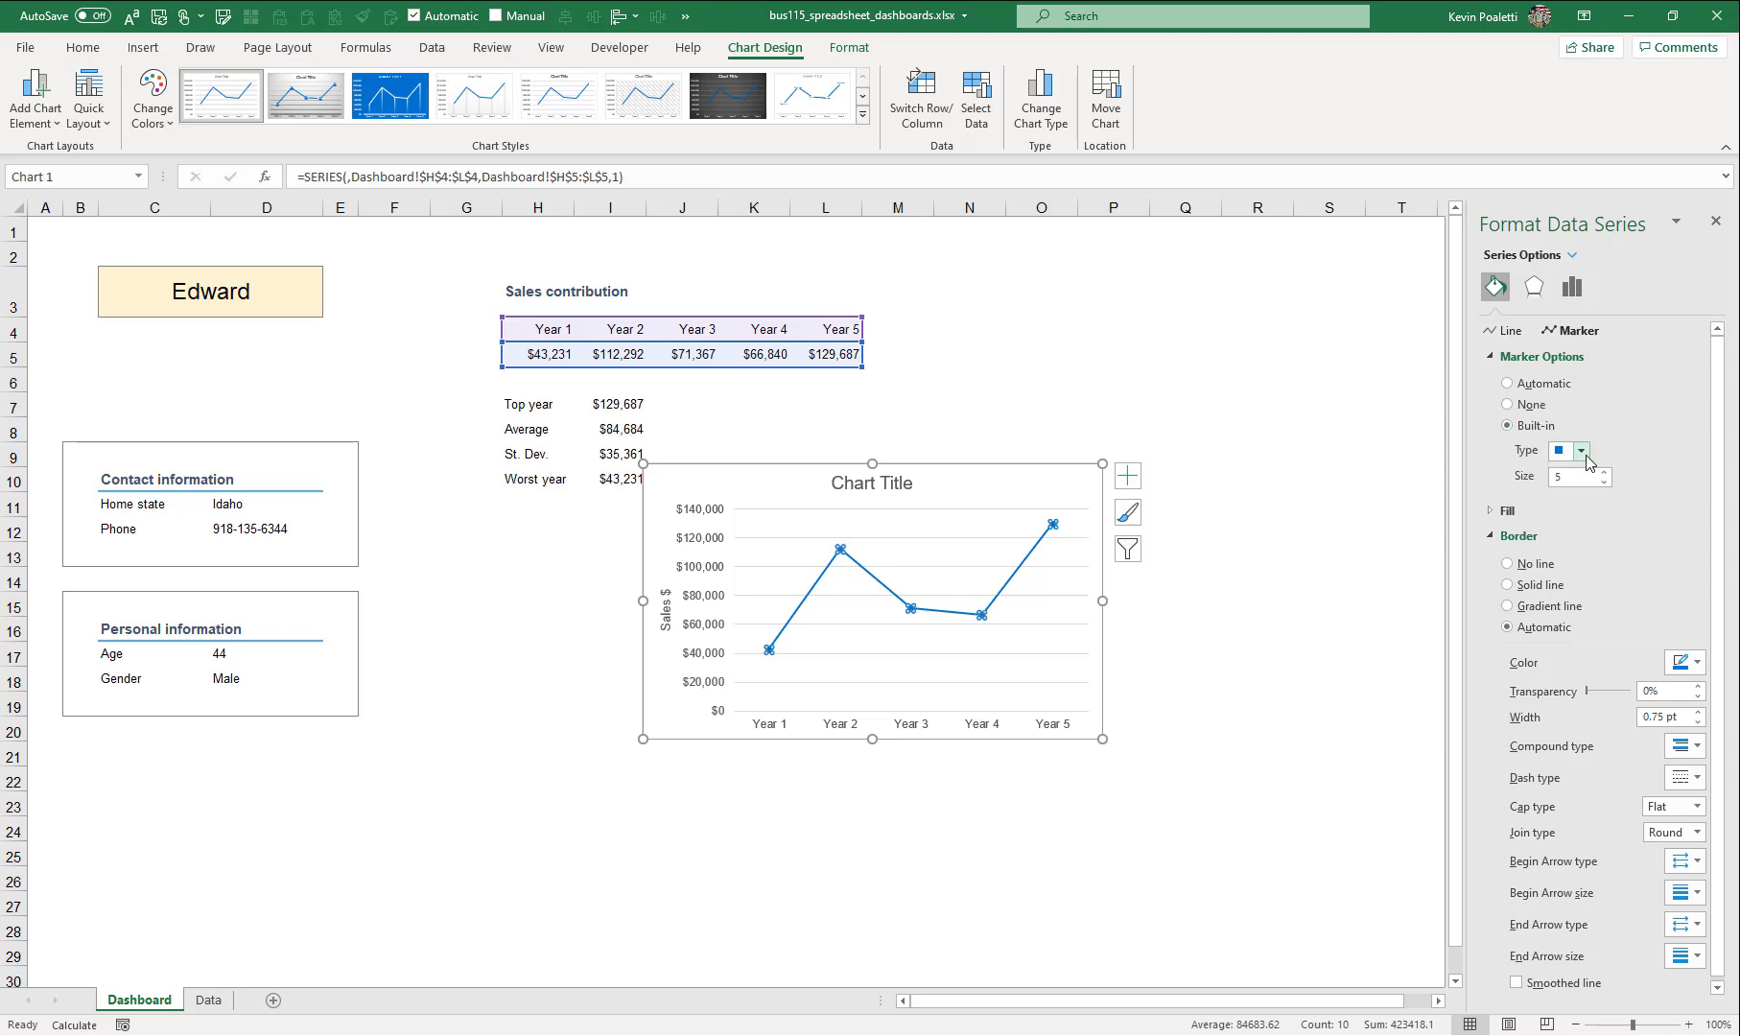
pyautogui.click(1581, 450)
pyautogui.click(1561, 620)
pyautogui.click(1604, 472)
pyautogui.click(1604, 472)
# - Fill the sales series markers with solid white
pyautogui.click(1524, 512)
pyautogui.click(1535, 562)
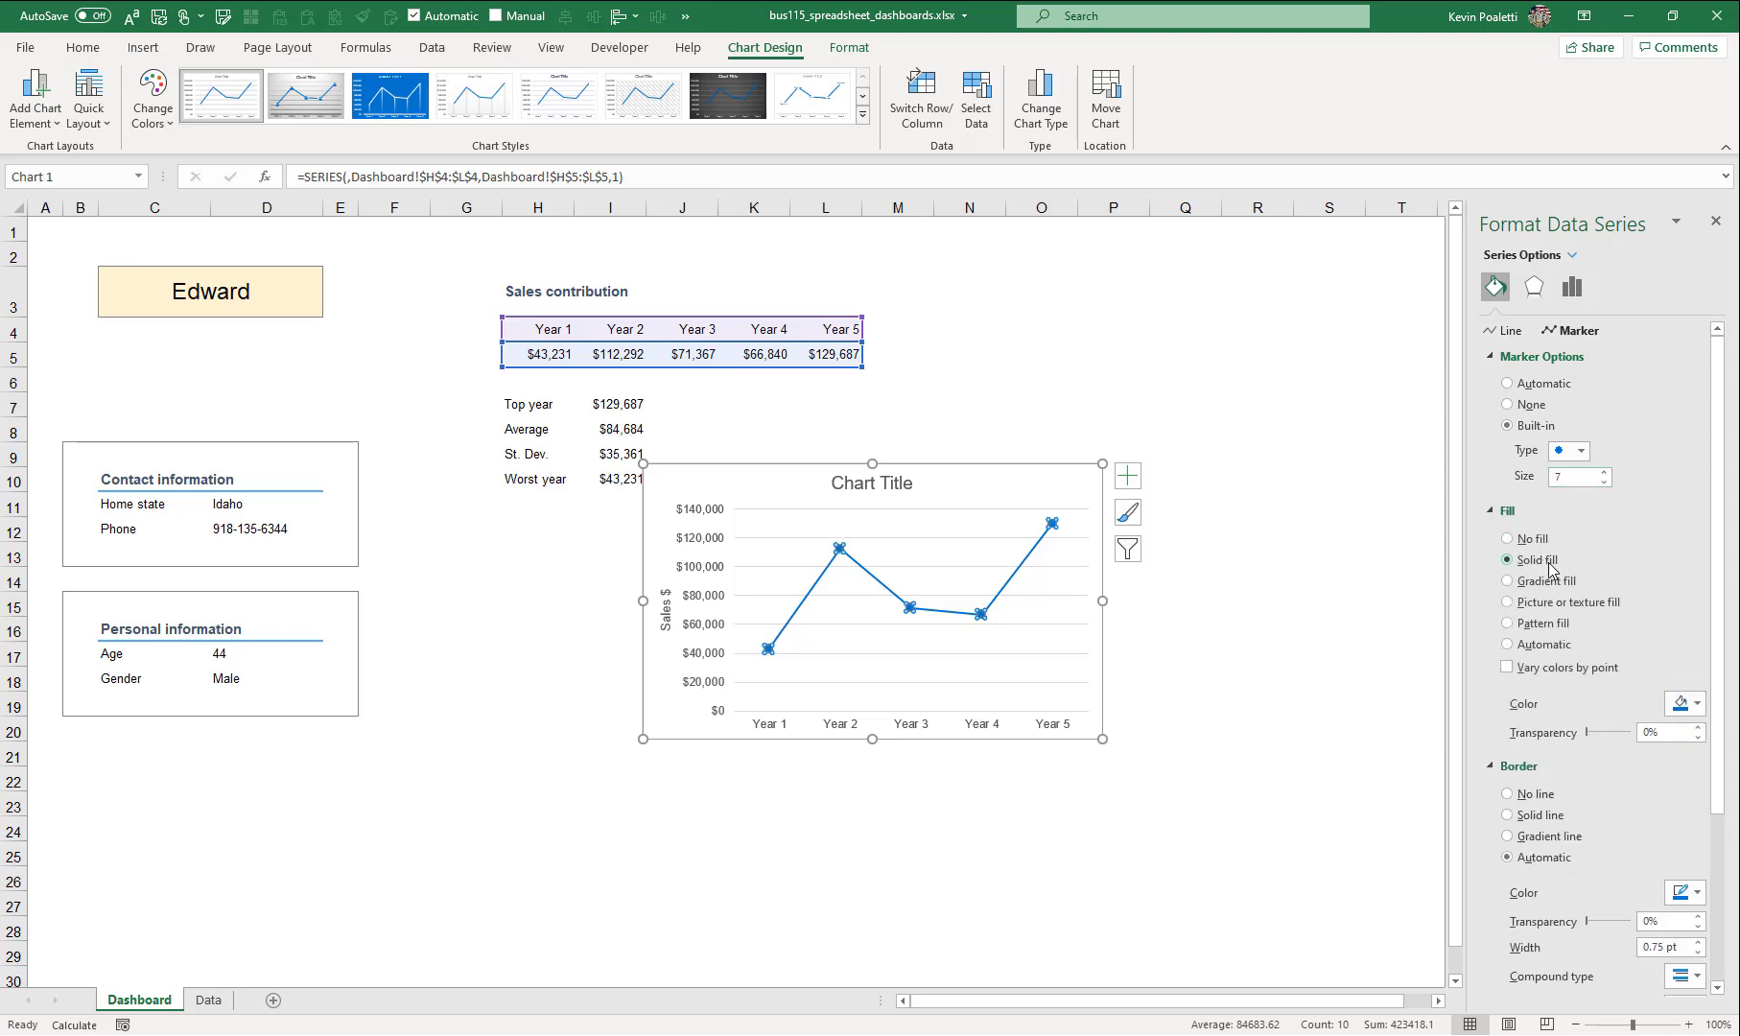
pyautogui.click(1690, 704)
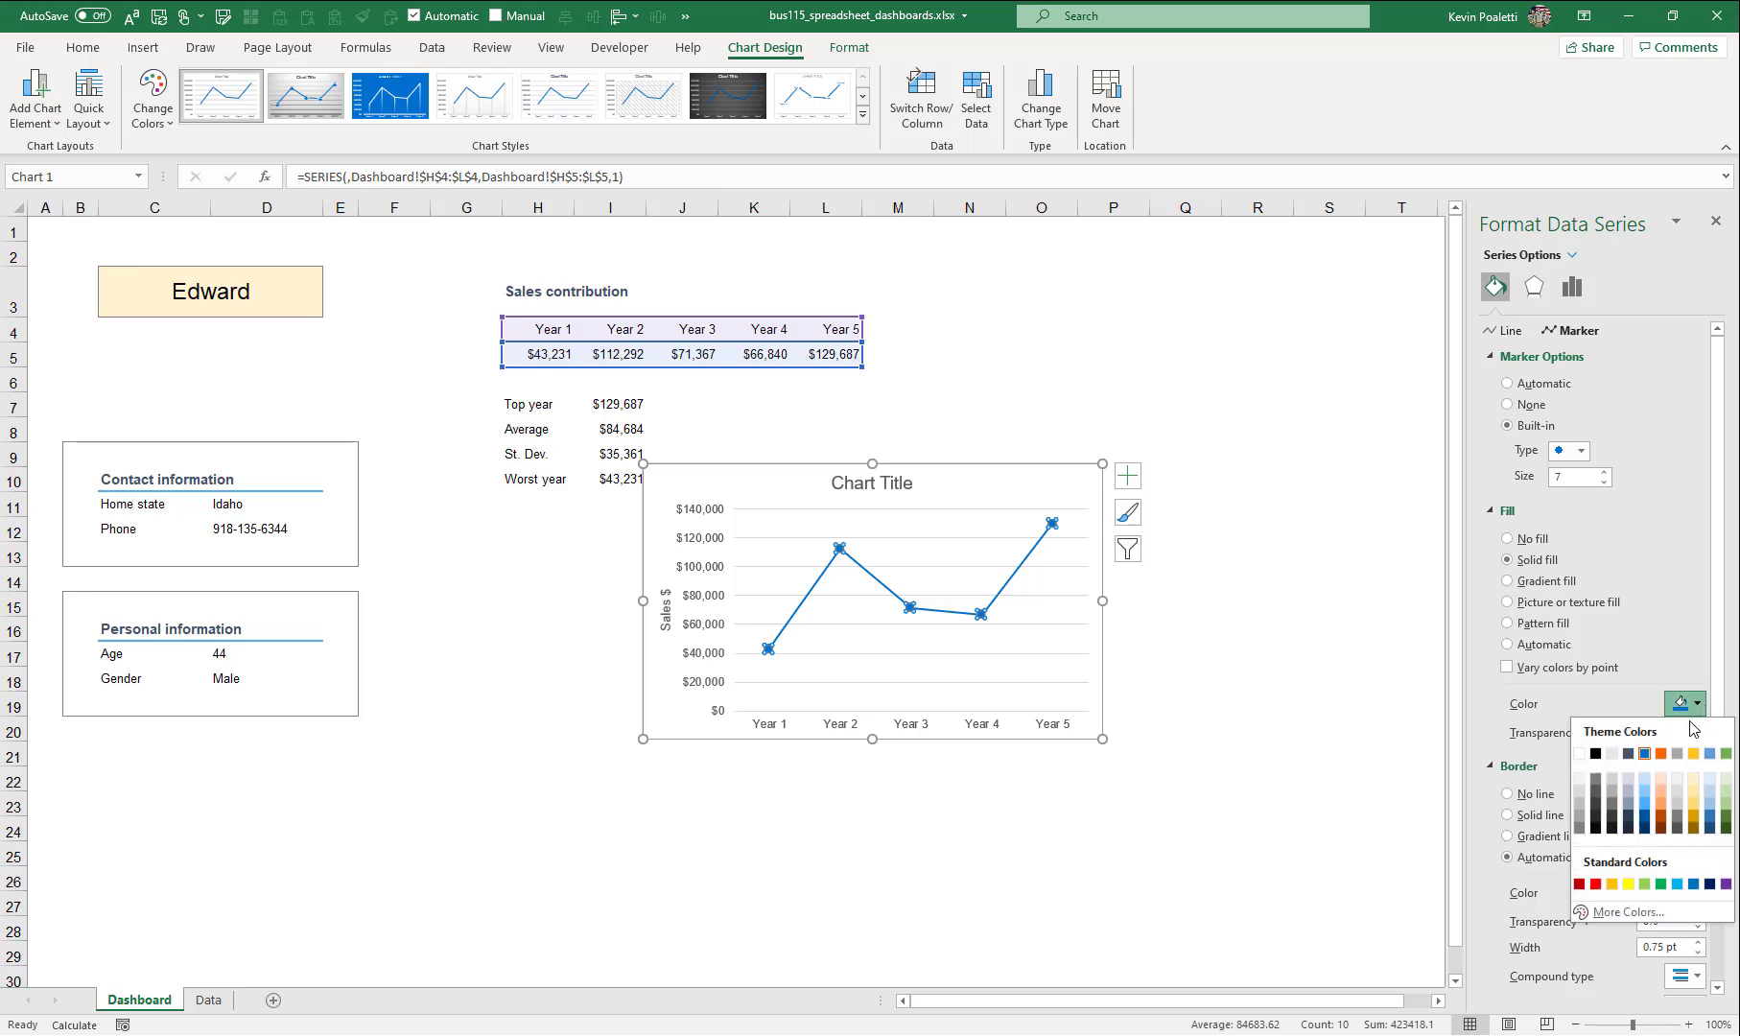
pyautogui.click(1587, 757)
# - Change the marker border of the sales series to a solid line and make it thicker
pyautogui.scroll(-2, 1574, 757)
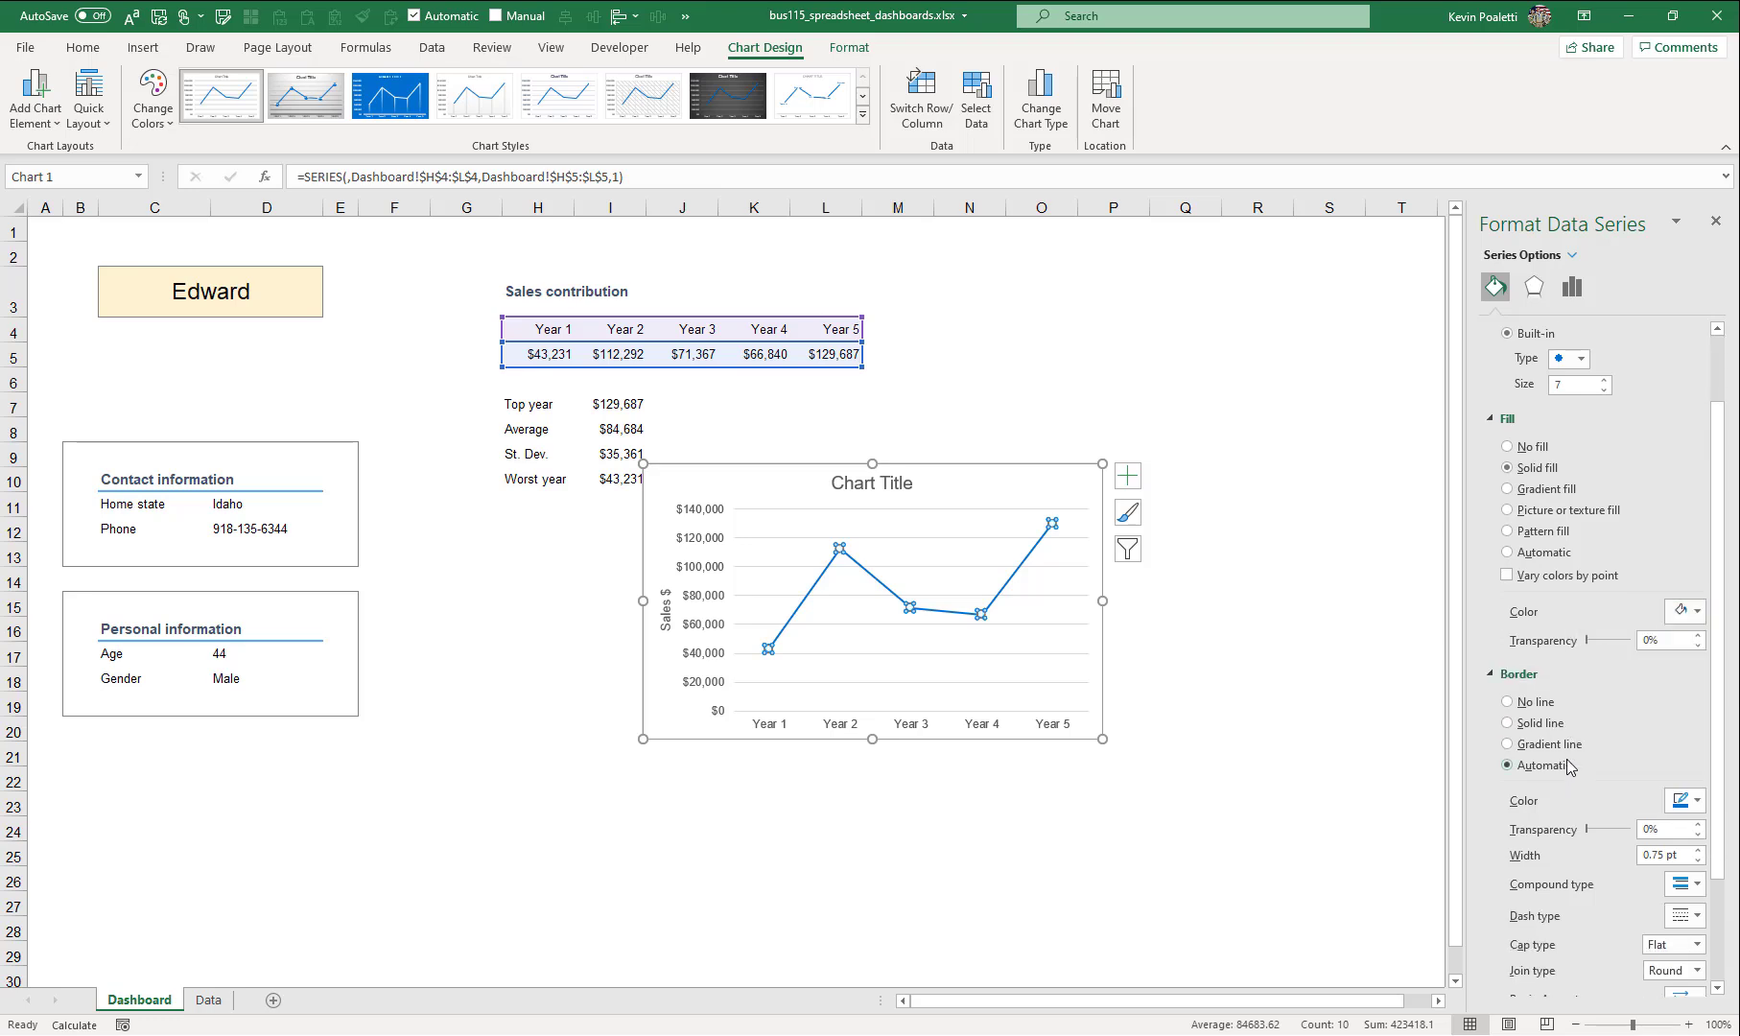
pyautogui.click(1553, 727)
pyautogui.scroll(-3, 1706, 711)
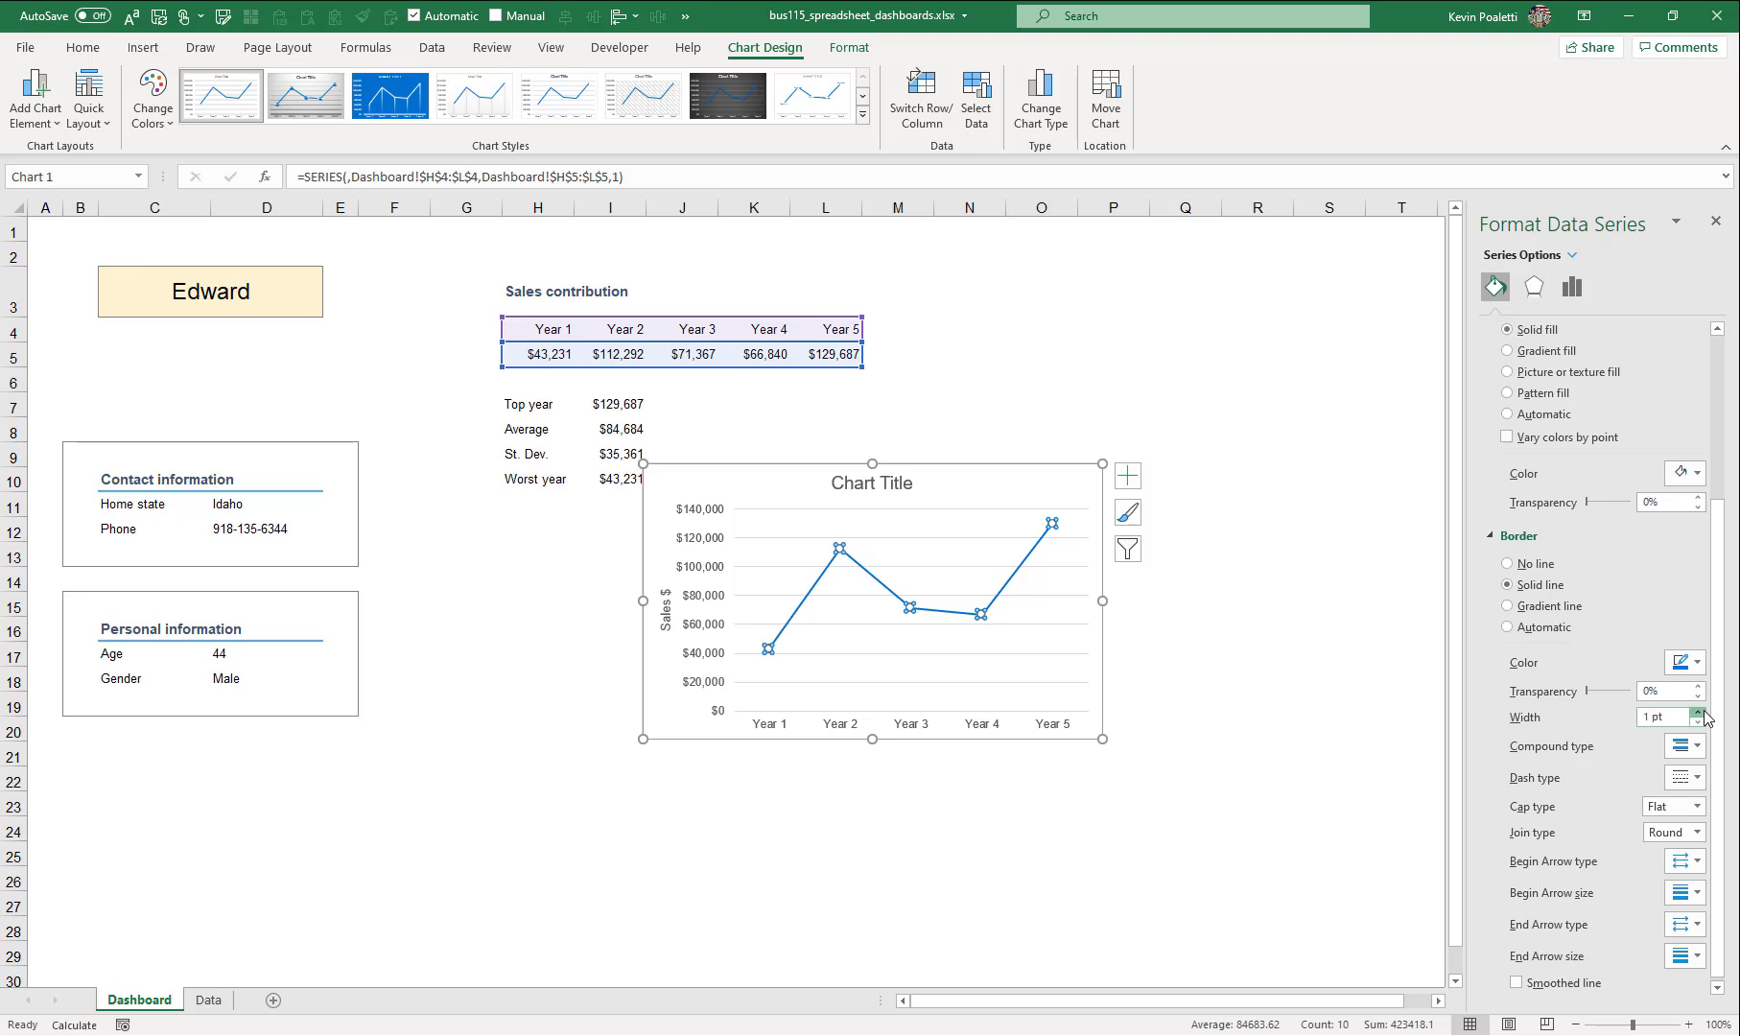
pyautogui.click(1697, 711)
pyautogui.click(893, 485)
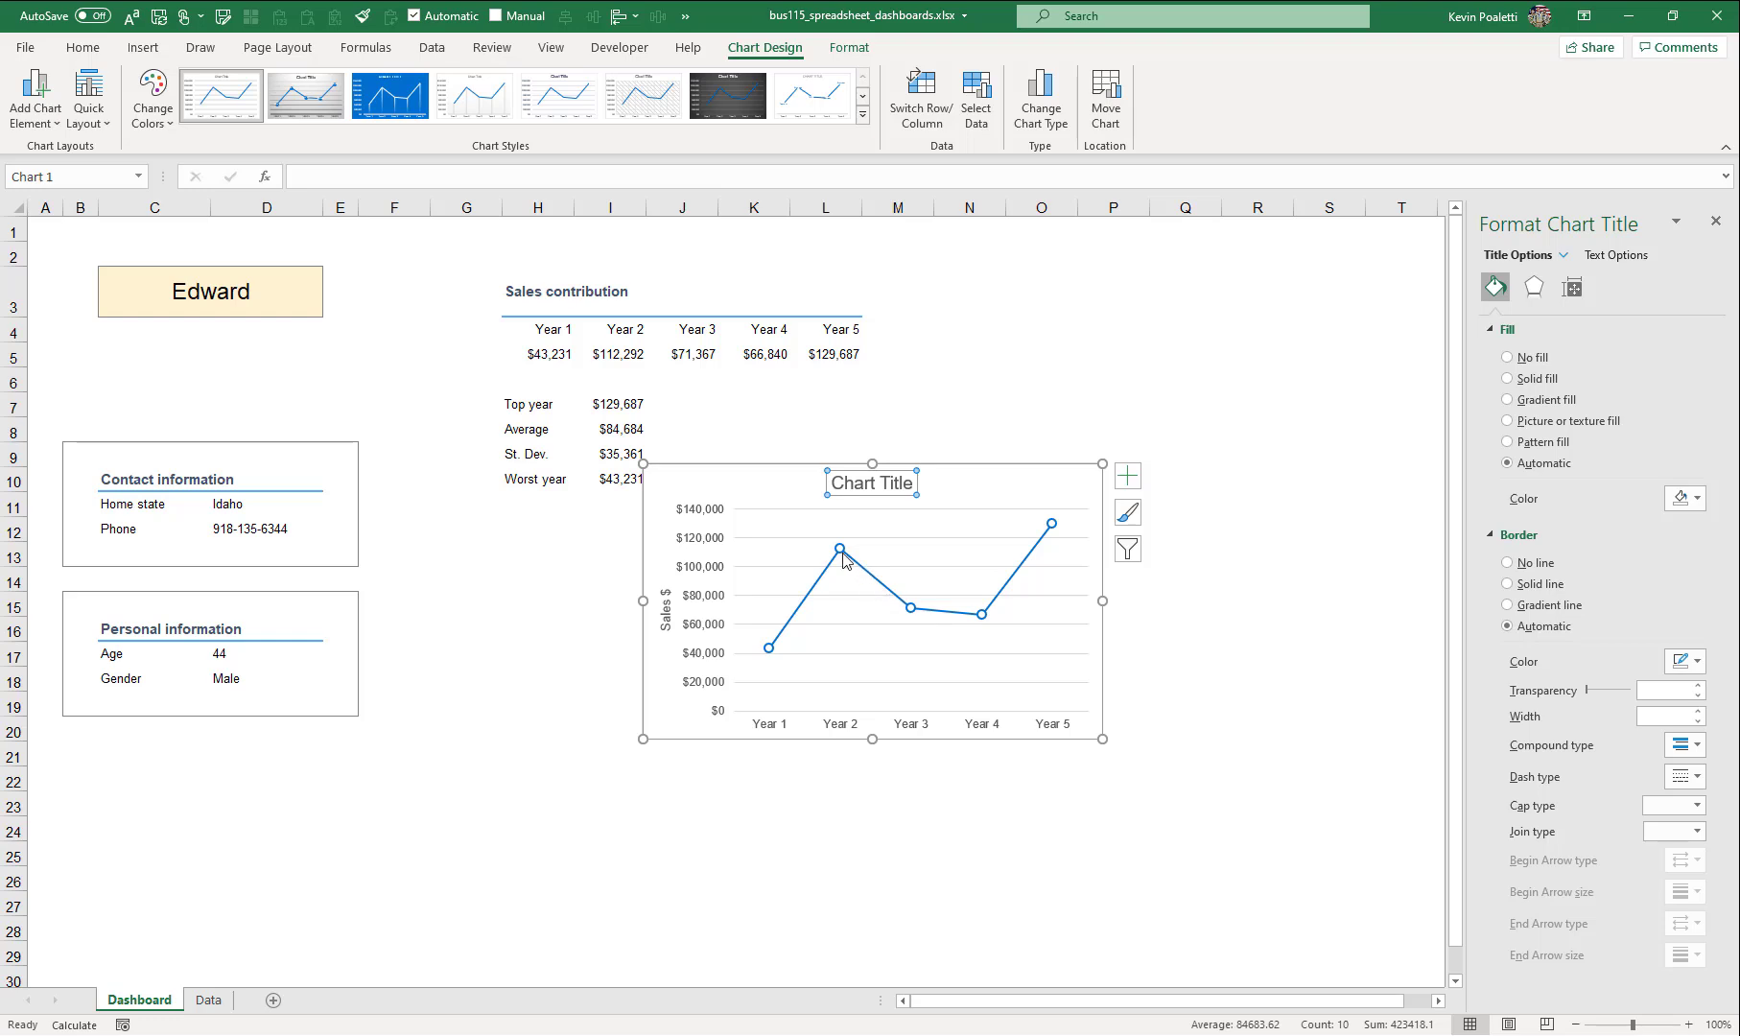
pyautogui.moveTo(764, 654)
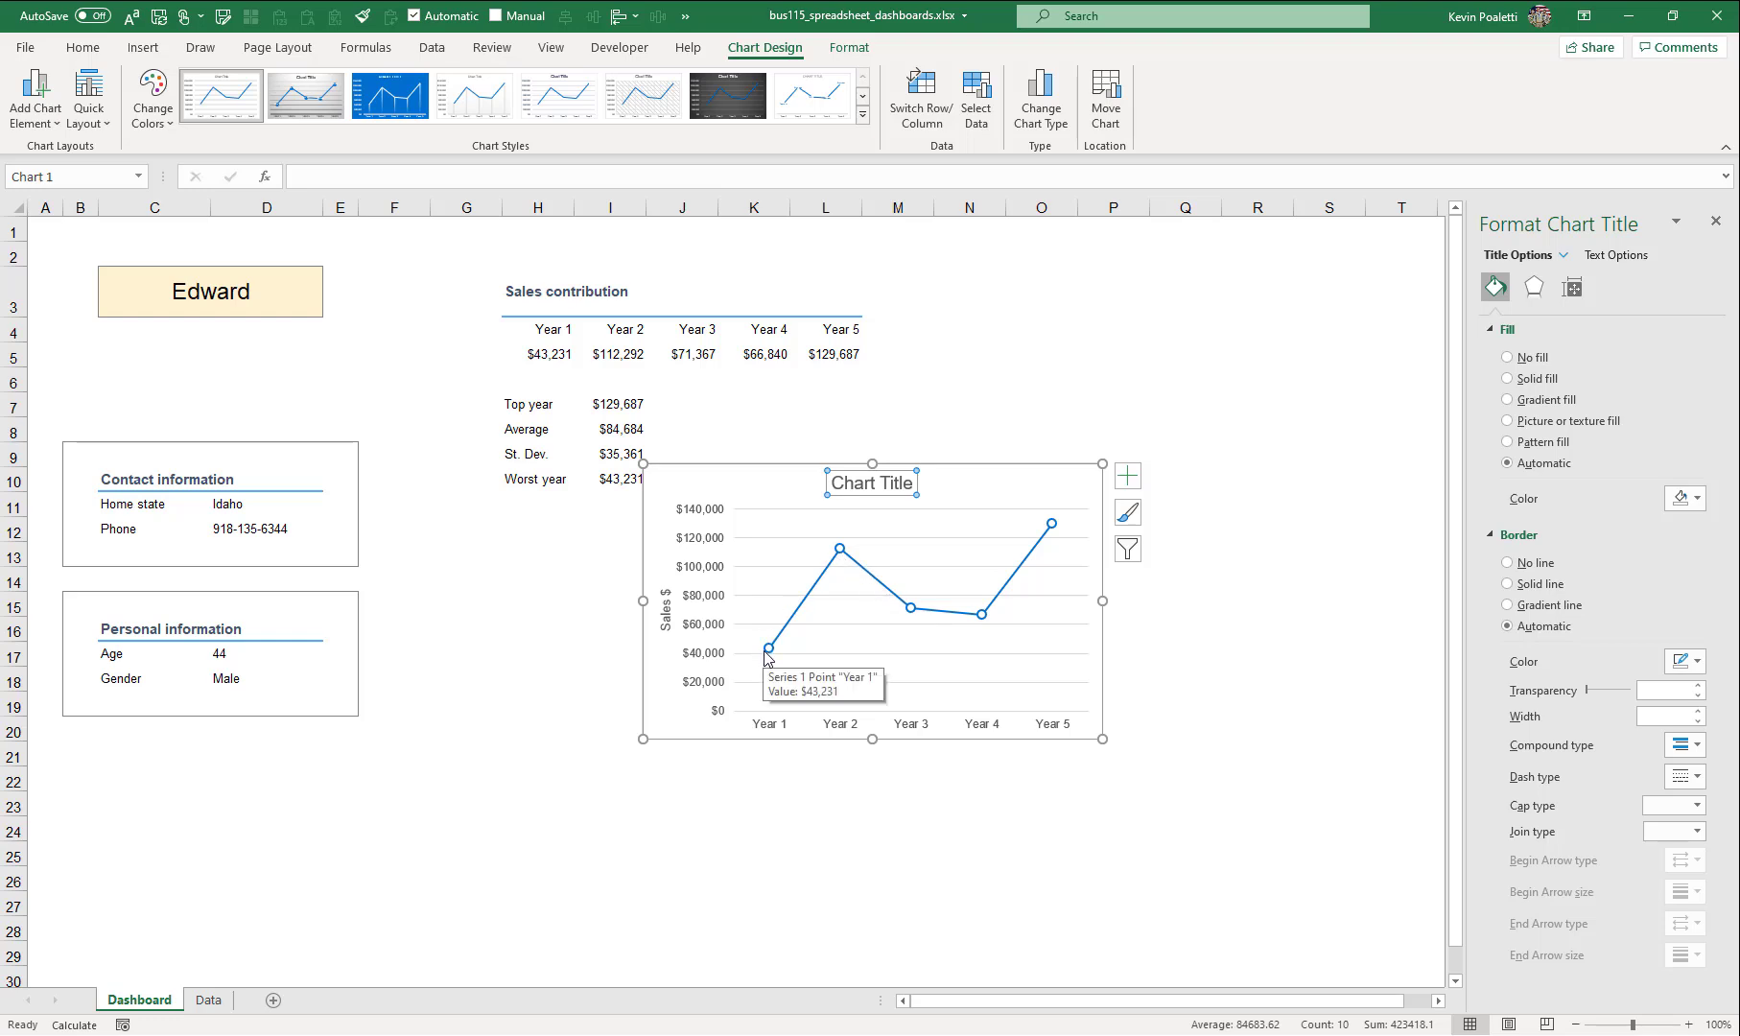
pyautogui.moveTo(824, 572)
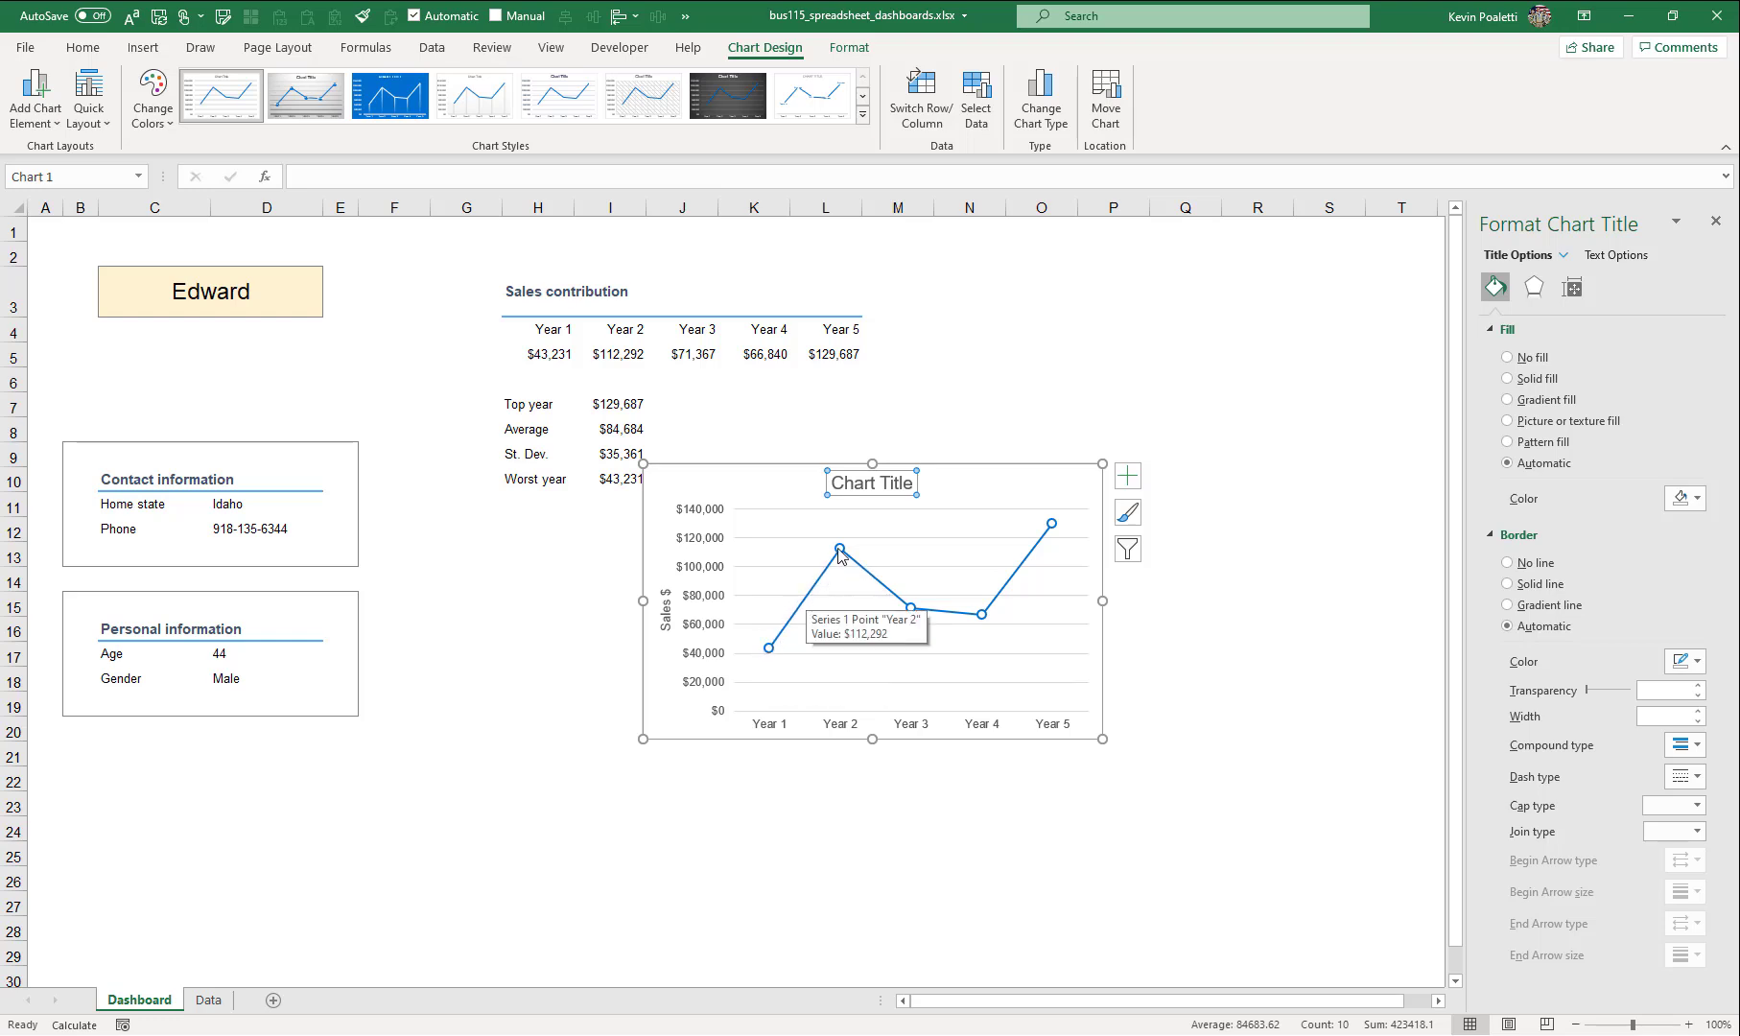
pyautogui.click(955, 471)
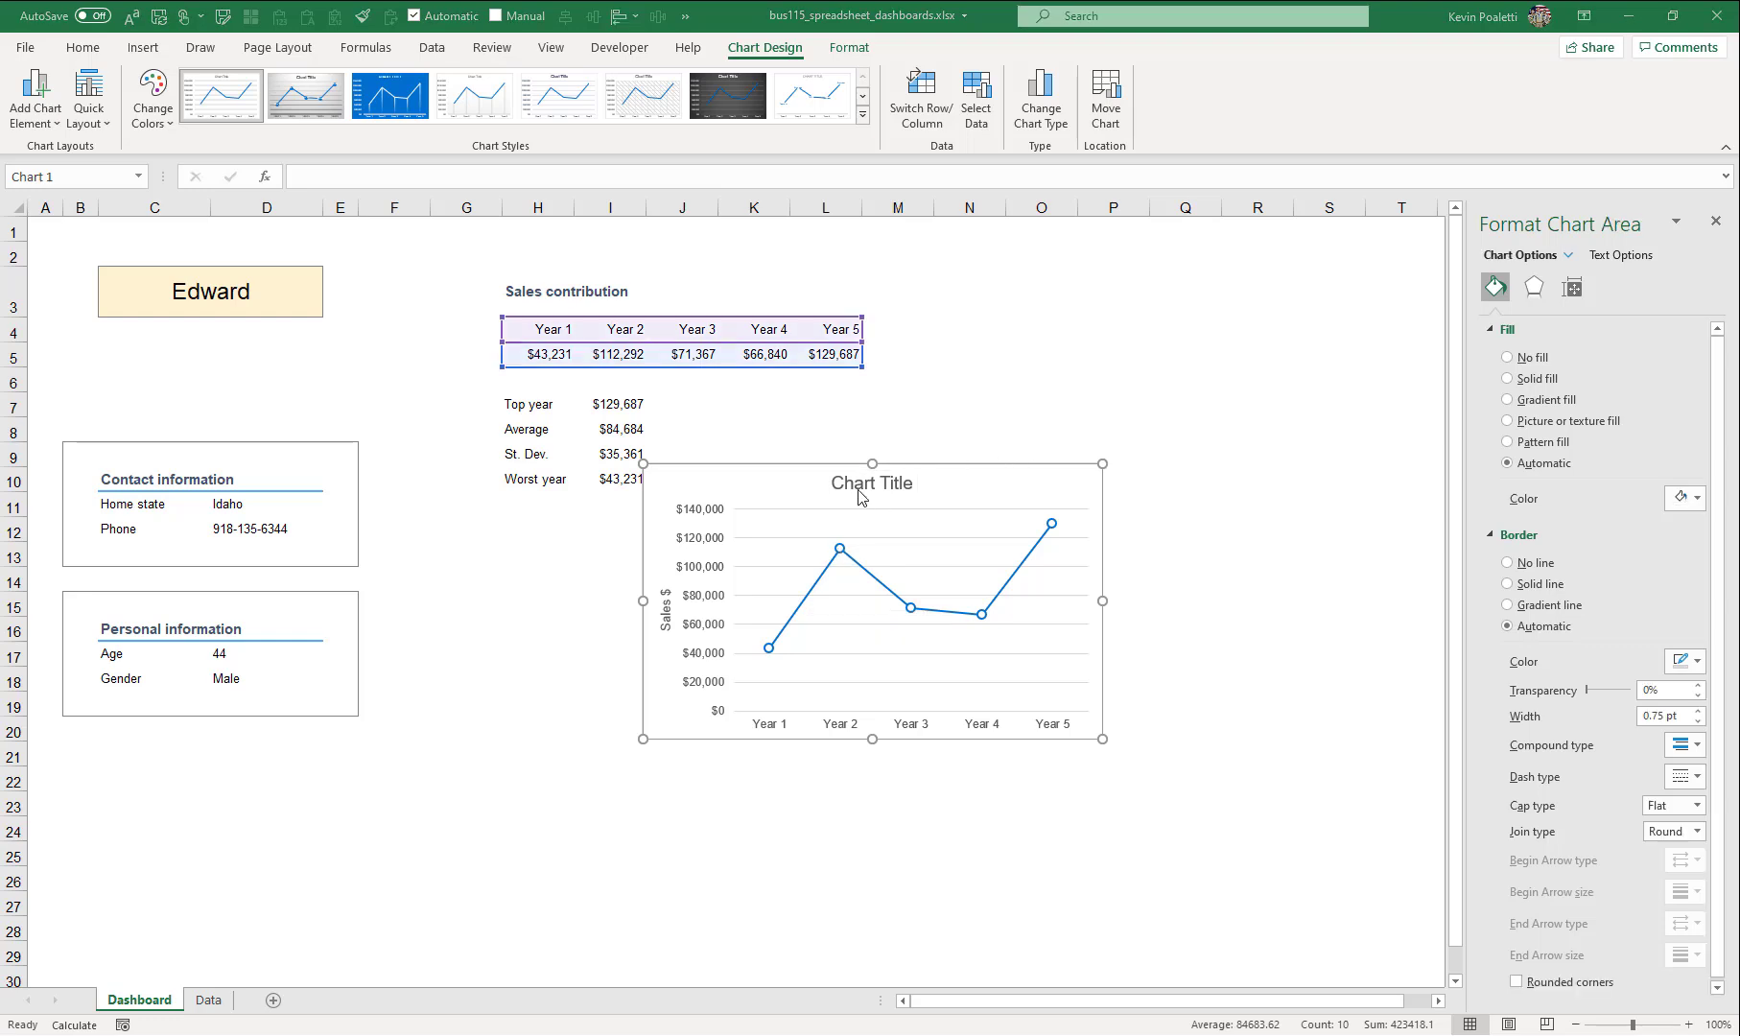
# - Replace the placeholder chart title with "5 year sales history"
pyautogui.click(884, 488)
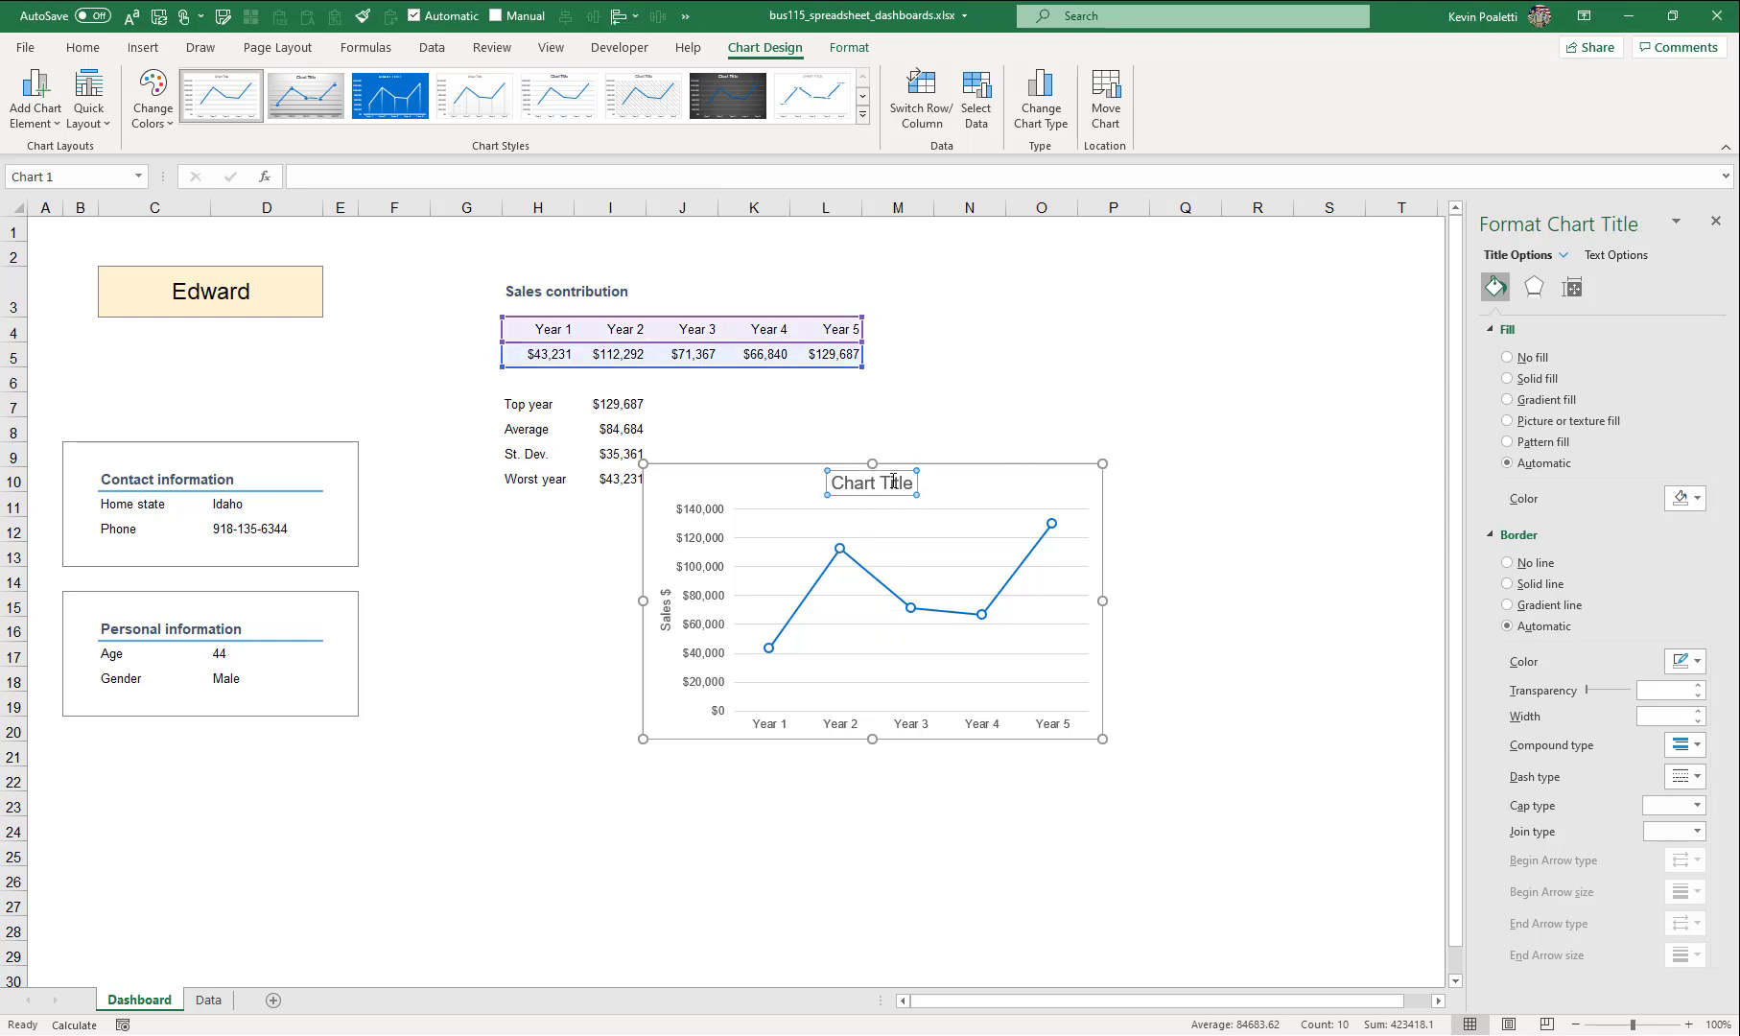
pyautogui.click(899, 485)
pyautogui.tripleClick(893, 482)
pyautogui.write('5 year sales history')
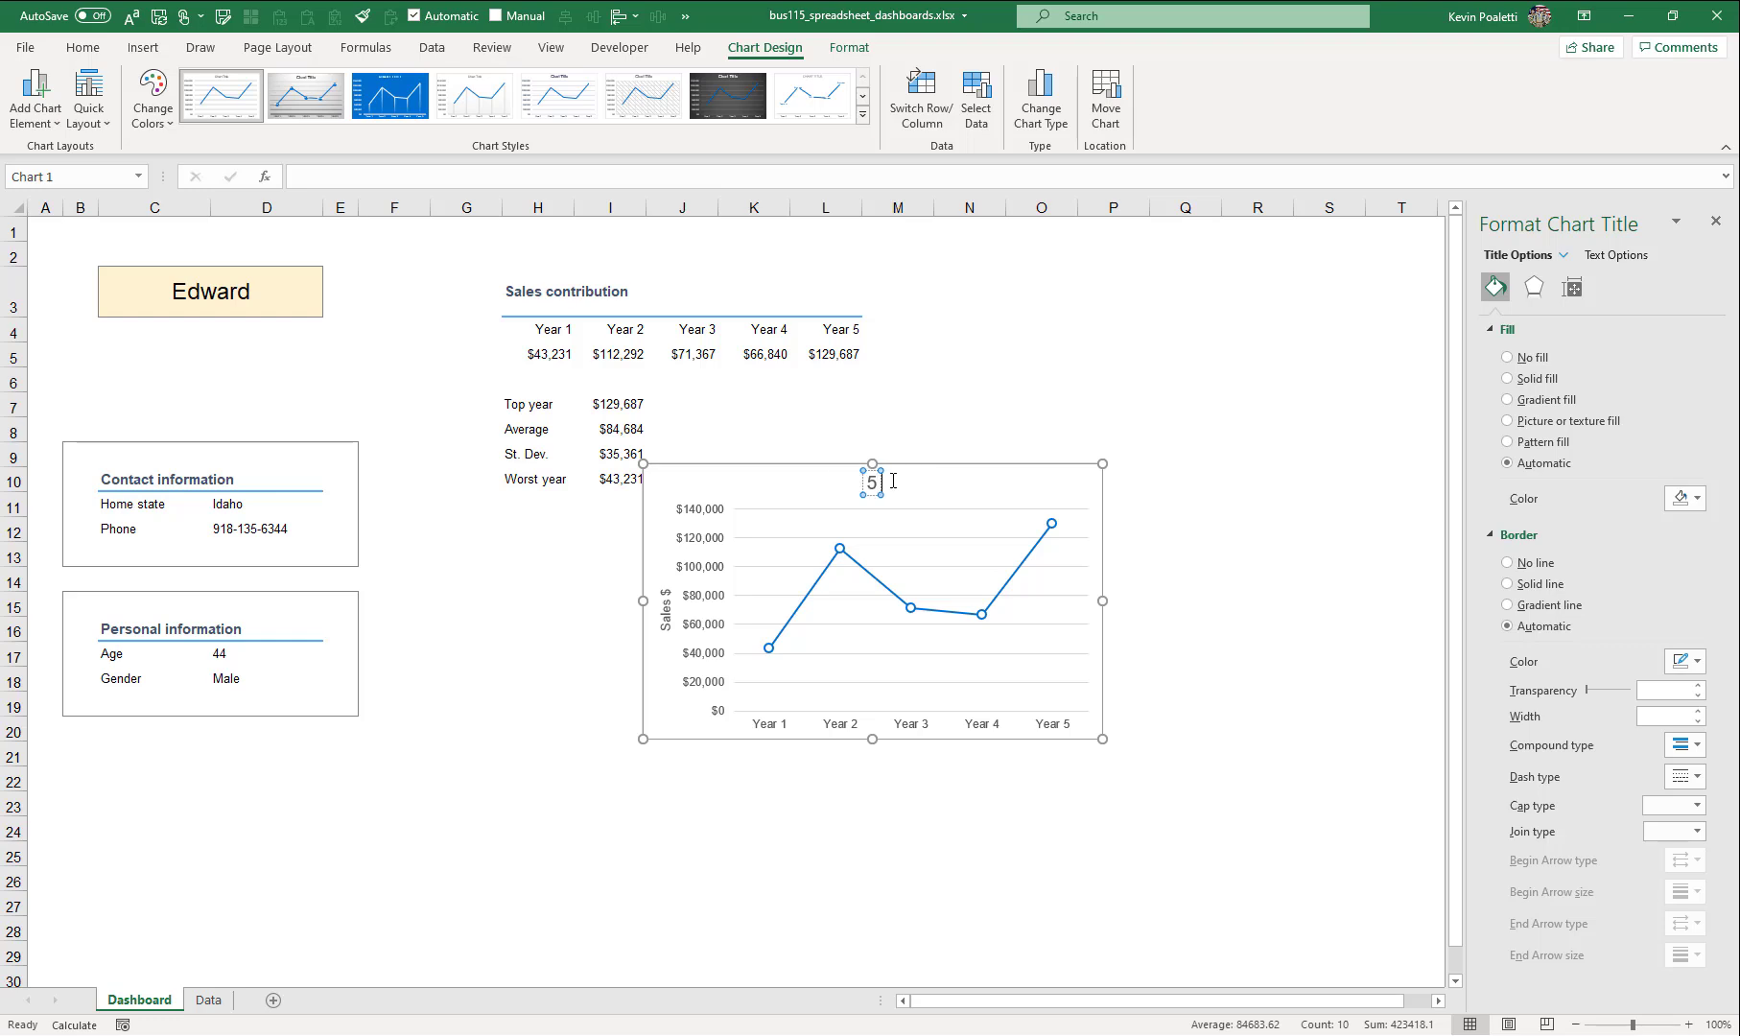
pyautogui.click(956, 414)
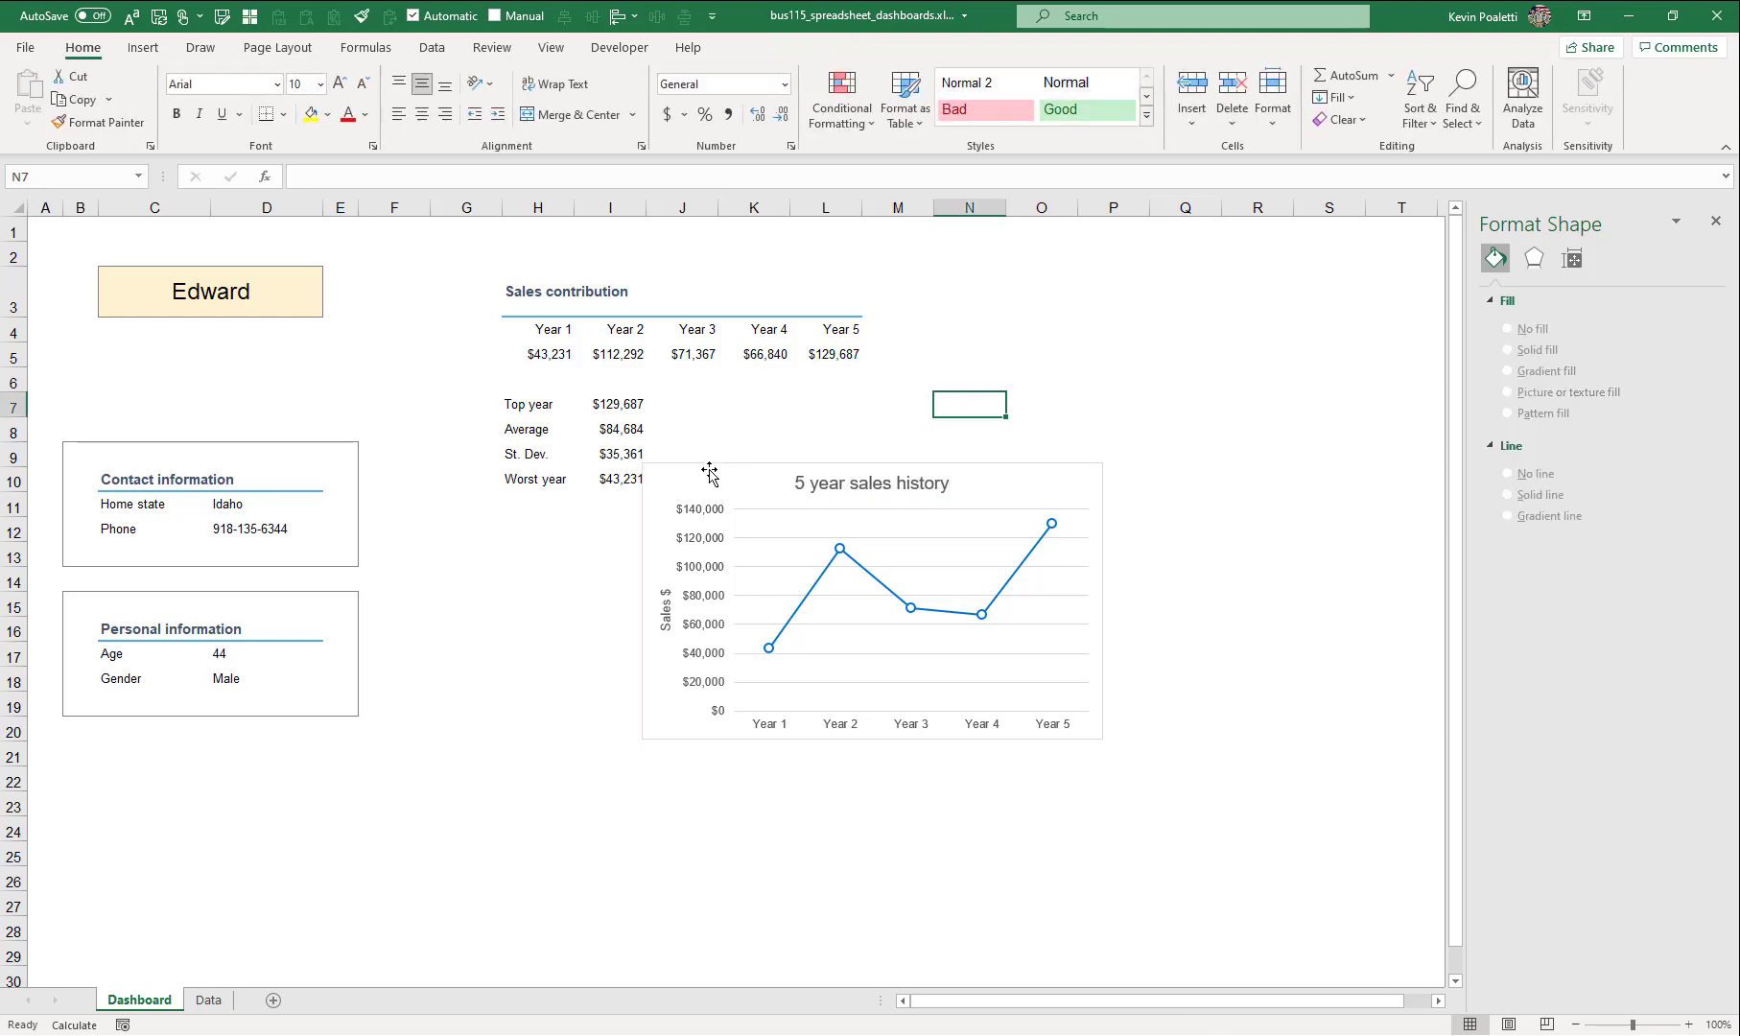
# - Move the chart down to start around row 17 in column G, and the statistics block to H10:I13
pyautogui.moveTo(717, 470); pyautogui.dragTo(489, 662)
pyautogui.moveTo(537, 405); pyautogui.dragTo(625, 558)
# - Enter the heading "Summary sales statistics" in H9 above the statistics block
pyautogui.click(547, 455)
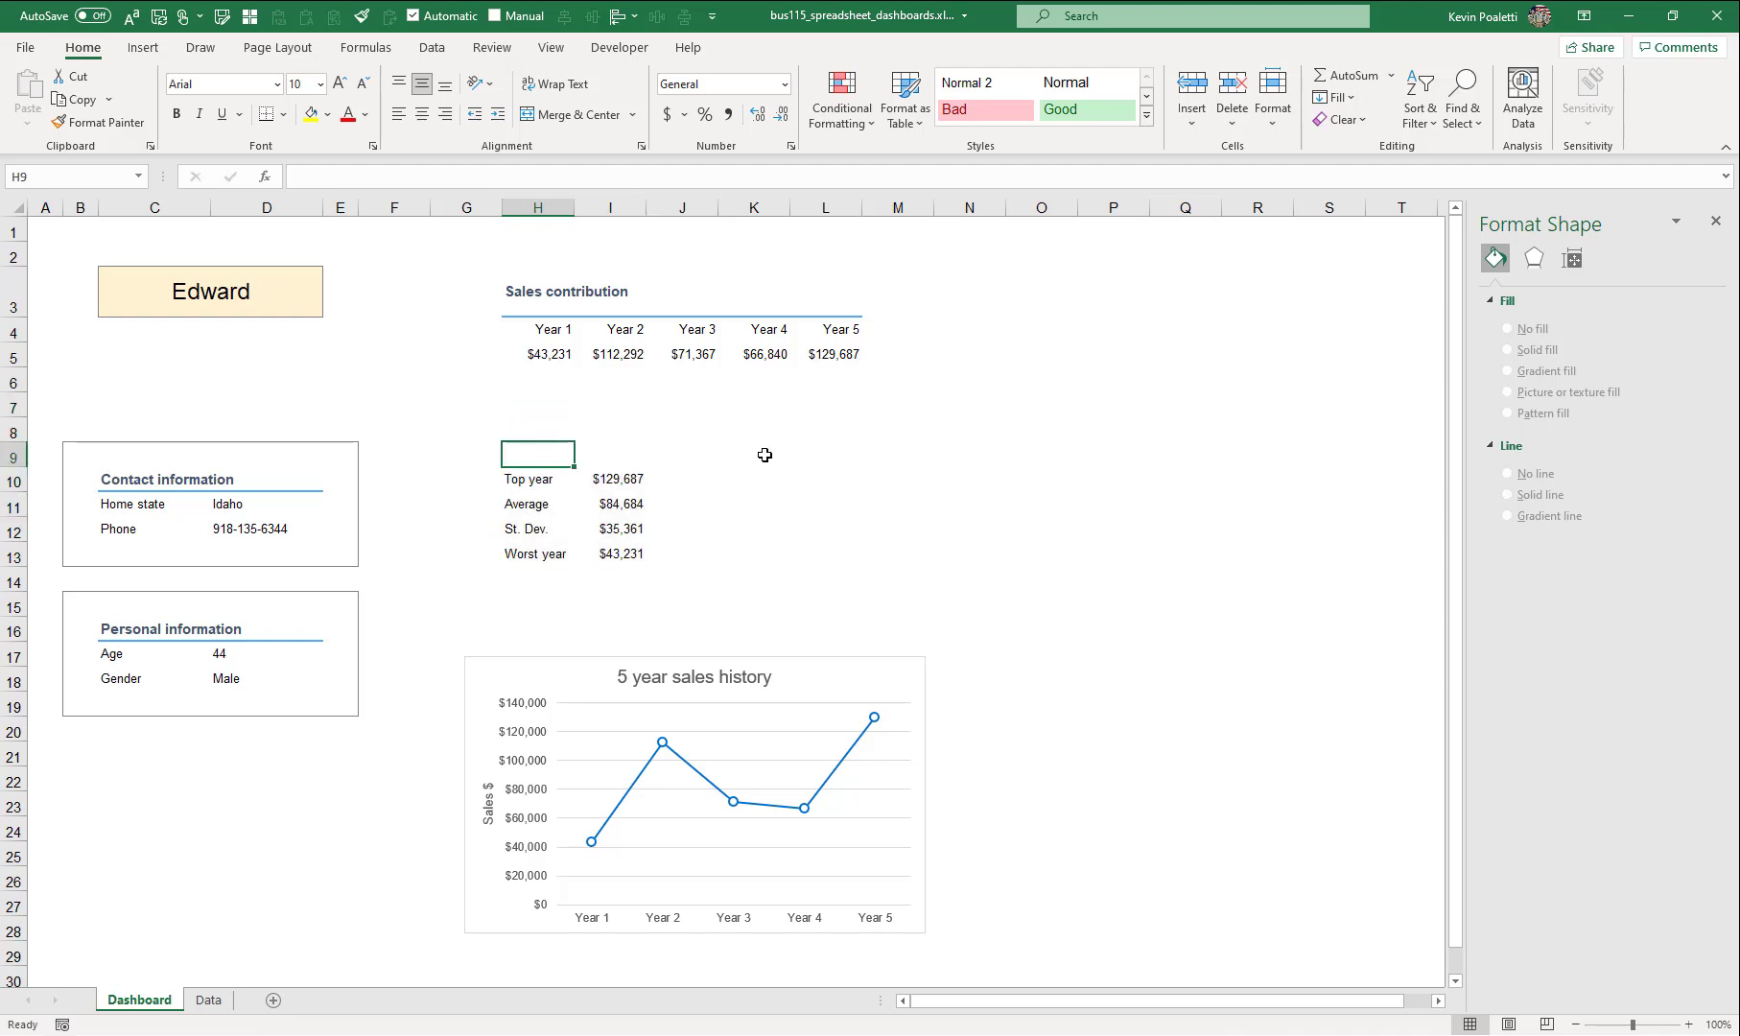
pyautogui.write('Sa')
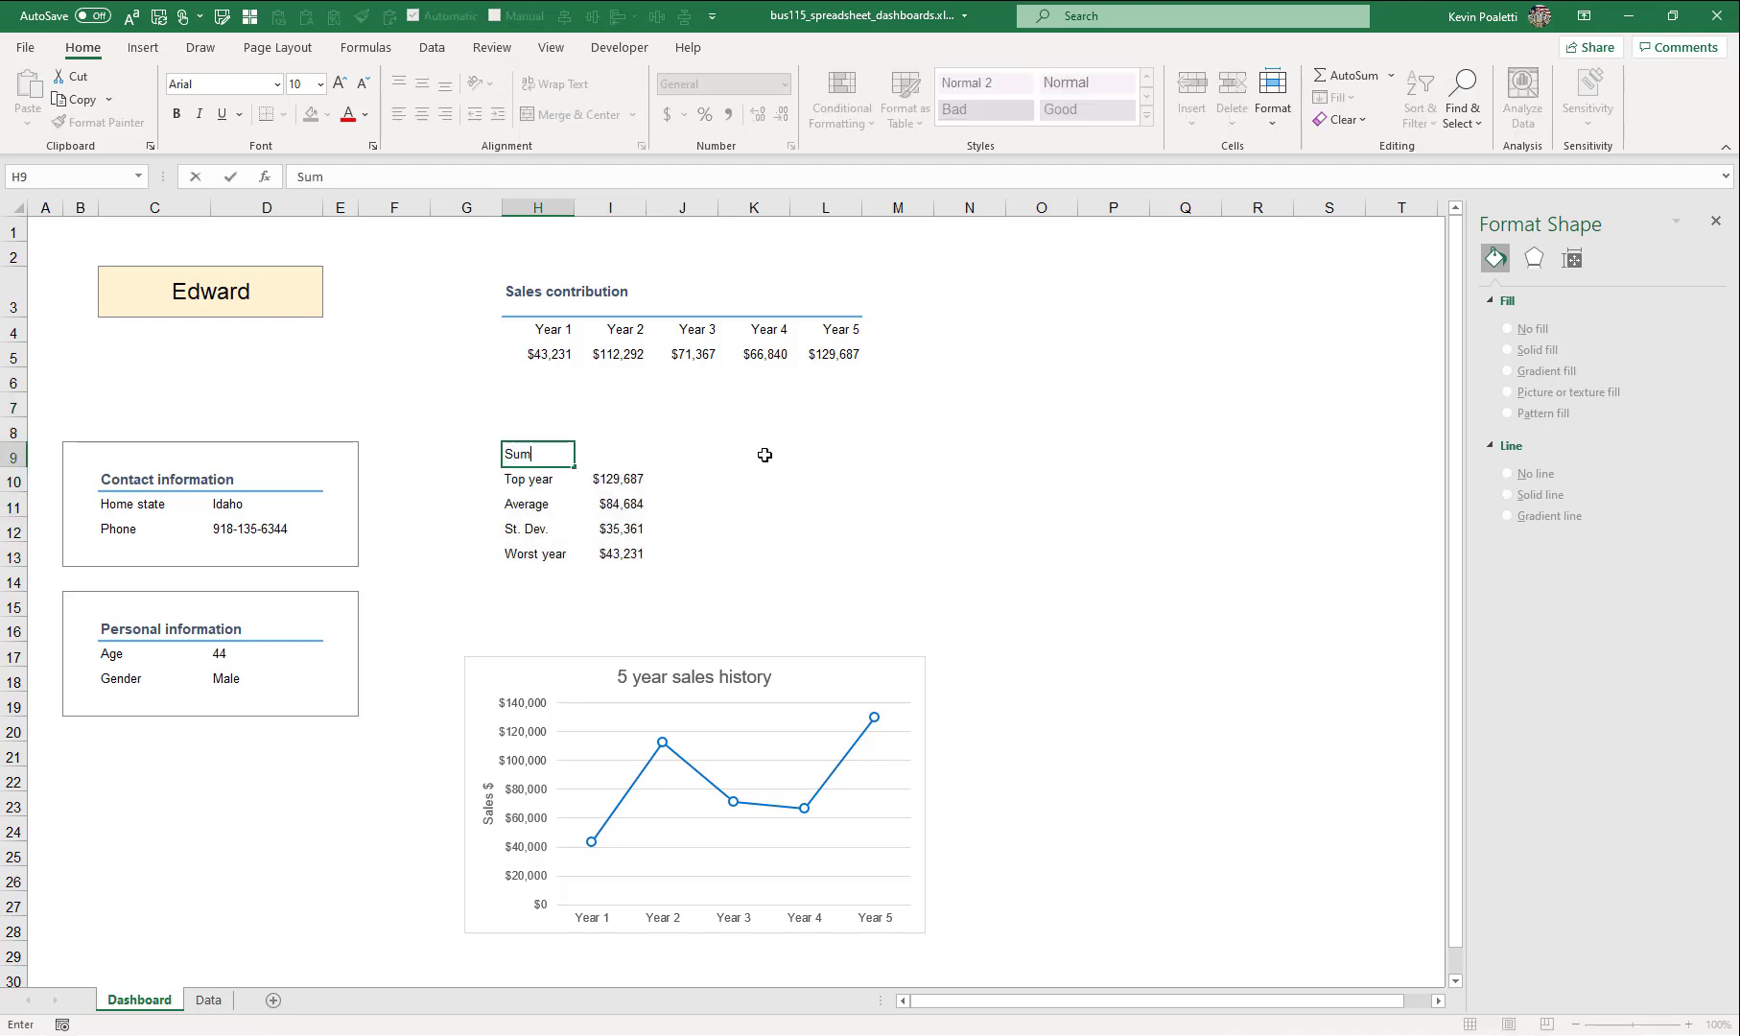
pyautogui.write('mmary statistics')
pyautogui.click(355, 177)
pyautogui.write('sales ')
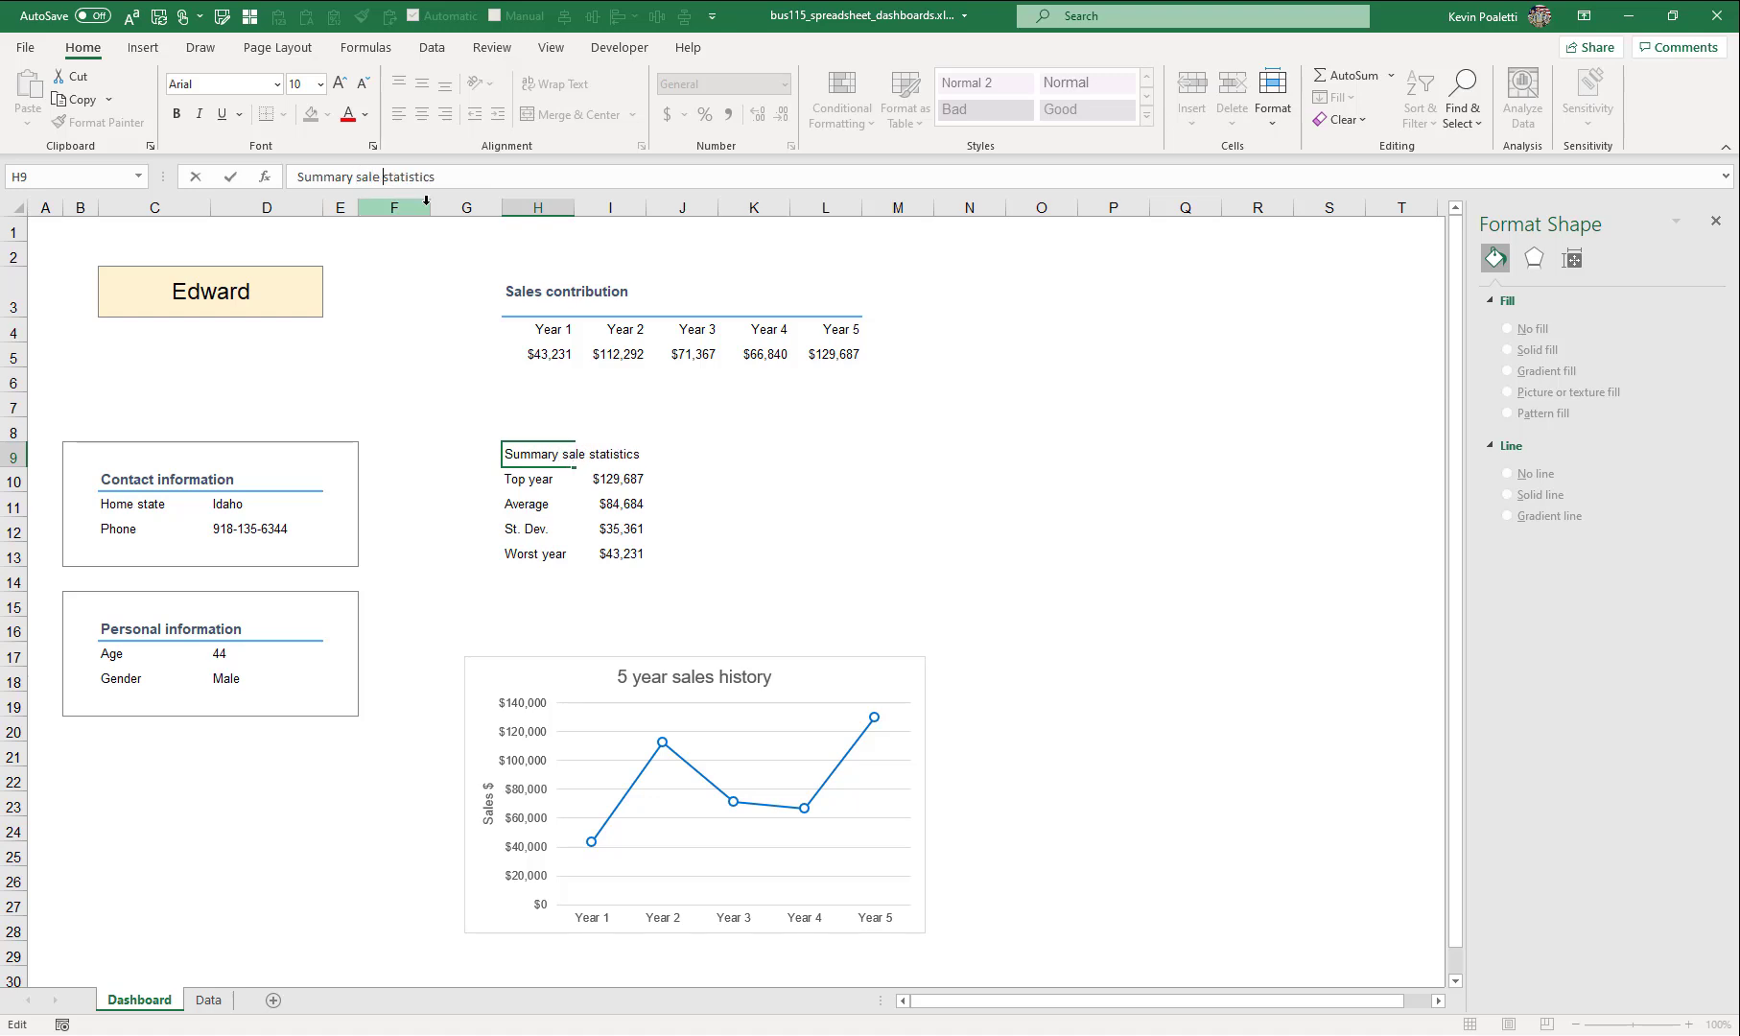
pyautogui.write('s')
pyautogui.press('Return')
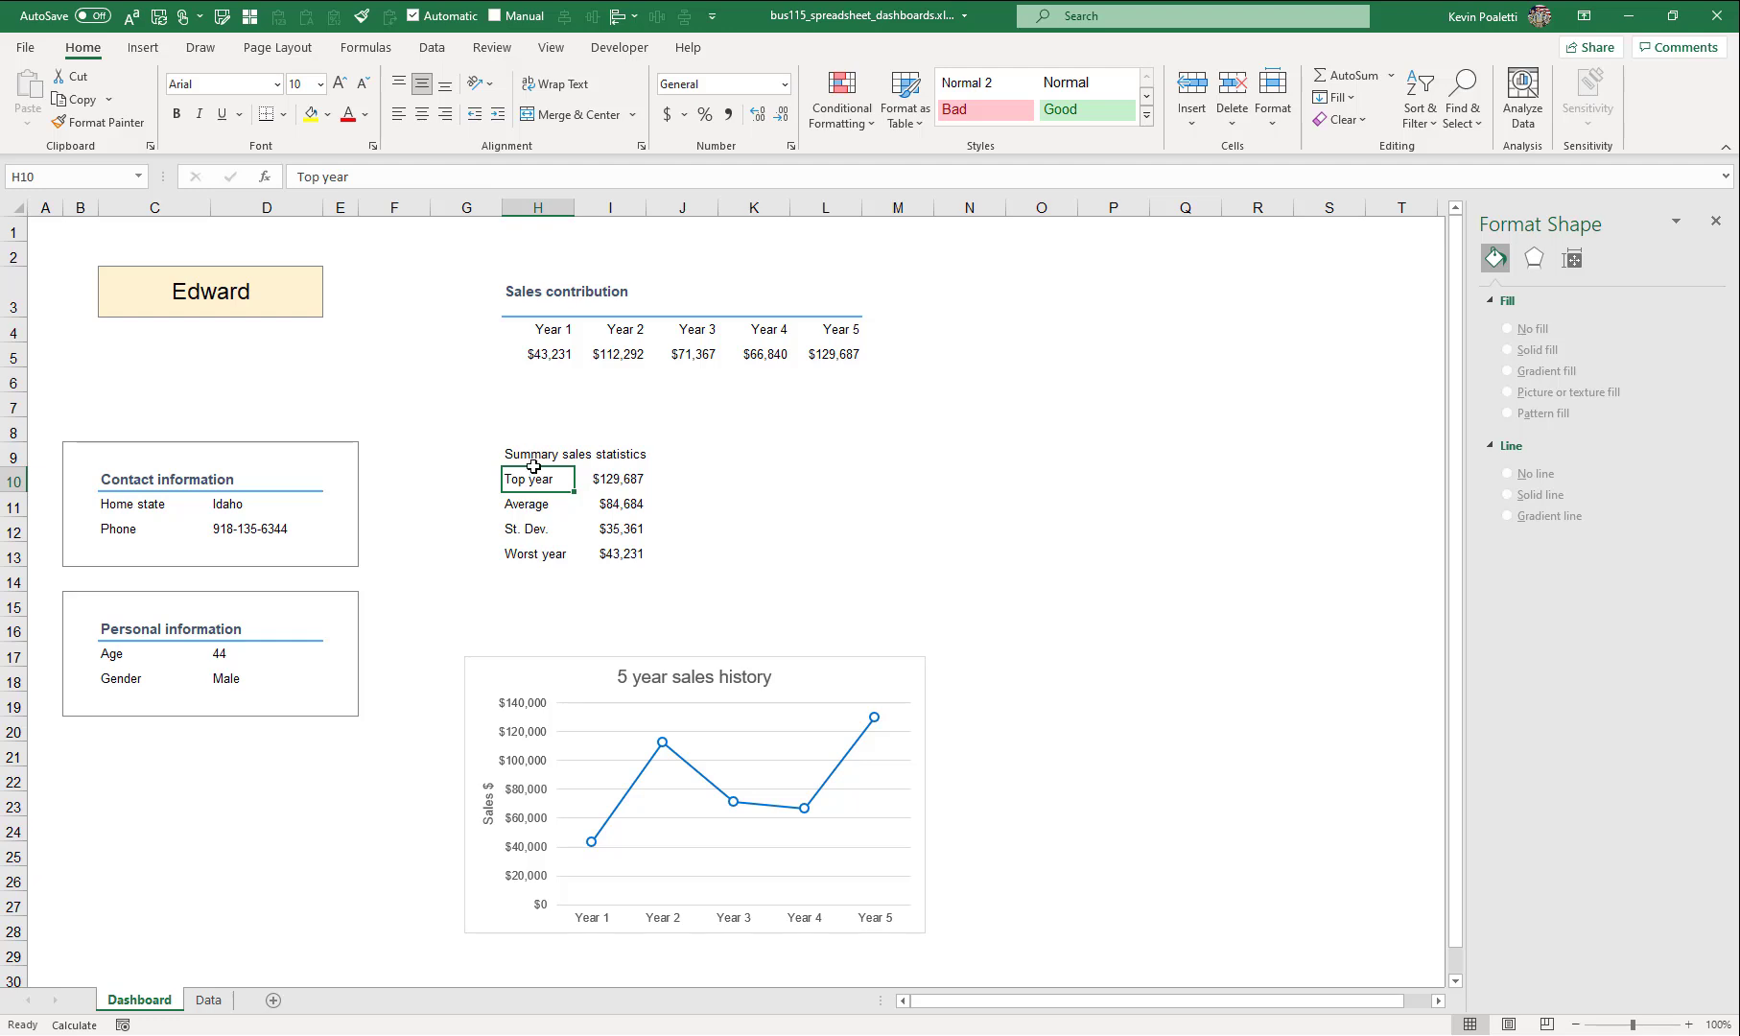
# - Apply the Heading 3 cell style to the statistics heading across H9:I9
pyautogui.click(535, 449)
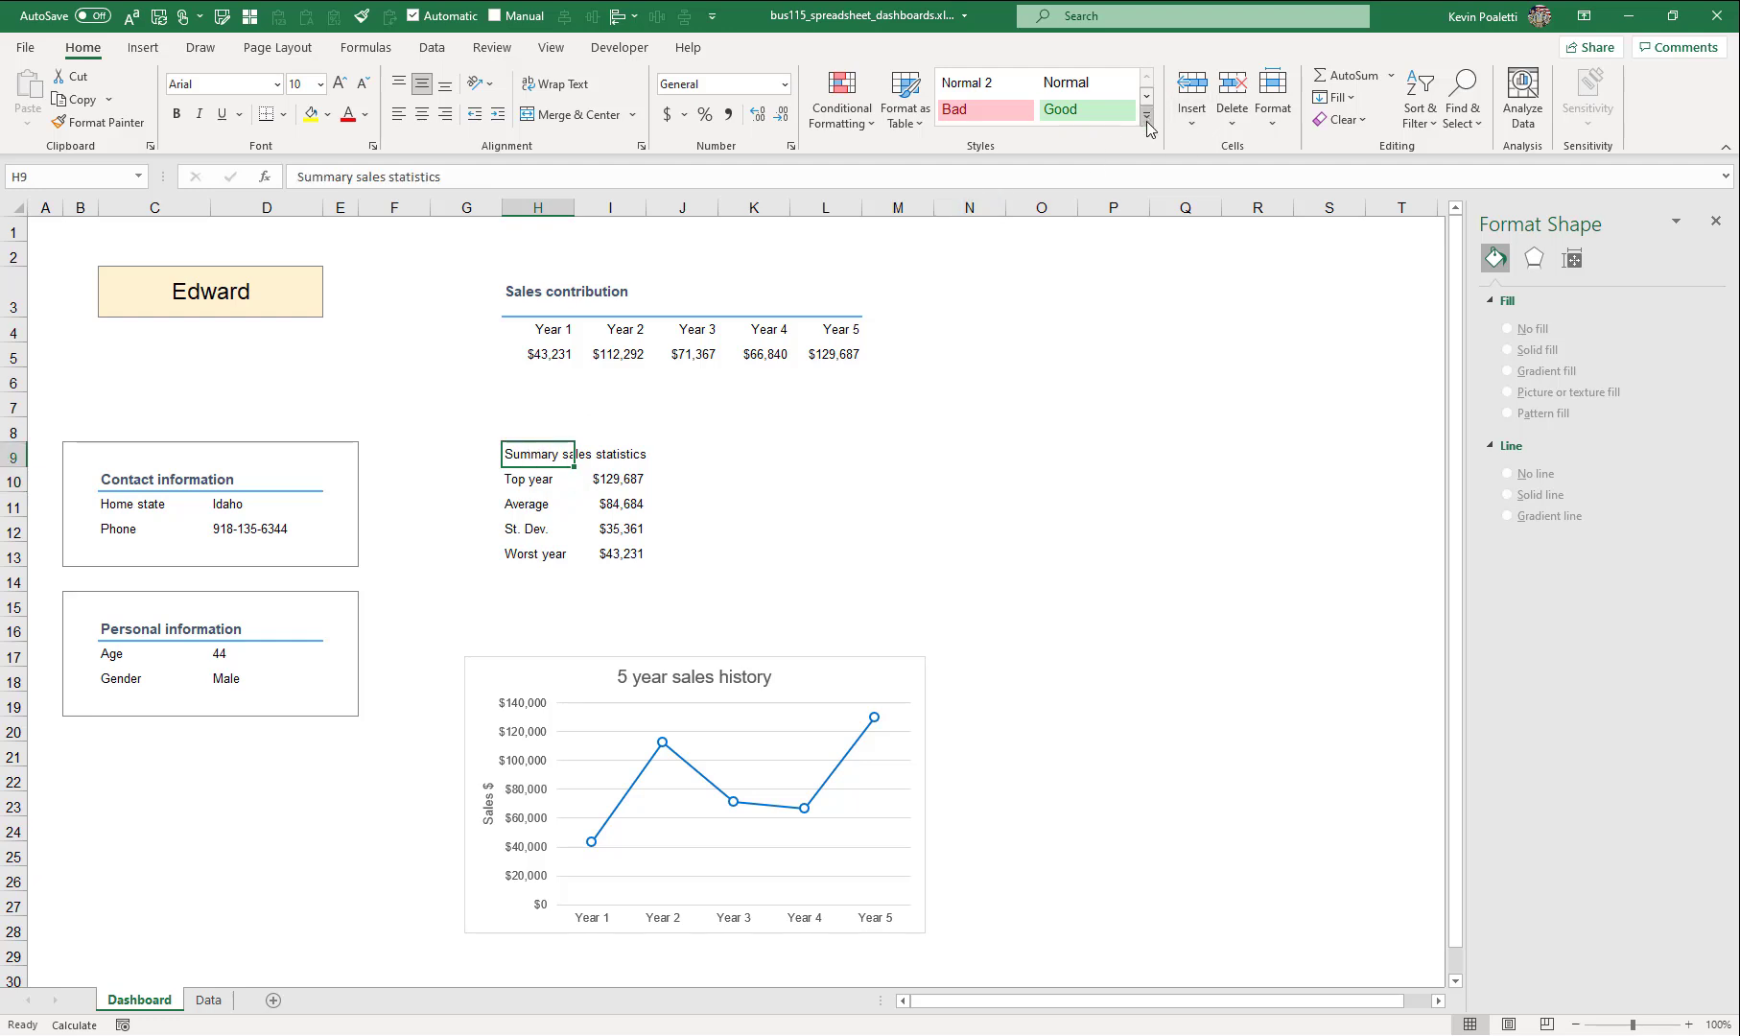
pyautogui.click(1147, 117)
pyautogui.click(1234, 330)
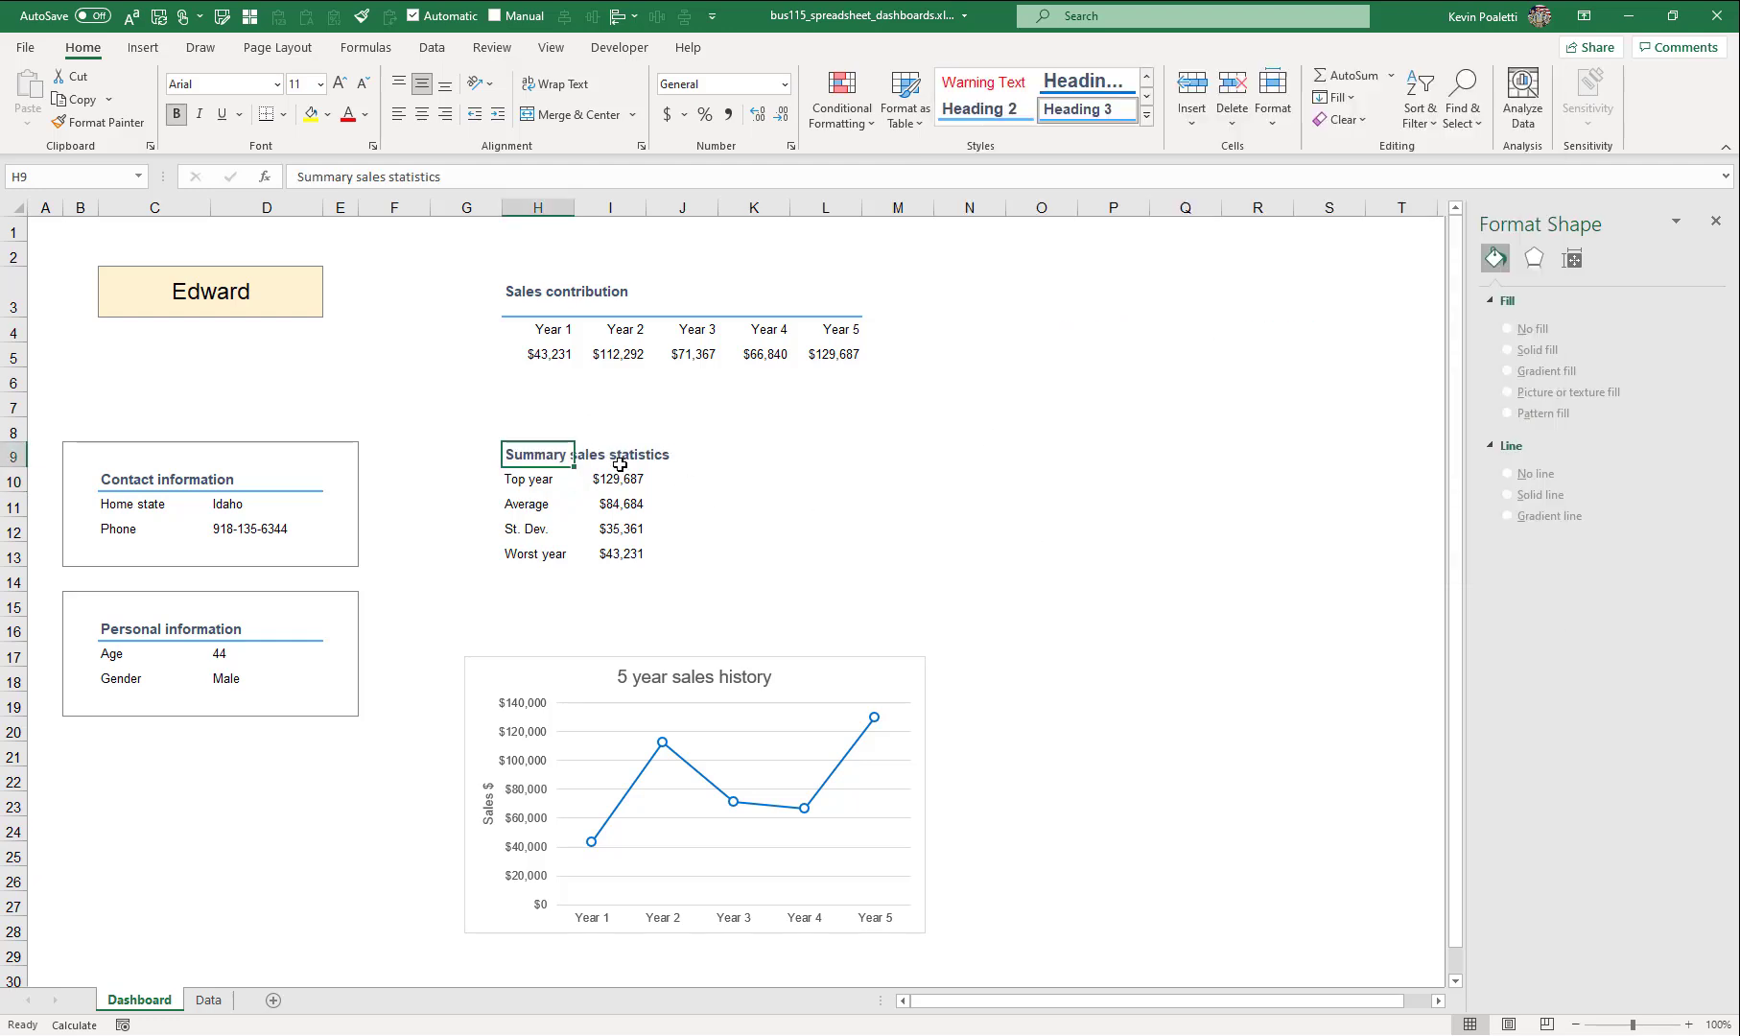
pyautogui.moveTo(567, 457); pyautogui.dragTo(619, 457)
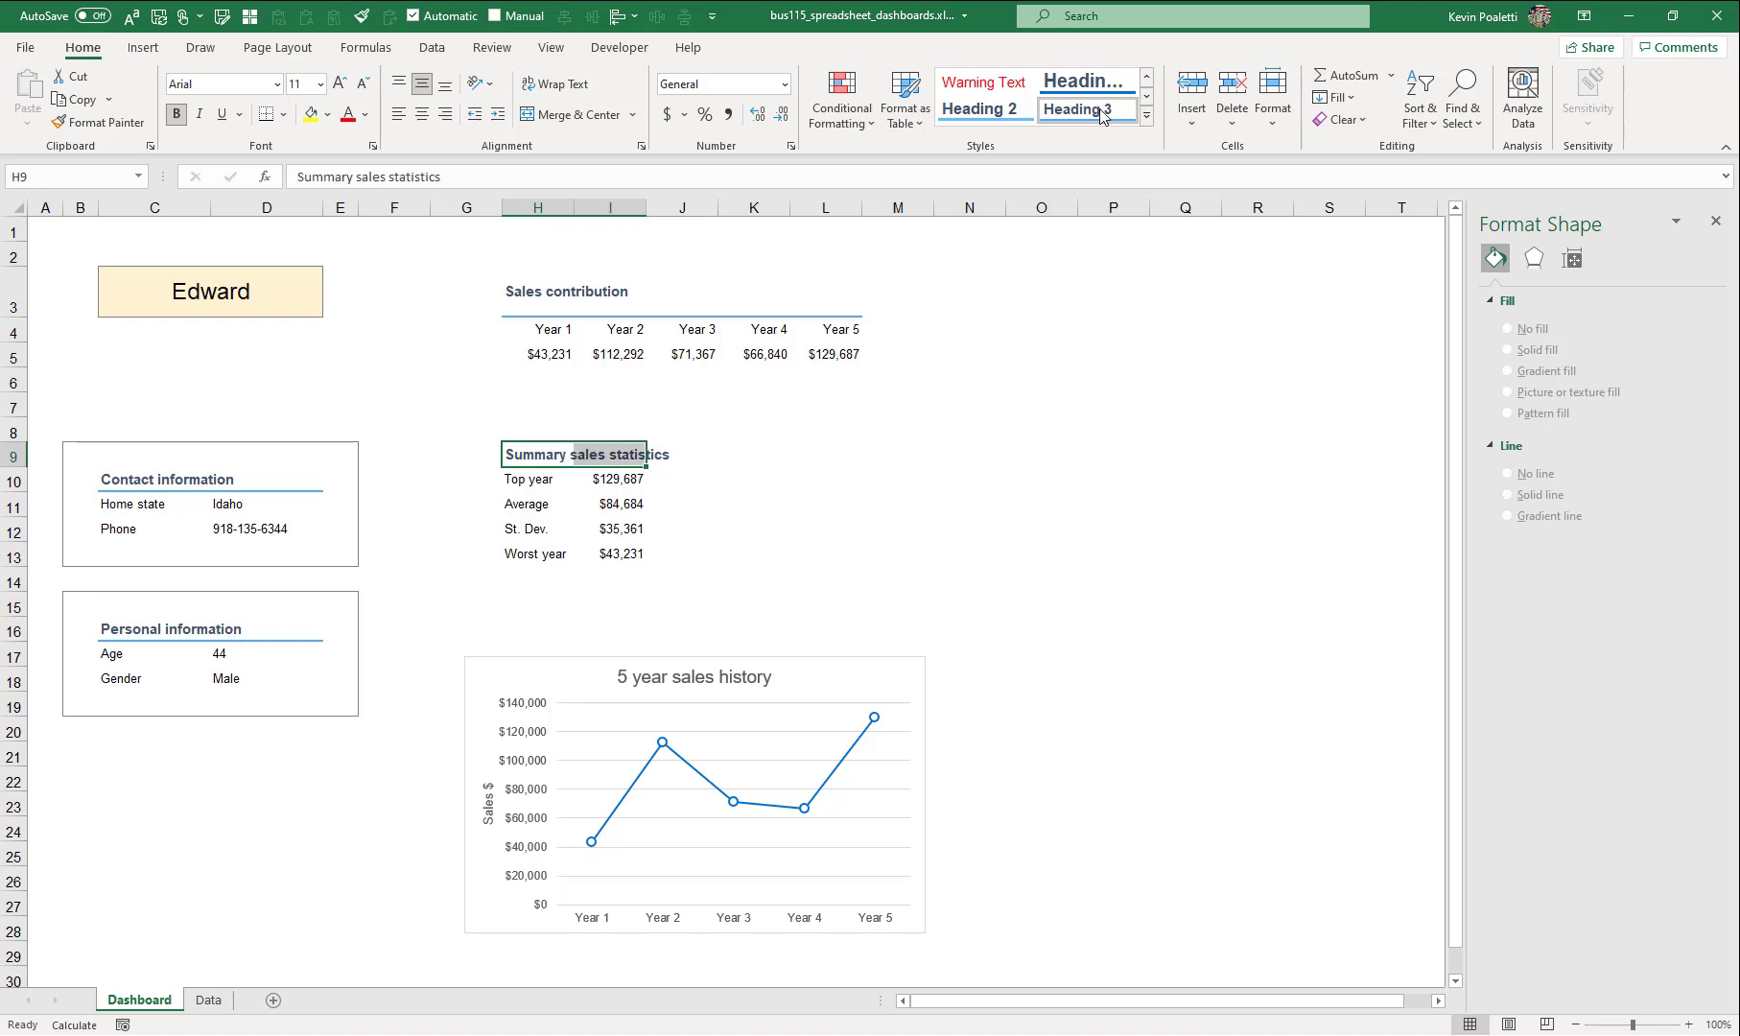
pyautogui.click(703, 532)
# - Add a dark gray outline border around the sales statistics block in G8:J14
pyautogui.moveTo(451, 428); pyautogui.dragTo(682, 580)
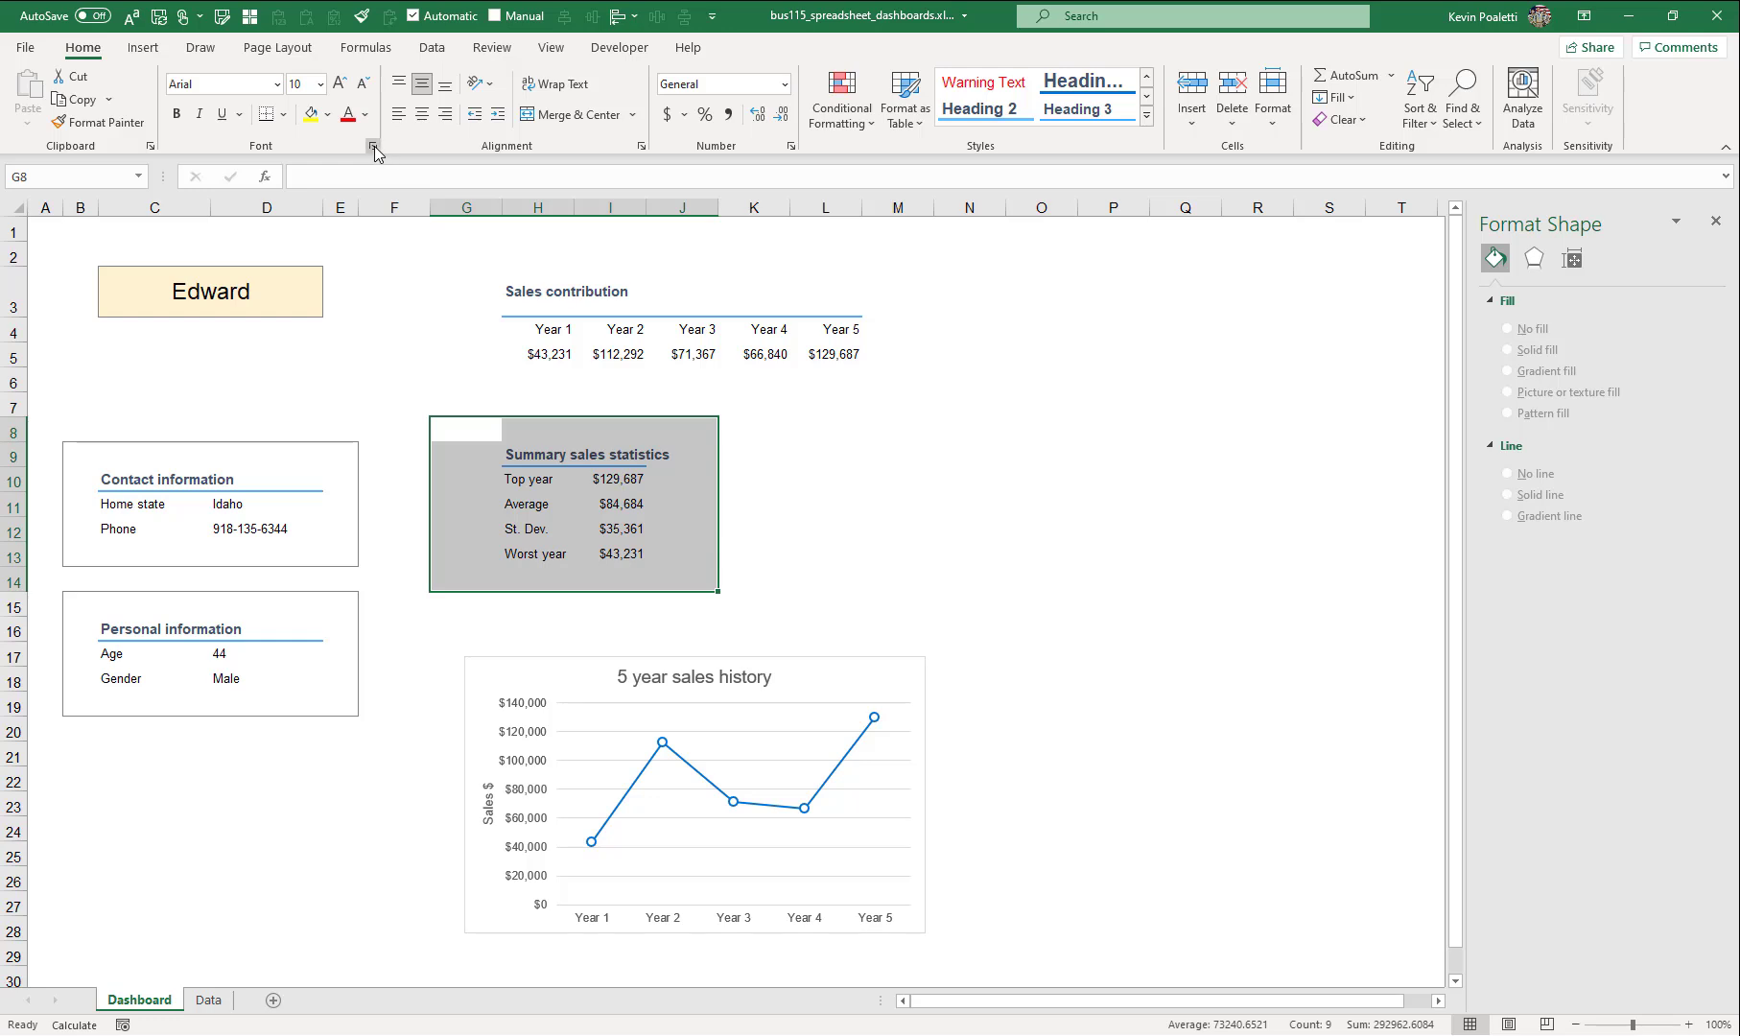
pyautogui.click(374, 147)
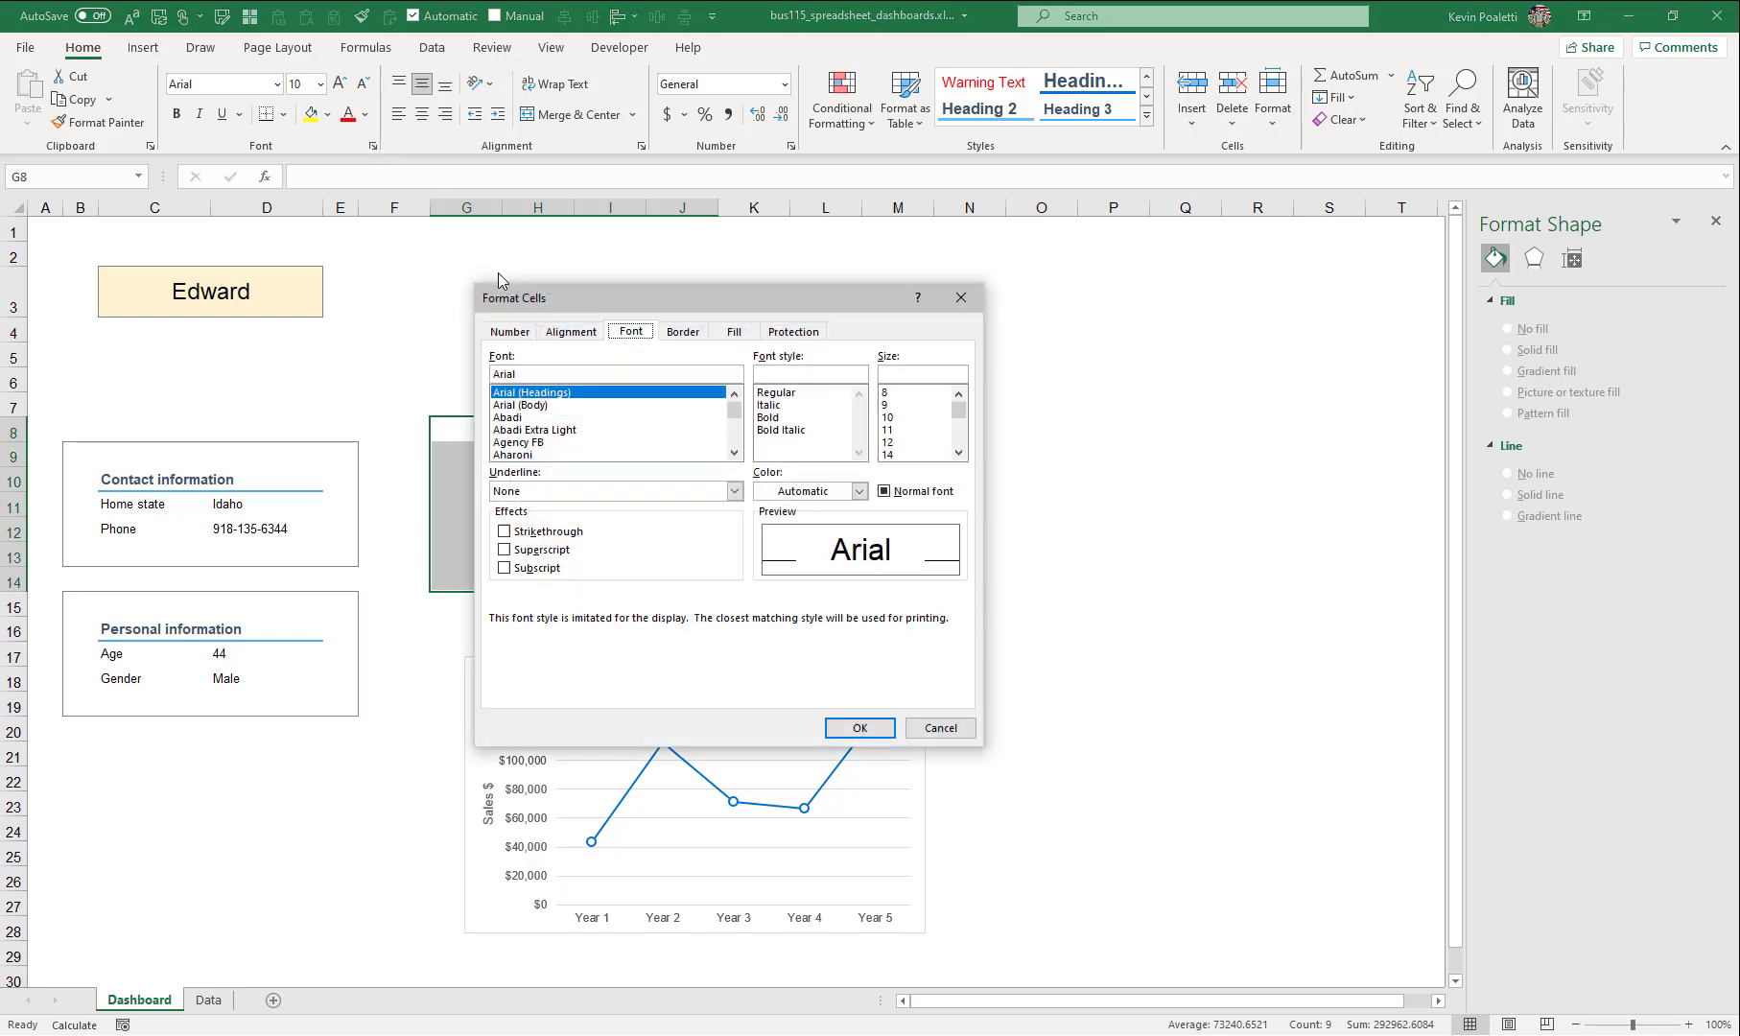
pyautogui.click(664, 336)
pyautogui.click(602, 529)
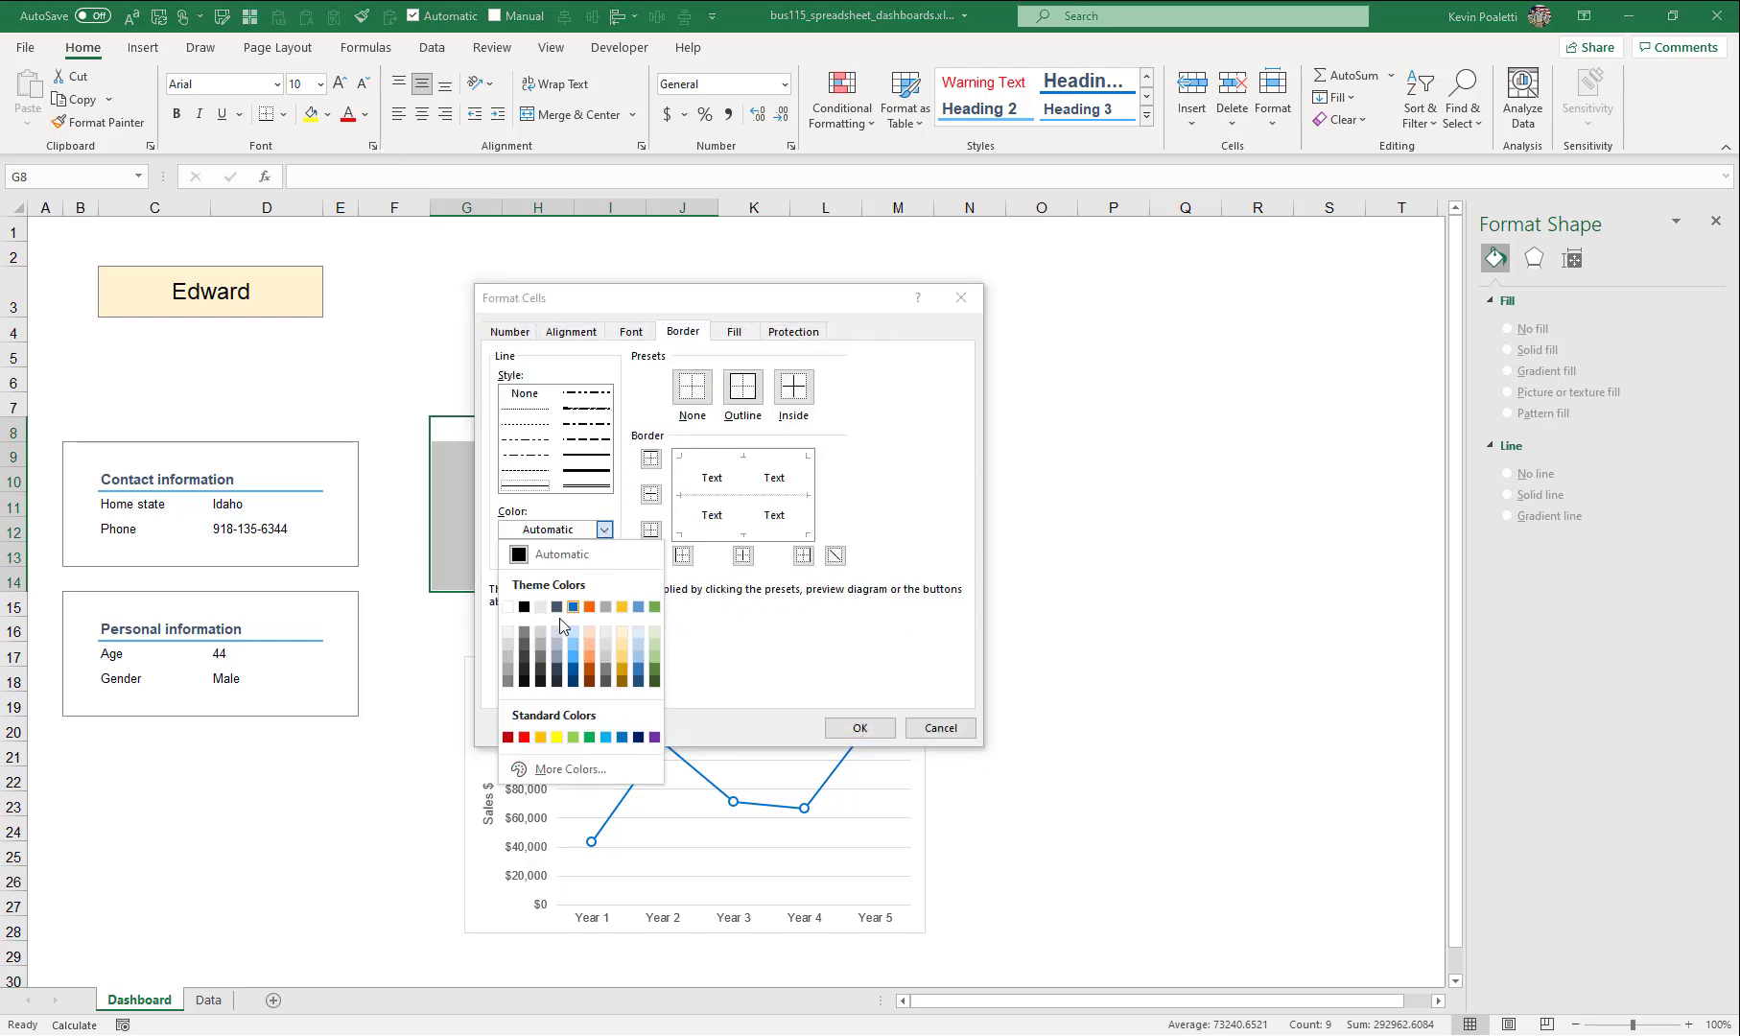
pyautogui.click(508, 682)
pyautogui.click(743, 387)
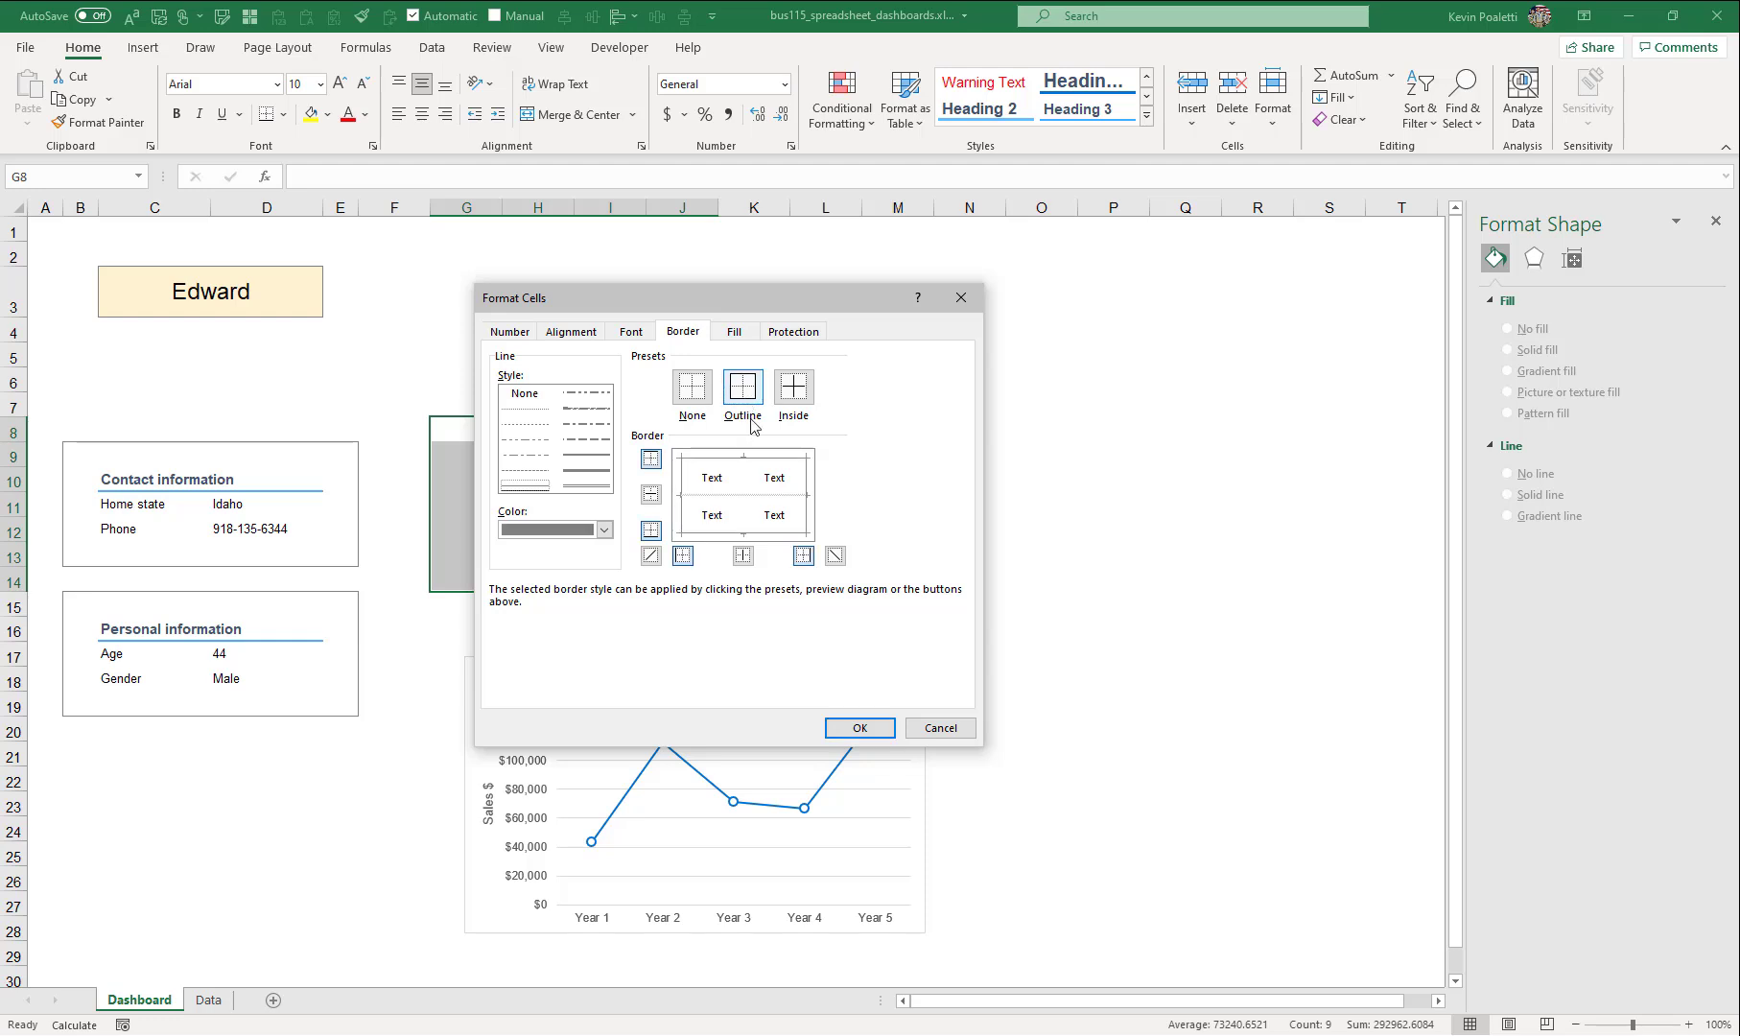
pyautogui.click(860, 728)
# - Move the contact and personal information frames down to start at B13, and the statistics frame to B5:E11
pyautogui.moveTo(81, 453); pyautogui.dragTo(335, 829)
pyautogui.moveTo(477, 429); pyautogui.dragTo(330, 517)
# - Move the sales contribution table to H6:L8 and fit the line chart directly beneath it across columns H to L
pyautogui.click(514, 291)
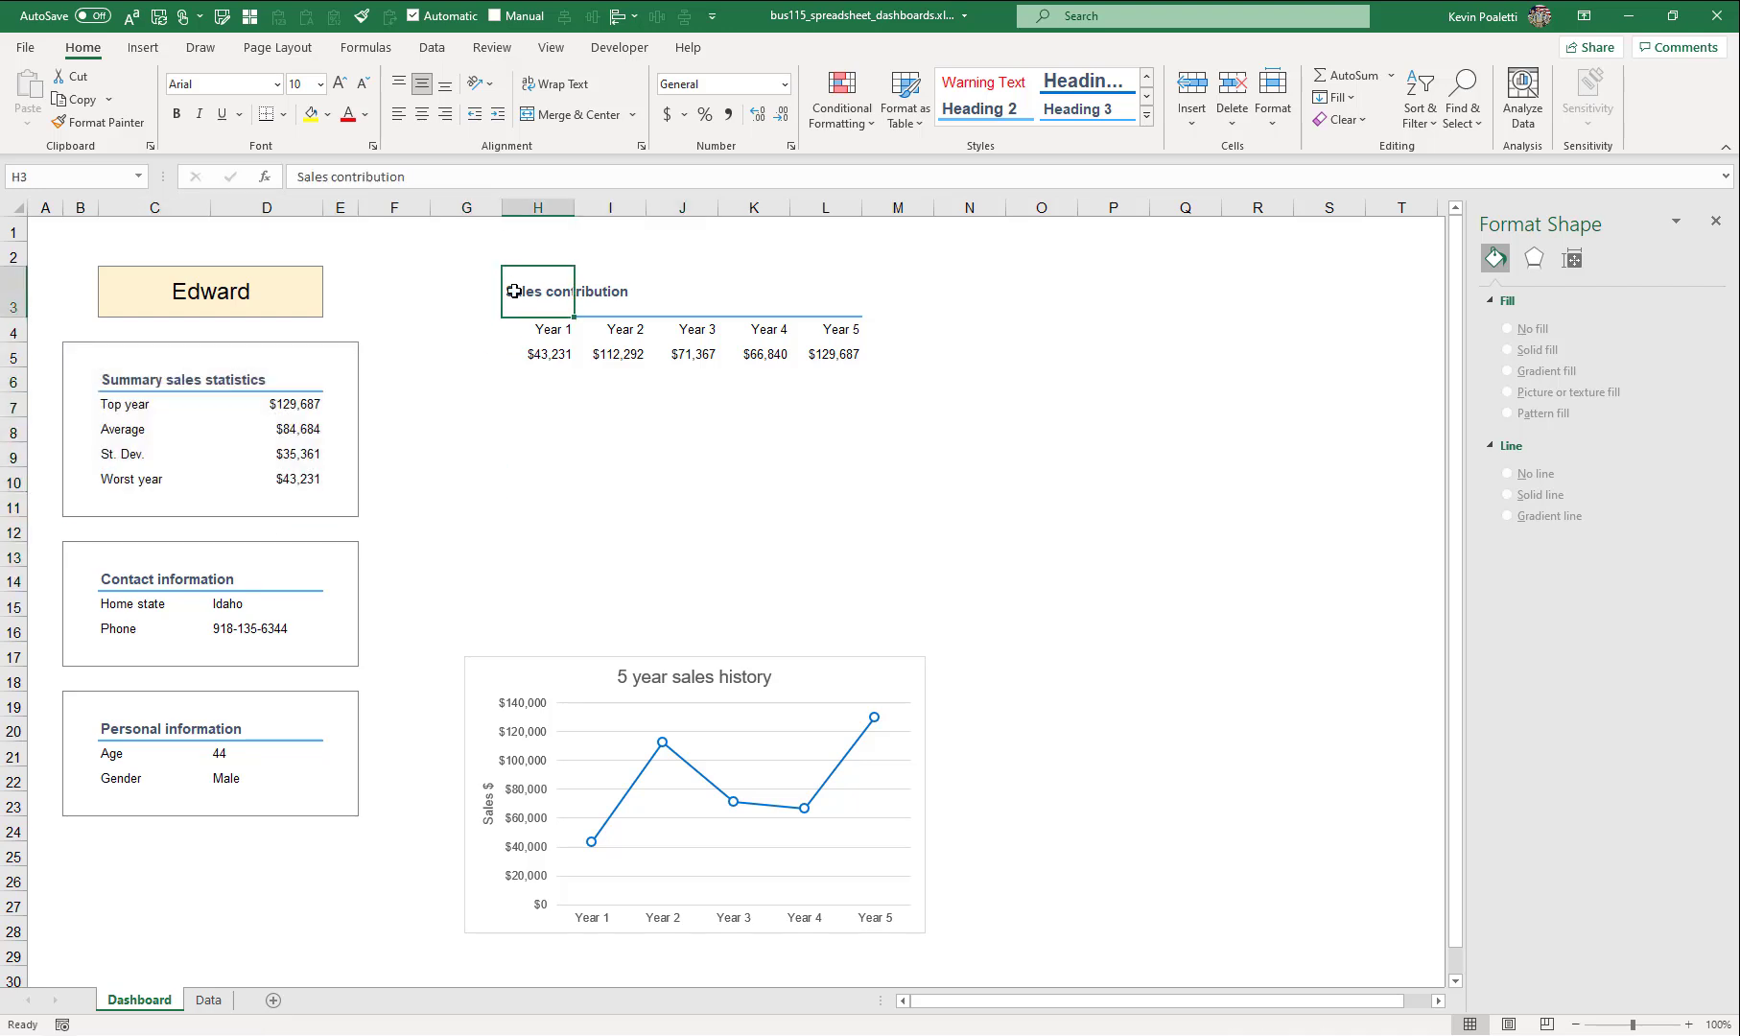
pyautogui.moveTo(514, 291); pyautogui.dragTo(812, 436)
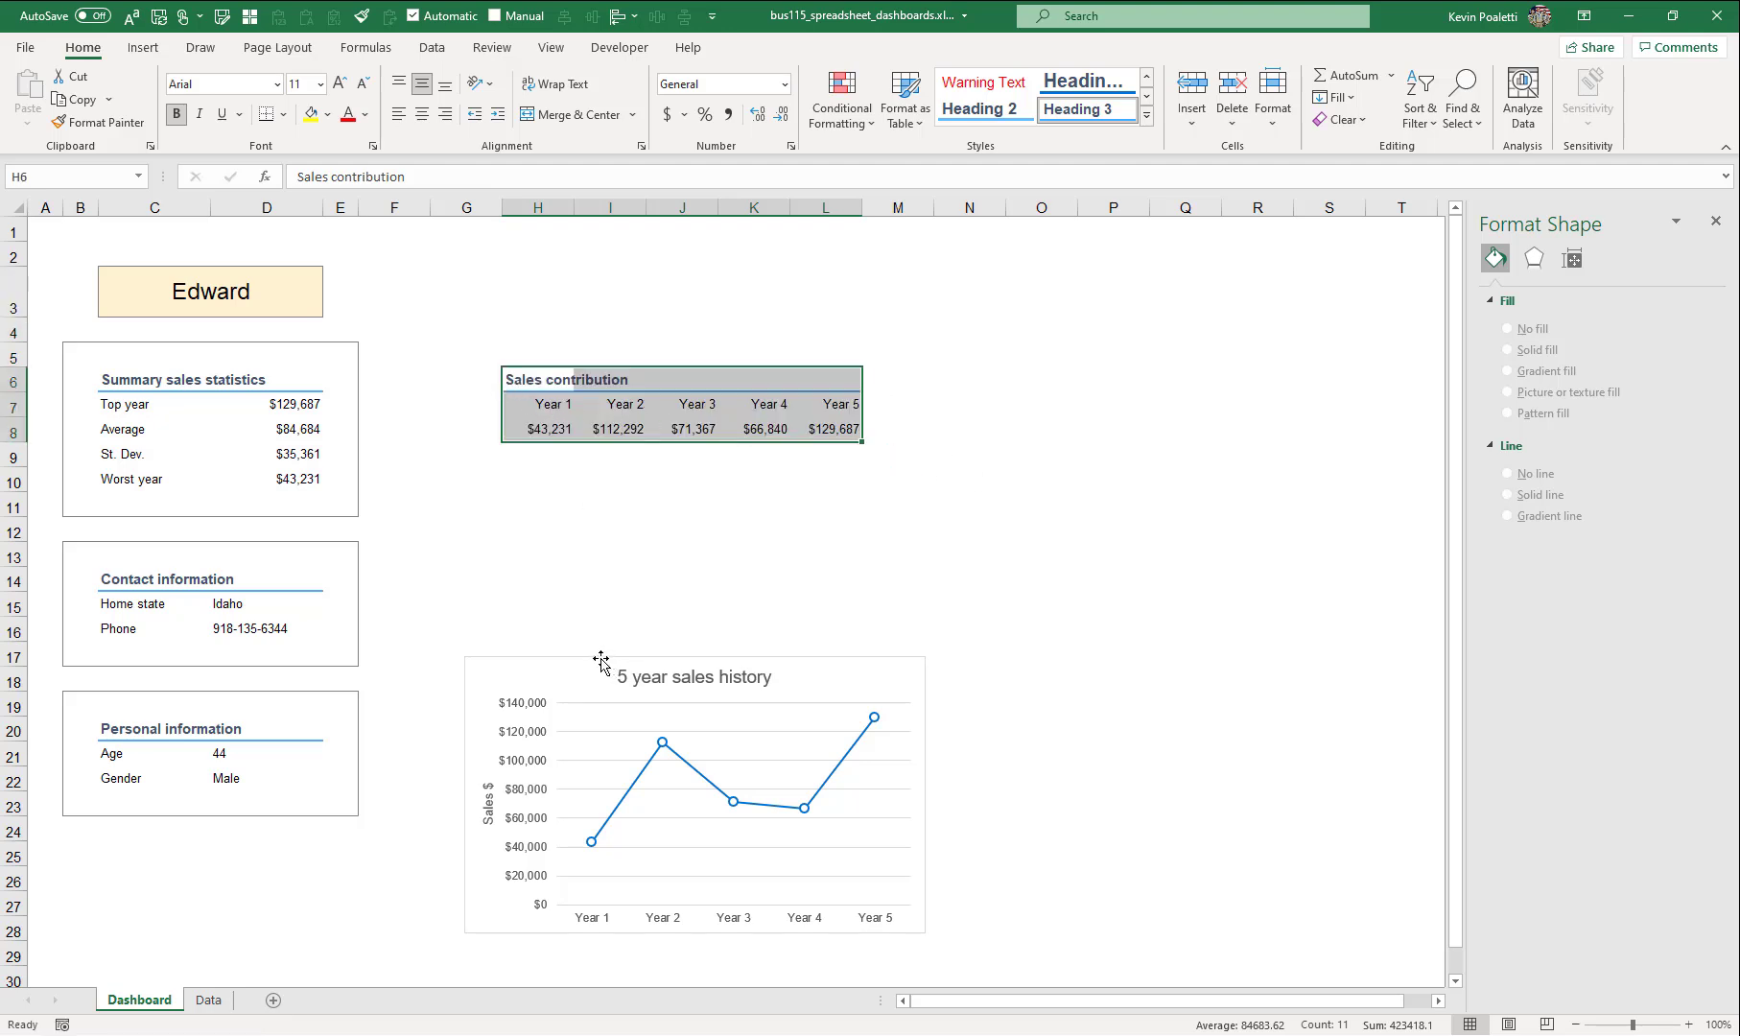
pyautogui.moveTo(600, 661); pyautogui.dragTo(579, 457)
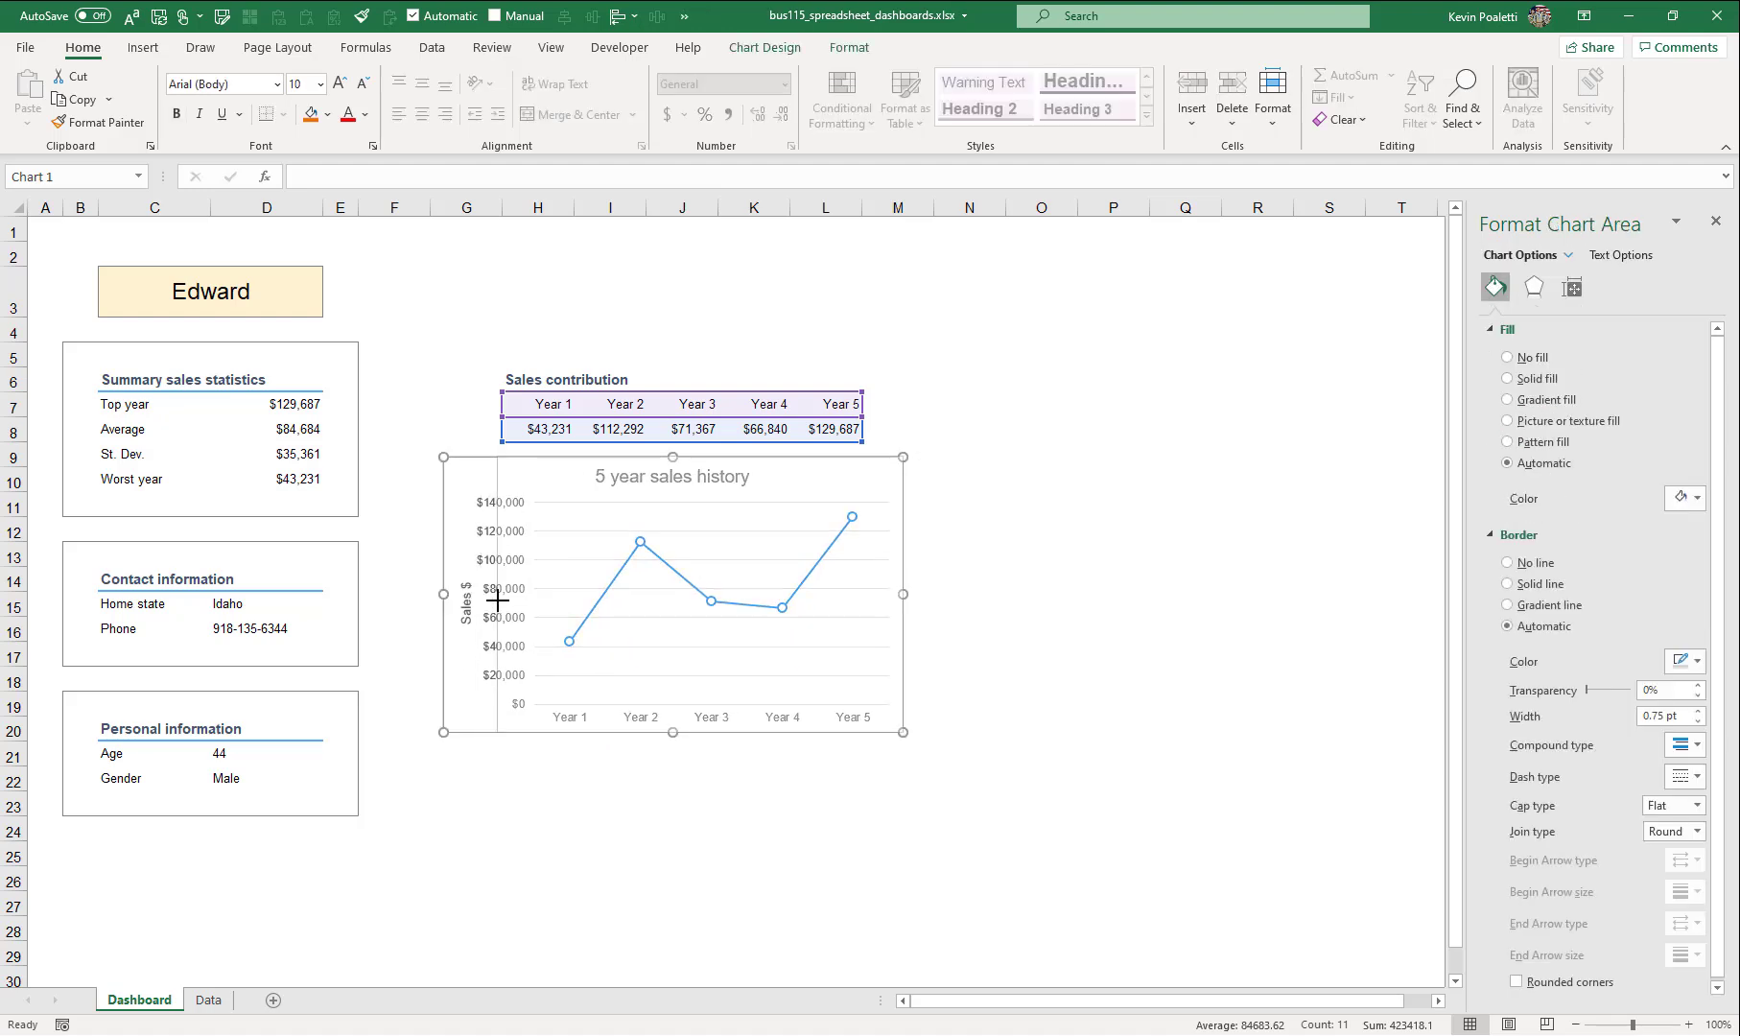
pyautogui.moveTo(497, 600); pyautogui.dragTo(497, 600)
pyautogui.moveTo(903, 594); pyautogui.dragTo(864, 594)
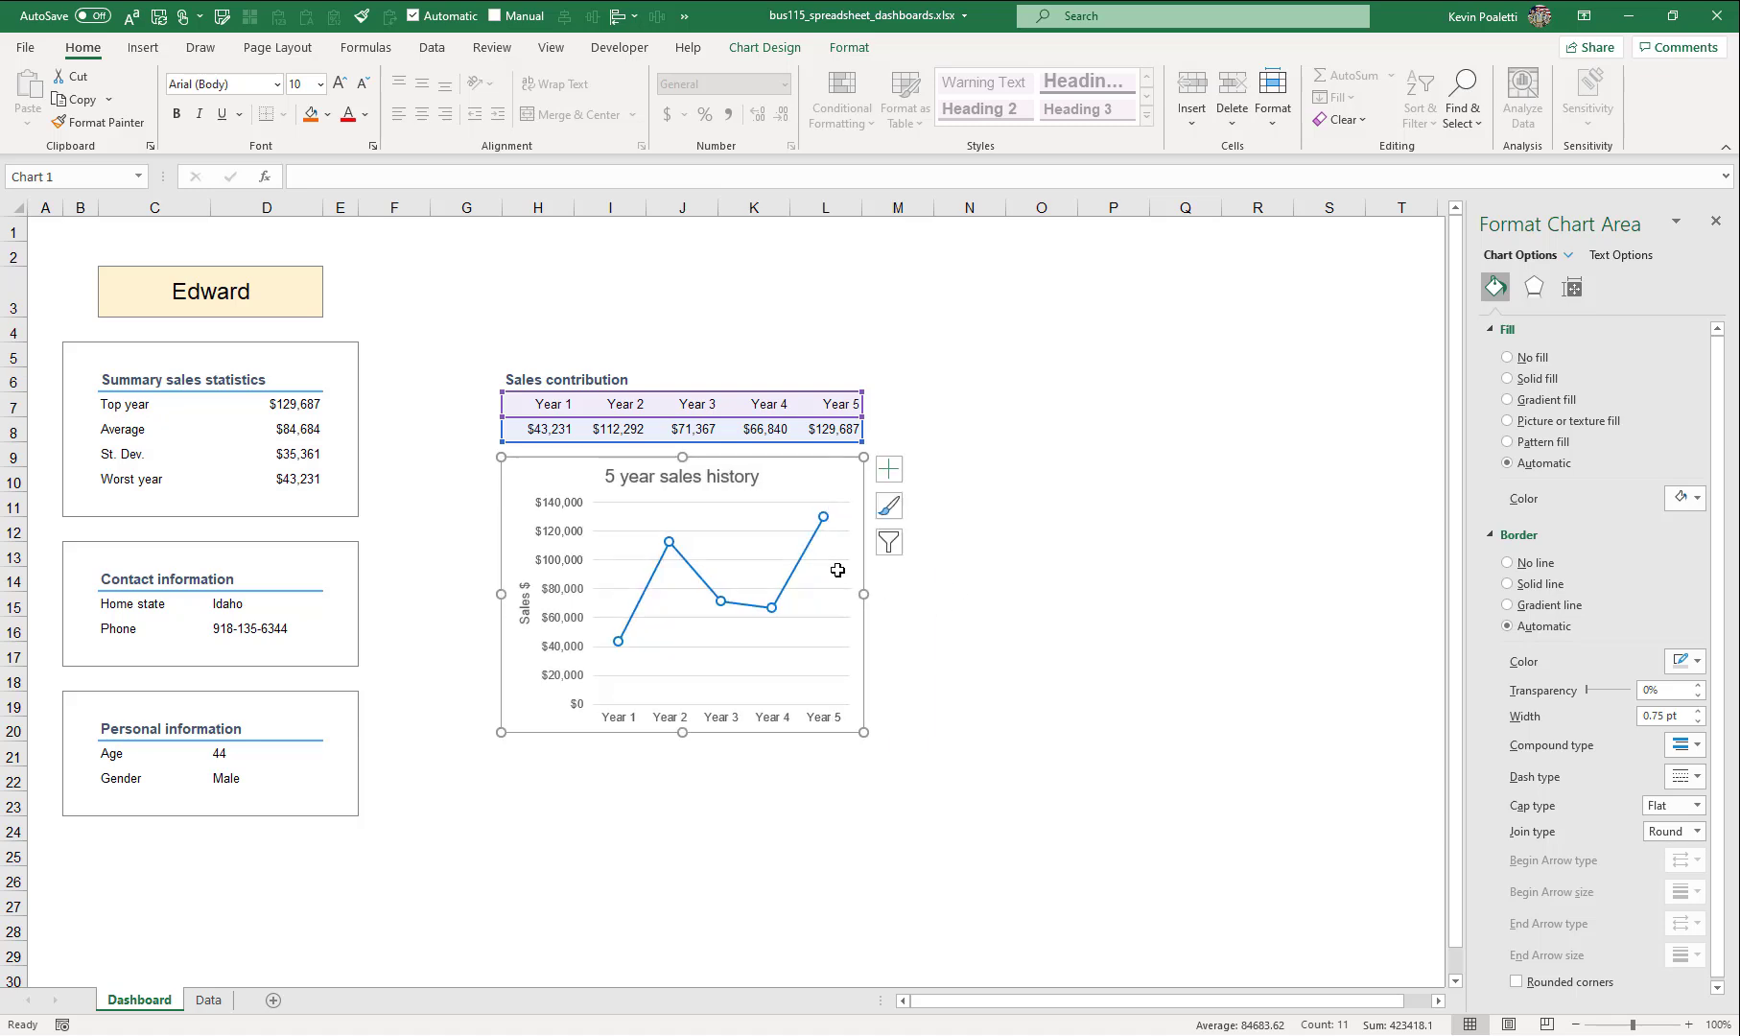
# - Set the width of columns H to L to 12
pyautogui.moveTo(526, 204); pyautogui.dragTo(811, 203)
pyautogui.rightClick(811, 203)
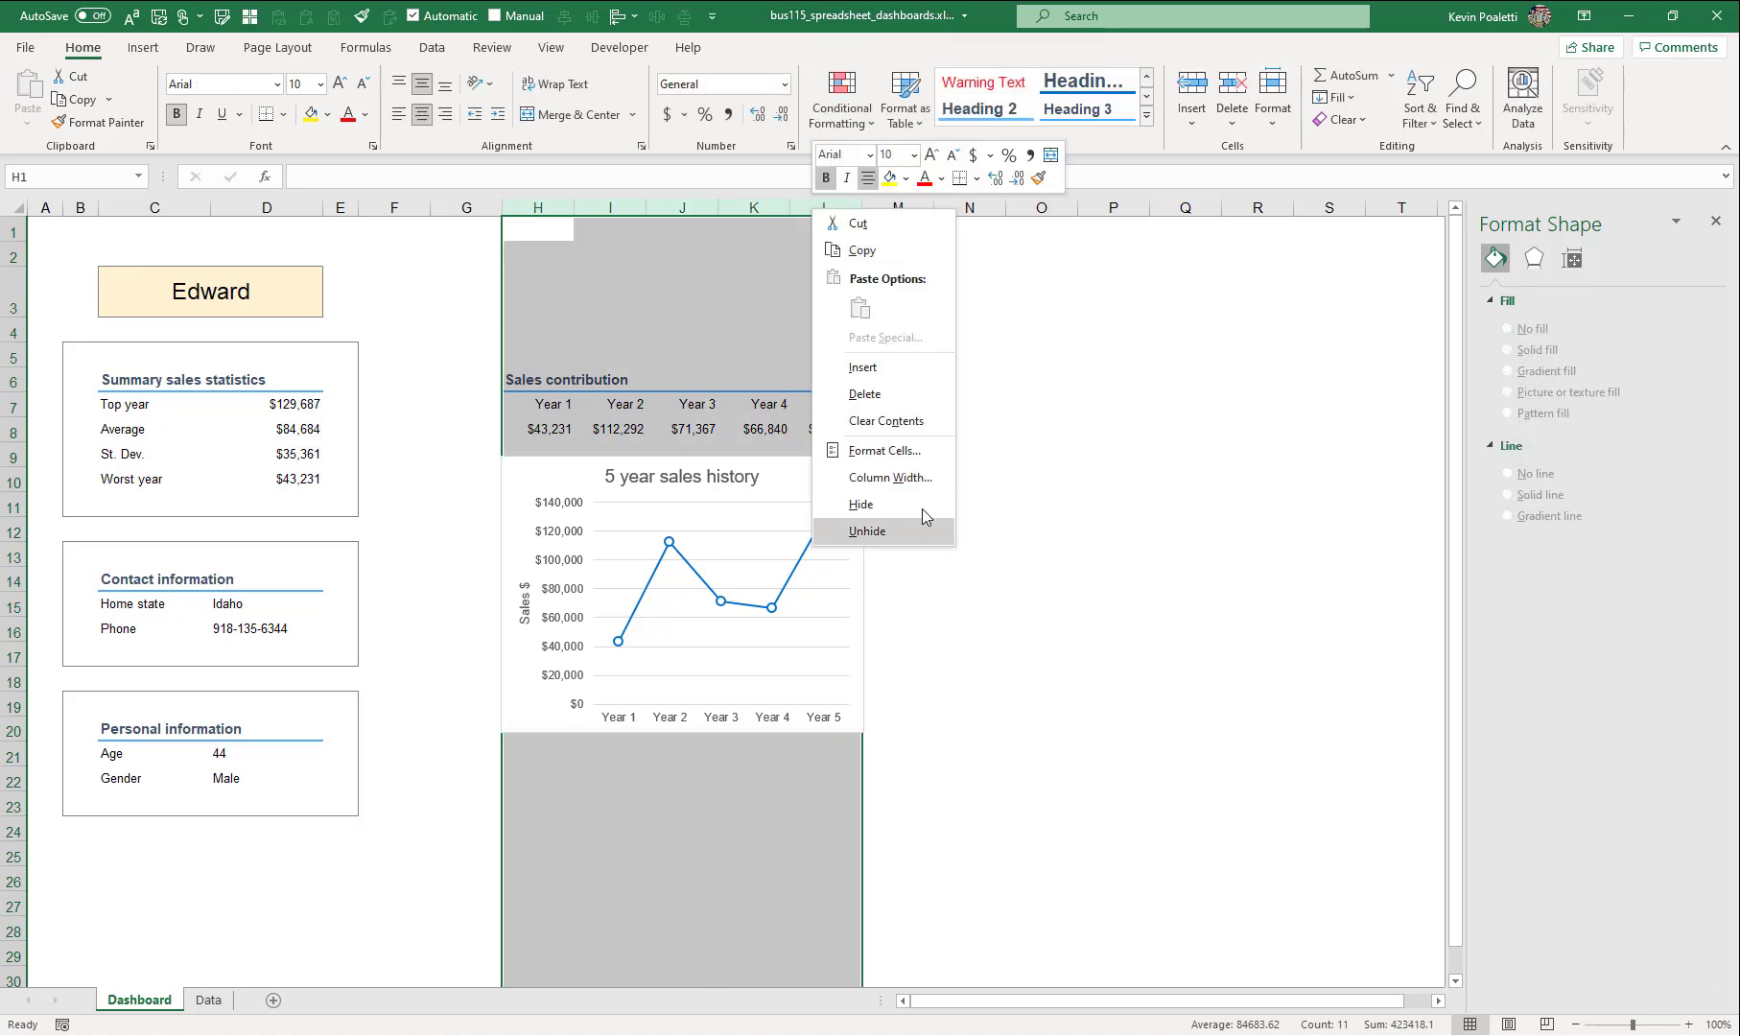
pyautogui.click(906, 476)
pyautogui.write('12')
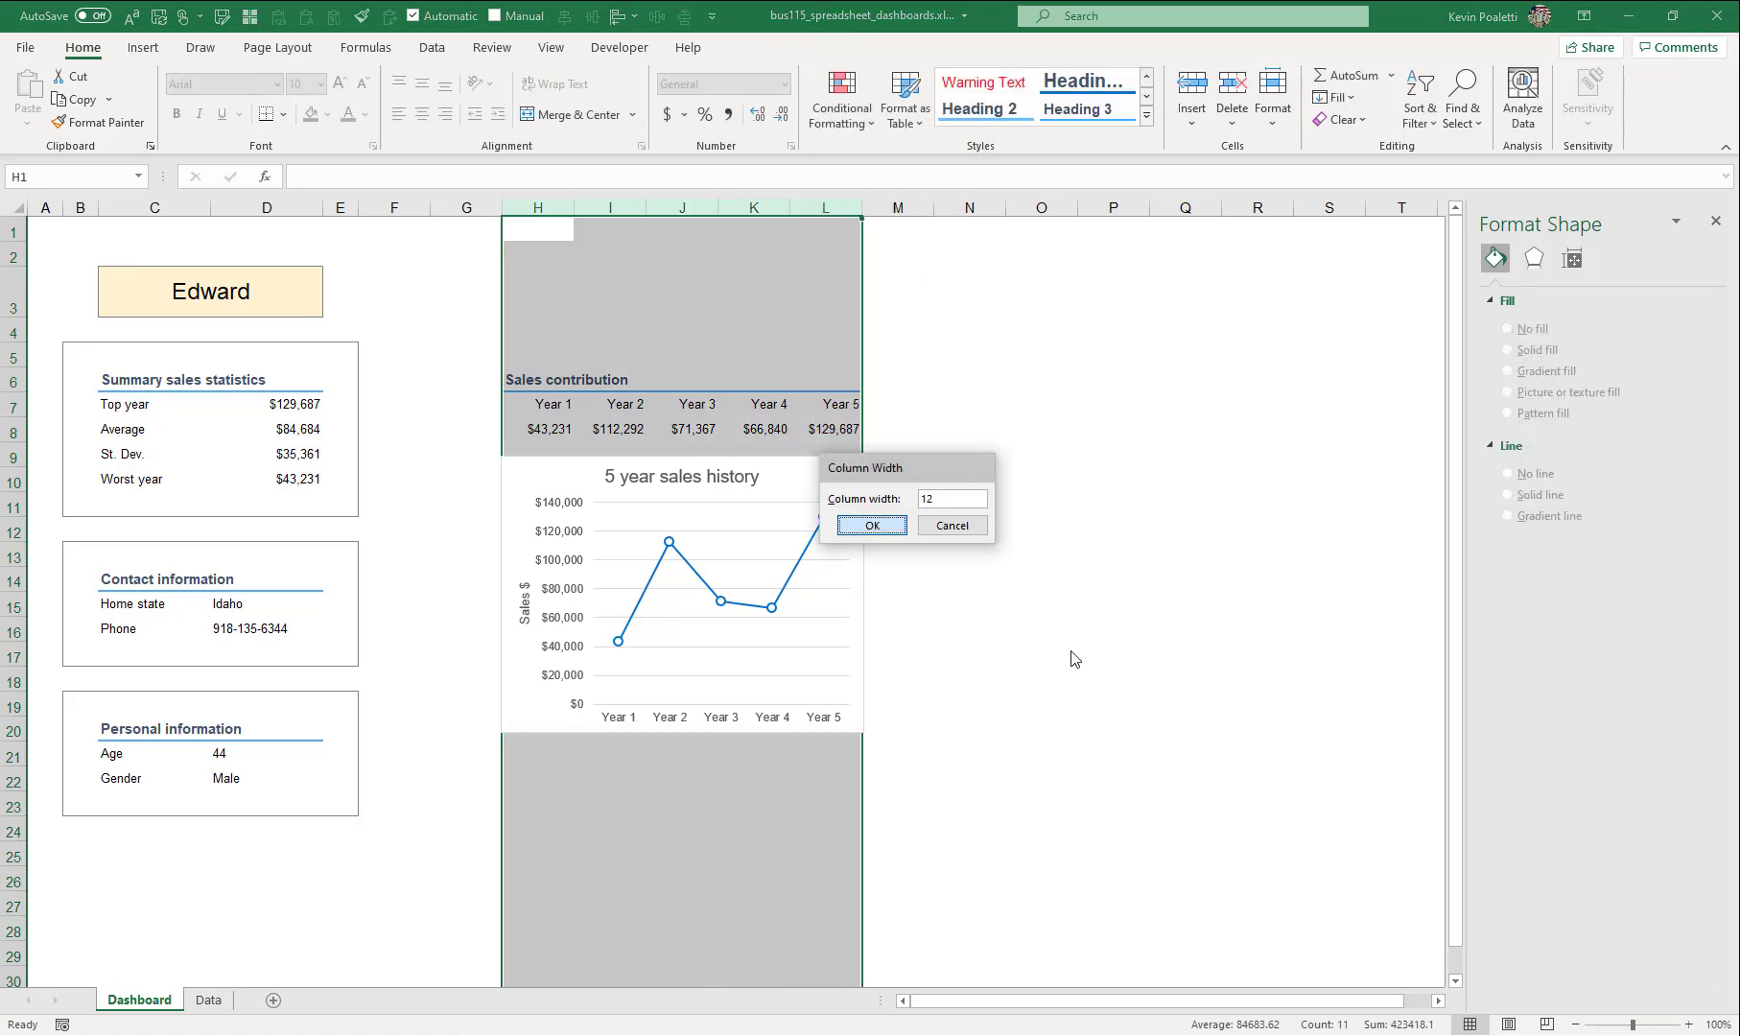
pyautogui.press('Return')
# - Set the width of columns G and M, on either side of the sales table, to 4
pyautogui.click(466, 208)
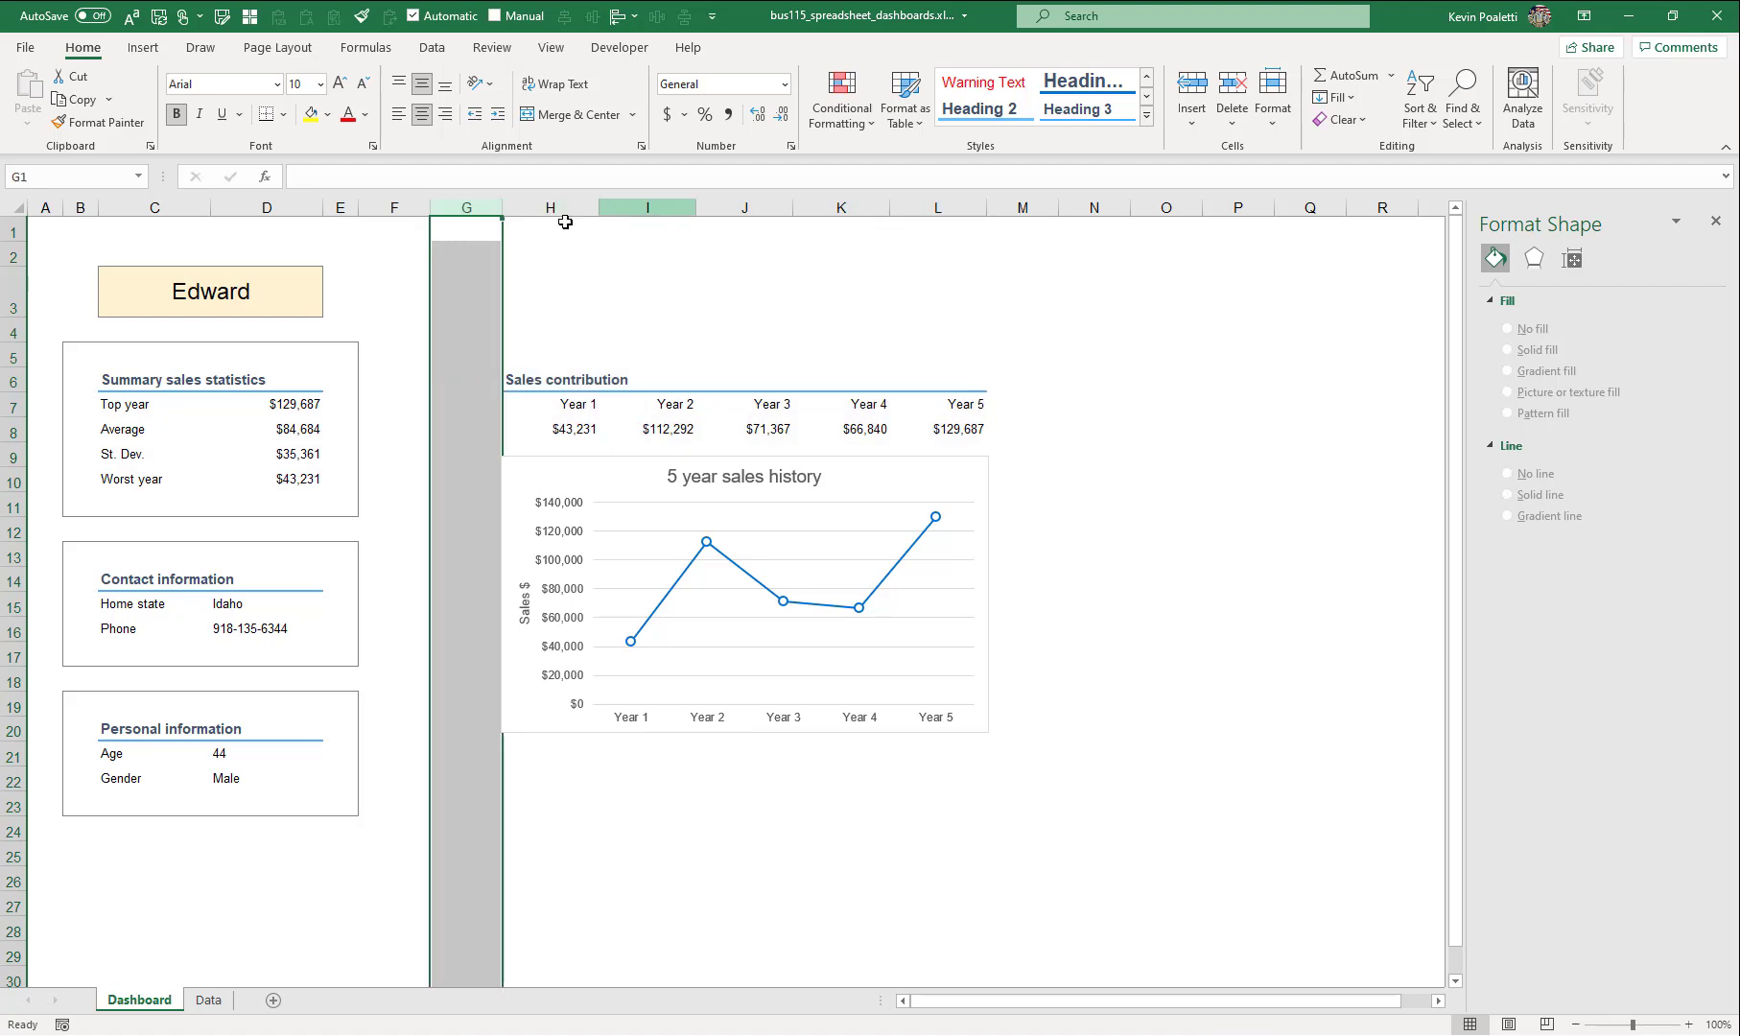
pyautogui.keyDown('ctrl'); pyautogui.click(1023, 208); pyautogui.keyUp('ctrl')
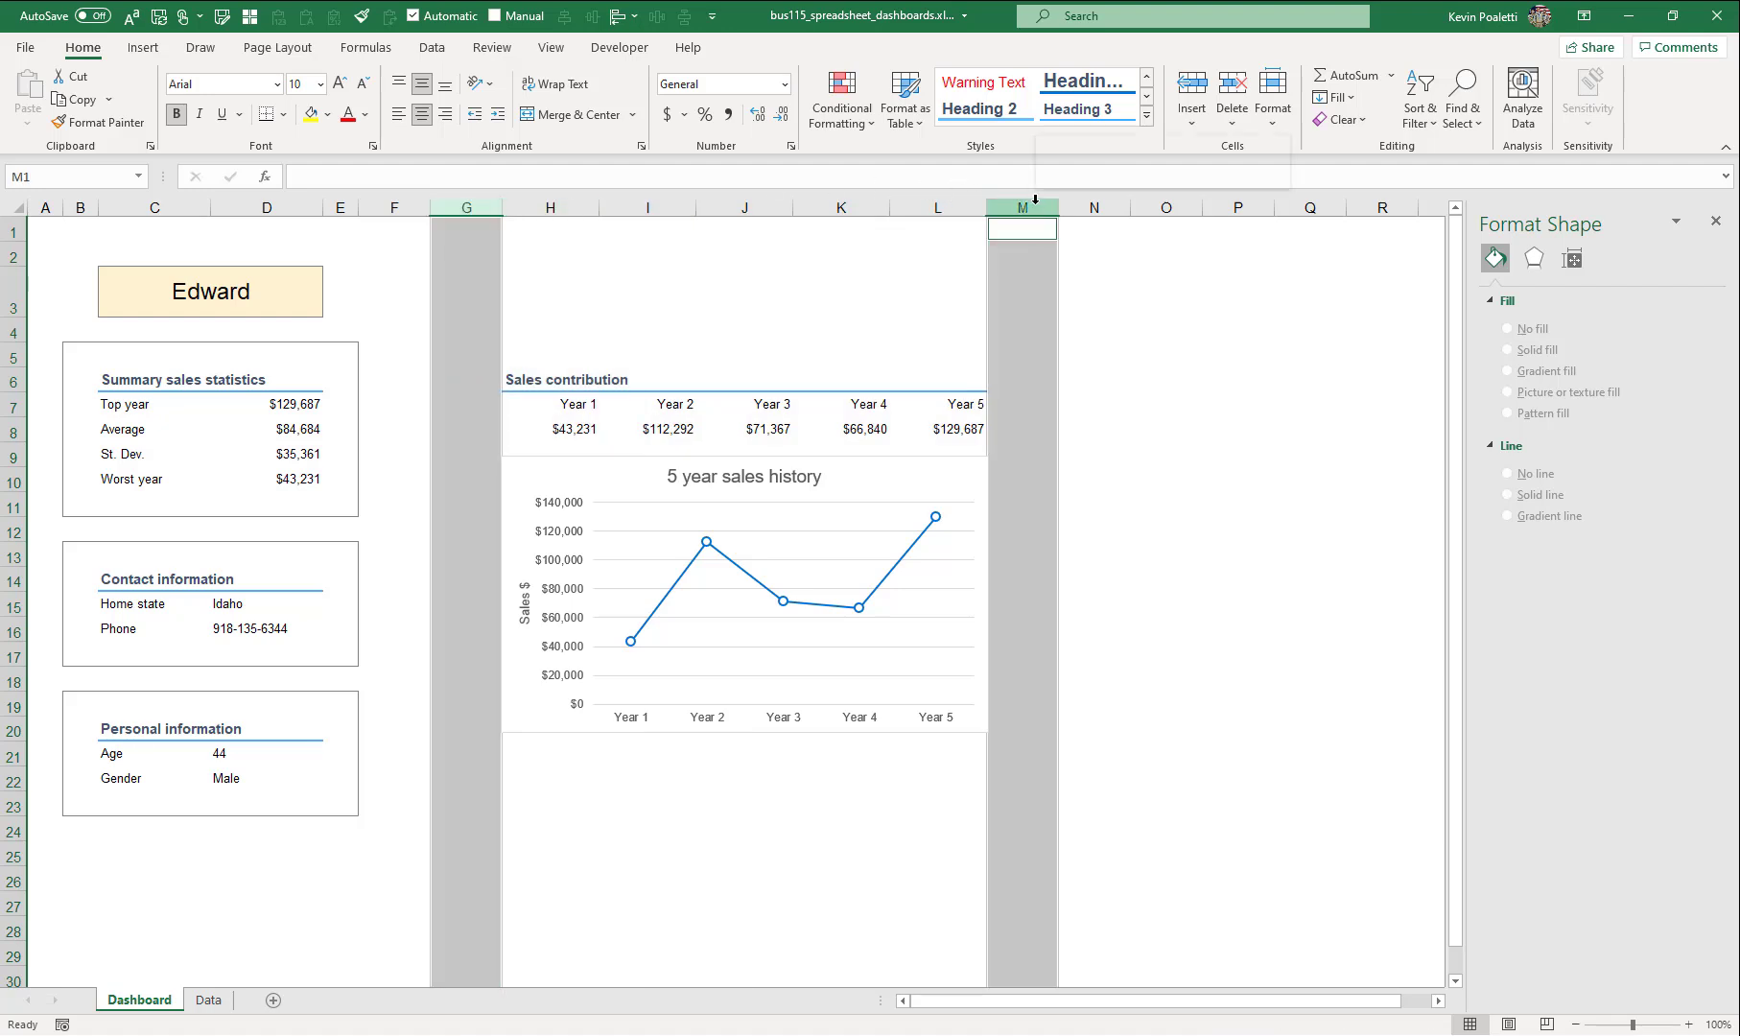
pyautogui.rightClick(1035, 203)
pyautogui.click(1123, 470)
pyautogui.write('4')
pyautogui.press('Return')
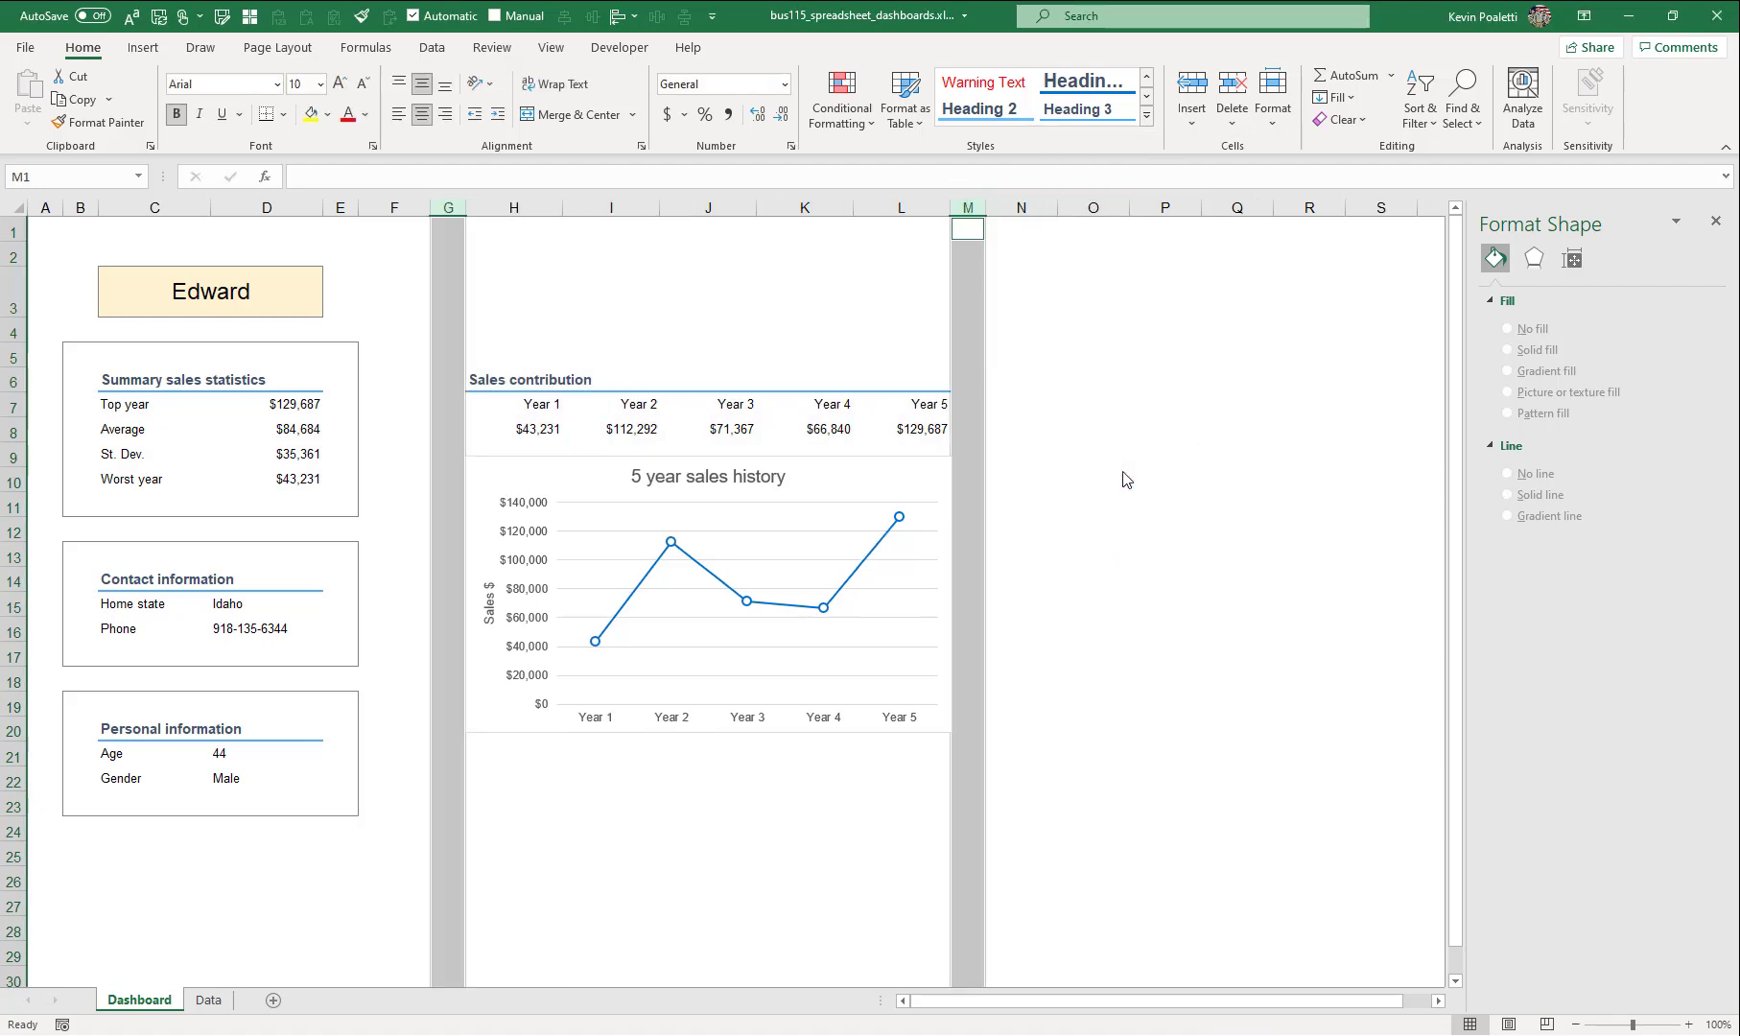
# - Add a dark gray outline border around G5:M21, enclosing the sales contribution table and the chart
pyautogui.click(455, 361)
pyautogui.moveTo(456, 360); pyautogui.dragTo(963, 741)
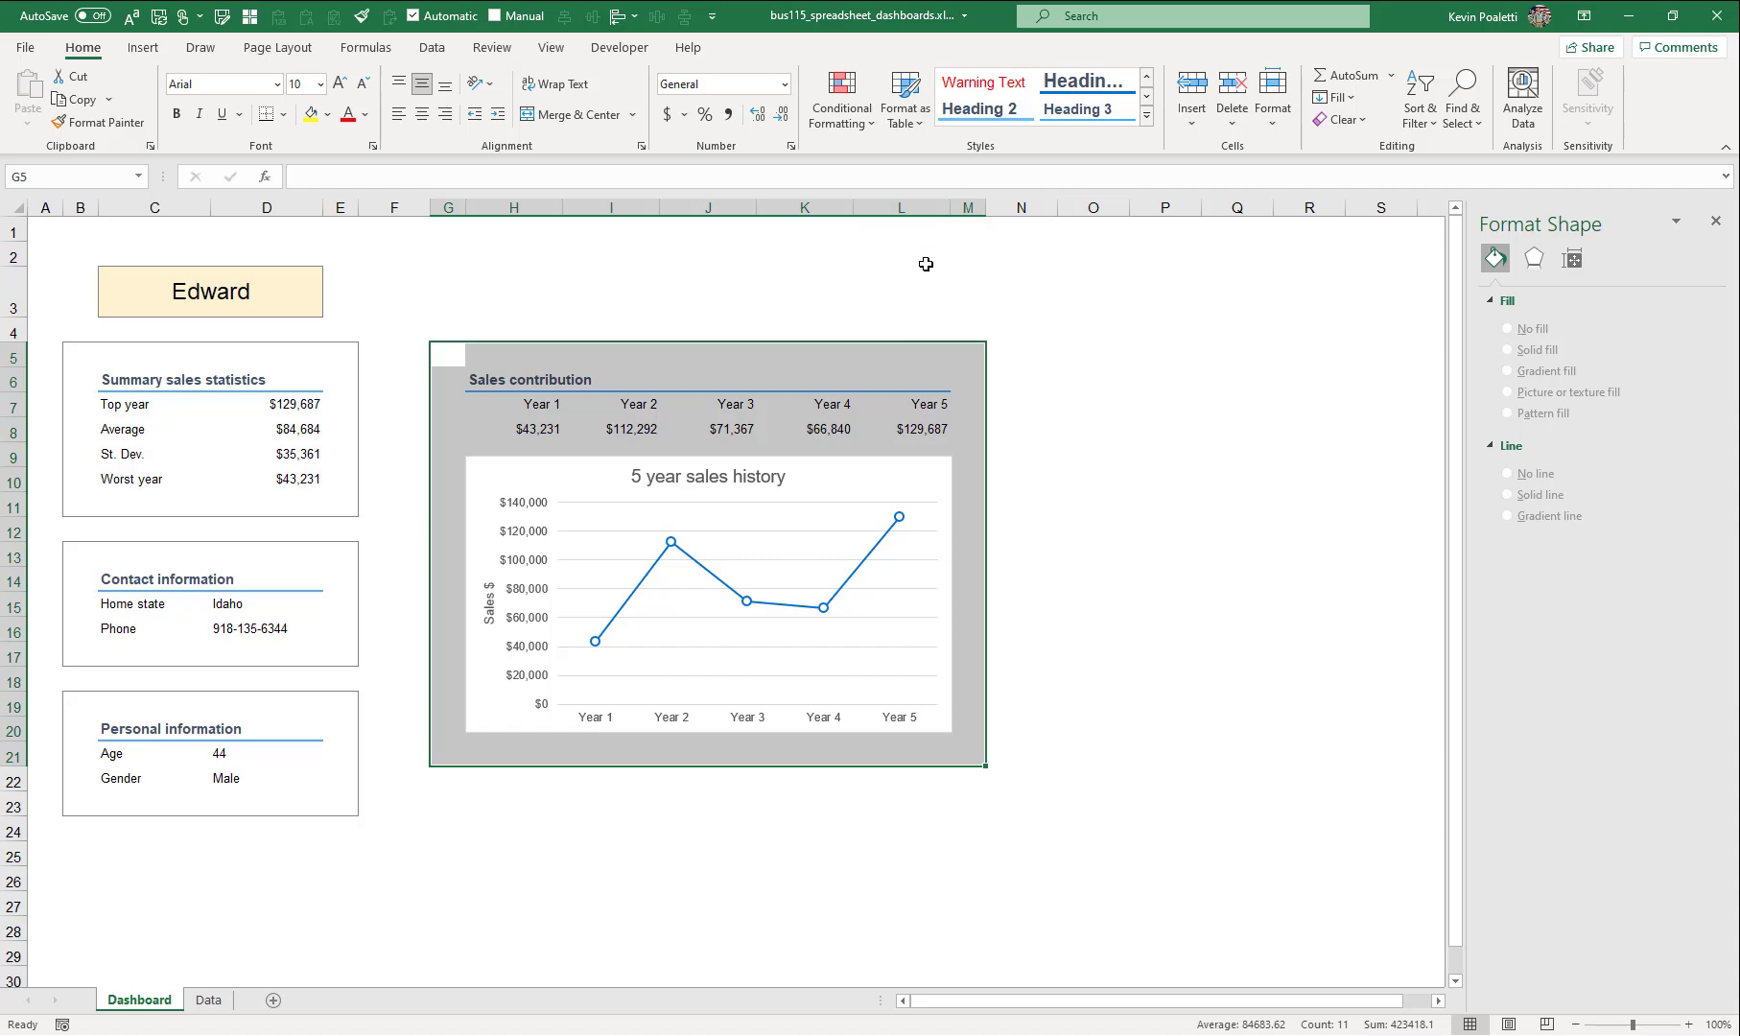
pyautogui.hotkey('ctrl', '1')
pyautogui.click(603, 529)
pyautogui.click(510, 680)
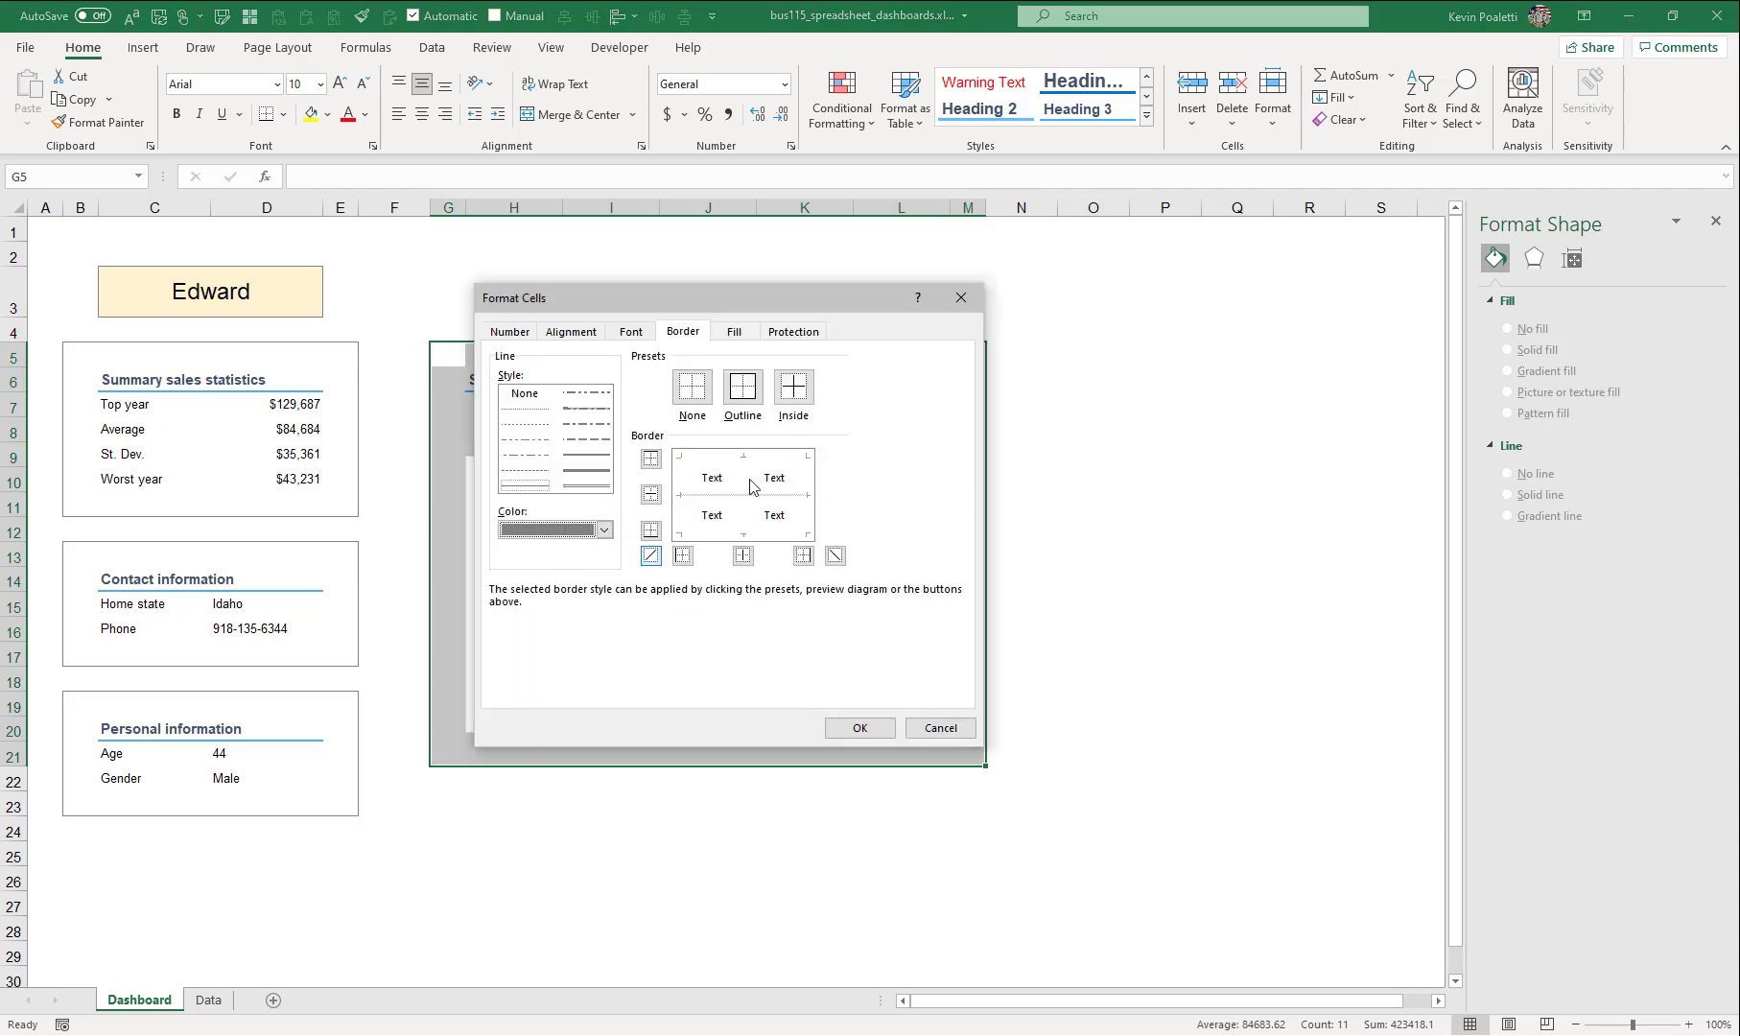
pyautogui.click(744, 396)
pyautogui.click(860, 728)
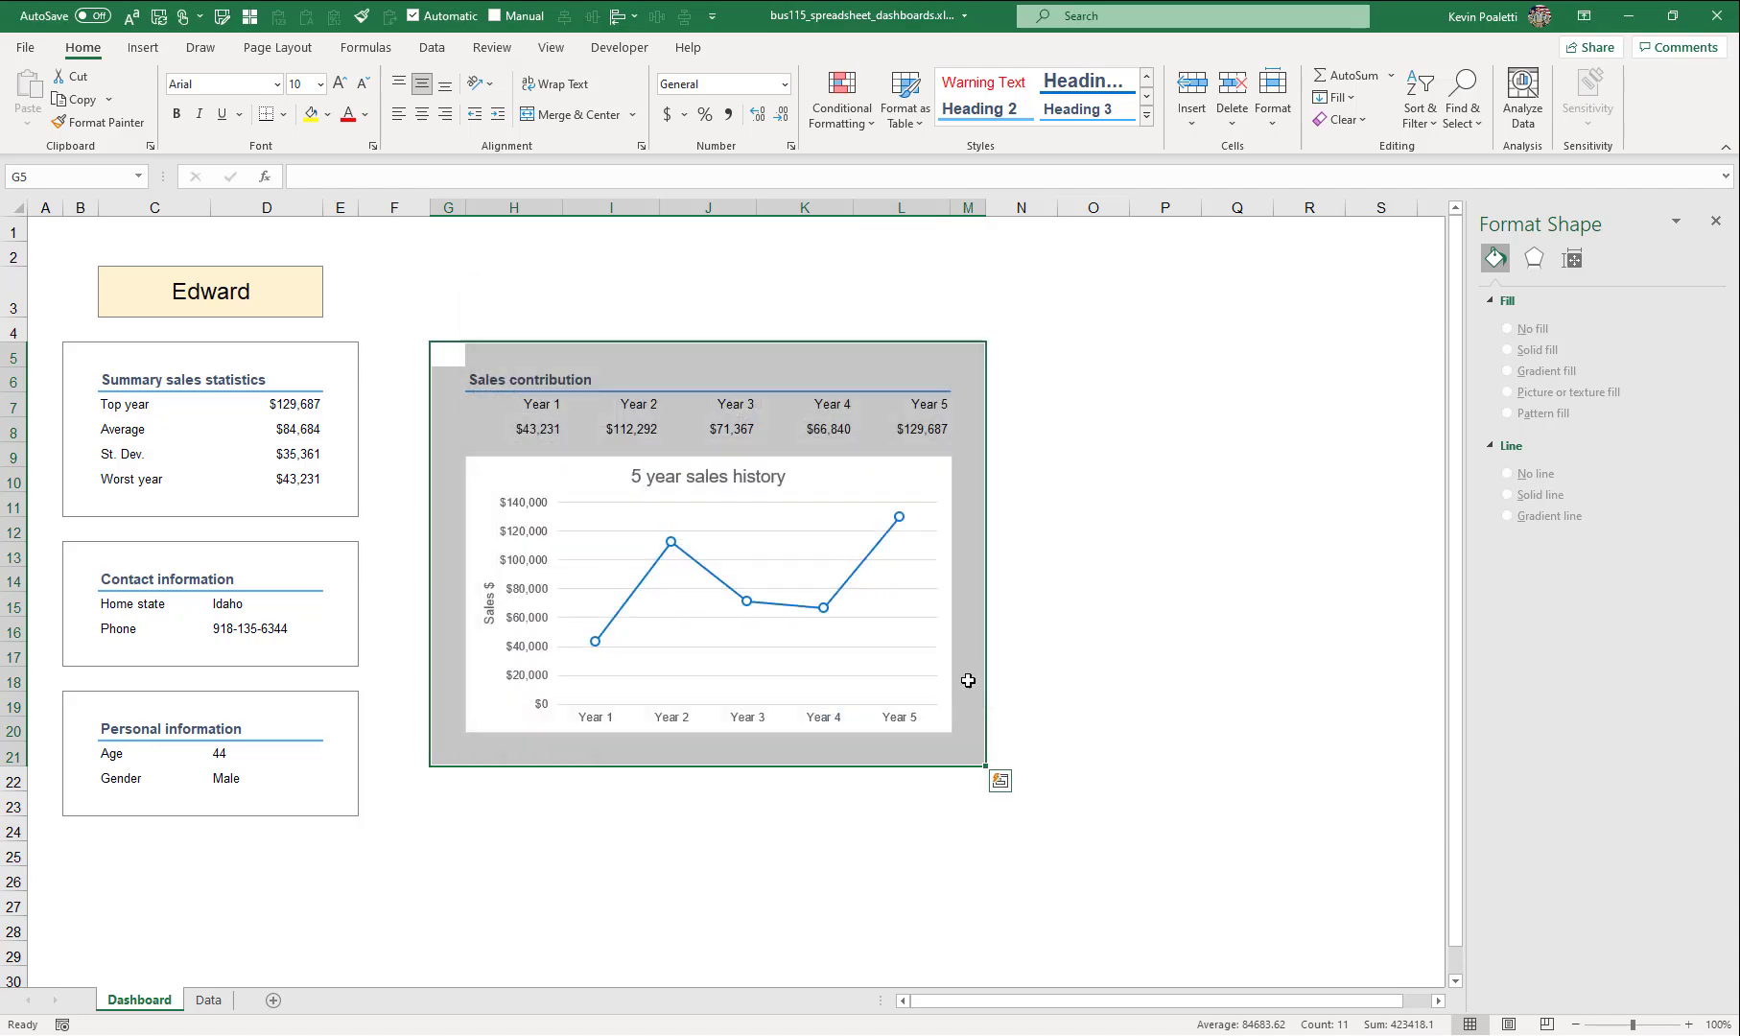
# - Remove the outline from the sales history chart
pyautogui.click(939, 667)
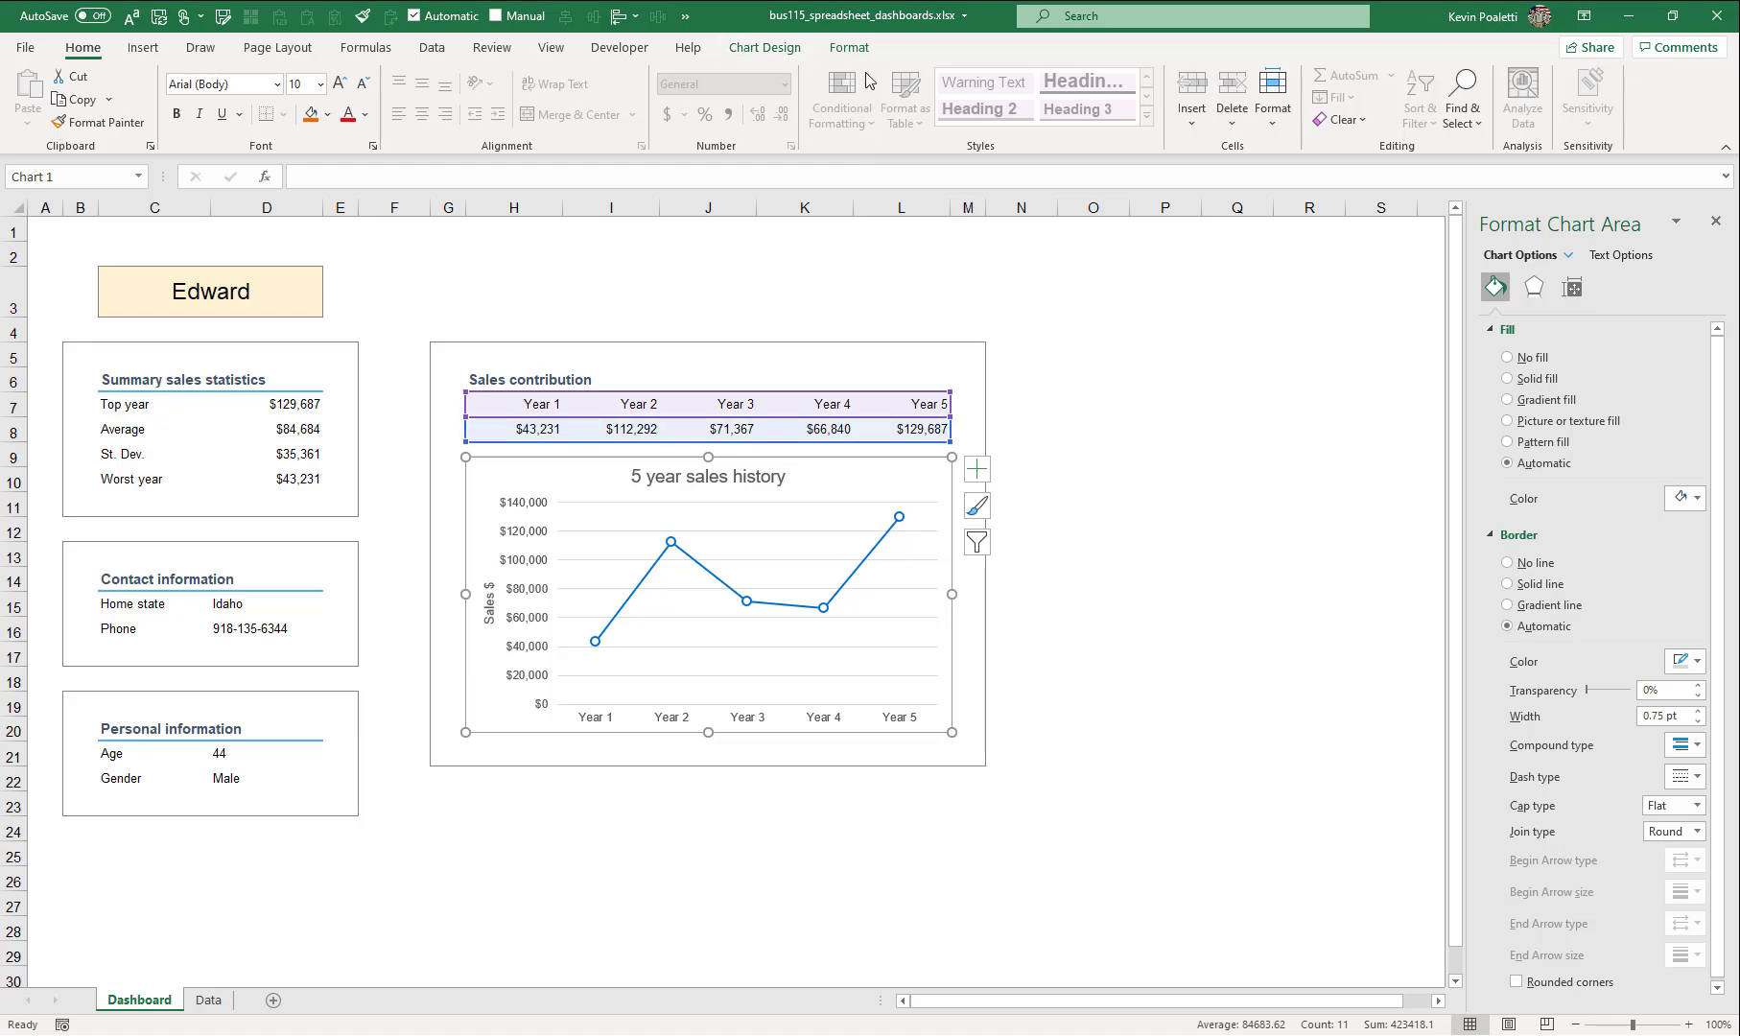
pyautogui.click(848, 48)
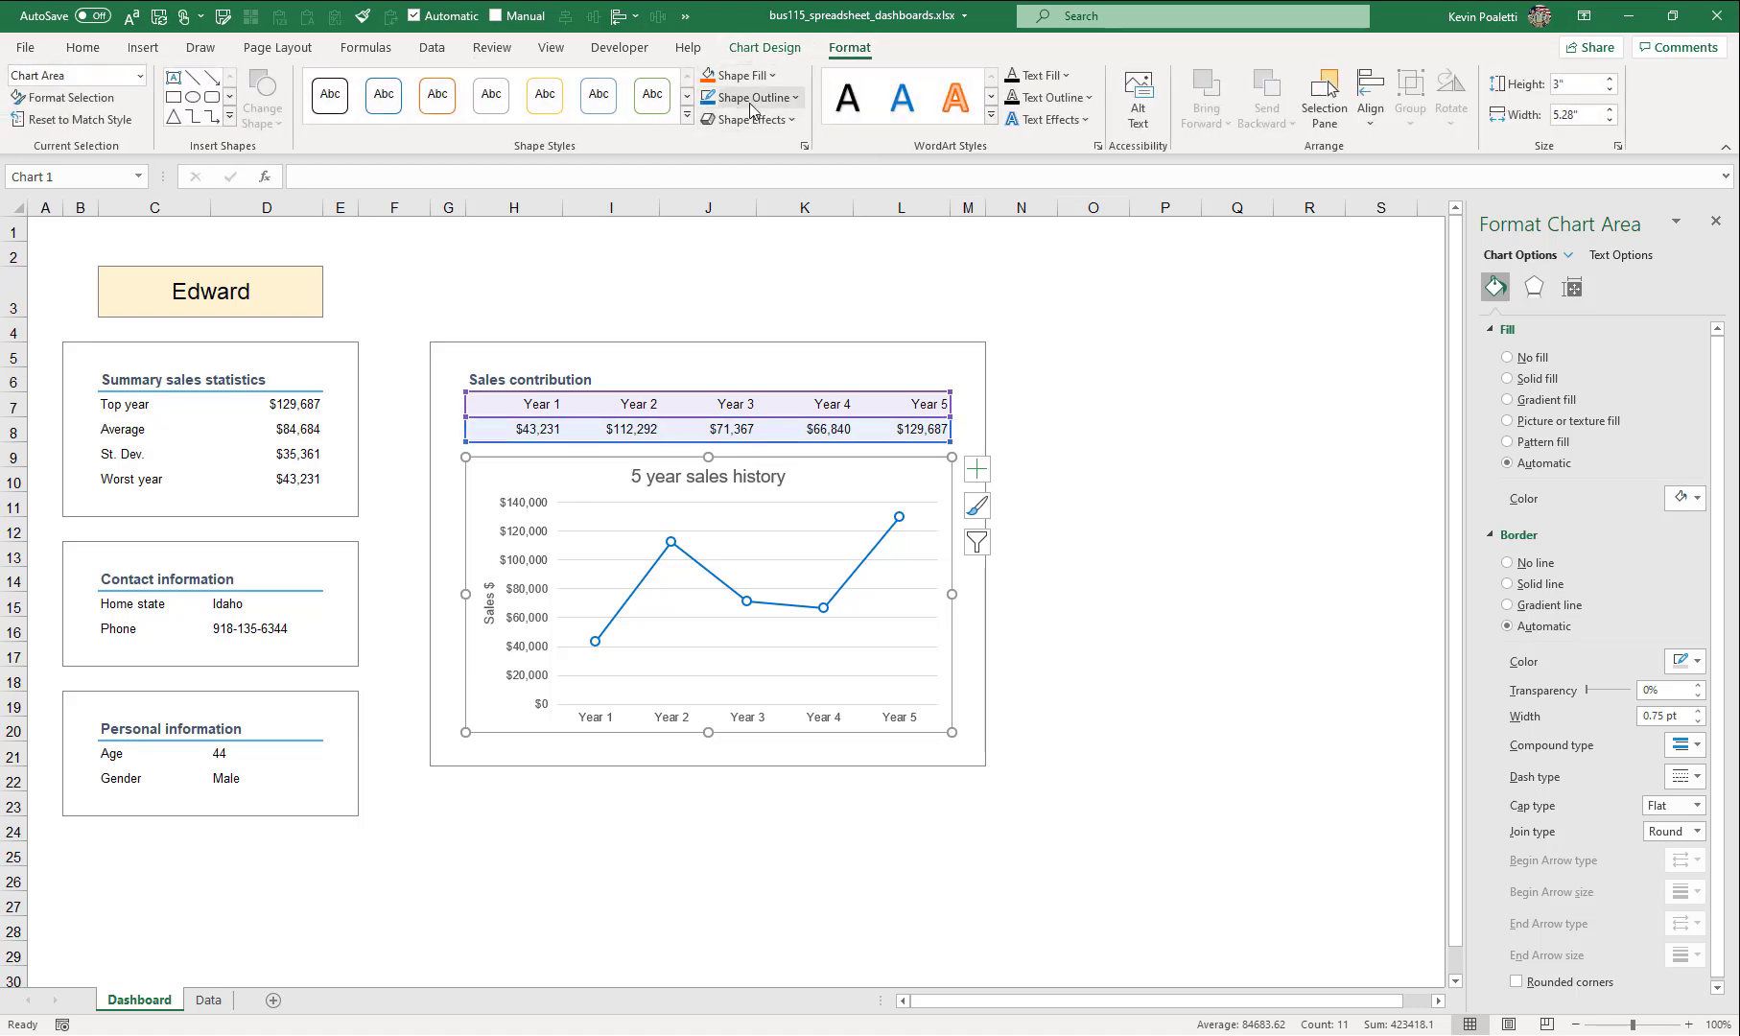
pyautogui.click(753, 97)
pyautogui.click(771, 336)
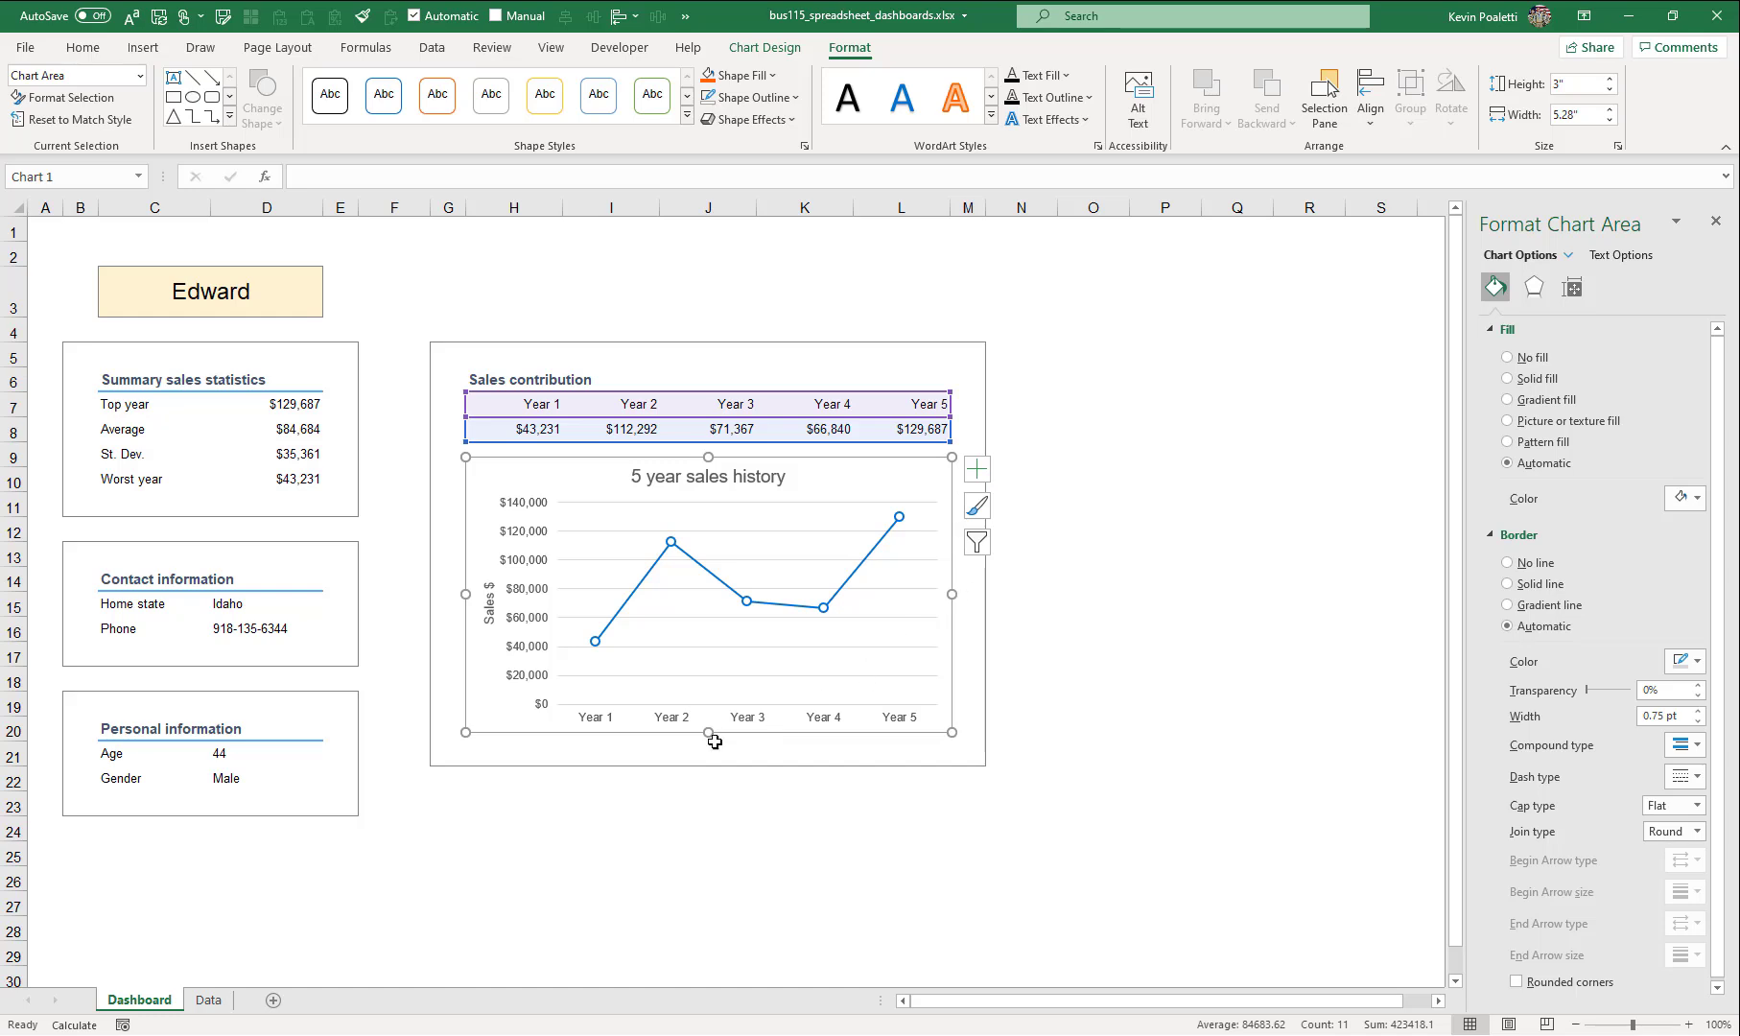
# - Narrow the spacer columns N and F to a width of 4
pyautogui.rightClick(1026, 207)
pyautogui.click(1085, 471)
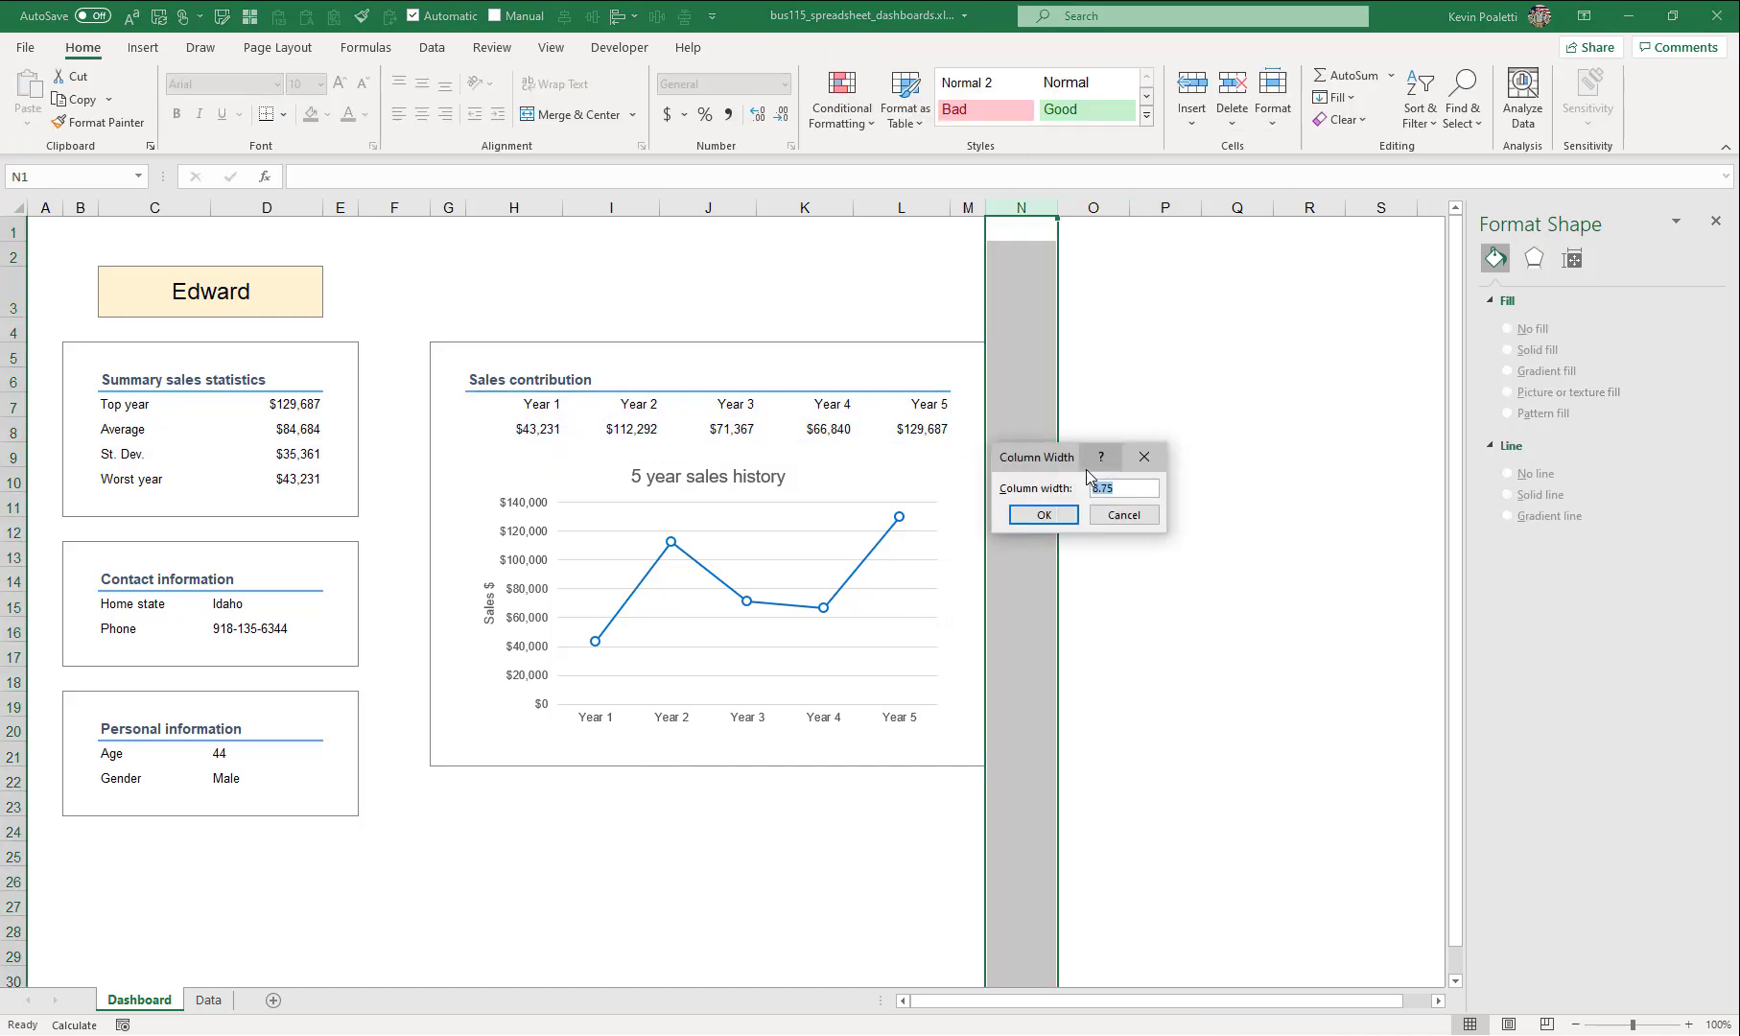
pyautogui.write('4')
pyautogui.press('Return')
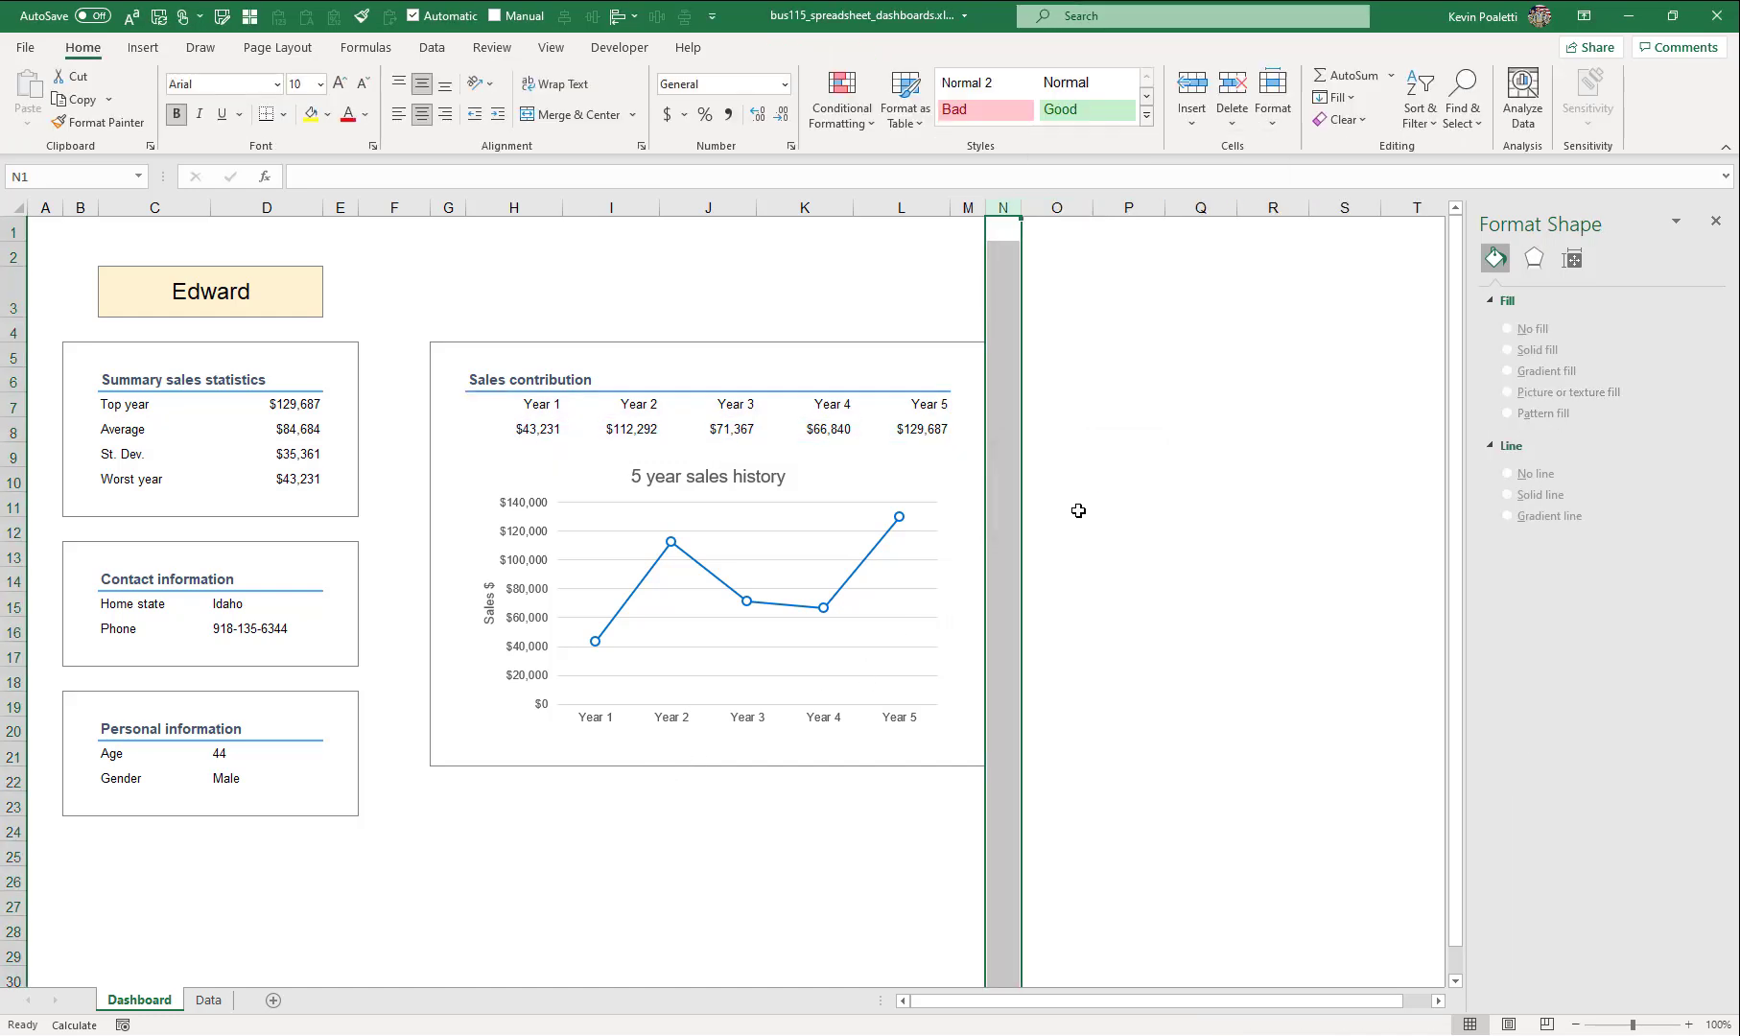
pyautogui.rightClick(394, 209)
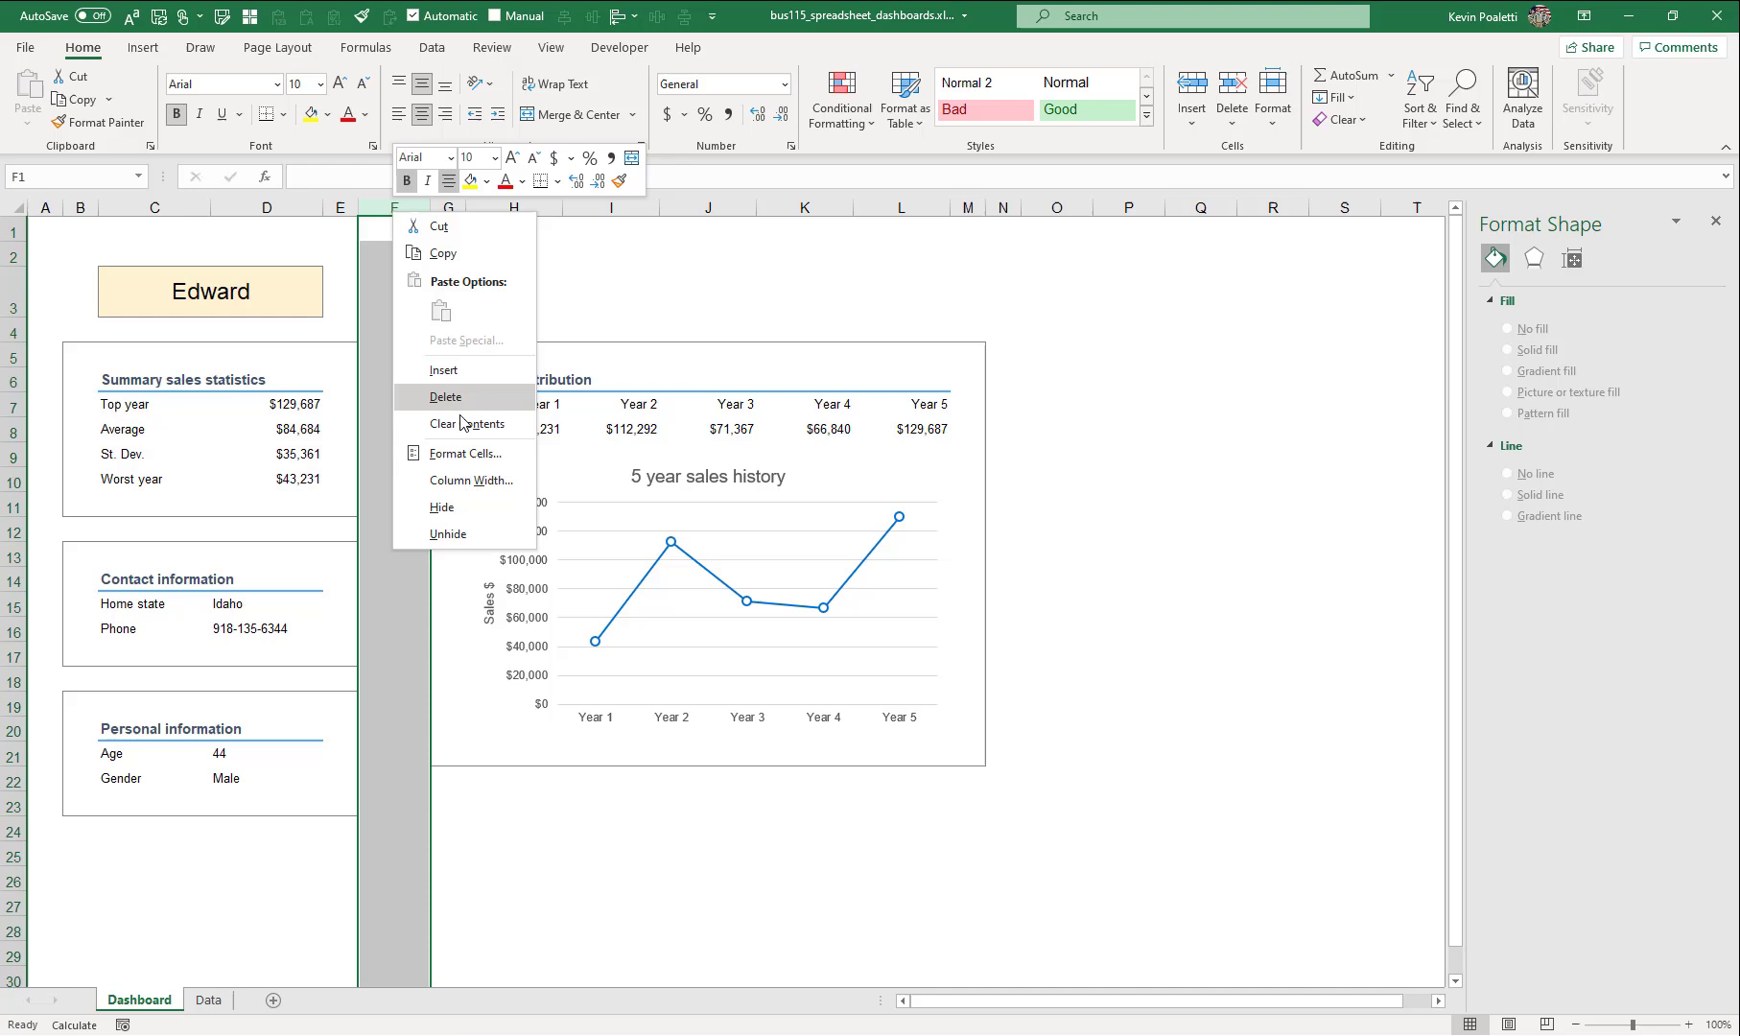
pyautogui.click(471, 480)
pyautogui.press('Return')
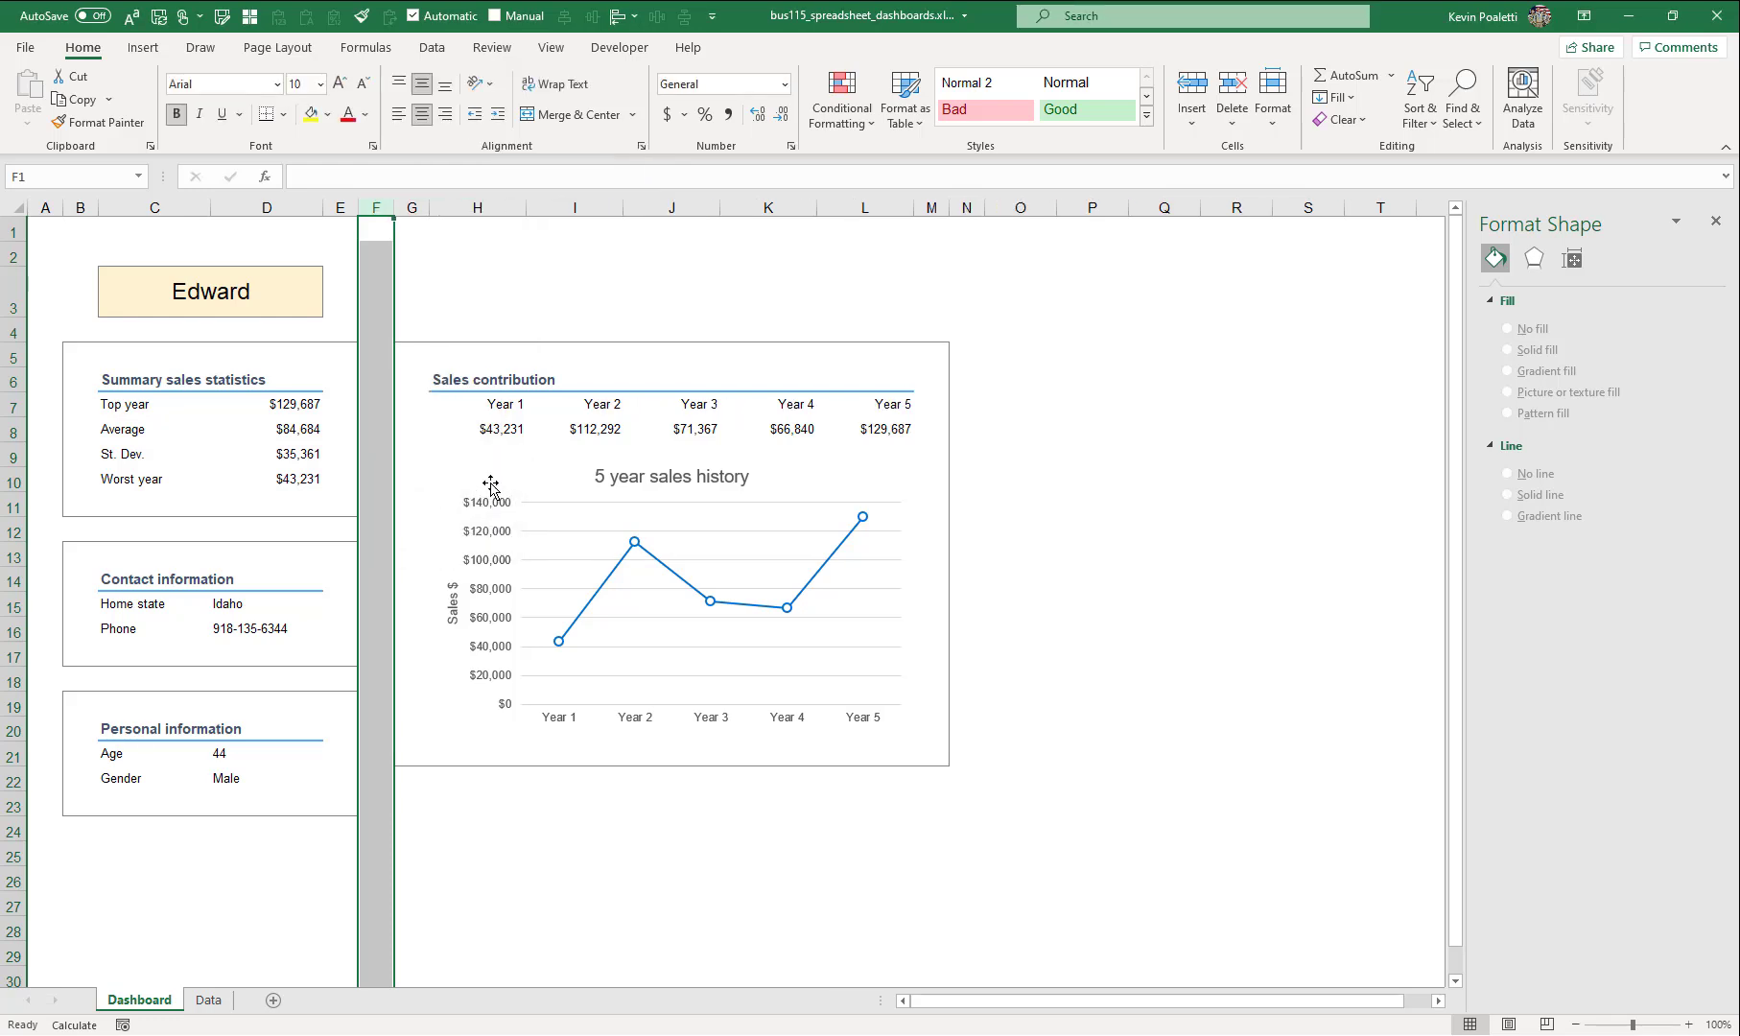
pyautogui.click(375, 291)
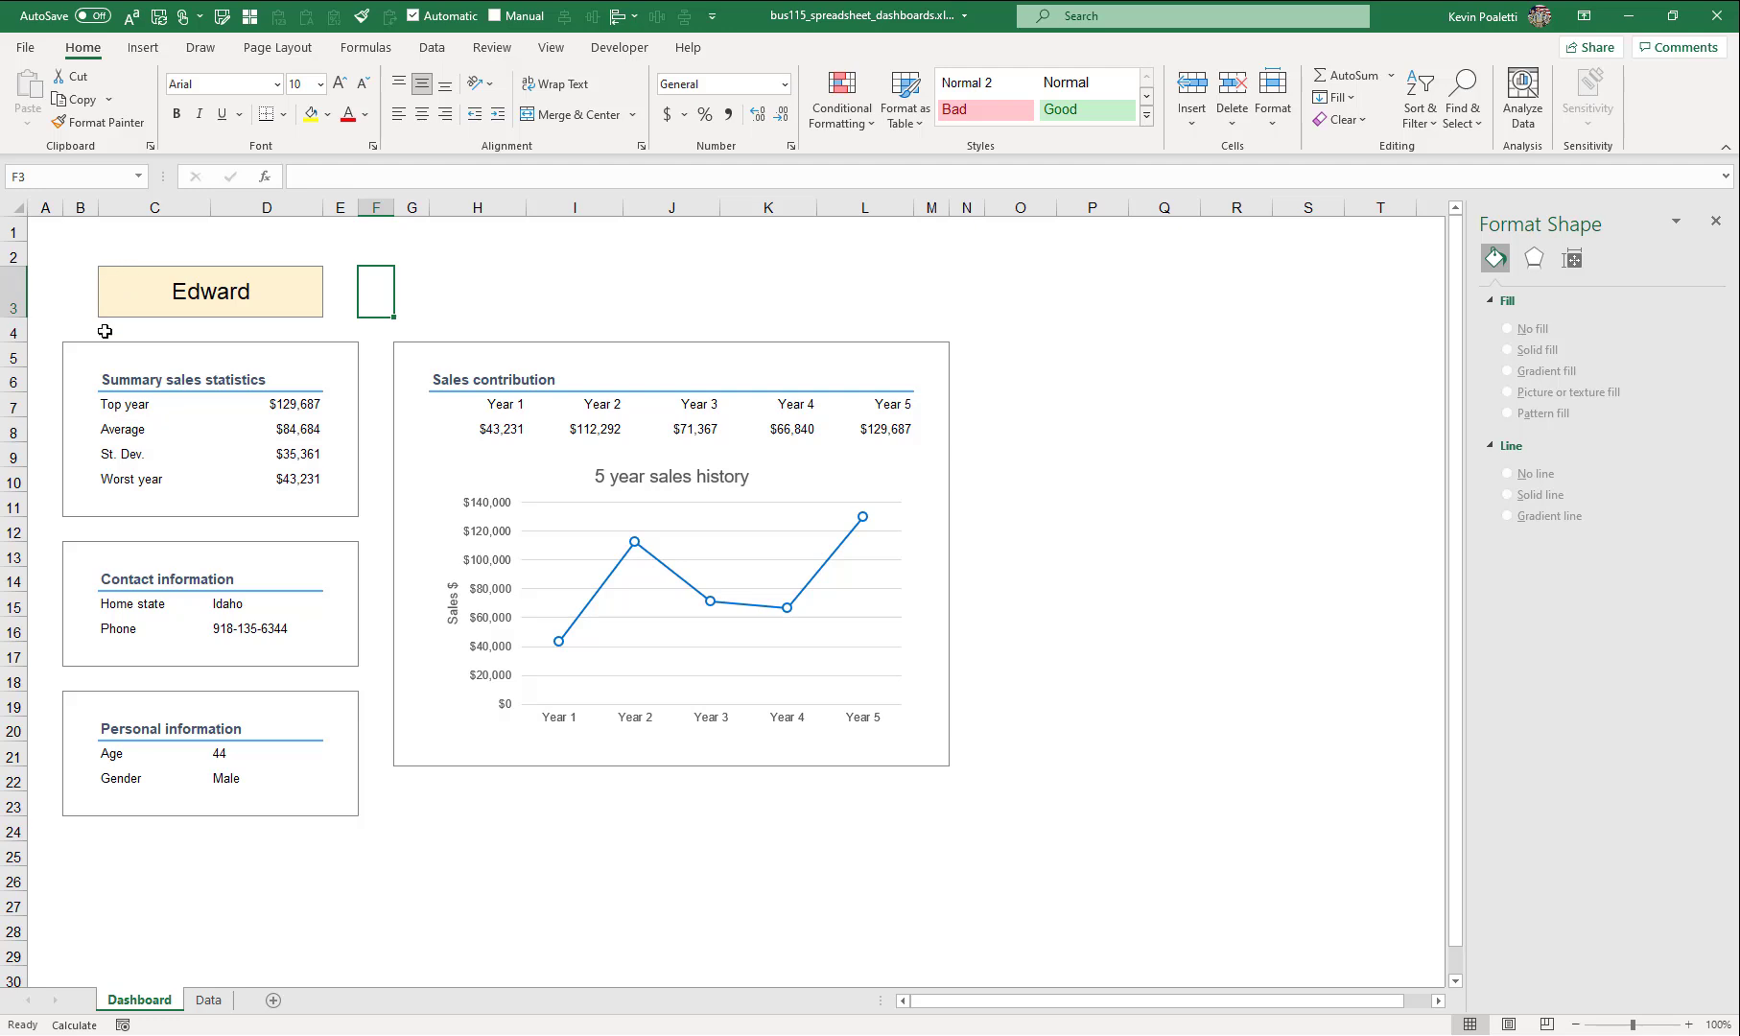
# - Hide all rows from row 25 to the end of the Dashboard sheet
pyautogui.click(10, 857)
pyautogui.hotkey('ctrl', 'shift', 'Down')
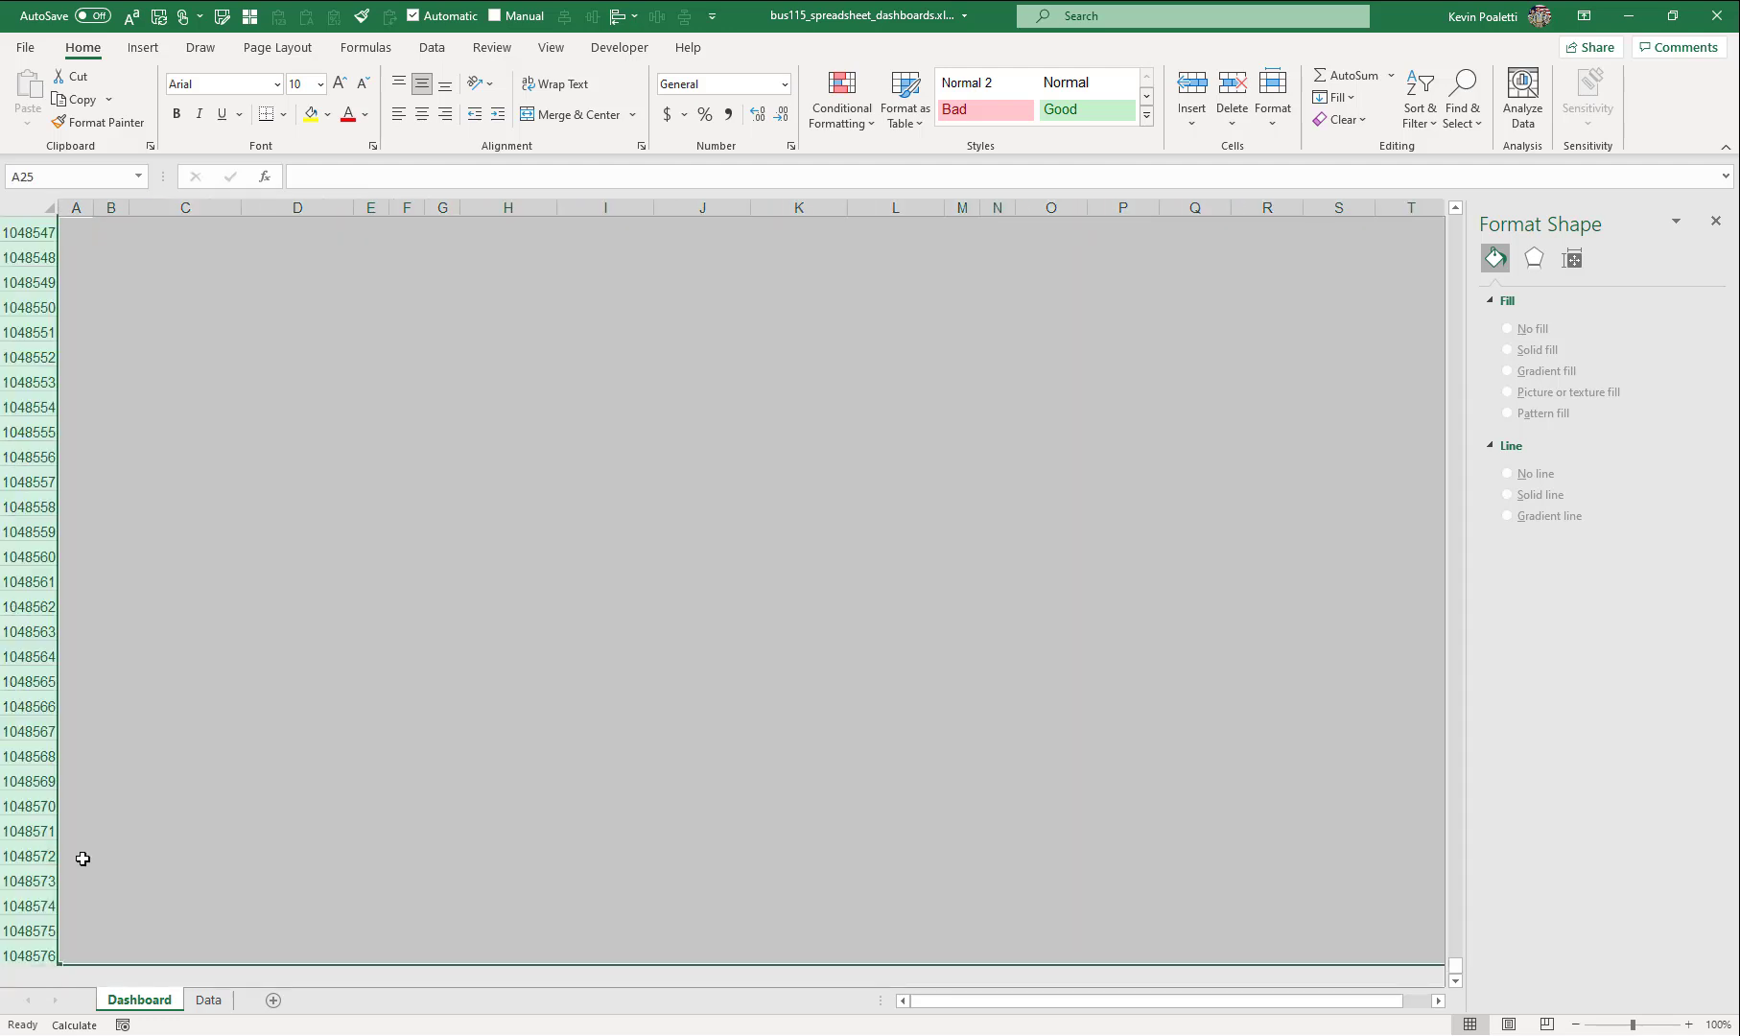
pyautogui.rightClick(33, 791)
pyautogui.click(93, 752)
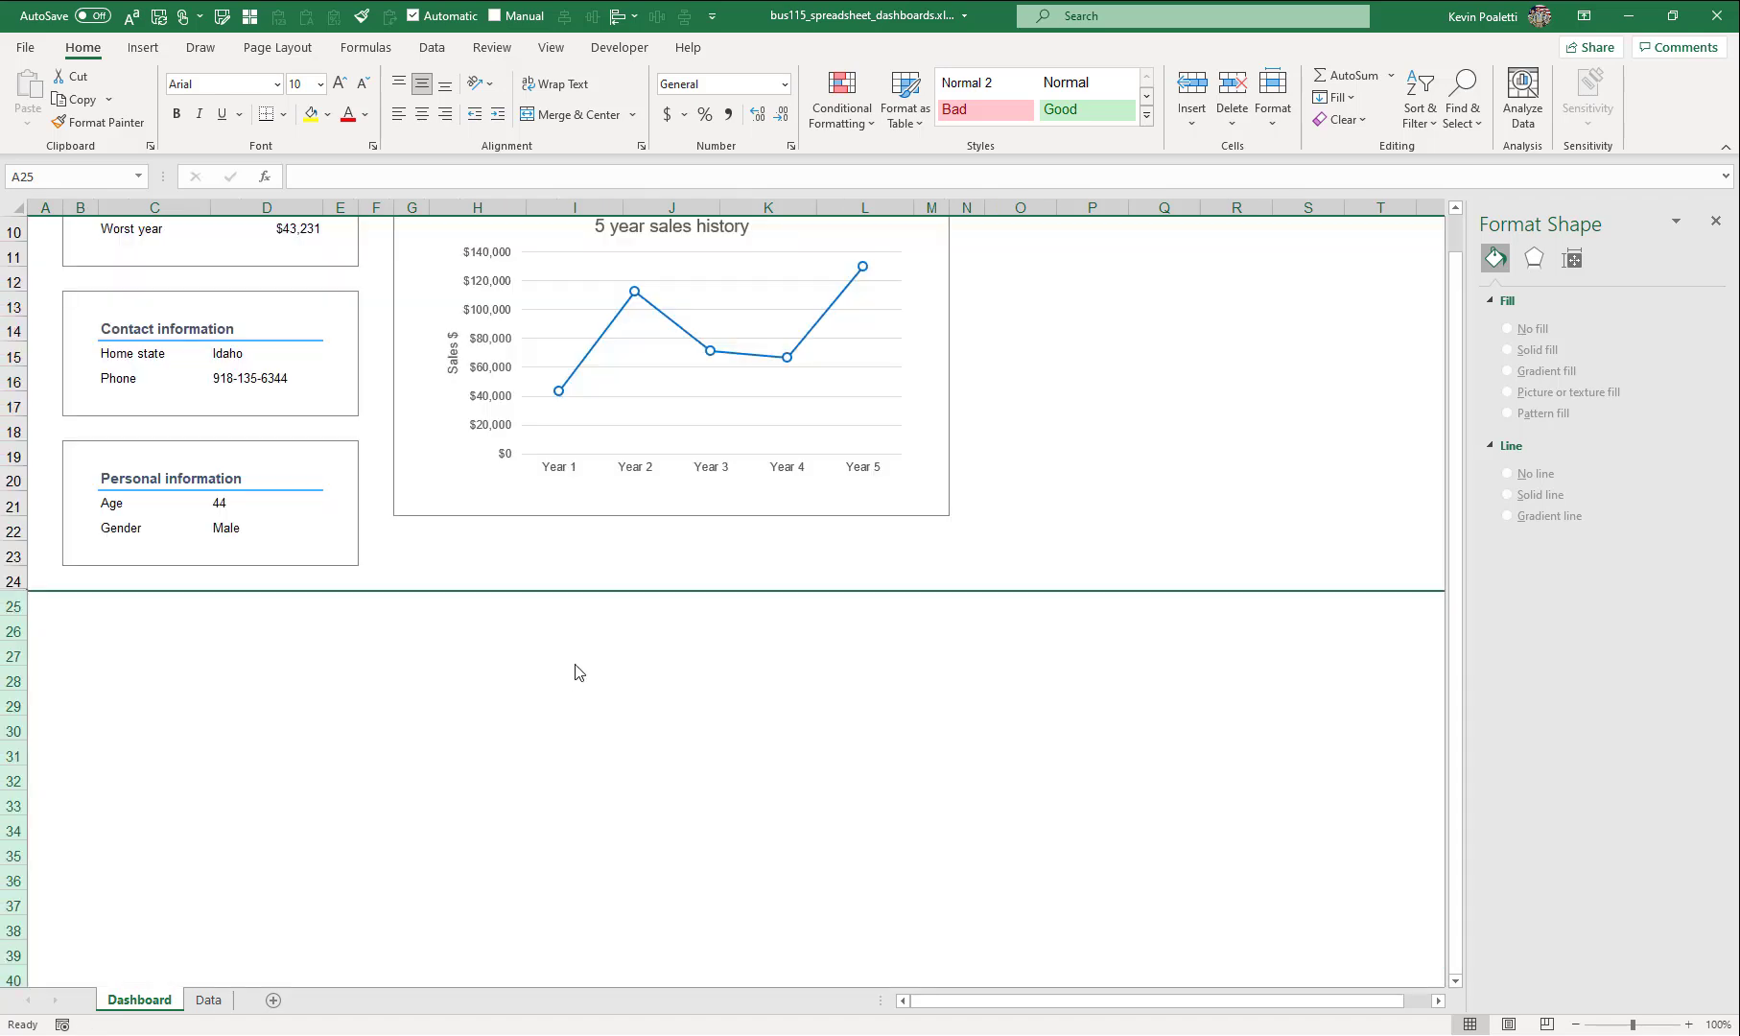
pyautogui.scroll(3, 974, 490)
# - Hide all columns from O to the end of the sheet and return to cell A1
pyautogui.click(1003, 203)
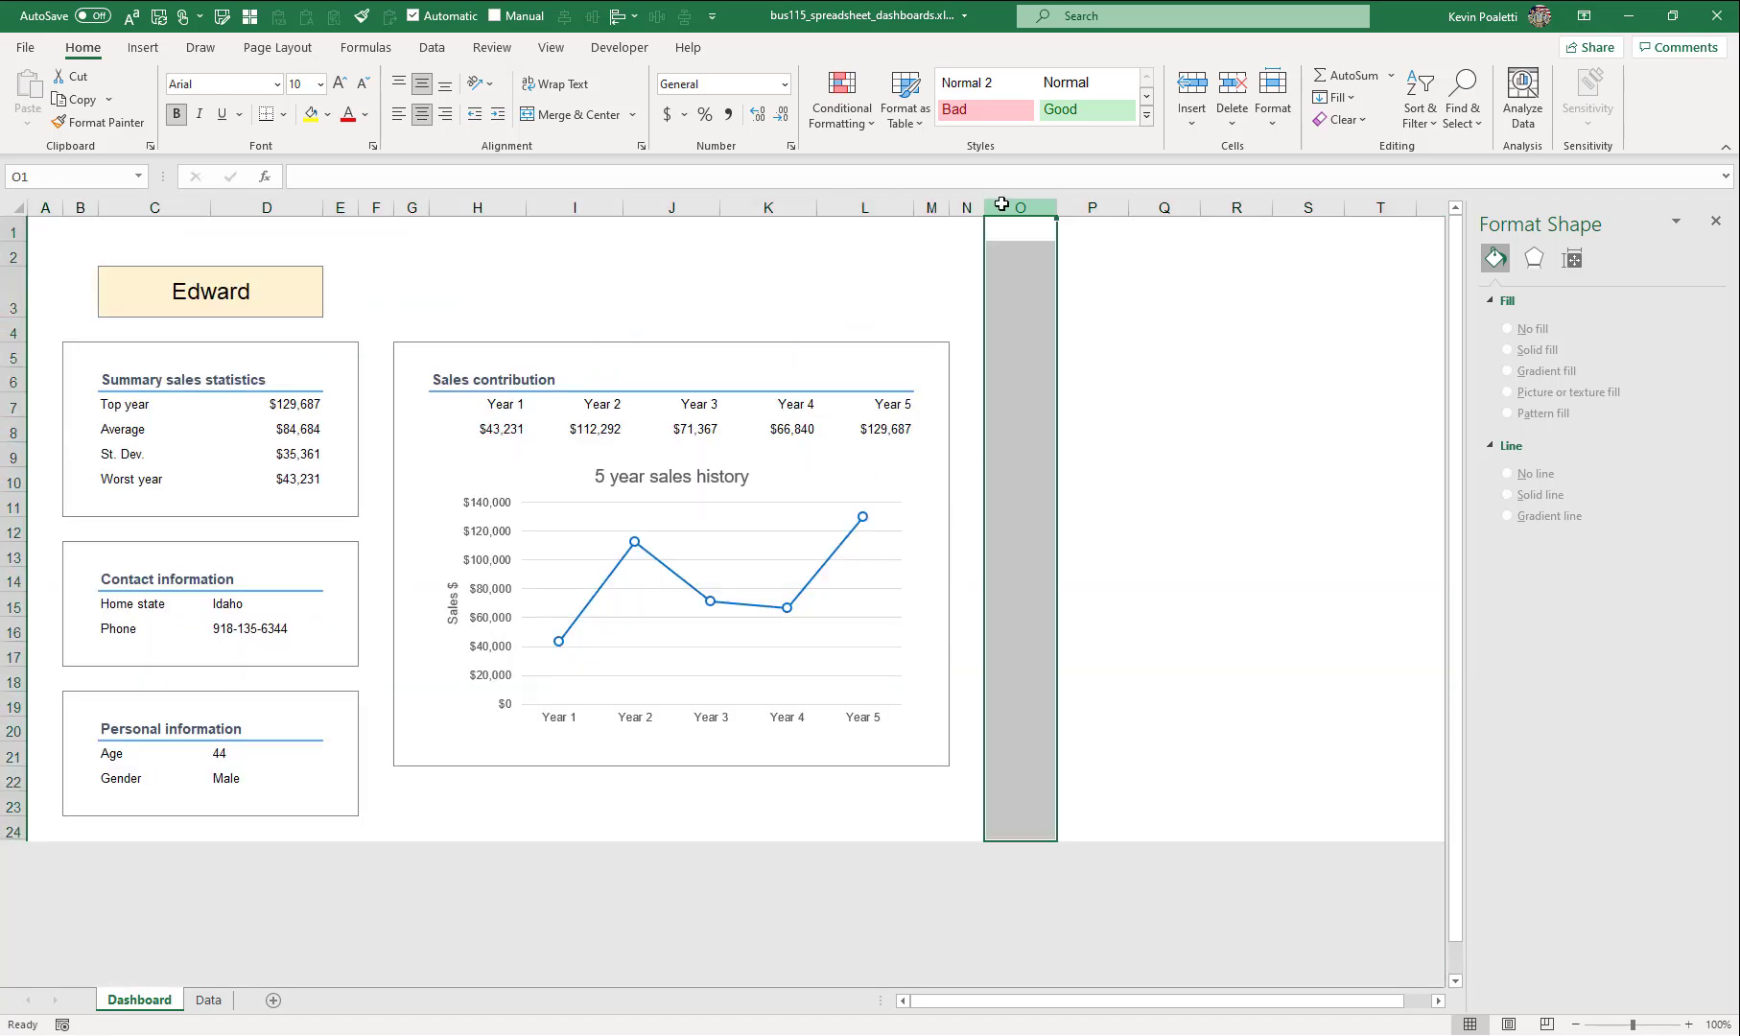
pyautogui.hotkey('ctrl', 'shift', 'Right')
pyautogui.rightClick(1001, 199)
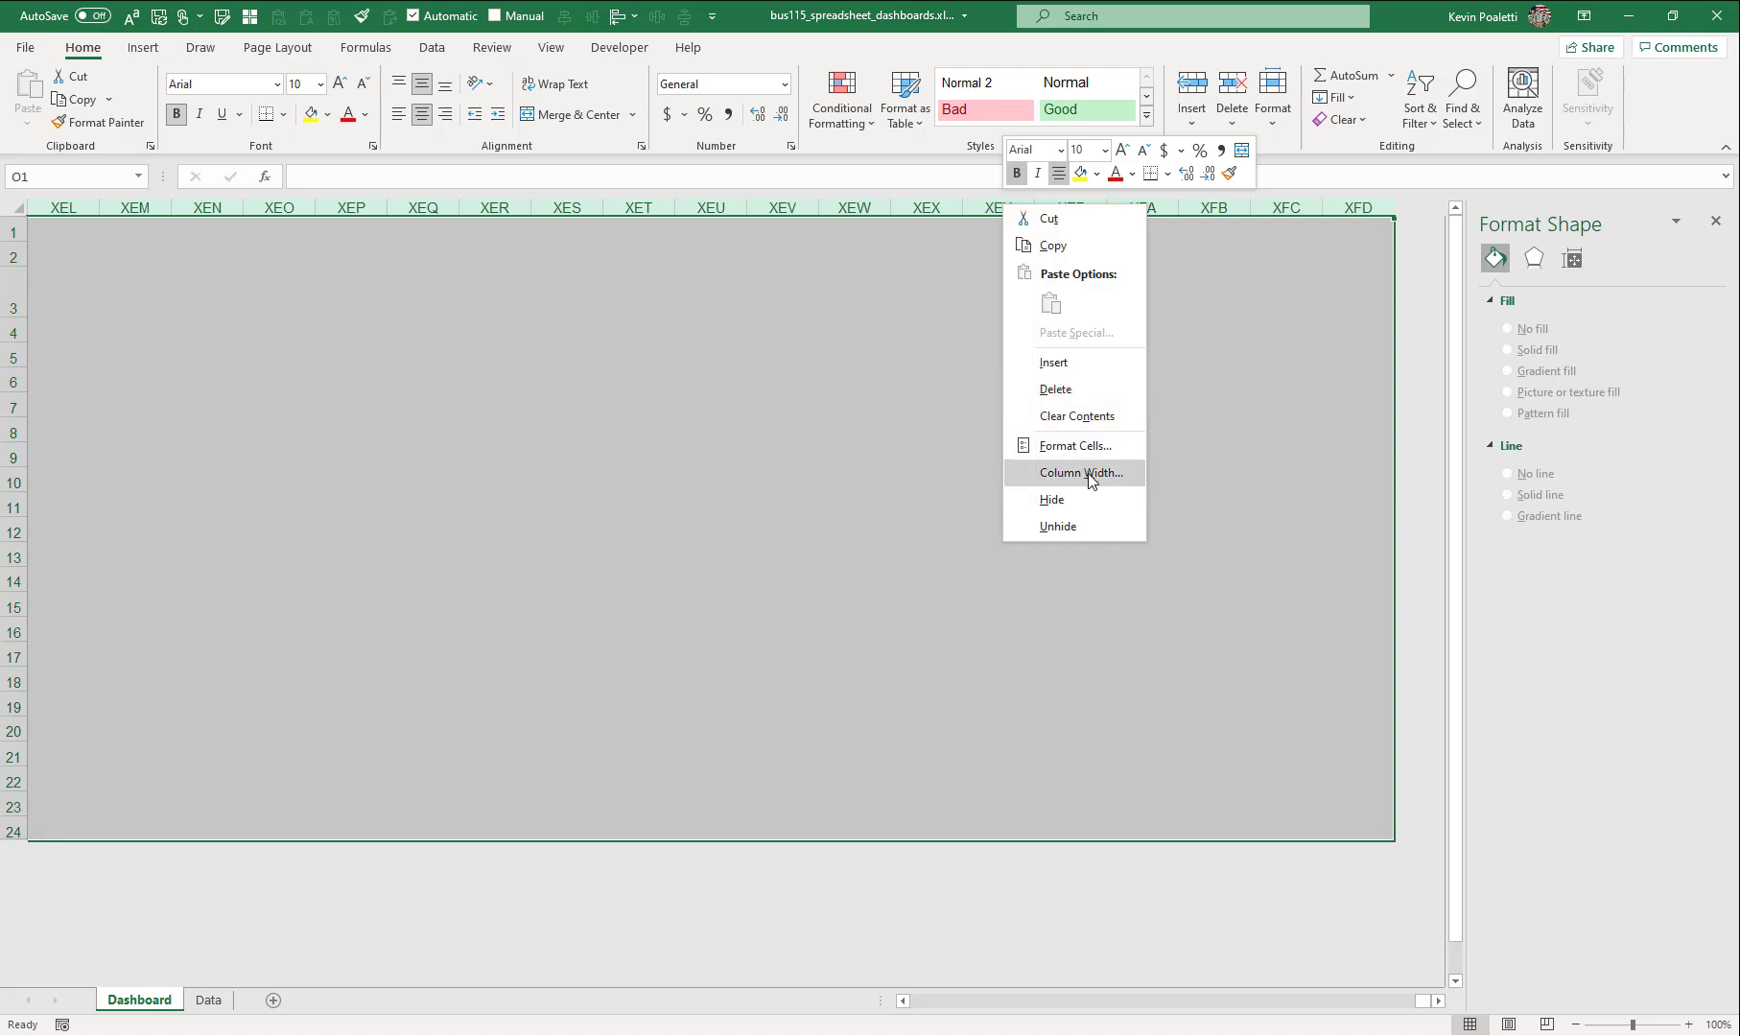
pyautogui.click(1086, 471)
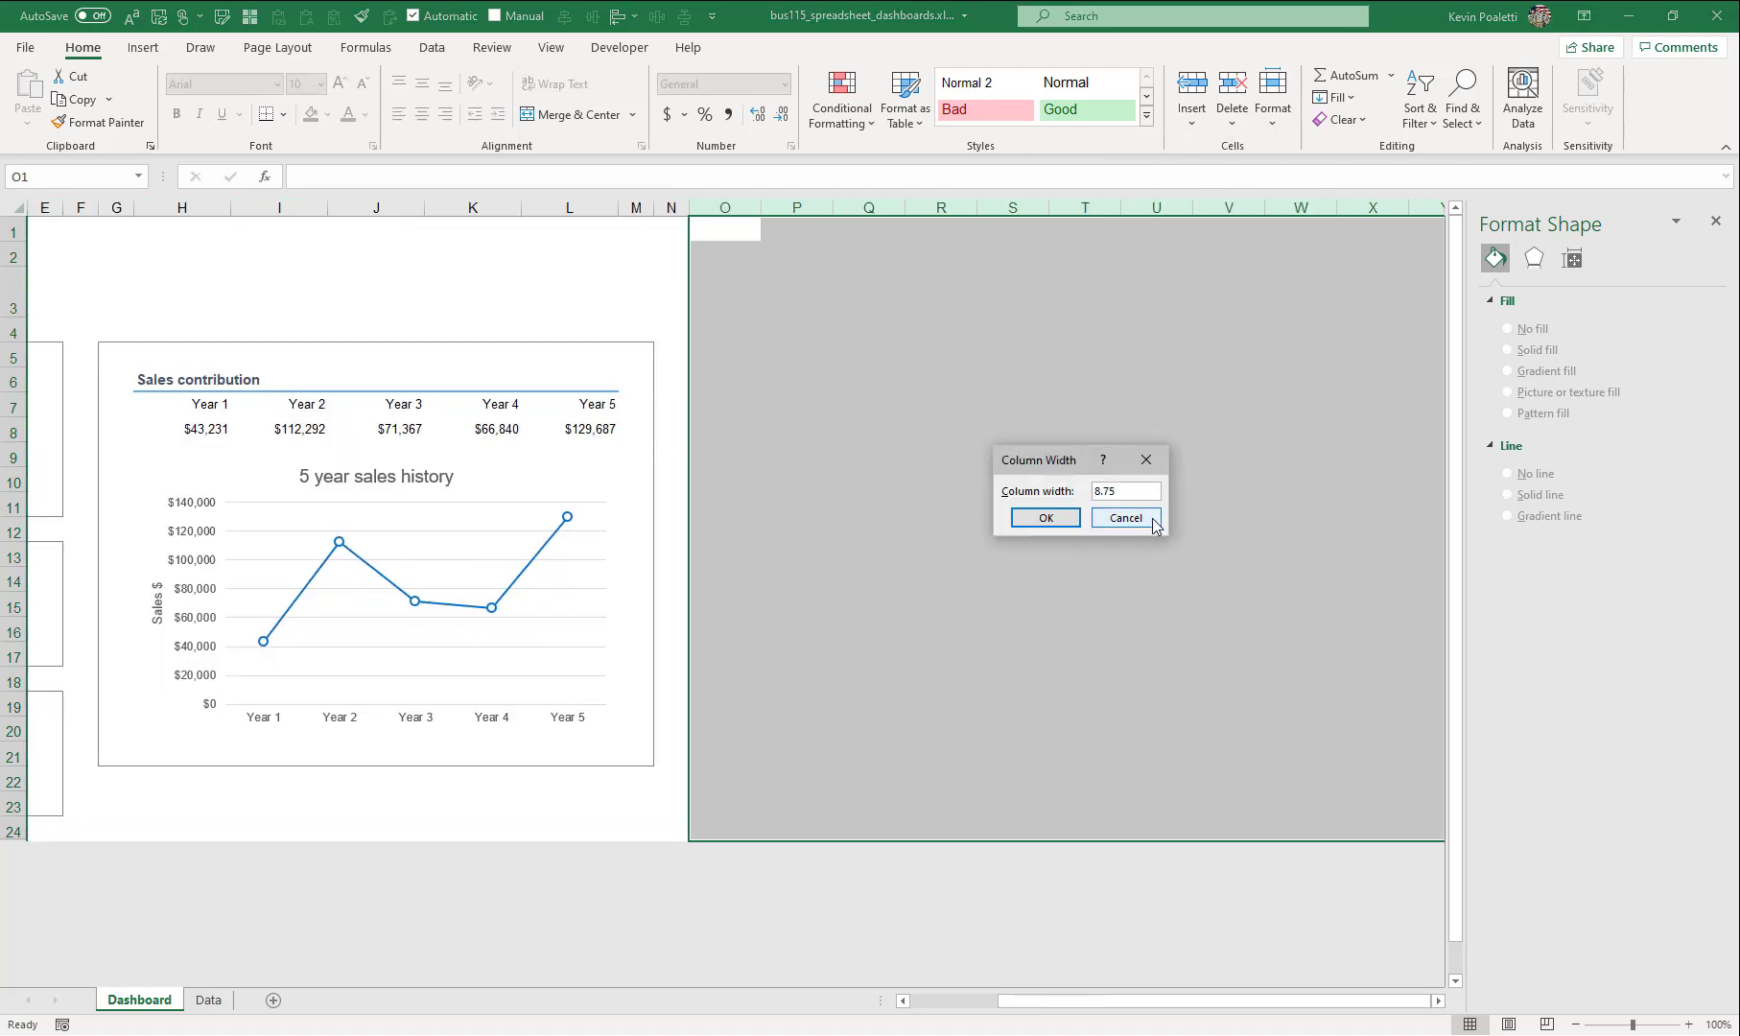
pyautogui.write('0')
pyautogui.press('Return')
pyautogui.hotkey('ctrl', 'Home')
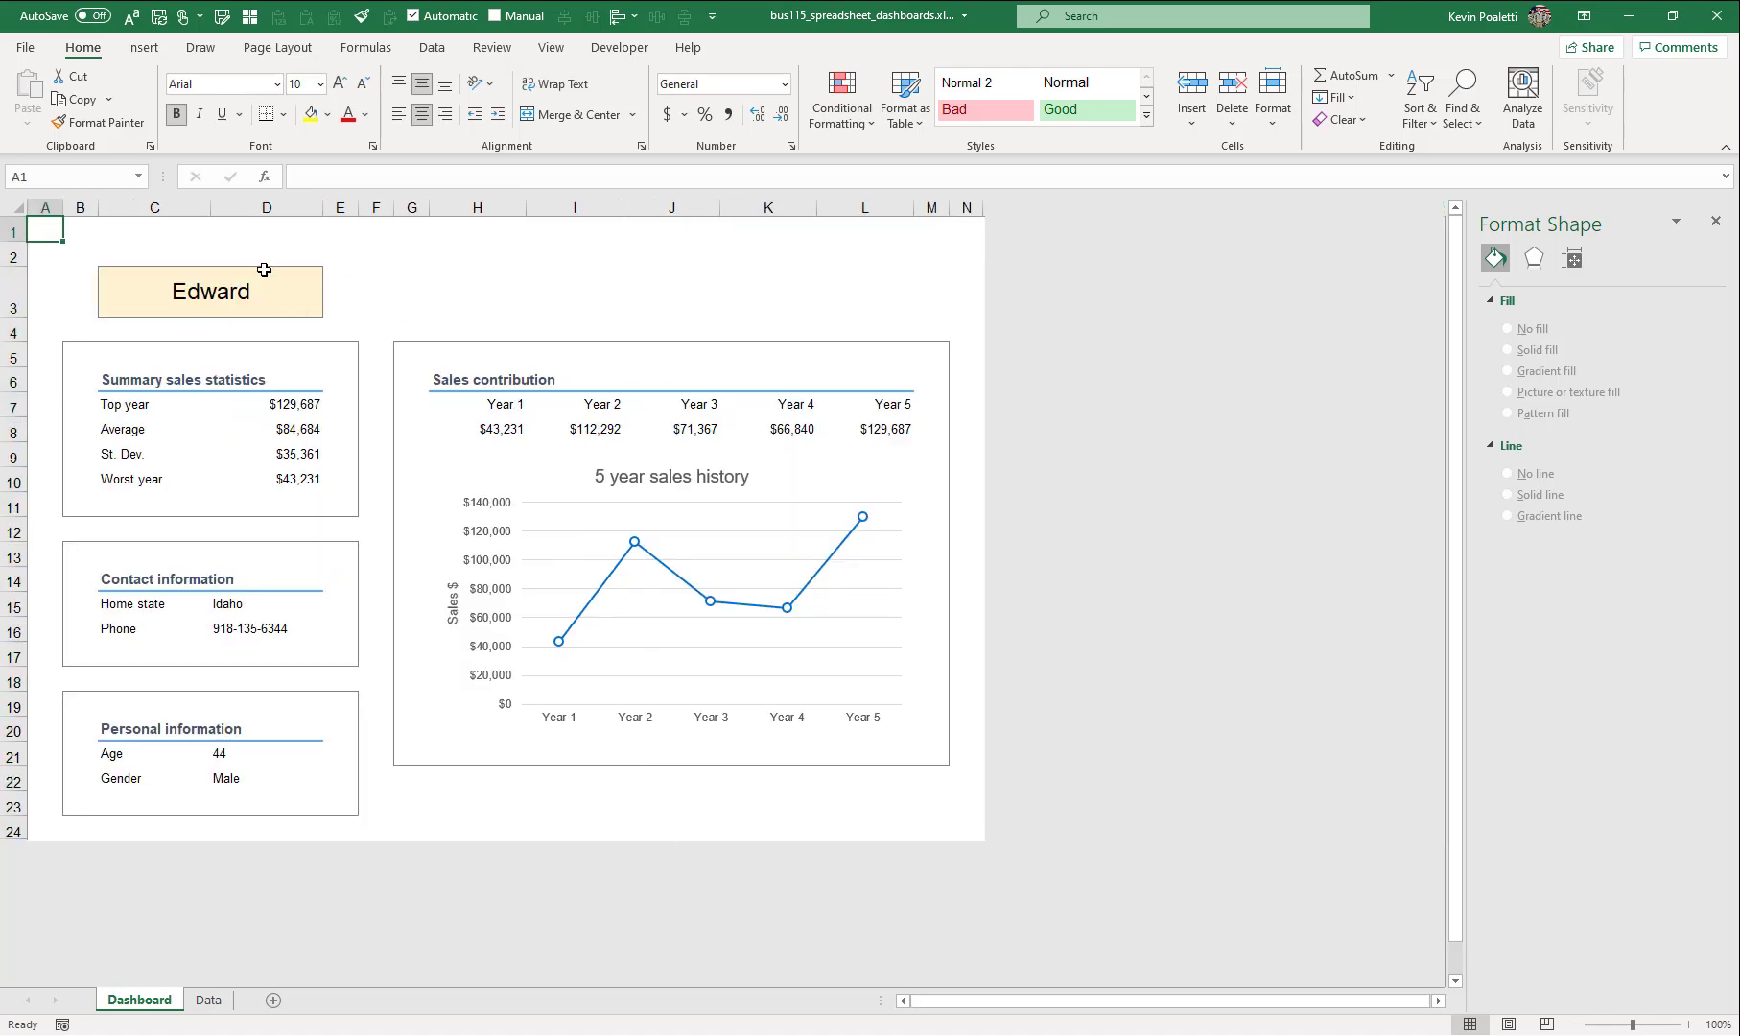
# - Test the dashboard by picking two other salespeople in turn from the name drop-down
pyautogui.click(258, 277)
pyautogui.click(331, 307)
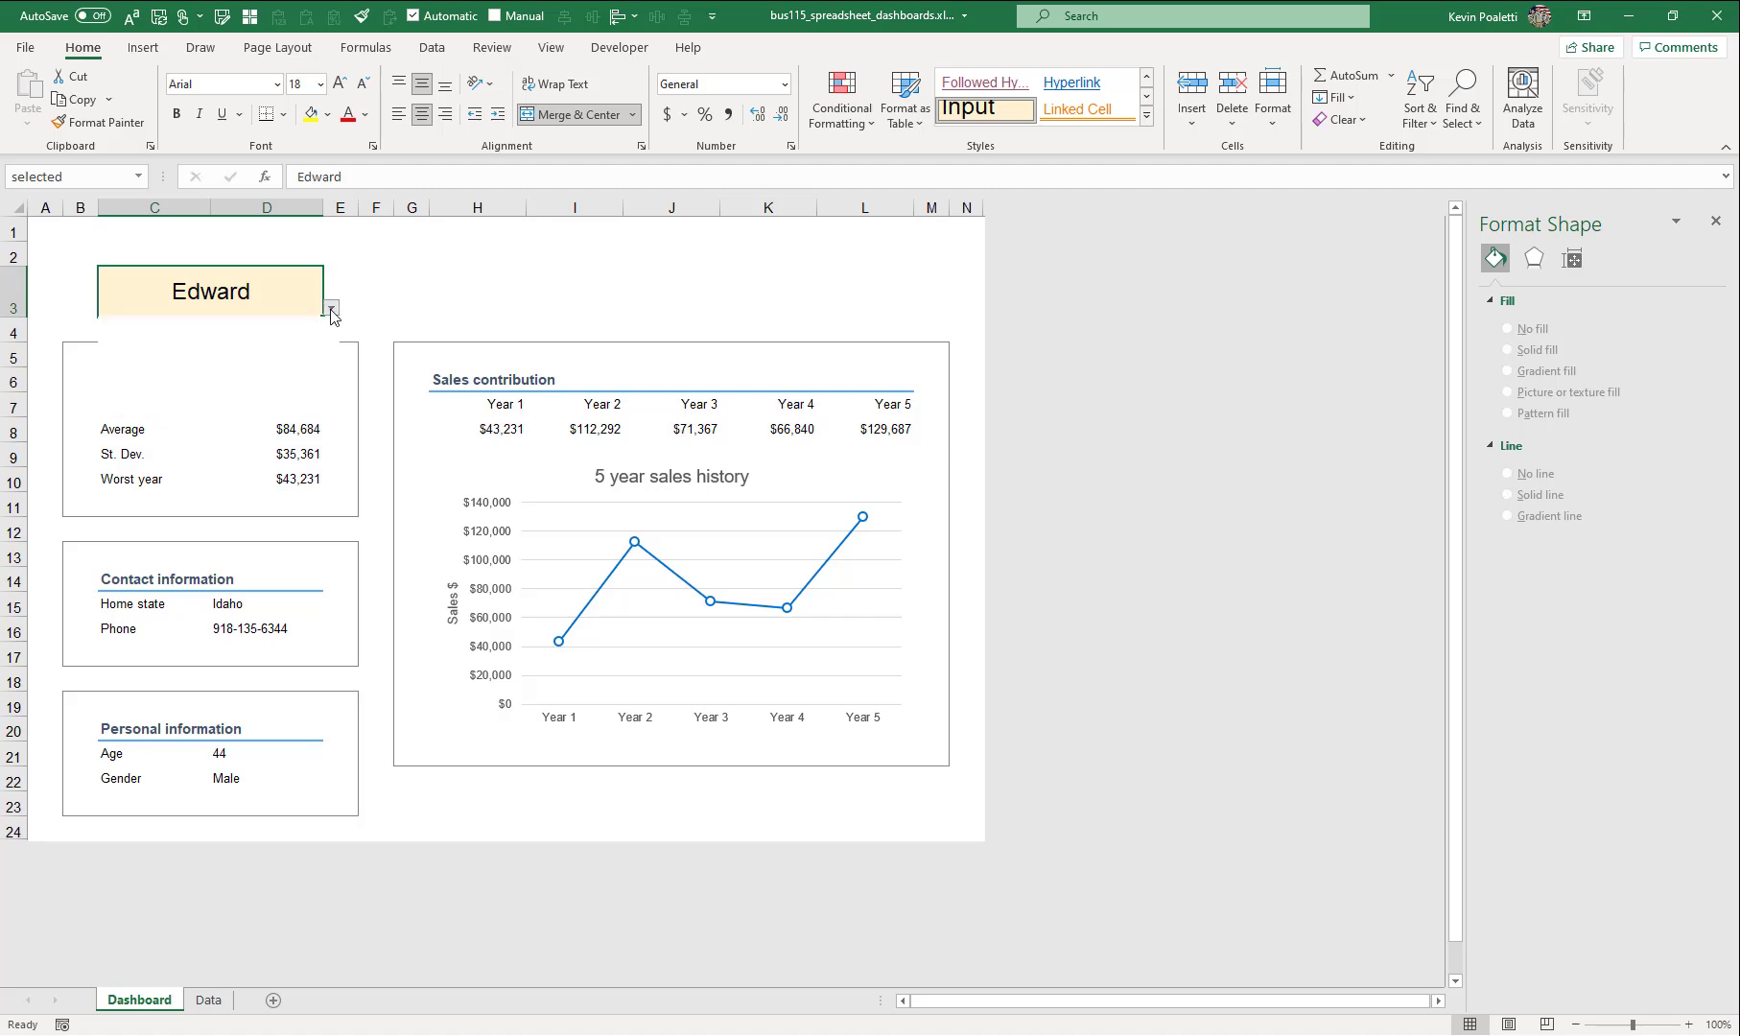
pyautogui.click(239, 363)
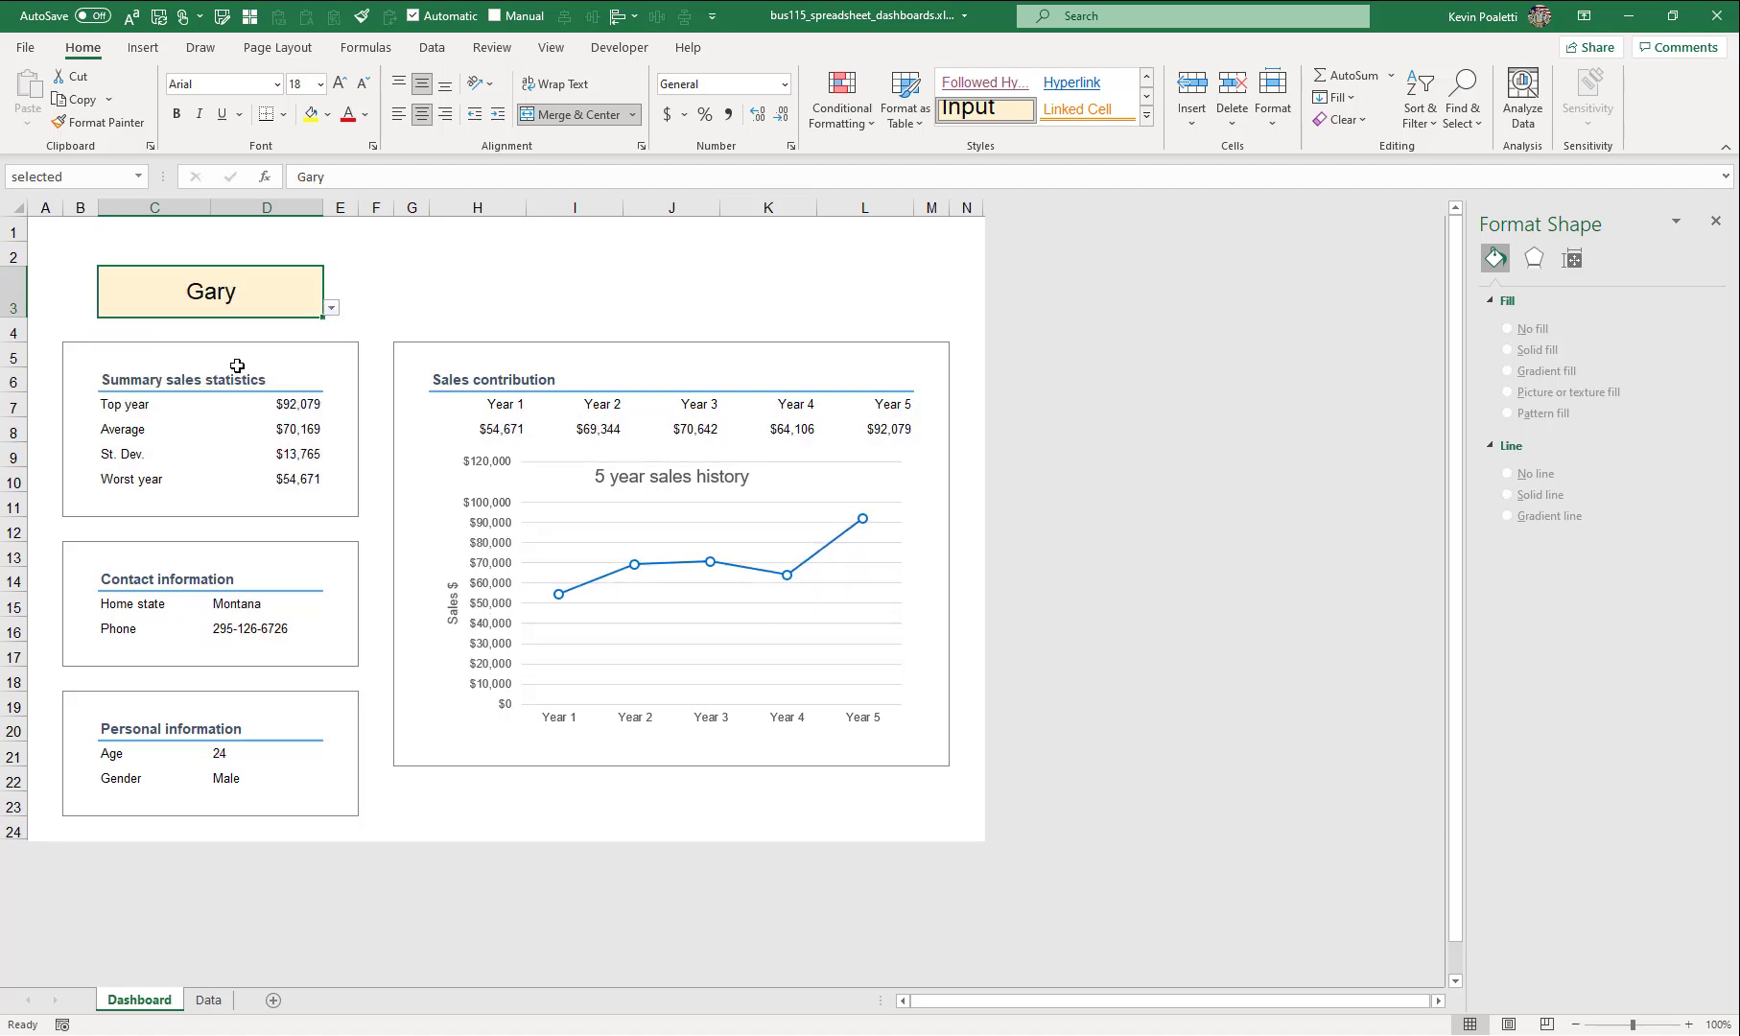
pyautogui.click(331, 308)
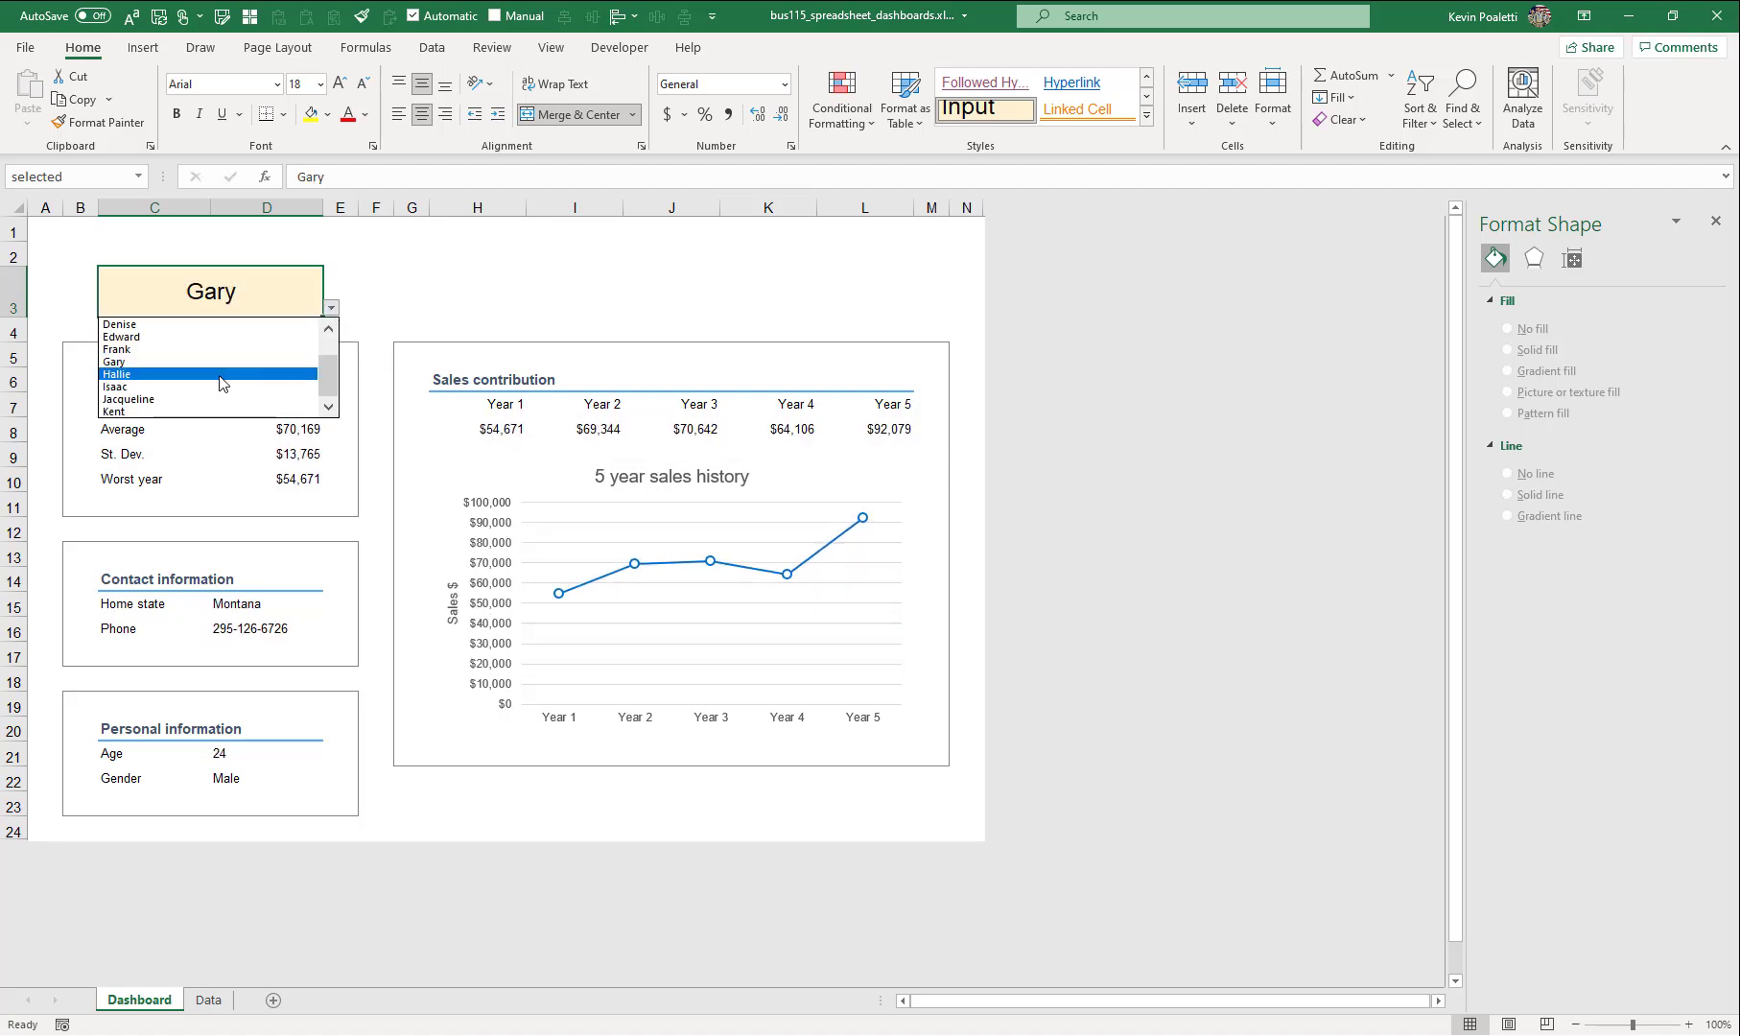
pyautogui.click(238, 324)
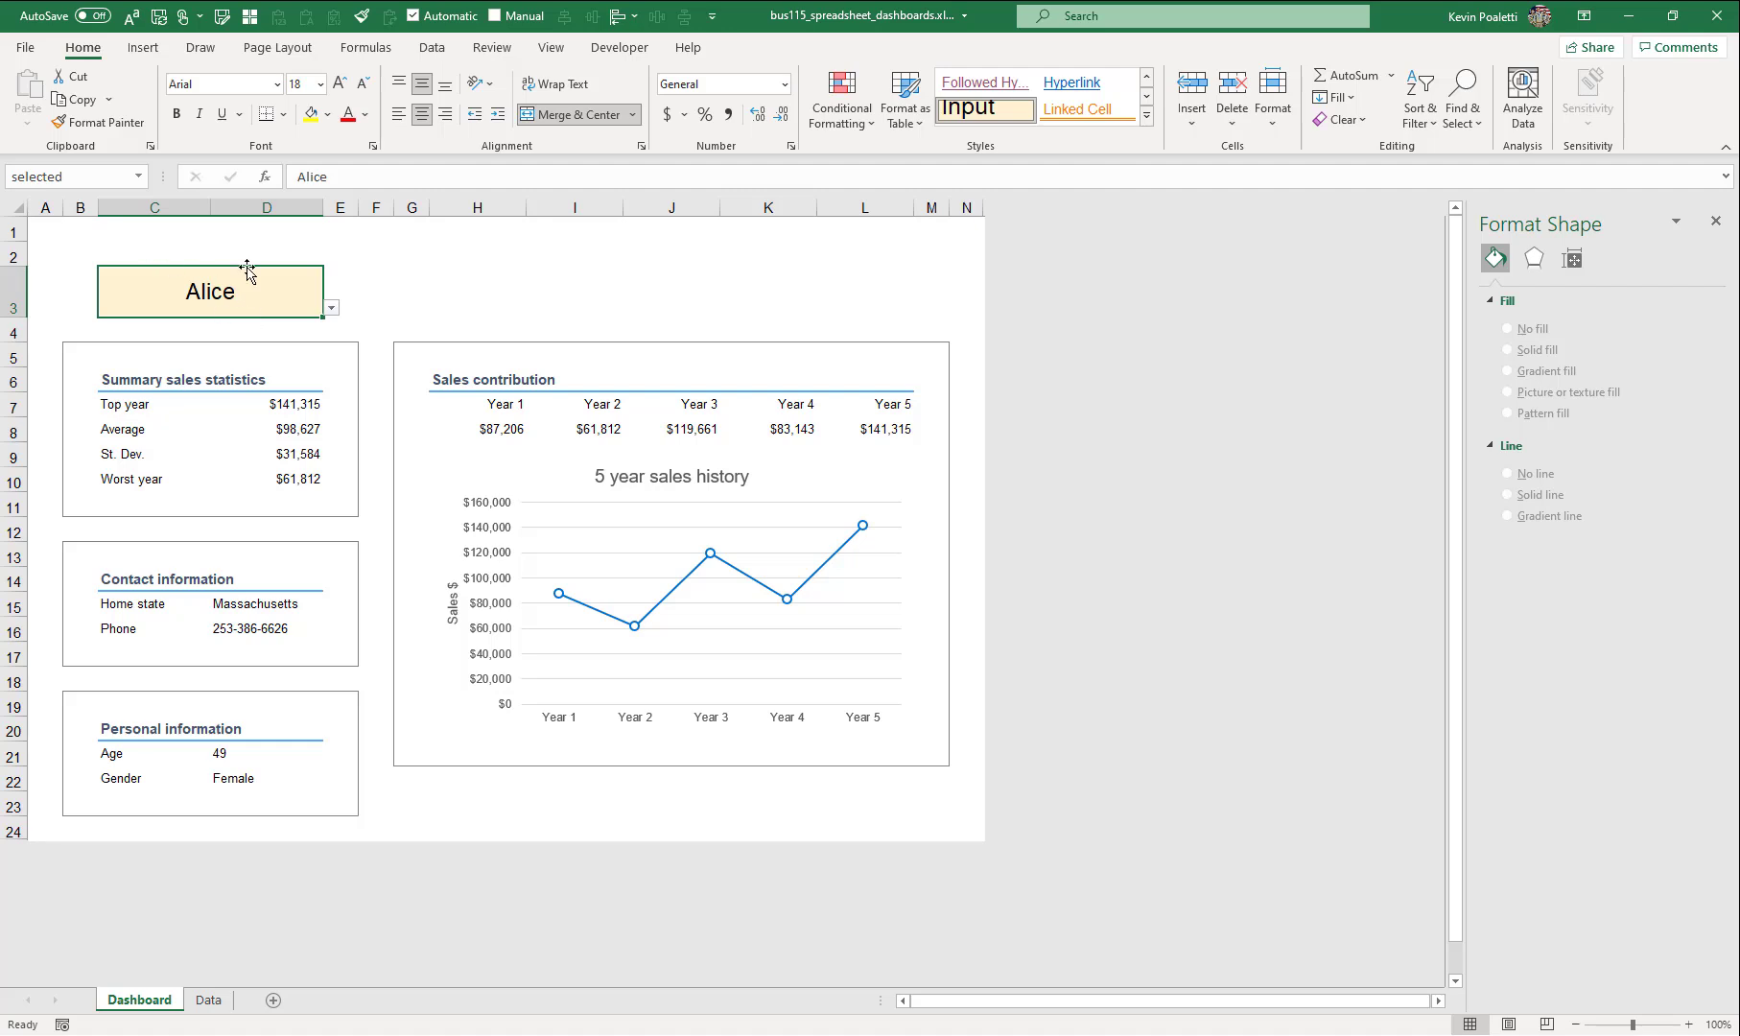
pyautogui.click(419, 800)
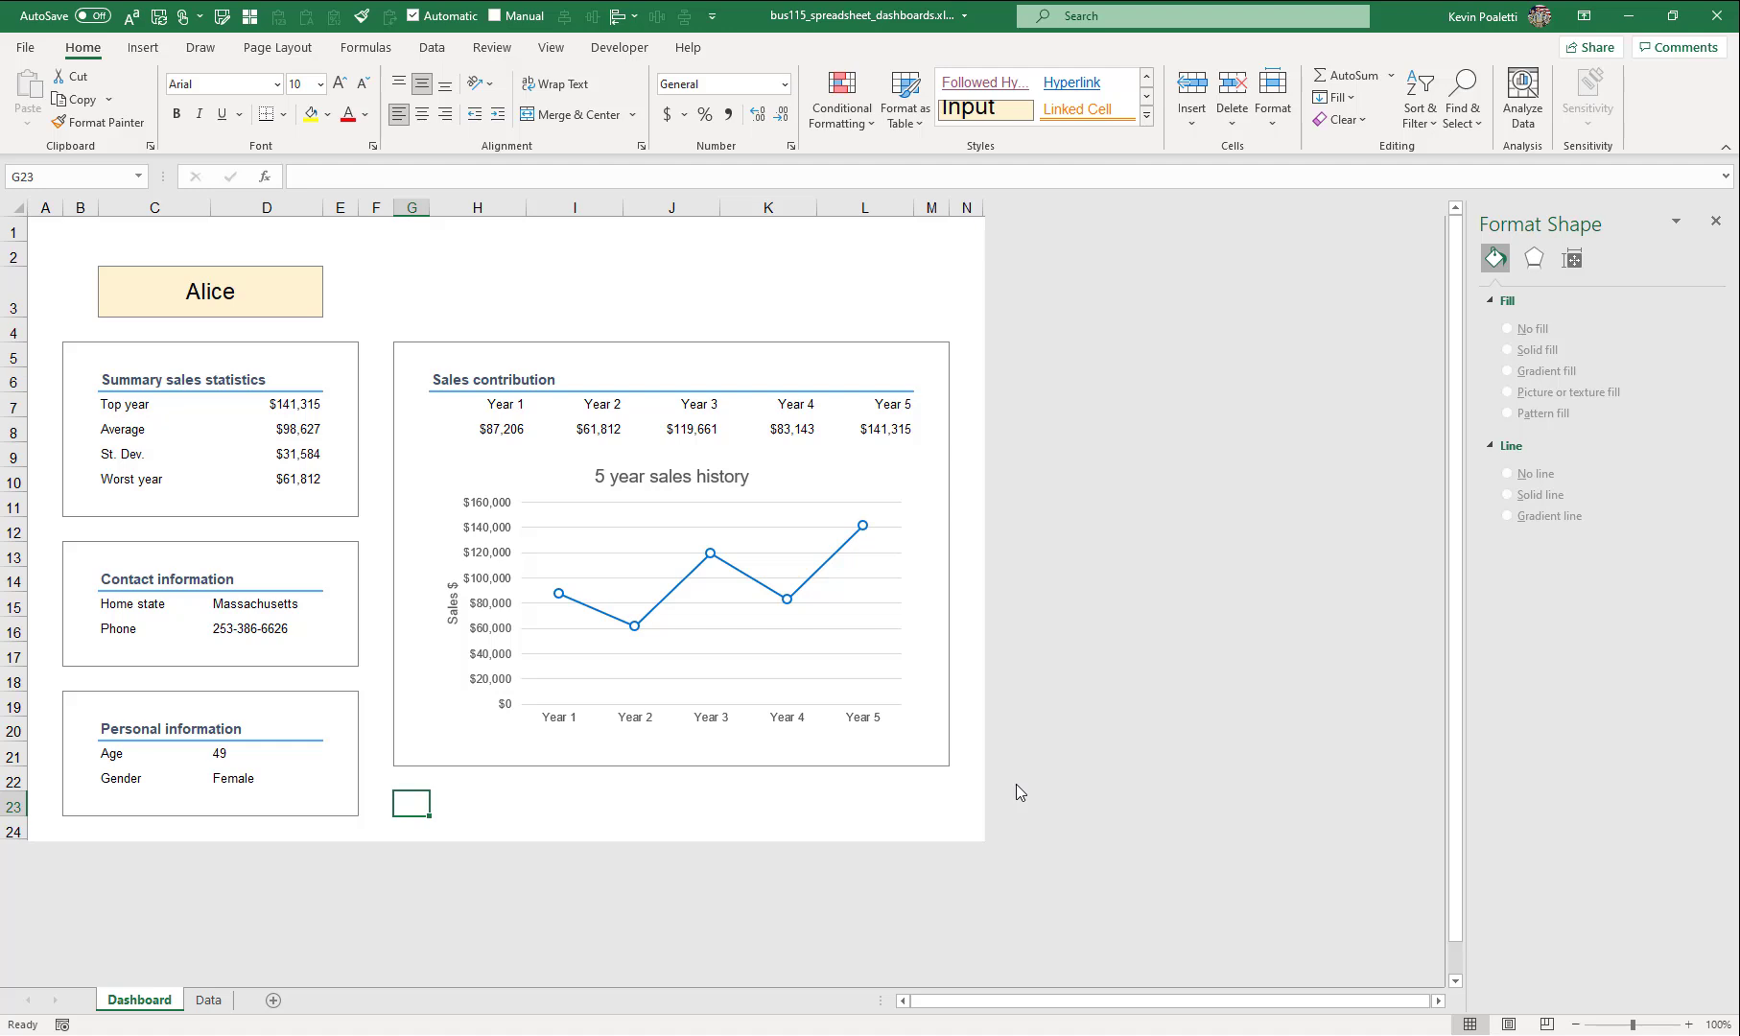
# - Enter the note "Data last updated August 2021; contact … with any questions." in cell G23, including the contact's e-mail address
pyautogui.write('Data')
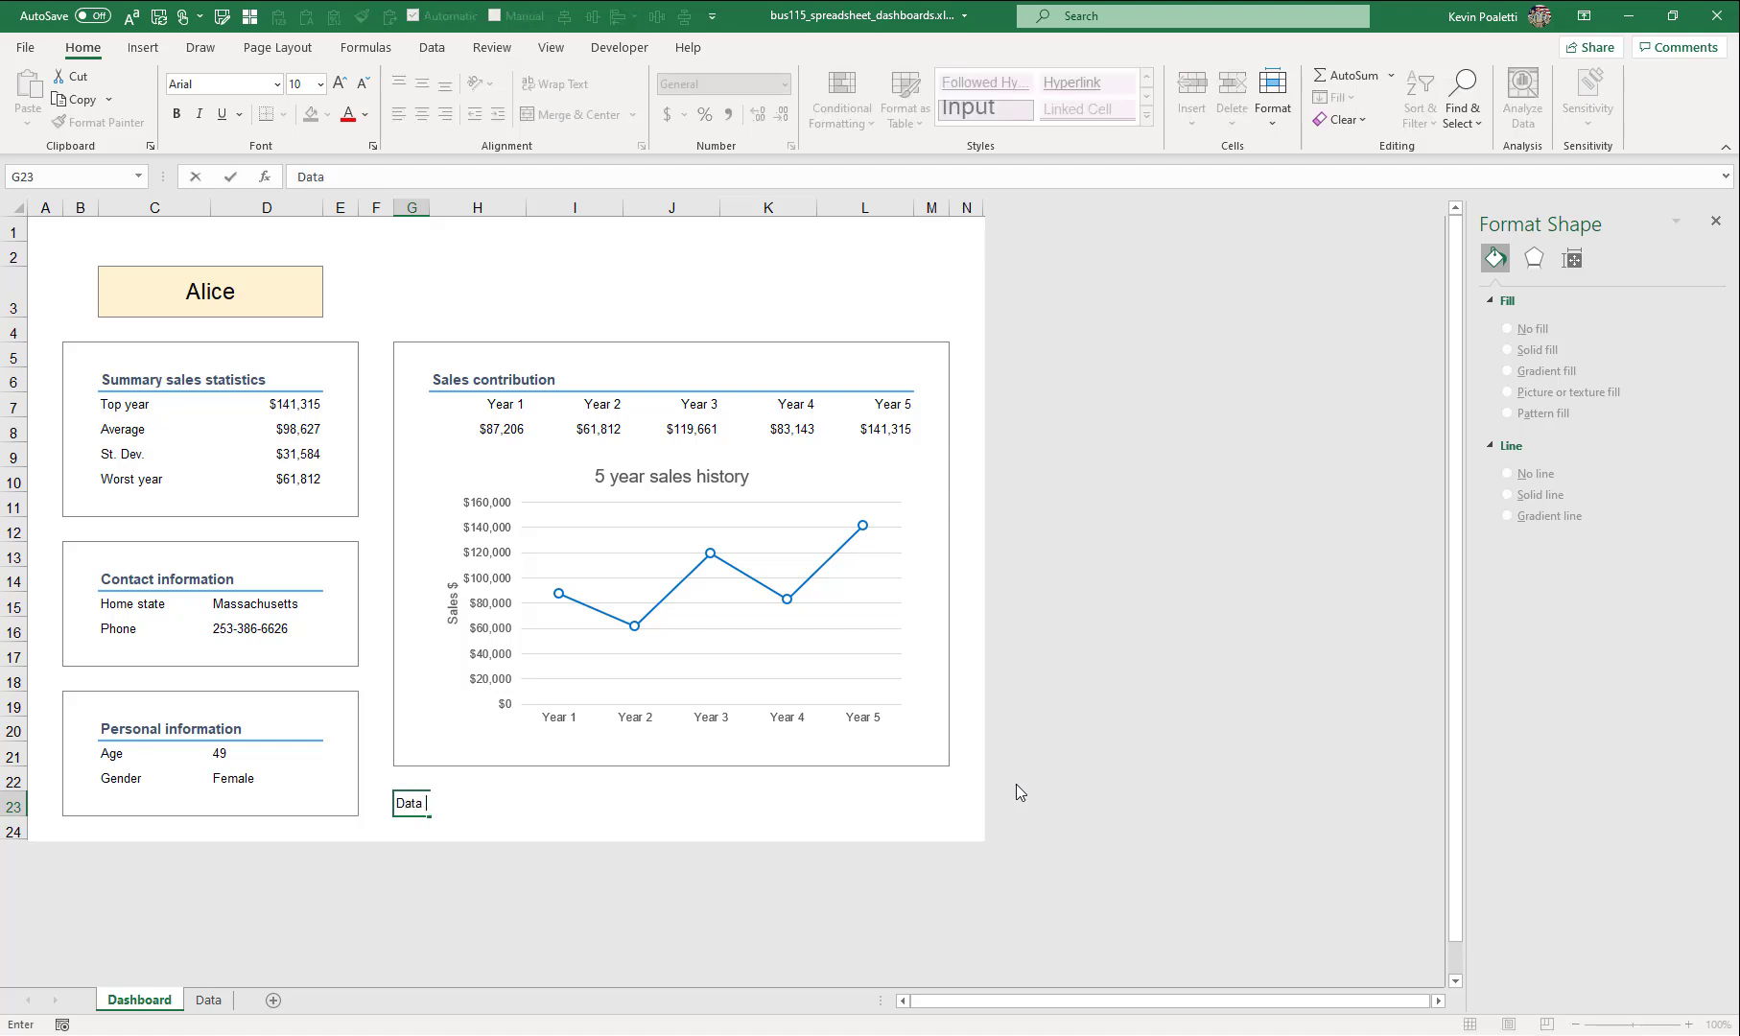
pyautogui.write(' last updated')
pyautogui.write('Aug')
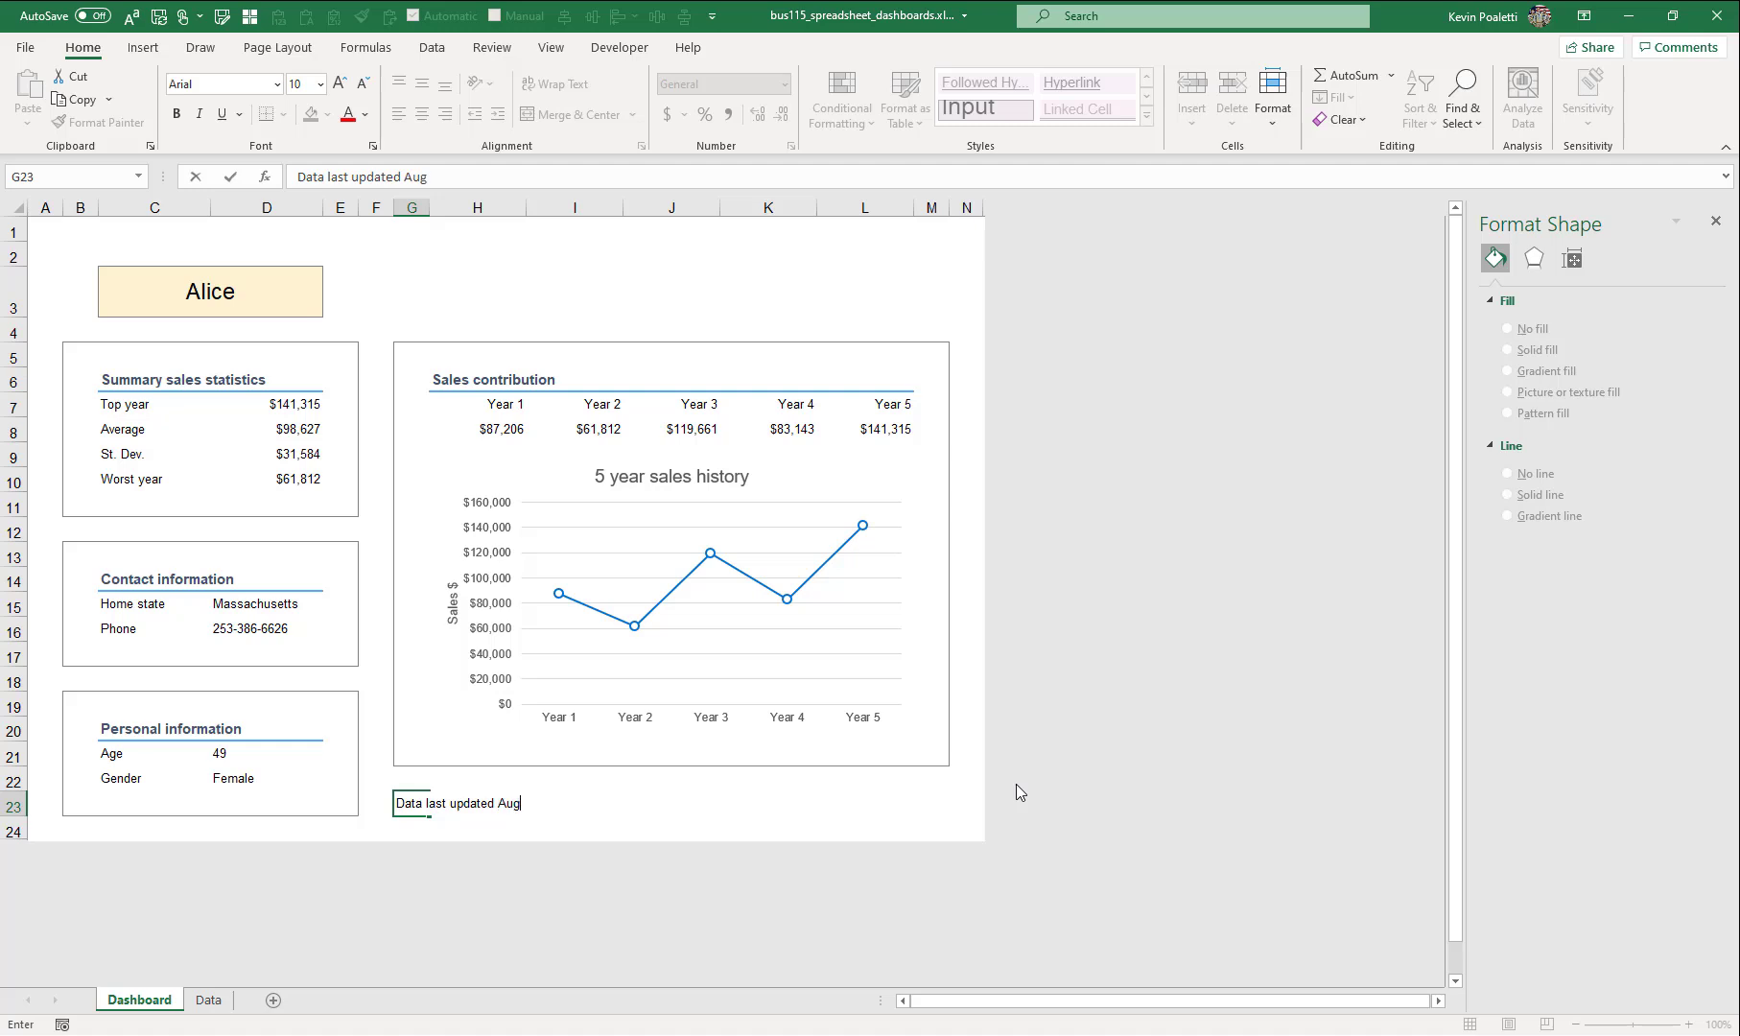
pyautogui.write('usst')
pyautogui.press('BackSpace')
pyautogui.write('t 2021; contact person@email.com with any questions.')
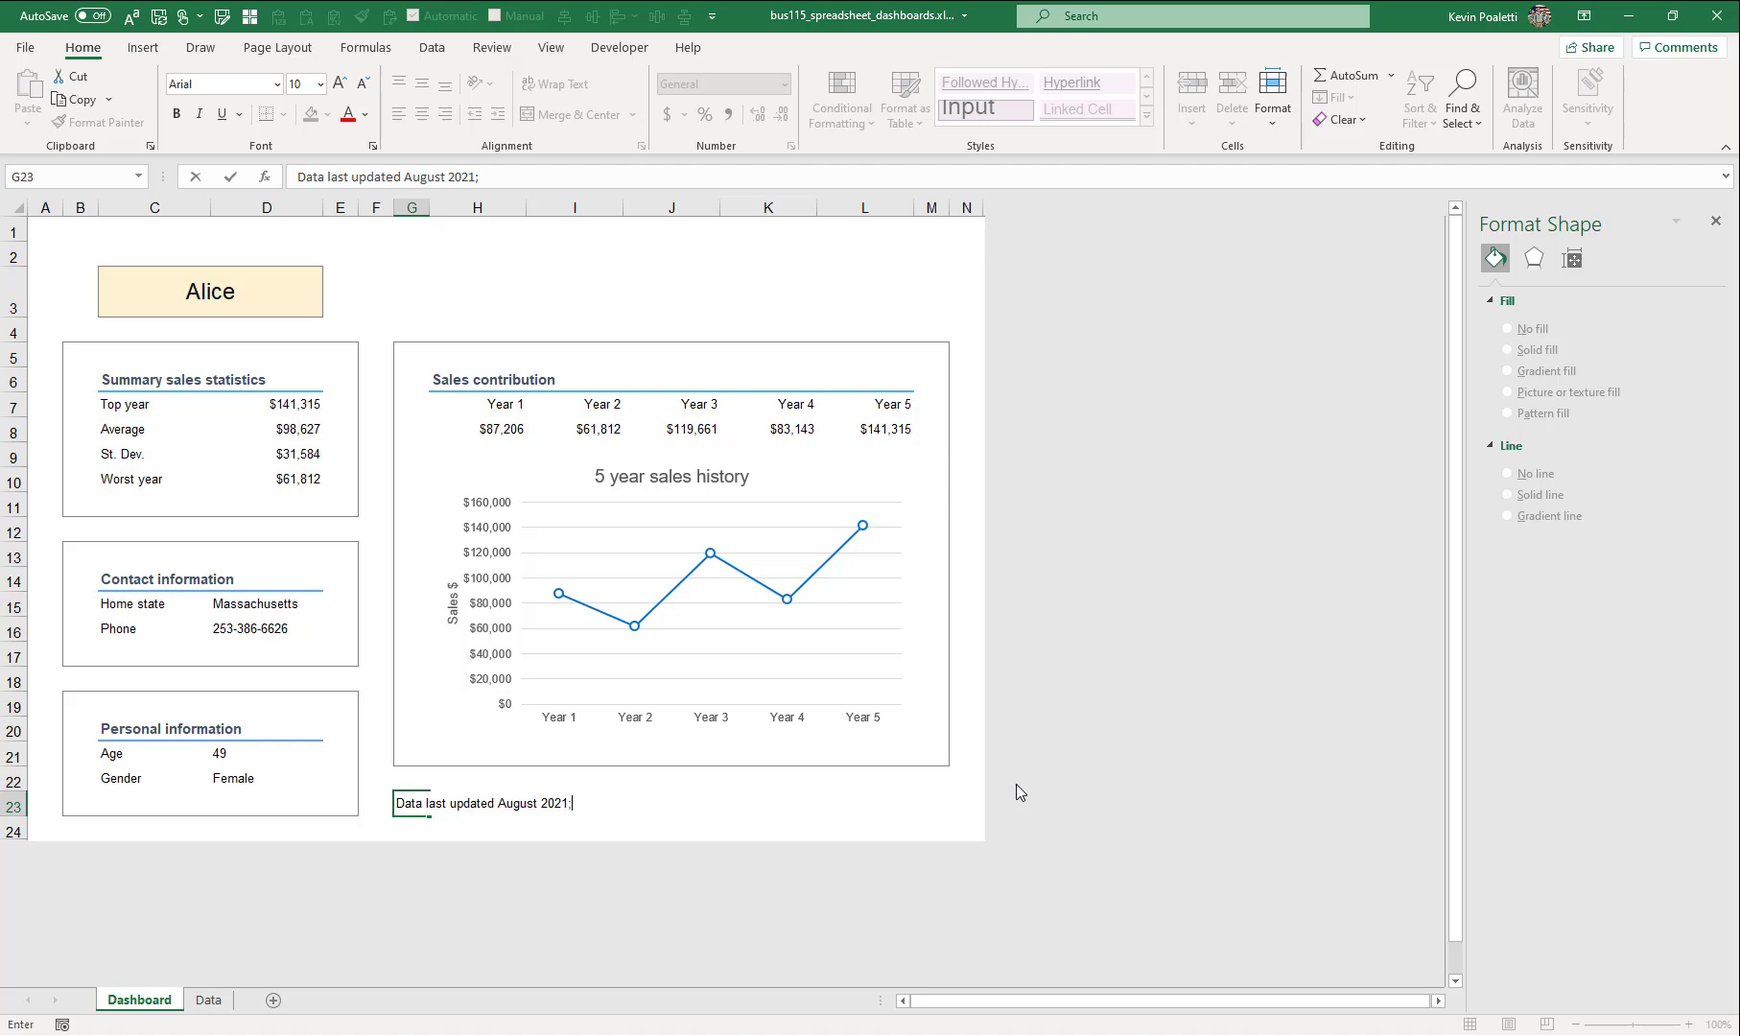
pyautogui.write('contact person@emai')
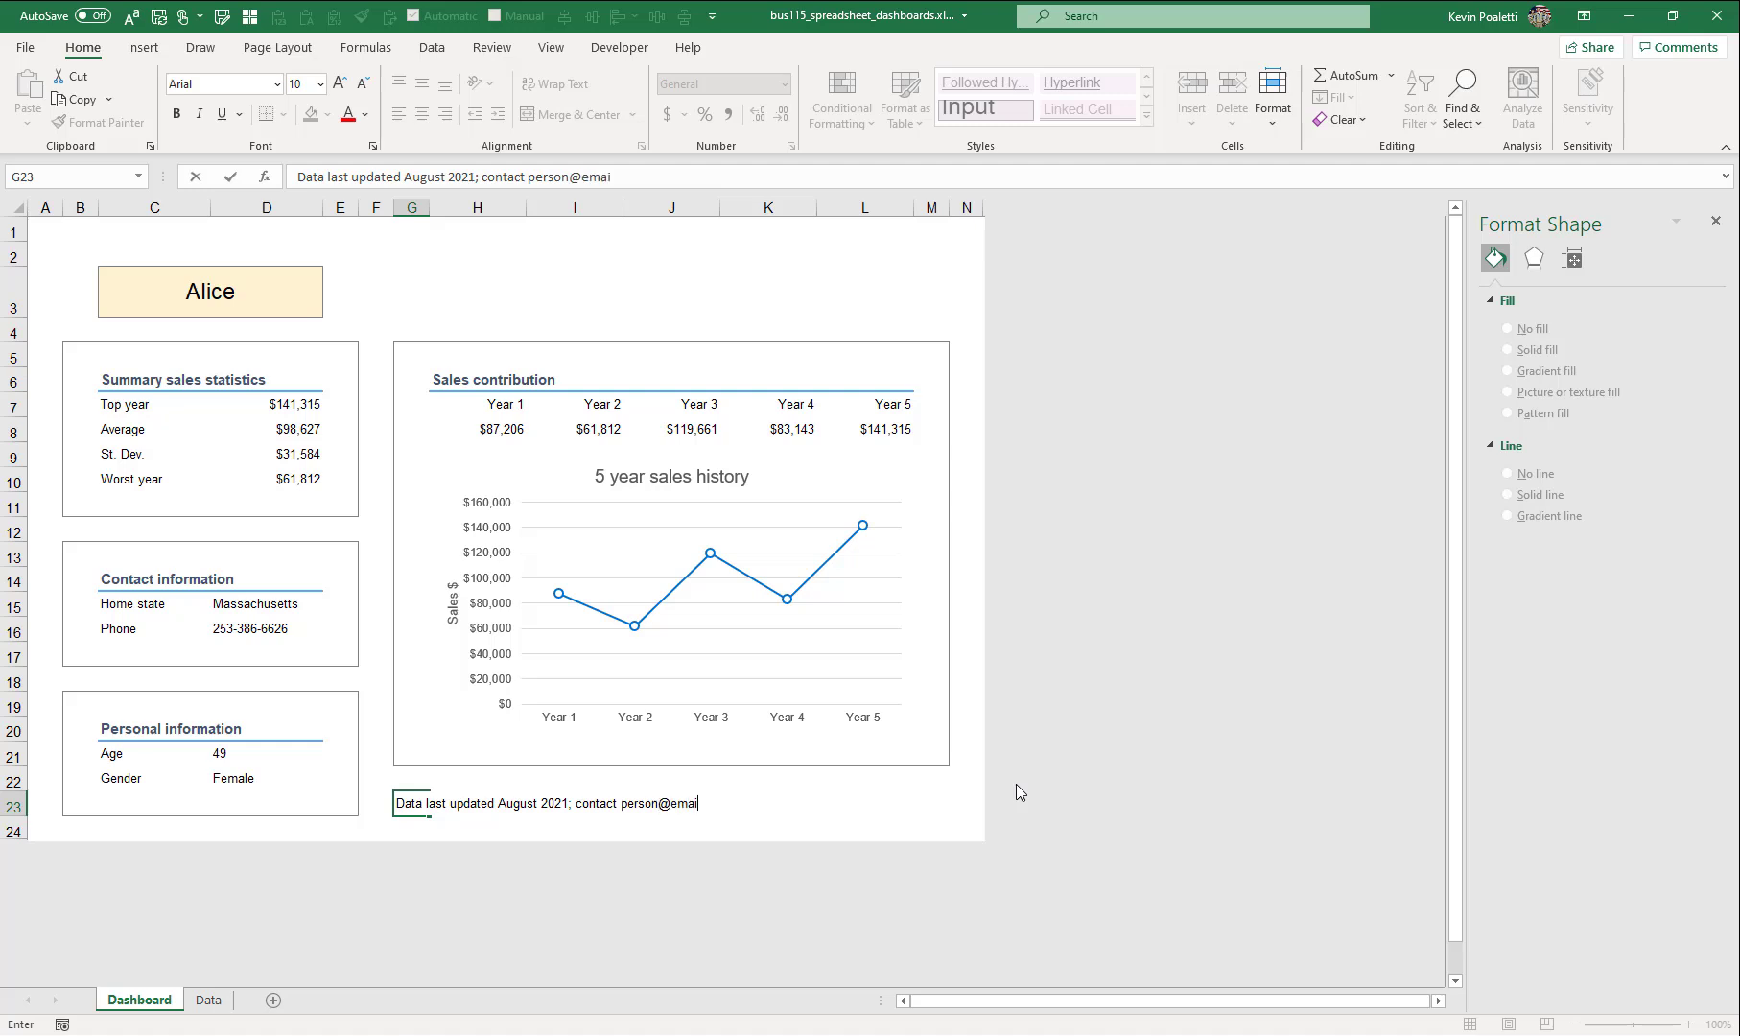
pyautogui.write('l.com with a ny ques')
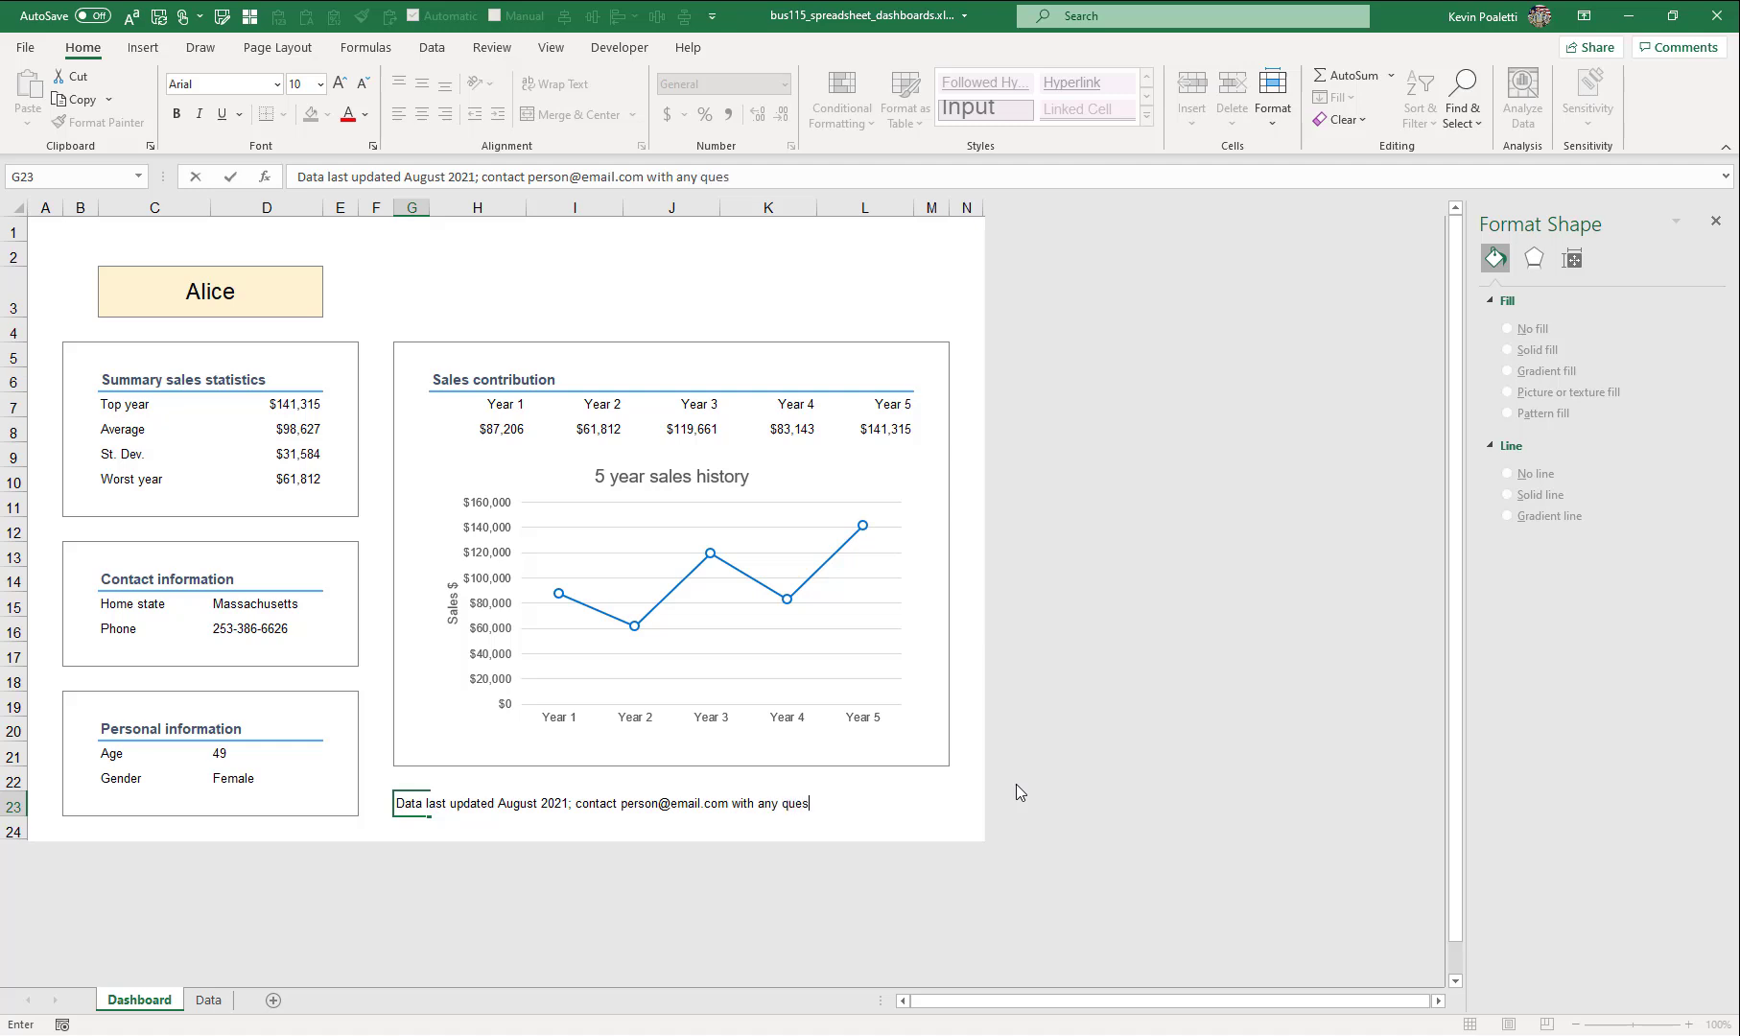
pyautogui.write('tions.')
pyautogui.press('Return')
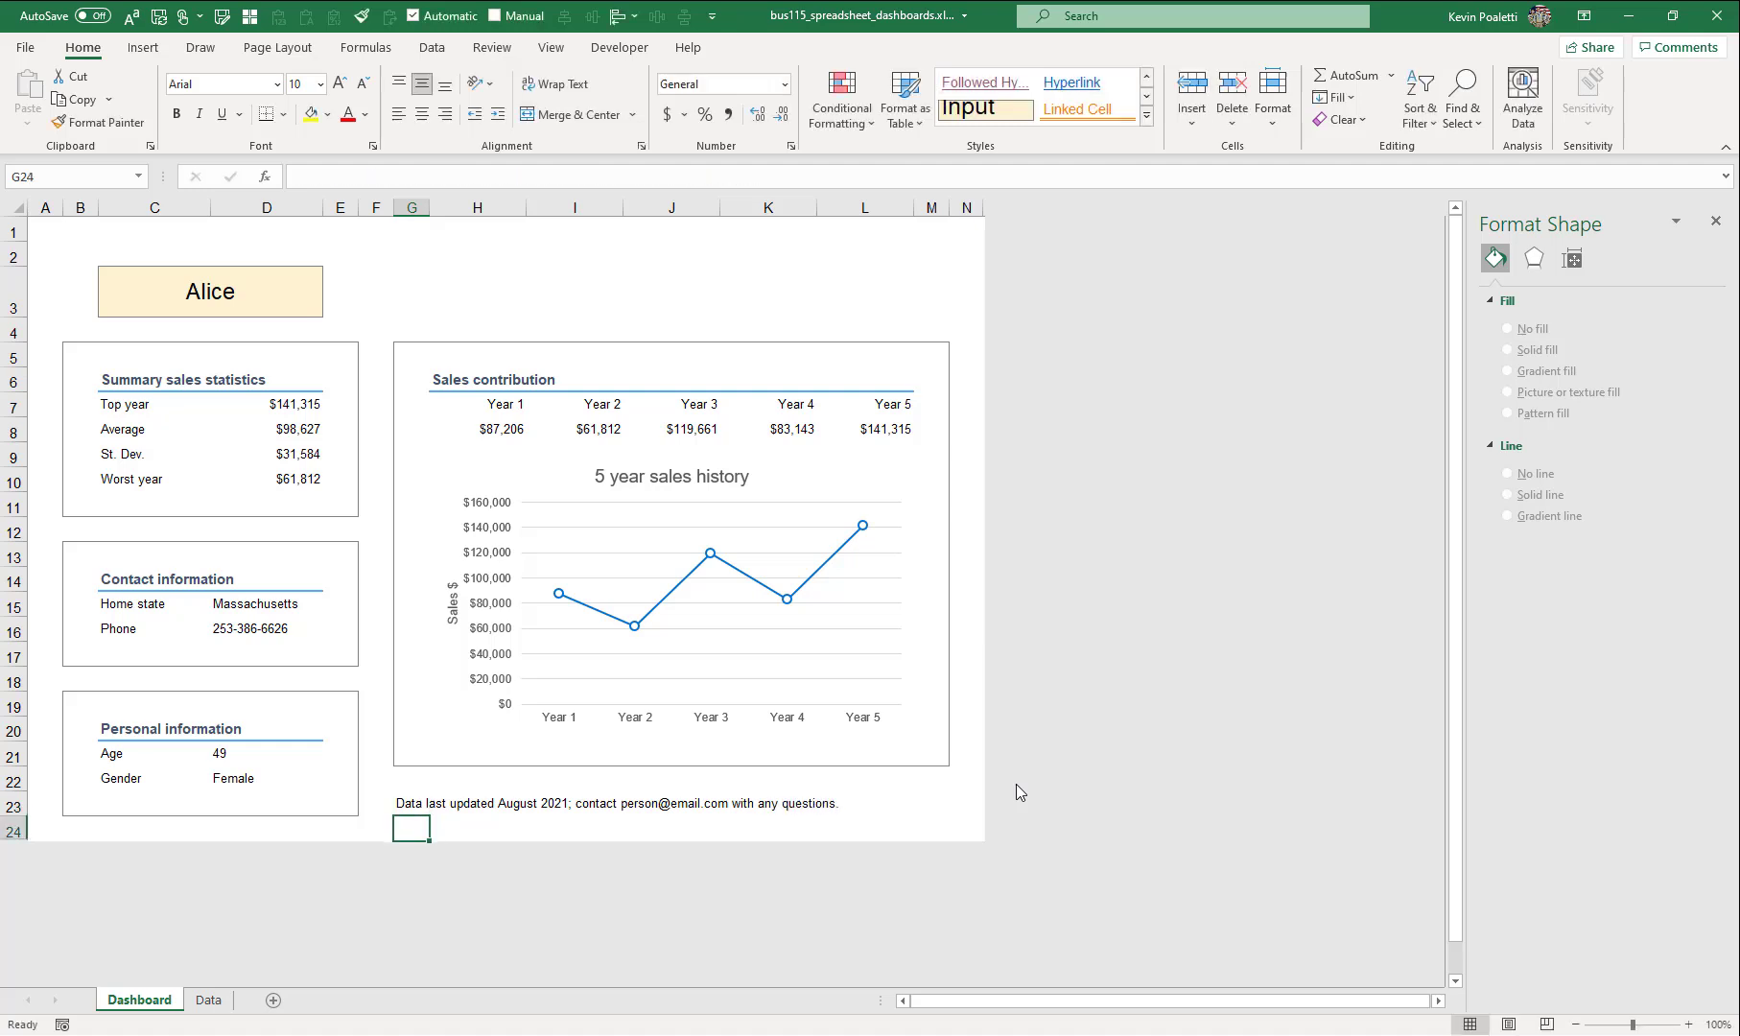
# - Apply the Explanatory Text cell style to the update note in G23
pyautogui.click(421, 811)
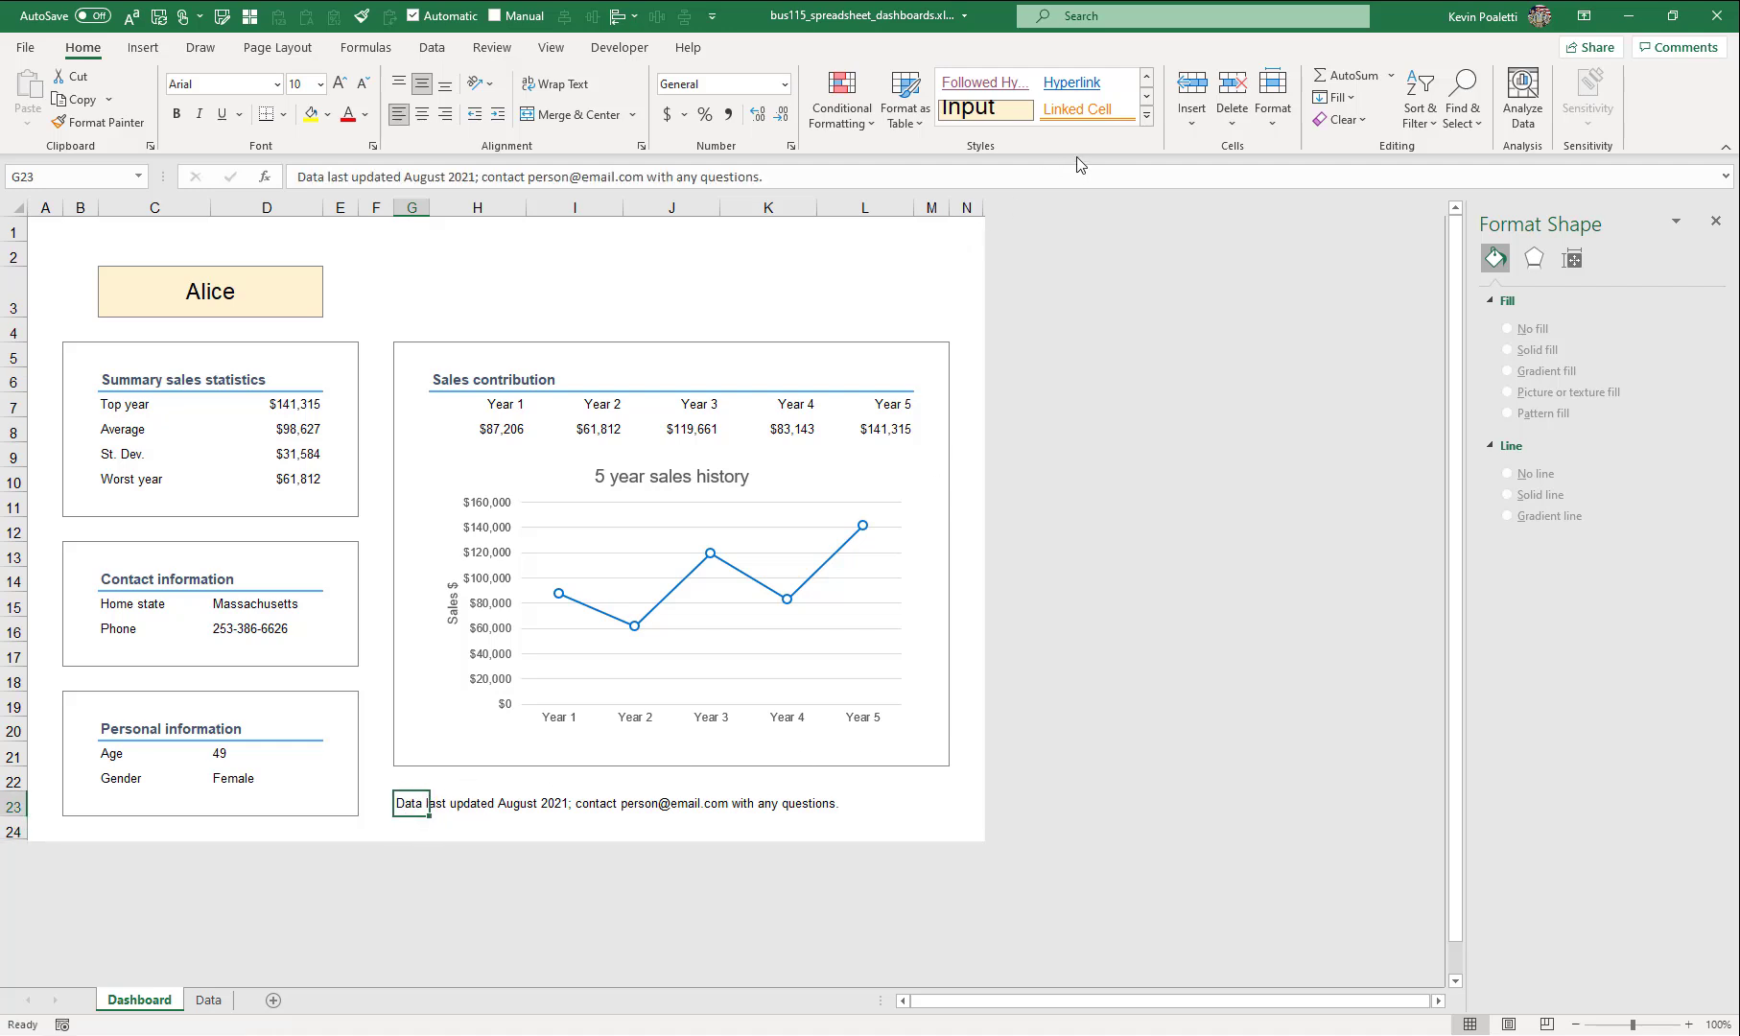
pyautogui.click(1147, 116)
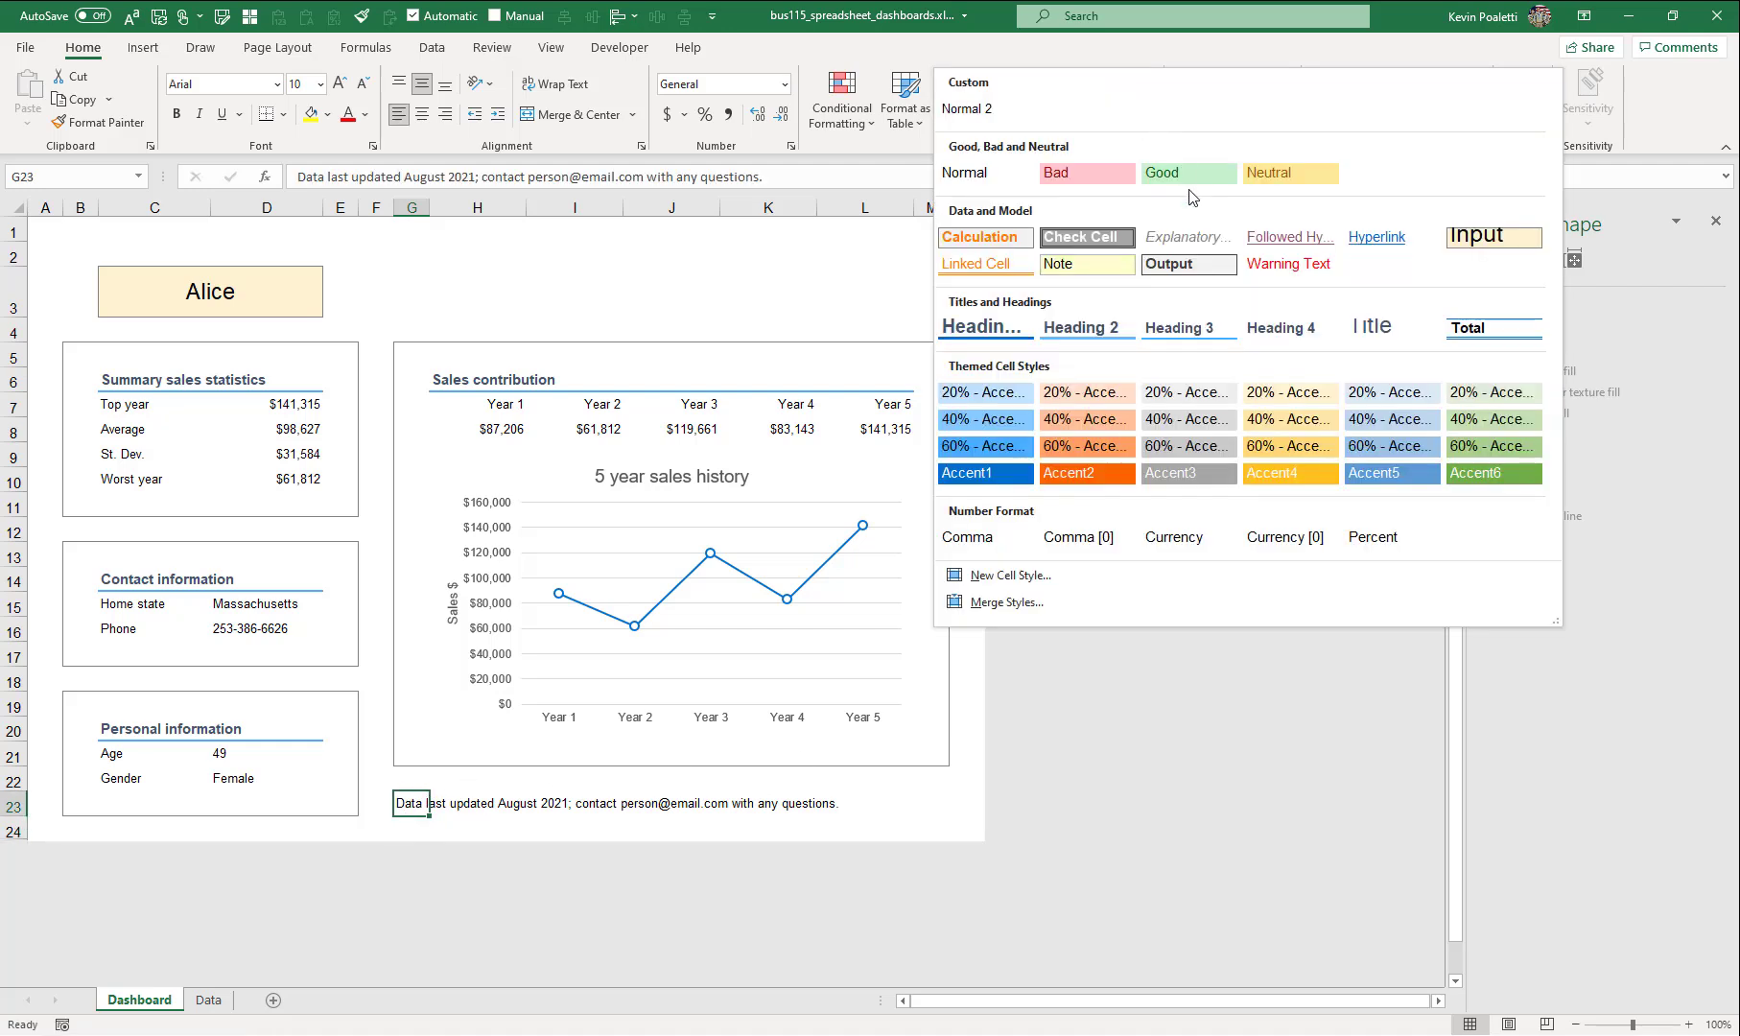
pyautogui.click(1182, 238)
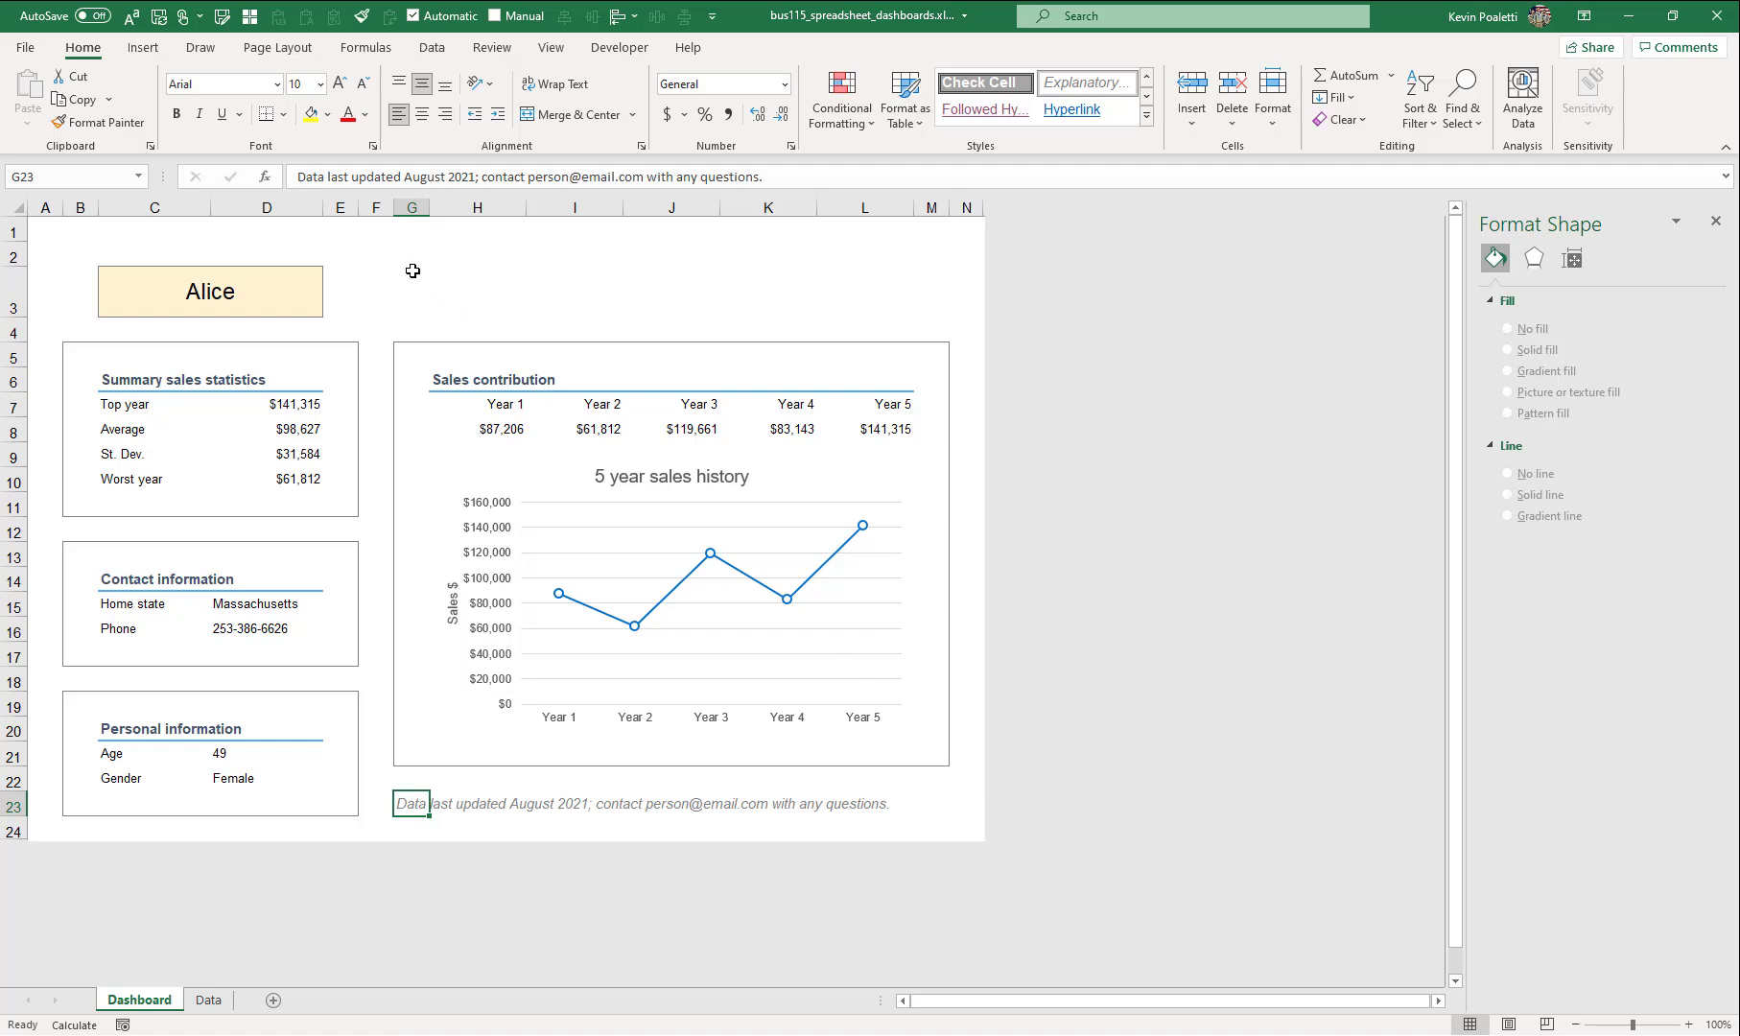
# - Insert a blank row above row 2 of the Dashboard sheet to make room for a title
pyautogui.moveTo(414, 288); pyautogui.dragTo(933, 279)
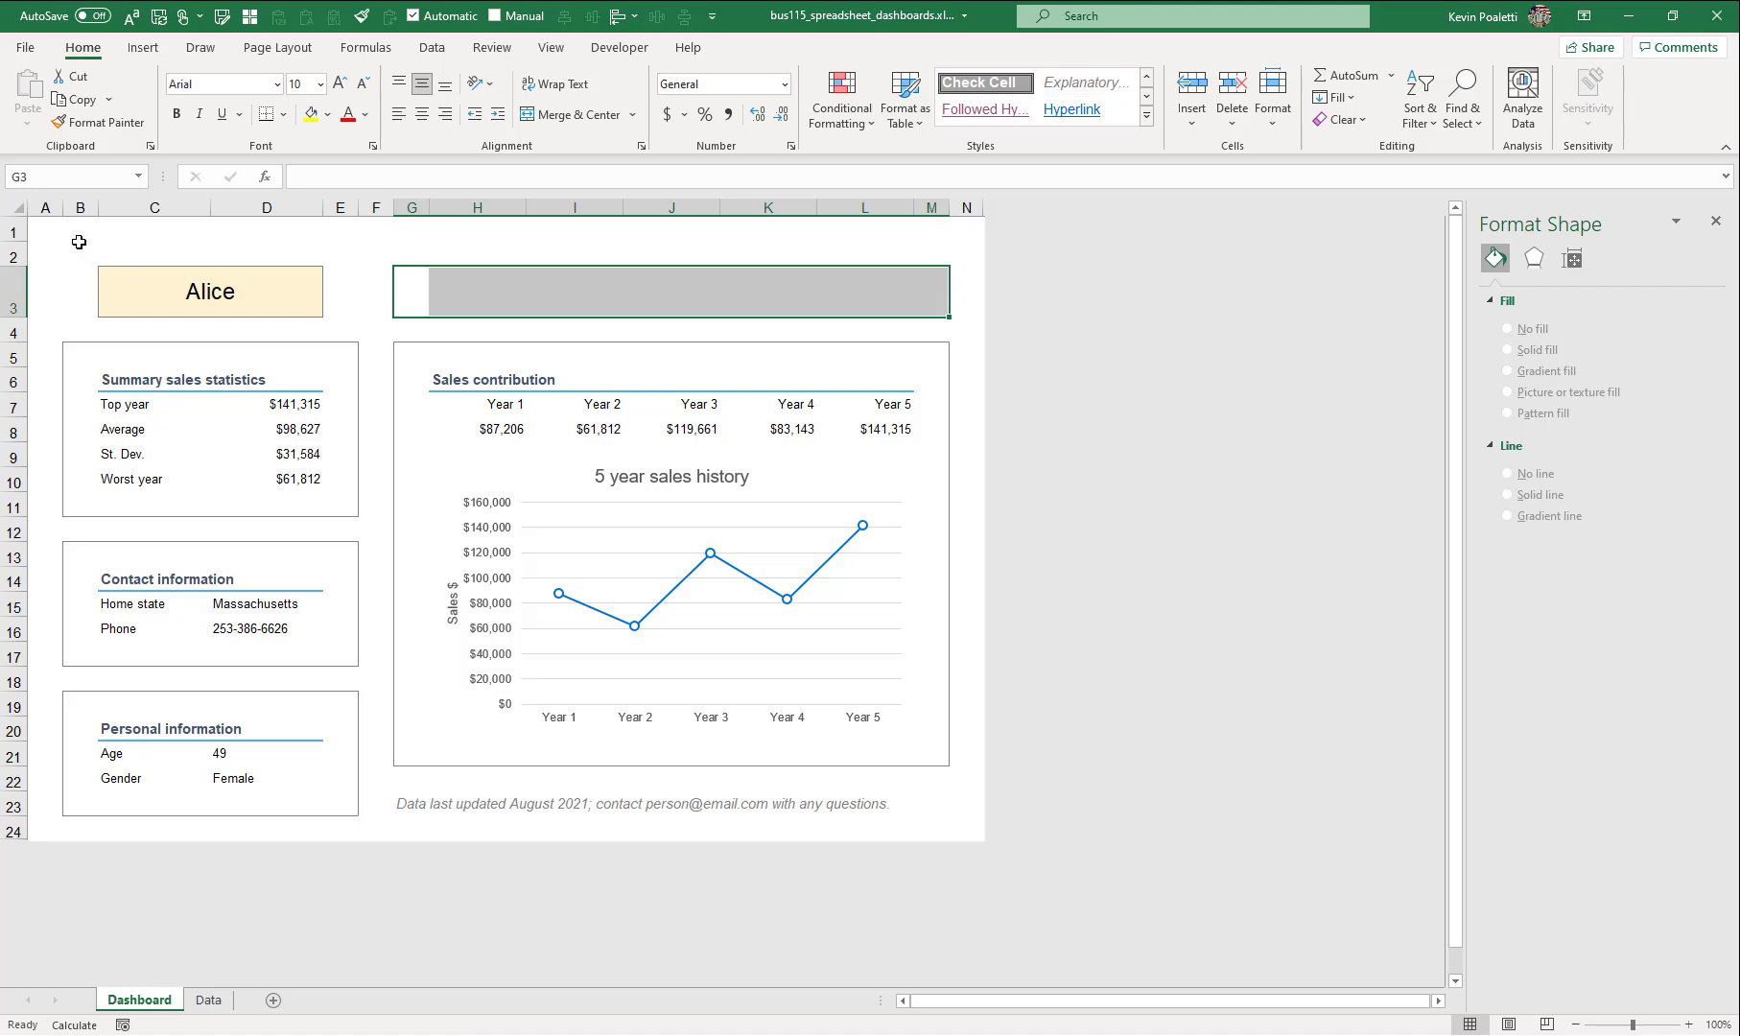
pyautogui.moveTo(80, 251); pyautogui.dragTo(922, 253)
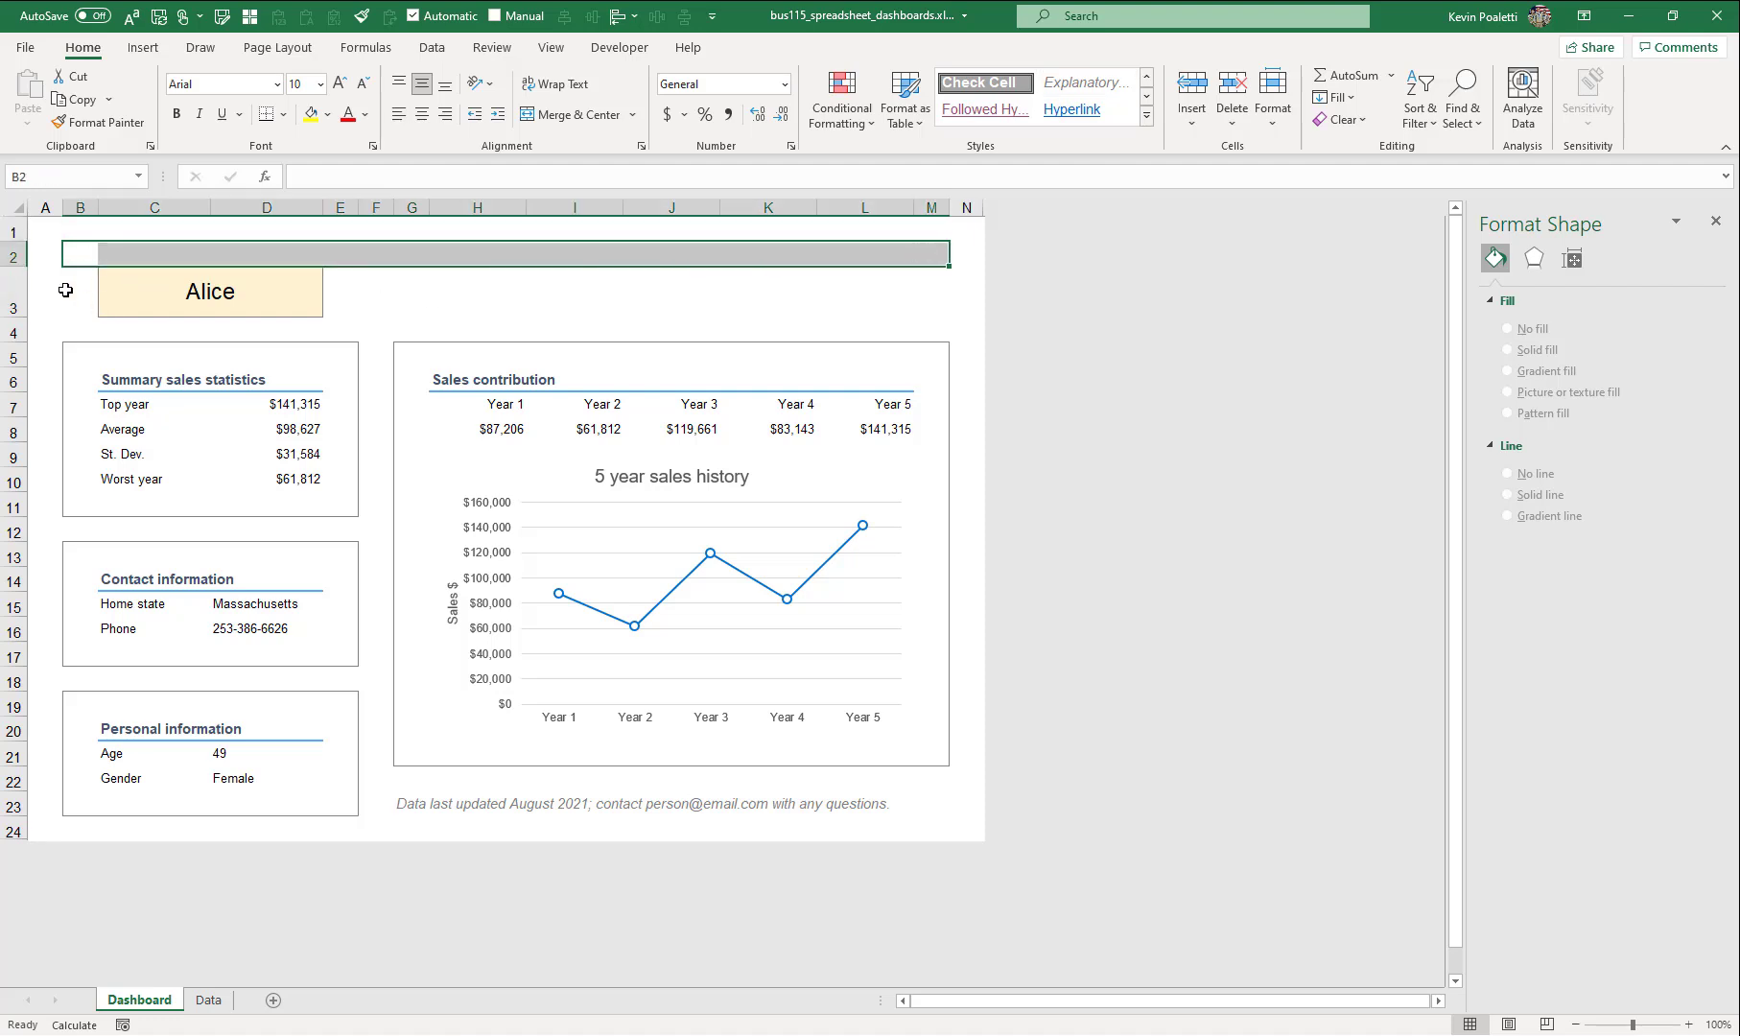
pyautogui.click(14, 255)
pyautogui.rightClick(16, 255)
pyautogui.click(69, 413)
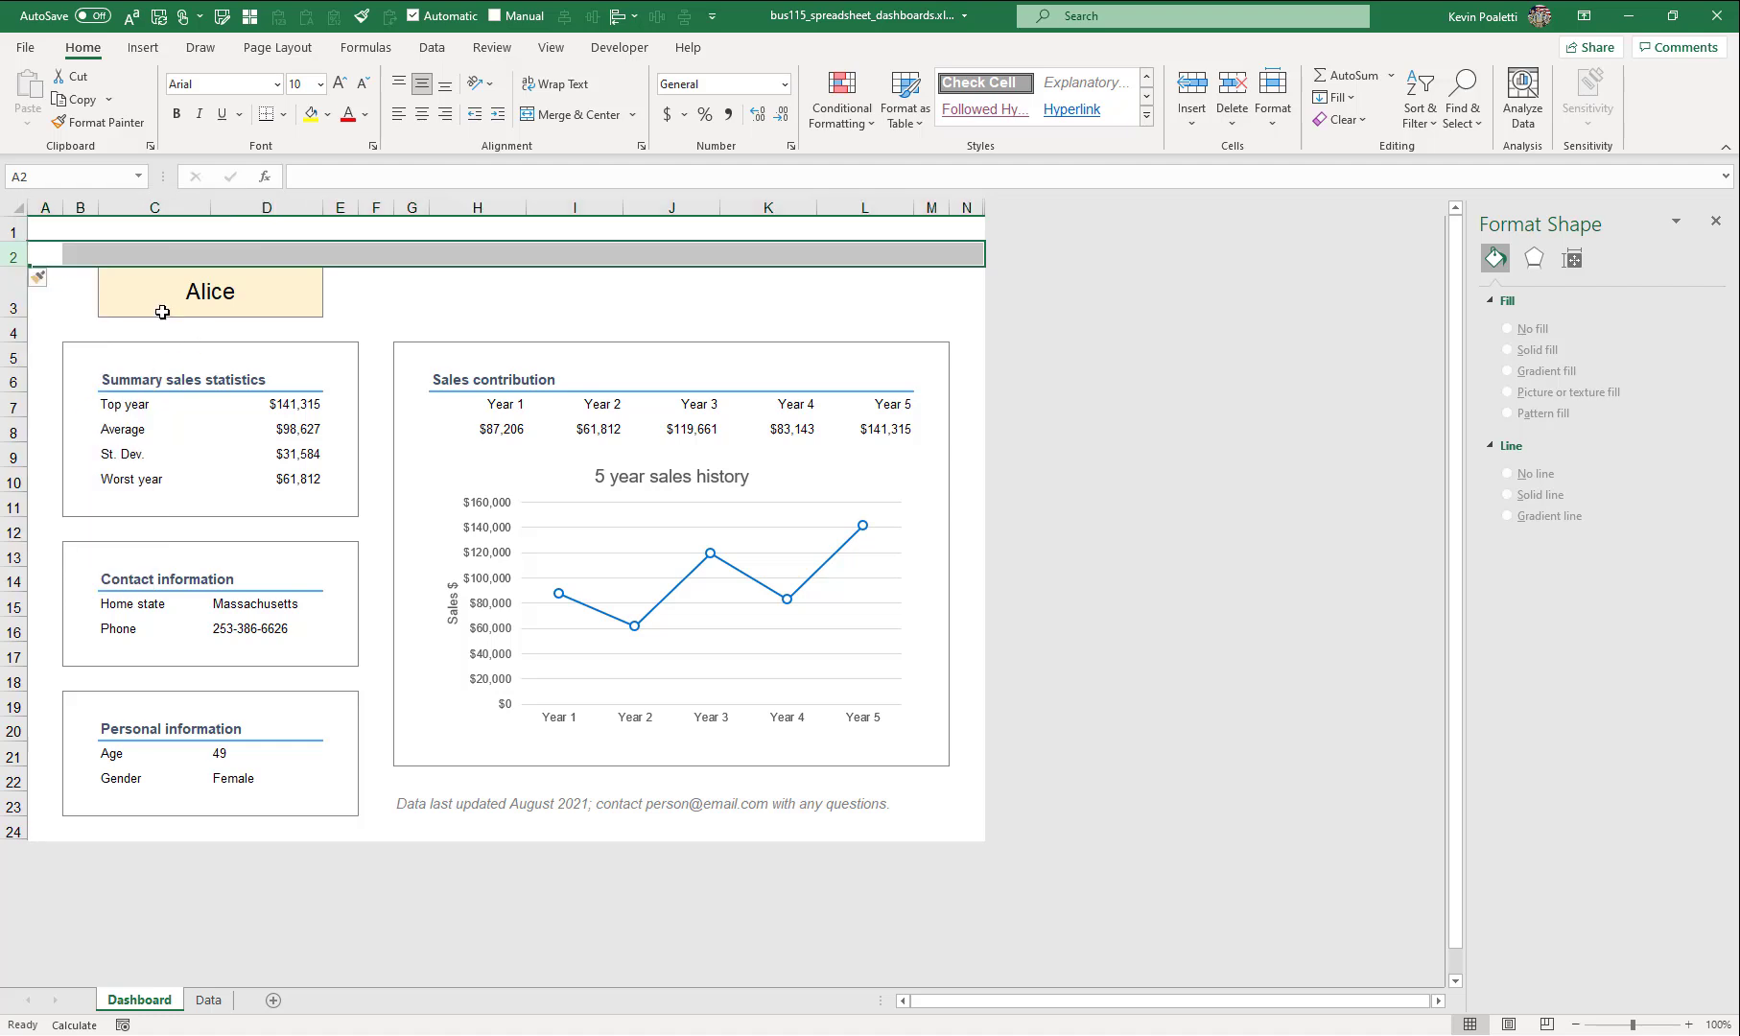
# - Enter the title "Company sales history by associate" in cell B2
pyautogui.click(86, 255)
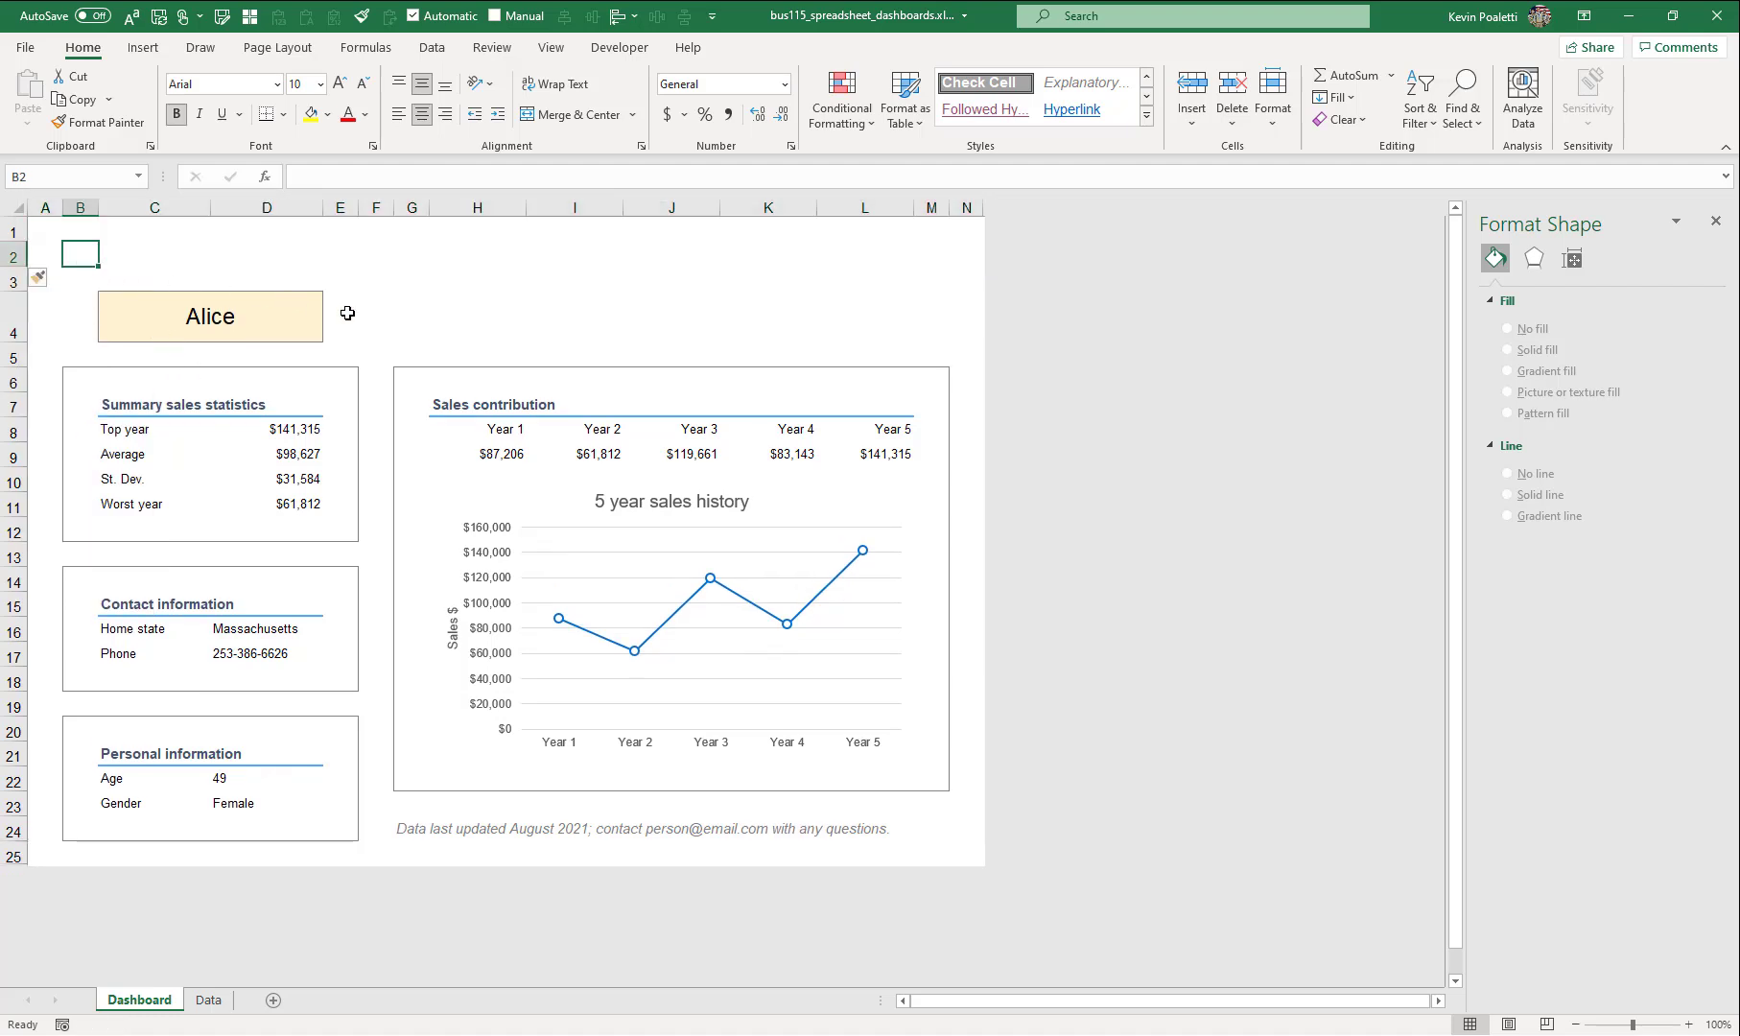
pyautogui.write('Company sales history')
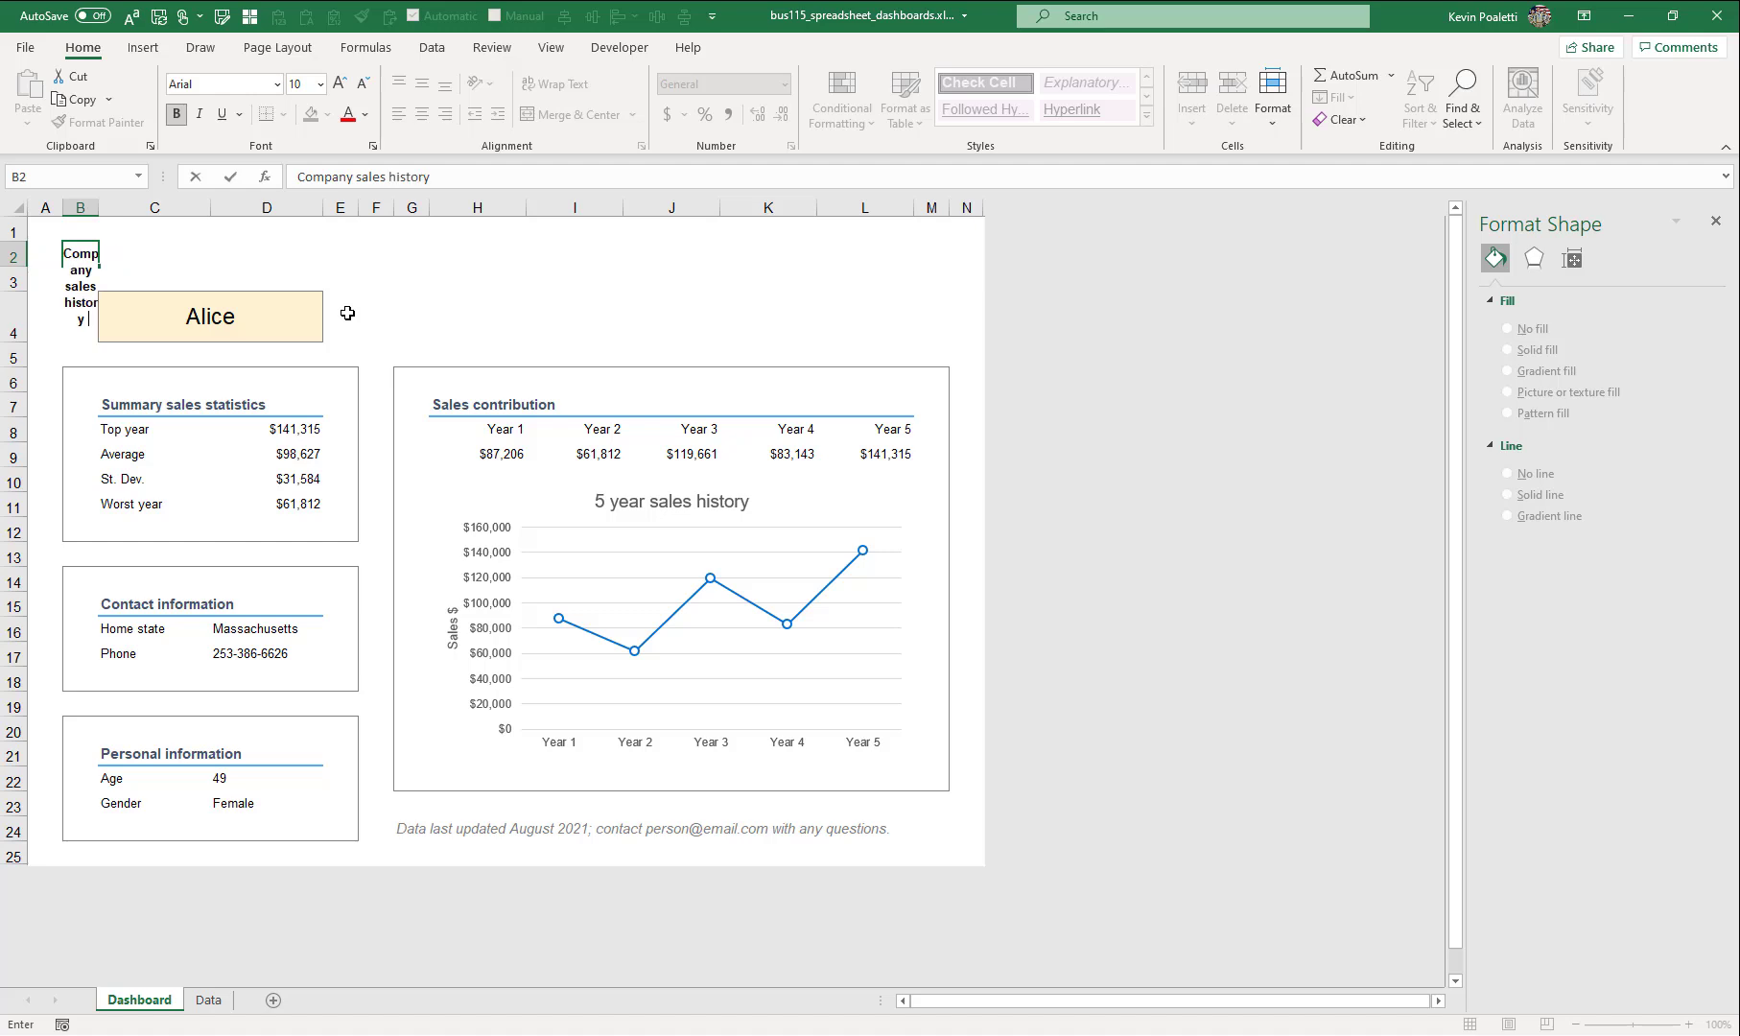
pyautogui.write(' by associate')
pyautogui.hotkey('ctrl', 'Return')
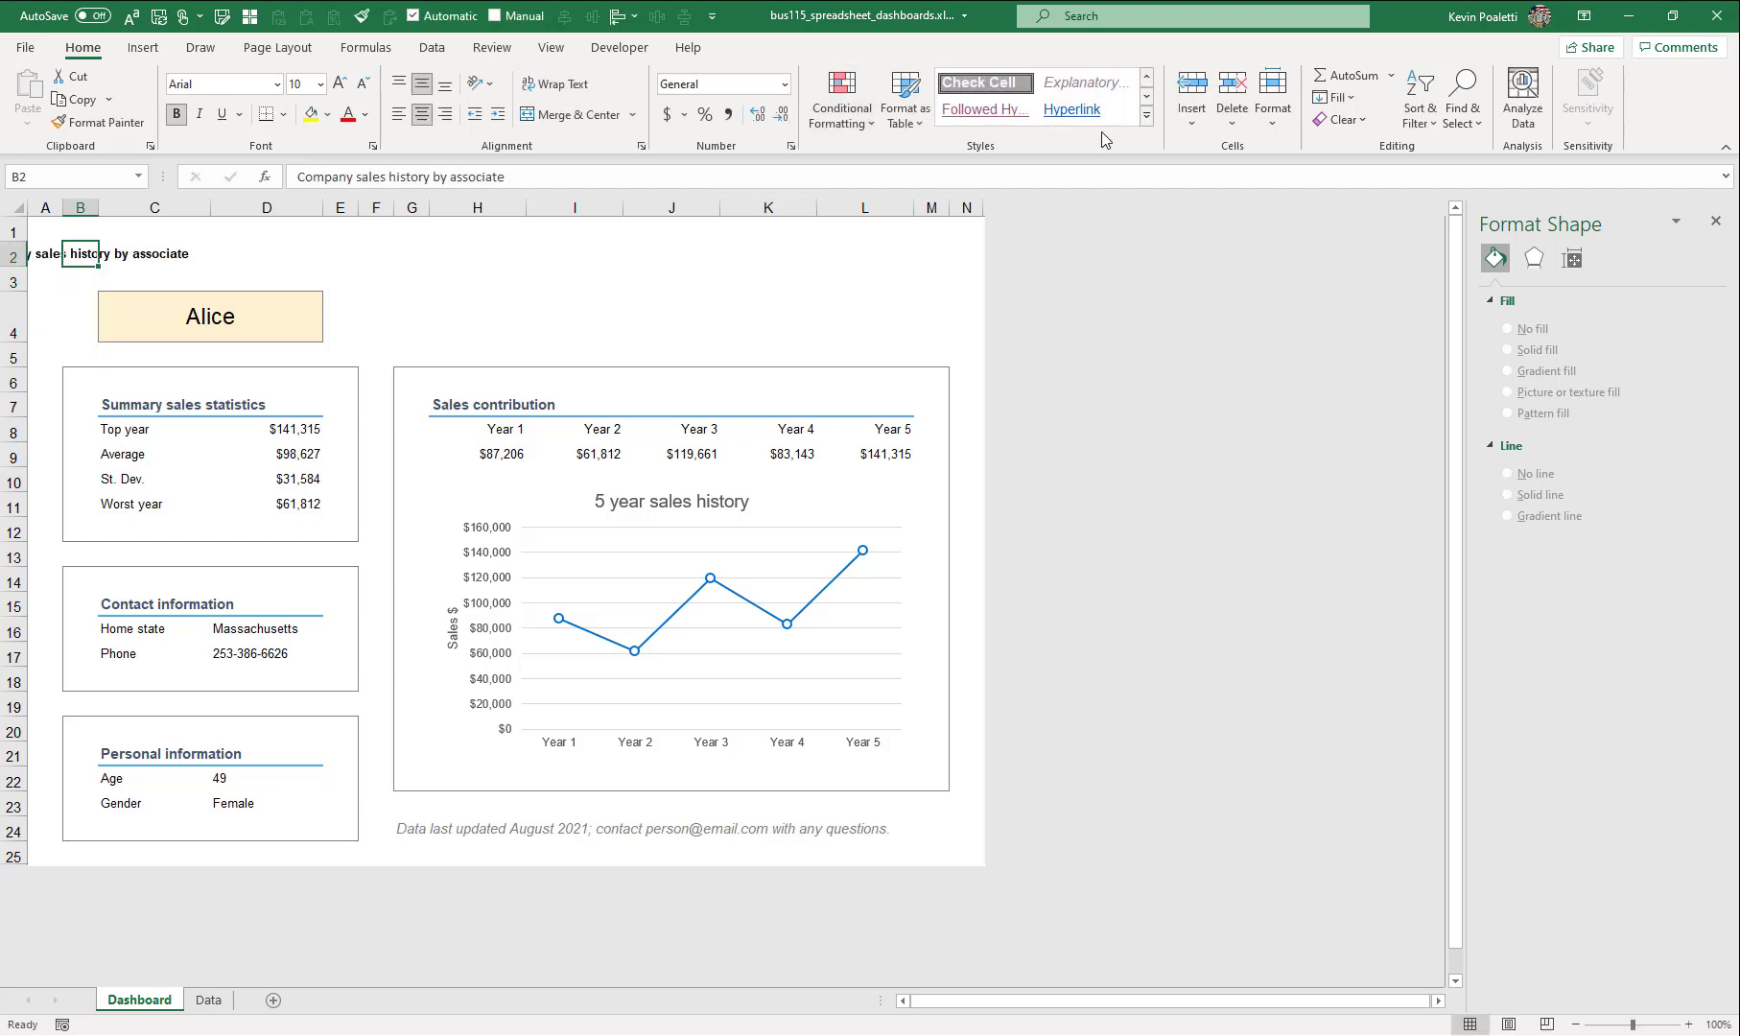
# - Apply the Heading 1 cell style across B2:M2 and left-align the title
pyautogui.click(1147, 116)
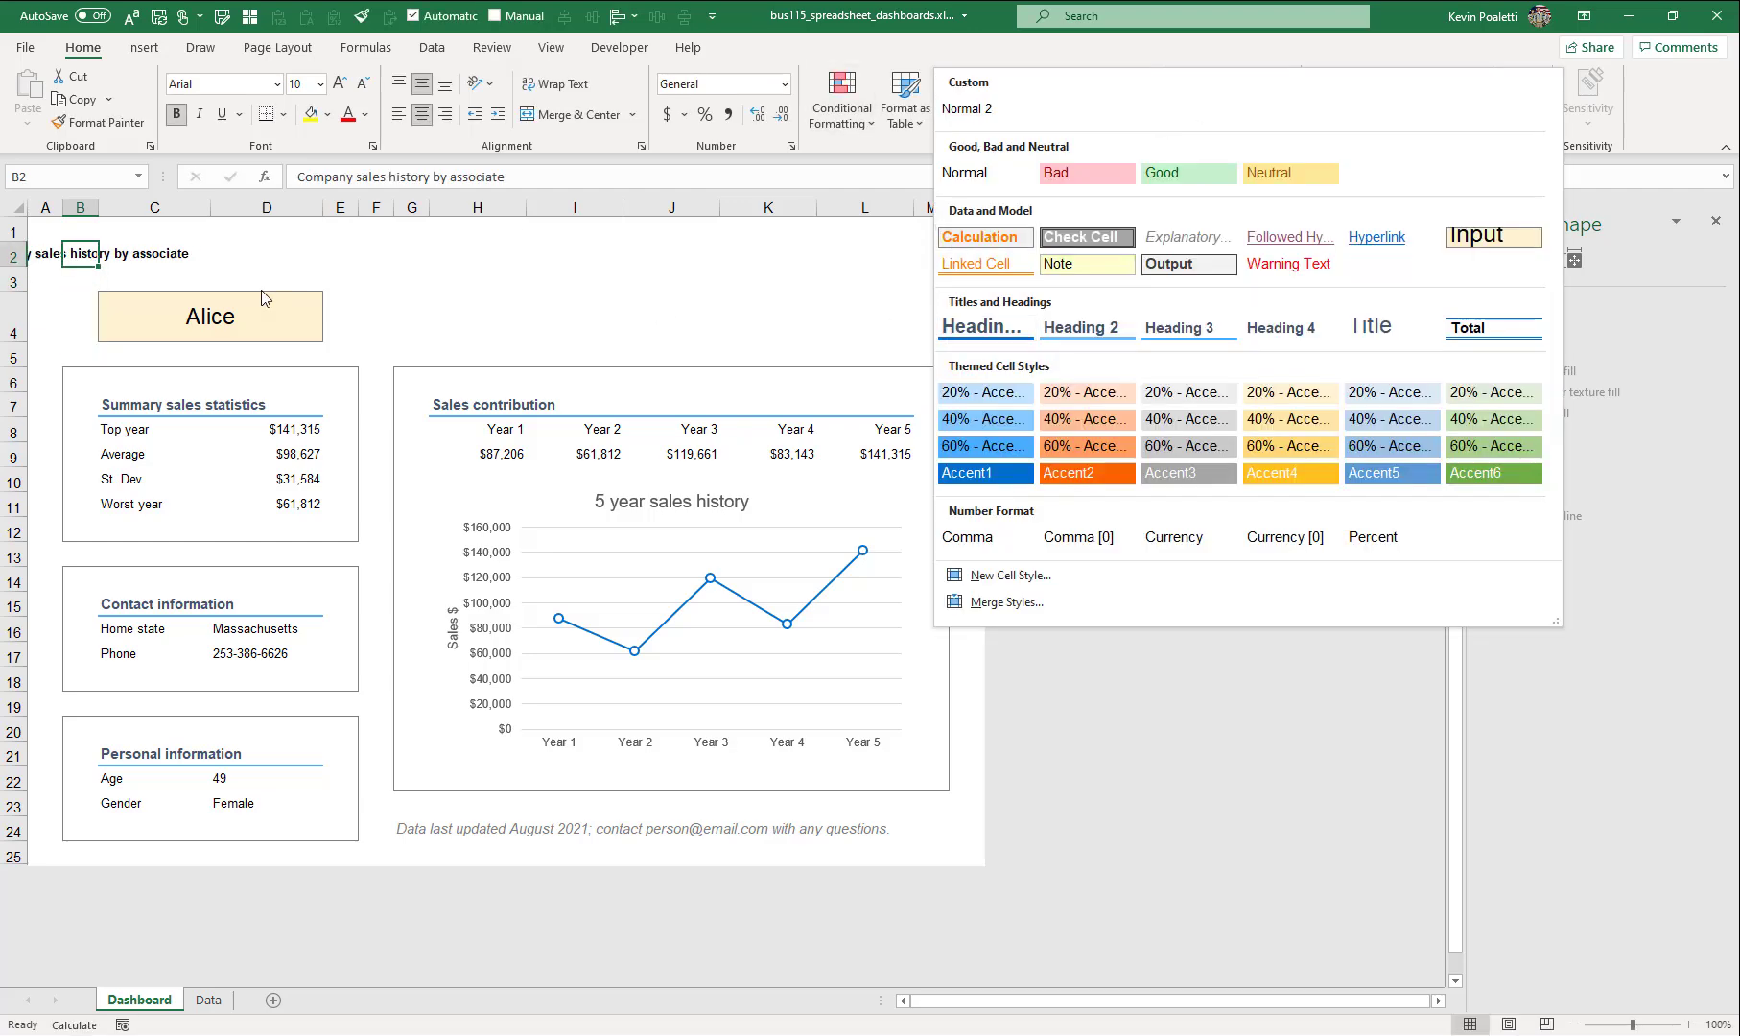
pyautogui.click(80, 253)
pyautogui.moveTo(80, 253); pyautogui.dragTo(921, 259)
pyautogui.click(1148, 122)
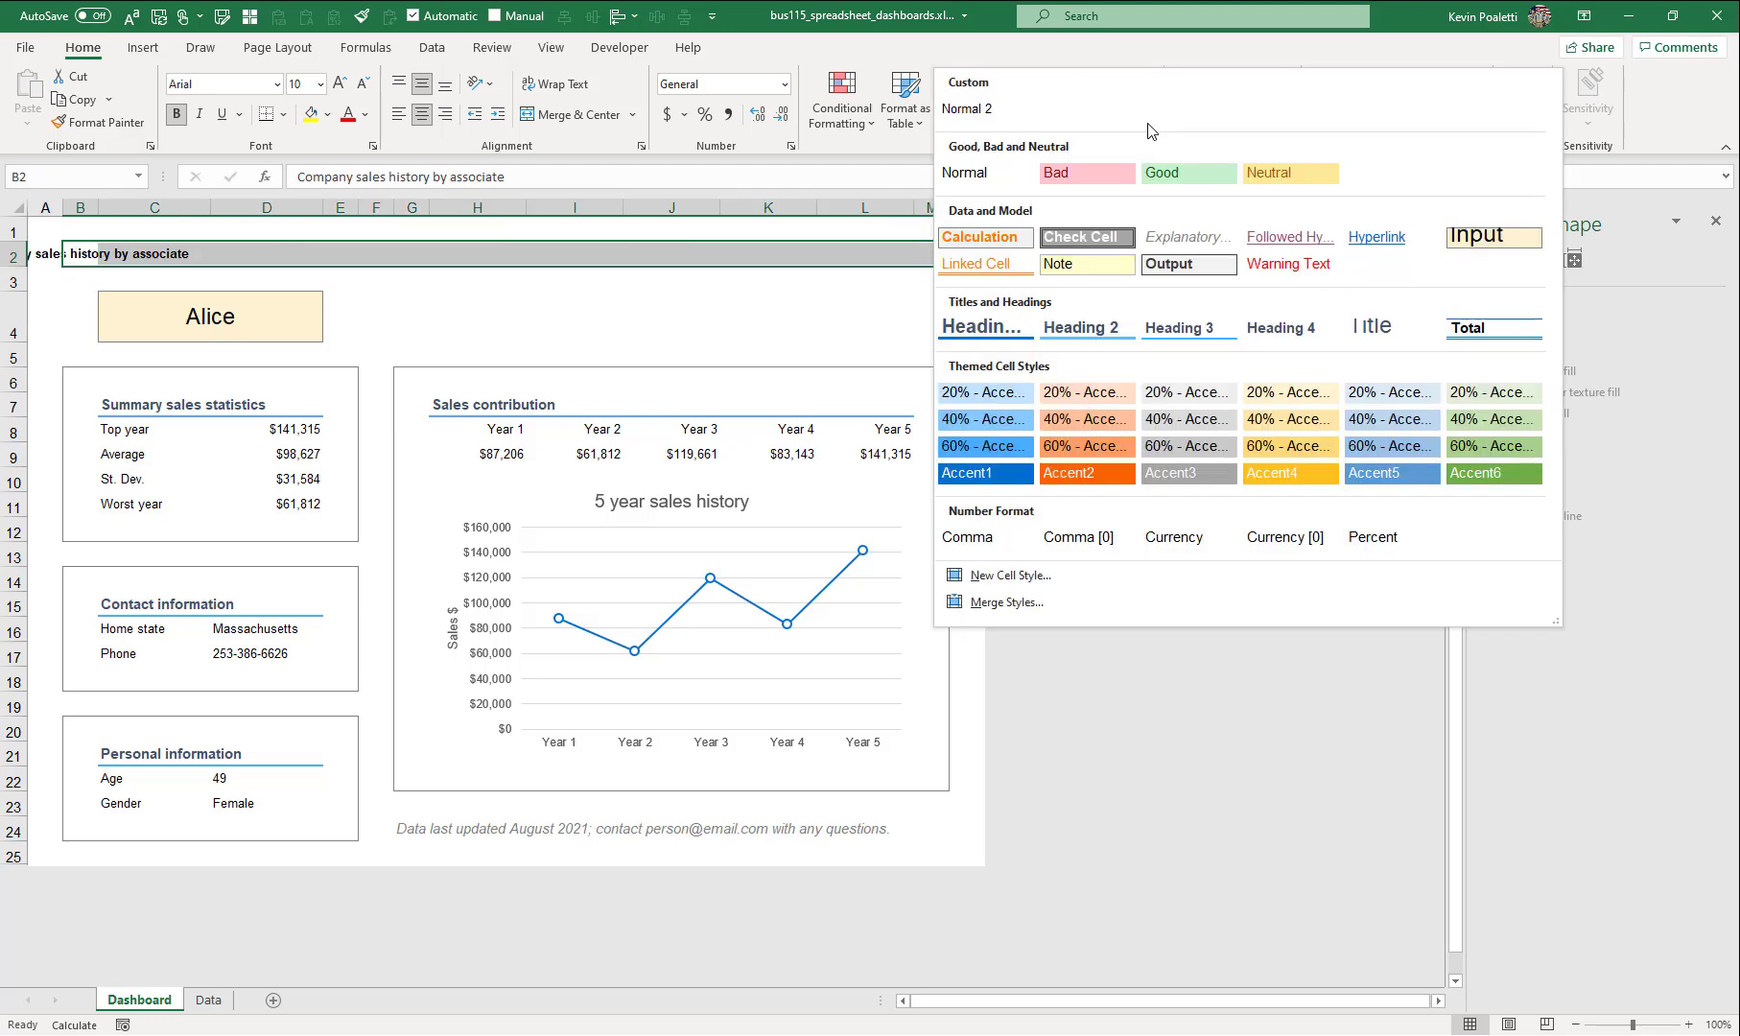
pyautogui.click(1005, 329)
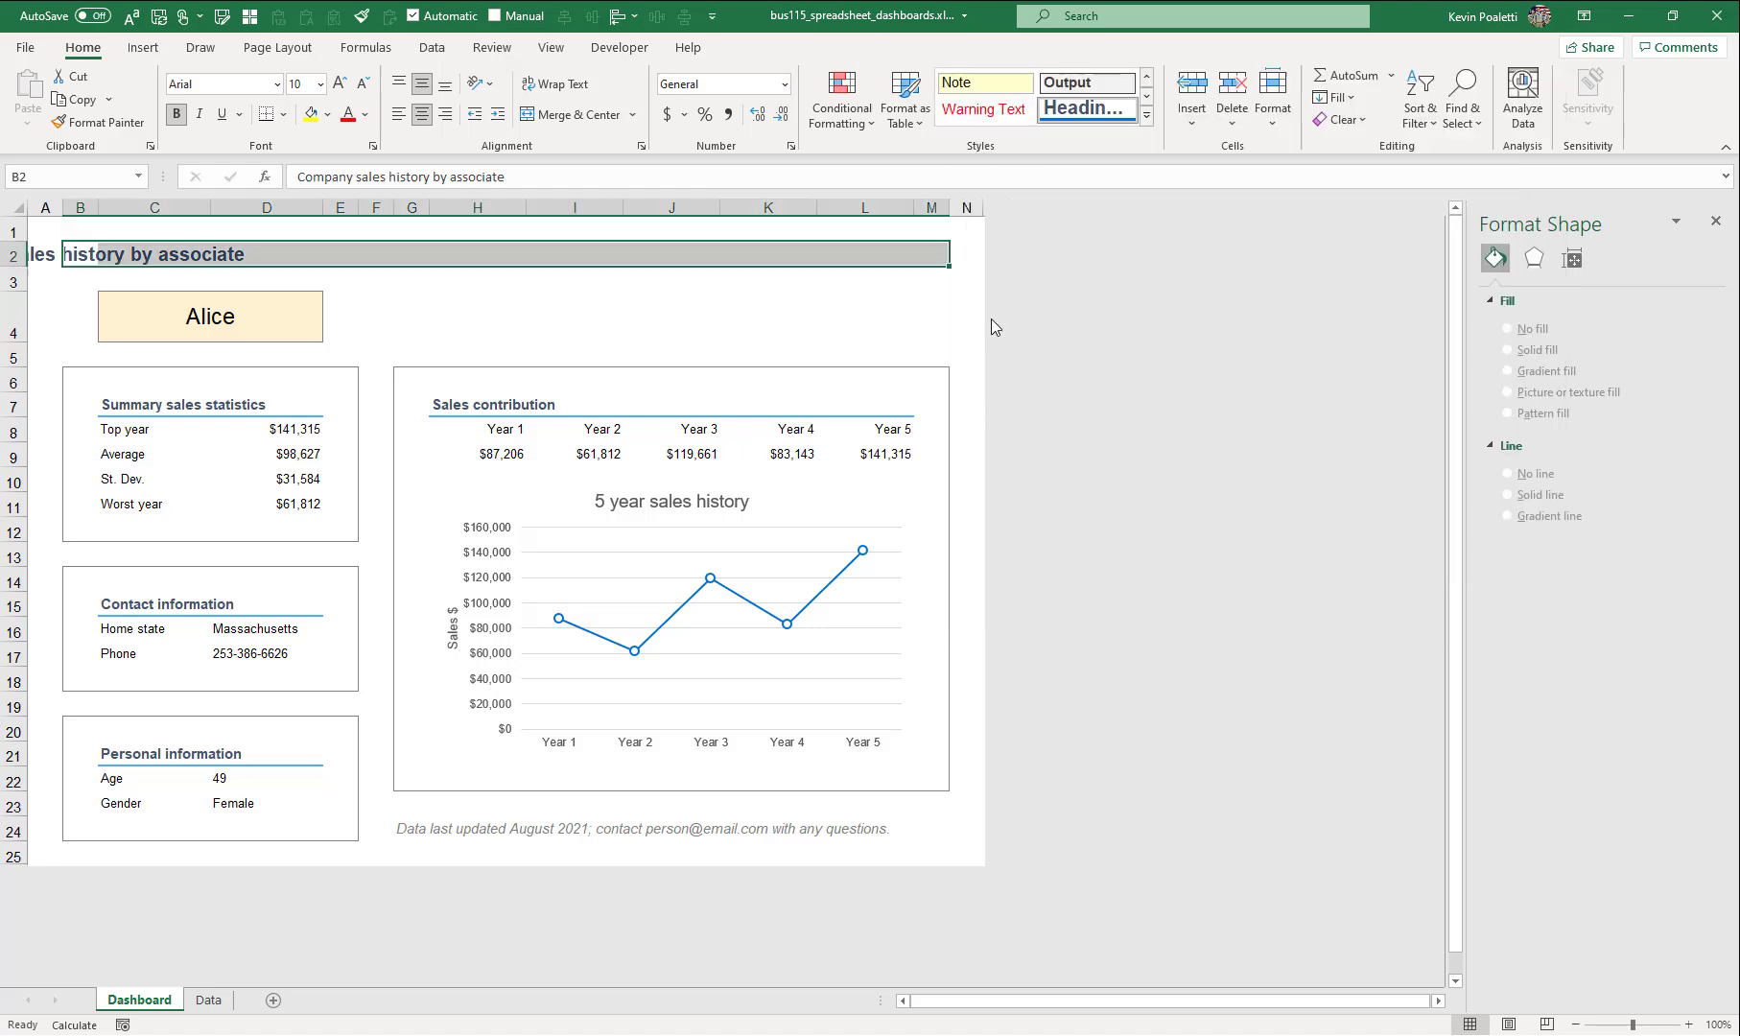
pyautogui.click(408, 304)
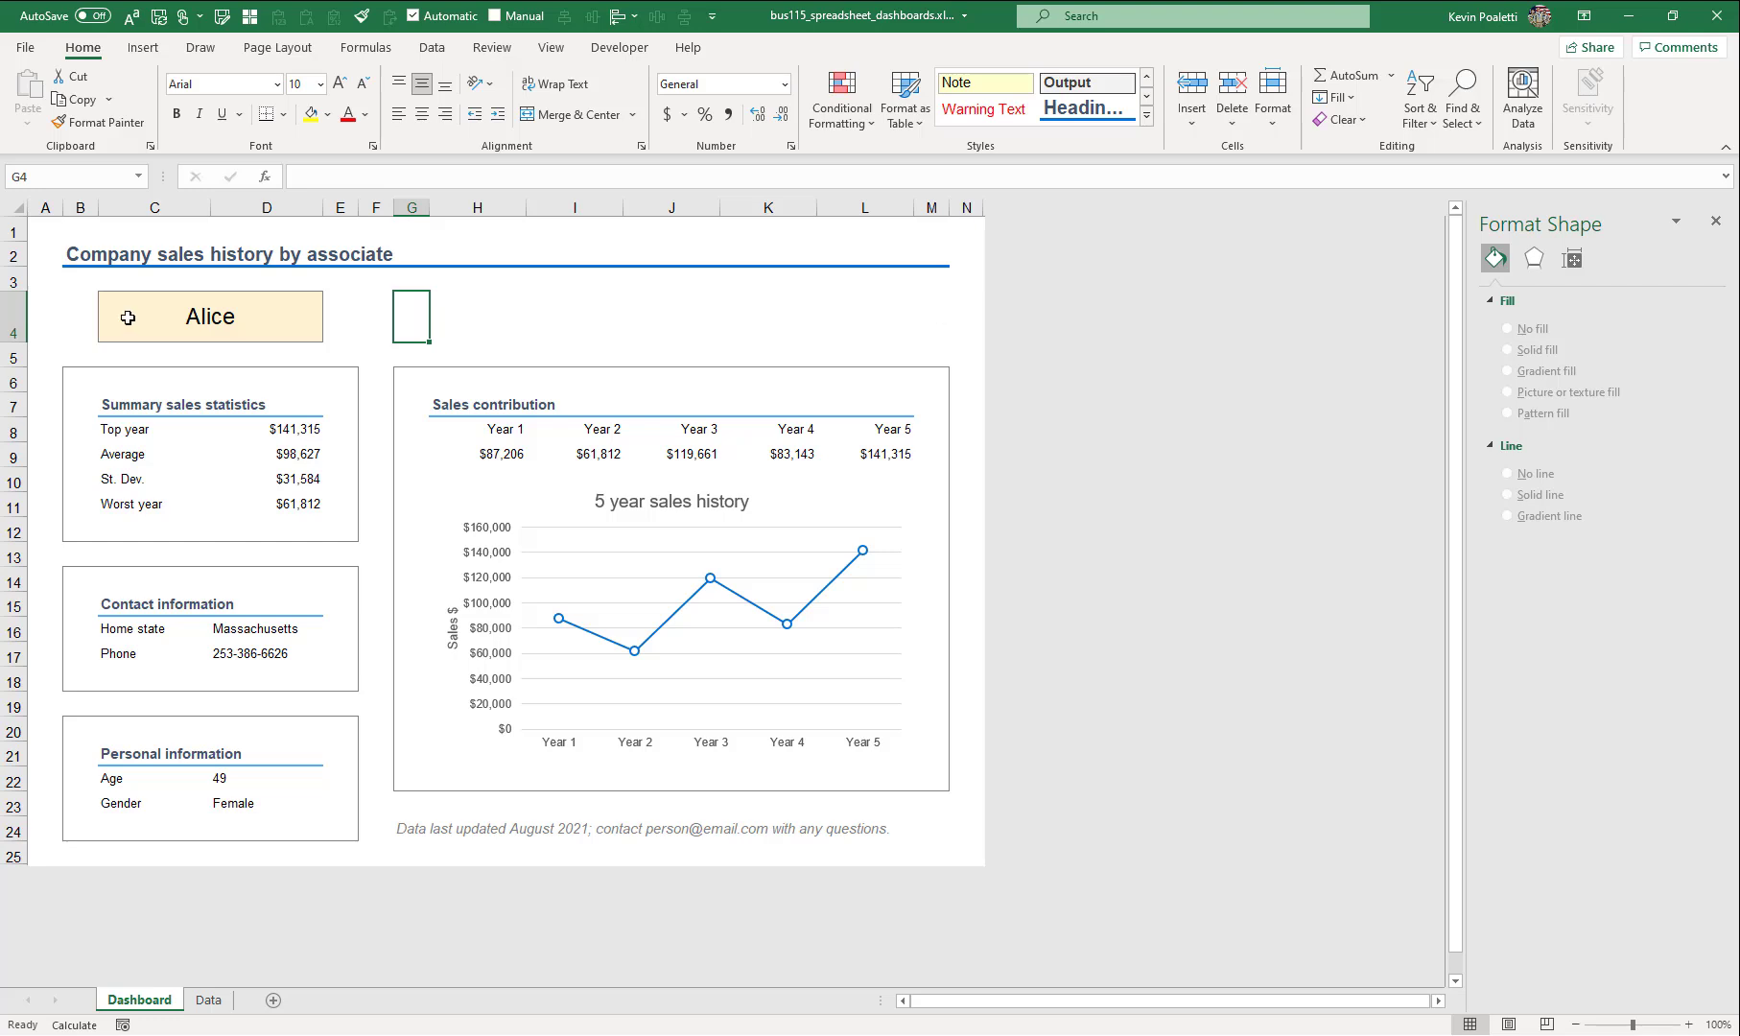
# - Widen the salesperson selector to B4:E4 by applying the Input cell style to that range and merging and centering it
pyautogui.click(89, 312)
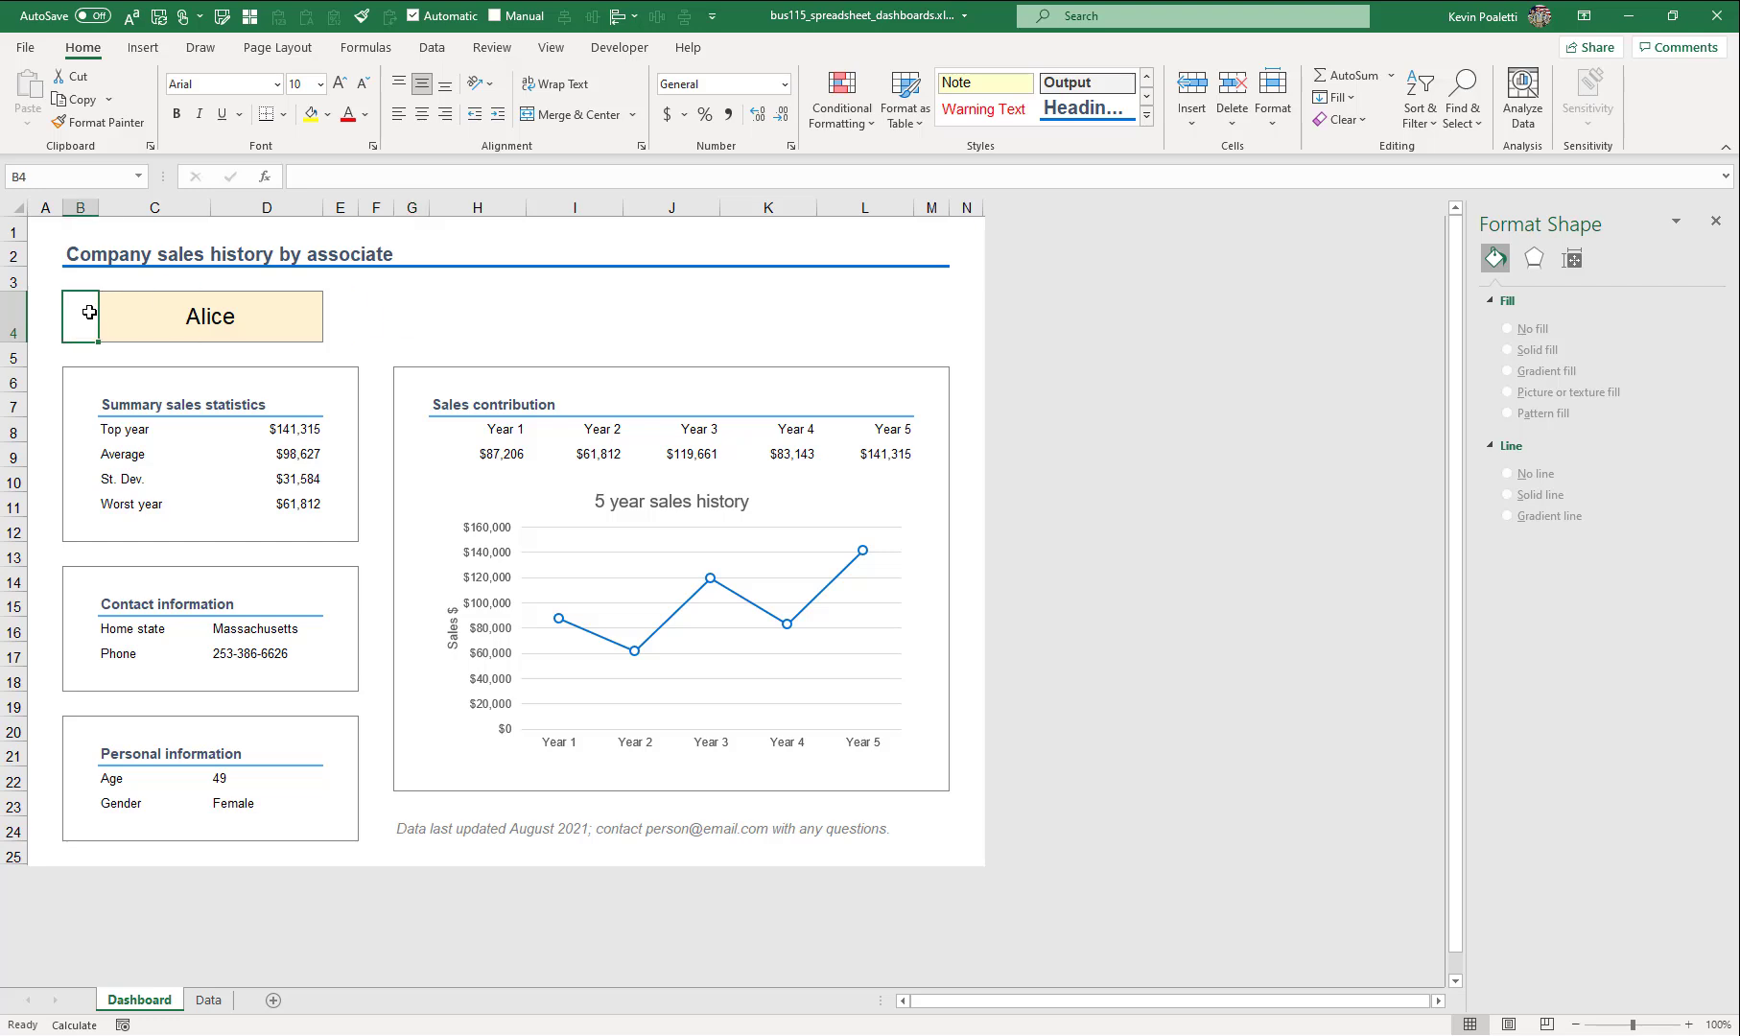
pyautogui.moveTo(89, 312); pyautogui.dragTo(346, 310)
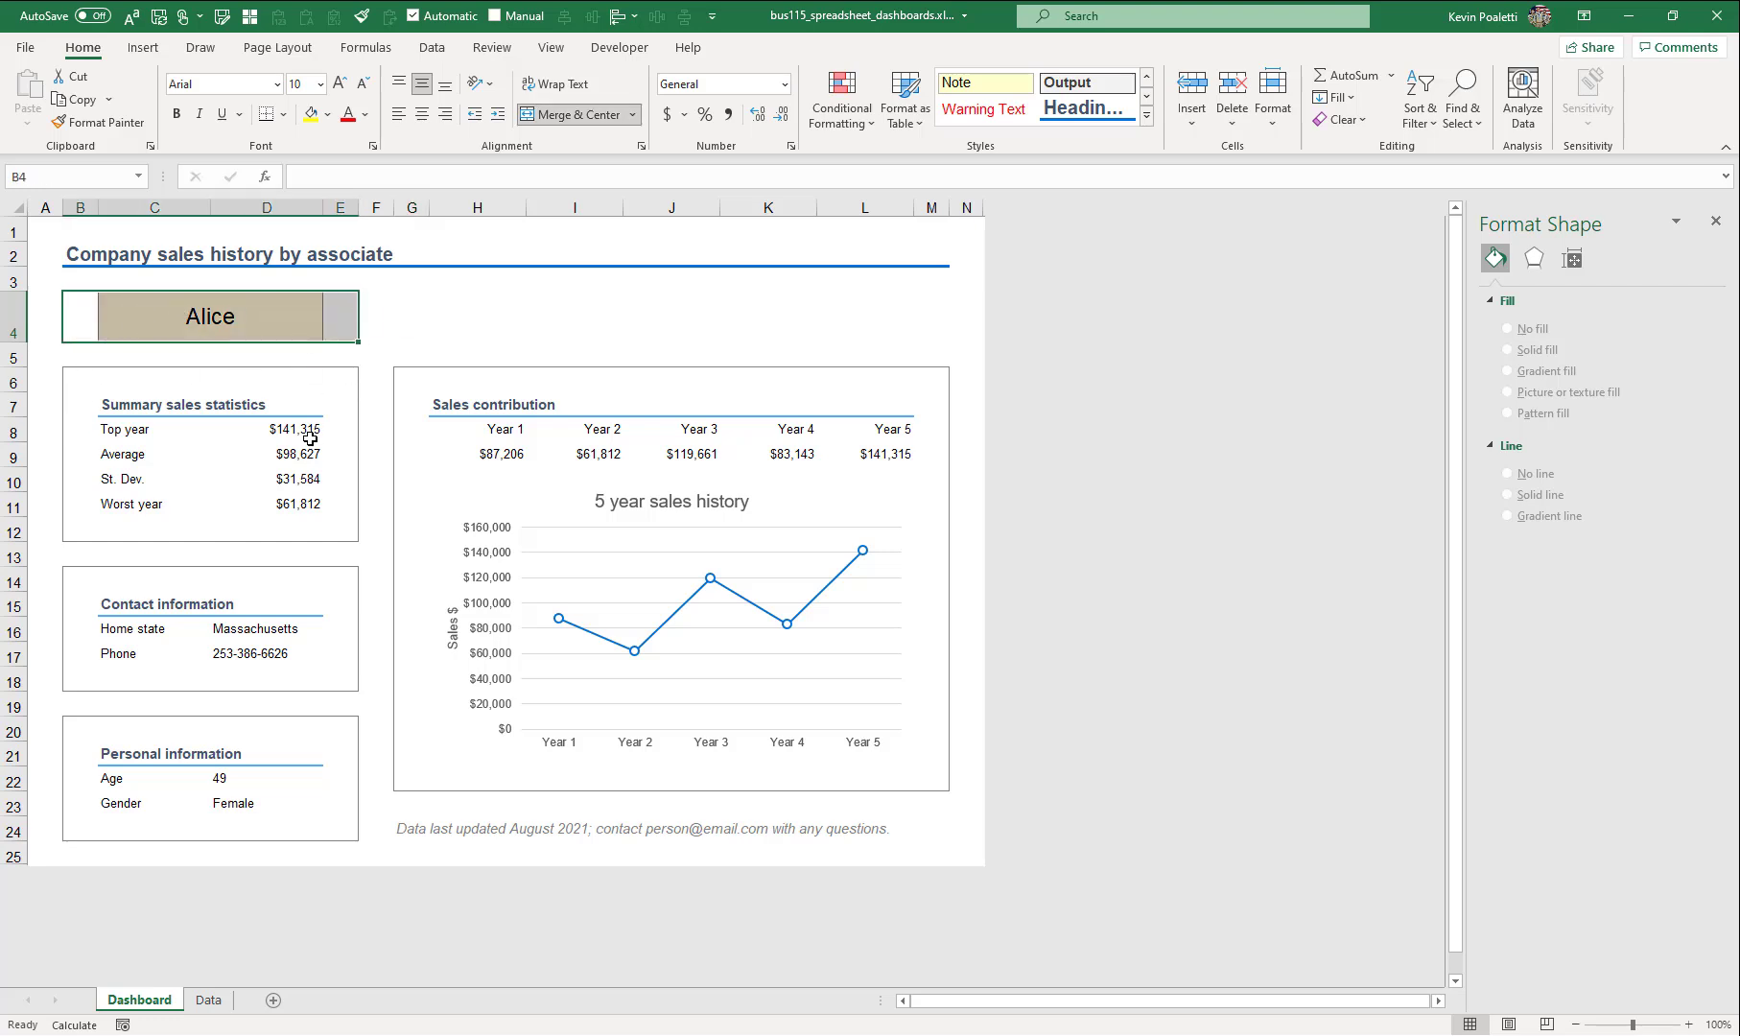
pyautogui.click(427, 321)
pyautogui.moveTo(86, 326); pyautogui.dragTo(348, 318)
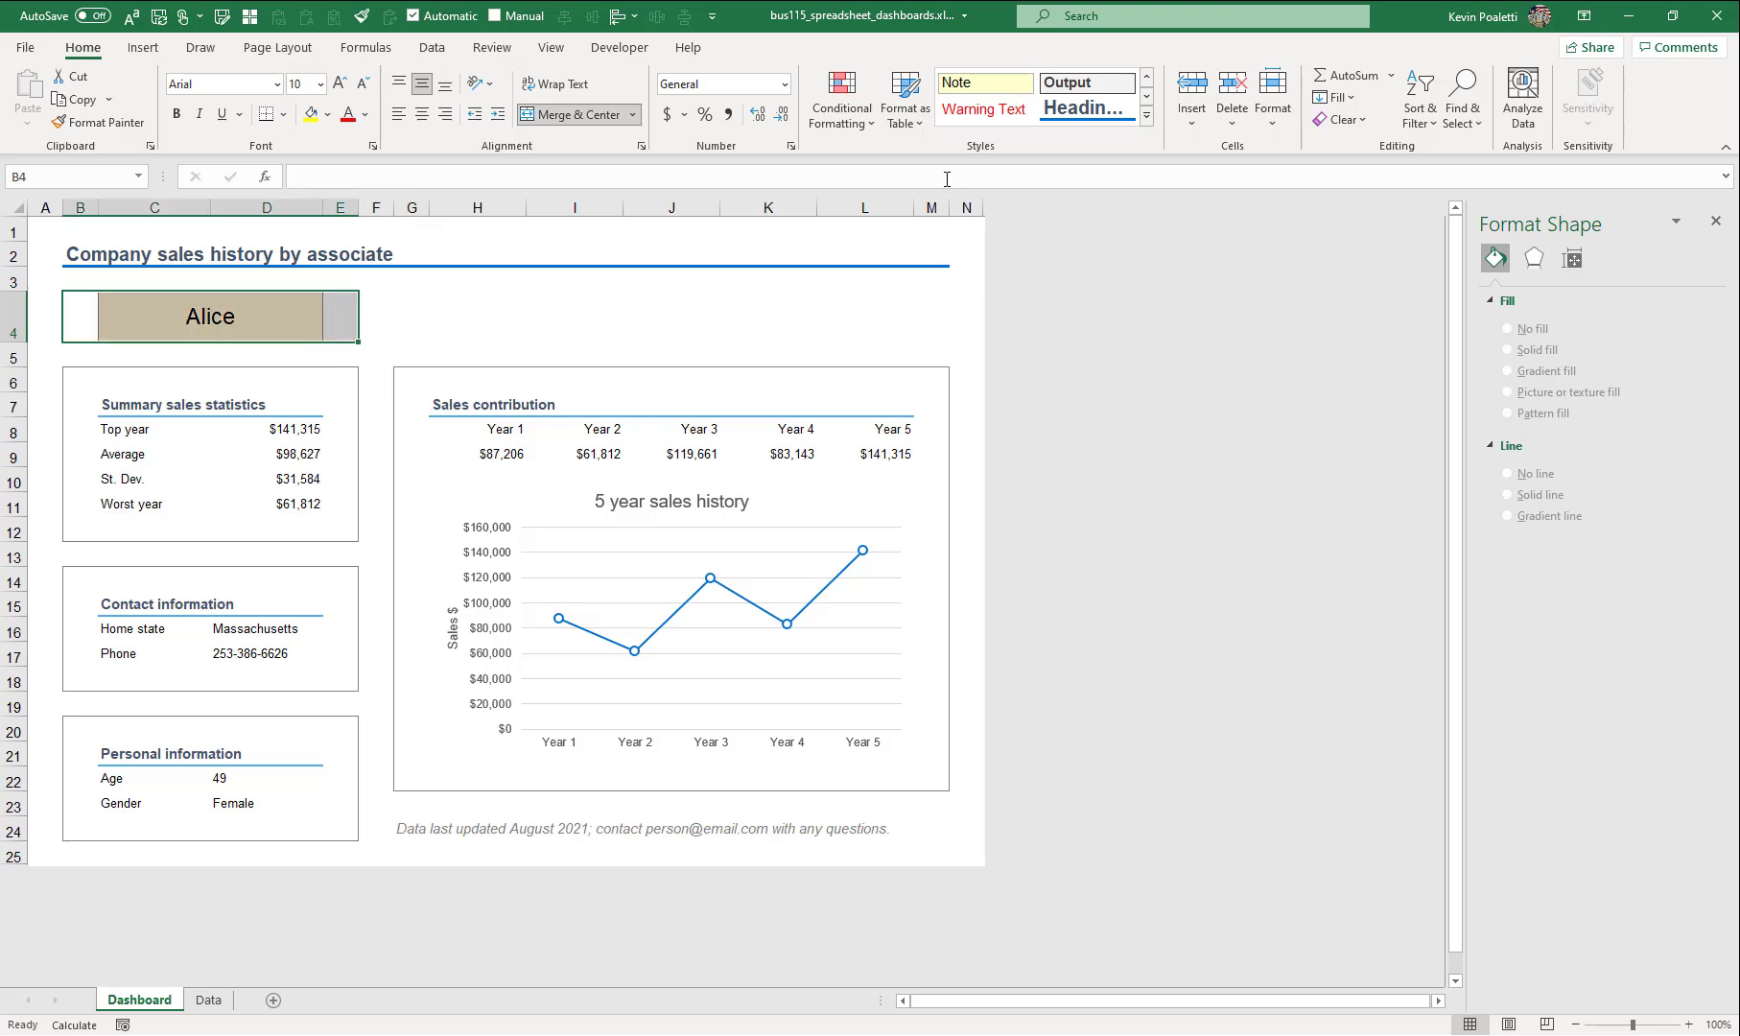
pyautogui.click(1146, 115)
pyautogui.click(1468, 237)
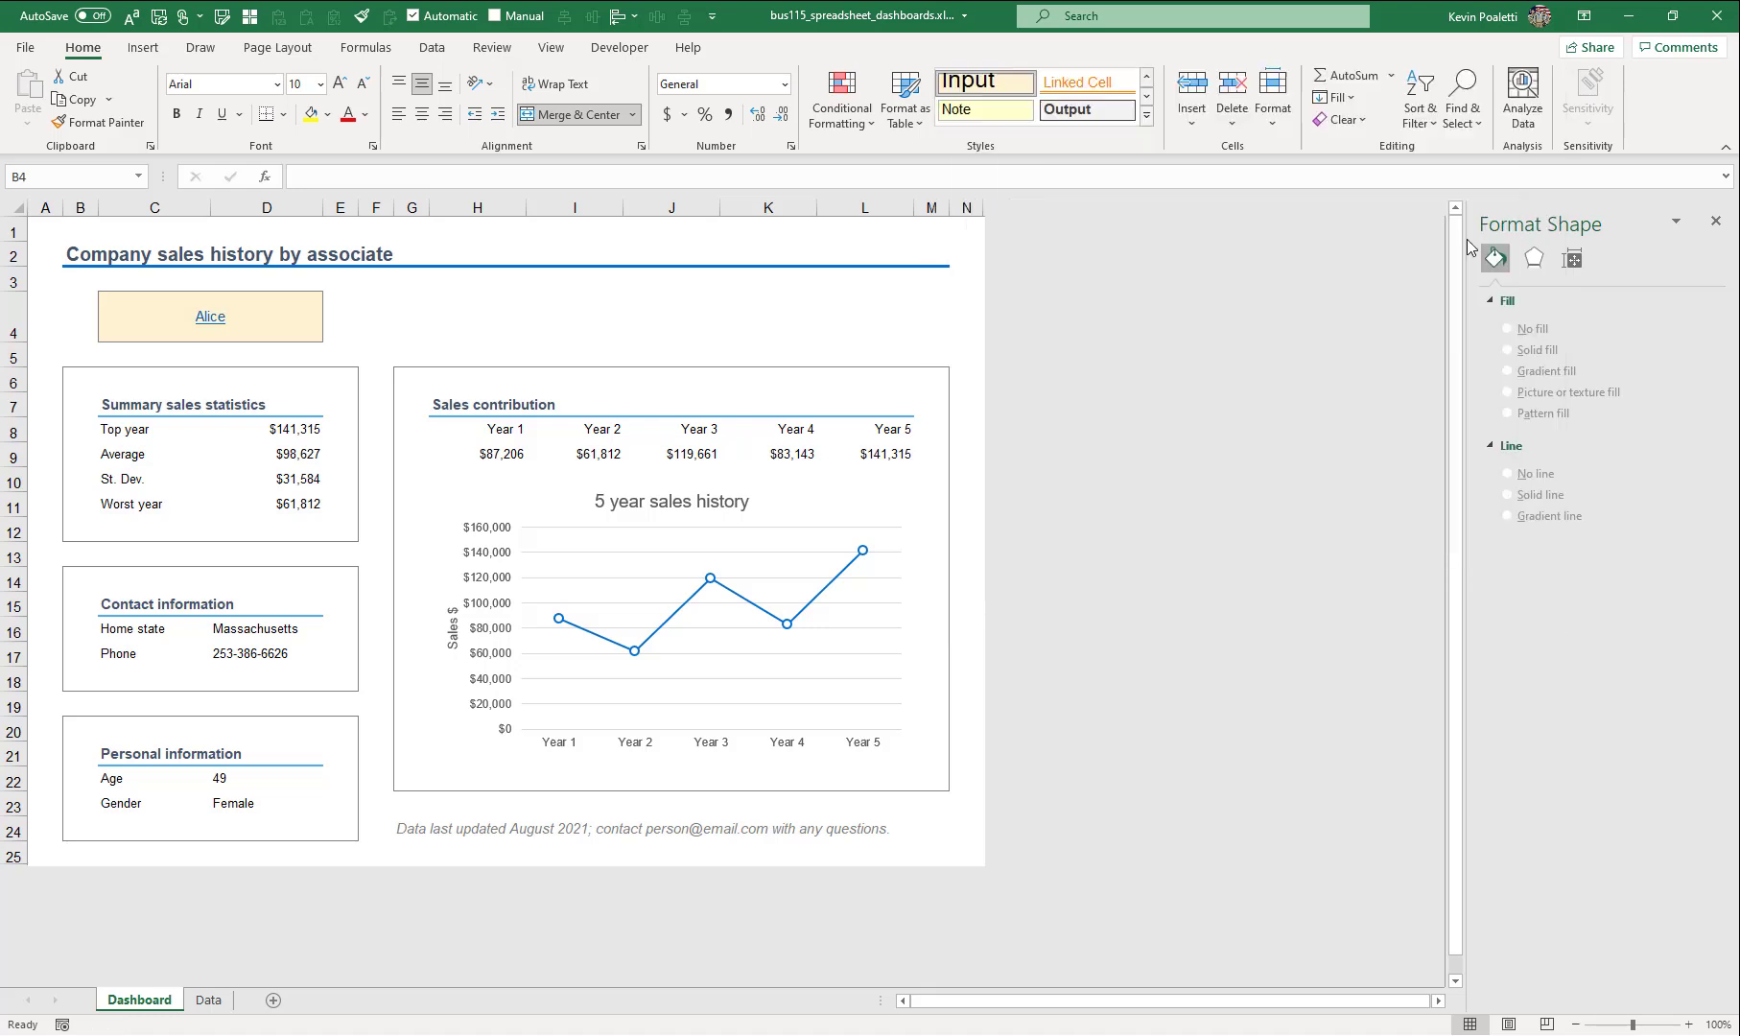
pyautogui.click(566, 115)
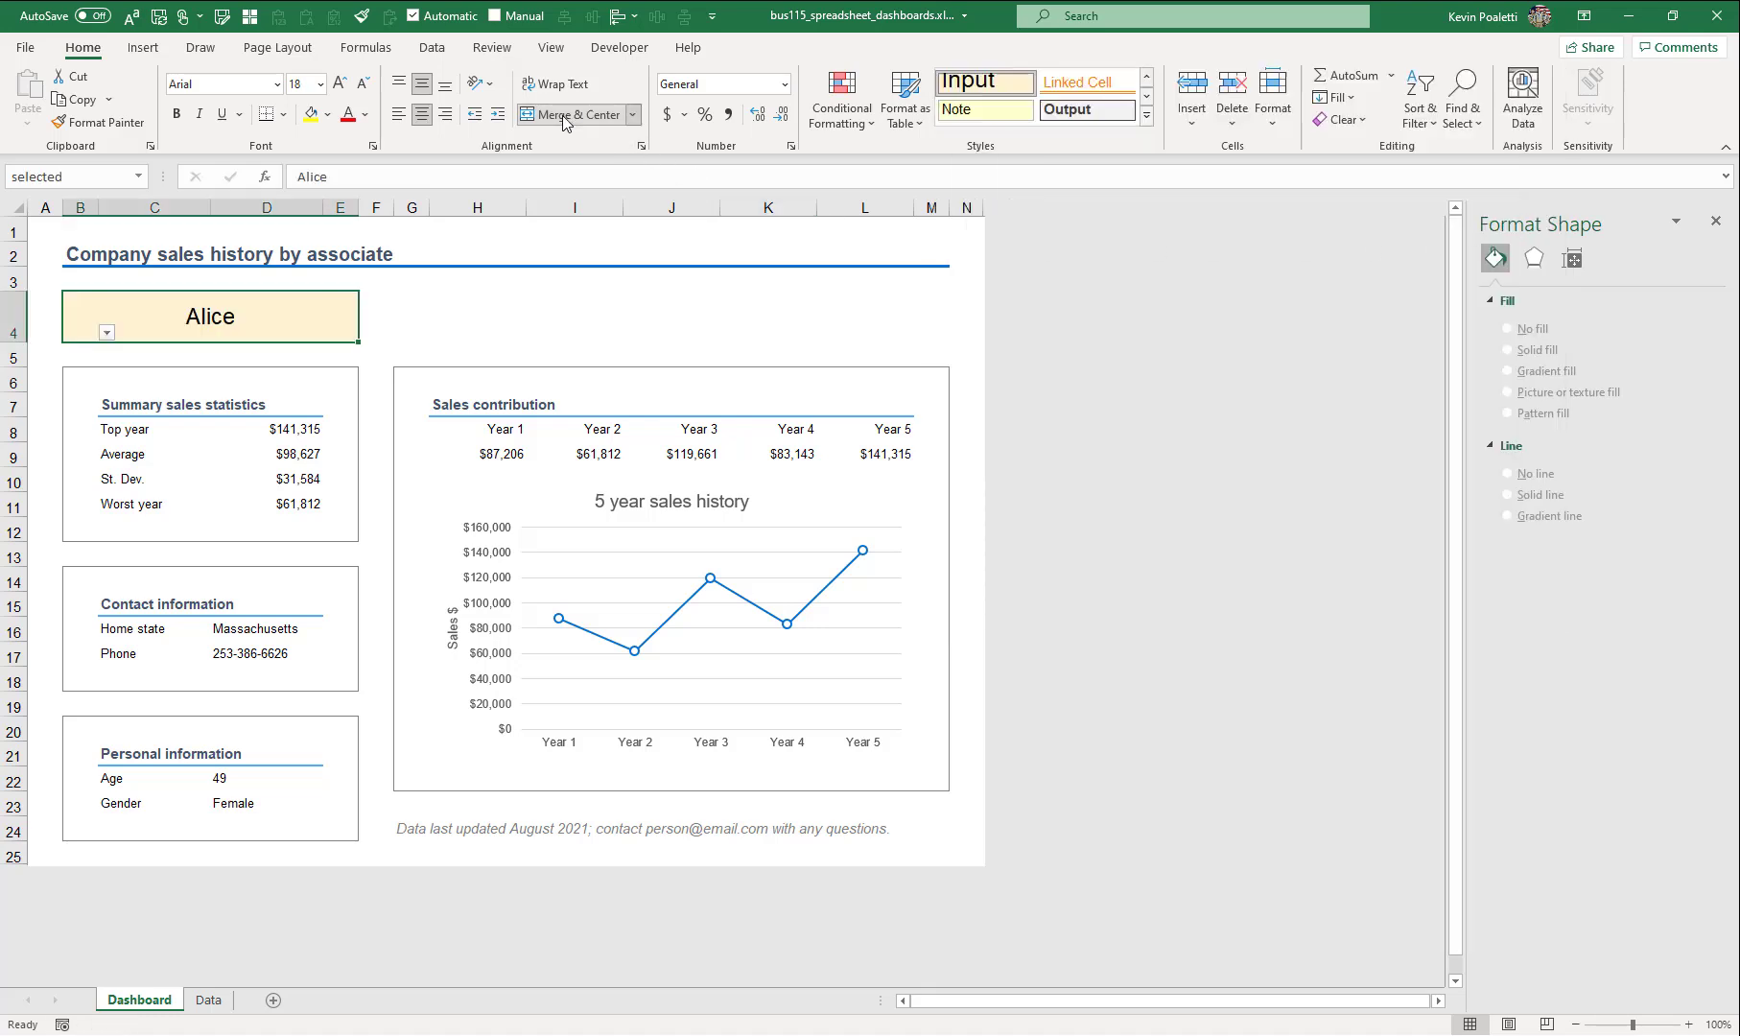
# - Test the widened selector by picking the fifth salesperson from its drop-down, and check the Data sheet before returning to the Dashboard
pyautogui.click(384, 351)
pyautogui.click(347, 332)
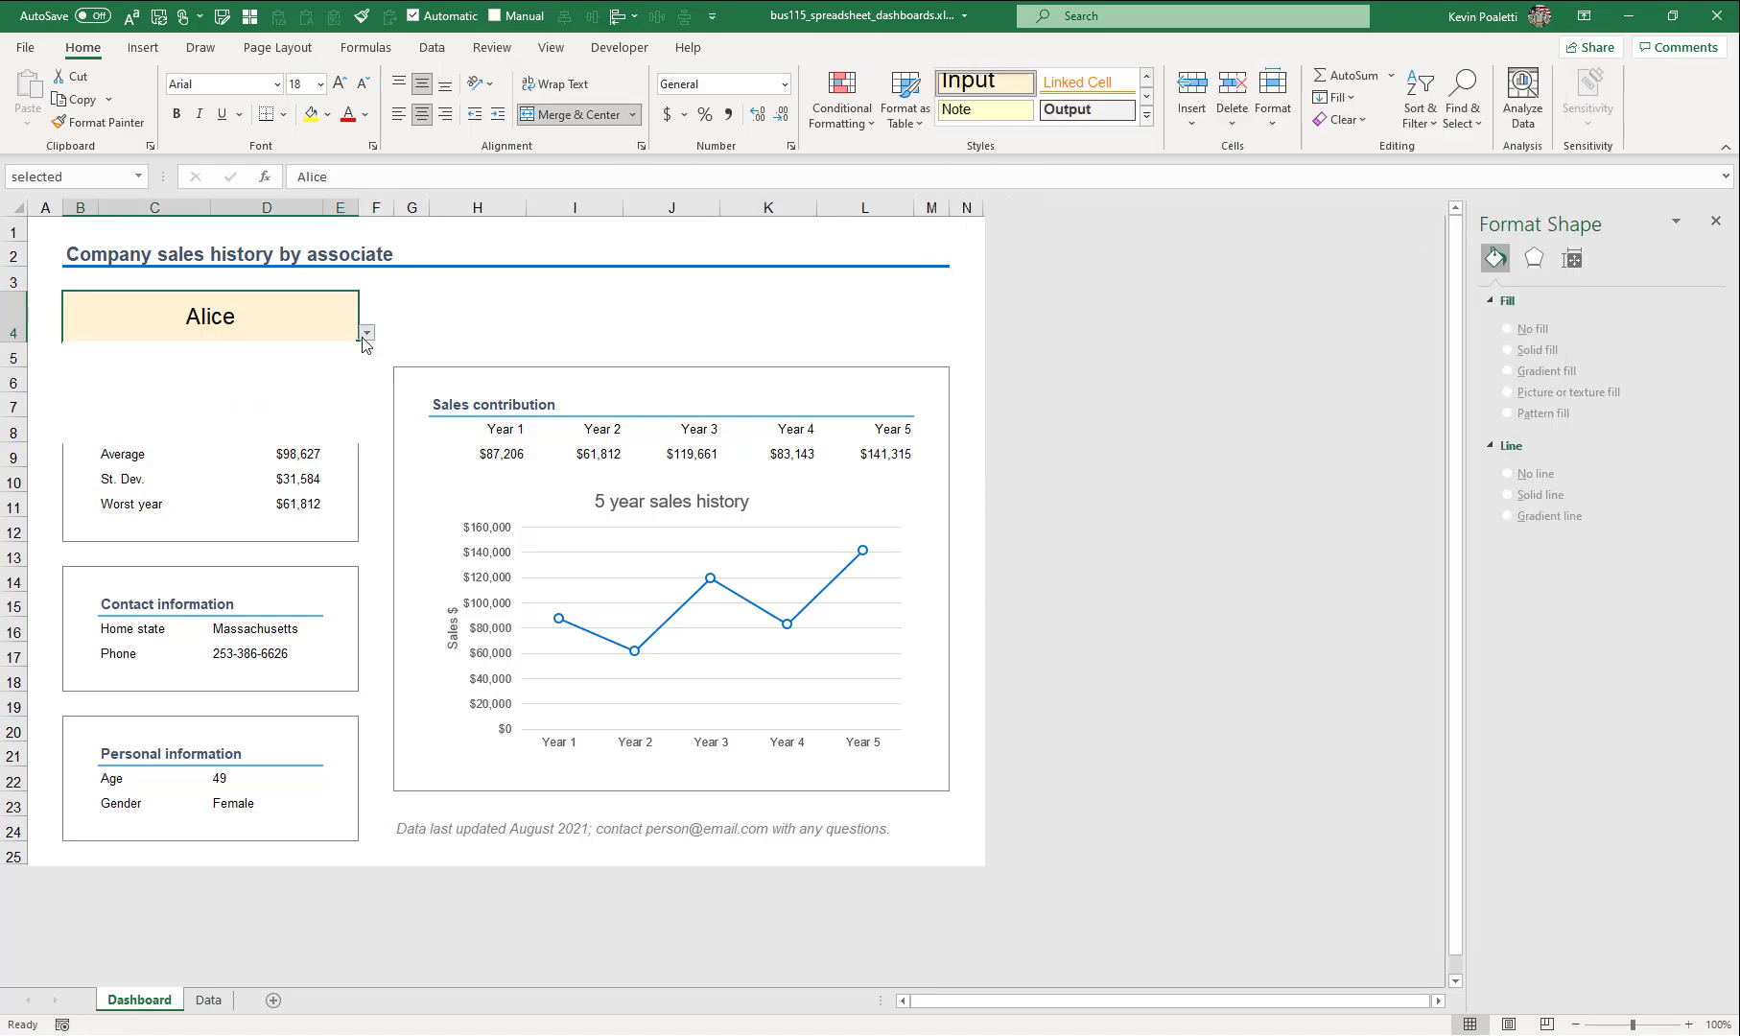
pyautogui.click(467, 304)
pyautogui.click(931, 310)
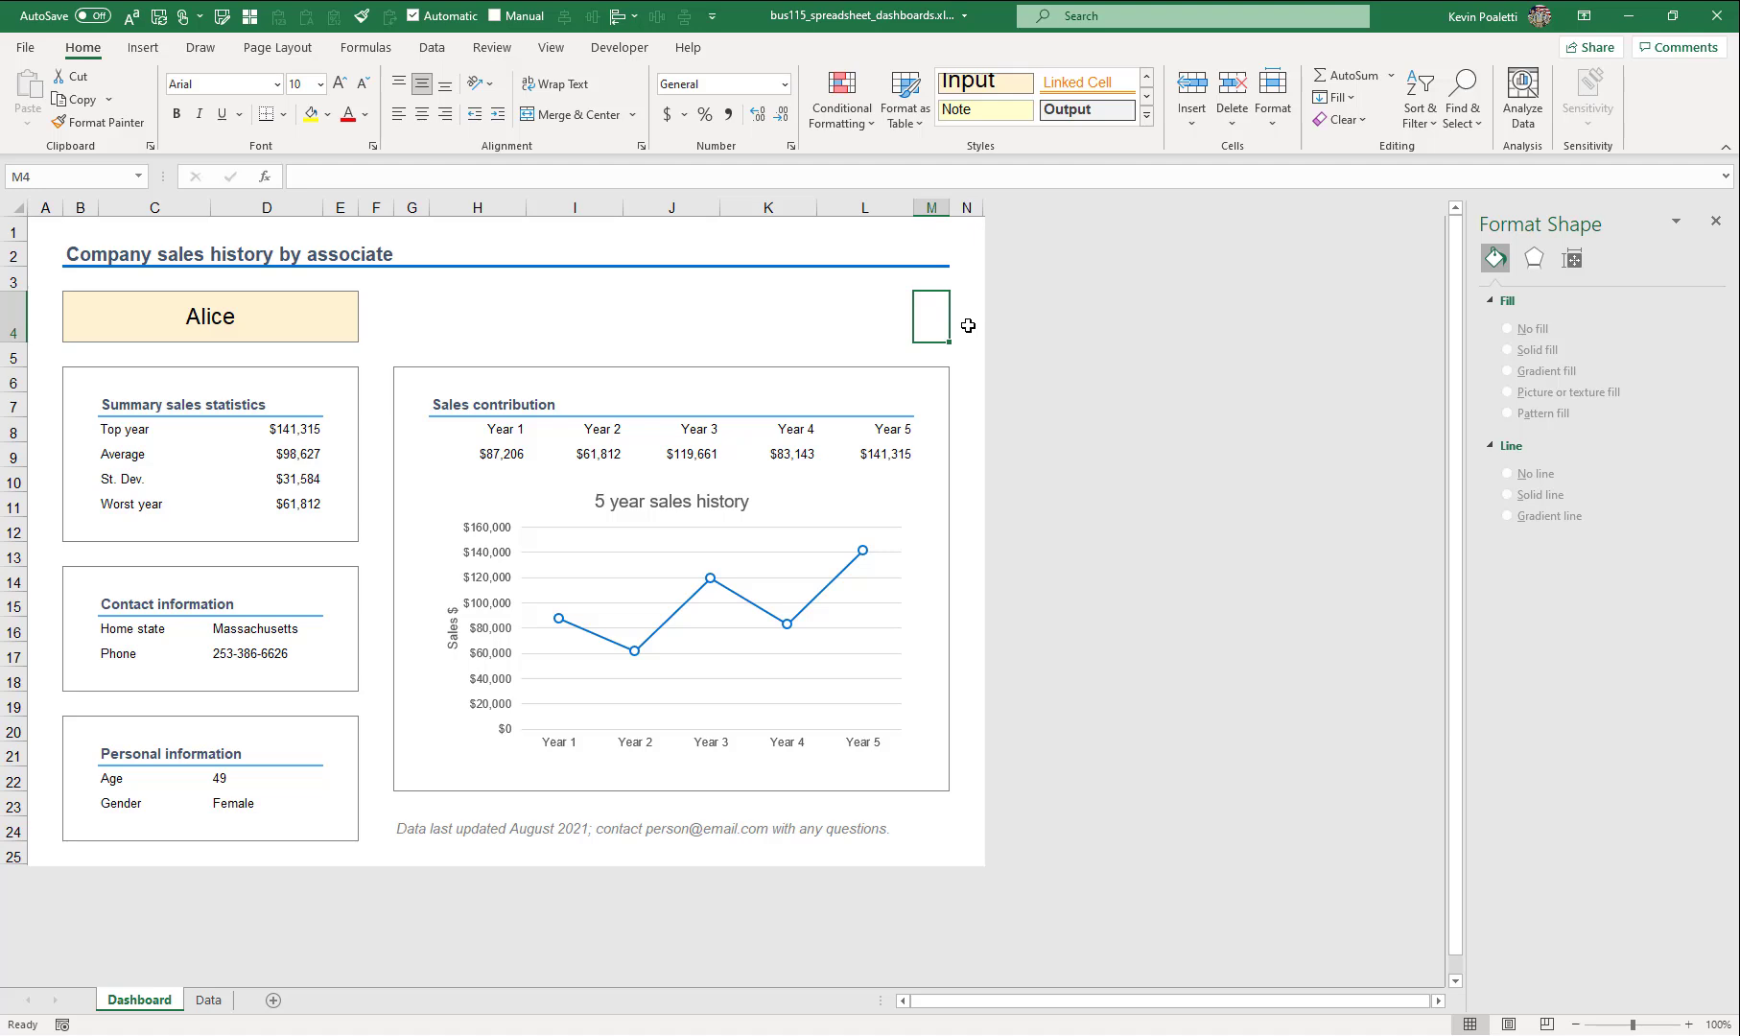
pyautogui.click(350, 312)
pyautogui.click(367, 334)
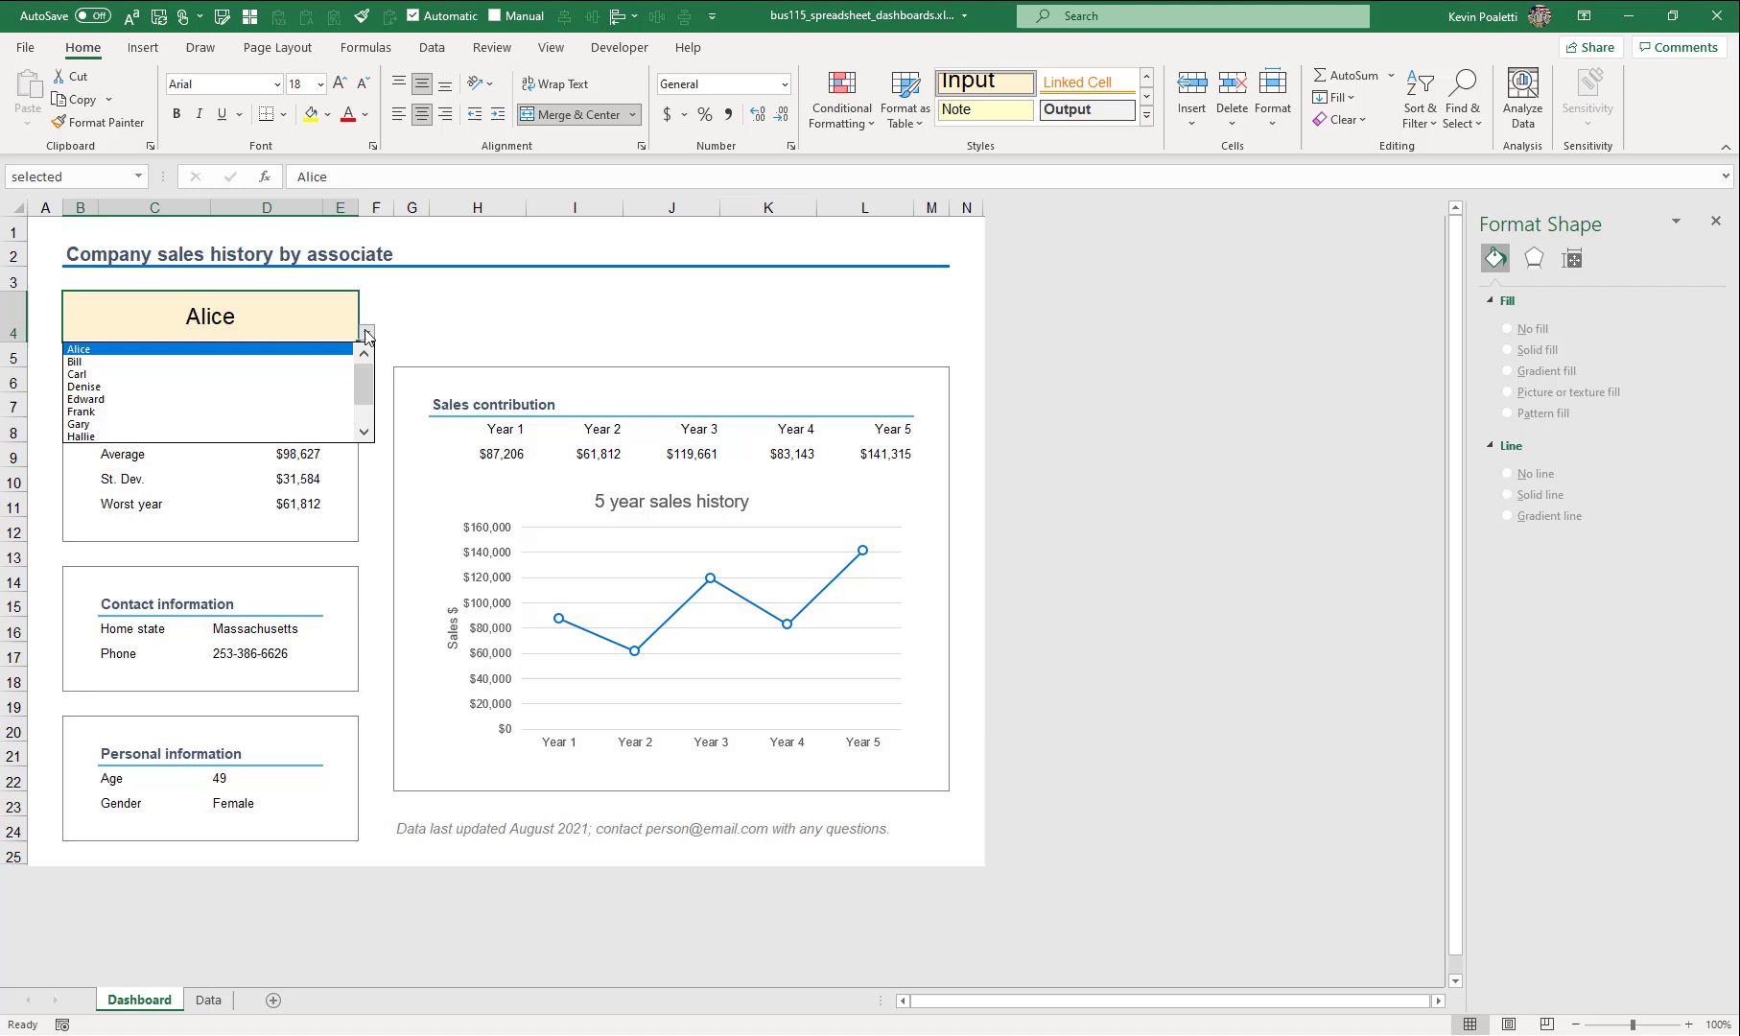
pyautogui.click(297, 399)
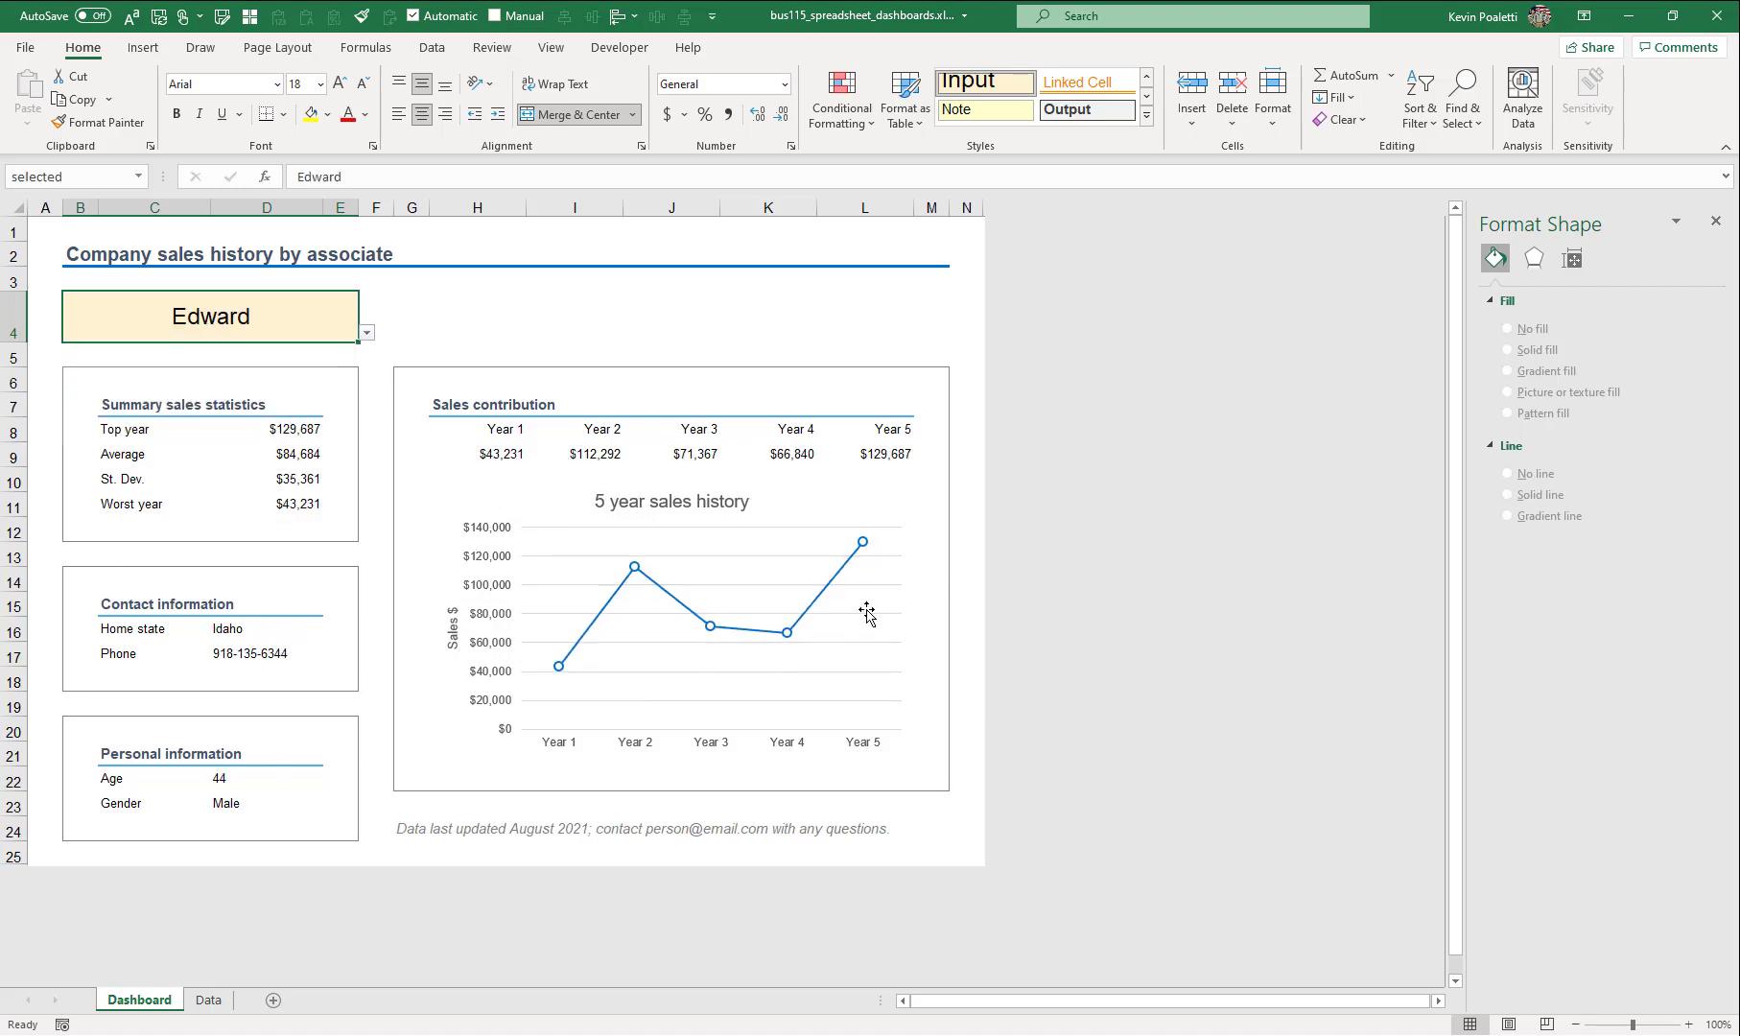
pyautogui.click(209, 1000)
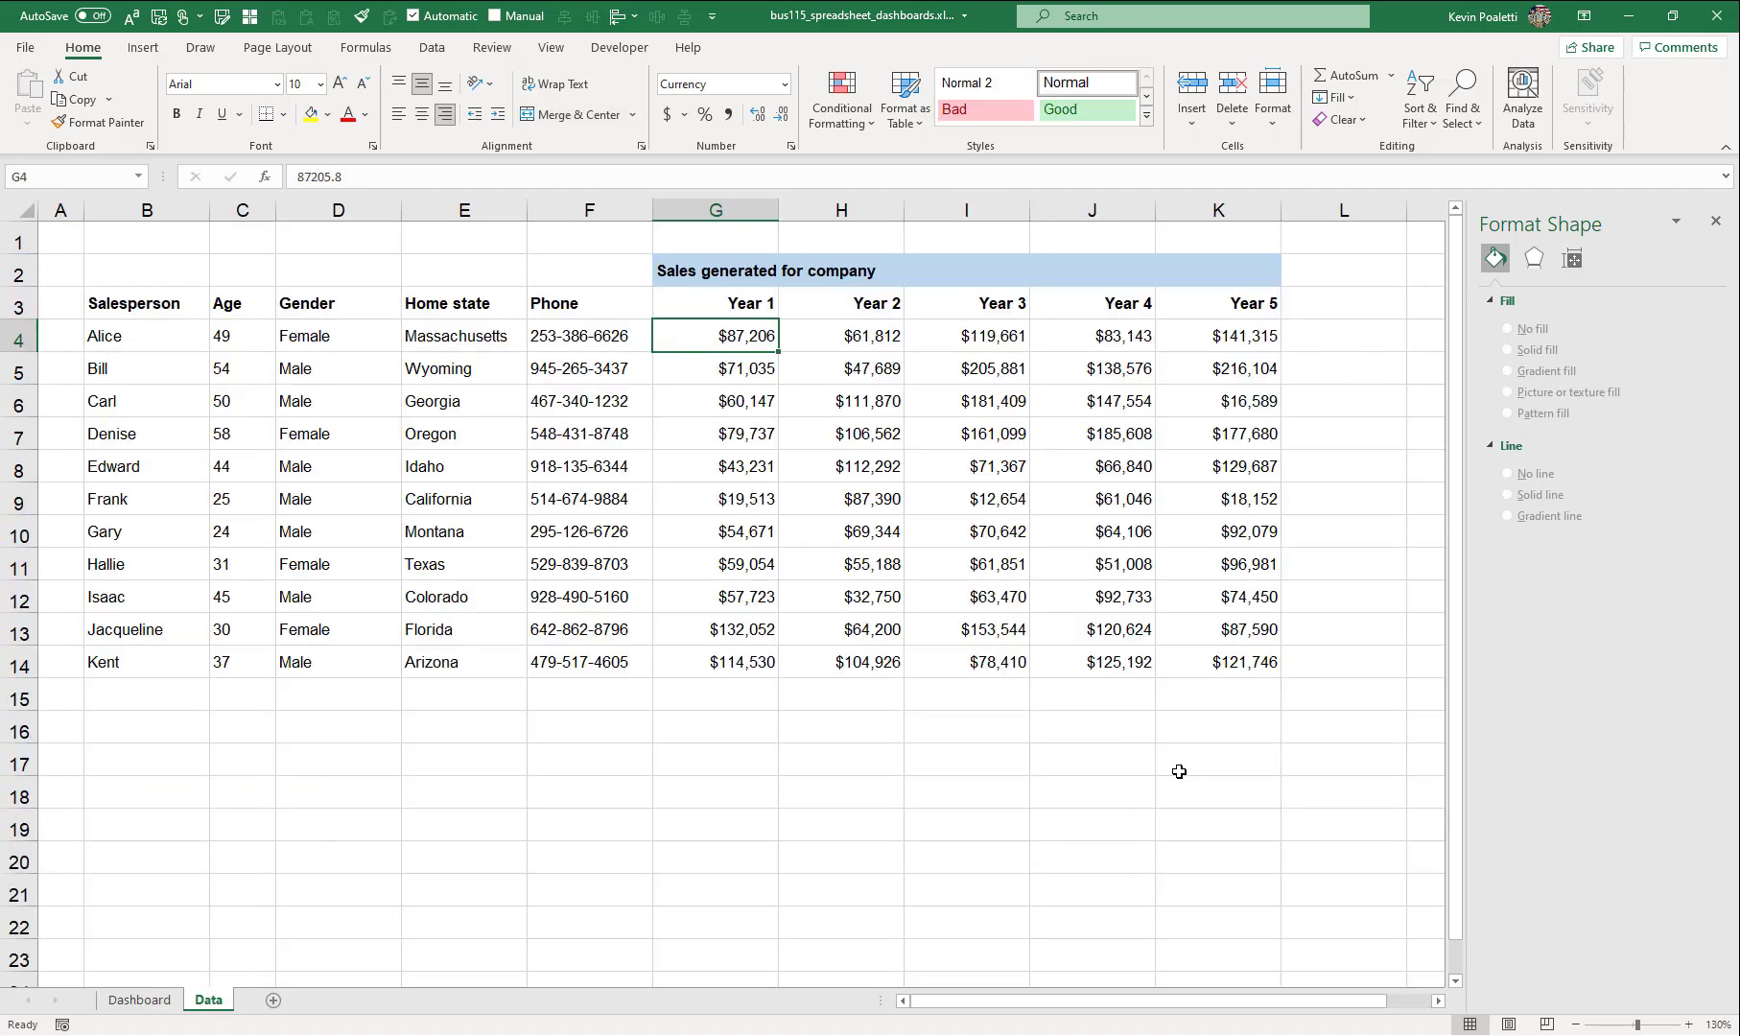
pyautogui.click(142, 1001)
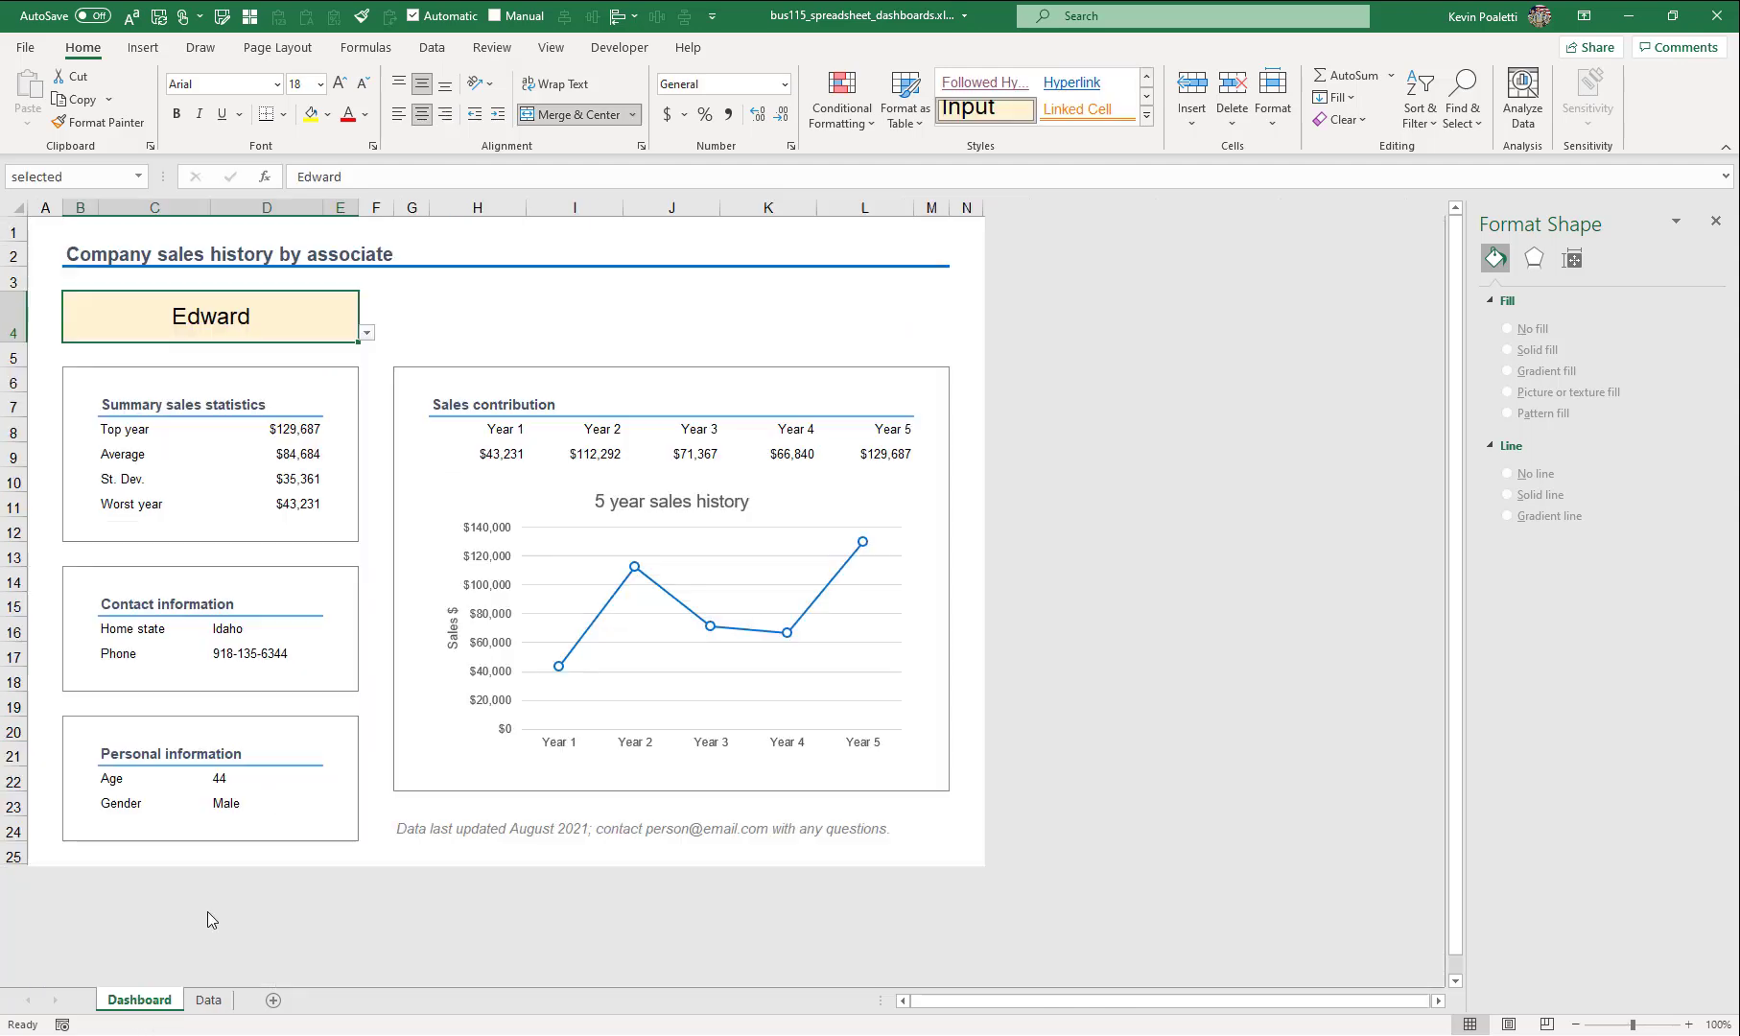